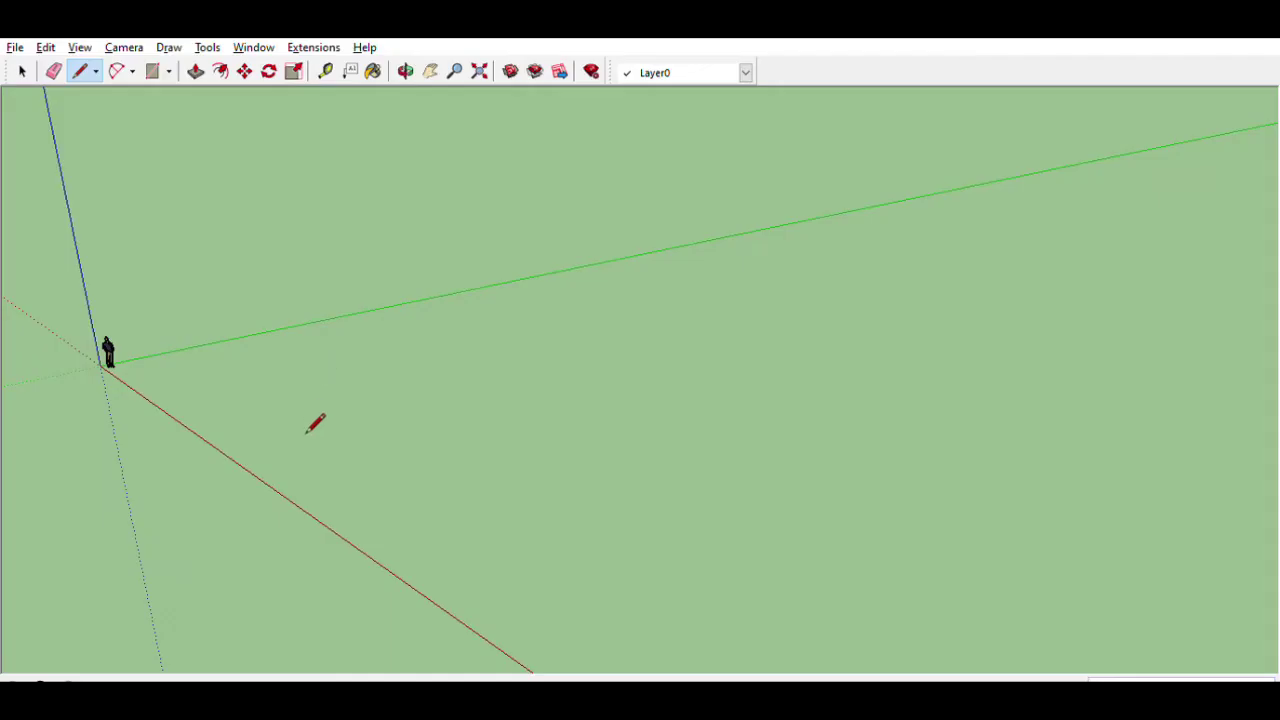
Step: Draw a four-sided floor outline with a 10-unit first edge, closing it into a grey face
{"action": "type", "text": "10"}
{"action": "key", "text": "Return"}
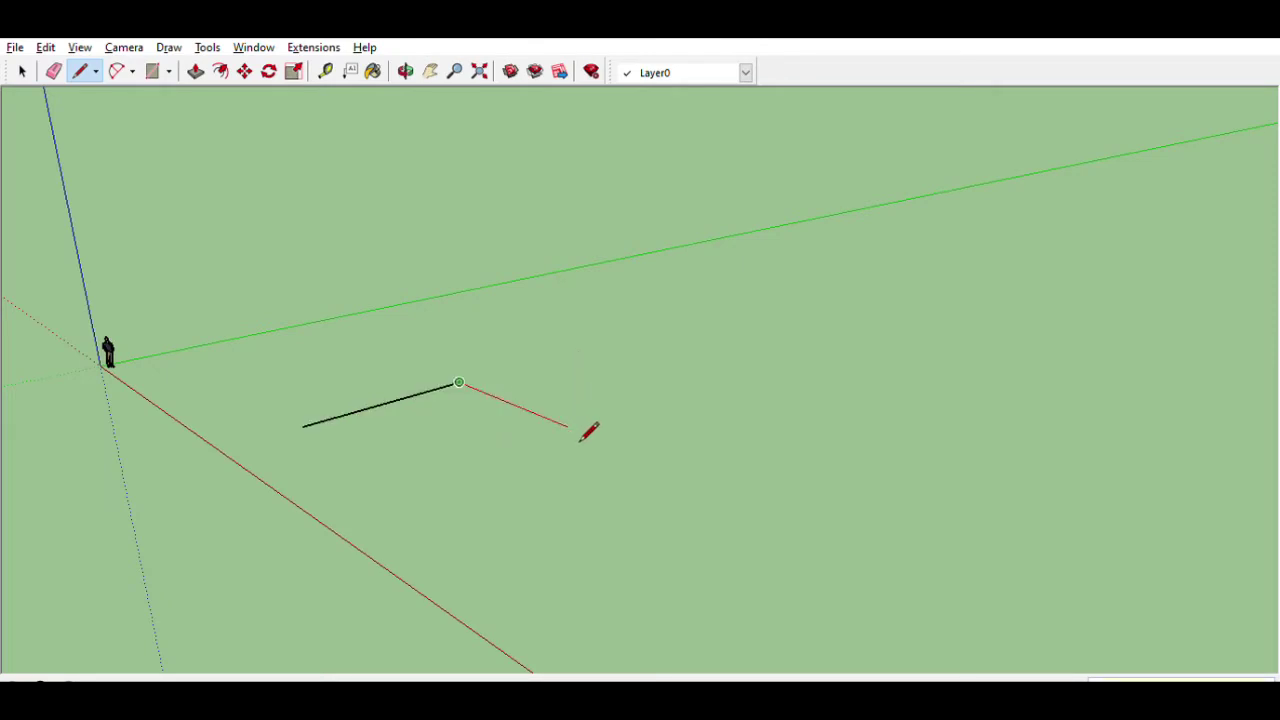
{"action": "left_click", "coordinate": [567, 427]}
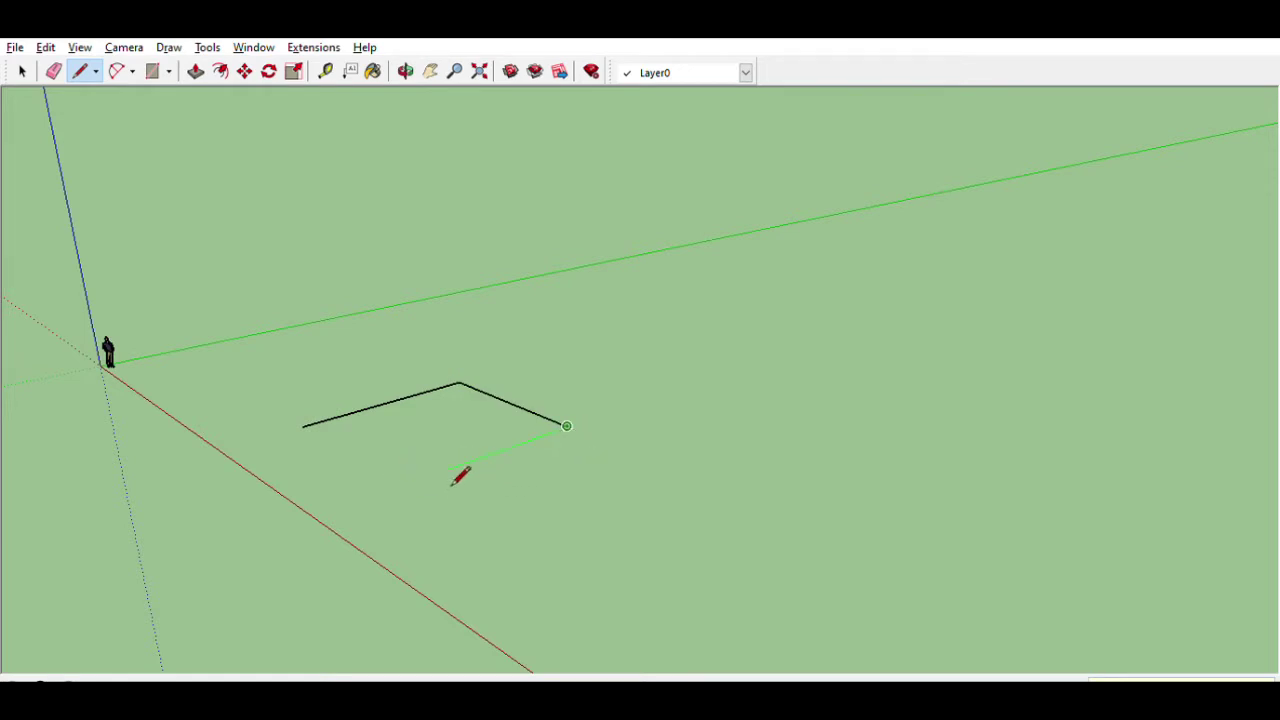
{"action": "left_click", "coordinate": [405, 475]}
{"action": "left_click", "coordinate": [302, 426]}
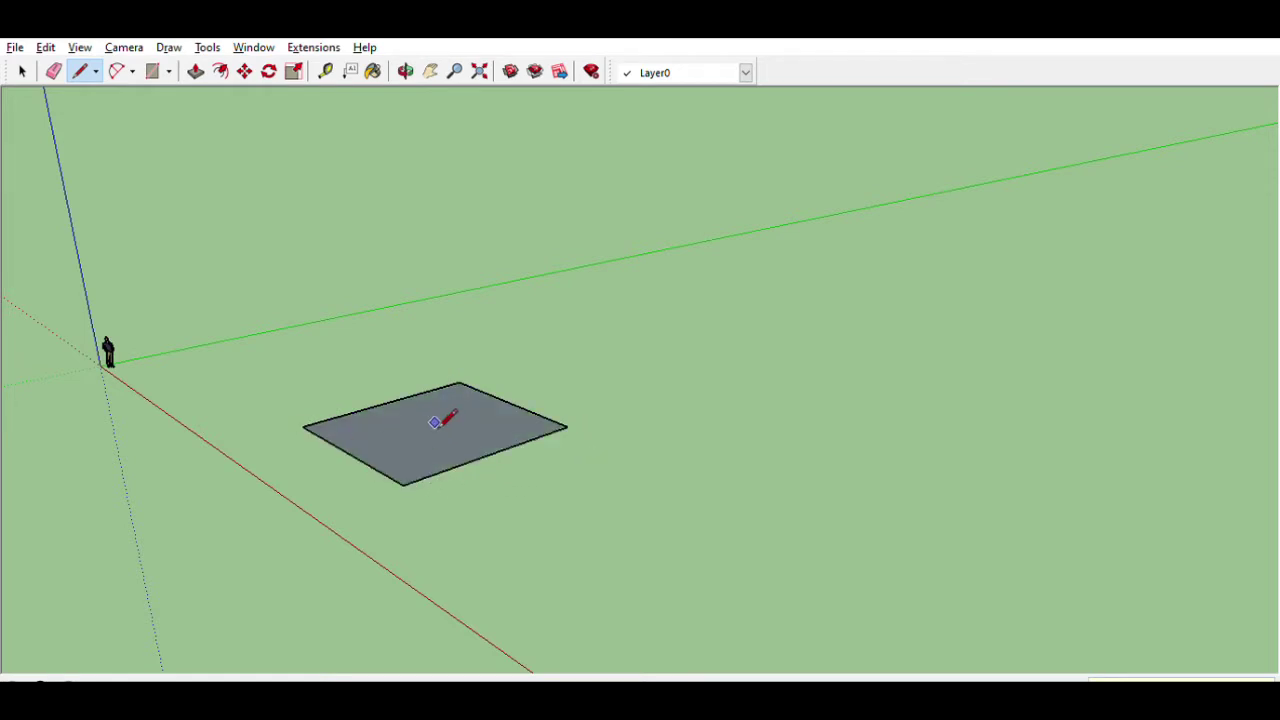
{"action": "middle_click_drag", "start_coordinate": [443, 420], "coordinate": [494, 488]}
{"action": "scroll", "coordinate": [466, 440], "scroll_direction": "up", "scroll_amount": 3}
{"action": "scroll", "coordinate": [334, 451], "scroll_direction": "down", "scroll_amount": 1}
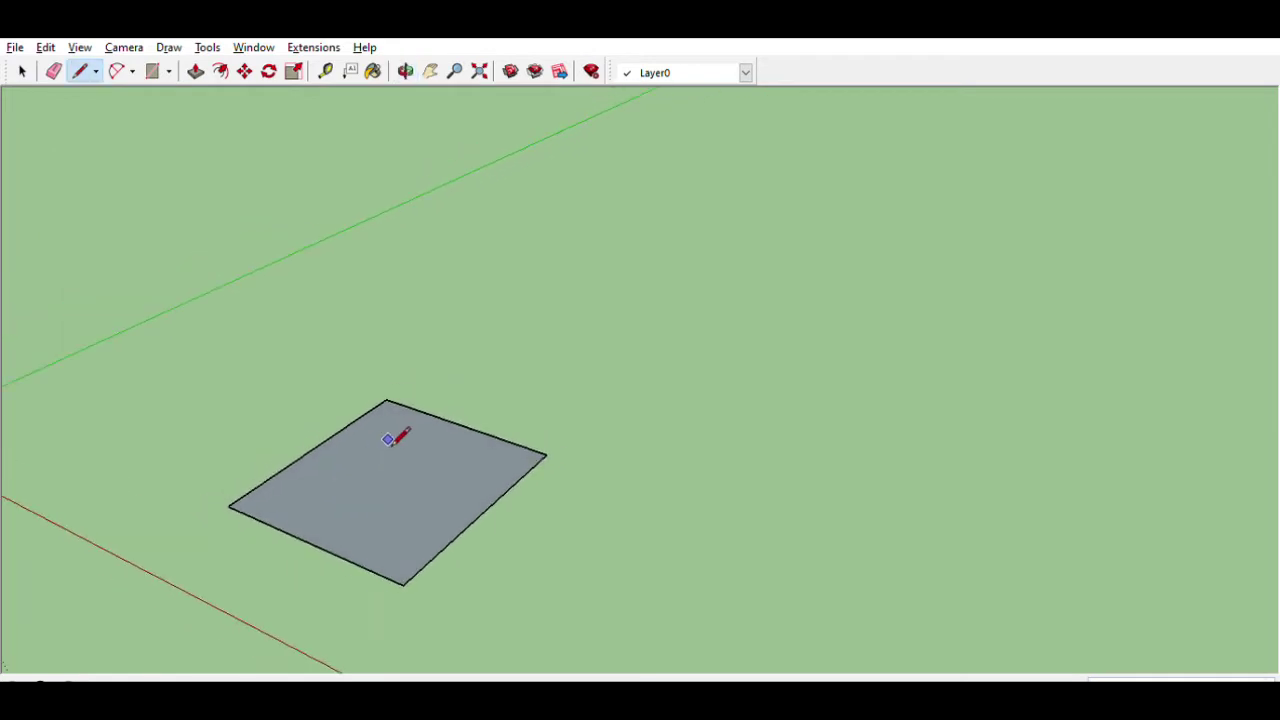
{"action": "left_click", "coordinate": [22, 71]}
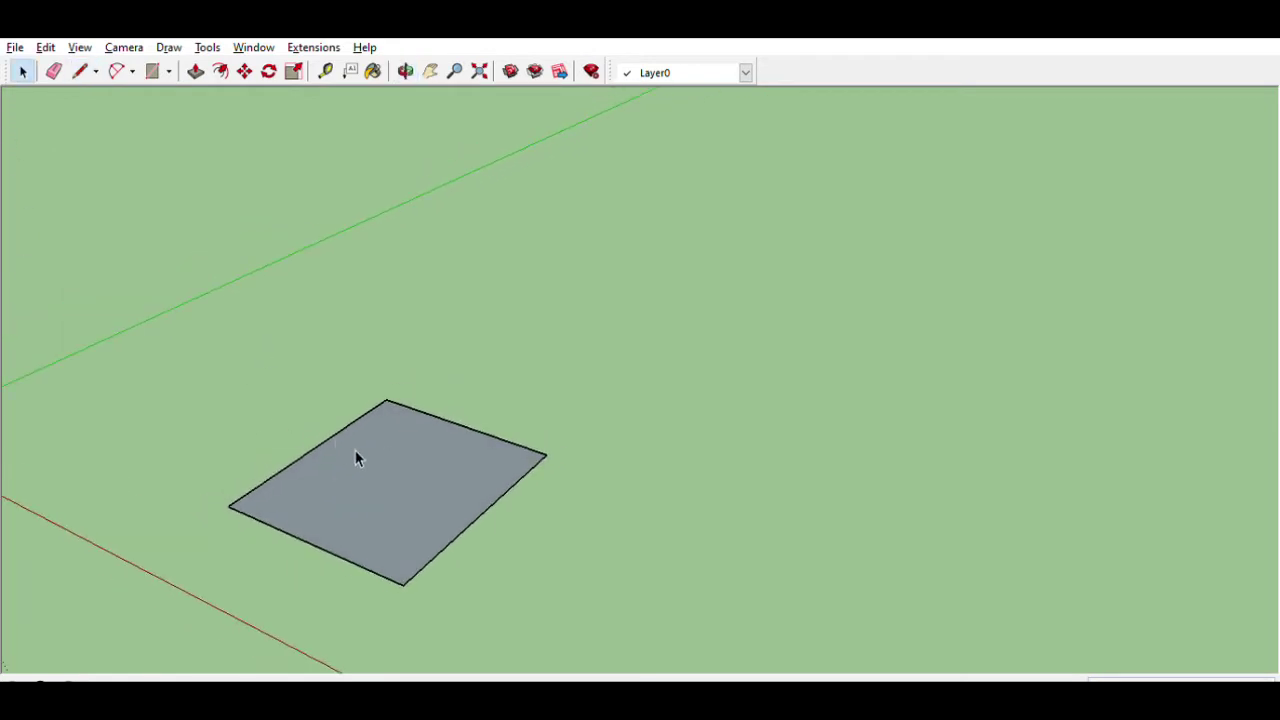
Step: Select the floor face and switch to Top view
{"action": "left_click", "coordinate": [383, 462]}
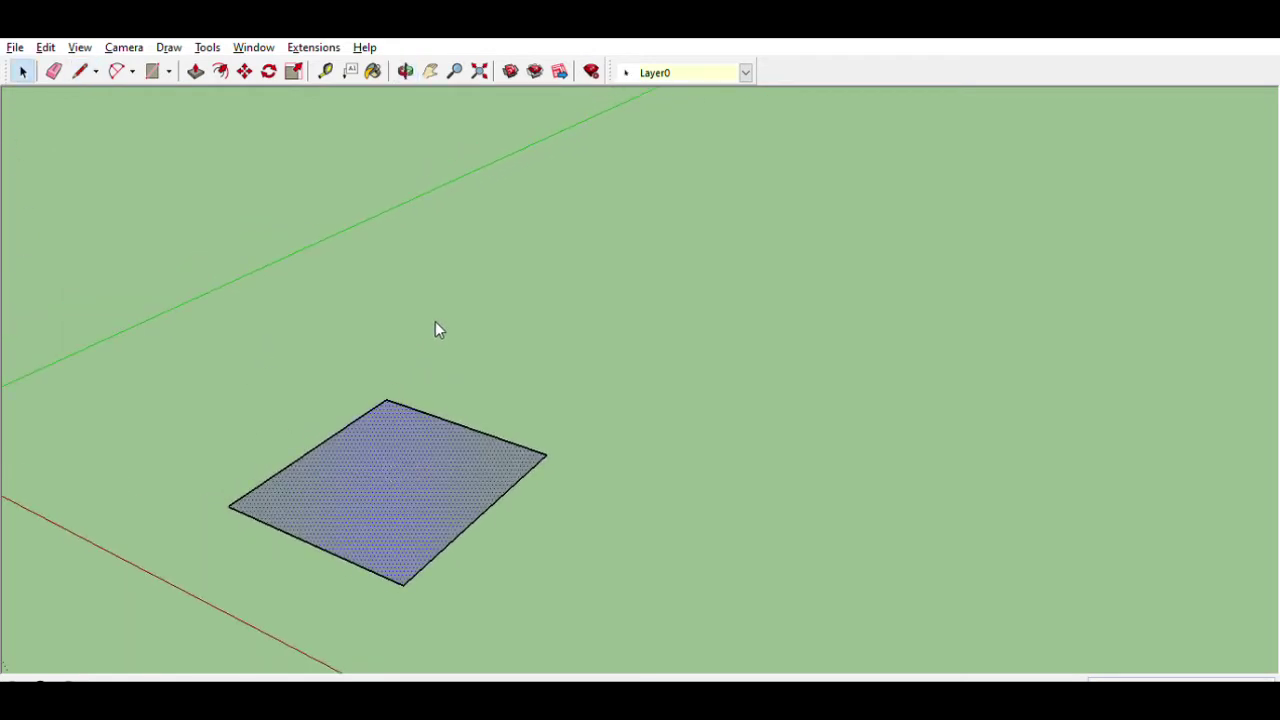
{"action": "middle_click_drag", "start_coordinate": [435, 321], "coordinate": [640, 434]}
{"action": "scroll", "coordinate": [288, 480], "scroll_direction": "up", "scroll_amount": 3}
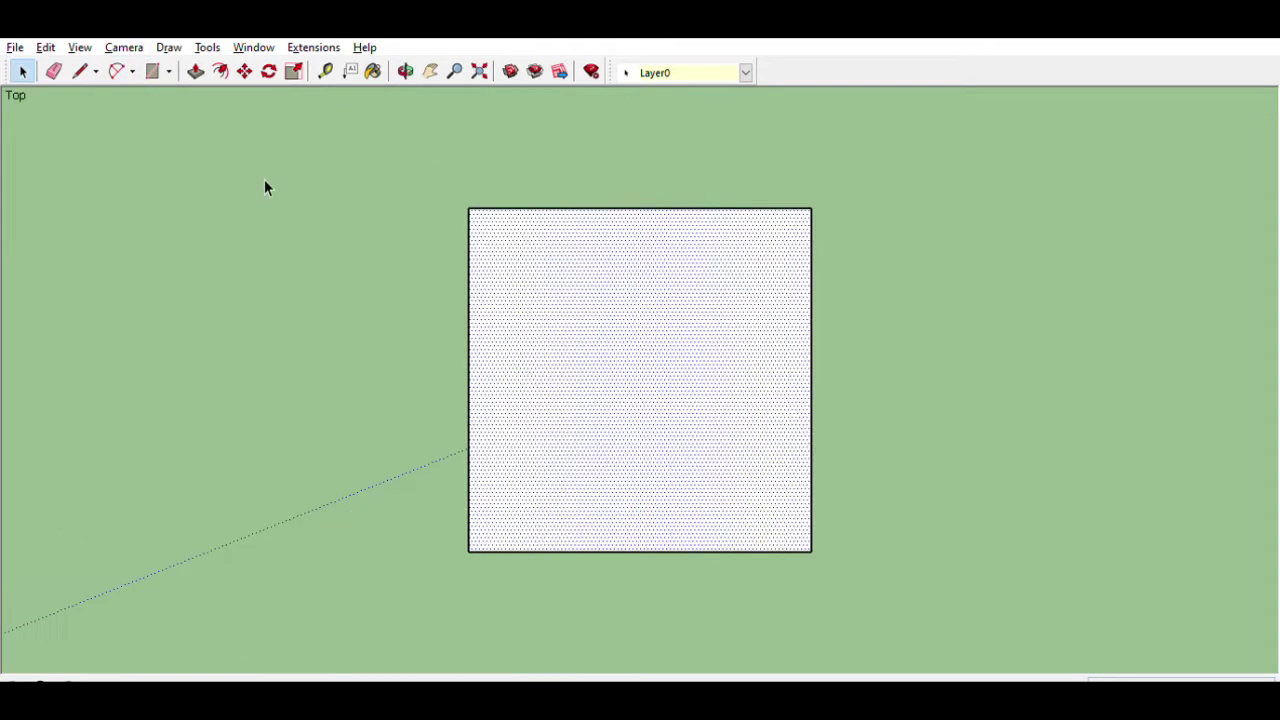
{"action": "left_click", "coordinate": [783, 243]}
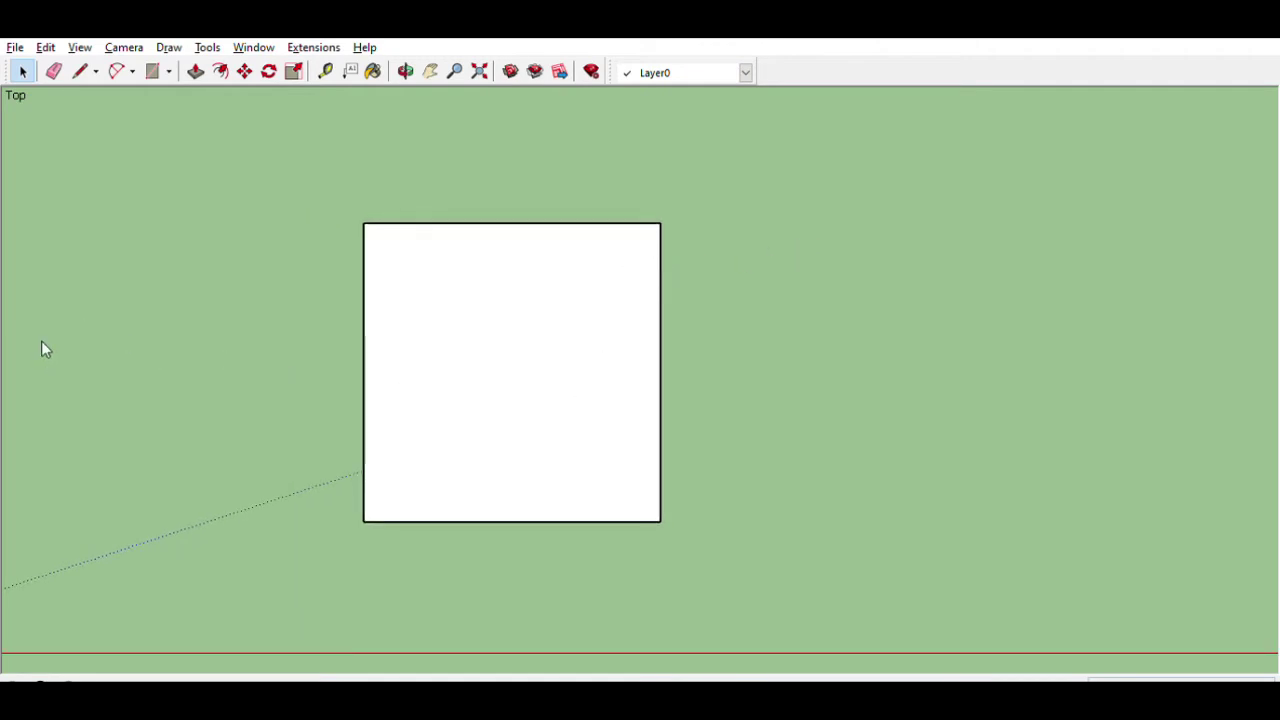
Step: Offset the floor edge inward, undoing the first too-large inset
{"action": "key", "text": "f"}
{"action": "left_click", "coordinate": [362, 351]}
{"action": "left_click", "coordinate": [460, 355]}
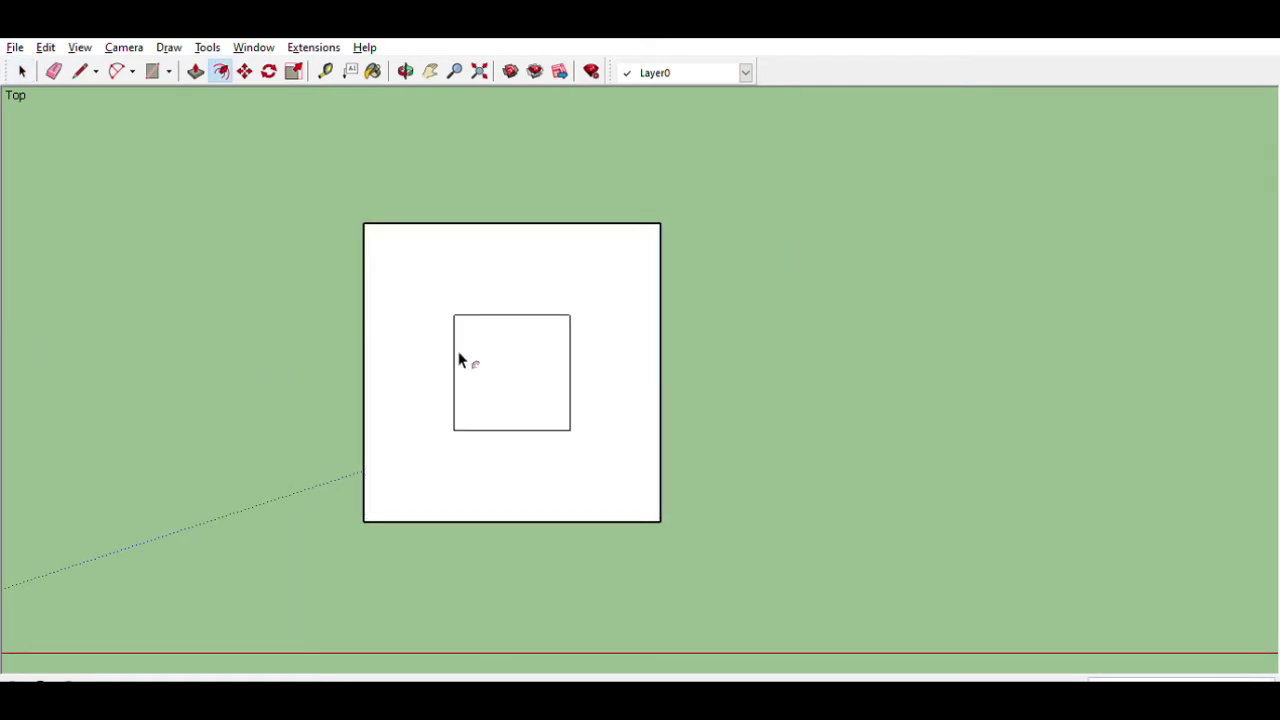
{"action": "key", "text": "ctrl+z"}
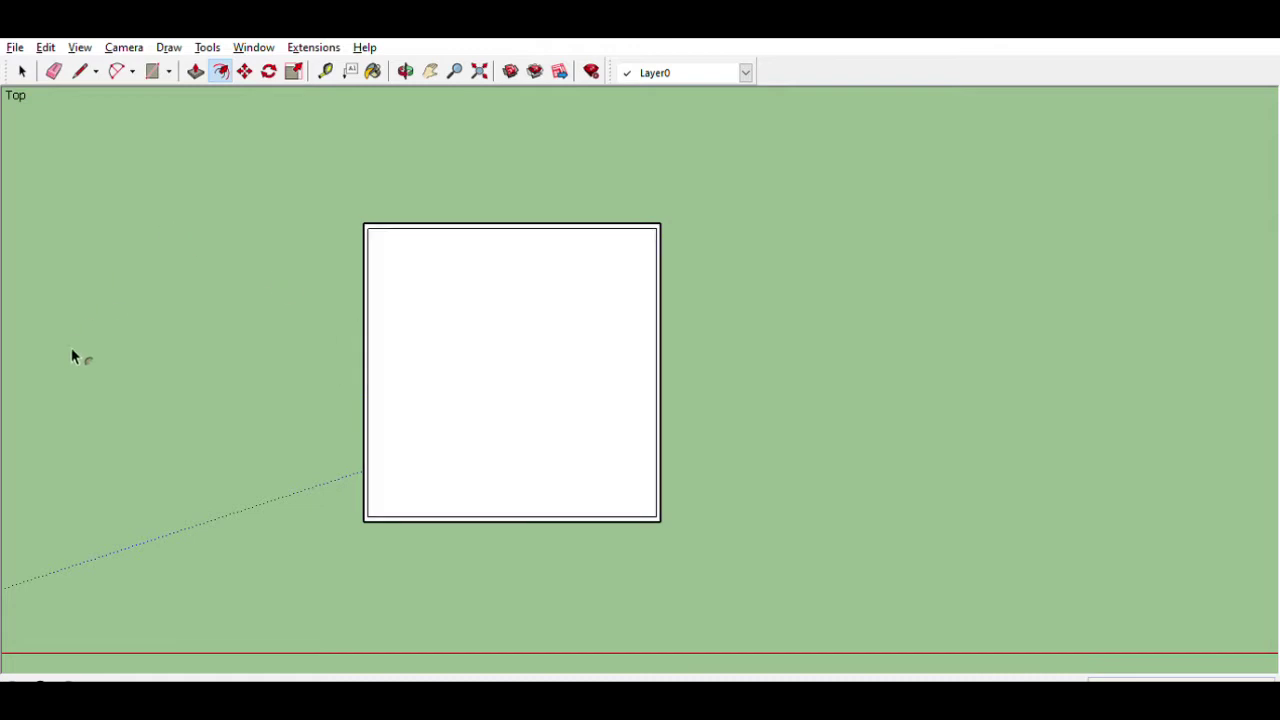
{"action": "key", "text": "t"}
{"action": "scroll", "coordinate": [431, 282], "scroll_direction": "up", "scroll_amount": 2}
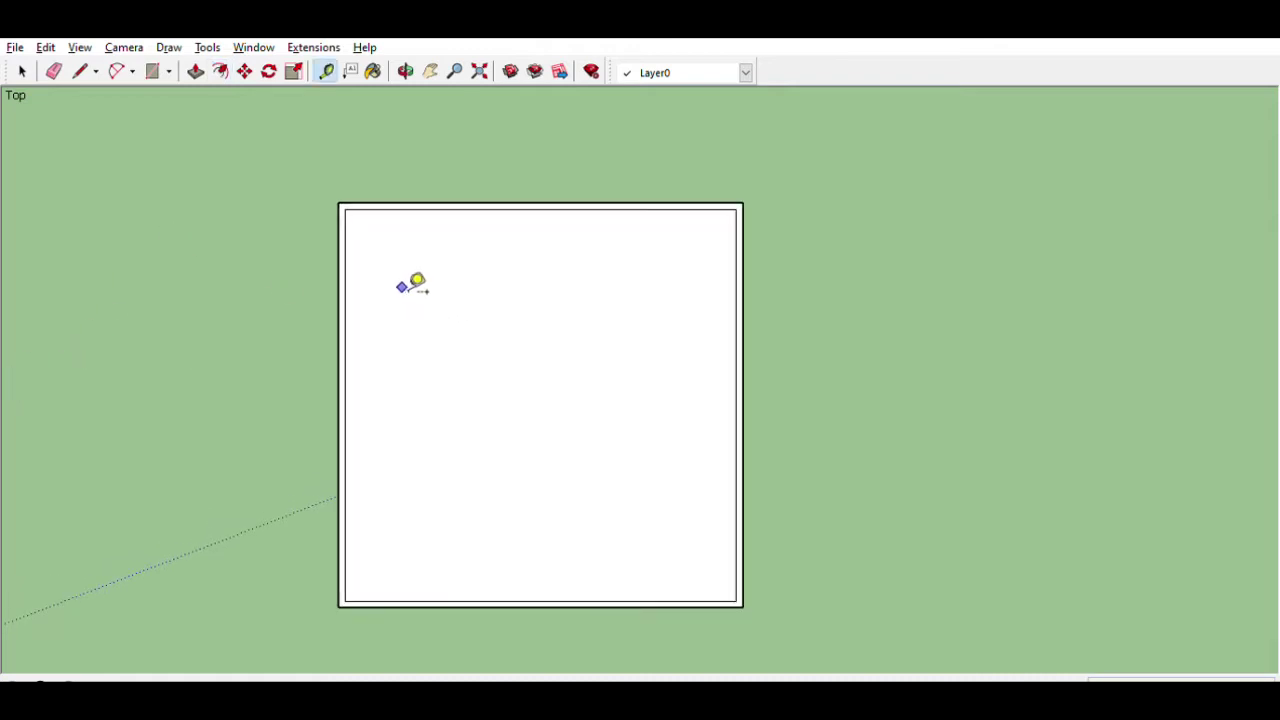
Step: Place a vertical guide and a horizontal guide through the middle of the floor square
{"action": "left_click", "coordinate": [344, 268]}
{"action": "left_click", "coordinate": [554, 209]}
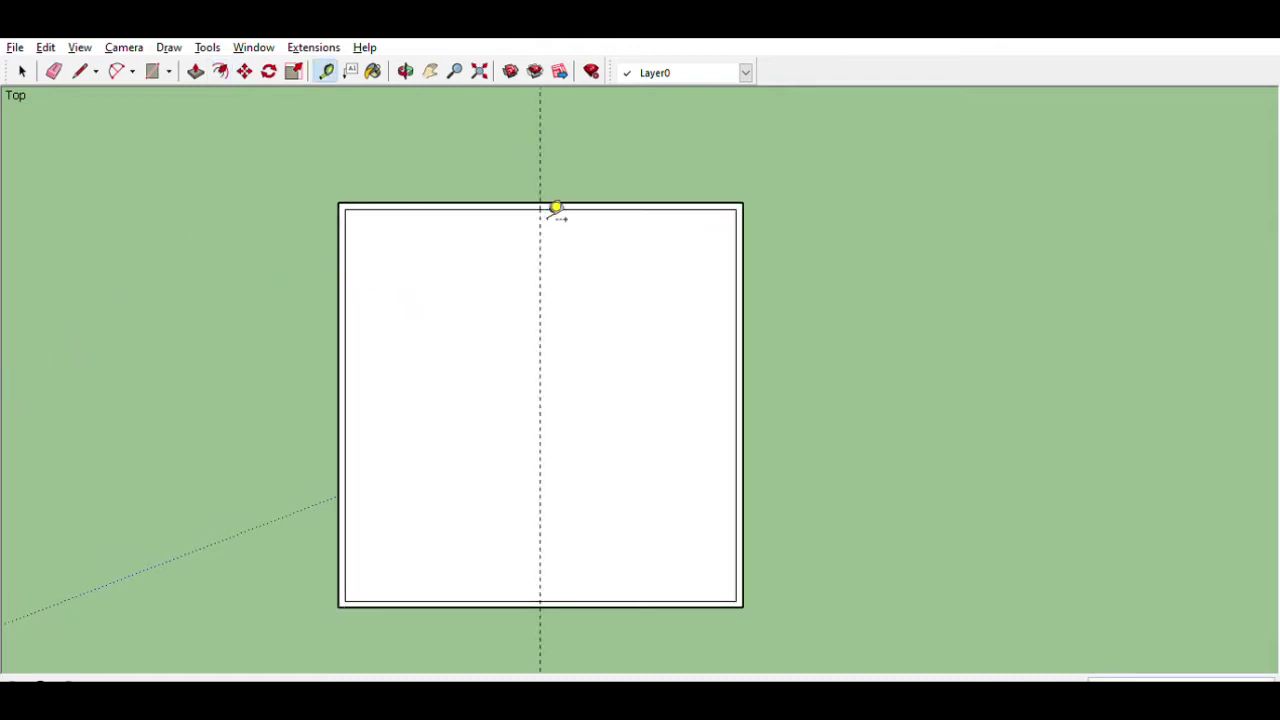
{"action": "scroll", "coordinate": [526, 303], "scroll_direction": "down", "scroll_amount": 1}
{"action": "scroll", "coordinate": [484, 338], "scroll_direction": "up", "scroll_amount": 1}
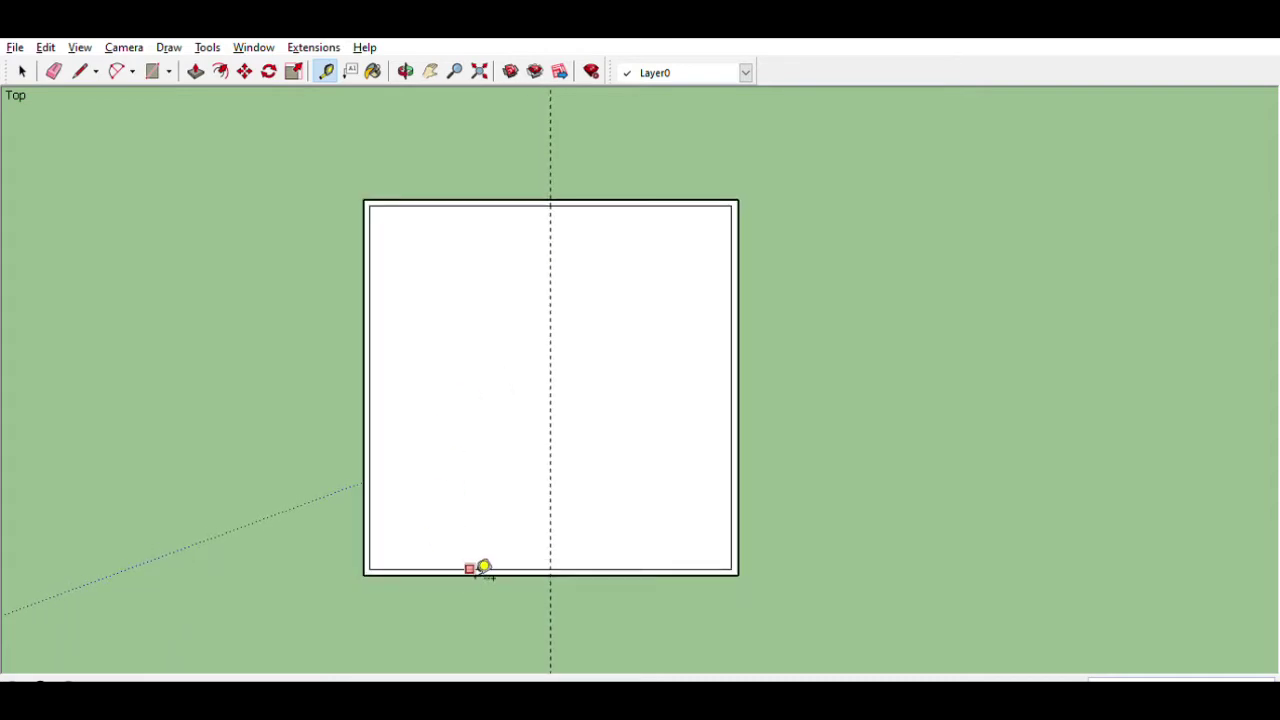
{"action": "left_click", "coordinate": [478, 569]}
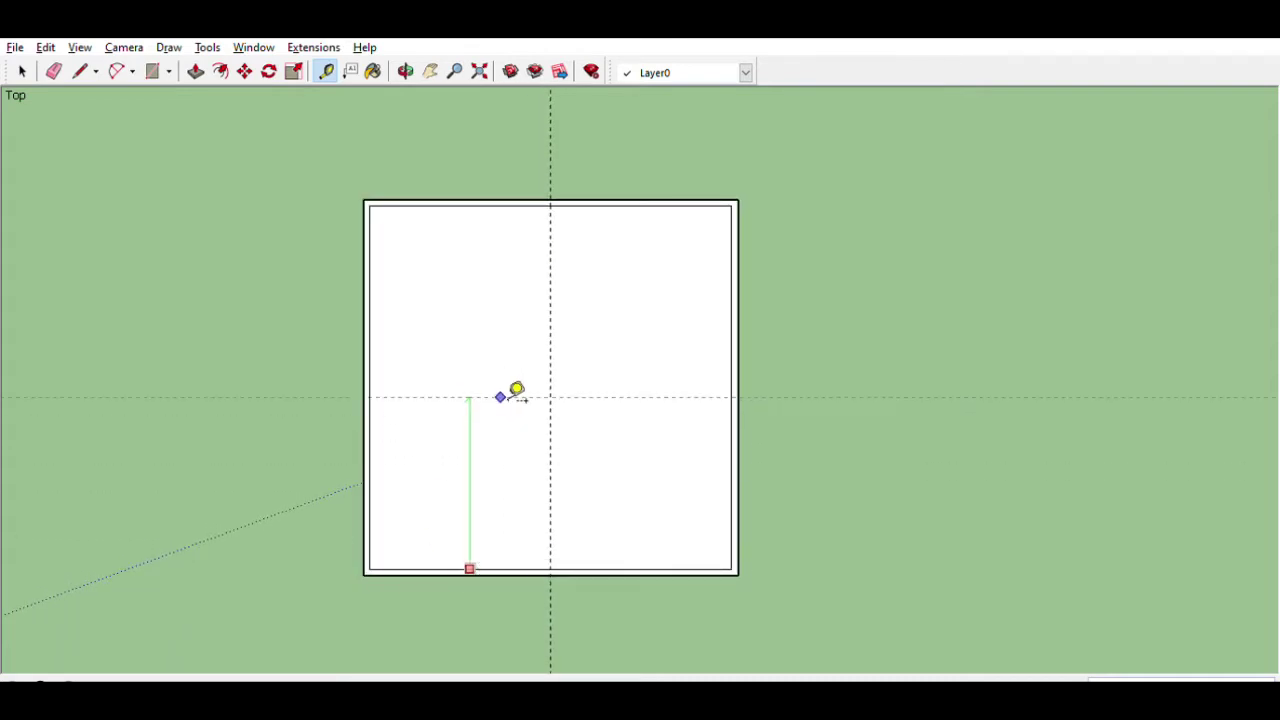
{"action": "left_click", "coordinate": [384, 388]}
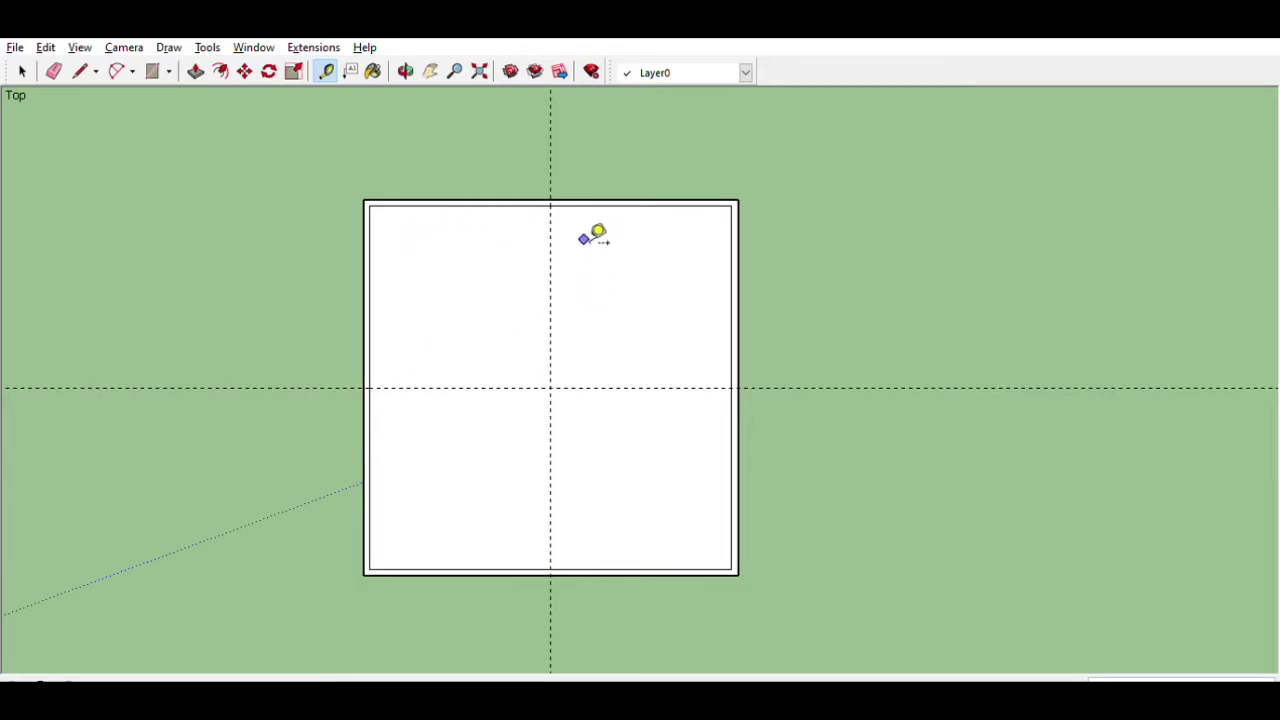
Step: Add a horizontal guide above the middle one and a vertical guide beside the centre guide
{"action": "left_click", "coordinate": [501, 205]}
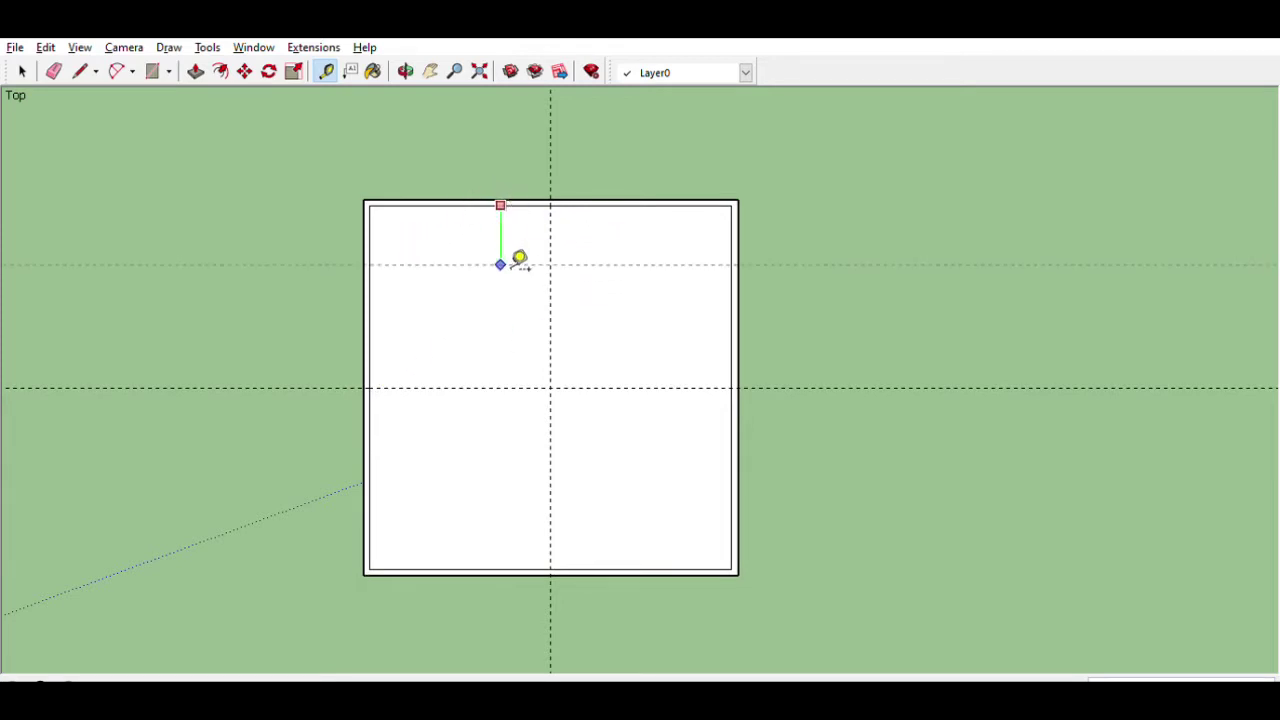
{"action": "key", "text": "Return"}
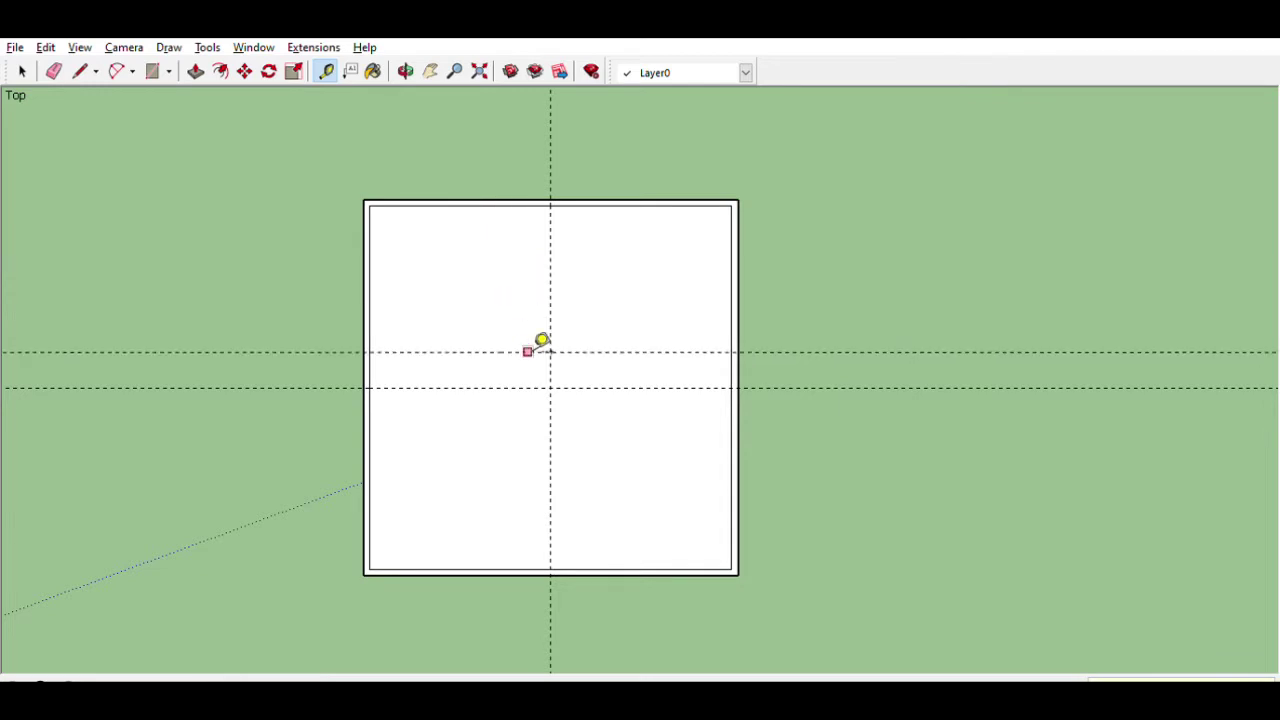
{"action": "left_click", "coordinate": [520, 351]}
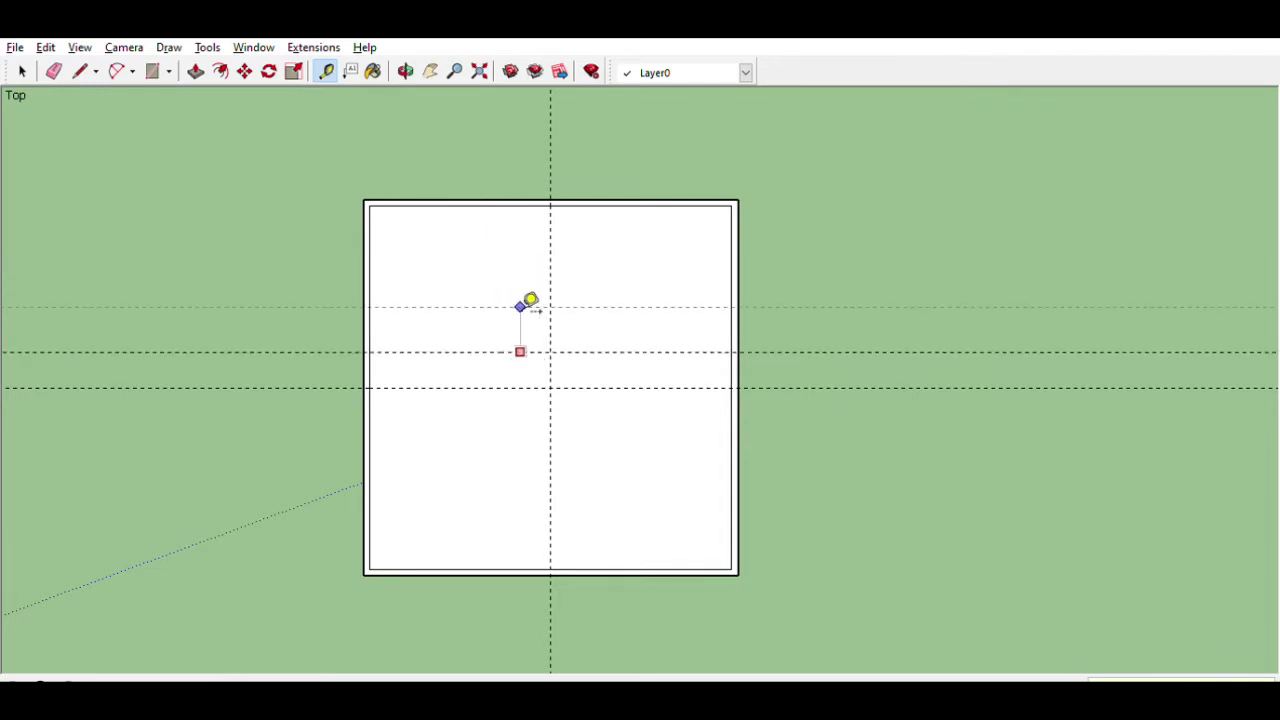
{"action": "key", "text": "Escape"}
{"action": "left_click", "coordinate": [549, 228]}
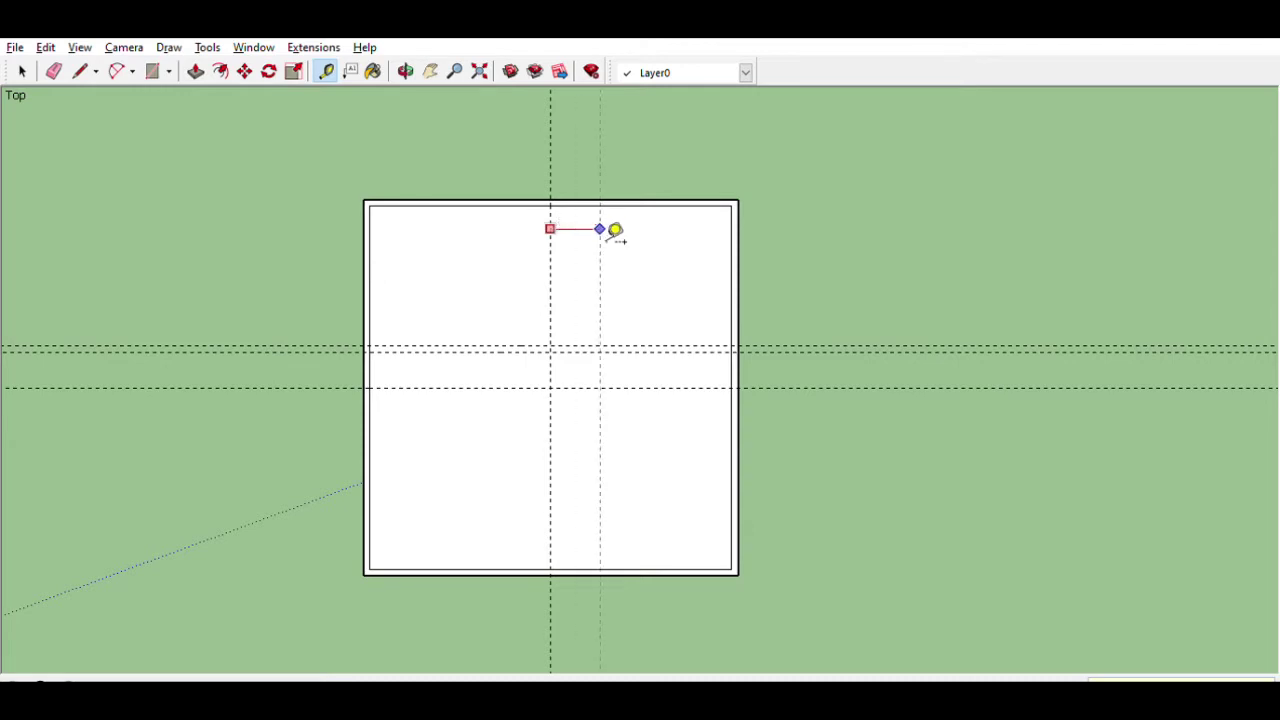
{"action": "scroll", "coordinate": [560, 210], "scroll_direction": "up", "scroll_amount": 2}
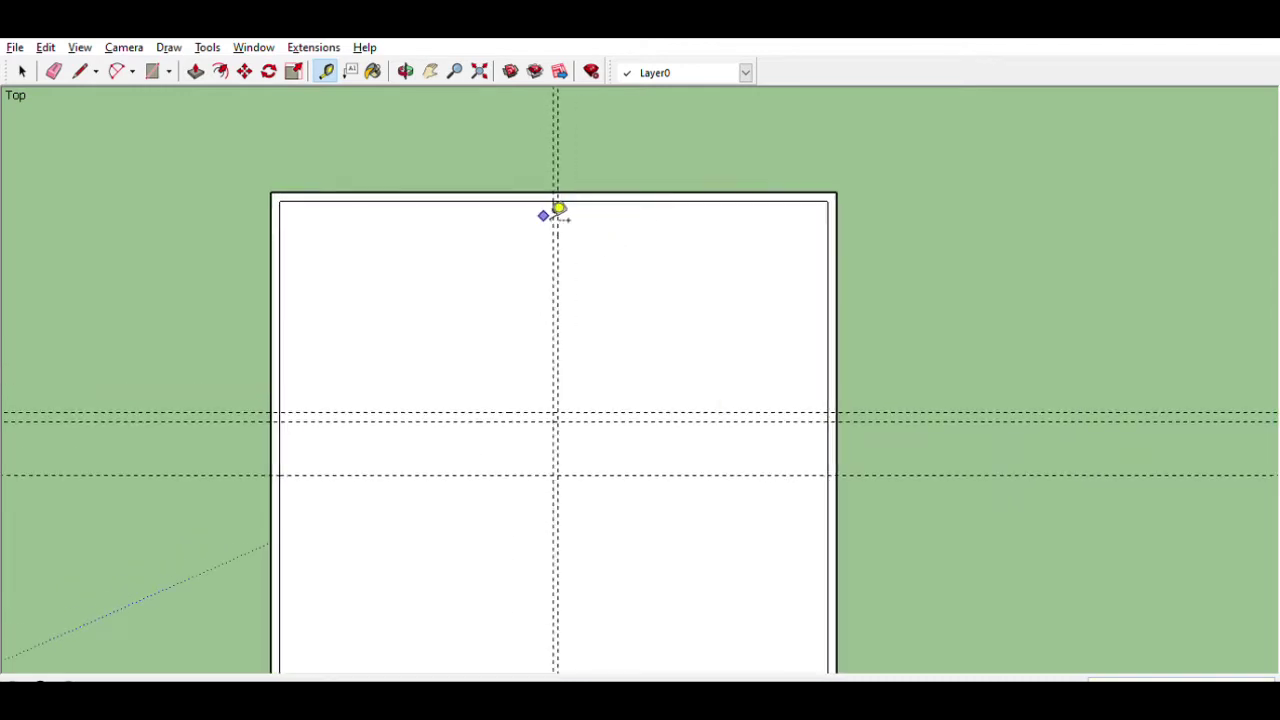
{"action": "scroll", "coordinate": [565, 220], "scroll_direction": "up", "scroll_amount": 2}
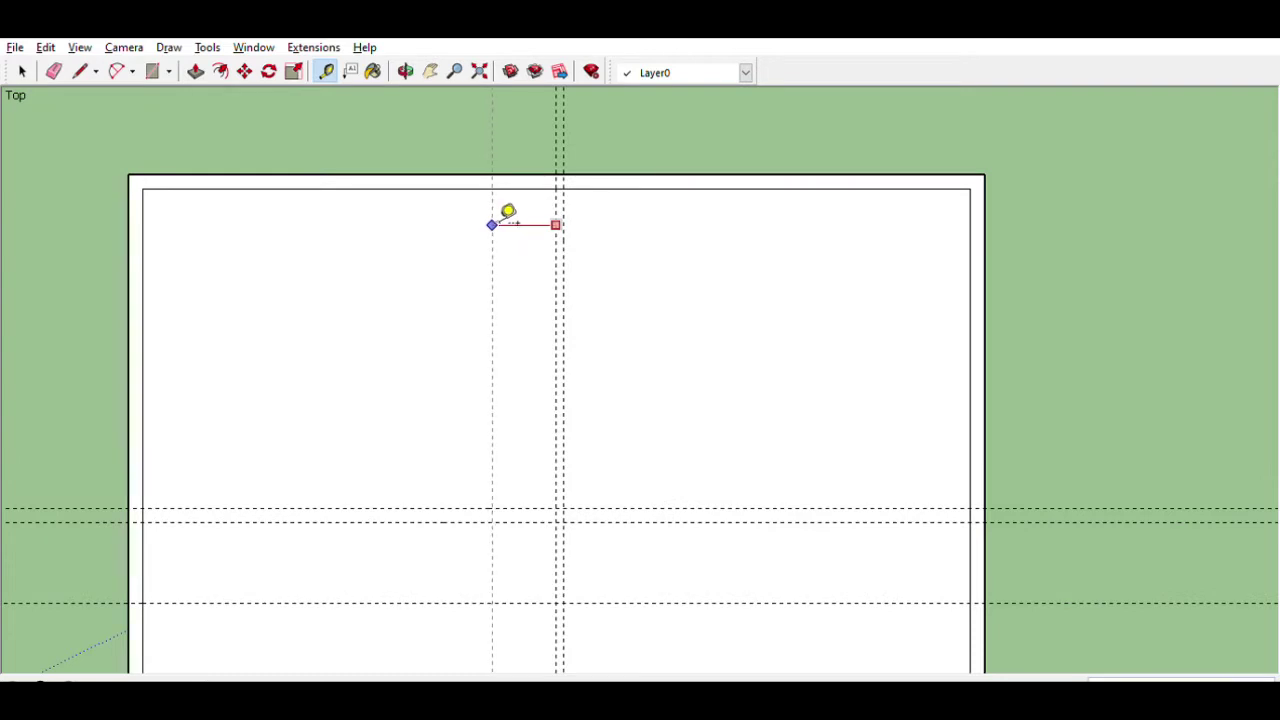
{"action": "key", "text": "Return"}
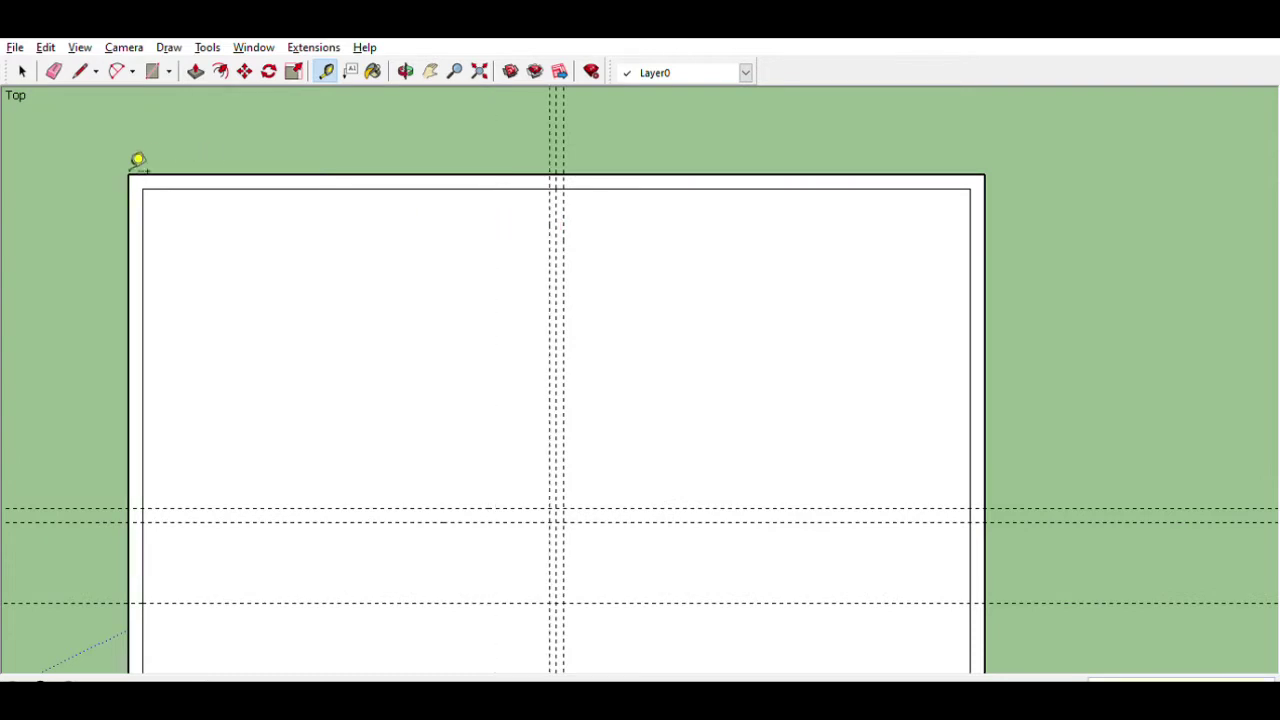
{"action": "key", "text": "r"}
{"action": "scroll", "coordinate": [486, 362], "scroll_direction": "down", "scroll_amount": 1}
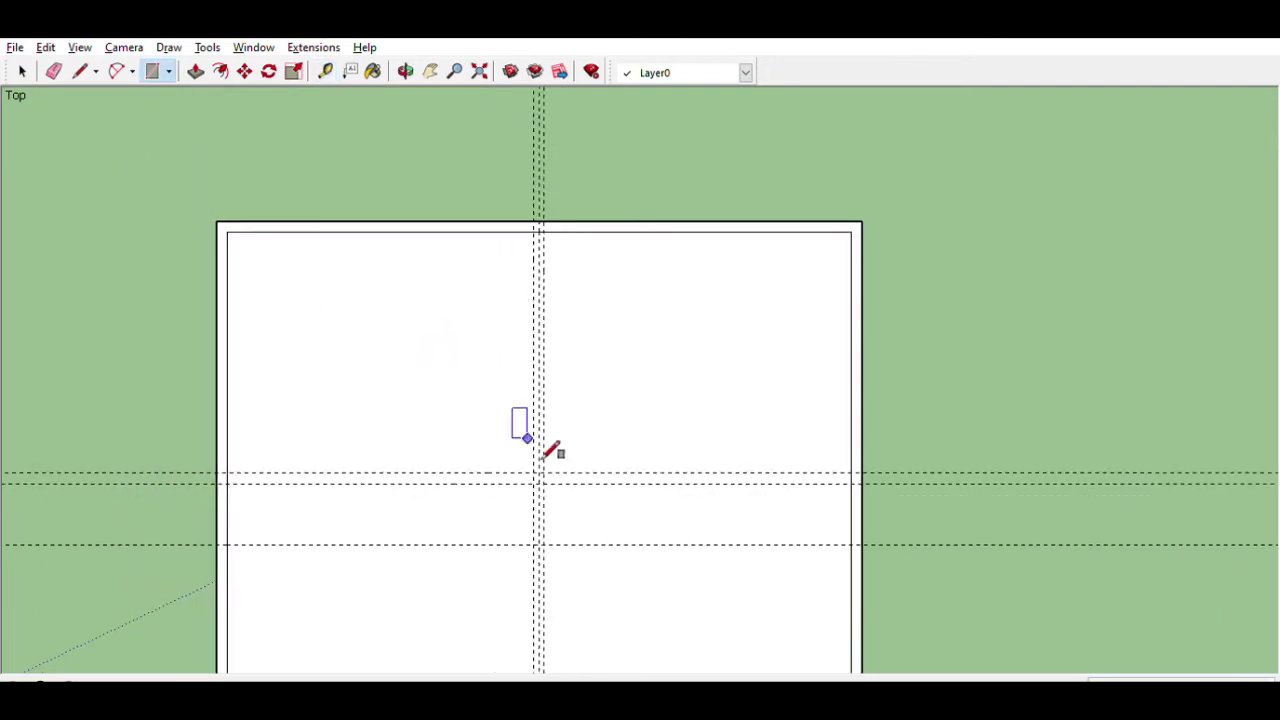
Step: Draw thin wall strips across the floor and along the middle guide
{"action": "left_click", "coordinate": [228, 484]}
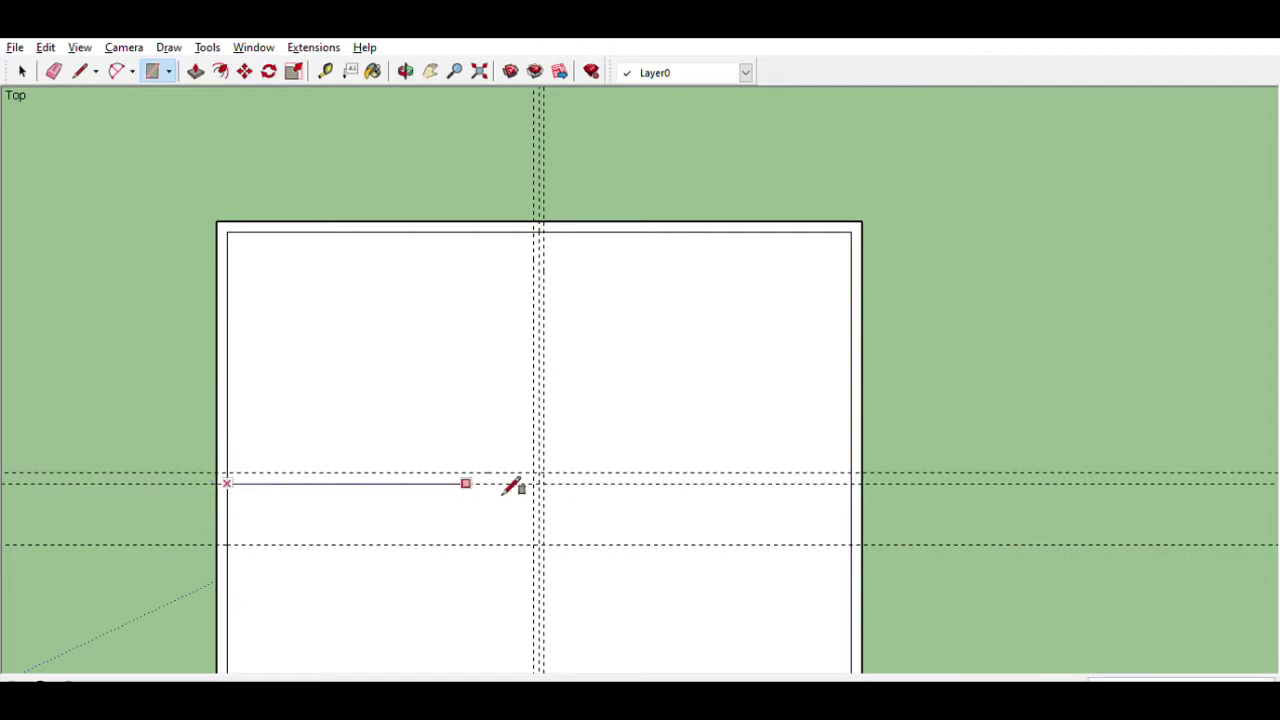
{"action": "left_click", "coordinate": [855, 473]}
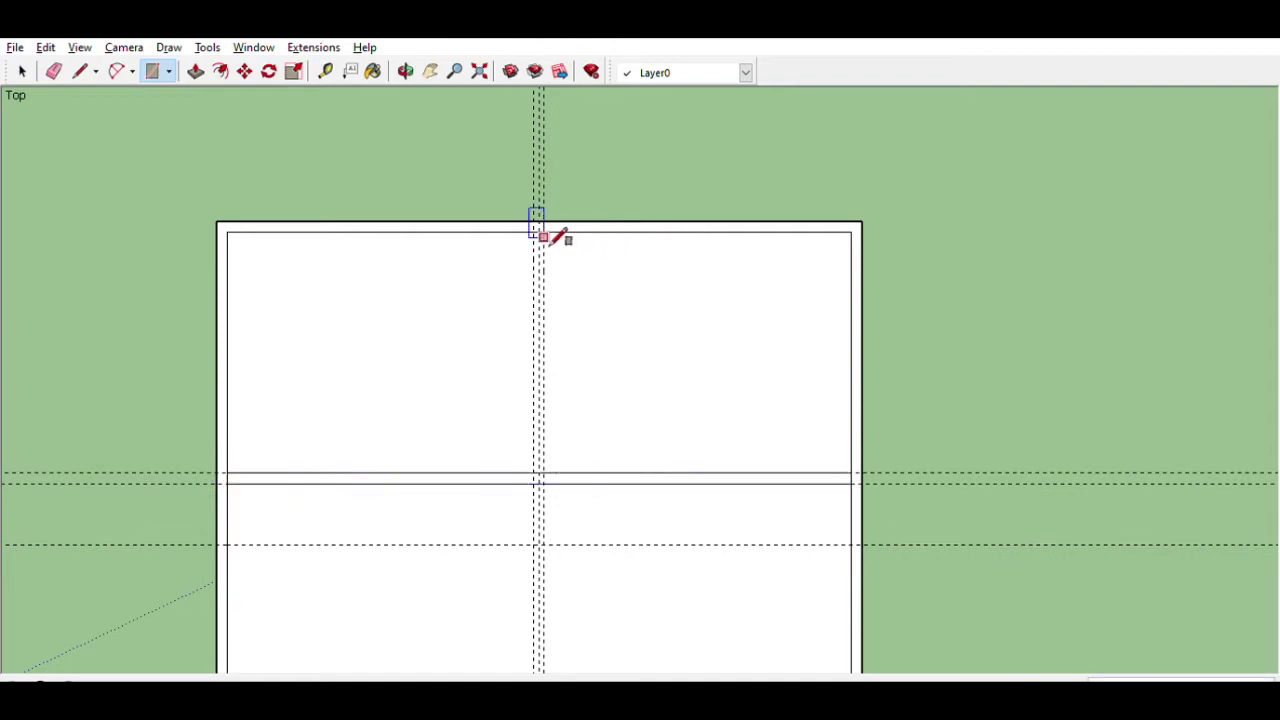
{"action": "left_click", "coordinate": [536, 472]}
Step: Place a vertical guide from the left wall in the left half
{"action": "key", "text": "t"}
{"action": "left_click", "coordinate": [227, 313]}
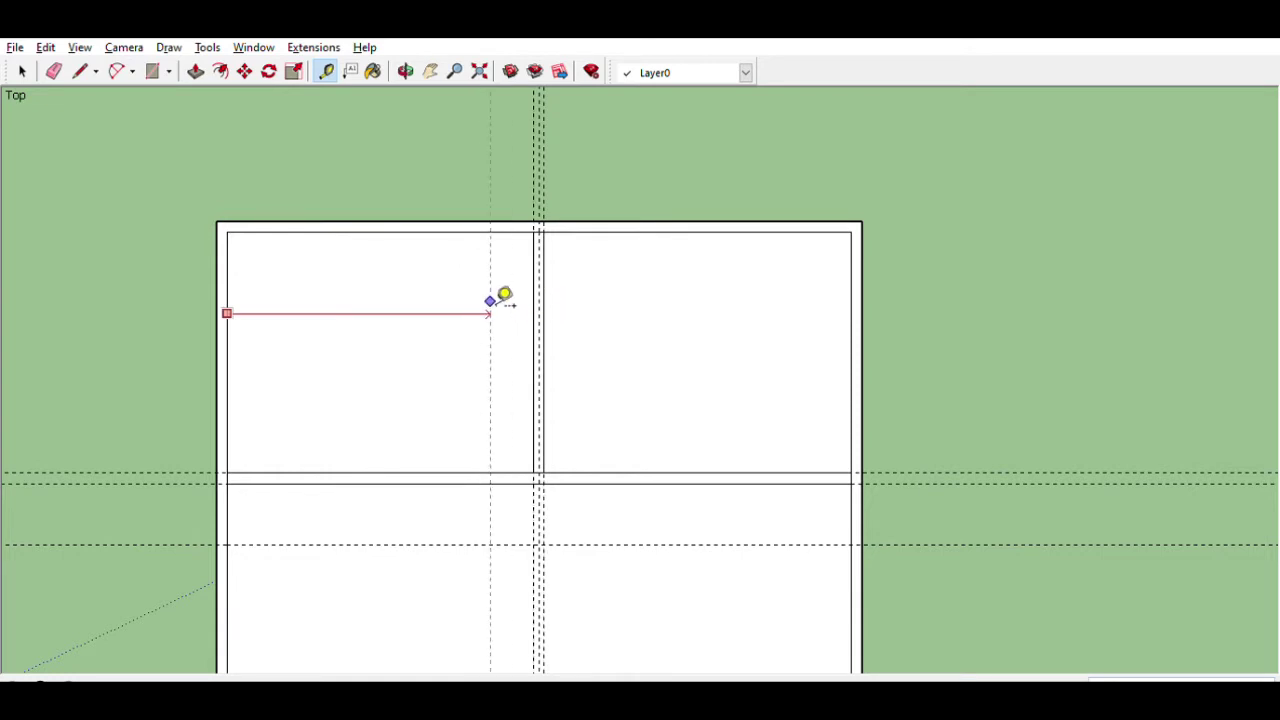
{"action": "left_click", "coordinate": [479, 313]}
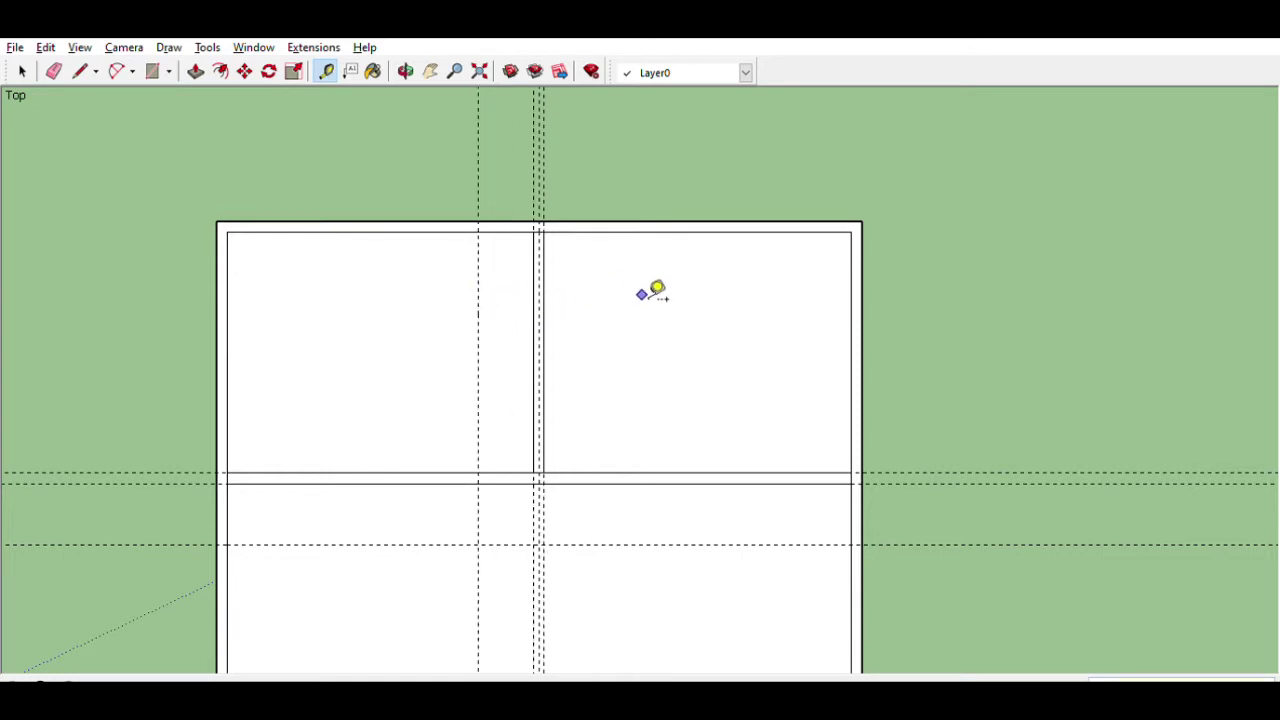
Step: Place a vertical guide 20 from the right wall and a horizontal guide 50 below the top
{"action": "left_click", "coordinate": [851, 285]}
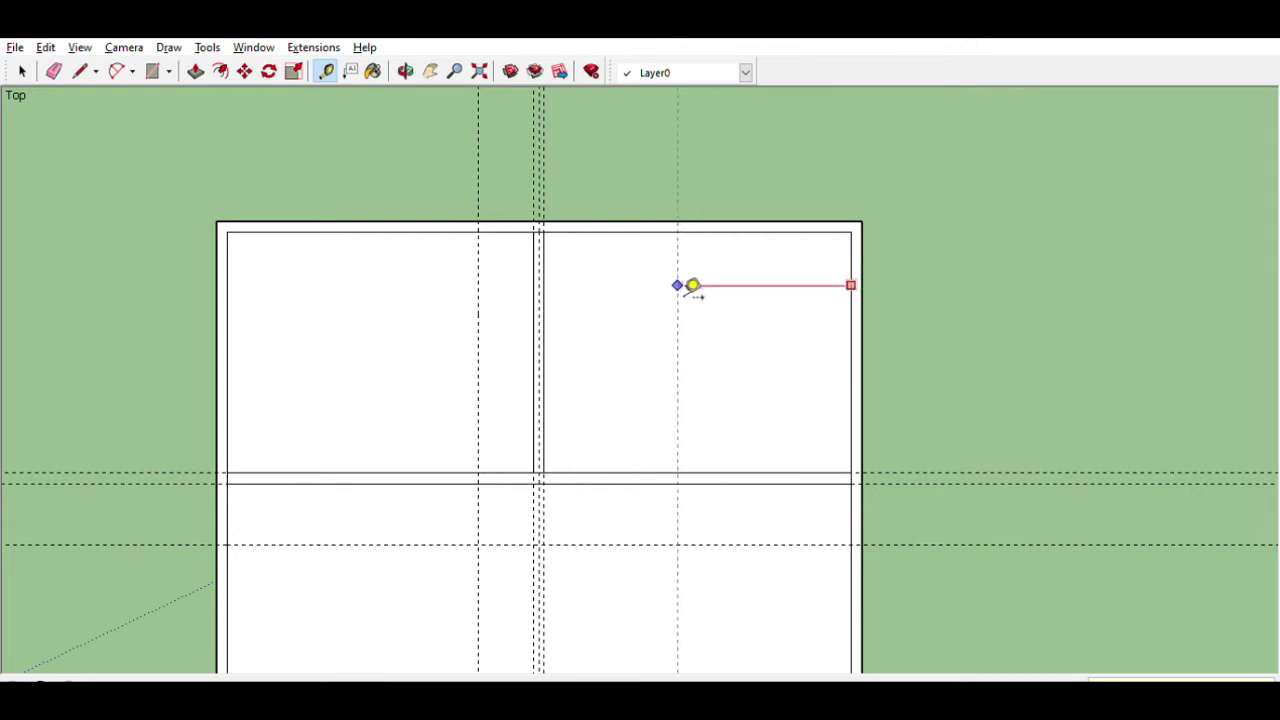
{"action": "type", "text": "20"}
{"action": "key", "text": "Return"}
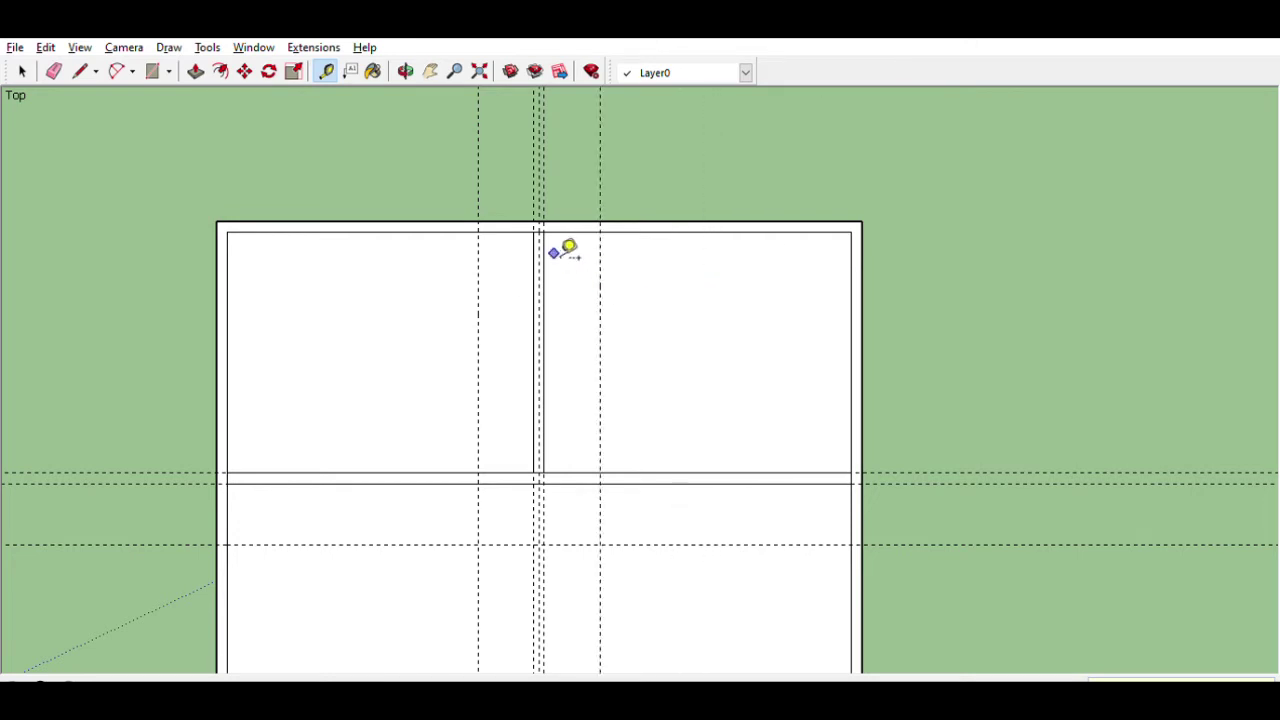
{"action": "left_click", "coordinate": [570, 232]}
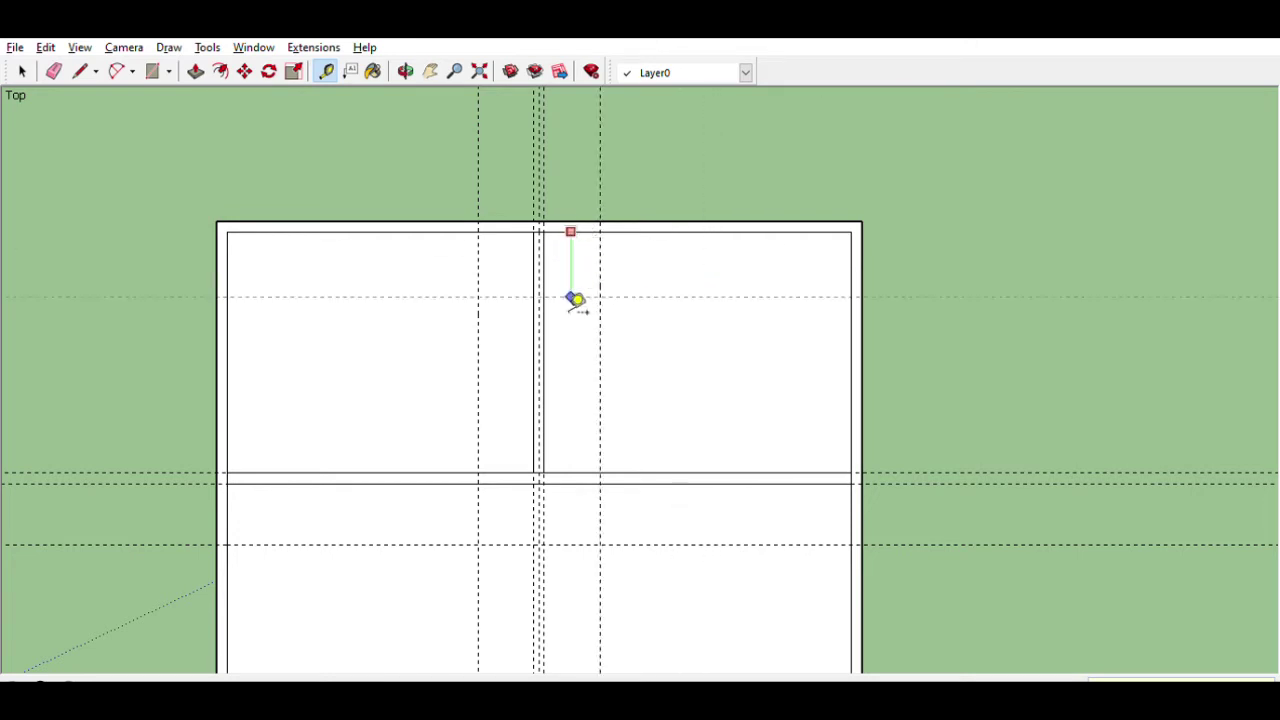
{"action": "type", "text": "50"}
{"action": "key", "text": "Return"}
Step: Add a horizontal guide offset 10 and two vertical guides each offset 15
{"action": "left_click", "coordinate": [577, 389]}
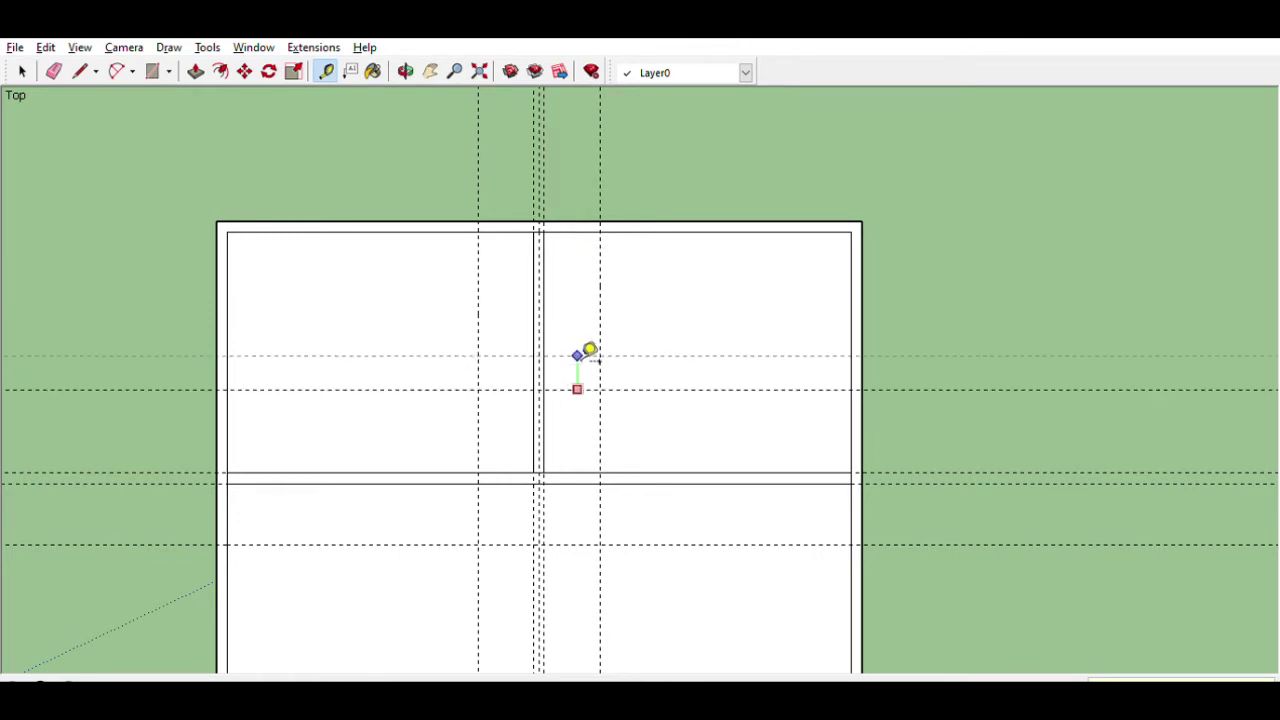
{"action": "type", "text": "10"}
{"action": "key", "text": "Return"}
{"action": "left_click", "coordinate": [600, 284]}
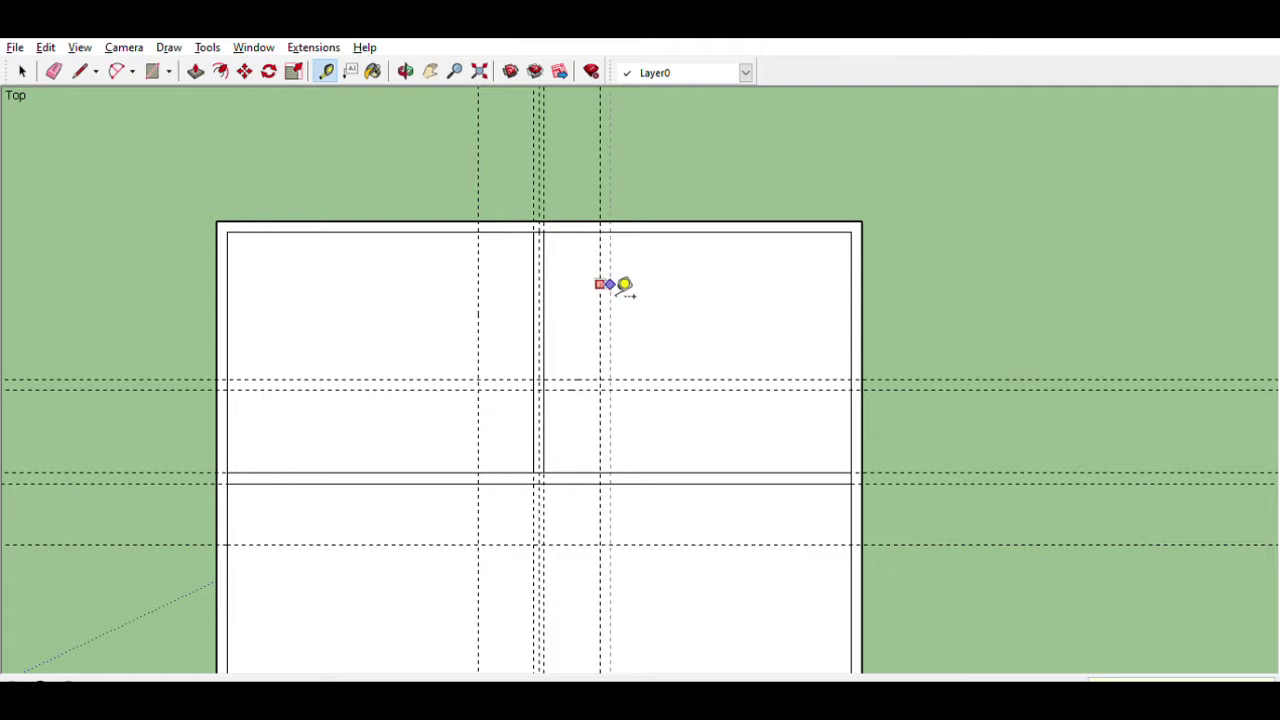
{"action": "type", "text": "15"}
{"action": "key", "text": "Return"}
{"action": "left_click", "coordinate": [480, 272]}
{"action": "type", "text": "15"}
{"action": "key", "text": "Return"}
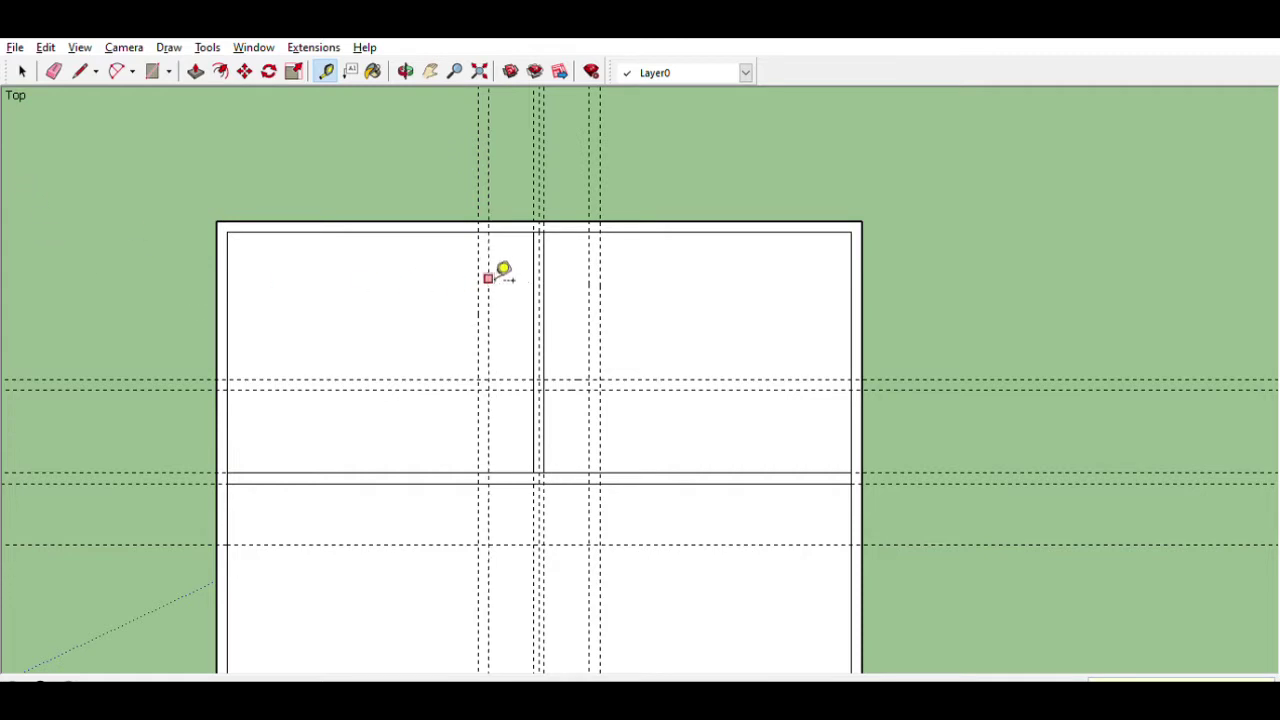
Step: Draw two thin vertical wall strips from the top wall and a short cross wall between them
{"action": "left_click", "coordinate": [478, 232]}
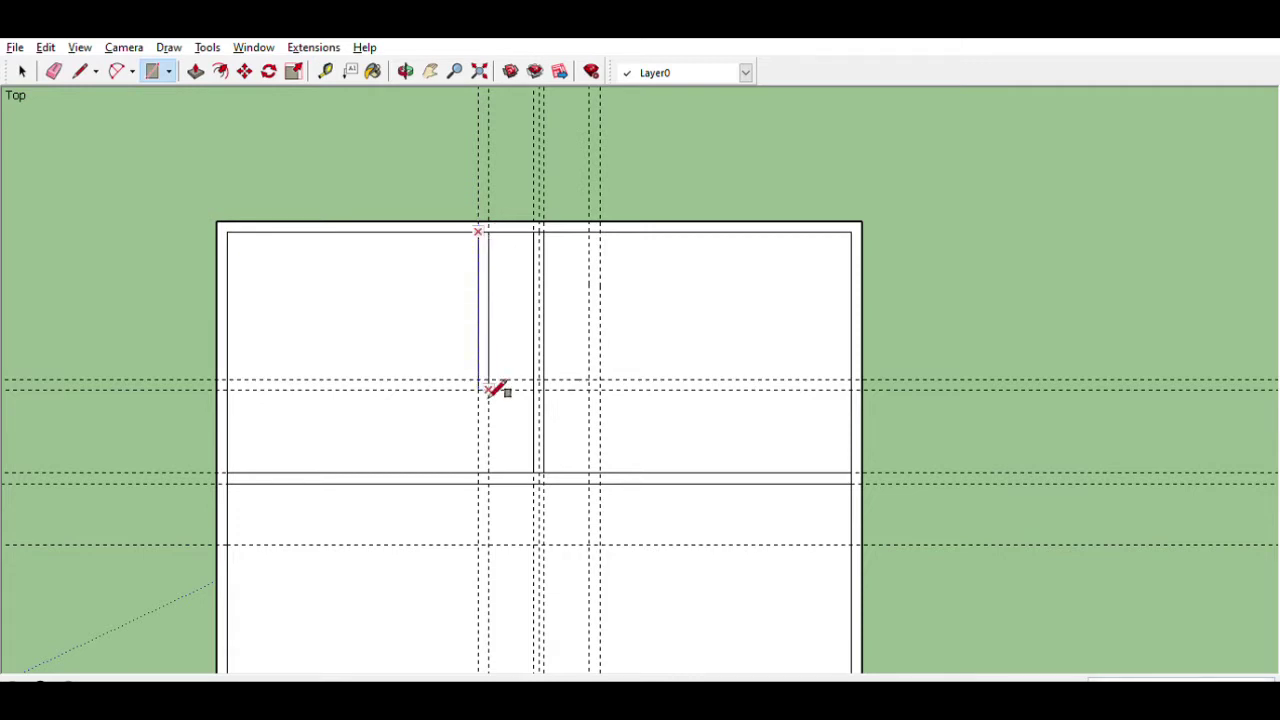
{"action": "left_click", "coordinate": [488, 472]}
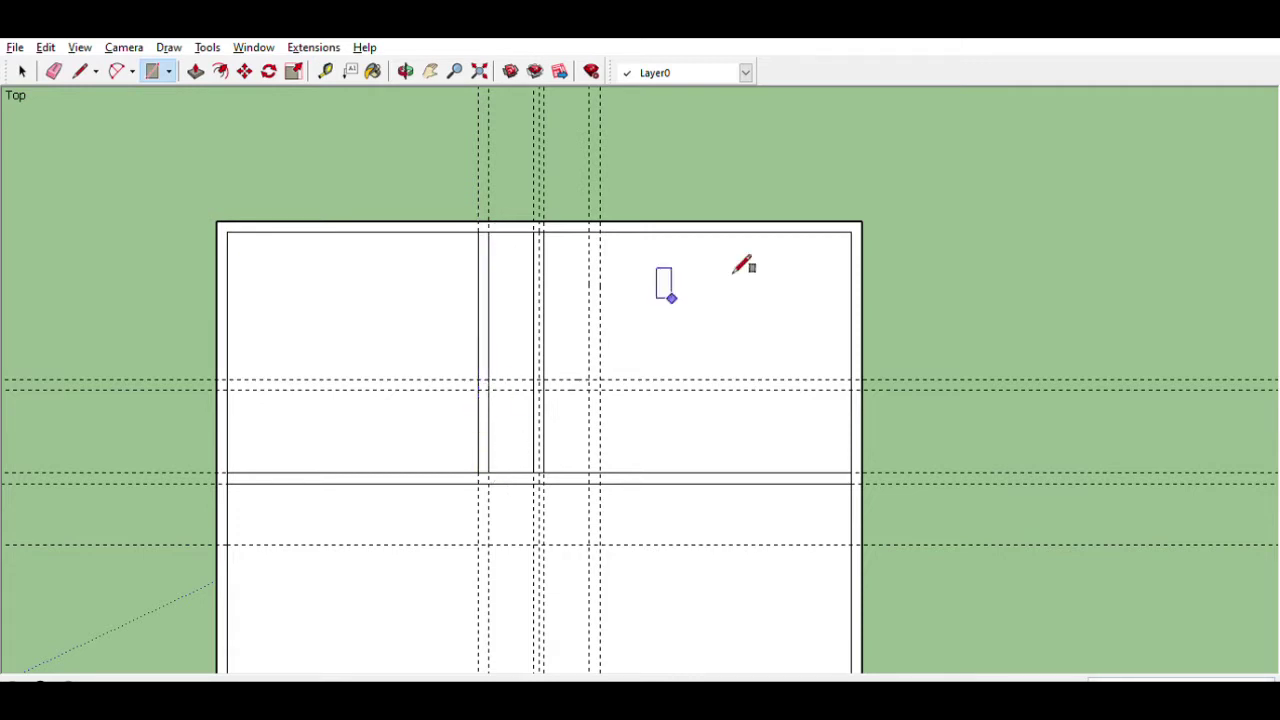
{"action": "left_click", "coordinate": [600, 232]}
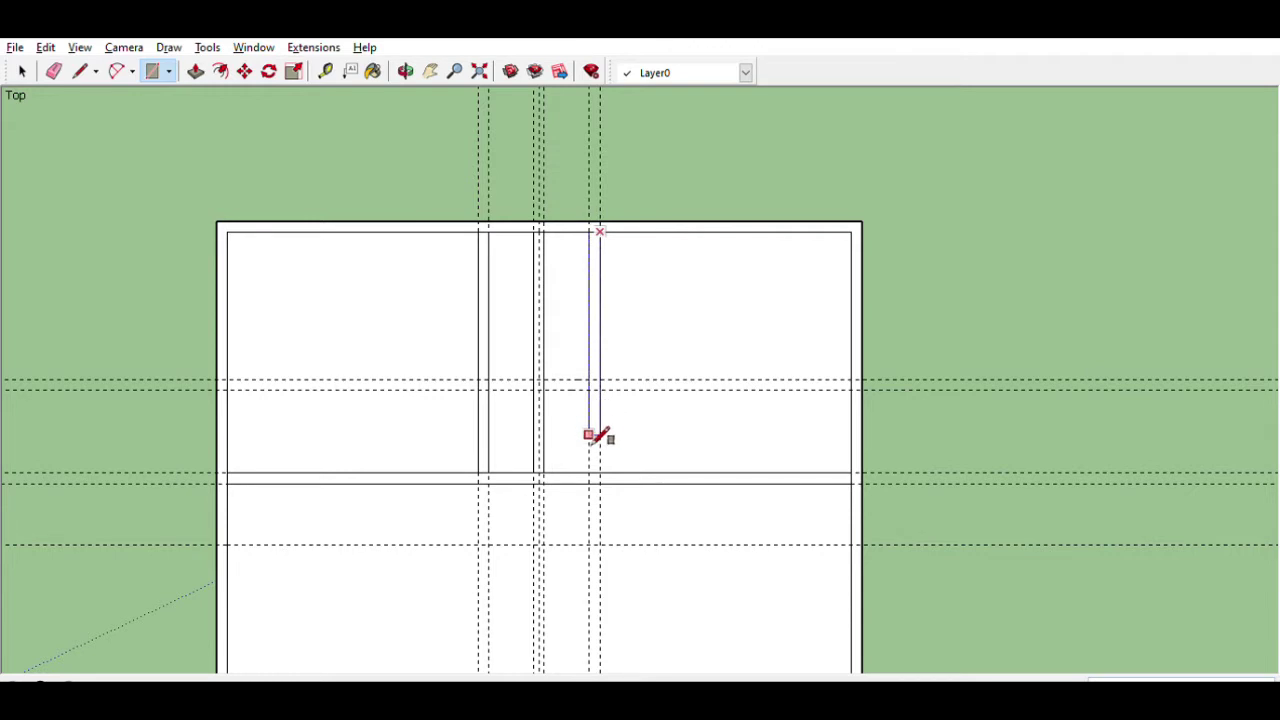
{"action": "left_click", "coordinate": [588, 472]}
{"action": "left_click", "coordinate": [588, 383]}
{"action": "left_click", "coordinate": [488, 390]}
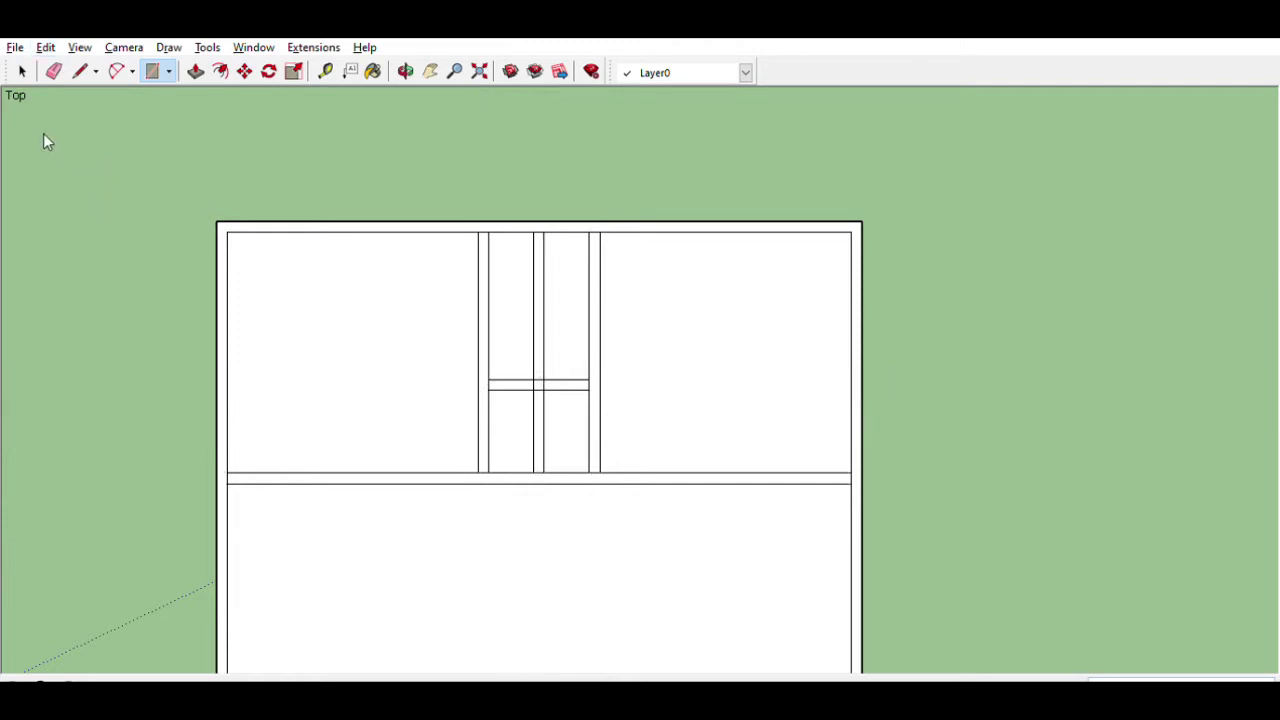
Step: Erase the overlapping wall edges around the cross wall
{"action": "key", "text": "e"}
{"action": "left_click_drag", "start_coordinate": [568, 322], "coordinate": [528, 330]}
{"action": "left_click_drag", "start_coordinate": [563, 426], "coordinate": [530, 431]}
{"action": "scroll", "coordinate": [560, 392], "scroll_direction": "up", "scroll_amount": 3}
{"action": "left_click_drag", "start_coordinate": [534, 372], "coordinate": [681, 381]}
{"action": "left_click", "coordinate": [672, 378]}
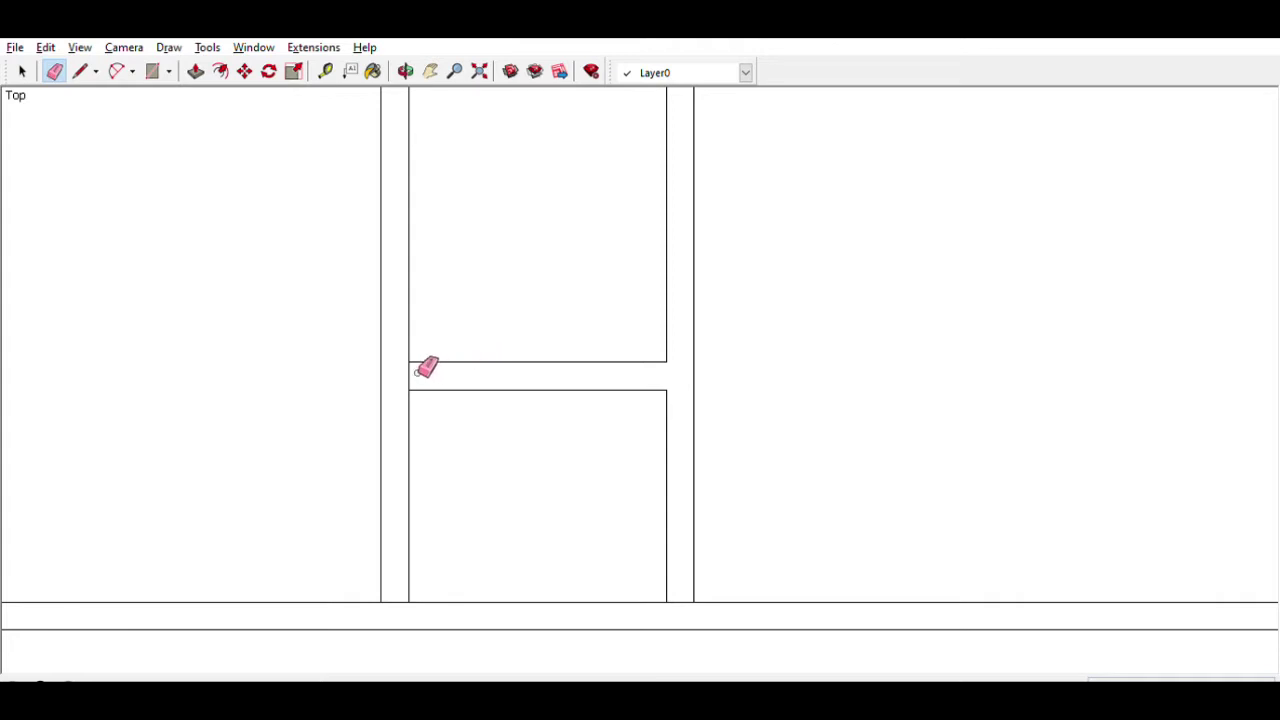
{"action": "scroll", "coordinate": [460, 350], "scroll_direction": "down", "scroll_amount": 3}
{"action": "scroll", "coordinate": [474, 360], "scroll_direction": "down", "scroll_amount": 2}
{"action": "scroll", "coordinate": [450, 400], "scroll_direction": "up", "scroll_amount": 2}
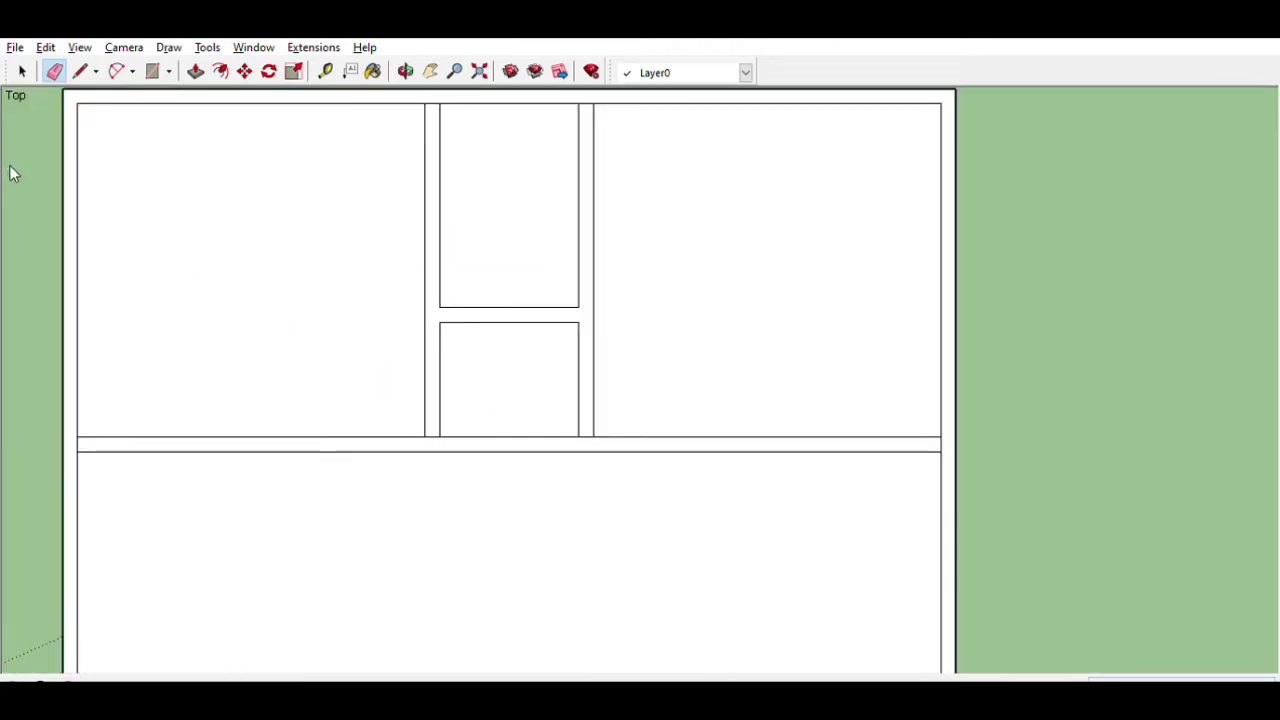
Step: Draw a short line to close the gap in the wall
{"action": "key", "text": "l"}
{"action": "scroll", "coordinate": [395, 442], "scroll_direction": "up", "scroll_amount": 1}
{"action": "left_click", "coordinate": [456, 455]}
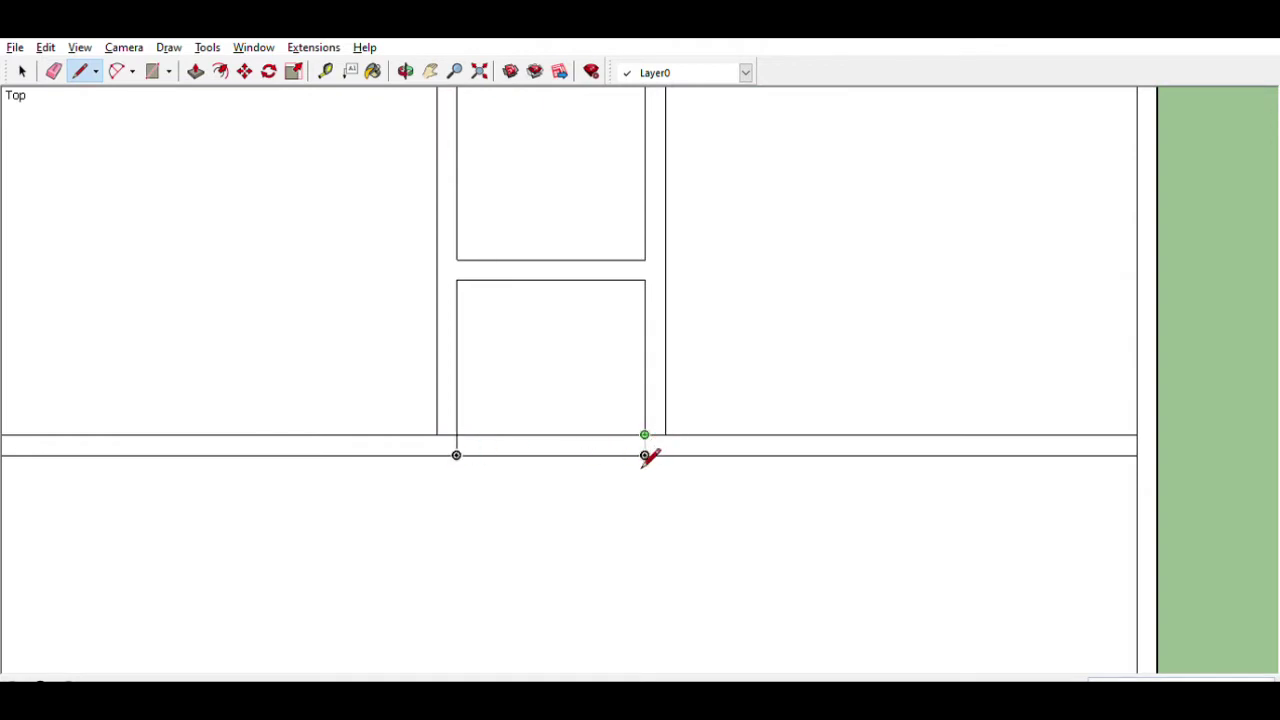
Step: Erase the wall segment so the central room opens into the large room below
{"action": "key", "text": "e"}
{"action": "mouse_move", "coordinate": [562, 420]}
{"action": "left_mouse_down"}
{"action": "mouse_move", "coordinate": [558, 466]}
{"action": "mouse_move", "coordinate": [592, 438]}
{"action": "left_mouse_up"}
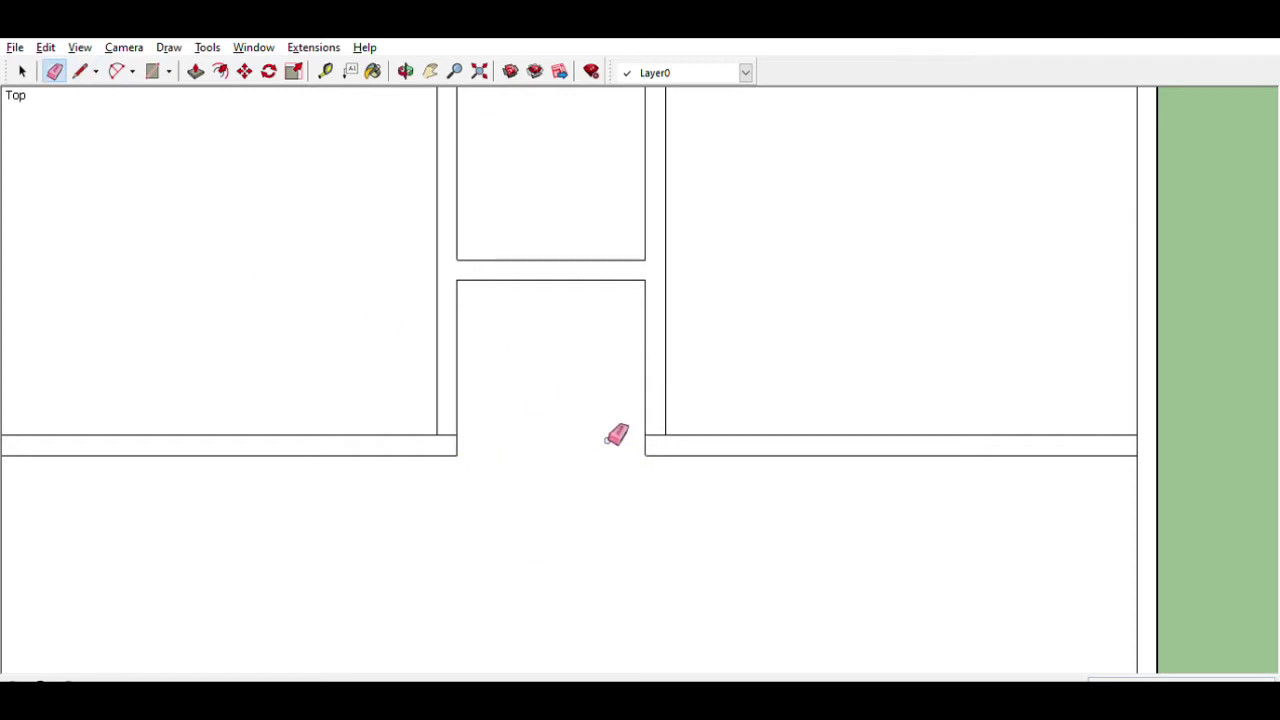
{"action": "scroll", "coordinate": [497, 474], "scroll_direction": "down", "scroll_amount": 1}
{"action": "scroll", "coordinate": [490, 480], "scroll_direction": "down", "scroll_amount": 3}
{"action": "scroll", "coordinate": [560, 277], "scroll_direction": "up", "scroll_amount": 2}
{"action": "scroll", "coordinate": [543, 277], "scroll_direction": "up", "scroll_amount": 1}
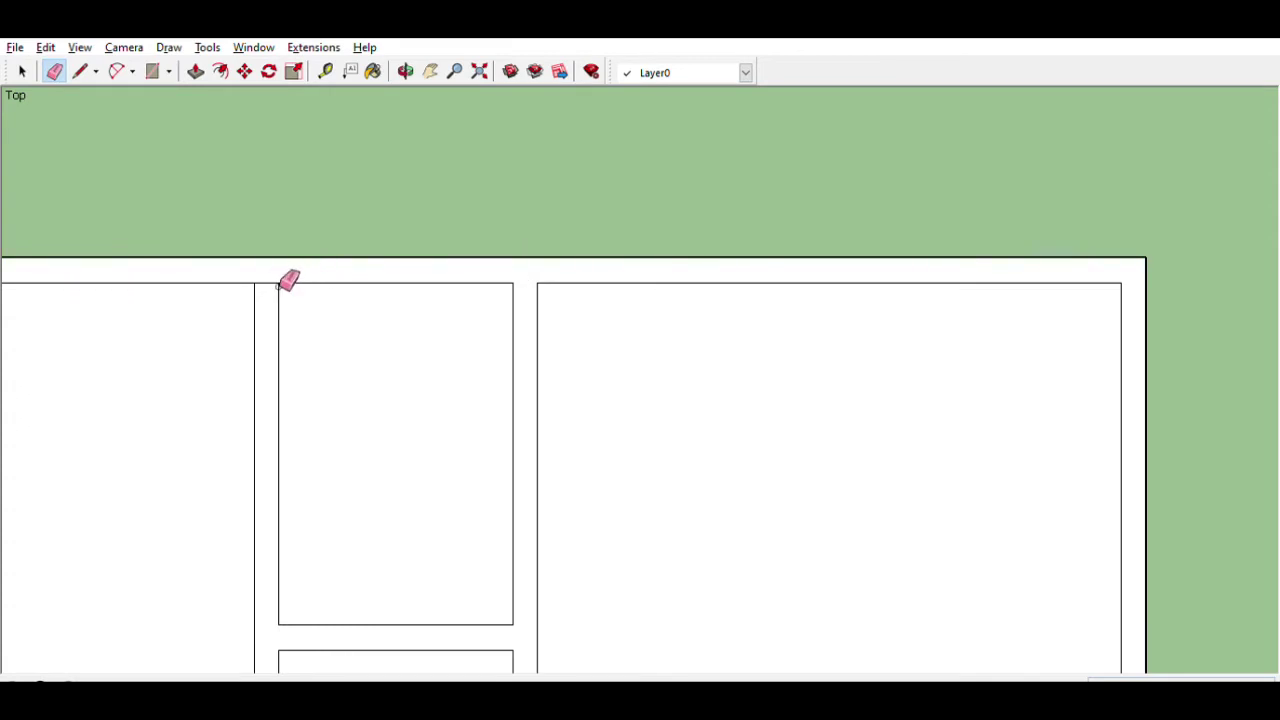
{"action": "scroll", "coordinate": [620, 287], "scroll_direction": "down", "scroll_amount": 2}
{"action": "scroll", "coordinate": [640, 380], "scroll_direction": "down", "scroll_amount": 2}
{"action": "scroll", "coordinate": [826, 515], "scroll_direction": "up", "scroll_amount": 2}
{"action": "scroll", "coordinate": [818, 496], "scroll_direction": "up", "scroll_amount": 1}
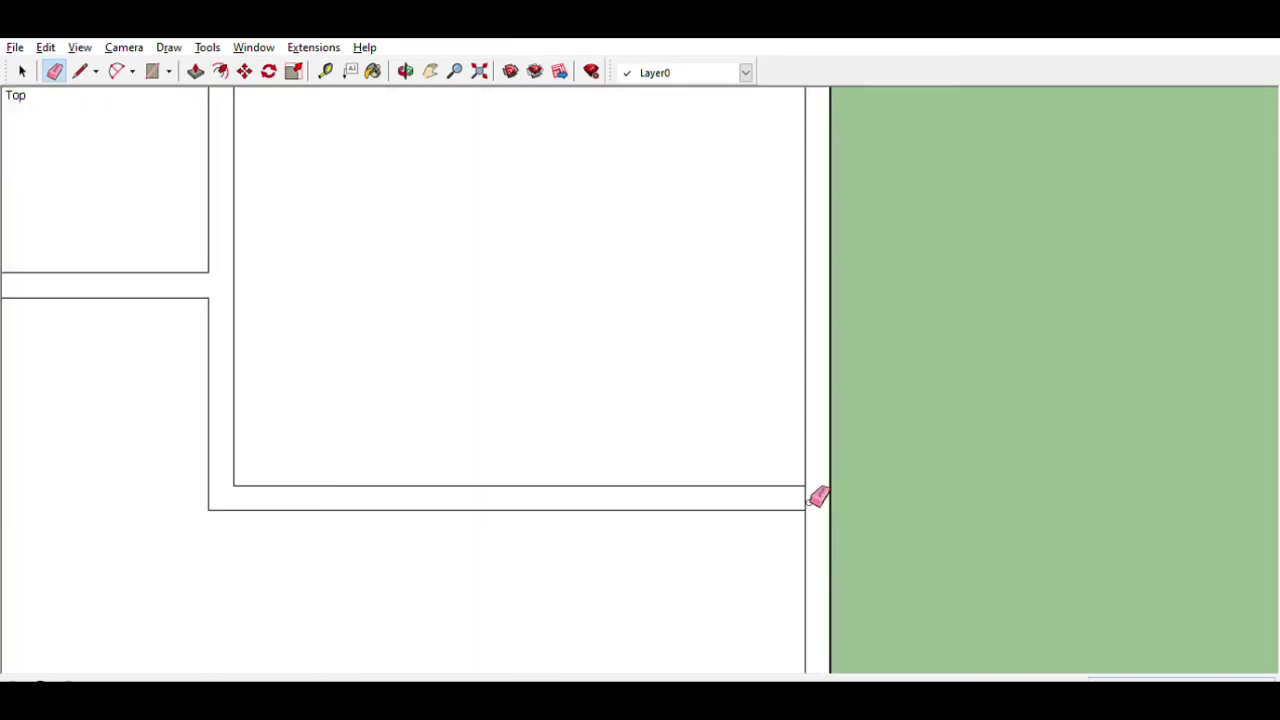
{"action": "scroll", "coordinate": [820, 493], "scroll_direction": "down", "scroll_amount": 2}
{"action": "scroll", "coordinate": [830, 465], "scroll_direction": "down", "scroll_amount": 1}
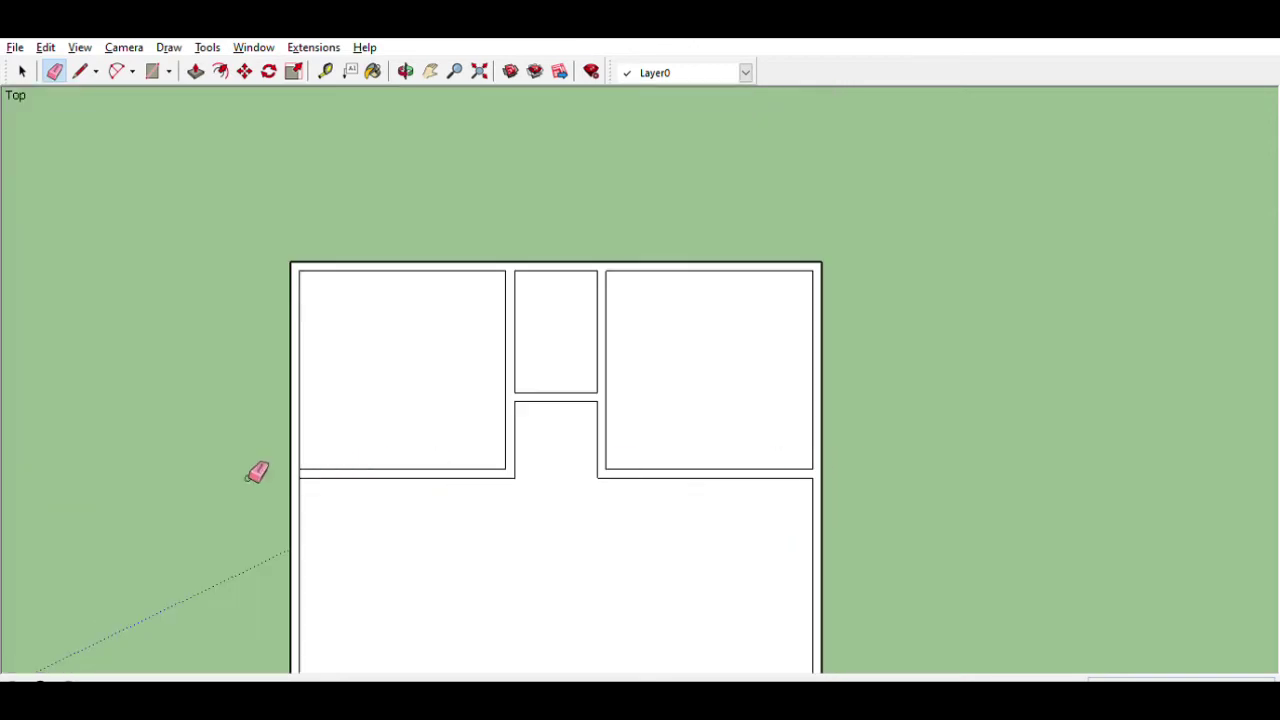
{"action": "scroll", "coordinate": [257, 471], "scroll_direction": "up", "scroll_amount": 1}
{"action": "scroll", "coordinate": [457, 343], "scroll_direction": "down", "scroll_amount": 1}
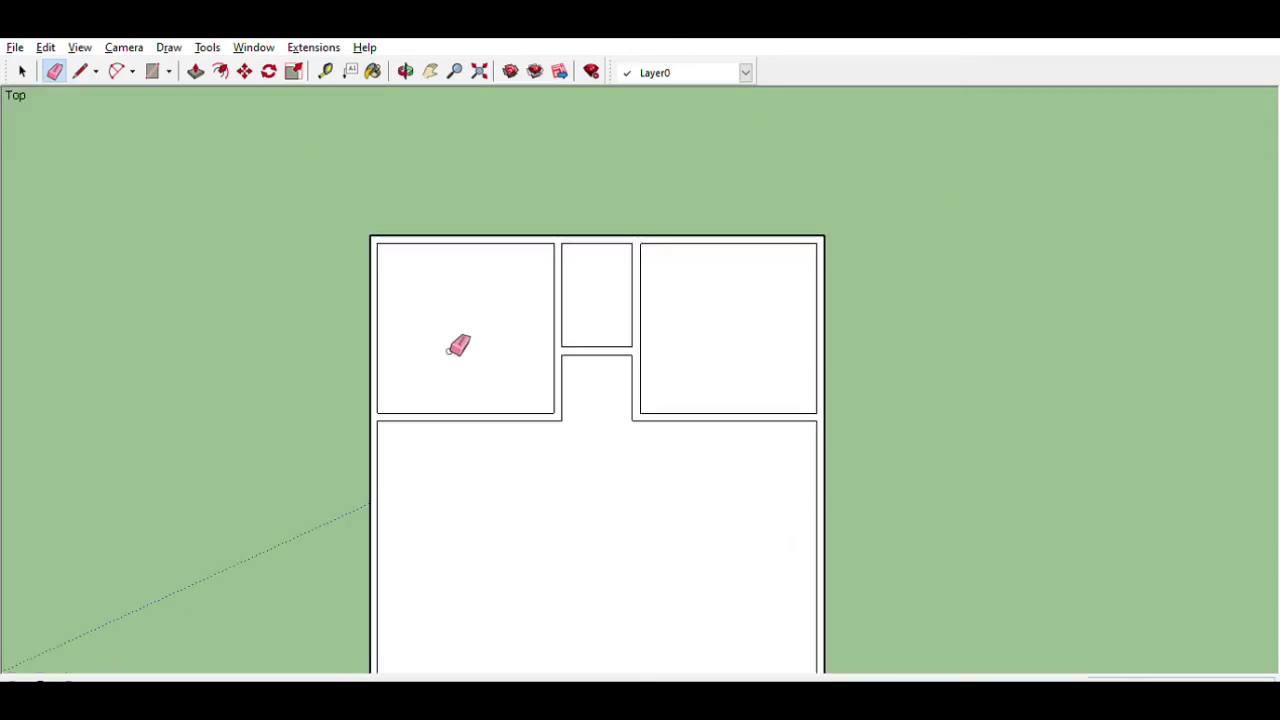
{"action": "scroll", "coordinate": [543, 491], "scroll_direction": "down", "scroll_amount": 1}
{"action": "scroll", "coordinate": [592, 344], "scroll_direction": "down", "scroll_amount": 1}
{"action": "scroll", "coordinate": [520, 515], "scroll_direction": "up", "scroll_amount": 1}
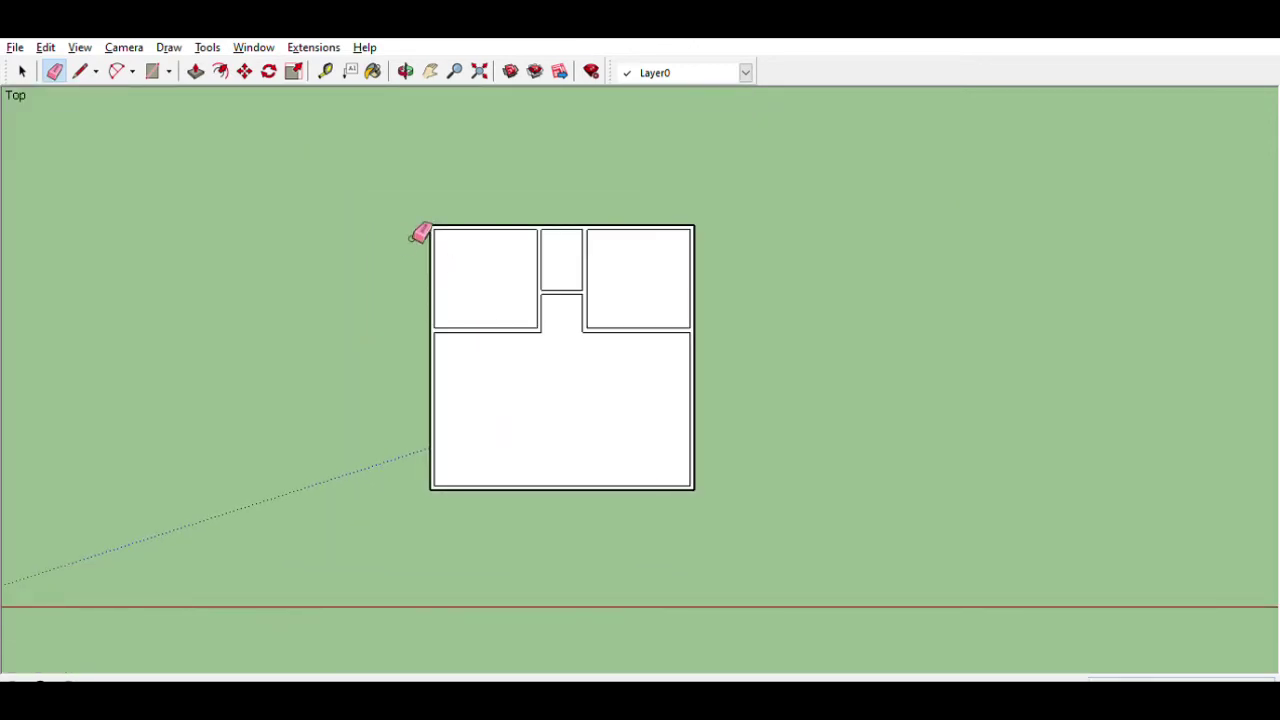
{"action": "scroll", "coordinate": [670, 200], "scroll_direction": "up", "scroll_amount": 1}
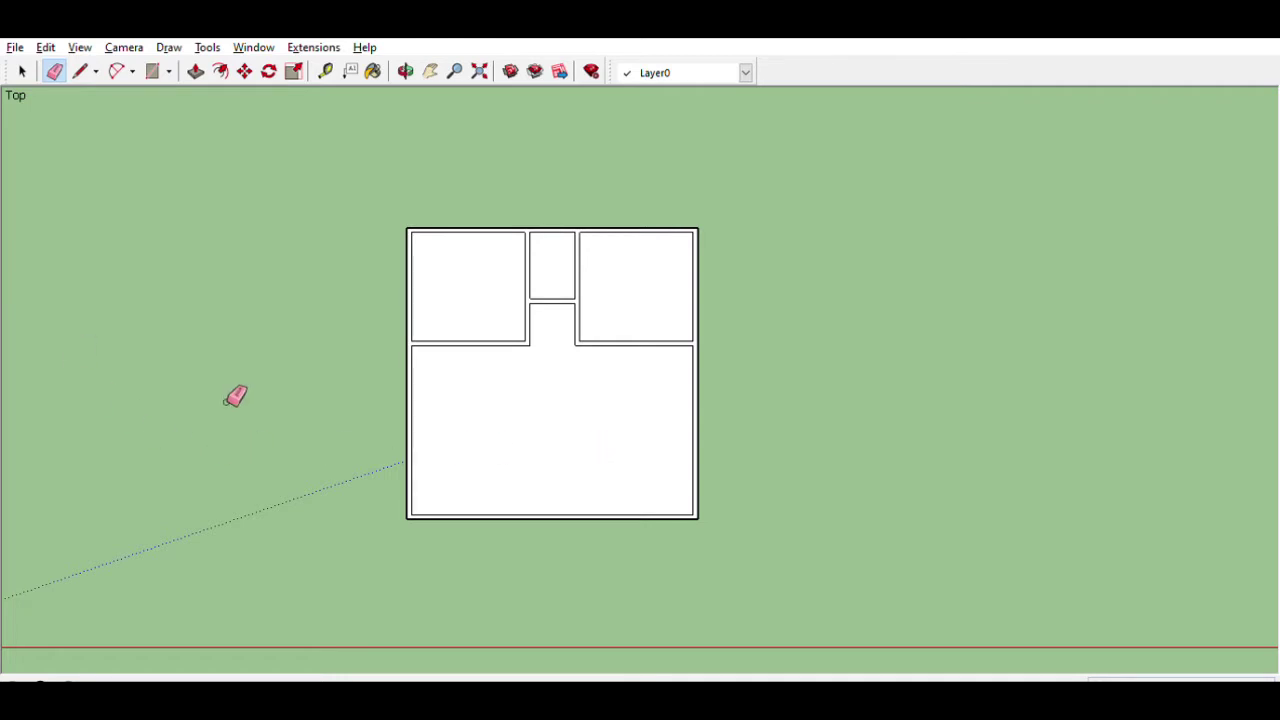
Step: Place two horizontal guides above the bottom wall inside the lower room
{"action": "key", "text": "t"}
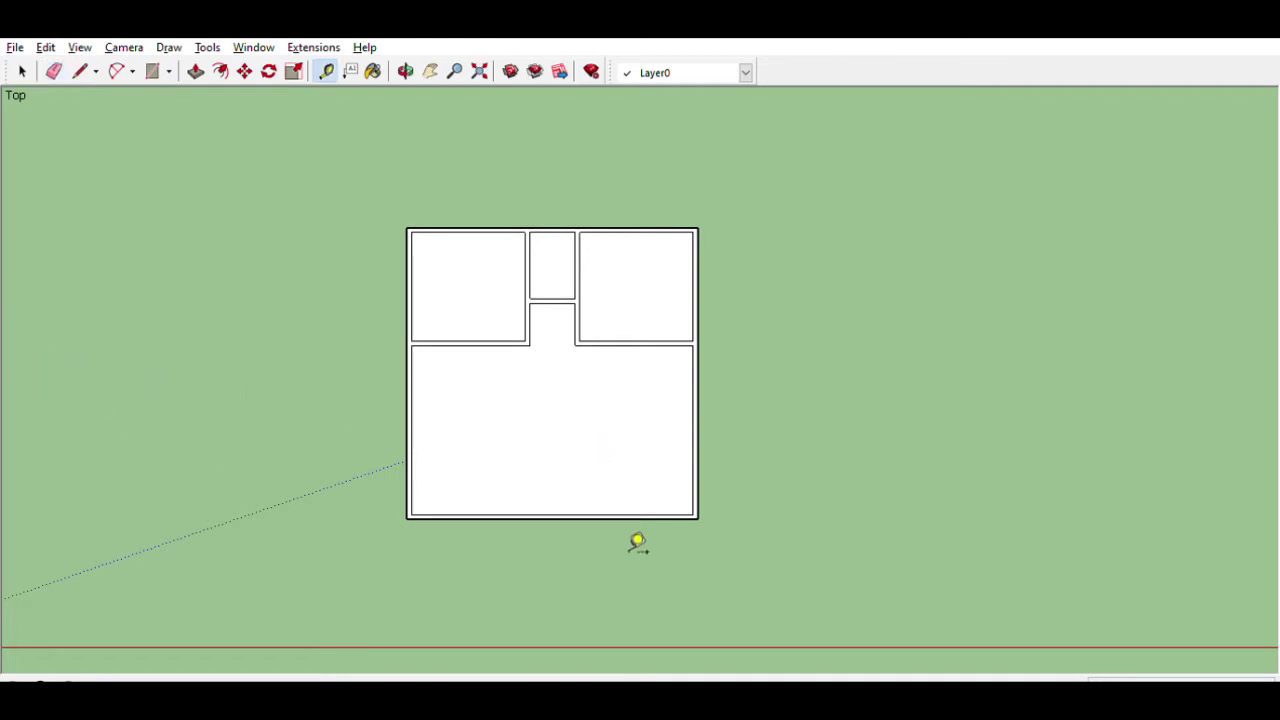
{"action": "left_click", "coordinate": [649, 514]}
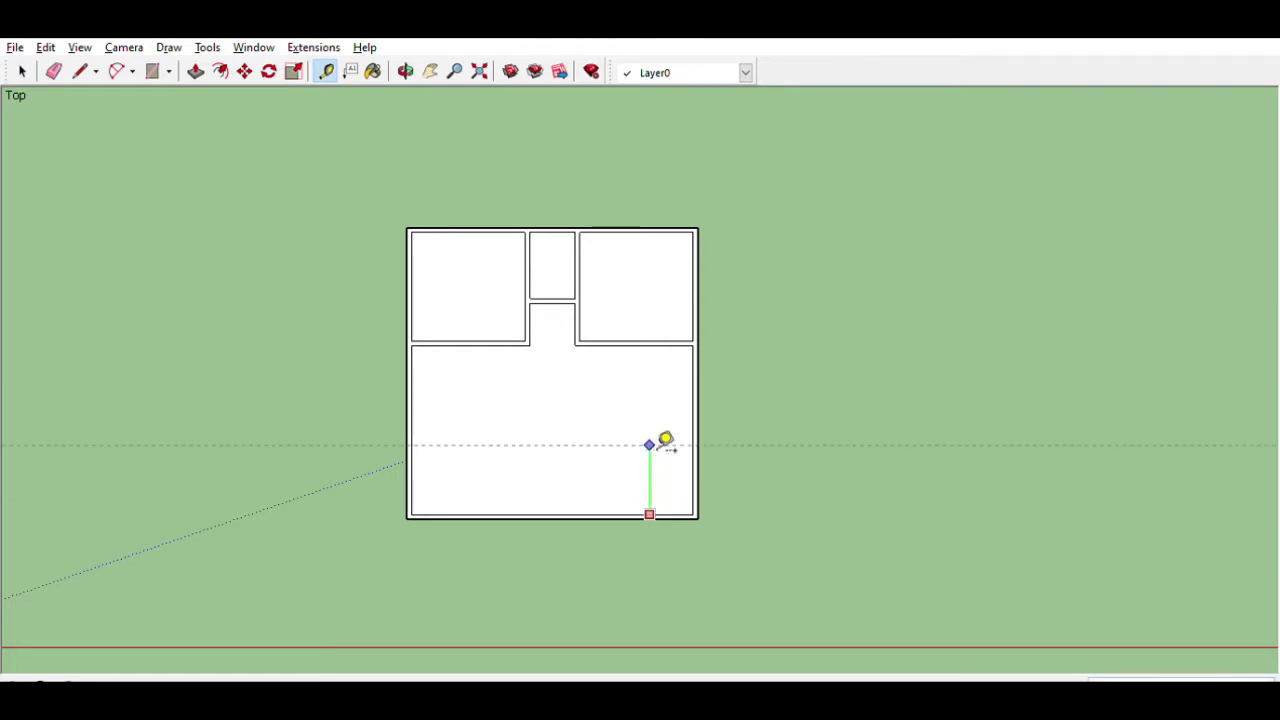
{"action": "left_click", "coordinate": [670, 449]}
{"action": "left_click", "coordinate": [670, 449]}
{"action": "left_click", "coordinate": [630, 444]}
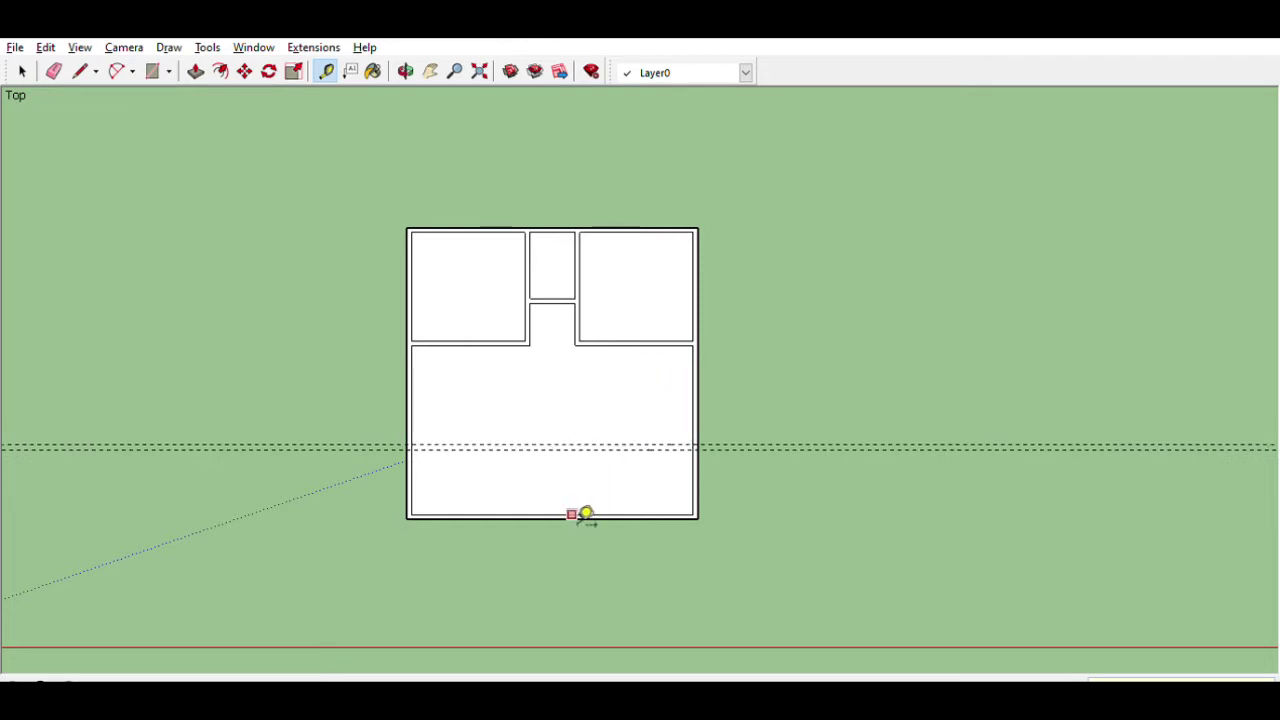
Step: Add a vertical guide near the room's centre and a horizontal guide below the plan
{"action": "left_click", "coordinate": [411, 470]}
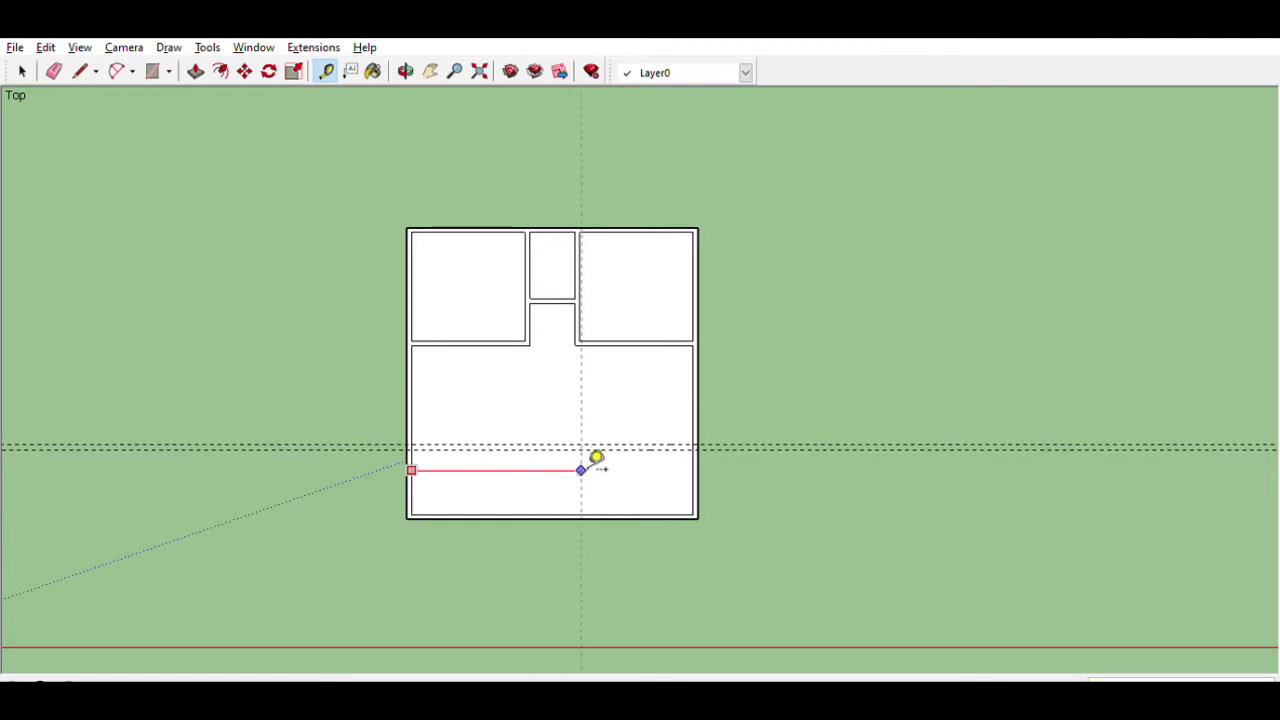
{"action": "left_click", "coordinate": [692, 471]}
{"action": "left_click", "coordinate": [692, 472]}
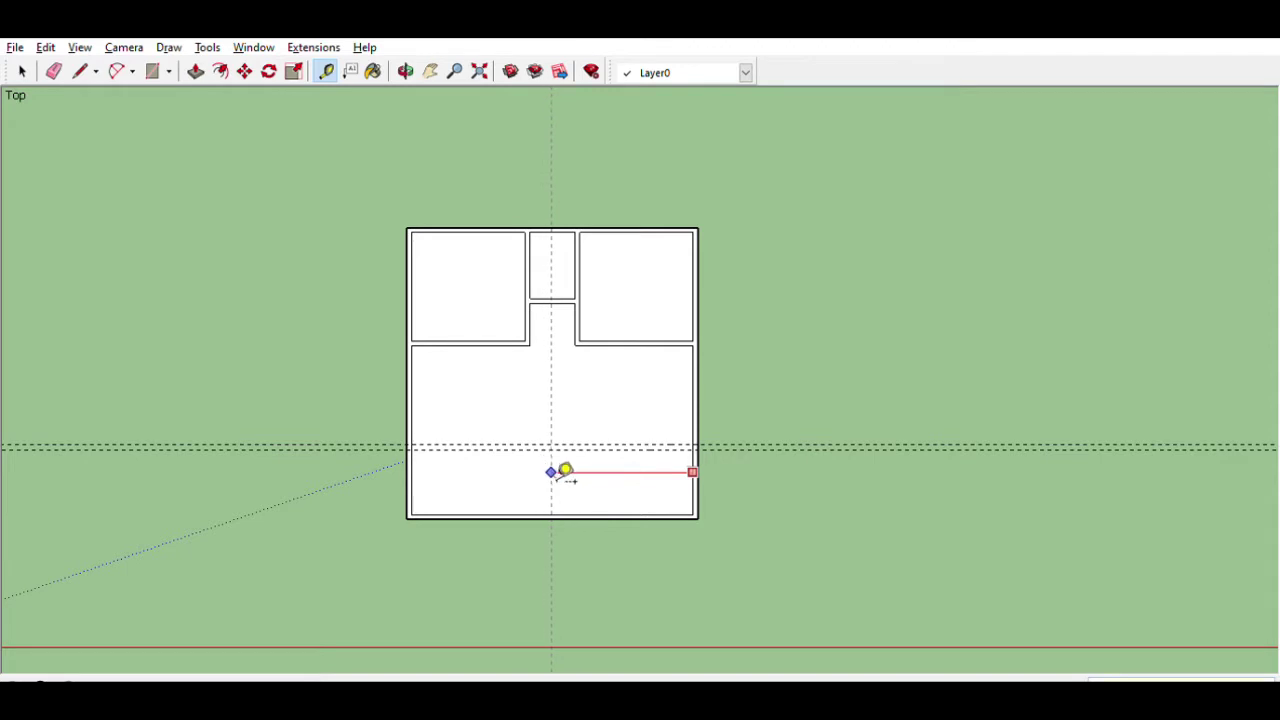
{"action": "left_click", "coordinate": [563, 472]}
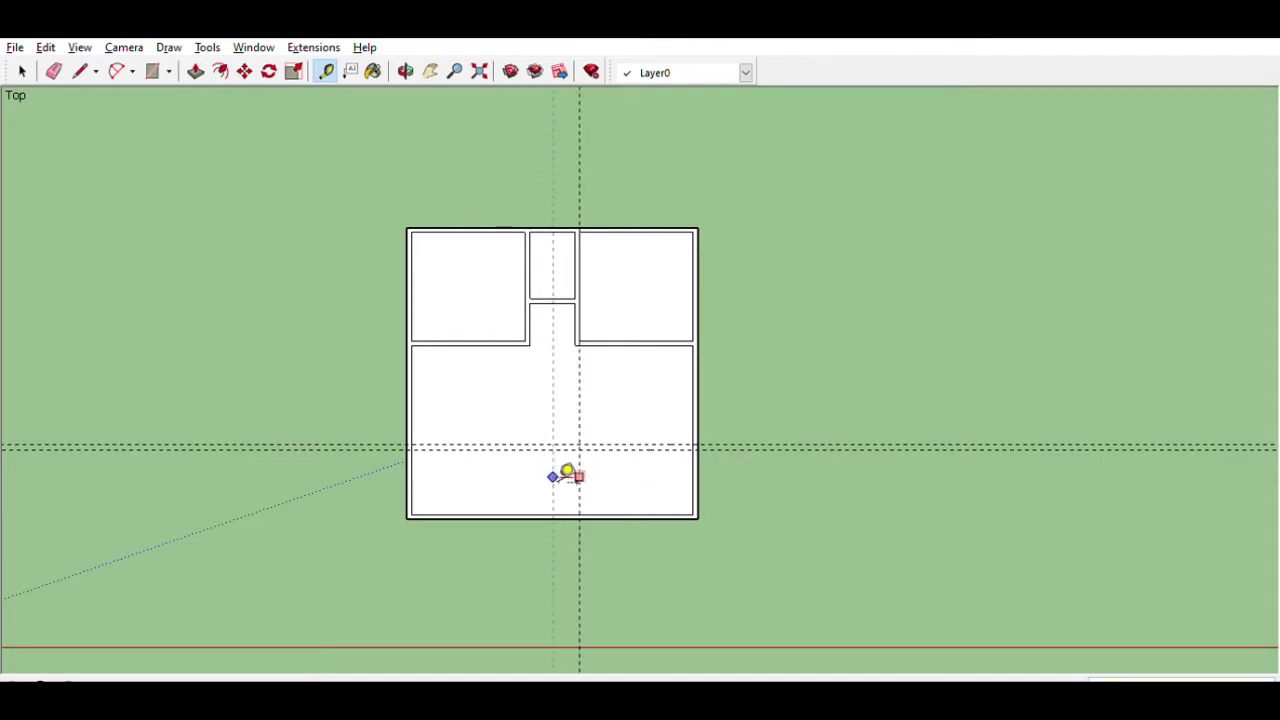
{"action": "left_click", "coordinate": [566, 474]}
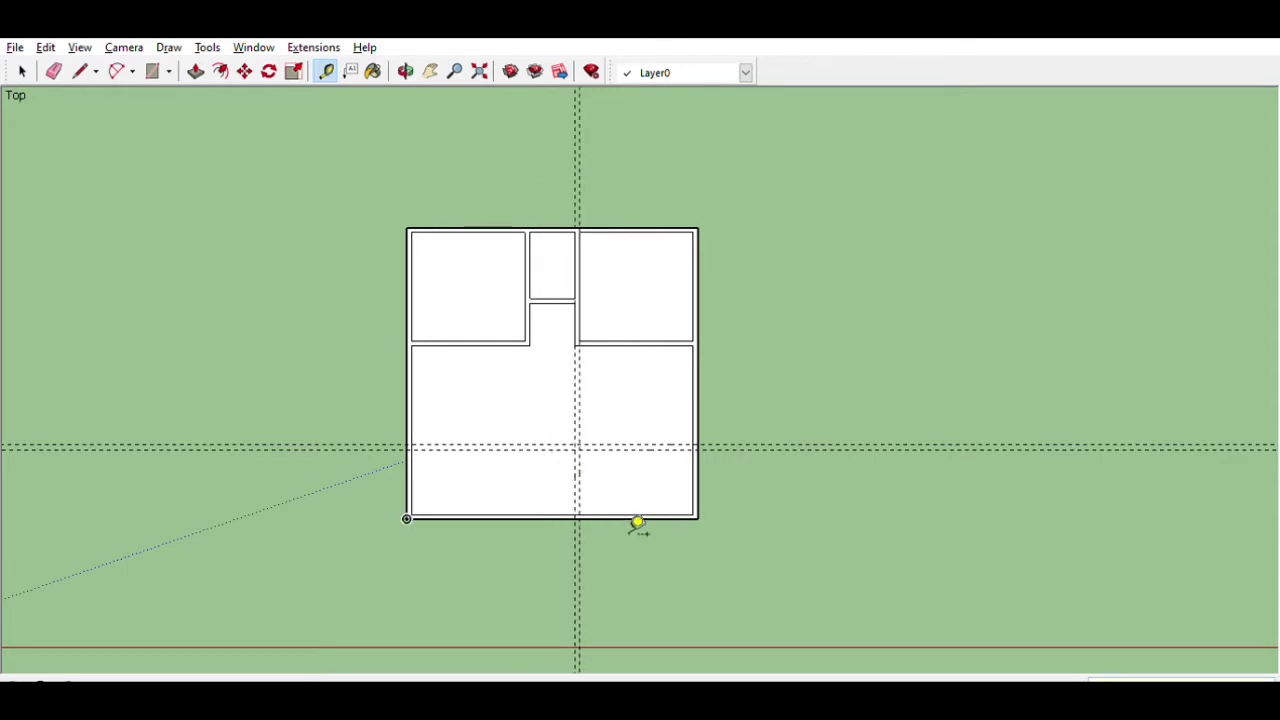
{"action": "left_click", "coordinate": [650, 449]}
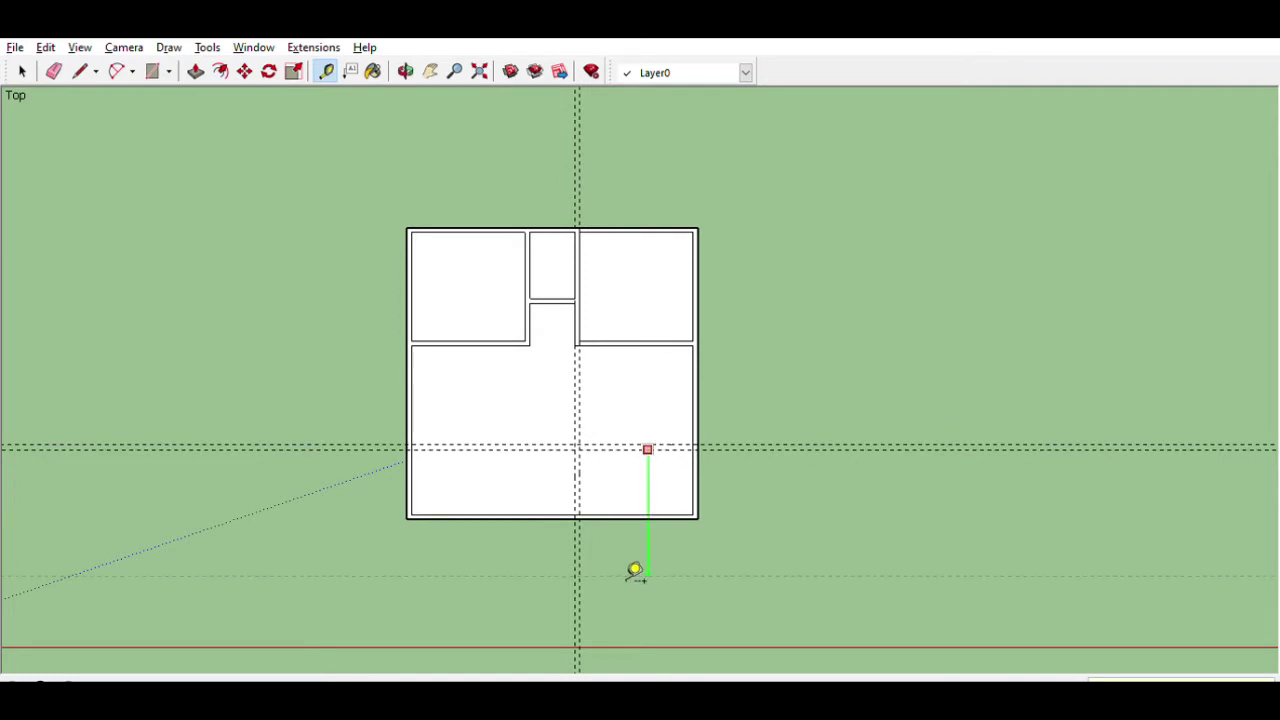
{"action": "left_click", "coordinate": [644, 576]}
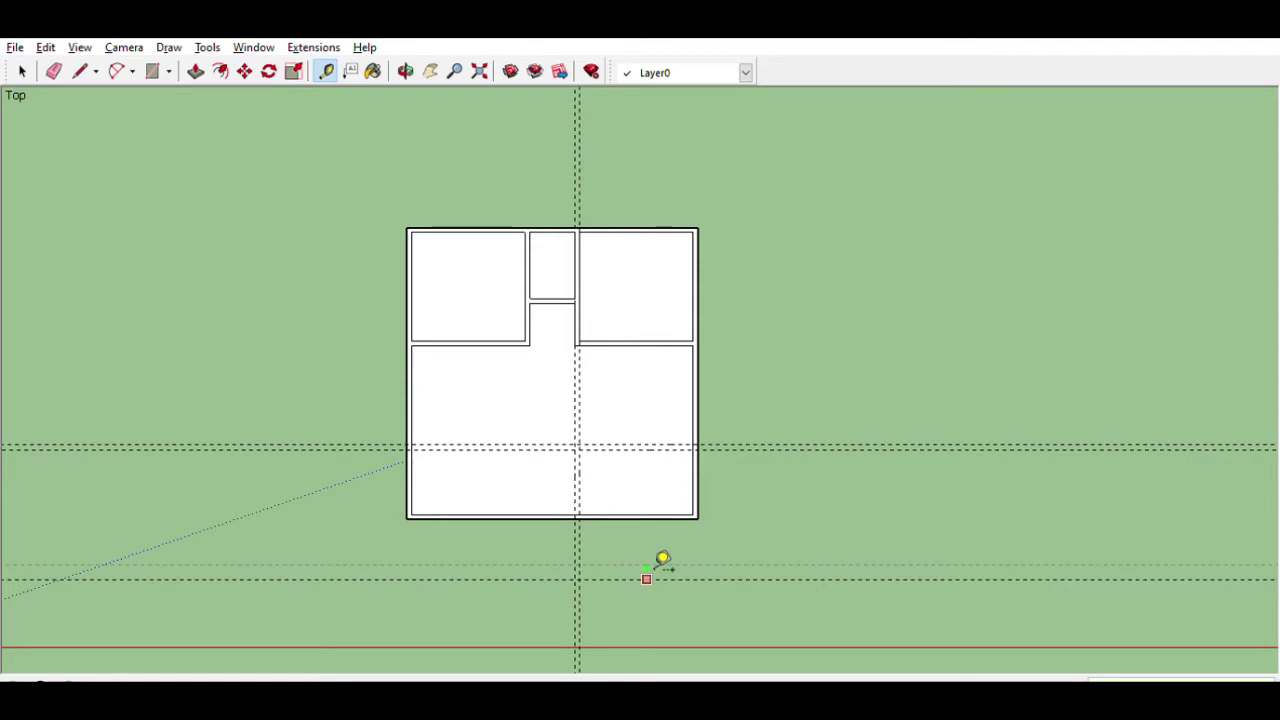
{"action": "scroll", "coordinate": [709, 455], "scroll_direction": "up", "scroll_amount": 2}
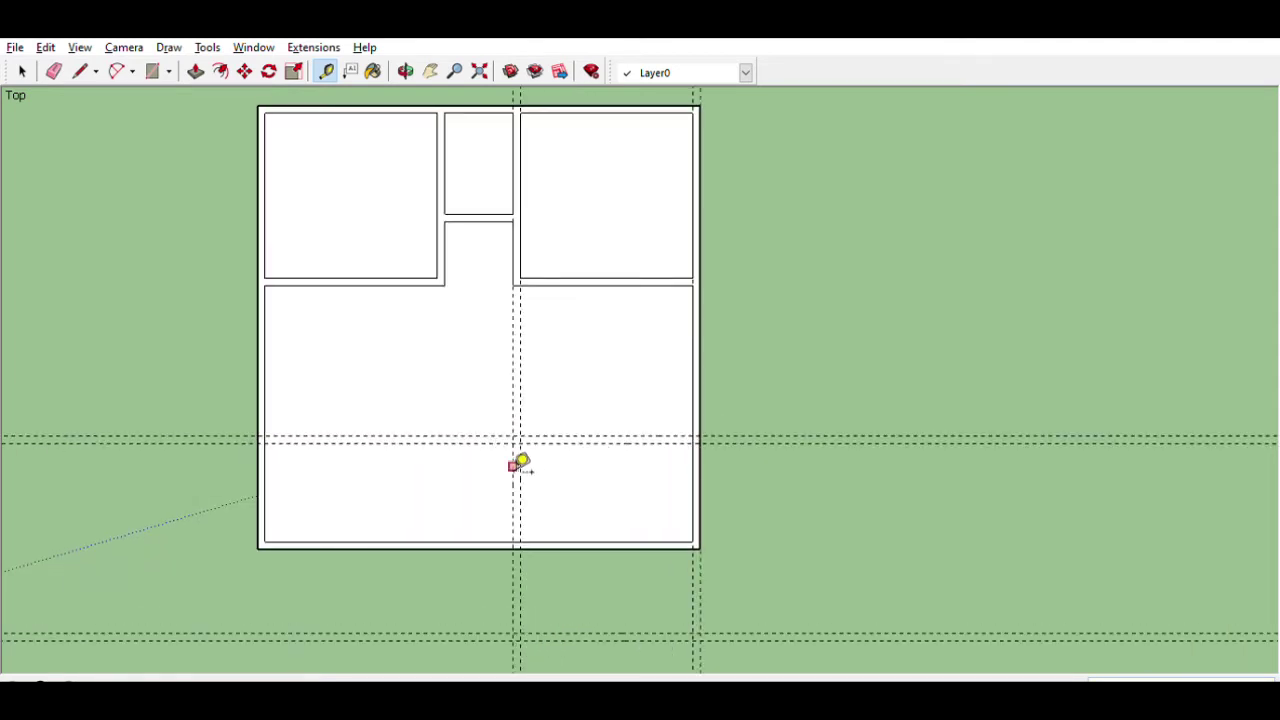
{"action": "scroll", "coordinate": [510, 498], "scroll_direction": "down", "scroll_amount": 1}
Step: Draw a rectangular addition outside the bottom wall at the lower right
{"action": "key", "text": "r"}
{"action": "left_click", "coordinate": [510, 532]}
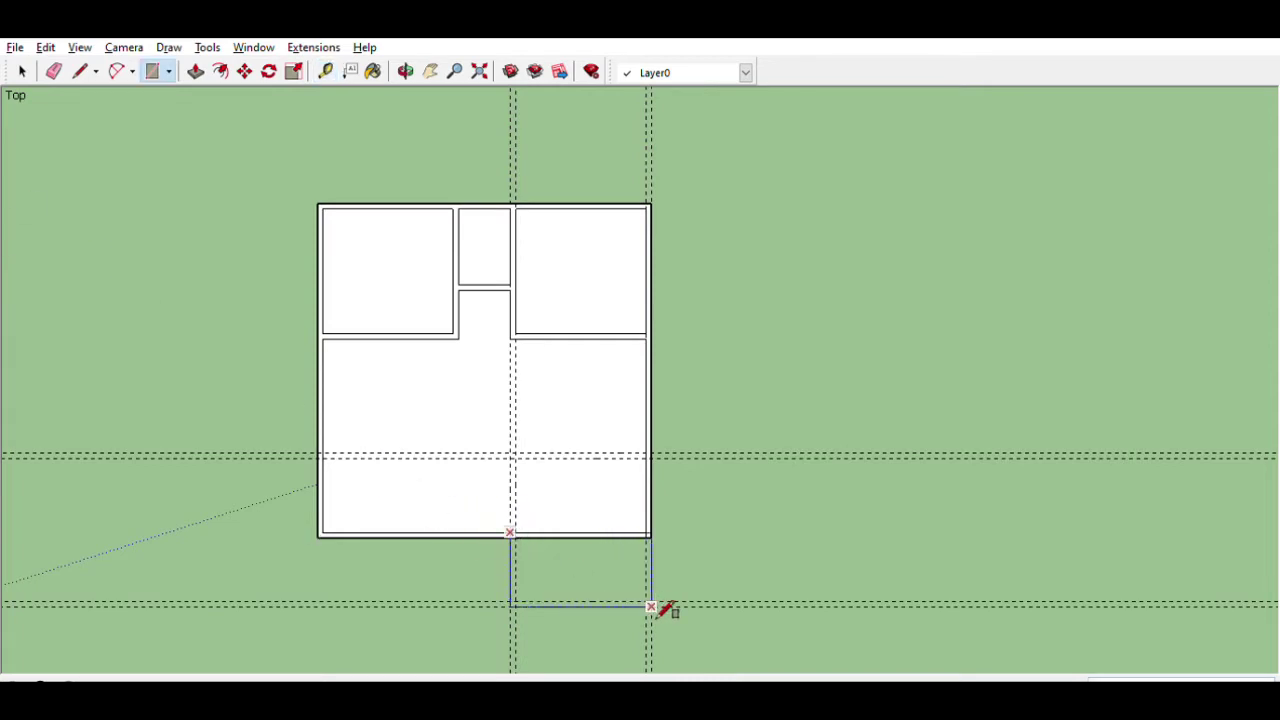
{"action": "left_click", "coordinate": [648, 605]}
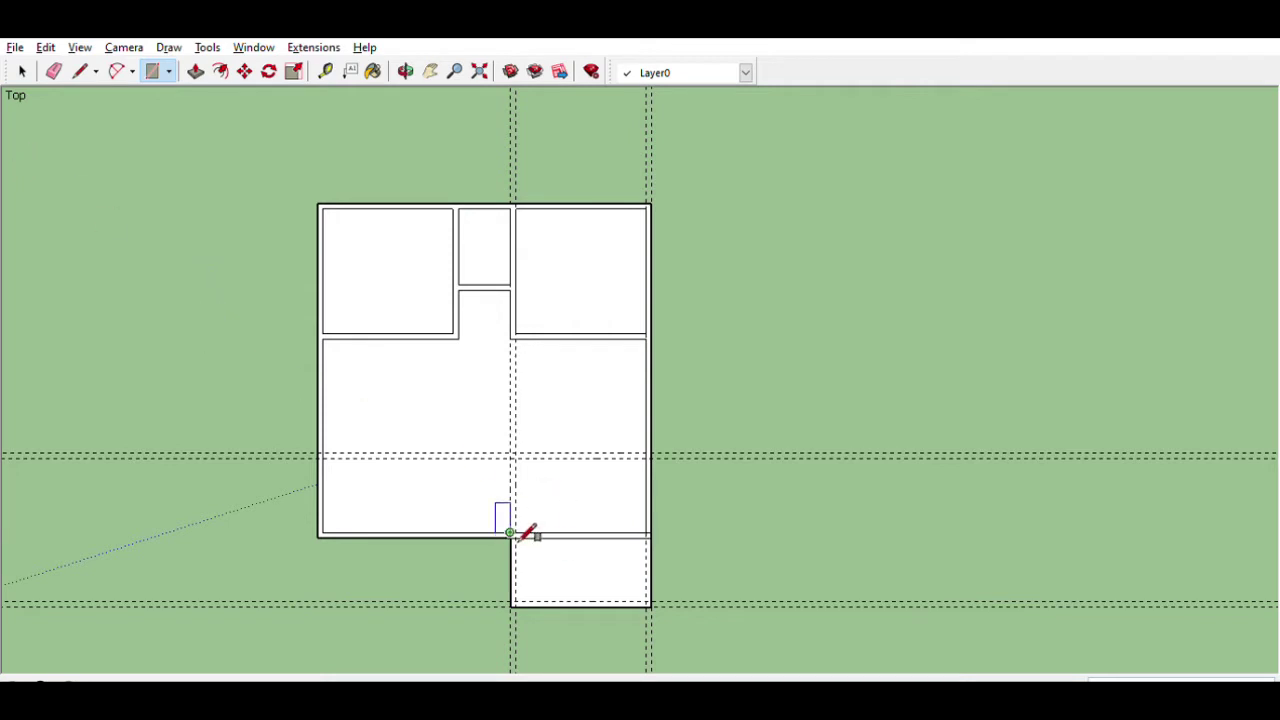
{"action": "left_click", "coordinate": [510, 533]}
{"action": "left_click", "coordinate": [650, 606]}
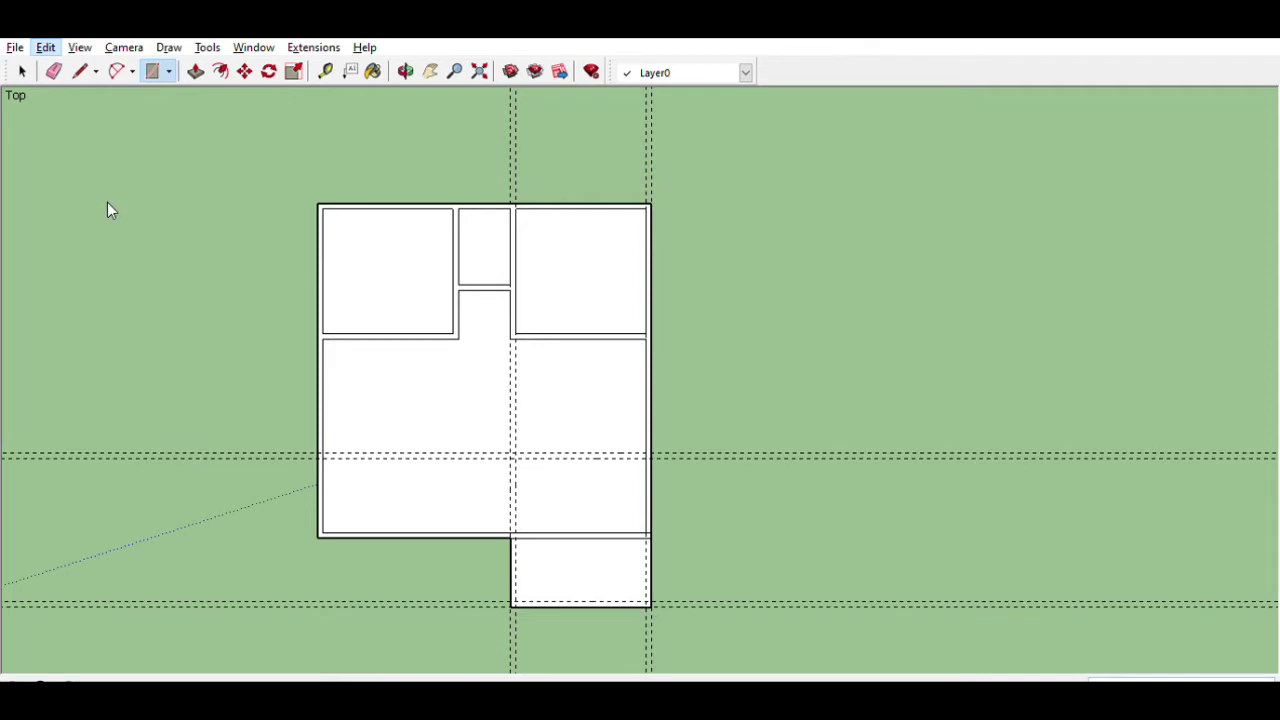
Step: Erase the edge between the large room and the addition to join them
{"action": "key", "text": "e"}
{"action": "left_click", "coordinate": [556, 520]}
{"action": "scroll", "coordinate": [594, 517], "scroll_direction": "up", "scroll_amount": 2}
{"action": "scroll", "coordinate": [640, 551], "scroll_direction": "up", "scroll_amount": 2}
{"action": "scroll", "coordinate": [486, 526], "scroll_direction": "up", "scroll_amount": 2}
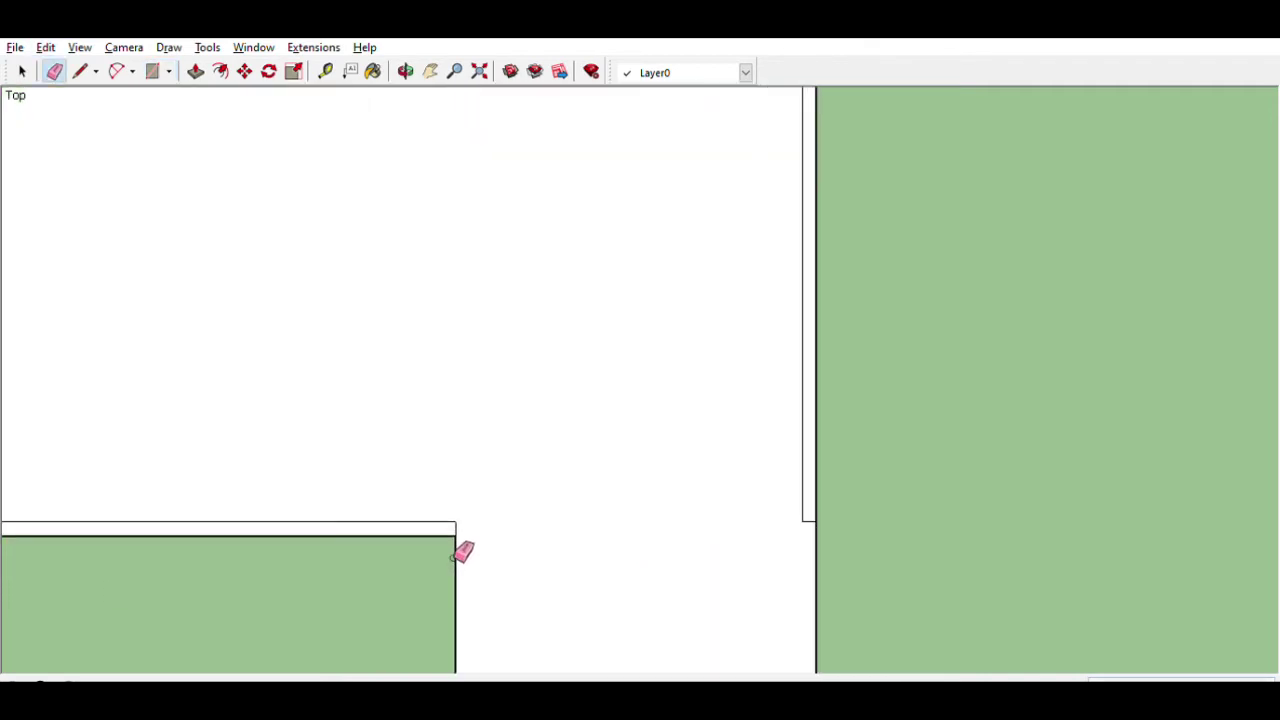
{"action": "scroll", "coordinate": [463, 552], "scroll_direction": "up", "scroll_amount": 2}
{"action": "scroll", "coordinate": [594, 523], "scroll_direction": "down", "scroll_amount": 2}
{"action": "scroll", "coordinate": [613, 543], "scroll_direction": "down", "scroll_amount": 4}
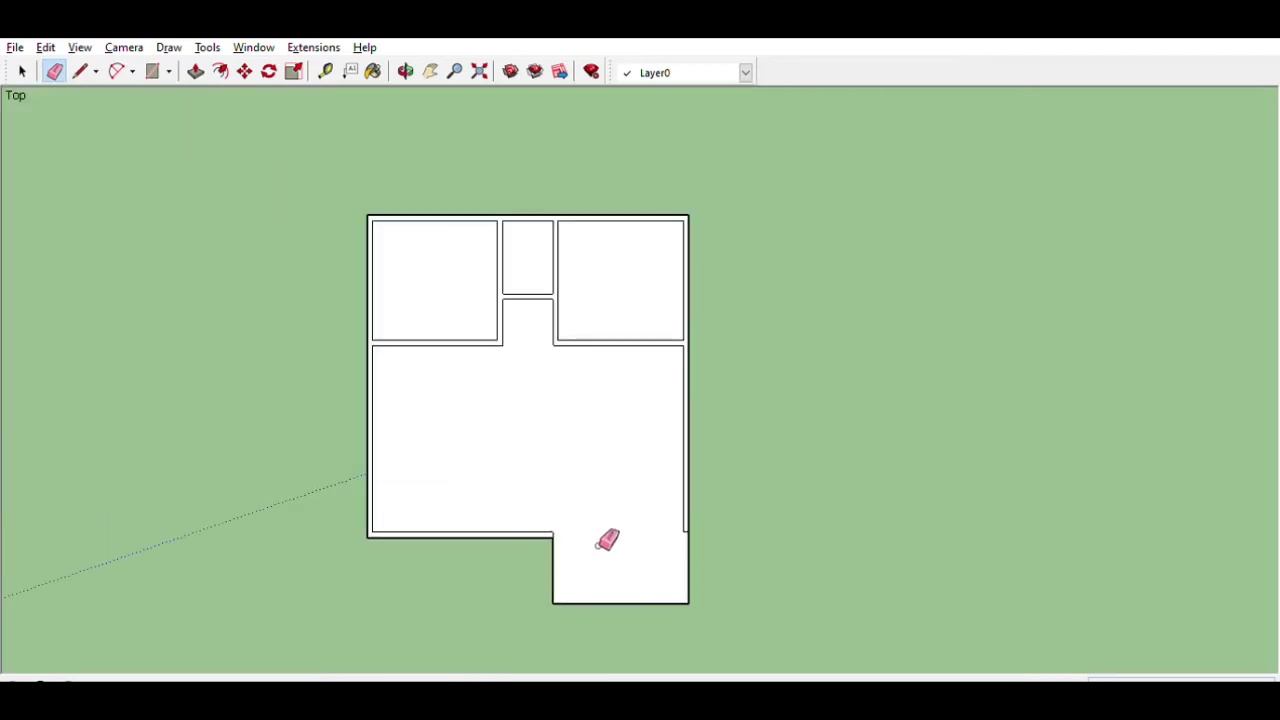
{"action": "key", "text": "l"}
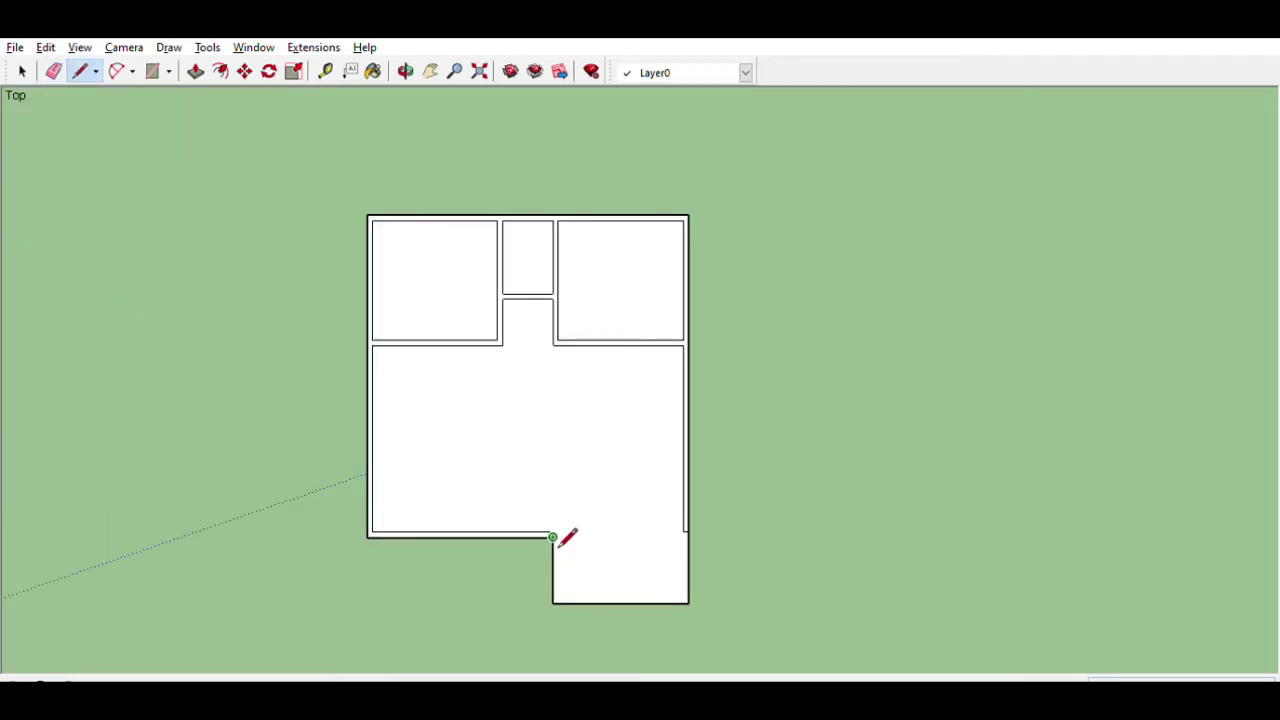
Step: Place two horizontal guides and a vertical guide in the lower-right room
{"action": "key", "text": "t"}
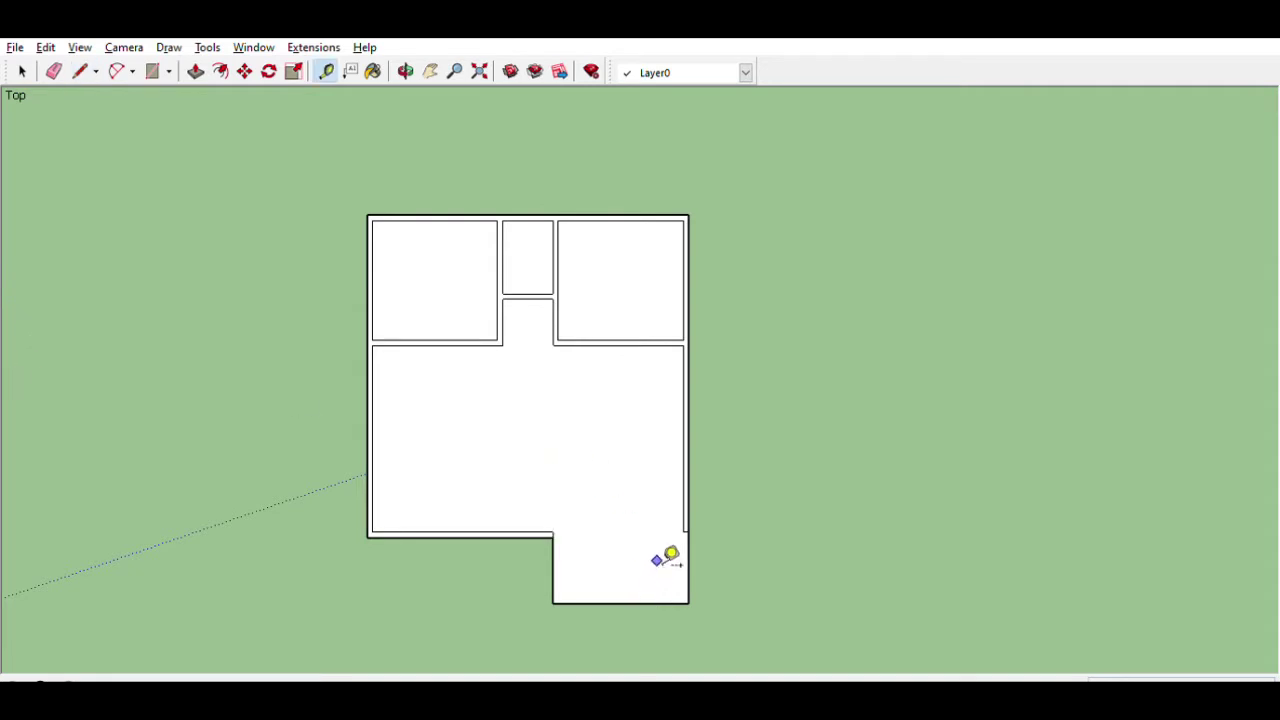
{"action": "left_click", "coordinate": [541, 531]}
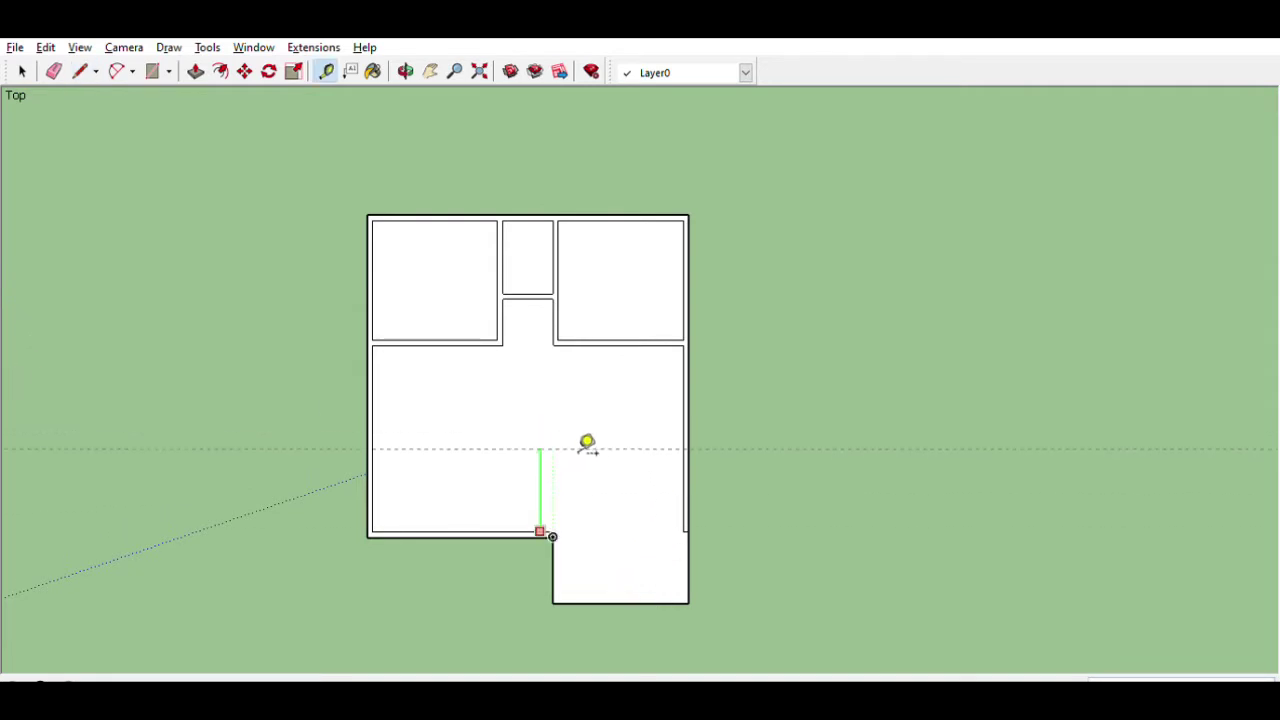
{"action": "left_click", "coordinate": [588, 460]}
{"action": "left_click", "coordinate": [648, 460]}
{"action": "left_click", "coordinate": [655, 452]}
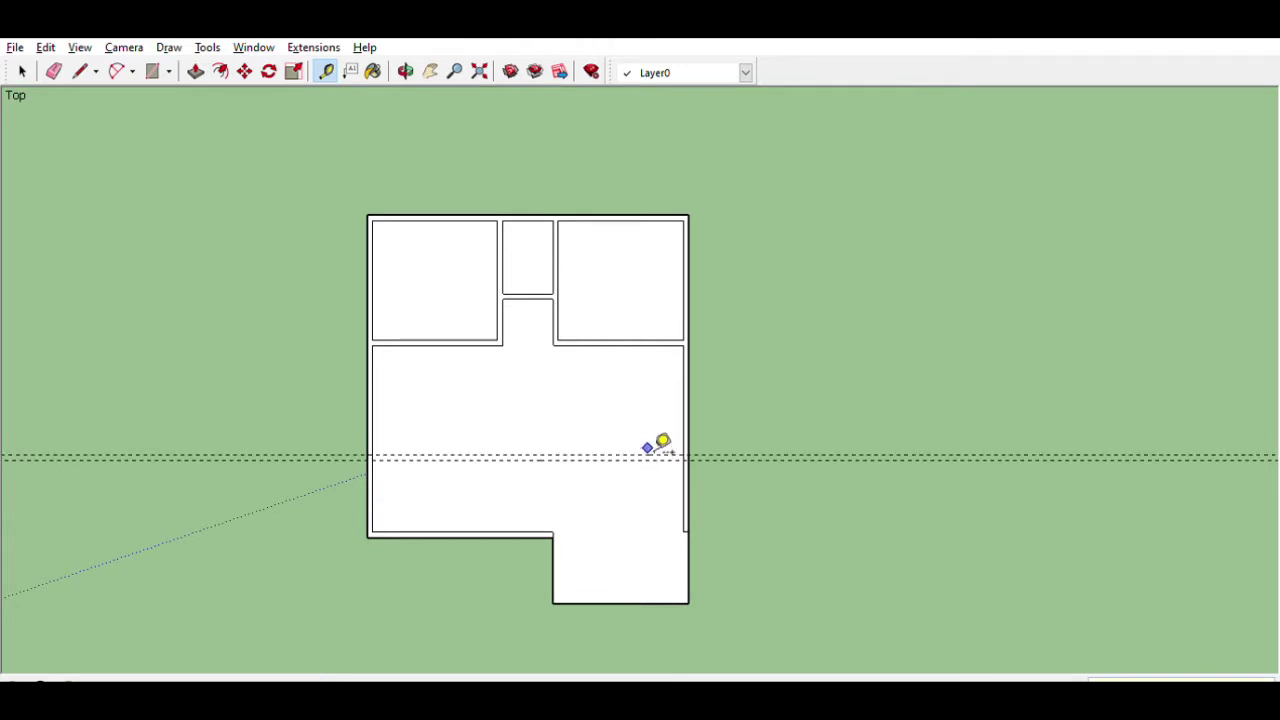
{"action": "left_click", "coordinate": [566, 566]}
Step: Draw a thin horizontal wall across the room and a thin vertical wall down to the bottom wall
{"action": "key", "text": "r"}
{"action": "scroll", "coordinate": [567, 526], "scroll_direction": "up", "scroll_amount": 1}
{"action": "scroll", "coordinate": [567, 526], "scroll_direction": "up", "scroll_amount": 1}
{"action": "left_click", "coordinate": [540, 430]}
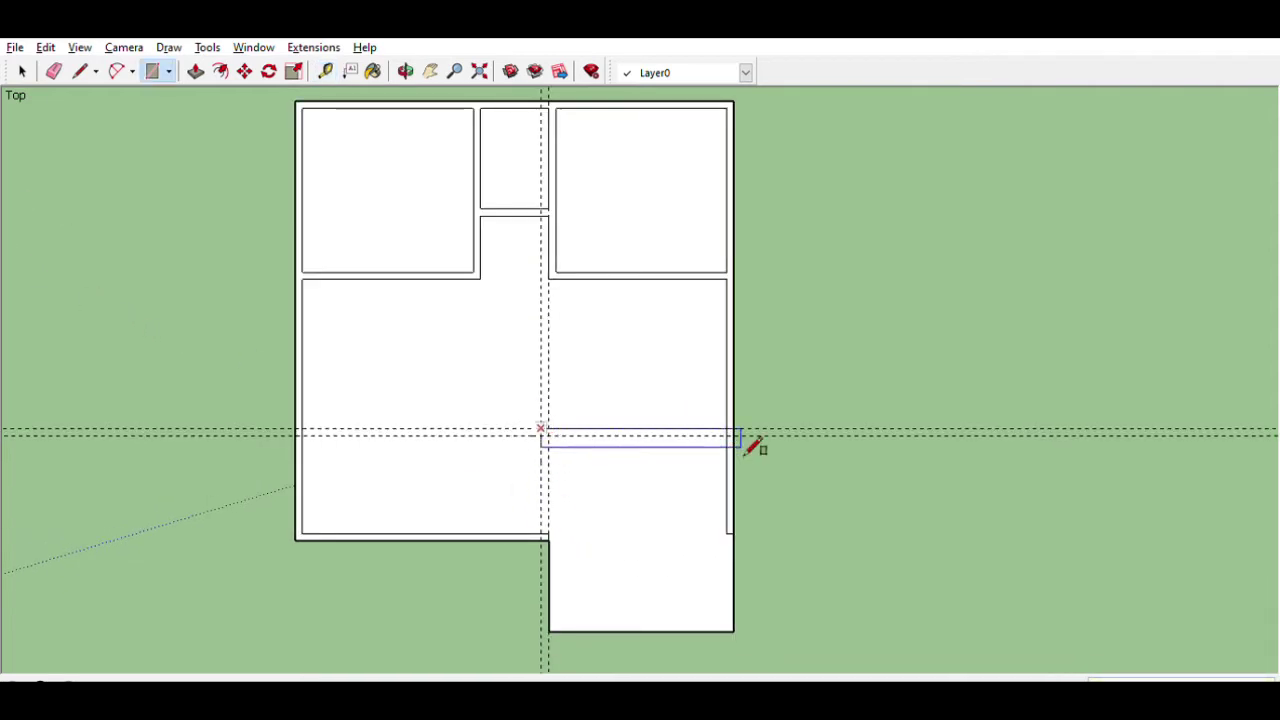
{"action": "left_click", "coordinate": [735, 435]}
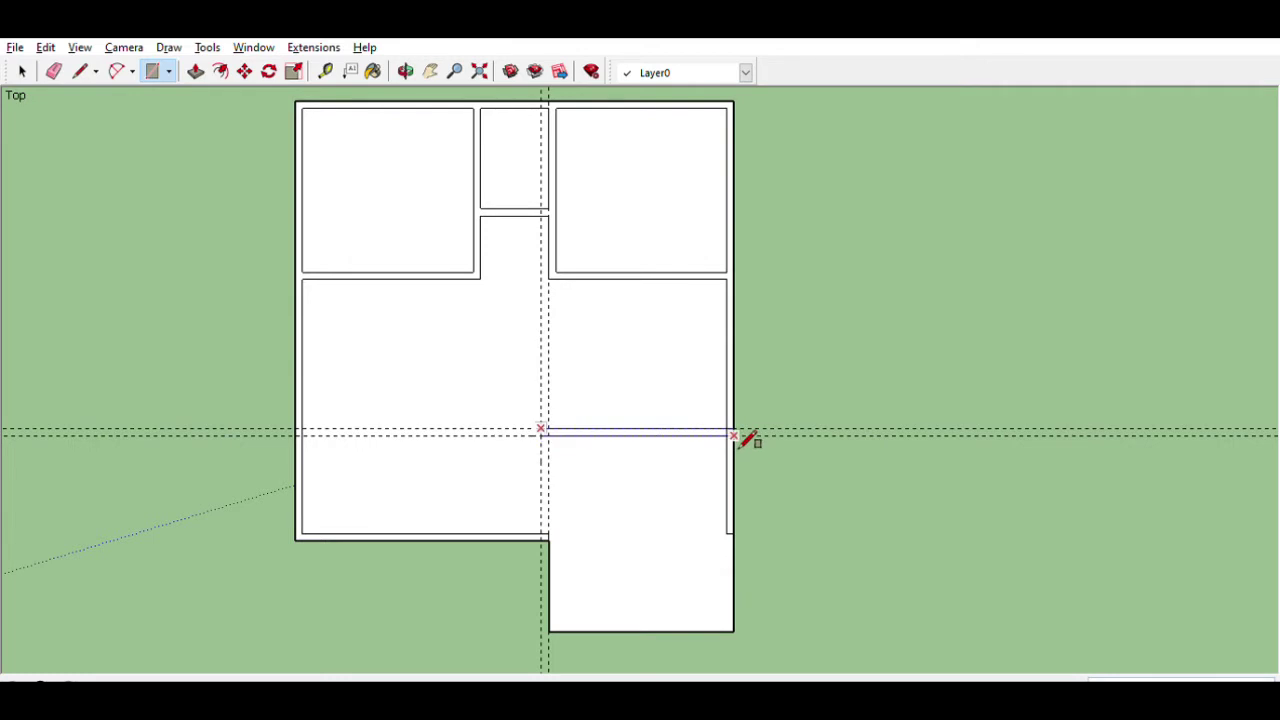
{"action": "left_click", "coordinate": [540, 430]}
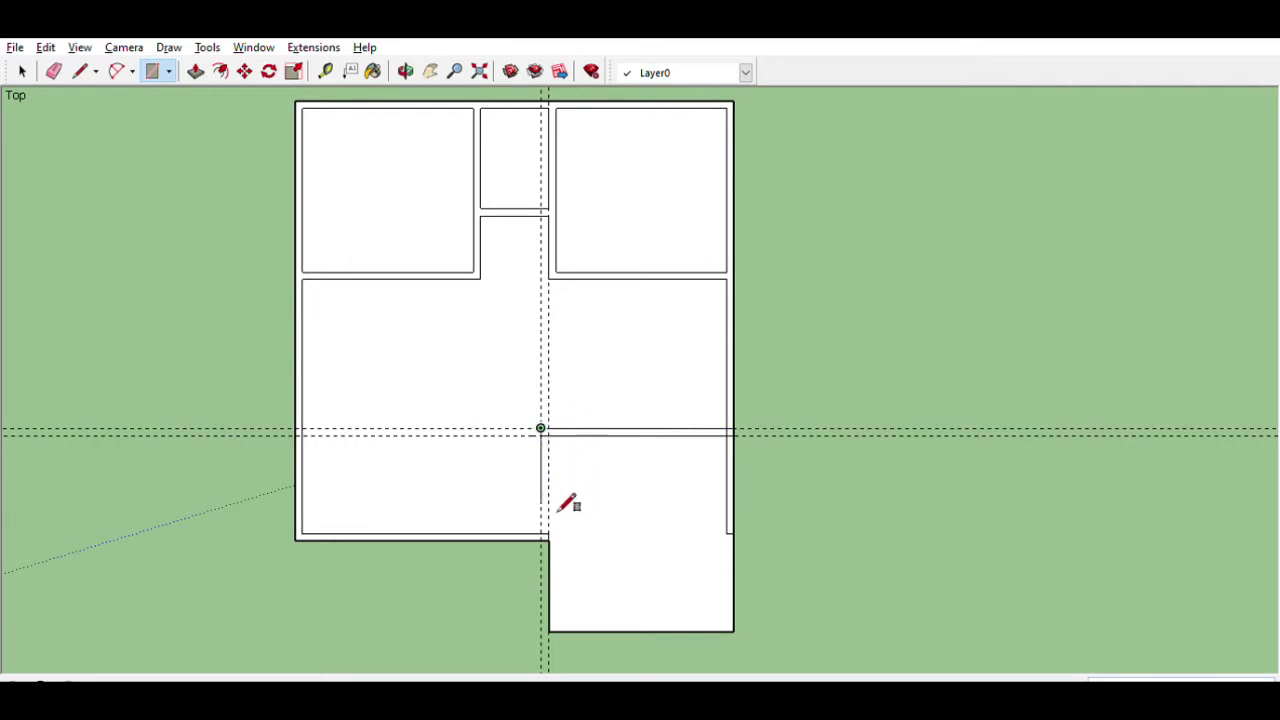
{"action": "left_click", "coordinate": [548, 540]}
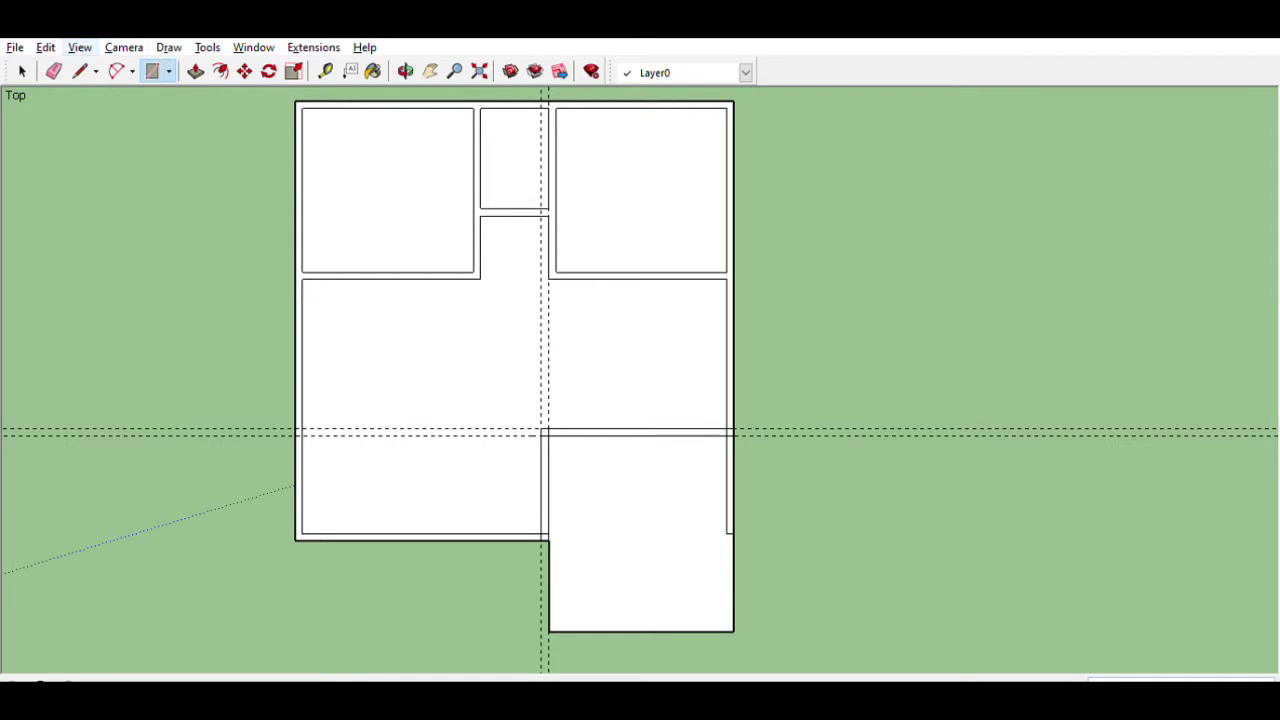
Step: Delete all the dashed guide lines
{"action": "left_click", "coordinate": [98, 206]}
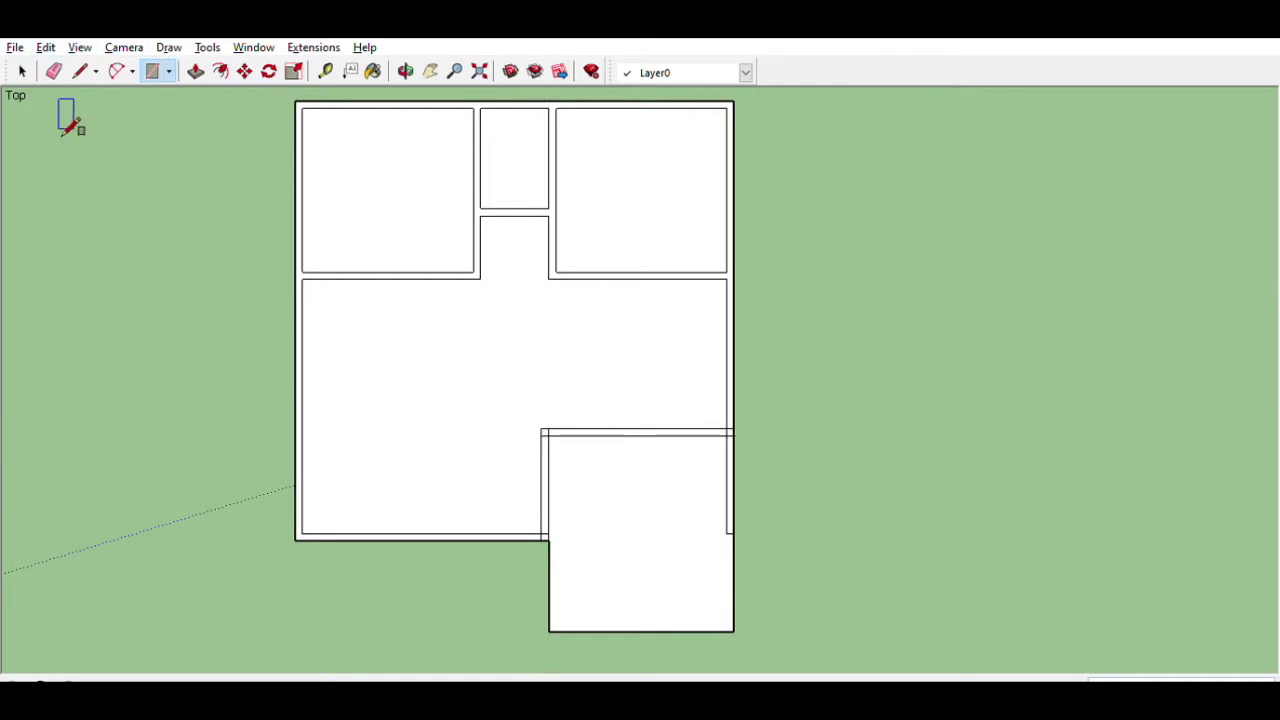
{"action": "left_click", "coordinate": [54, 71]}
{"action": "scroll", "coordinate": [690, 395], "scroll_direction": "up", "scroll_amount": 2}
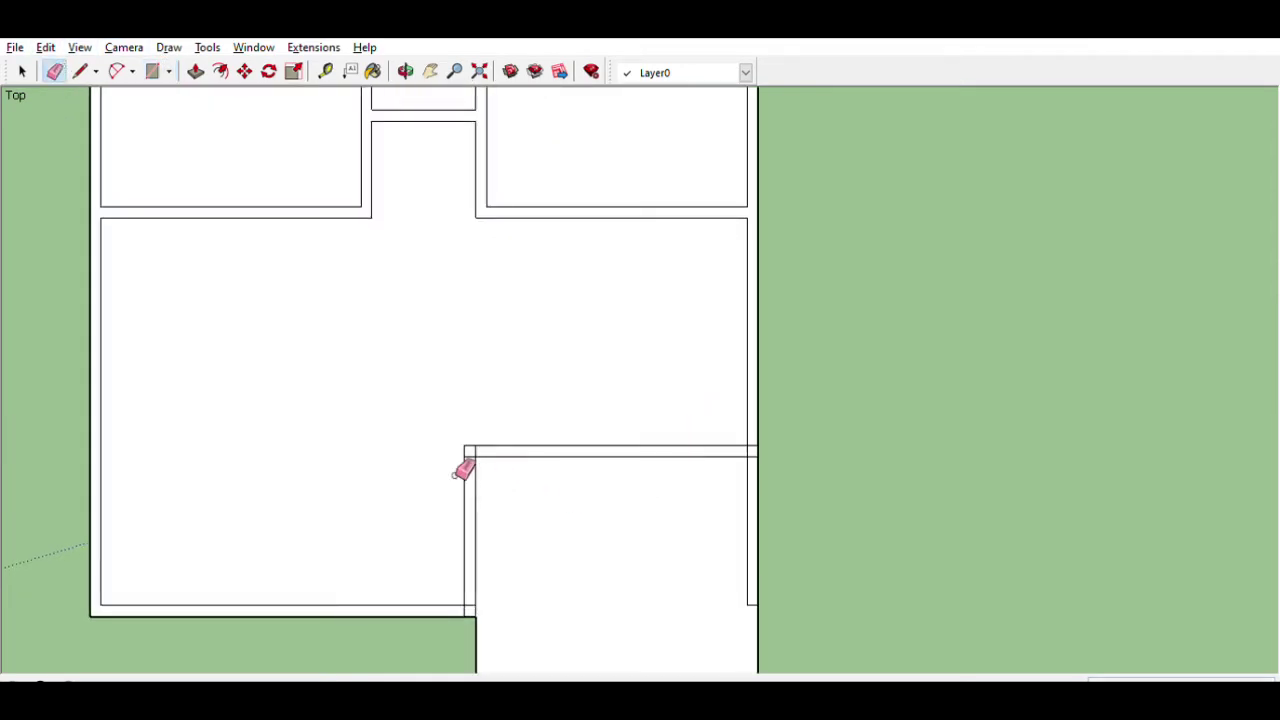
Step: Erase the overlapping edges at the new wall corner and the short wall stubs at the right wall
{"action": "scroll", "coordinate": [465, 465], "scroll_direction": "up", "scroll_amount": 2}
{"action": "left_click_drag", "start_coordinate": [484, 449], "coordinate": [489, 441]}
{"action": "scroll", "coordinate": [489, 441], "scroll_direction": "up", "scroll_amount": 2}
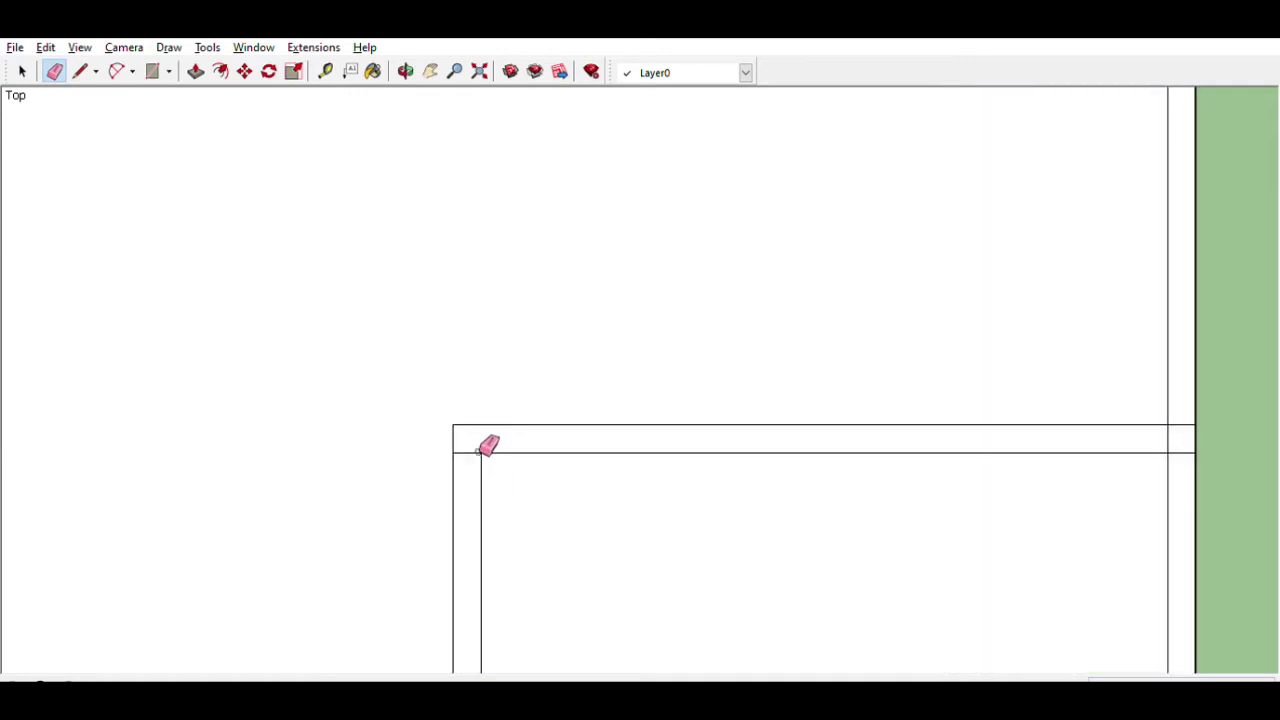
{"action": "left_click_drag", "start_coordinate": [1185, 453], "coordinate": [1172, 425]}
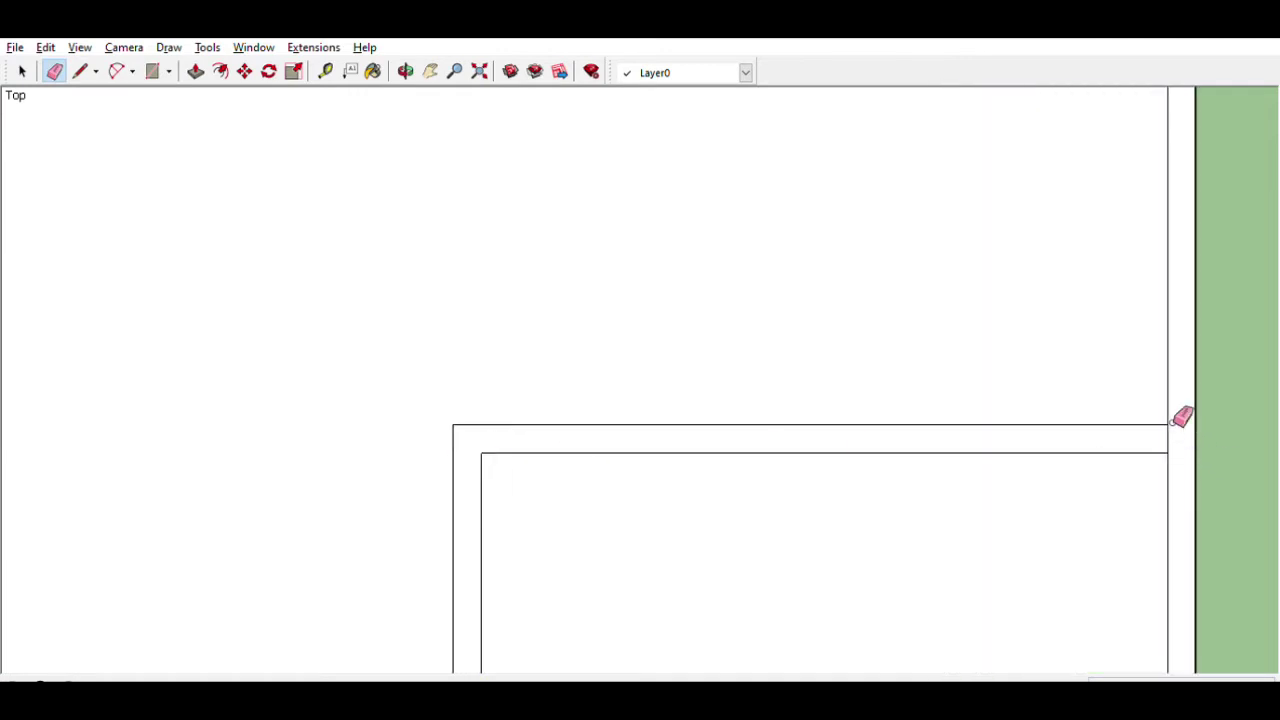
{"action": "scroll", "coordinate": [929, 446], "scroll_direction": "down", "scroll_amount": 1}
{"action": "scroll", "coordinate": [820, 580], "scroll_direction": "down", "scroll_amount": 2}
{"action": "scroll", "coordinate": [836, 587], "scroll_direction": "up", "scroll_amount": 1}
{"action": "scroll", "coordinate": [766, 563], "scroll_direction": "up", "scroll_amount": 1}
{"action": "scroll", "coordinate": [757, 534], "scroll_direction": "up", "scroll_amount": 1}
{"action": "scroll", "coordinate": [760, 509], "scroll_direction": "up", "scroll_amount": 2}
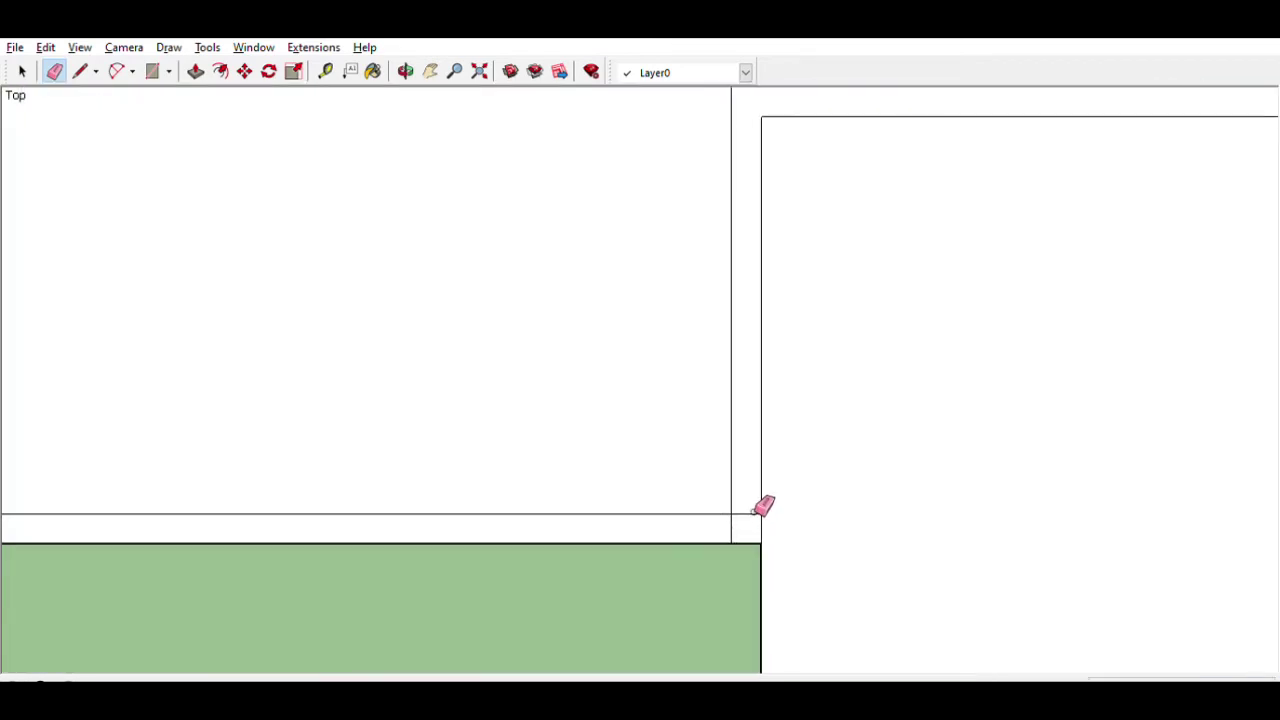
{"action": "scroll", "coordinate": [923, 423], "scroll_direction": "down", "scroll_amount": 2}
{"action": "scroll", "coordinate": [780, 471], "scroll_direction": "down", "scroll_amount": 2}
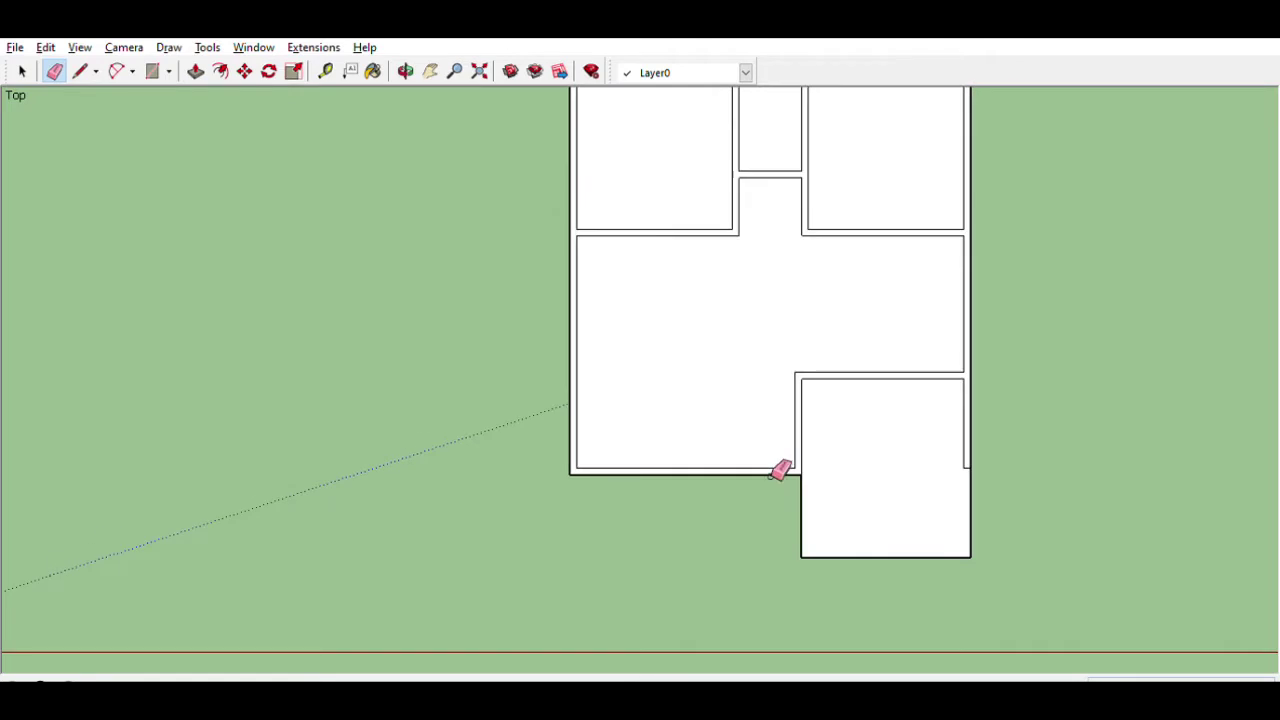
{"action": "scroll", "coordinate": [600, 480], "scroll_direction": "down", "scroll_amount": 1}
{"action": "scroll", "coordinate": [712, 360], "scroll_direction": "up", "scroll_amount": 1}
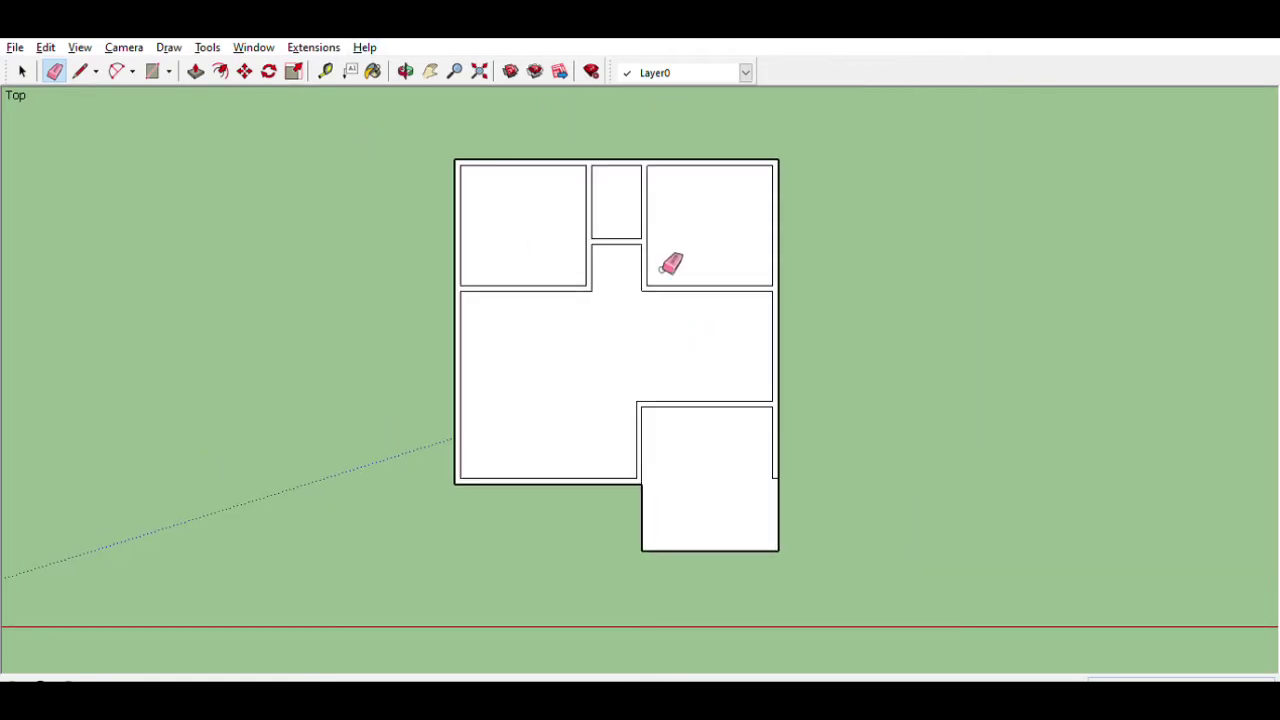
{"action": "scroll", "coordinate": [716, 341], "scroll_direction": "up", "scroll_amount": 1}
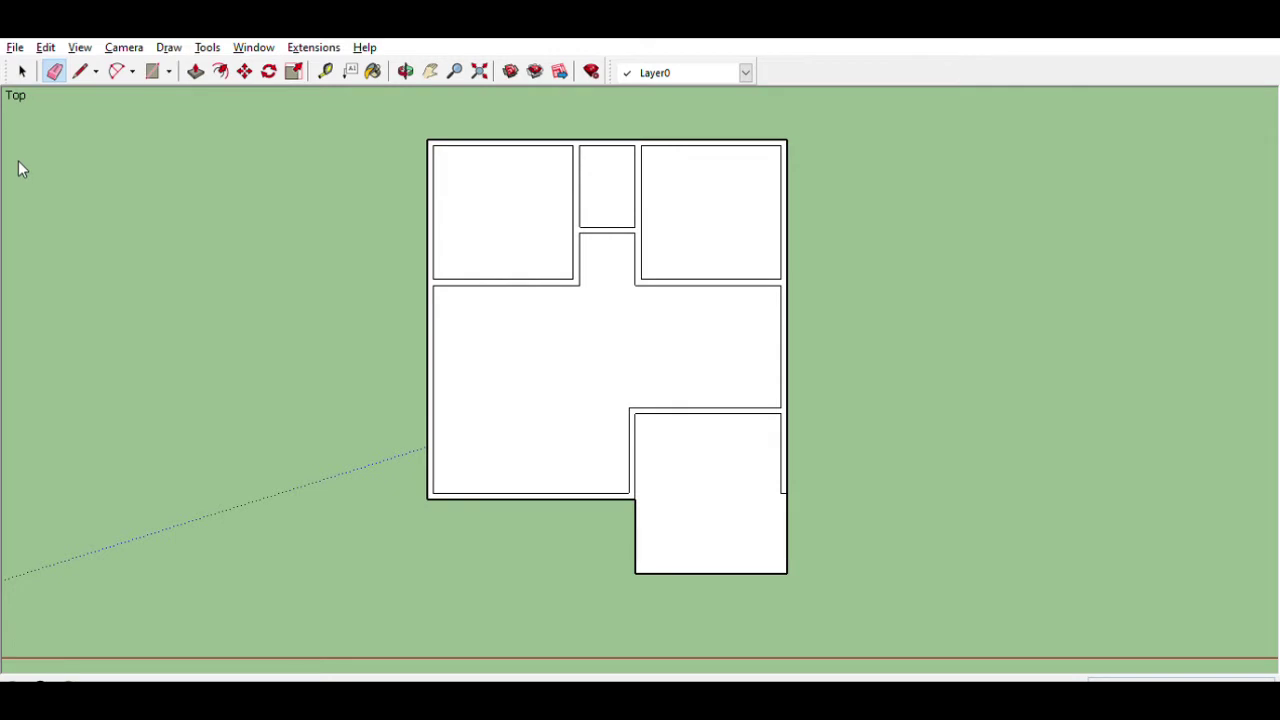
Step: Draw a closed extension outline from the left wall down, across and back up to the bottom wall
{"action": "key", "text": "l"}
{"action": "scroll", "coordinate": [420, 371], "scroll_direction": "up", "scroll_amount": 1}
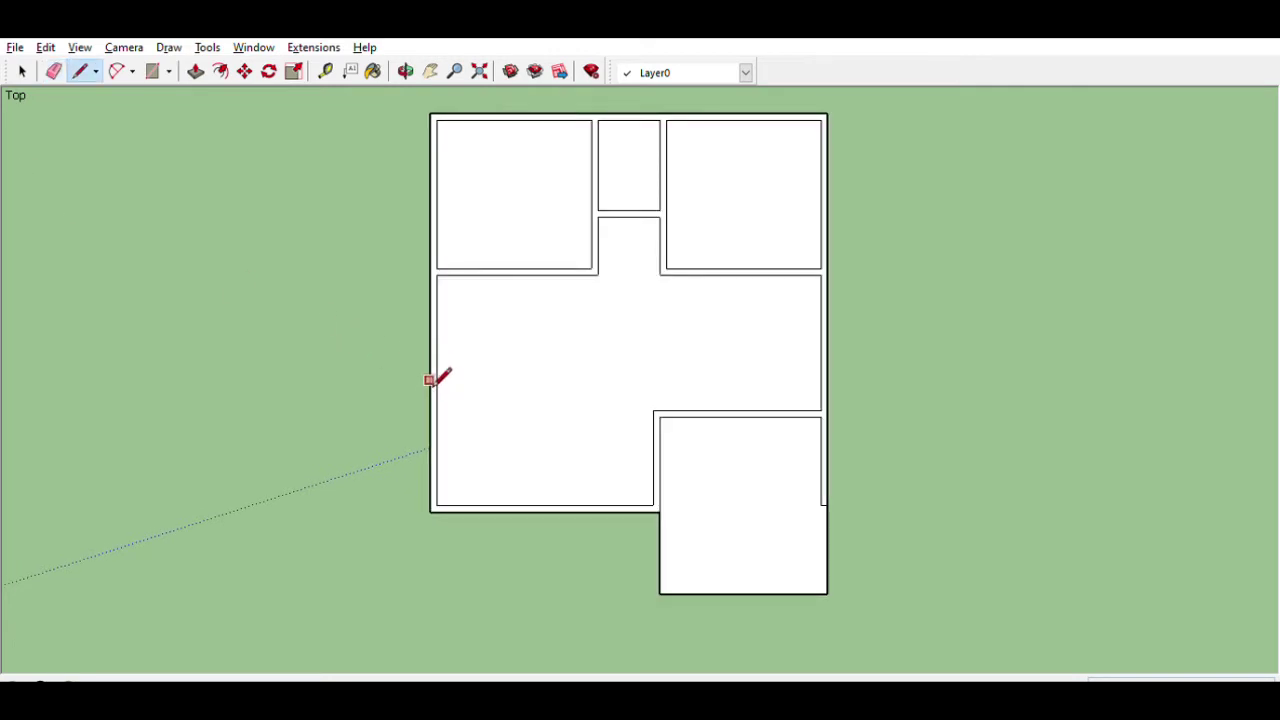
{"action": "left_click", "coordinate": [437, 389]}
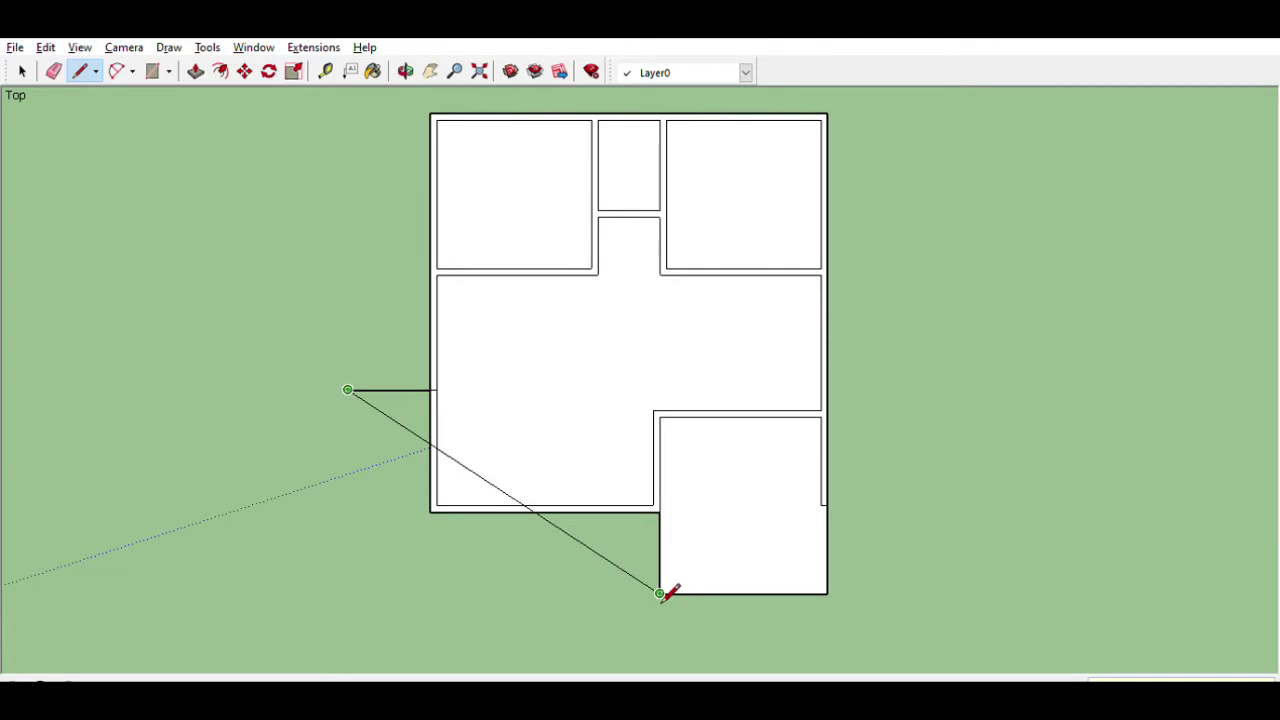
{"action": "left_click", "coordinate": [347, 593]}
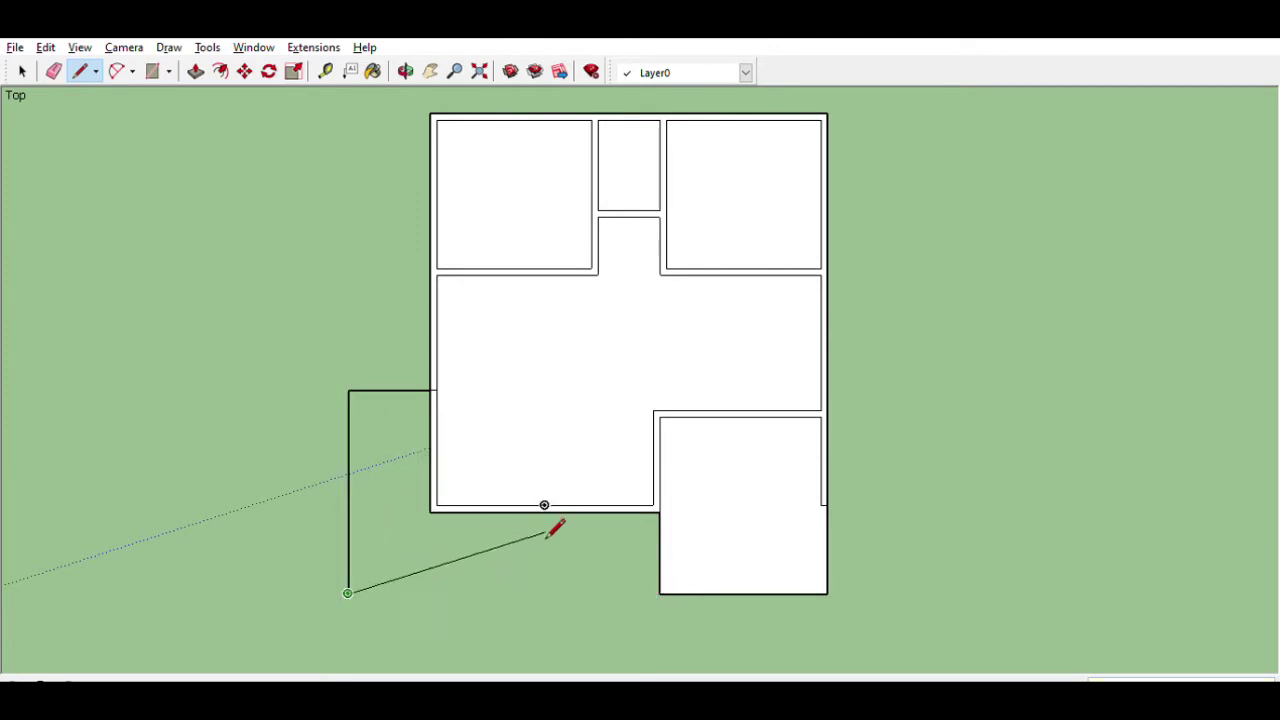
{"action": "left_click", "coordinate": [544, 593]}
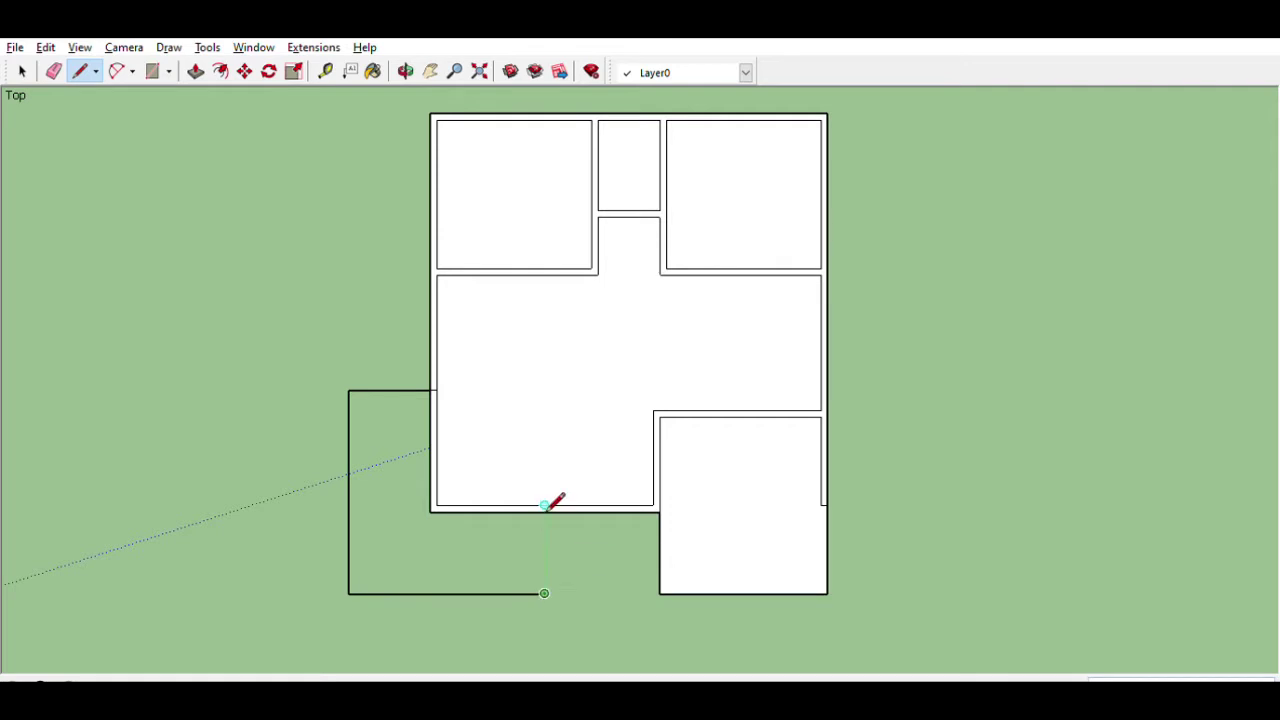
{"action": "left_click", "coordinate": [545, 511]}
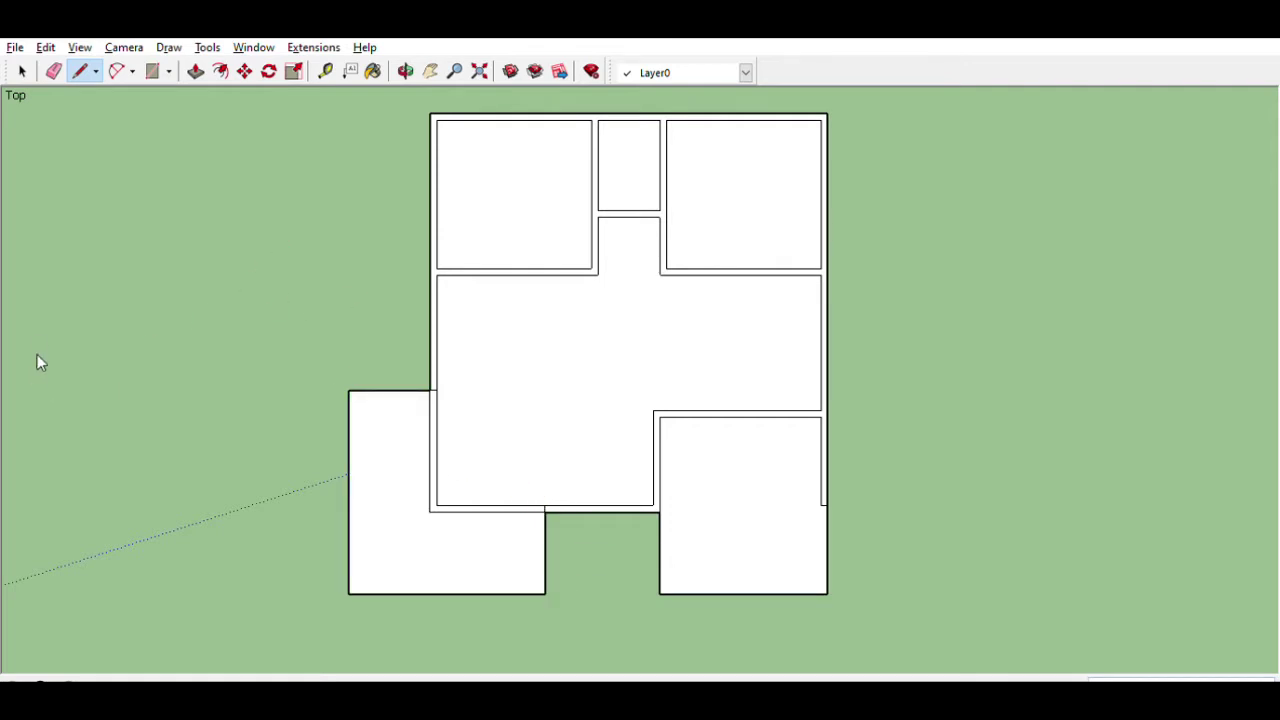
{"action": "key", "text": "p"}
{"action": "left_click", "coordinate": [363, 480]}
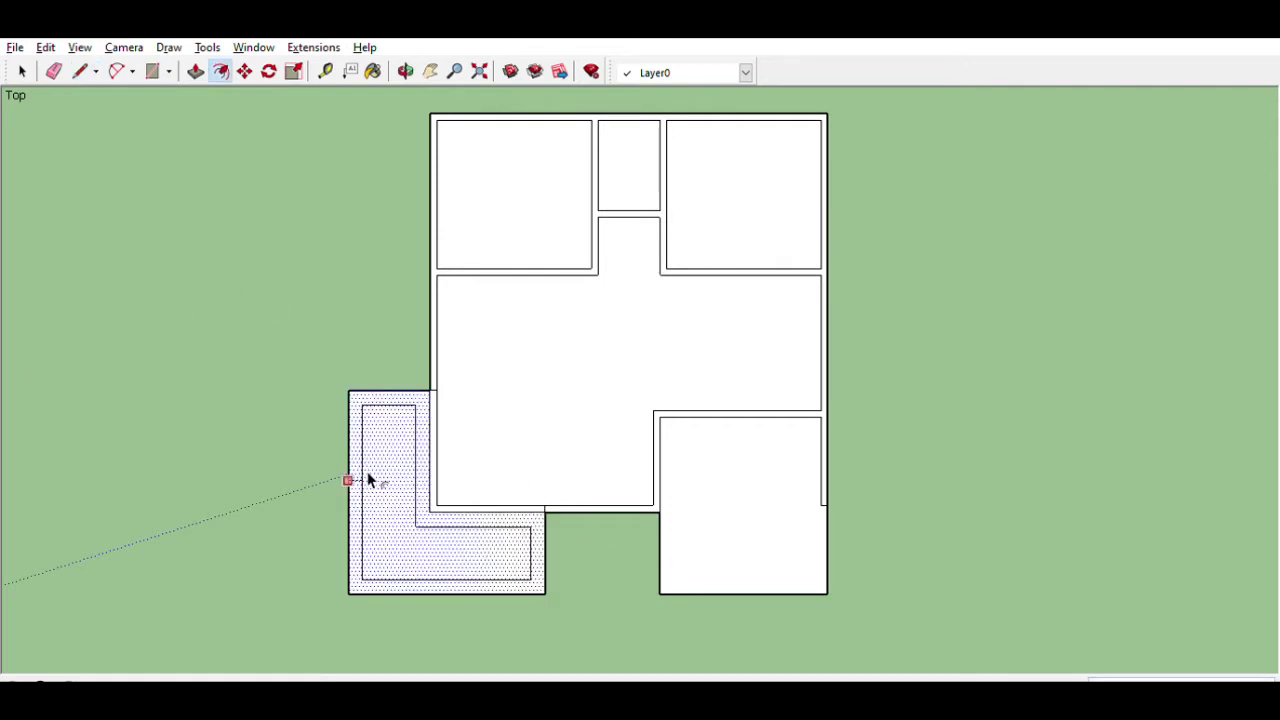
Step: Offset the L-shaped extension face inward by the wall thickness
{"action": "left_click", "coordinate": [367, 471]}
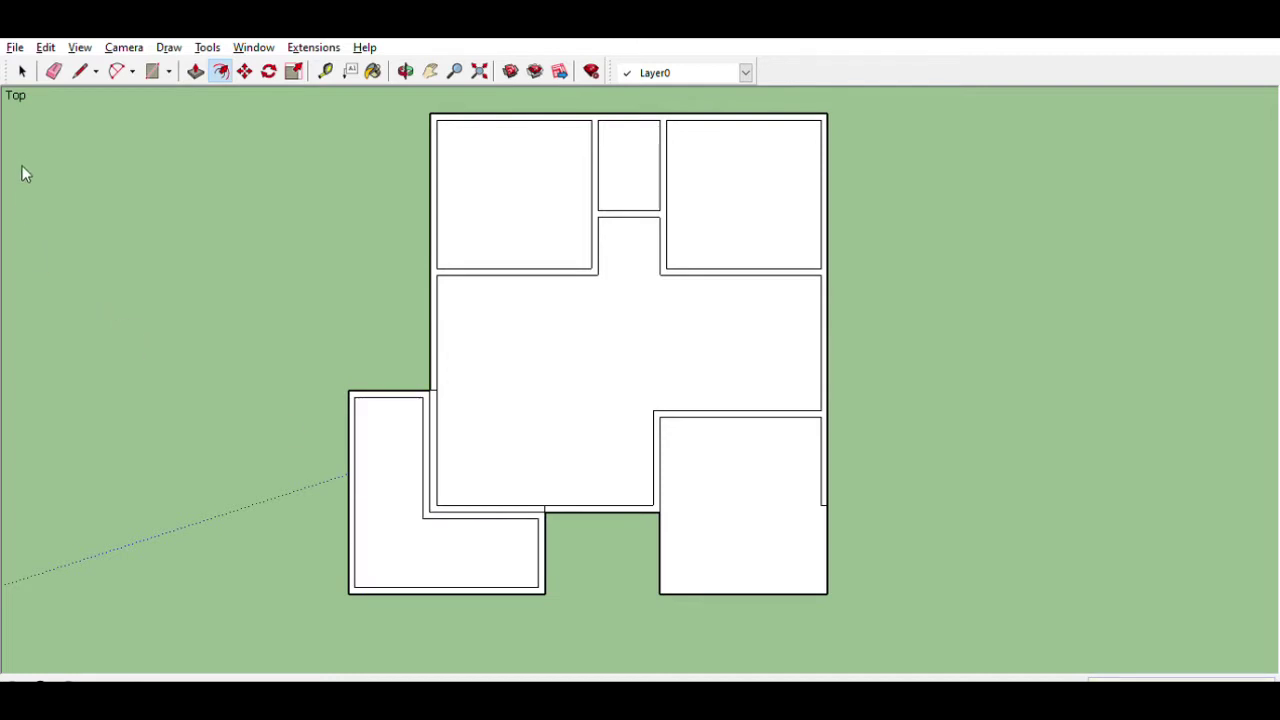
{"action": "key", "text": "l"}
{"action": "scroll", "coordinate": [437, 308], "scroll_direction": "up", "scroll_amount": 3}
{"action": "scroll", "coordinate": [414, 429], "scroll_direction": "up", "scroll_amount": 2}
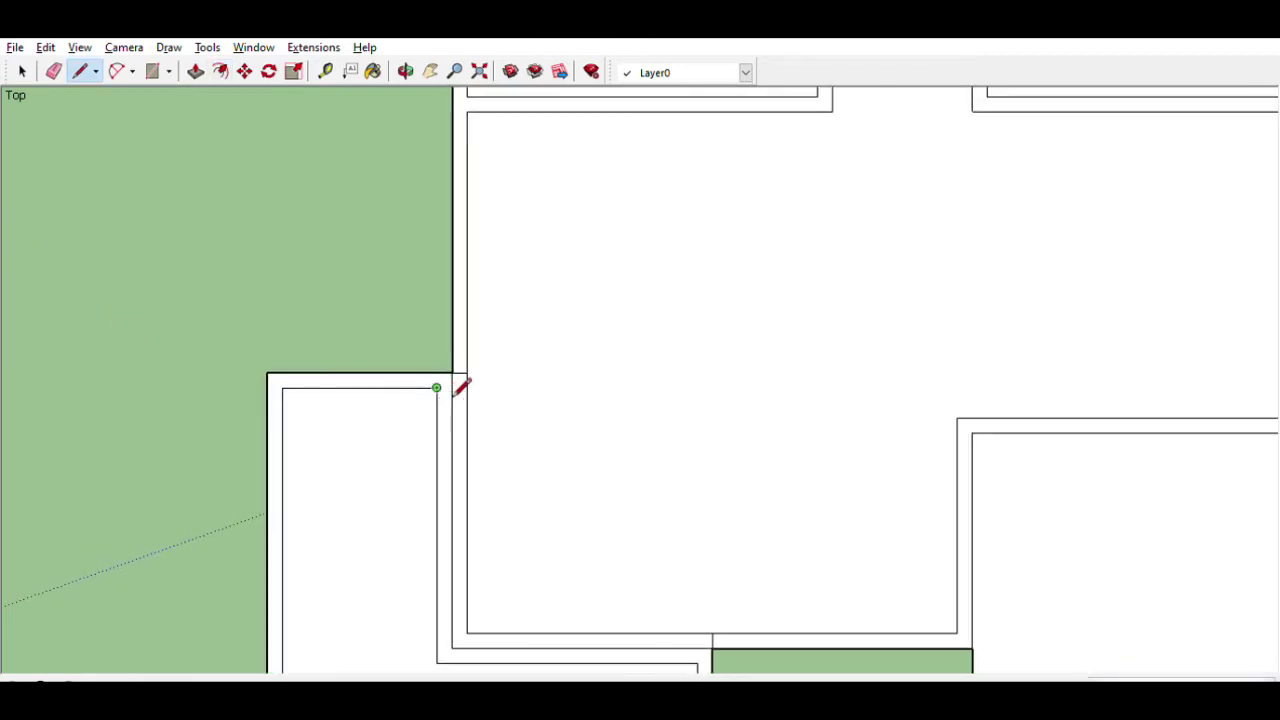
{"action": "scroll", "coordinate": [471, 340], "scroll_direction": "down", "scroll_amount": 2}
{"action": "scroll", "coordinate": [606, 546], "scroll_direction": "up", "scroll_amount": 1}
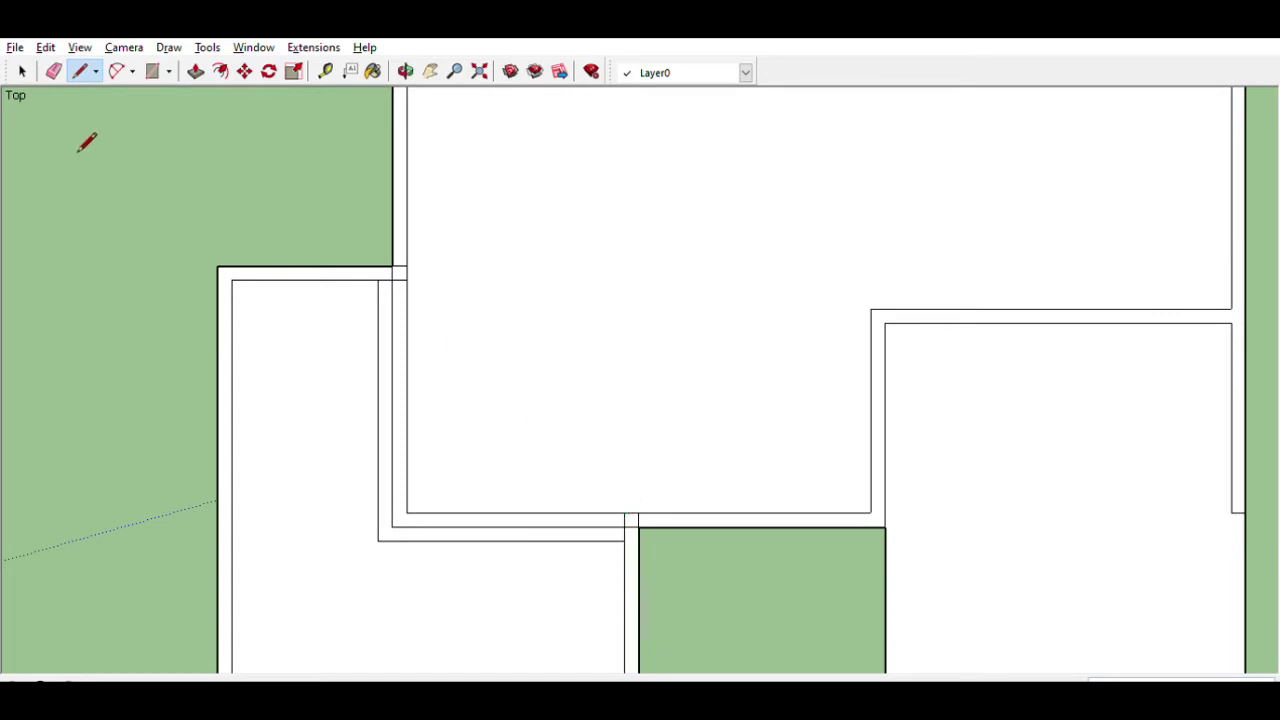
Step: Erase the old wall edges between the extension and the main room
{"action": "key", "text": "e"}
{"action": "left_click_drag", "start_coordinate": [343, 376], "coordinate": [440, 518]}
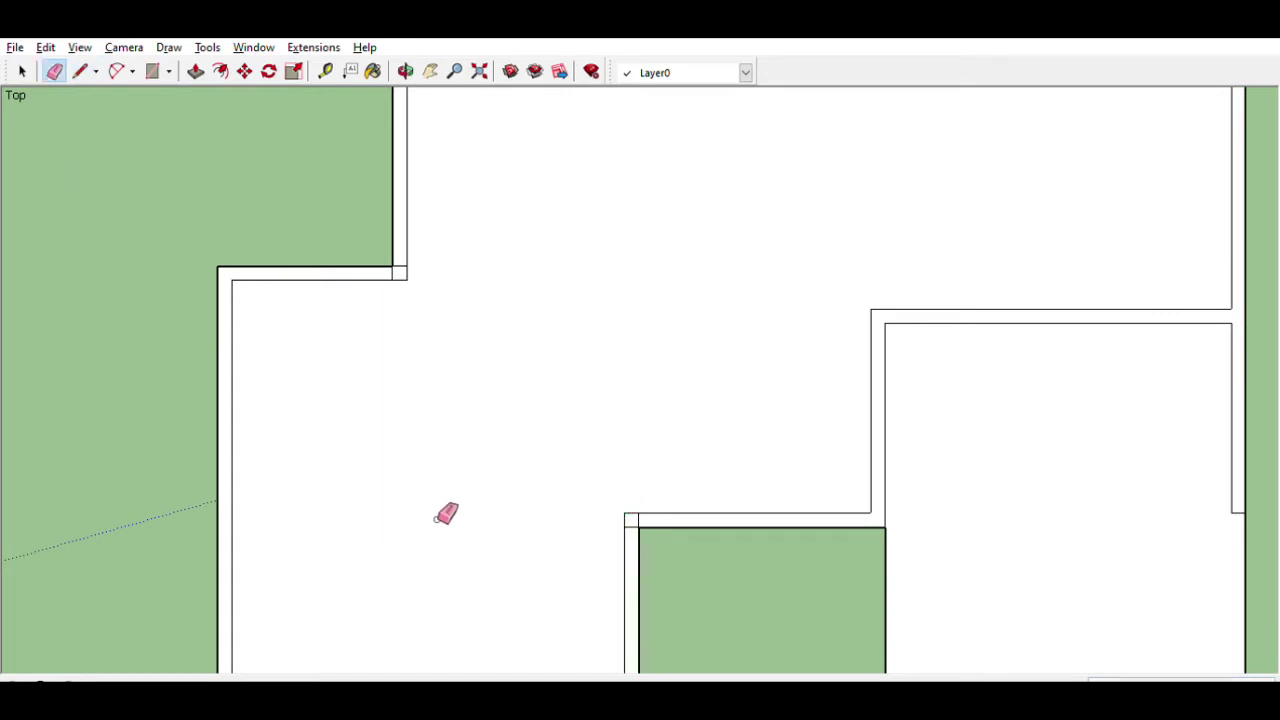
{"action": "scroll", "coordinate": [363, 271], "scroll_direction": "down", "scroll_amount": 1}
{"action": "scroll", "coordinate": [470, 378], "scroll_direction": "up", "scroll_amount": 3}
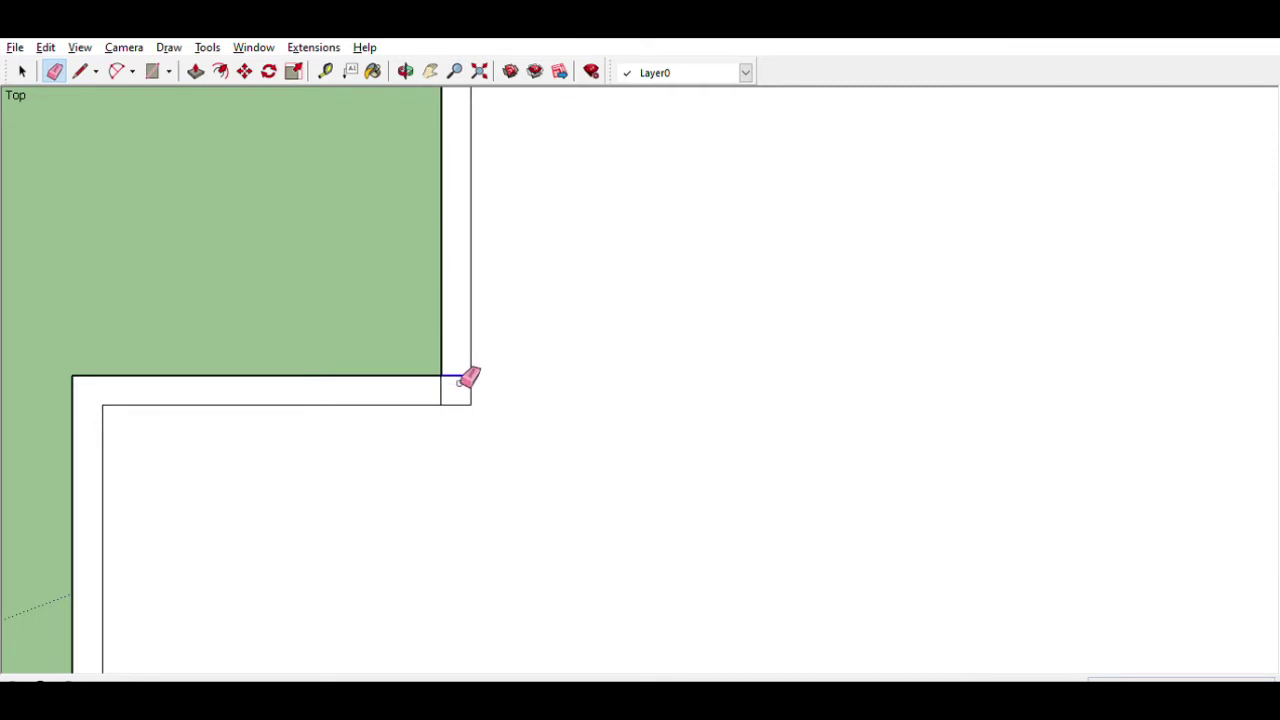
{"action": "scroll", "coordinate": [500, 386], "scroll_direction": "down", "scroll_amount": 3}
{"action": "scroll", "coordinate": [545, 460], "scroll_direction": "down", "scroll_amount": 2}
{"action": "scroll", "coordinate": [590, 515], "scroll_direction": "up", "scroll_amount": 2}
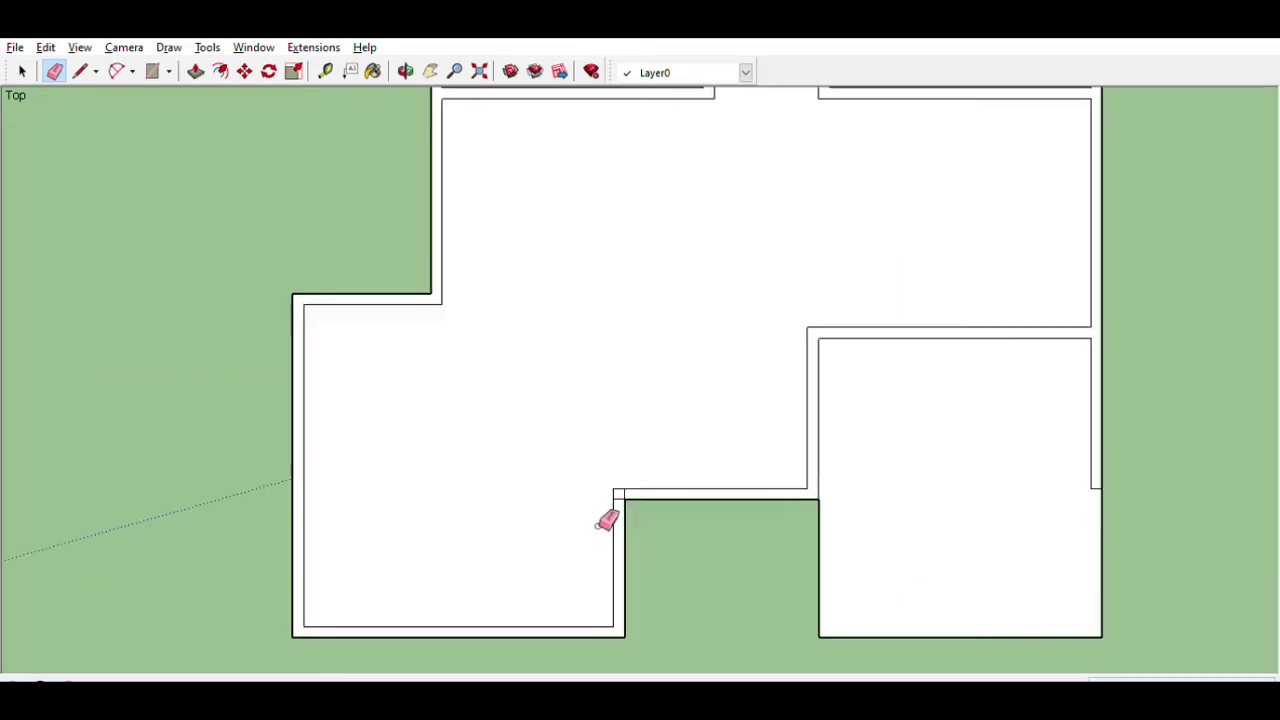
{"action": "scroll", "coordinate": [607, 520], "scroll_direction": "up", "scroll_amount": 2}
{"action": "scroll", "coordinate": [645, 492], "scroll_direction": "up", "scroll_amount": 2}
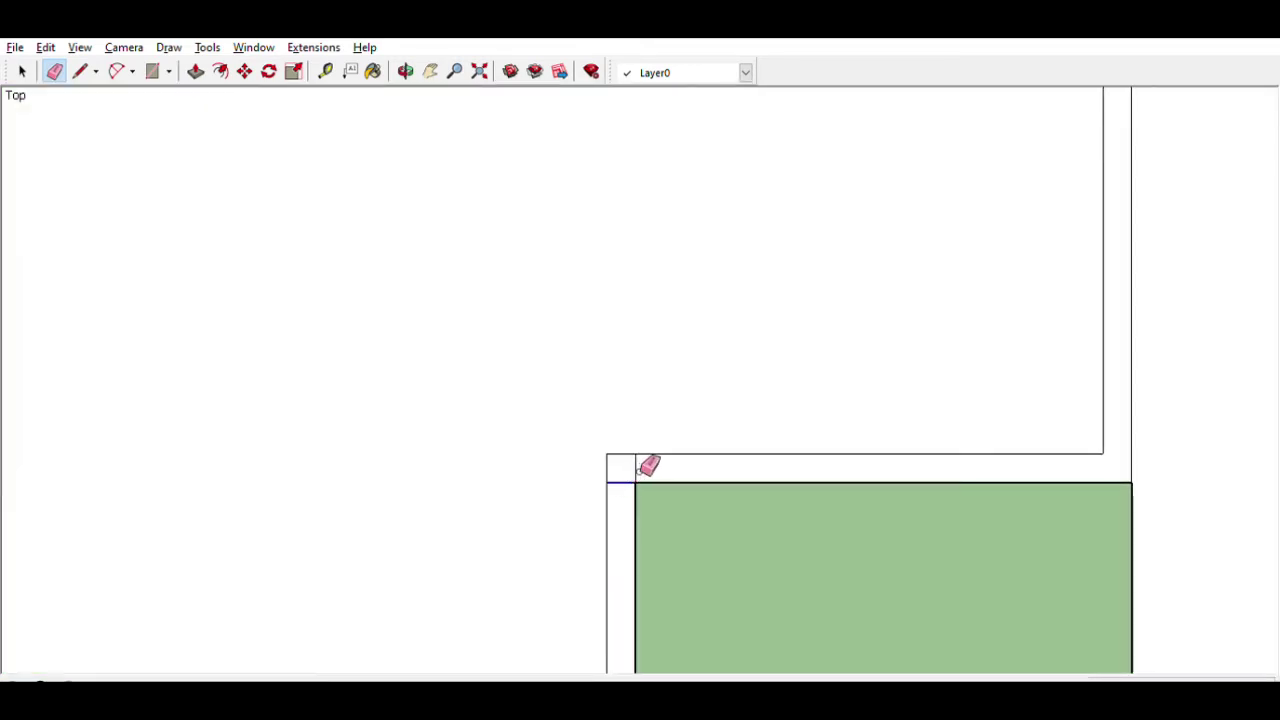
{"action": "scroll", "coordinate": [512, 405], "scroll_direction": "down", "scroll_amount": 3}
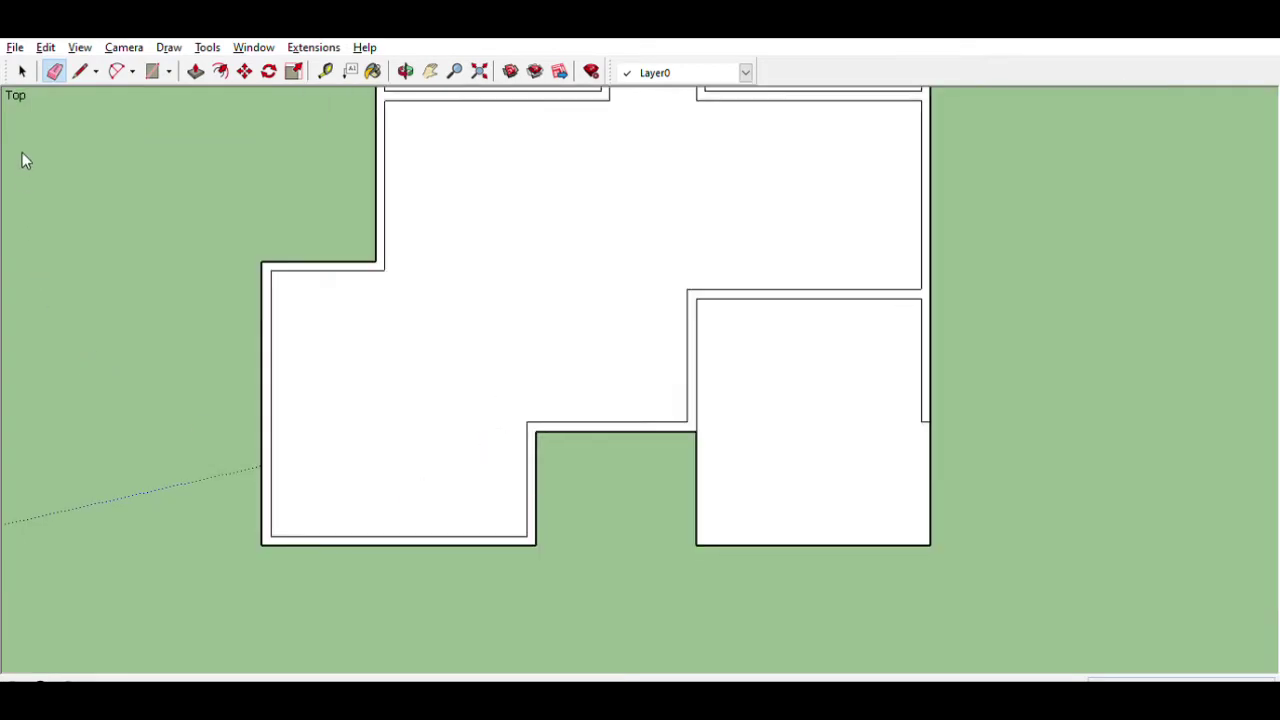
{"action": "key", "text": "l"}
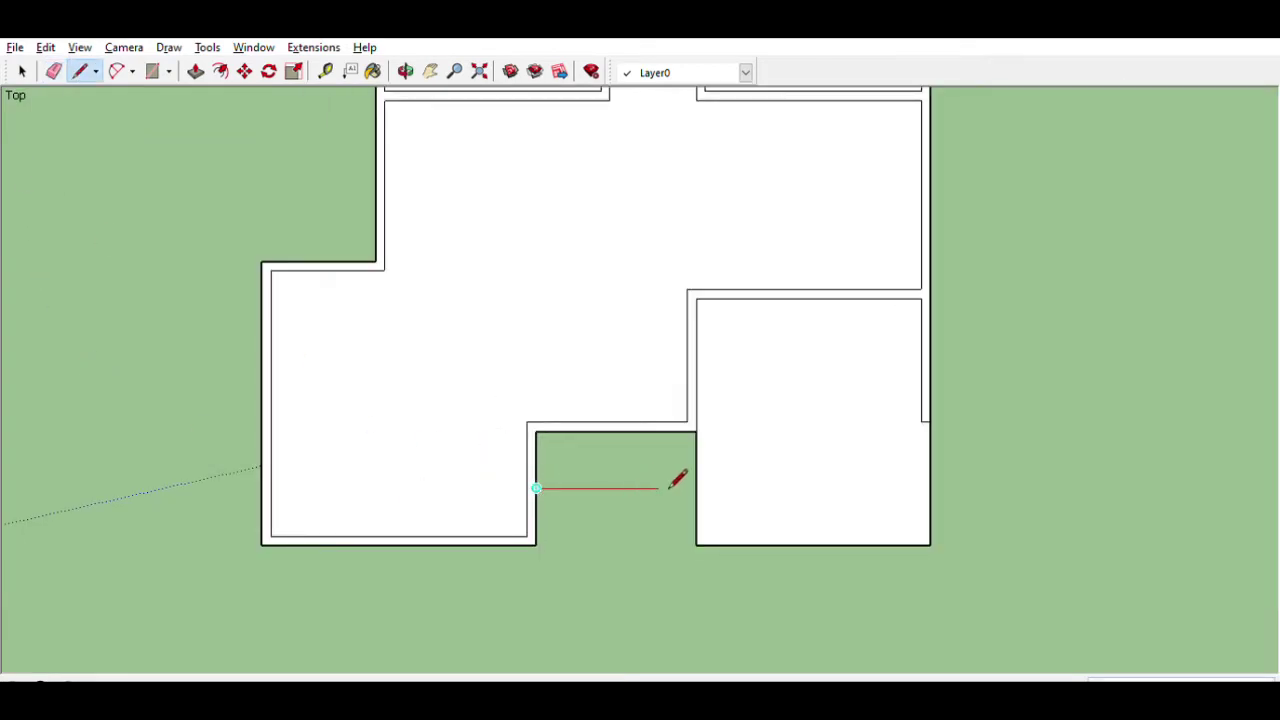
Step: Draw an edge across the bottom notch, closing a narrow floor strip between the two lower rooms
{"action": "left_click", "coordinate": [696, 488]}
{"action": "key", "text": "e"}
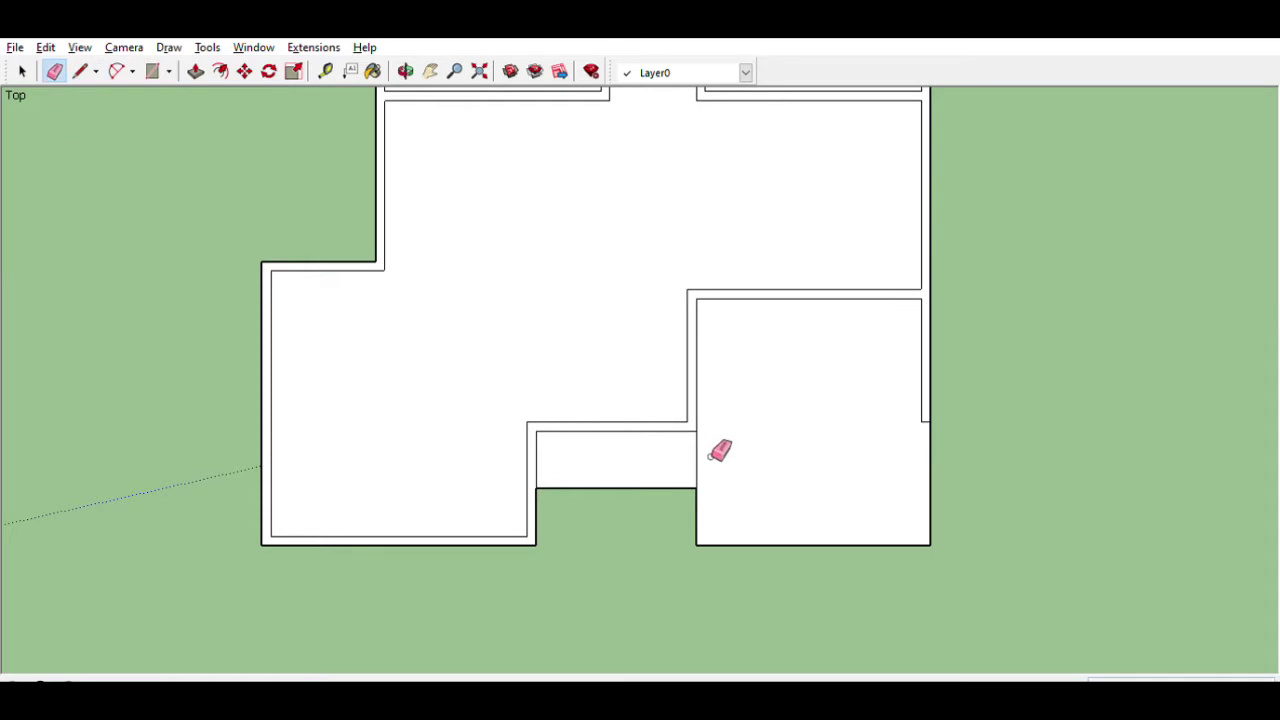
{"action": "scroll", "coordinate": [557, 337], "scroll_direction": "down", "scroll_amount": 2}
{"action": "scroll", "coordinate": [527, 206], "scroll_direction": "up", "scroll_amount": 1}
{"action": "scroll", "coordinate": [449, 186], "scroll_direction": "up", "scroll_amount": 1}
{"action": "scroll", "coordinate": [528, 240], "scroll_direction": "down", "scroll_amount": 3}
{"action": "scroll", "coordinate": [505, 240], "scroll_direction": "up", "scroll_amount": 2}
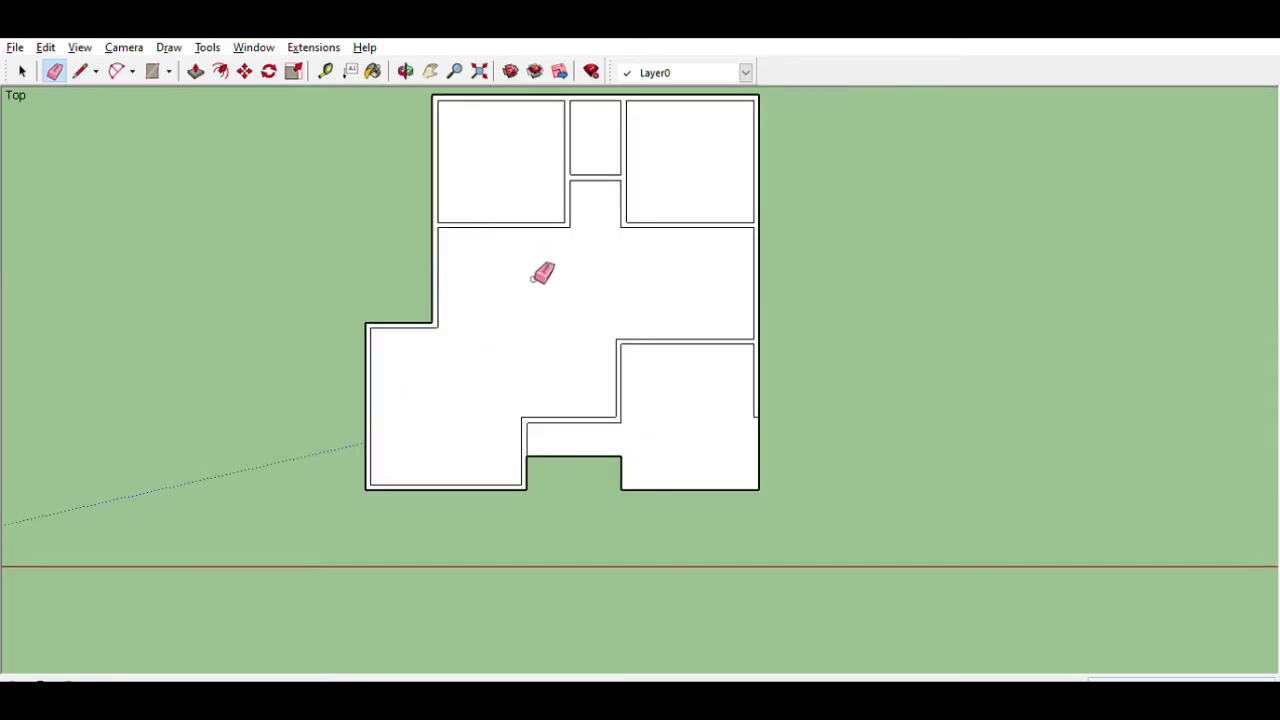
{"action": "scroll", "coordinate": [531, 292], "scroll_direction": "up", "scroll_amount": 2}
{"action": "scroll", "coordinate": [700, 290], "scroll_direction": "down", "scroll_amount": 3}
{"action": "scroll", "coordinate": [560, 262], "scroll_direction": "up", "scroll_amount": 2}
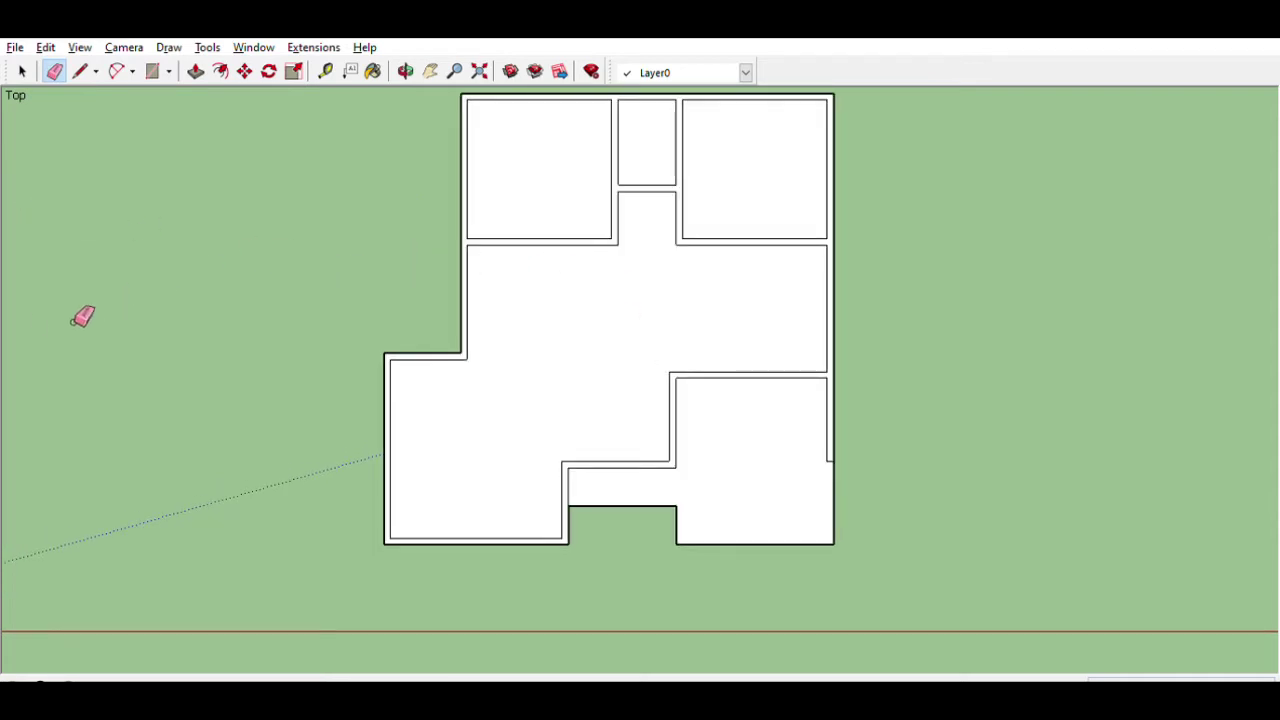
Step: Place two horizontal and two vertical Tape Measure guides off the top and left walls
{"action": "key", "text": "t"}
{"action": "scroll", "coordinate": [495, 257], "scroll_direction": "up", "scroll_amount": 2}
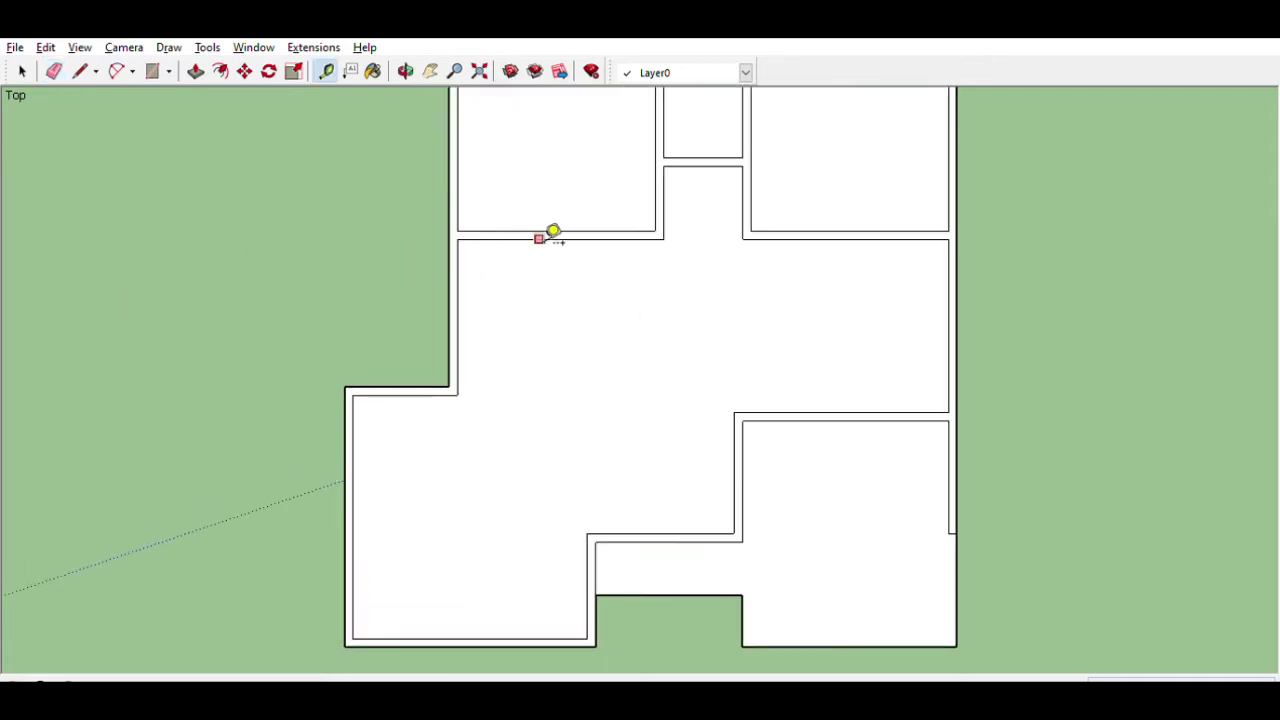
{"action": "left_click", "coordinate": [539, 239]}
{"action": "left_click", "coordinate": [530, 268]}
{"action": "left_click", "coordinate": [457, 274]}
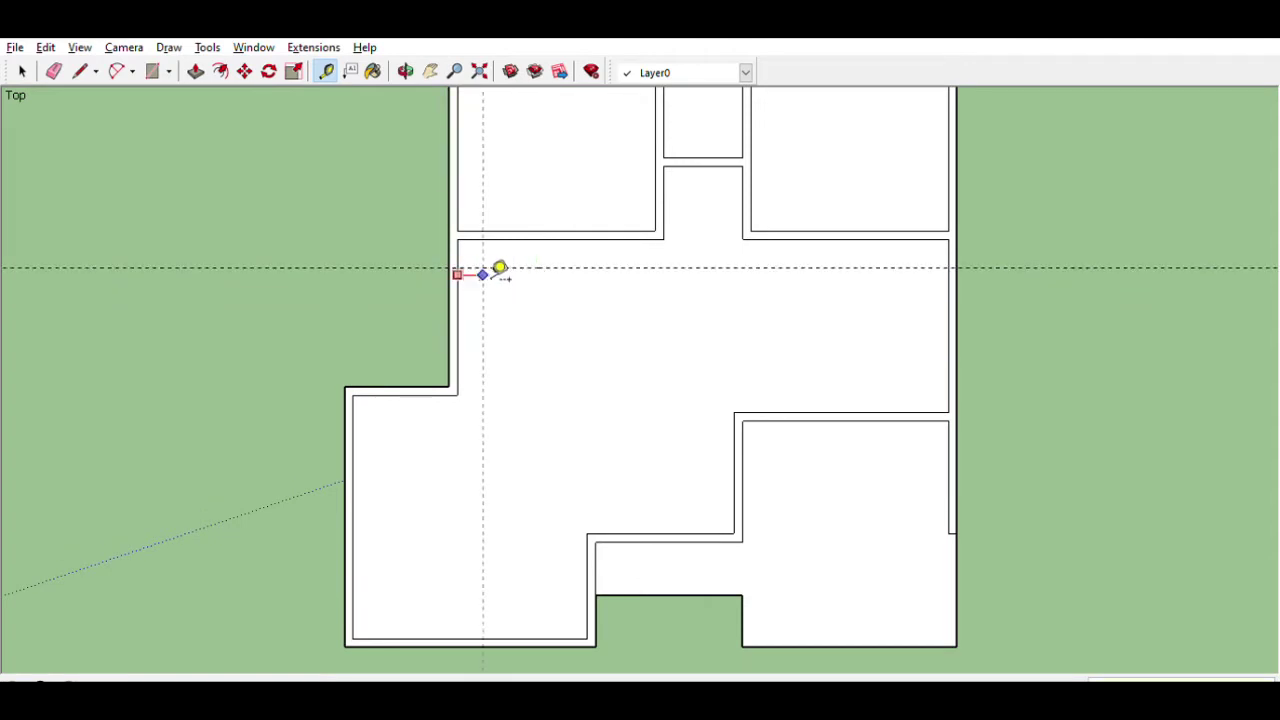
{"action": "left_click", "coordinate": [506, 272]}
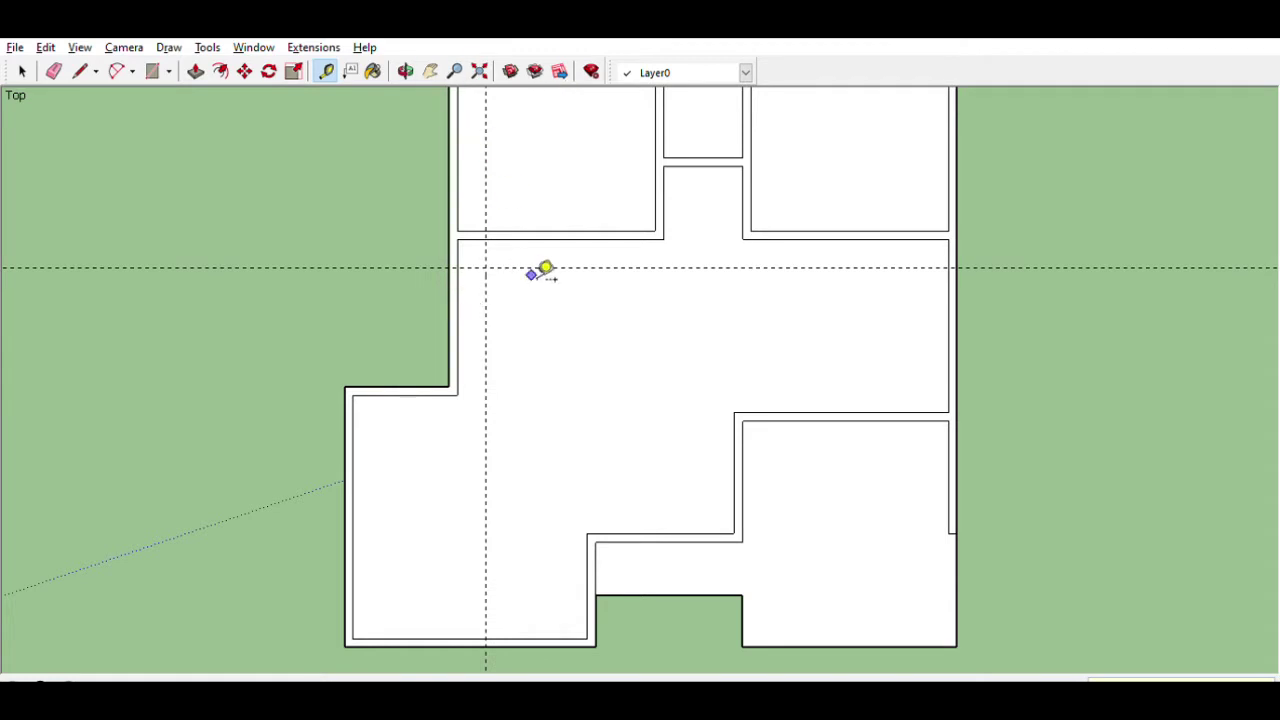
{"action": "scroll", "coordinate": [600, 246], "scroll_direction": "up", "scroll_amount": 2}
{"action": "left_click", "coordinate": [444, 254]}
{"action": "left_click", "coordinate": [578, 254]}
{"action": "left_click", "coordinate": [423, 276]}
{"action": "left_click", "coordinate": [423, 374]}
Step: Trace the L-shaped counter outline along the guides, ending at the top wall
{"action": "key", "text": "l"}
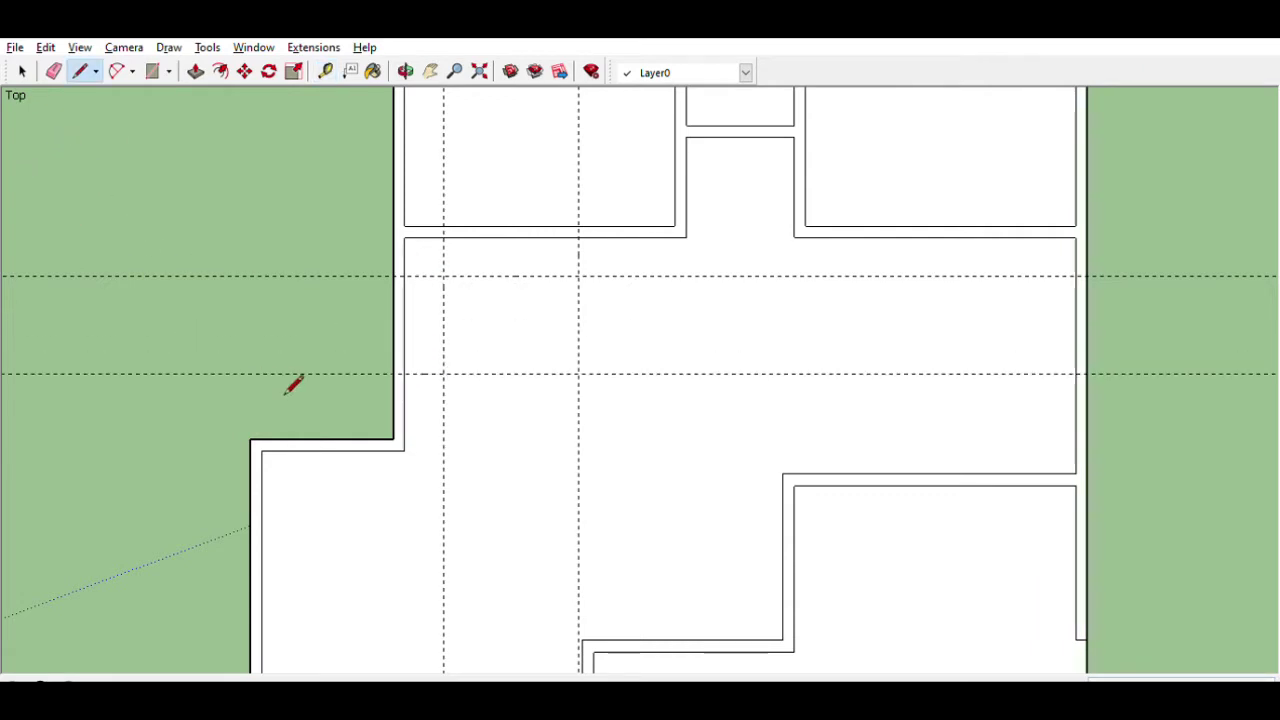
{"action": "left_click", "coordinate": [404, 374]}
{"action": "left_click", "coordinate": [444, 374]}
{"action": "left_click", "coordinate": [444, 276]}
{"action": "left_click", "coordinate": [578, 276]}
{"action": "left_click", "coordinate": [579, 238]}
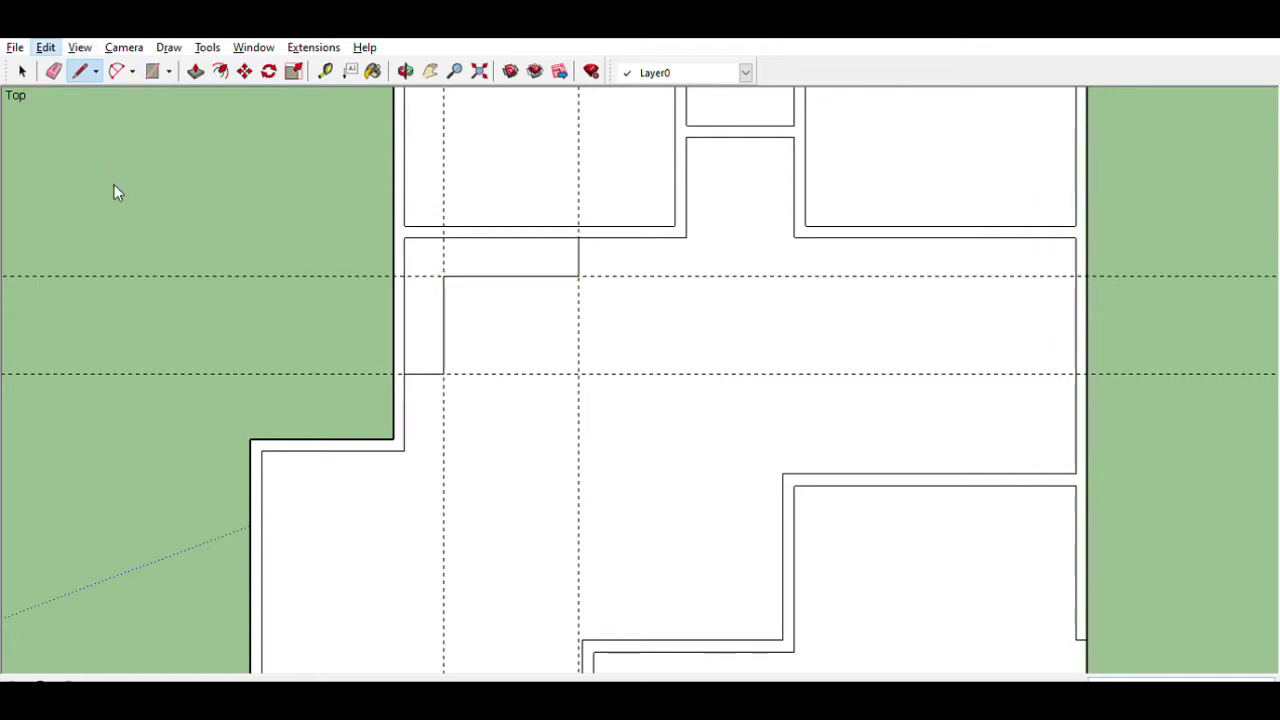
{"action": "scroll", "coordinate": [528, 432], "scroll_direction": "down", "scroll_amount": 1}
{"action": "scroll", "coordinate": [528, 434], "scroll_direction": "down", "scroll_amount": 1}
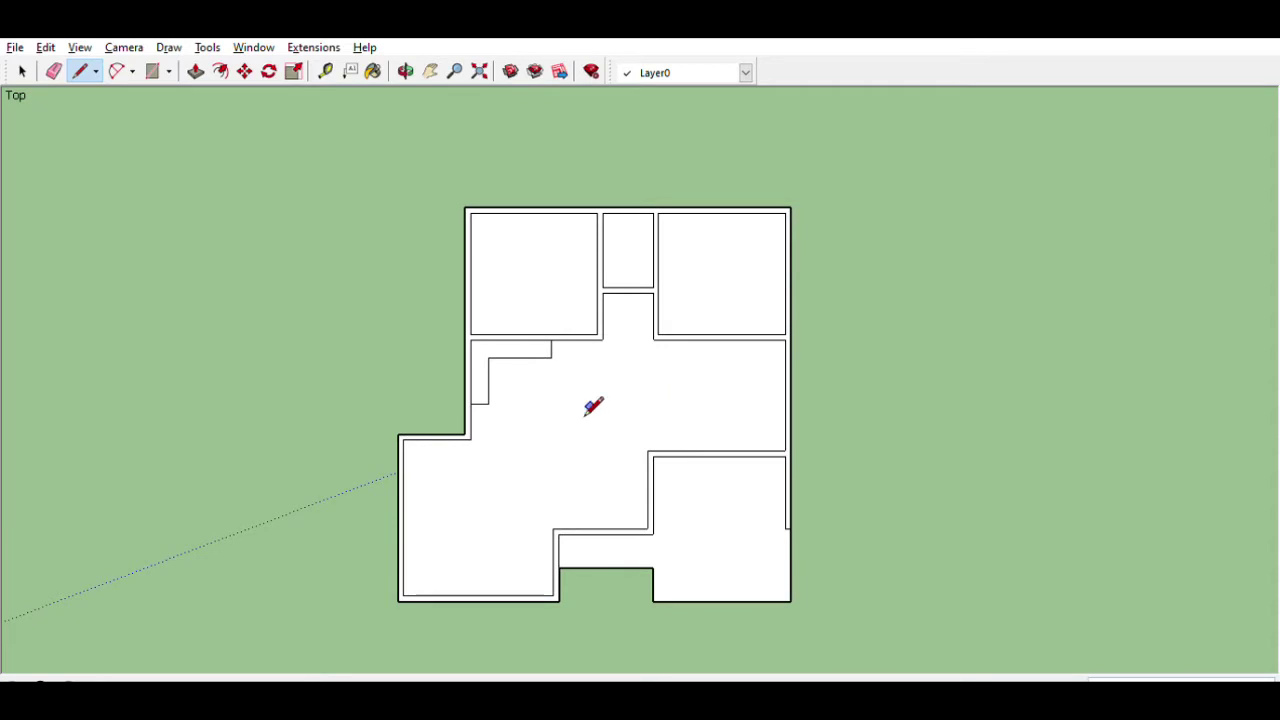
{"action": "scroll", "coordinate": [448, 496], "scroll_direction": "up", "scroll_amount": 1}
{"action": "scroll", "coordinate": [575, 545], "scroll_direction": "up", "scroll_amount": 1}
{"action": "scroll", "coordinate": [571, 545], "scroll_direction": "down", "scroll_amount": 1}
{"action": "scroll", "coordinate": [556, 544], "scroll_direction": "down", "scroll_amount": 1}
{"action": "scroll", "coordinate": [735, 450], "scroll_direction": "up", "scroll_amount": 1}
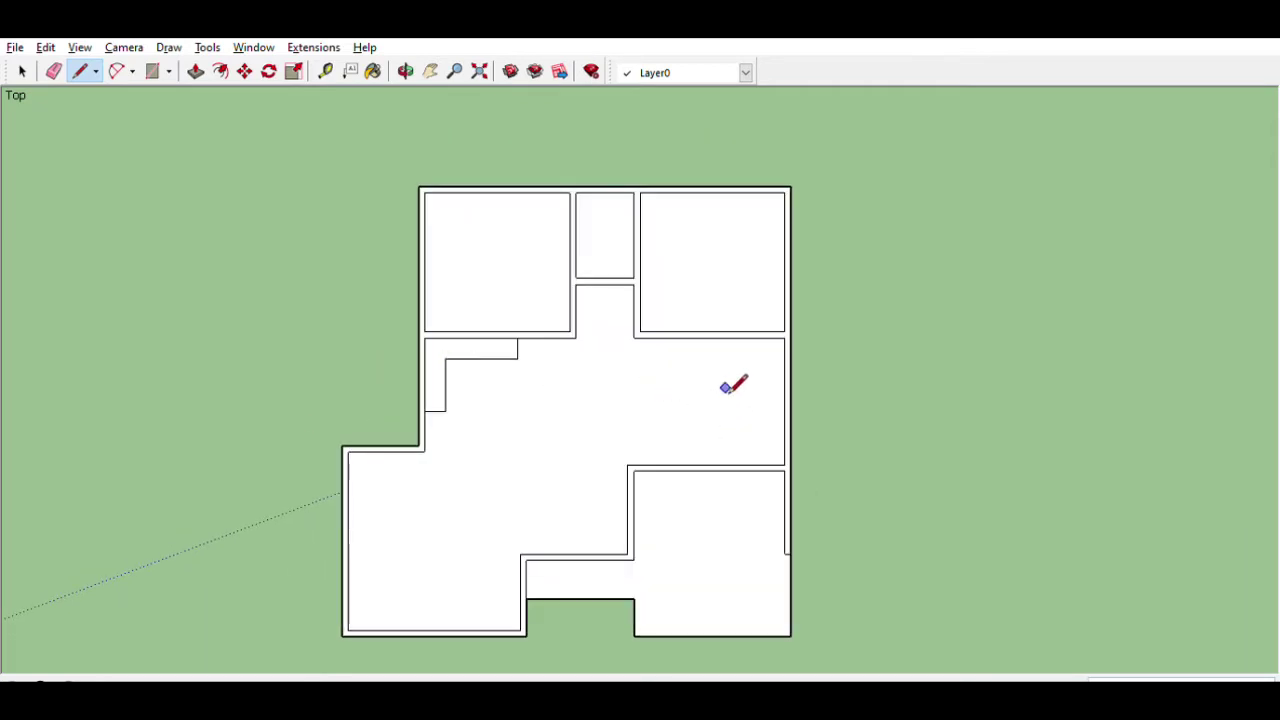
{"action": "scroll", "coordinate": [750, 348], "scroll_direction": "down", "scroll_amount": 1}
{"action": "scroll", "coordinate": [520, 234], "scroll_direction": "up", "scroll_amount": 1}
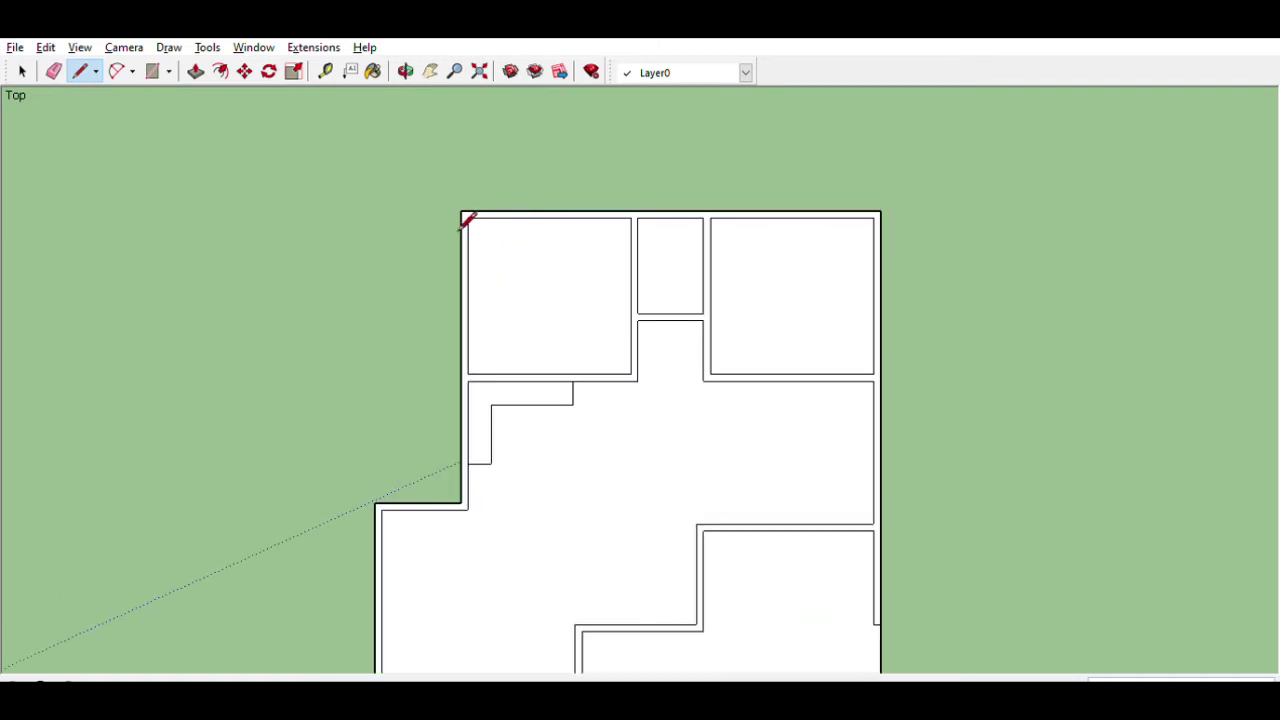
Step: Draw rectangles filling the empty strip left of the upper rooms and the bottom notch
{"action": "key", "text": "r"}
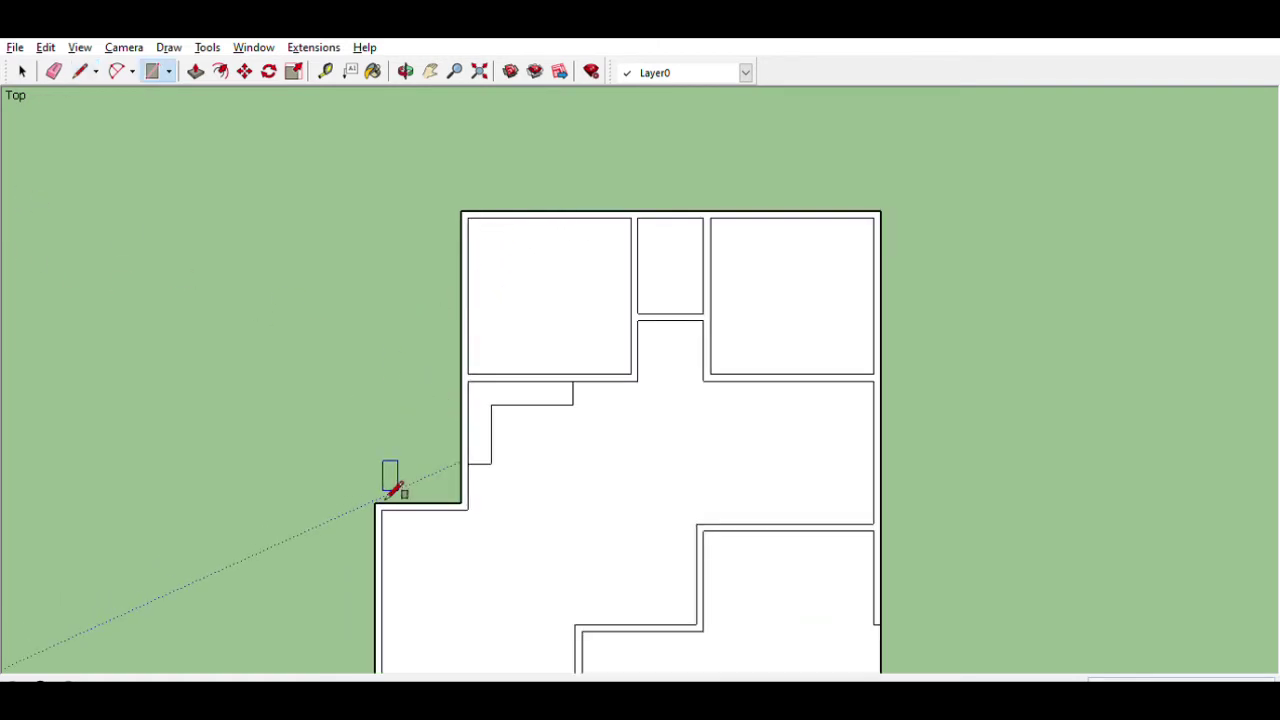
{"action": "left_click", "coordinate": [374, 503]}
{"action": "left_click", "coordinate": [462, 212]}
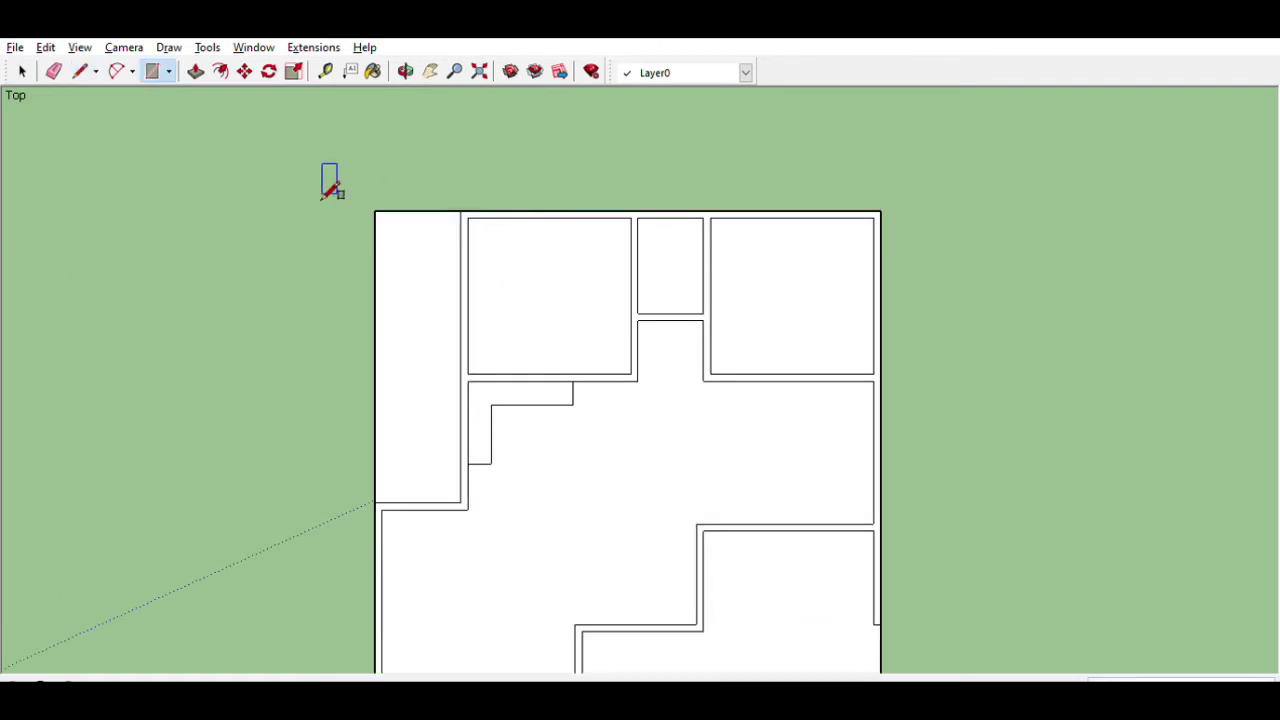
{"action": "scroll", "coordinate": [360, 190], "scroll_direction": "down", "scroll_amount": 1}
{"action": "scroll", "coordinate": [560, 590], "scroll_direction": "up", "scroll_amount": 1}
{"action": "scroll", "coordinate": [600, 557], "scroll_direction": "up", "scroll_amount": 1}
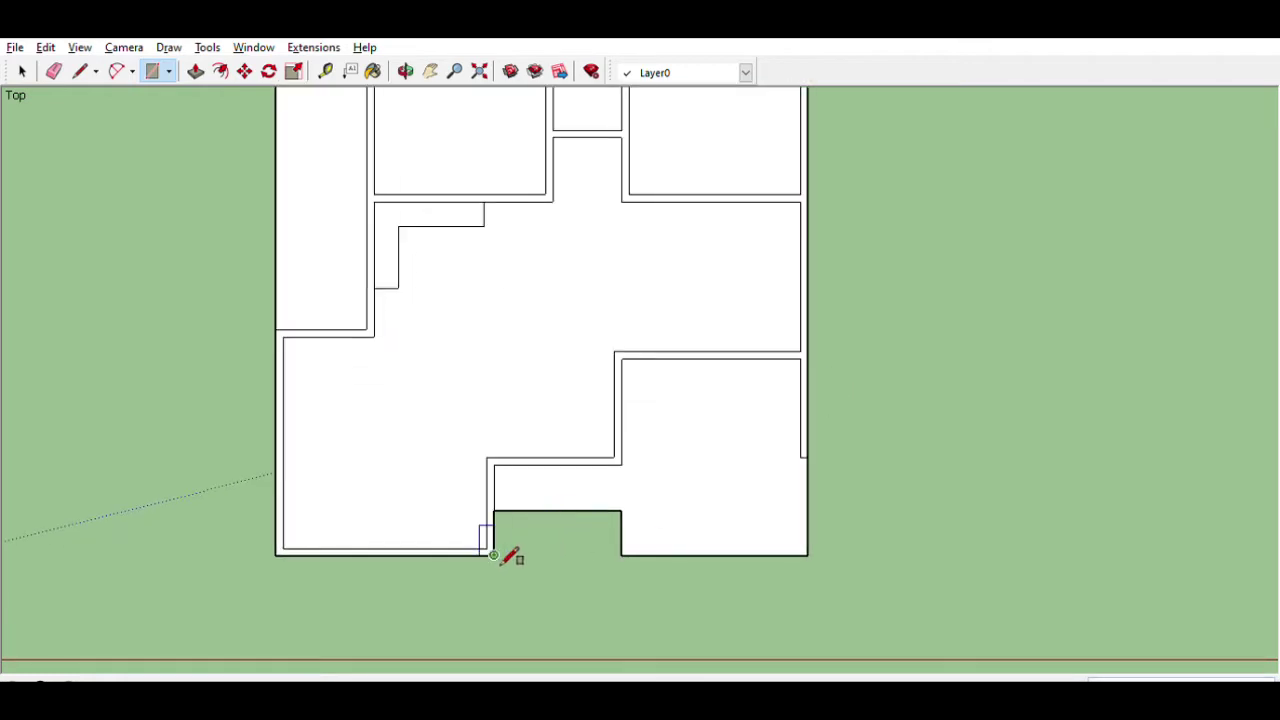
{"action": "left_click", "coordinate": [493, 554]}
{"action": "left_click", "coordinate": [621, 511]}
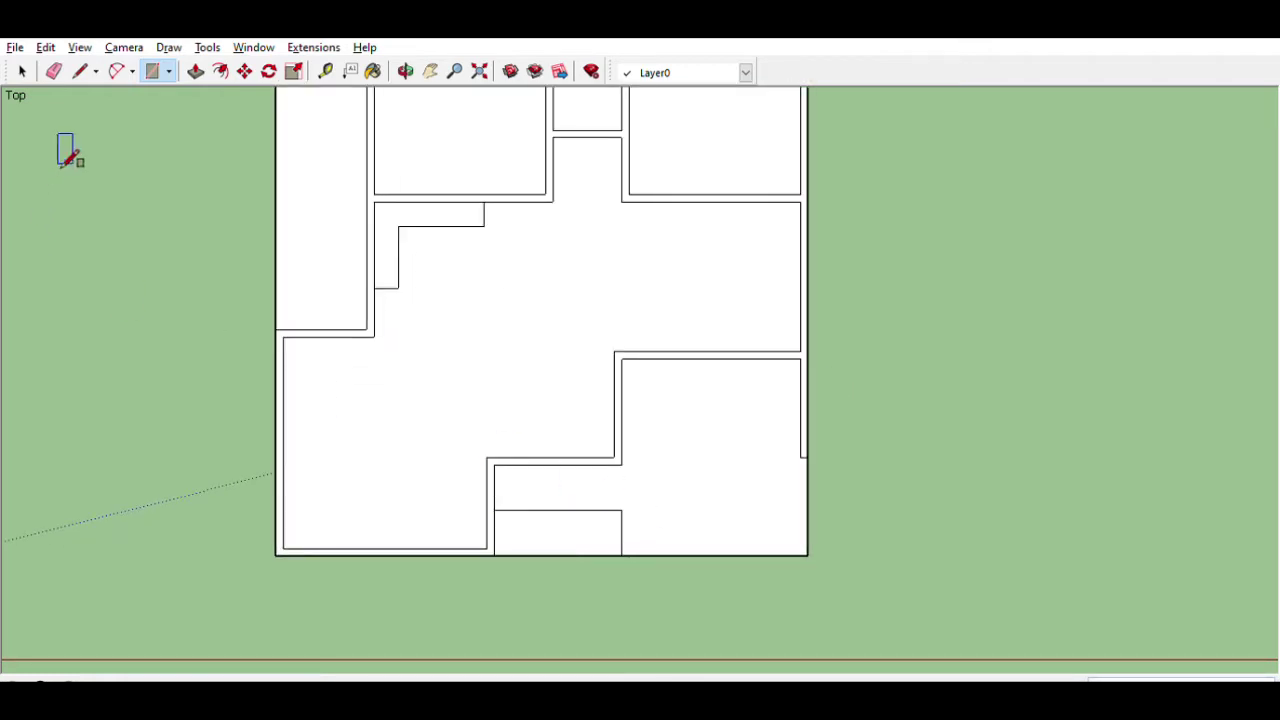
Step: Erase the leftover edge across the bottom notch and apply wood flooring to the right upper room
{"action": "left_click", "coordinate": [54, 71]}
{"action": "left_click_drag", "start_coordinate": [560, 510], "coordinate": [635, 516]}
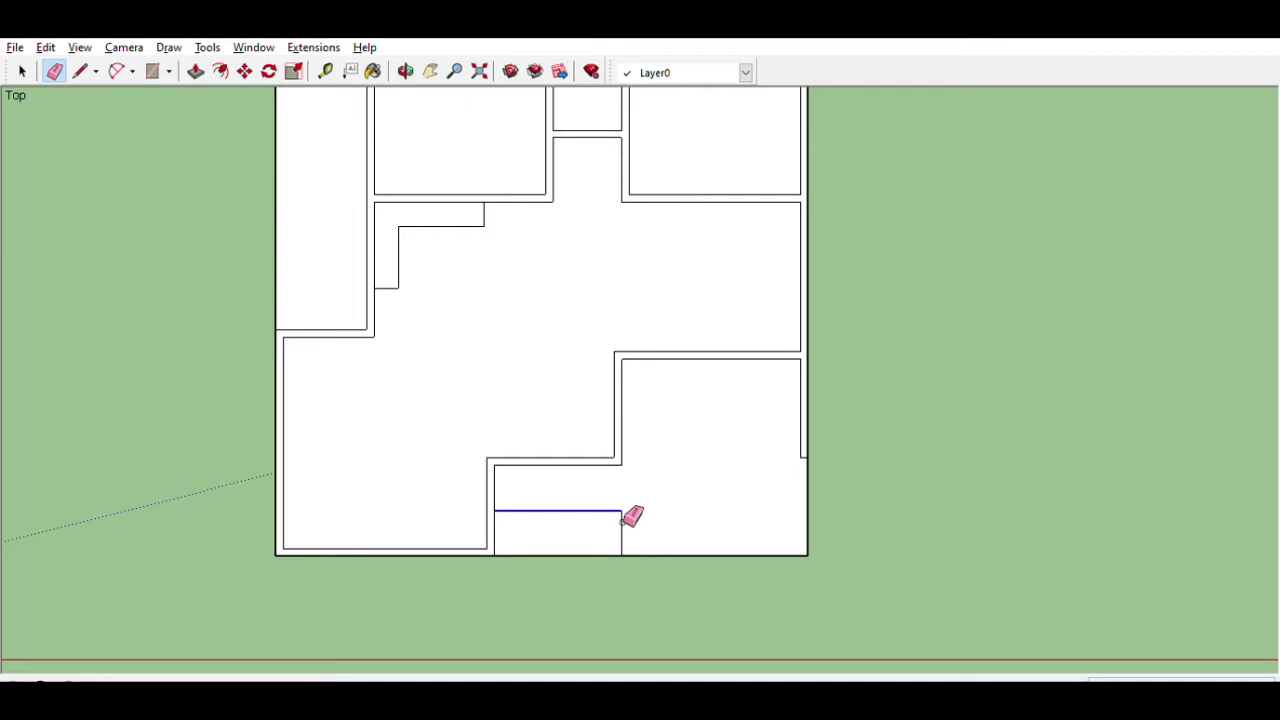
{"action": "scroll", "coordinate": [600, 500], "scroll_direction": "down", "scroll_amount": 2}
{"action": "scroll", "coordinate": [363, 358], "scroll_direction": "up", "scroll_amount": 1}
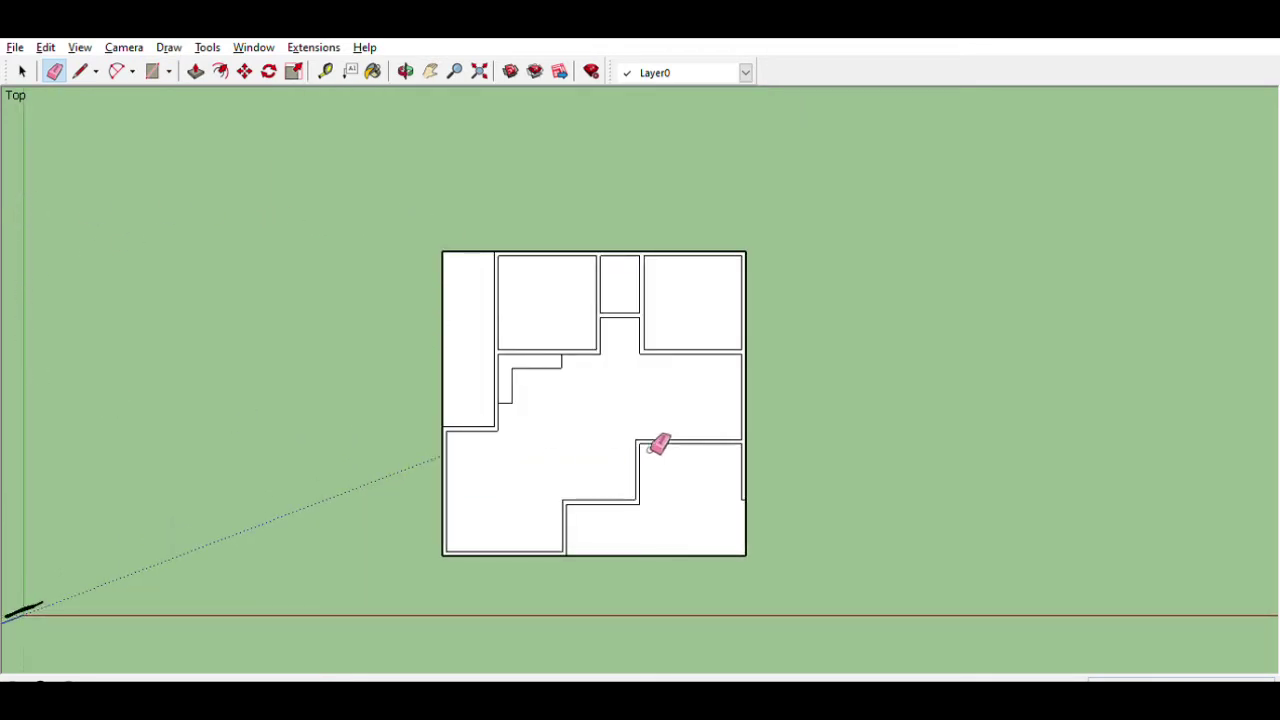
{"action": "scroll", "coordinate": [482, 480], "scroll_direction": "up", "scroll_amount": 1}
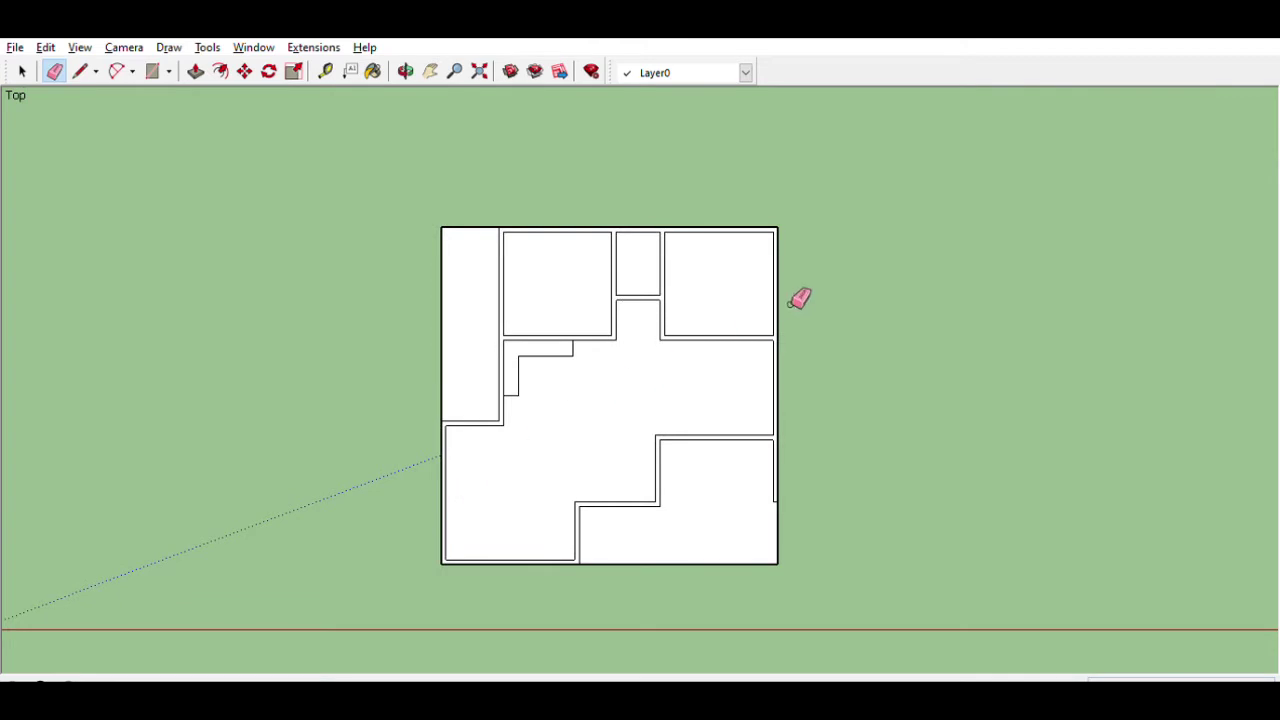
{"action": "scroll", "coordinate": [805, 296], "scroll_direction": "up", "scroll_amount": 1}
{"action": "scroll", "coordinate": [722, 423], "scroll_direction": "up", "scroll_amount": 1}
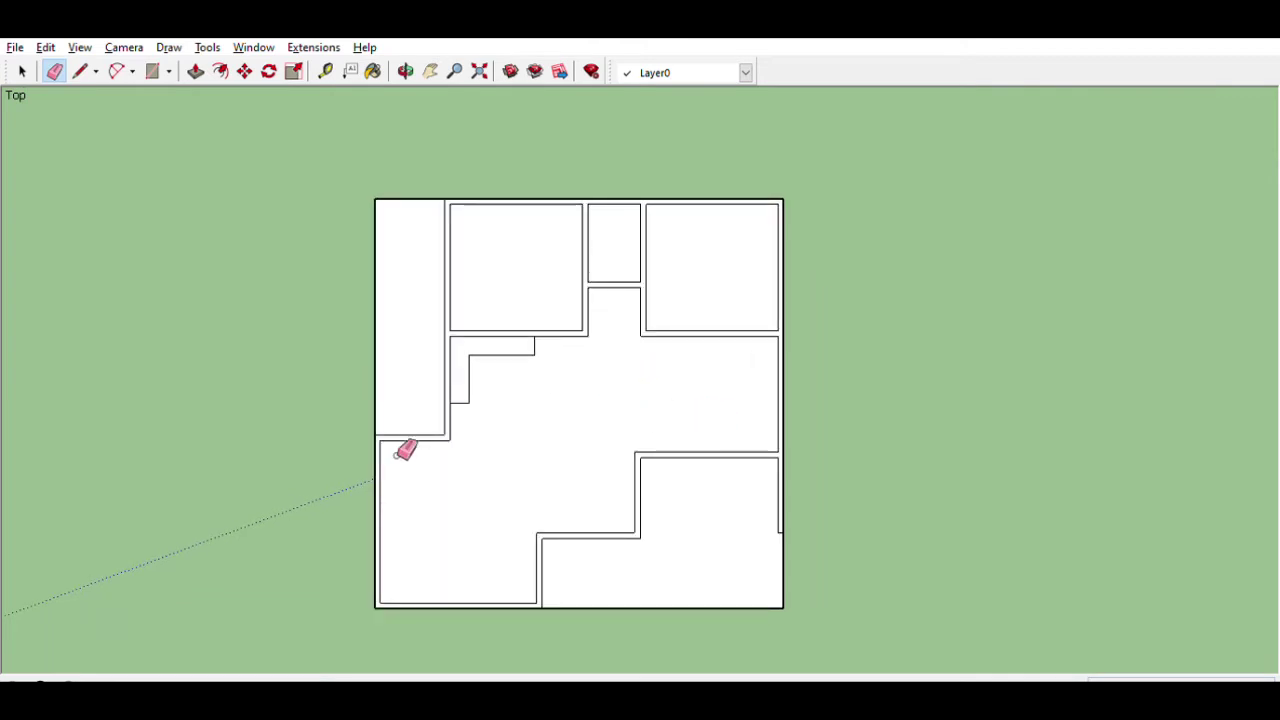
{"action": "scroll", "coordinate": [610, 496], "scroll_direction": "down", "scroll_amount": 3}
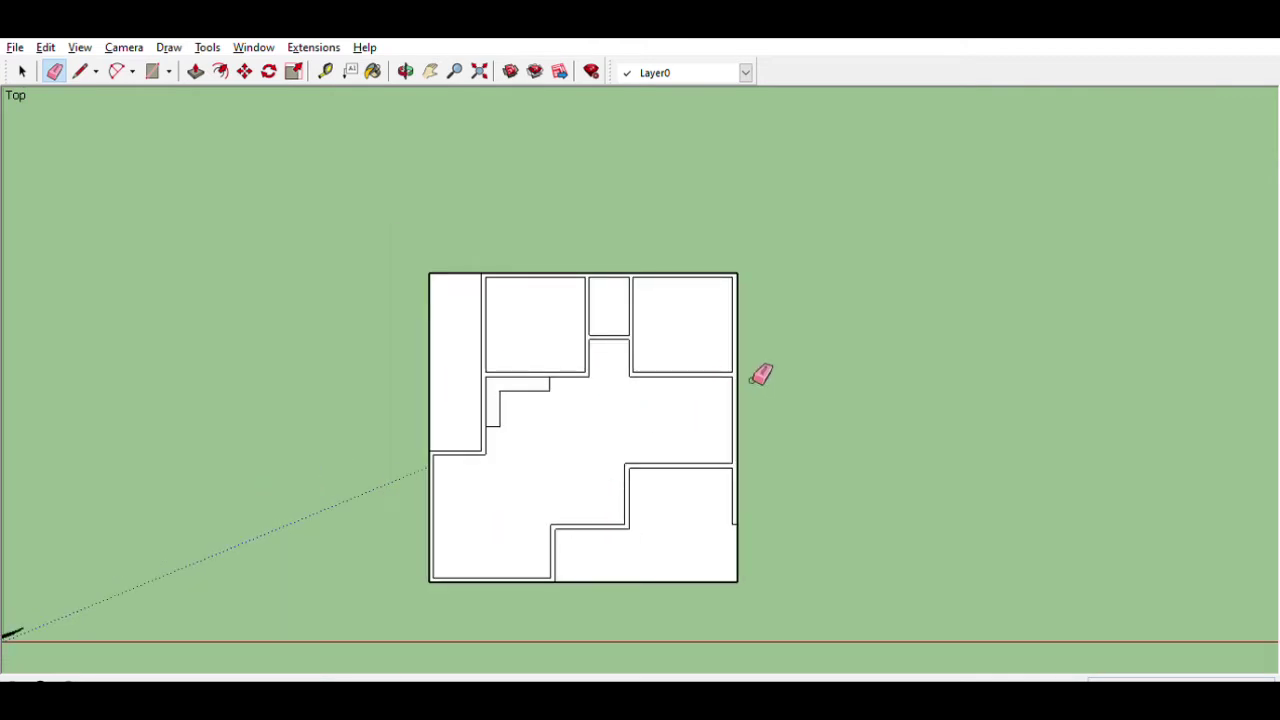
{"action": "scroll", "coordinate": [766, 366], "scroll_direction": "up", "scroll_amount": 1}
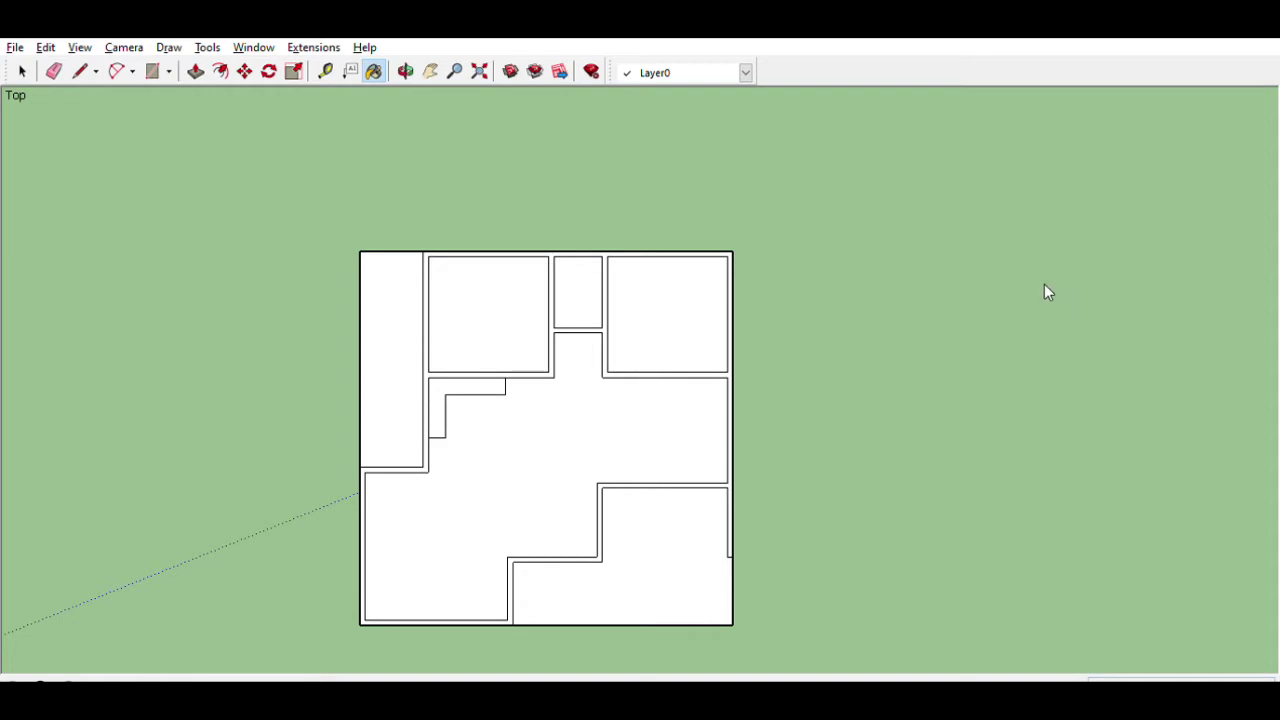
{"action": "left_click", "coordinate": [675, 336]}
{"action": "left_click", "coordinate": [458, 322]}
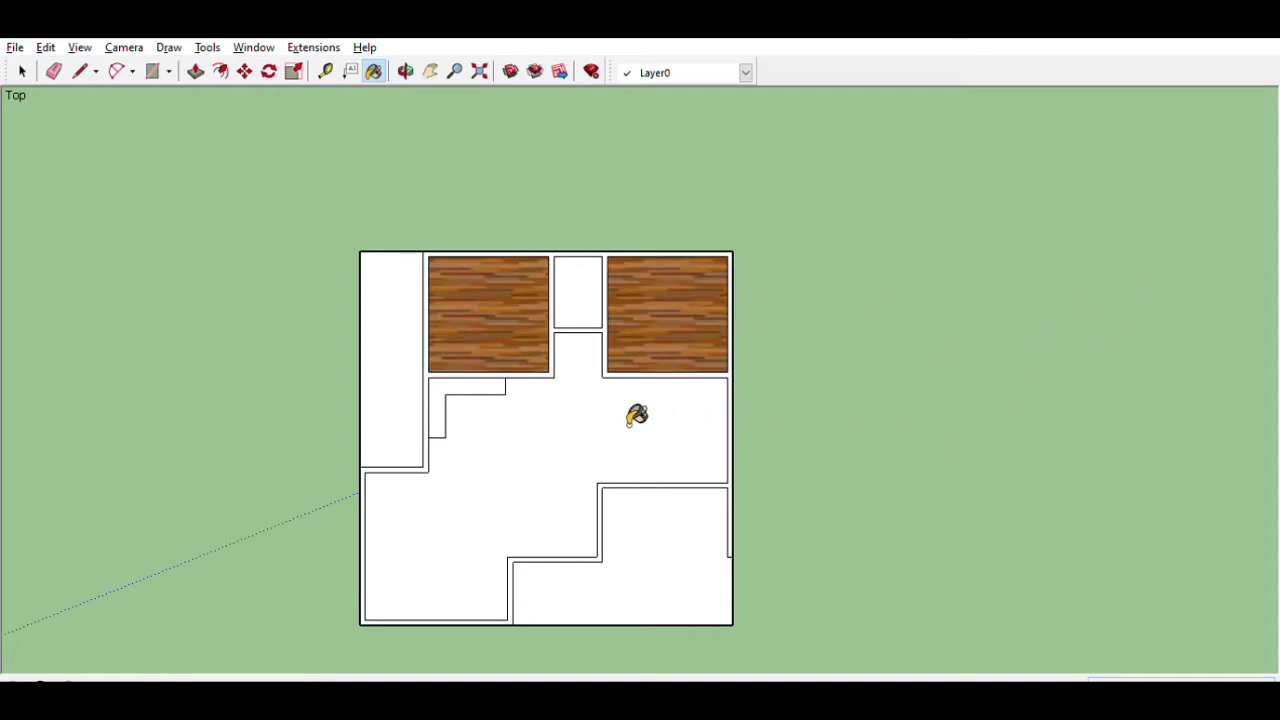
{"action": "left_click", "coordinate": [637, 414]}
{"action": "scroll", "coordinate": [418, 388], "scroll_direction": "up", "scroll_amount": 2}
{"action": "scroll", "coordinate": [449, 380], "scroll_direction": "up", "scroll_amount": 1}
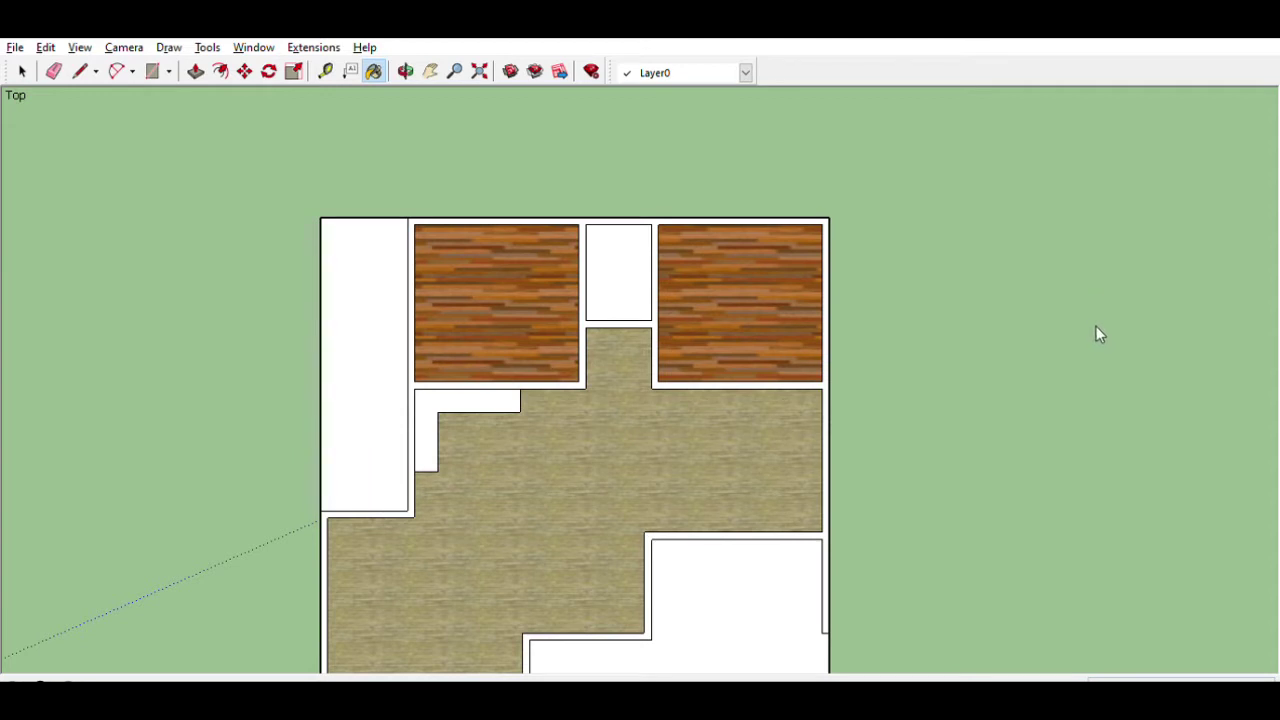
{"action": "left_click", "coordinate": [610, 258]}
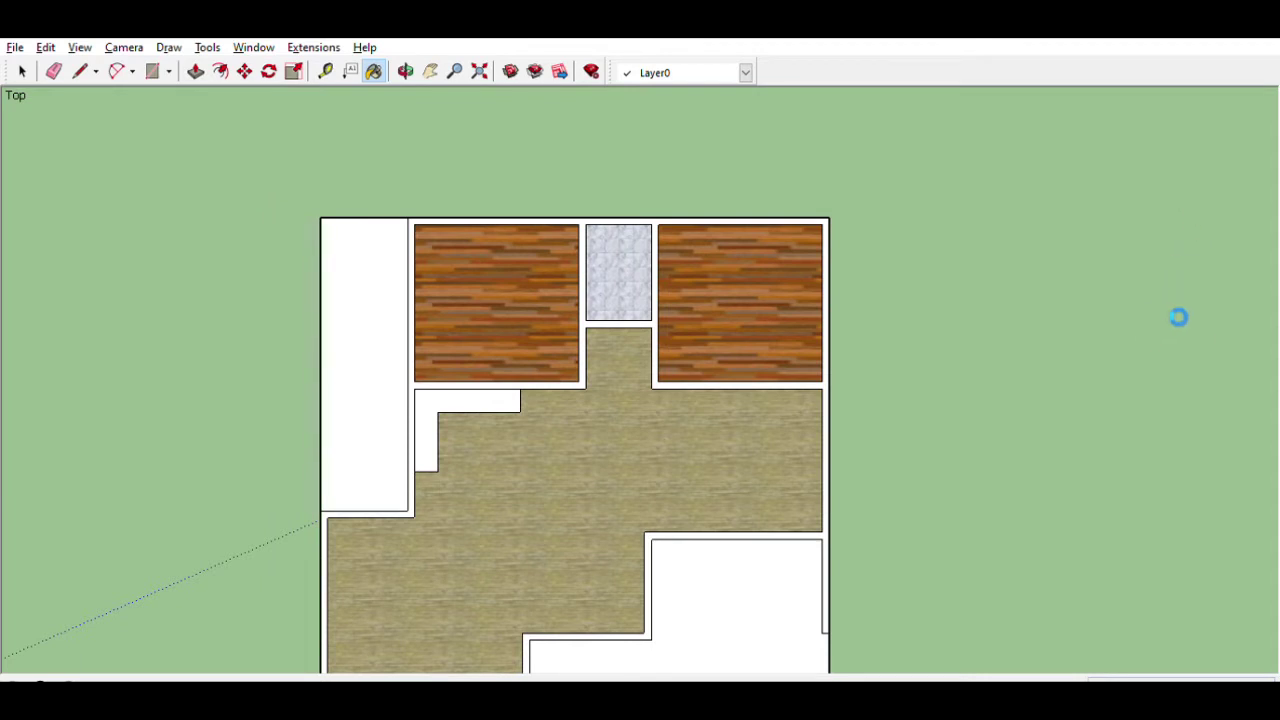
{"action": "left_click", "coordinate": [388, 336]}
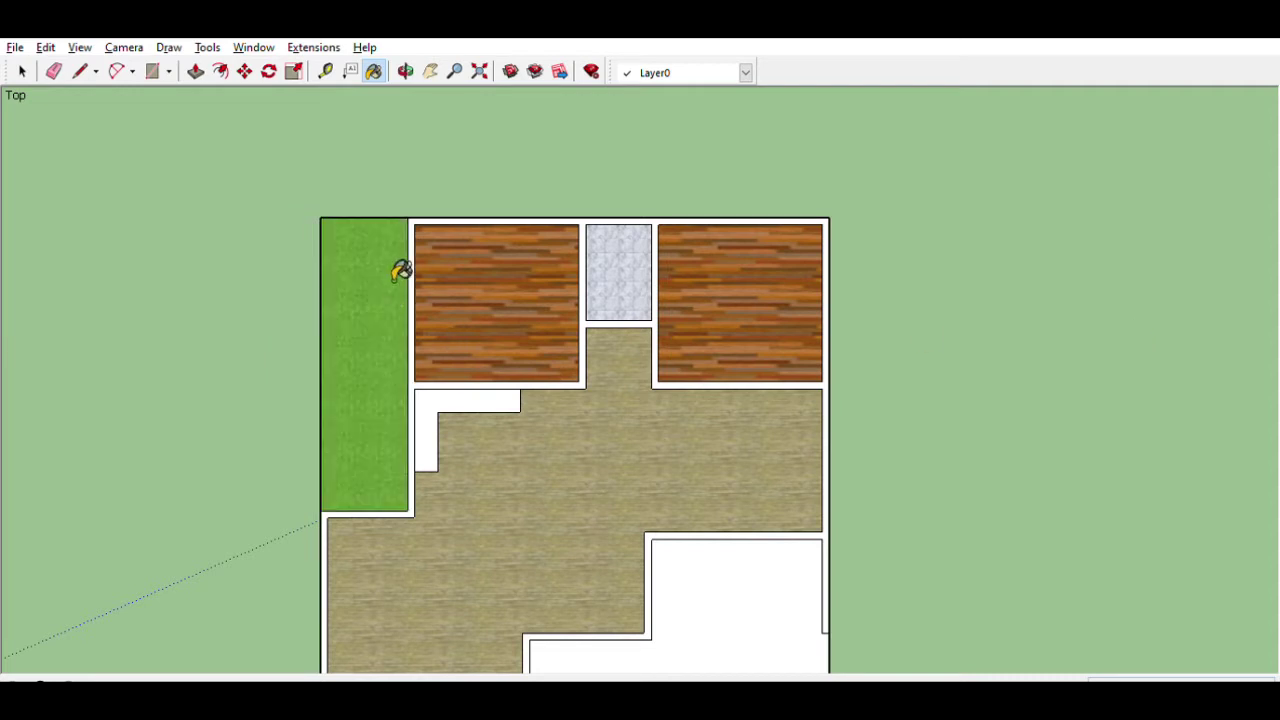
{"action": "scroll", "coordinate": [400, 270], "scroll_direction": "down", "scroll_amount": 2}
{"action": "scroll", "coordinate": [600, 450], "scroll_direction": "up", "scroll_amount": 1}
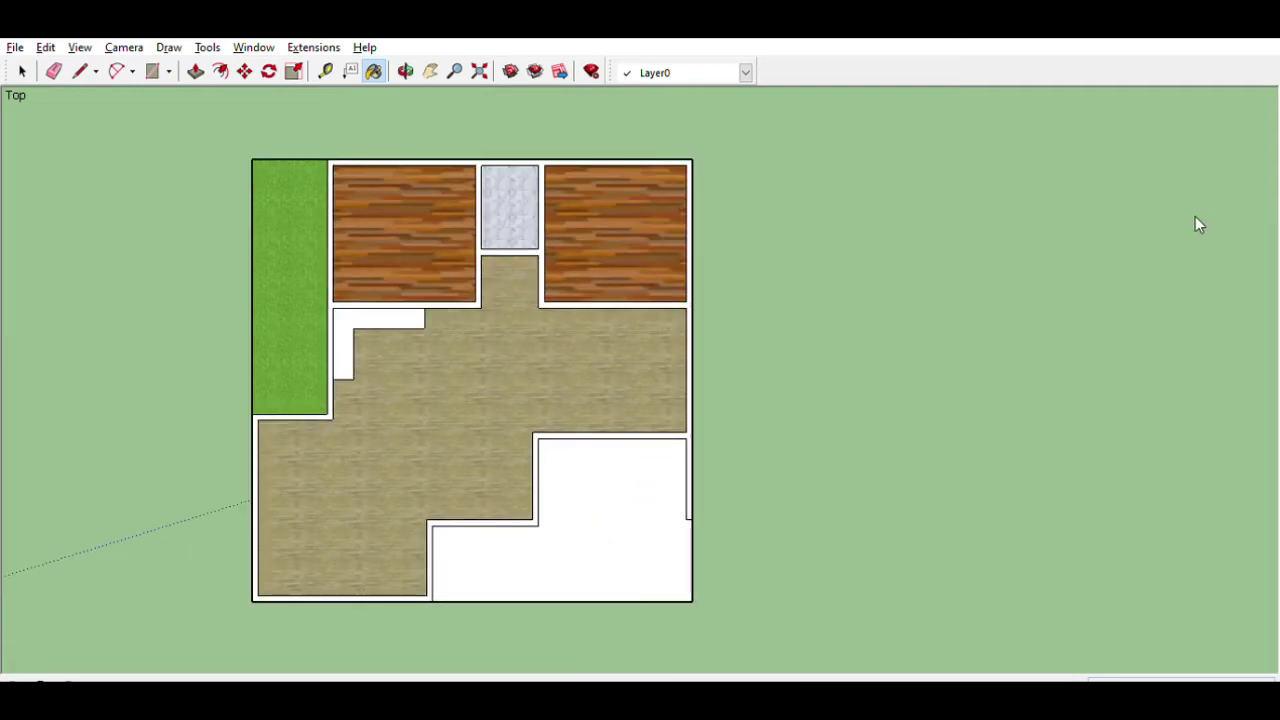
{"action": "left_click", "coordinate": [1126, 375]}
{"action": "left_click", "coordinate": [684, 480]}
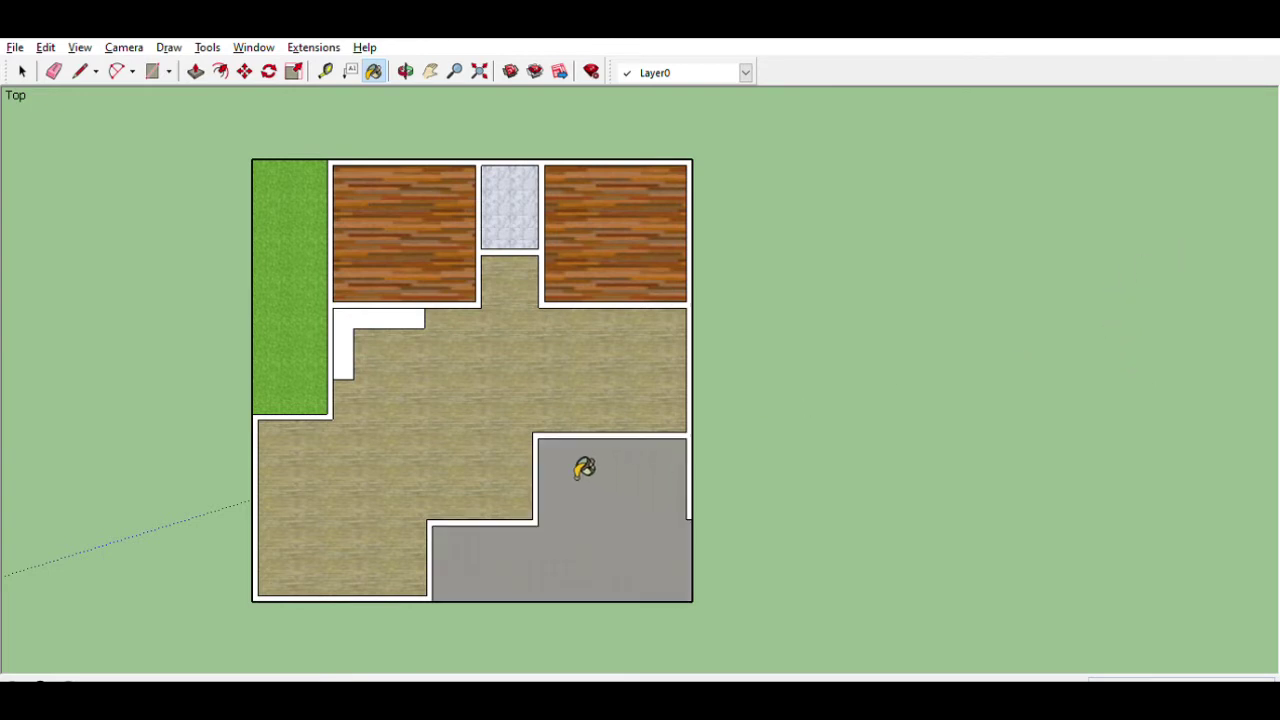
{"action": "scroll", "coordinate": [438, 245], "scroll_direction": "up", "scroll_amount": 1}
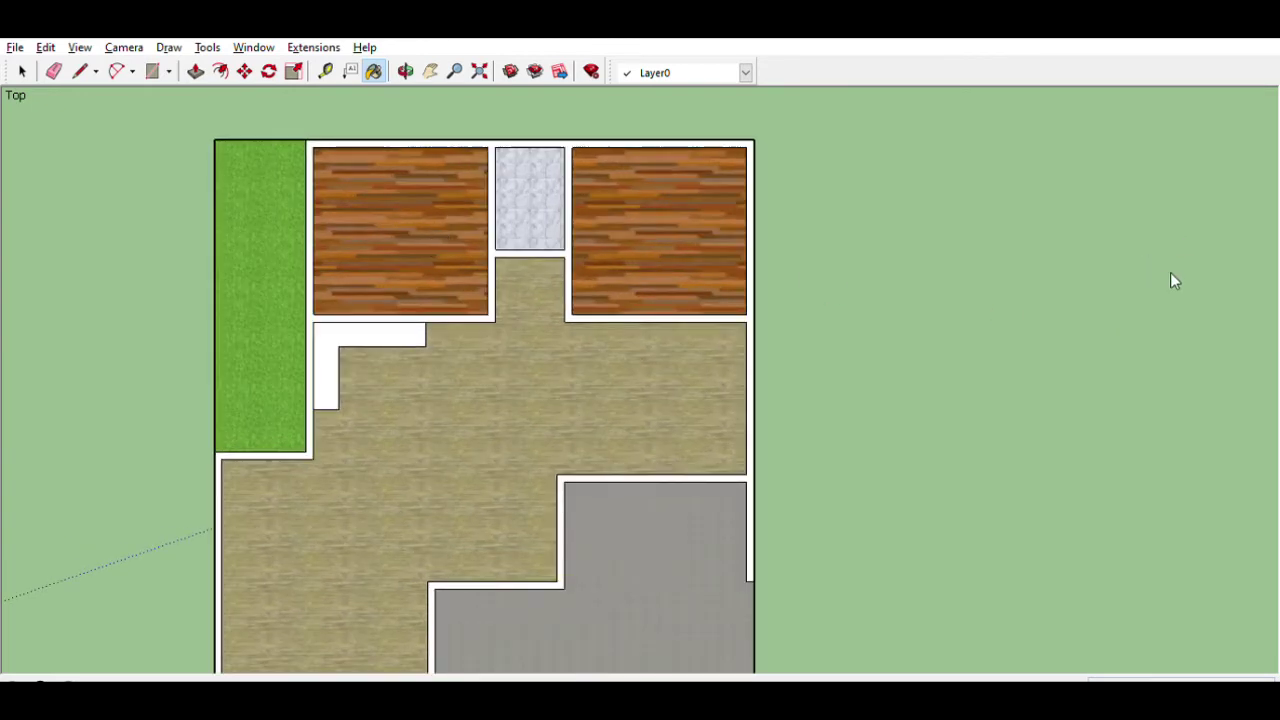
{"action": "left_click", "coordinate": [360, 340]}
{"action": "scroll", "coordinate": [438, 395], "scroll_direction": "up", "scroll_amount": 1}
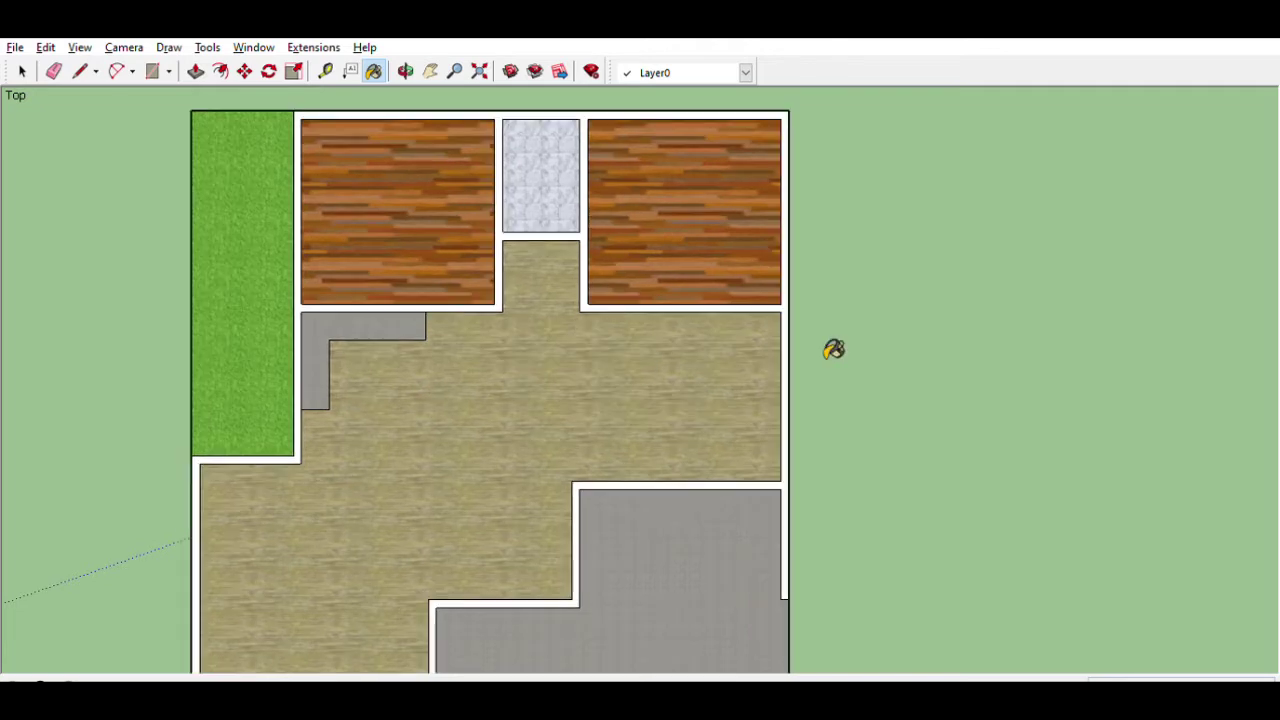
{"action": "left_click", "coordinate": [375, 325]}
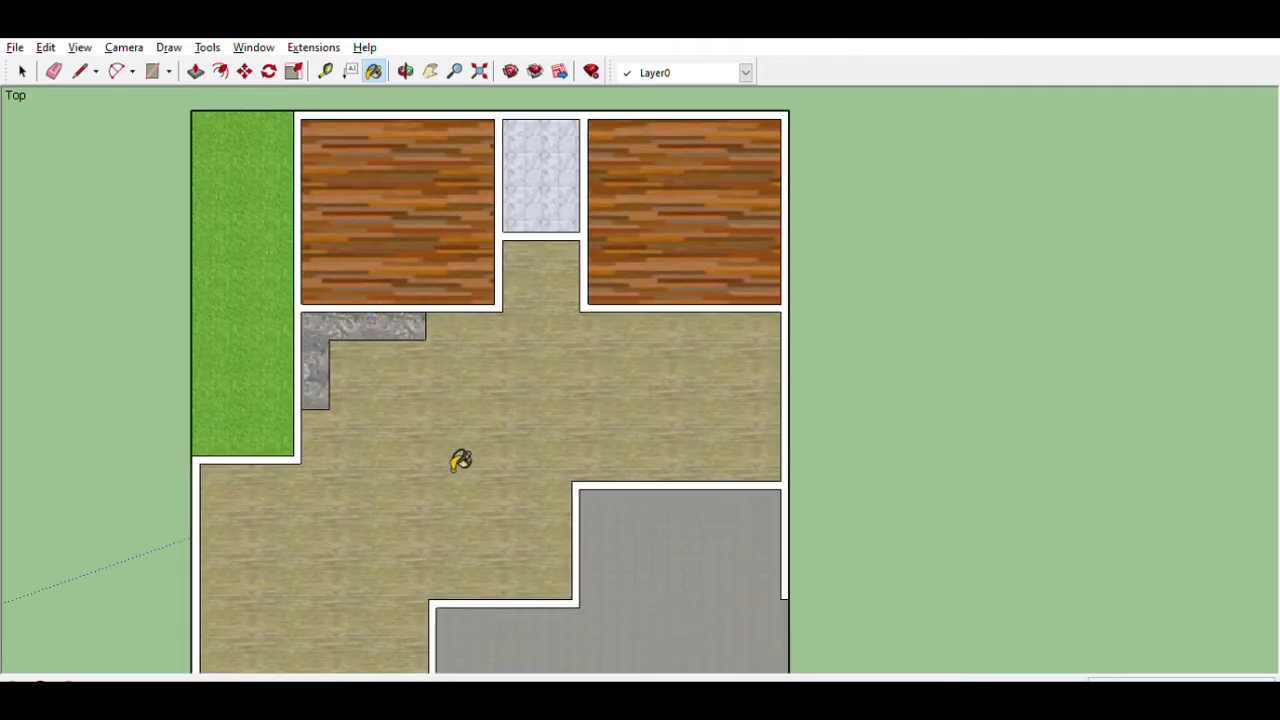
{"action": "scroll", "coordinate": [452, 452], "scroll_direction": "down", "scroll_amount": 1}
{"action": "scroll", "coordinate": [625, 295], "scroll_direction": "up", "scroll_amount": 1}
{"action": "scroll", "coordinate": [490, 248], "scroll_direction": "up", "scroll_amount": 1}
{"action": "scroll", "coordinate": [505, 300], "scroll_direction": "down", "scroll_amount": 3}
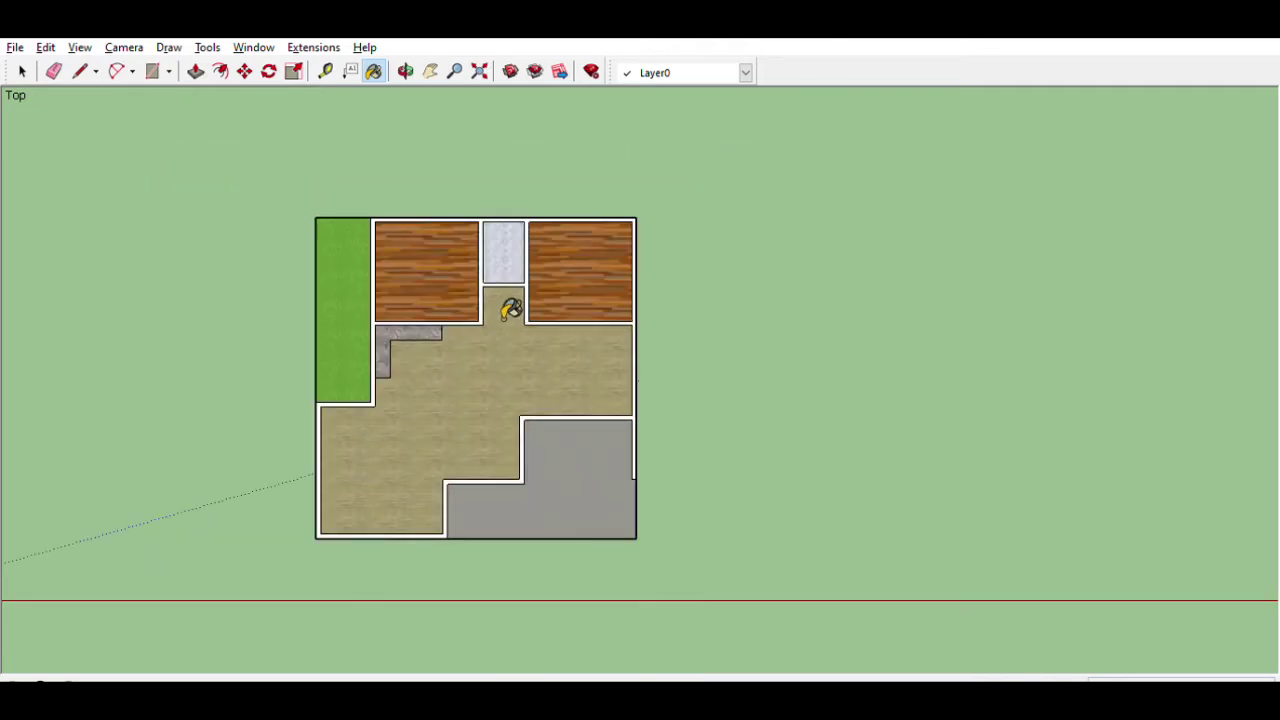
{"action": "scroll", "coordinate": [437, 277], "scroll_direction": "up", "scroll_amount": 1}
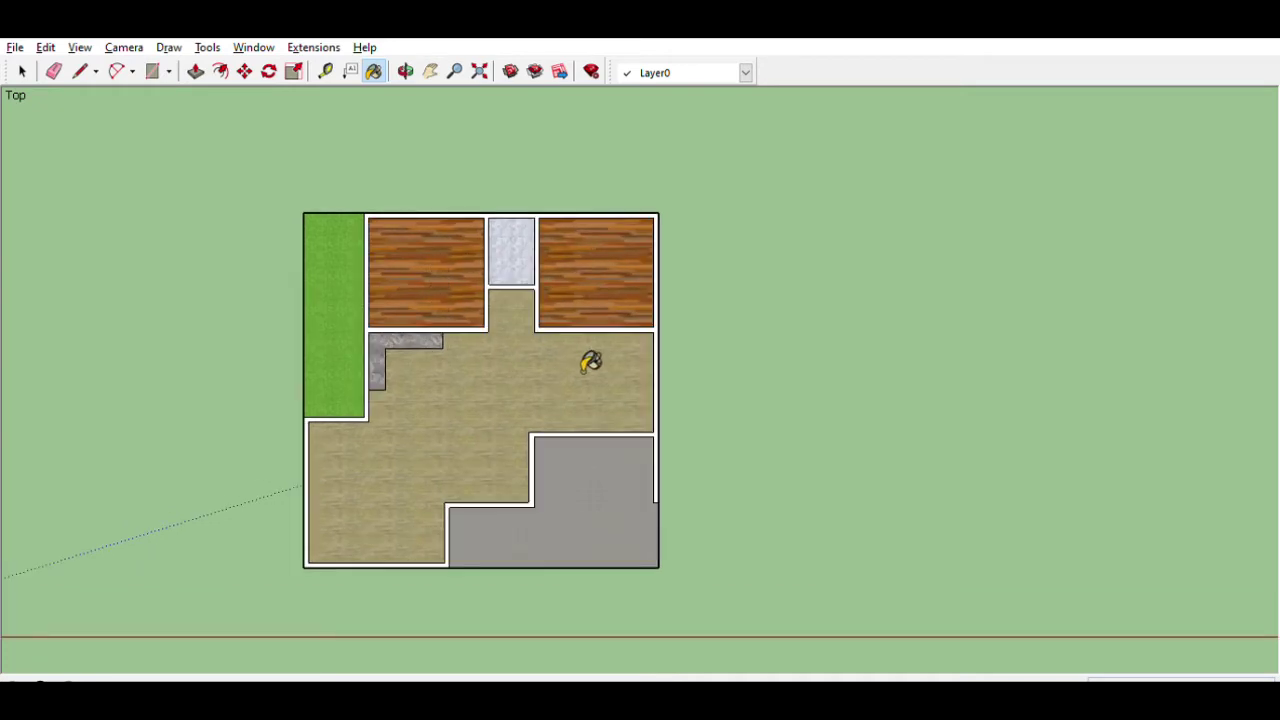
{"action": "scroll", "coordinate": [540, 345], "scroll_direction": "up", "scroll_amount": 2}
{"action": "scroll", "coordinate": [400, 372], "scroll_direction": "up", "scroll_amount": 2}
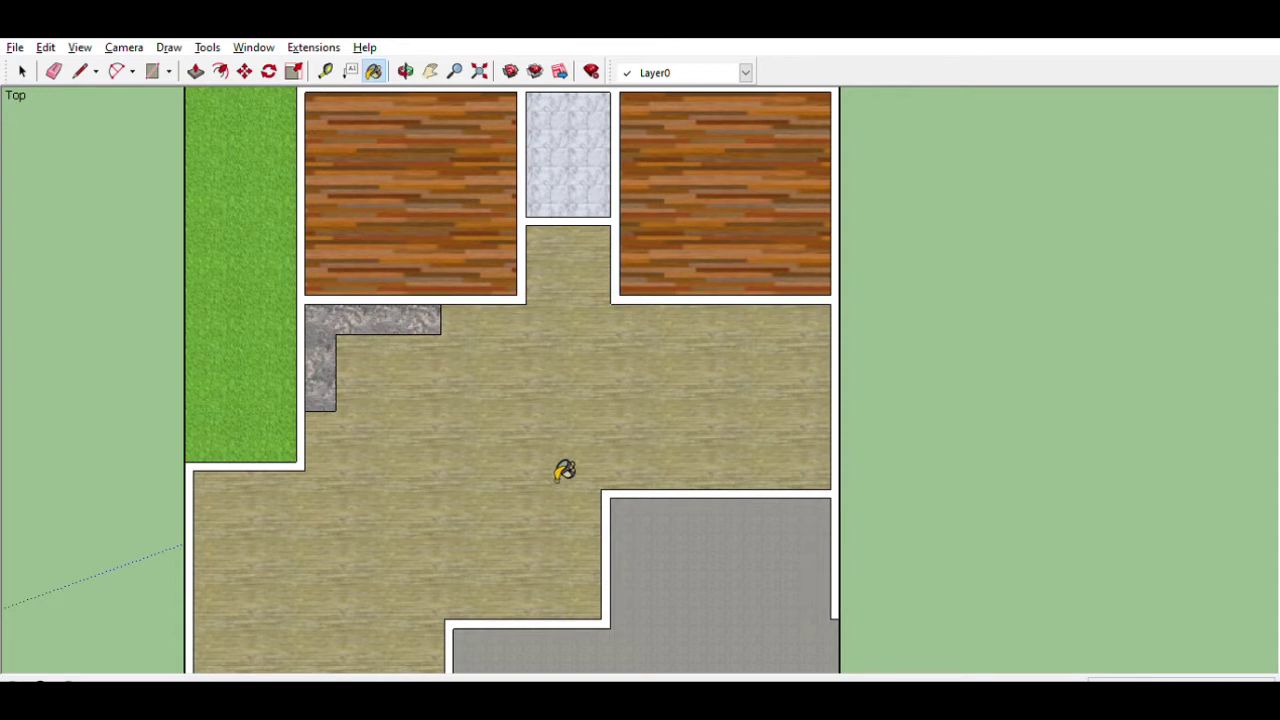
{"action": "scroll", "coordinate": [605, 490], "scroll_direction": "down", "scroll_amount": 2}
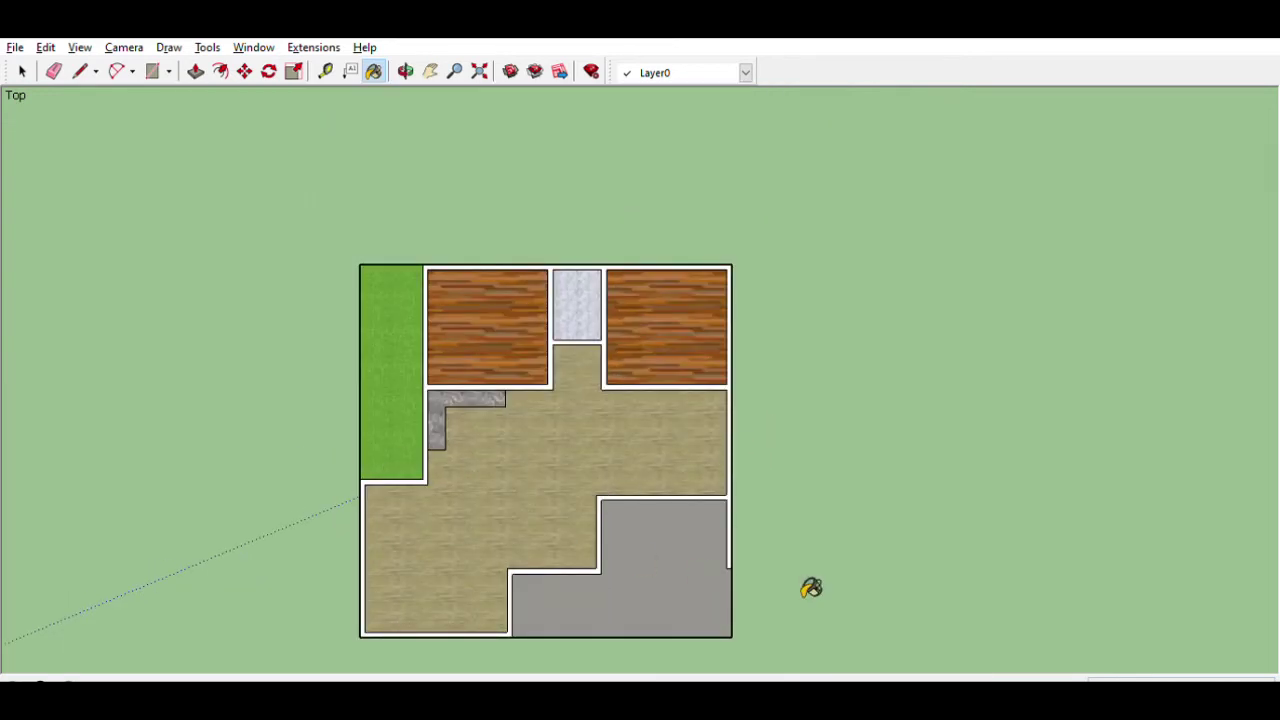
{"action": "scroll", "coordinate": [752, 585], "scroll_direction": "up", "scroll_amount": 1}
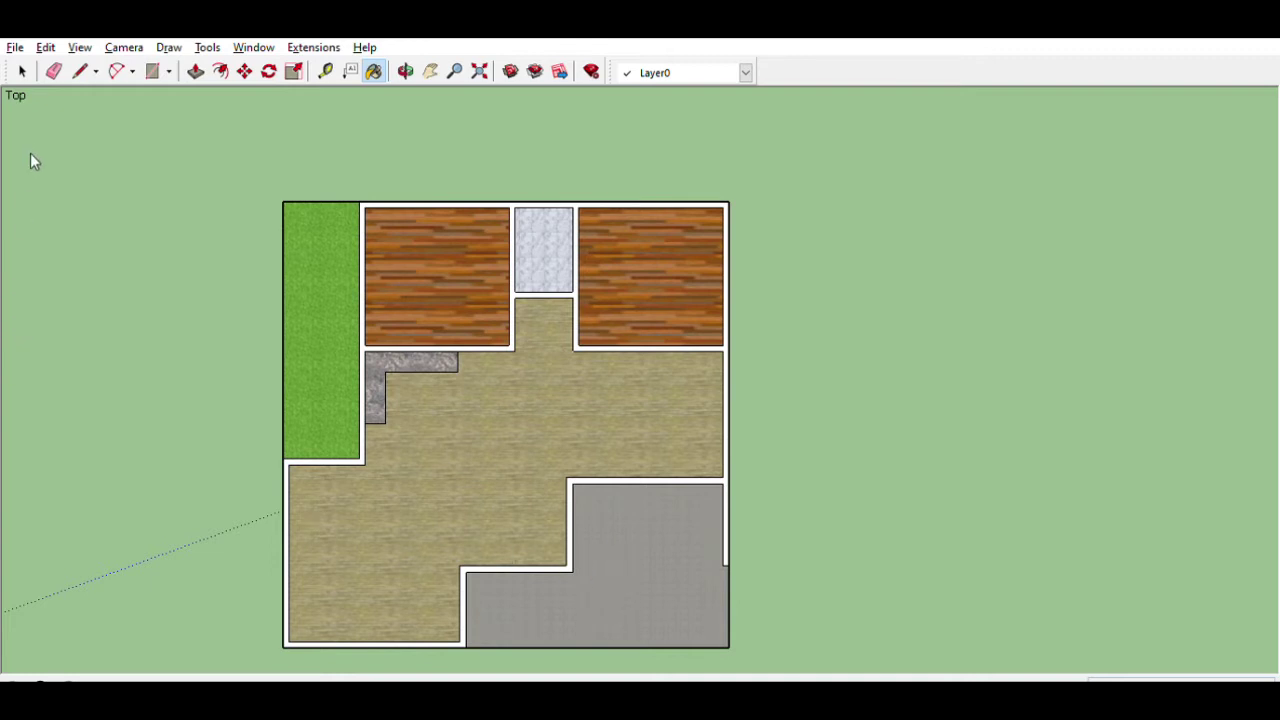
{"action": "key", "text": "l"}
{"action": "scroll", "coordinate": [570, 585], "scroll_direction": "up", "scroll_amount": 2}
Step: Draw a line across the grey floor from the wall corner to the right outer wall
{"action": "left_click", "coordinate": [578, 564]}
{"action": "left_click", "coordinate": [813, 555]}
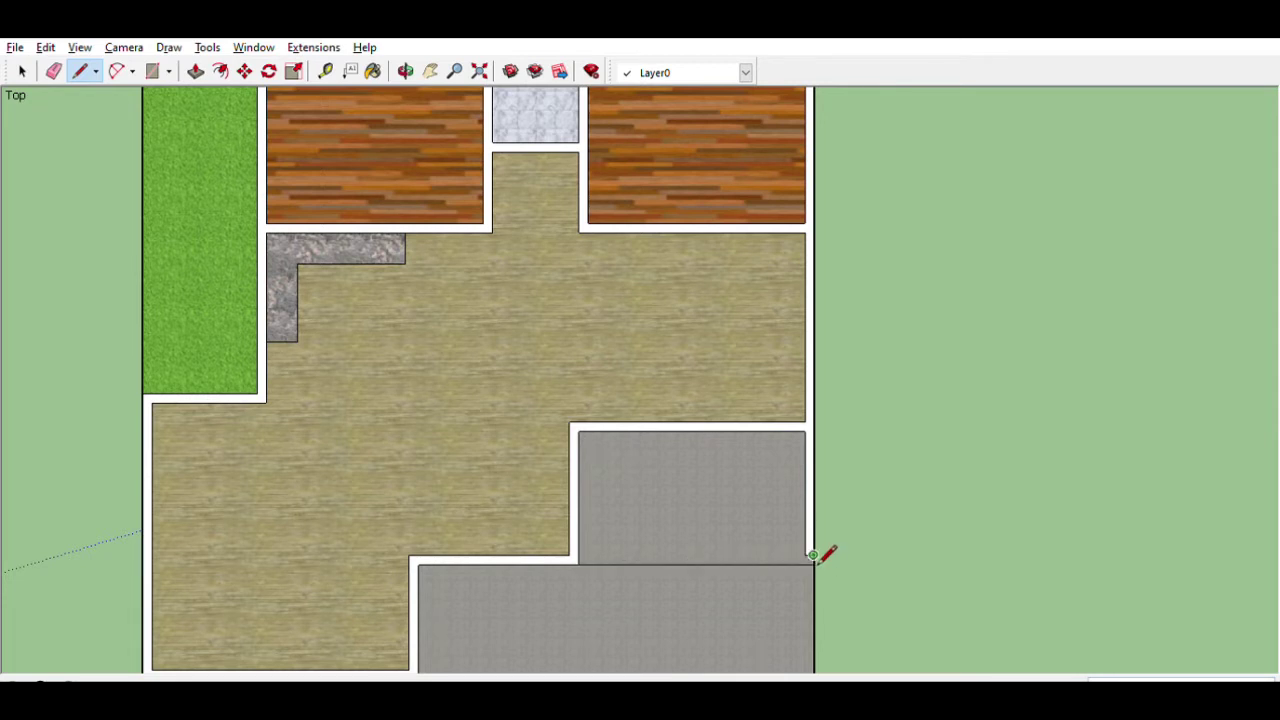
{"action": "left_click", "coordinate": [579, 556]}
Step: Erase the extra edge so the wall strip between the grey floors turns white
{"action": "key", "text": "e"}
{"action": "scroll", "coordinate": [500, 523], "scroll_direction": "up", "scroll_amount": 3}
{"action": "scroll", "coordinate": [651, 569], "scroll_direction": "up", "scroll_amount": 3}
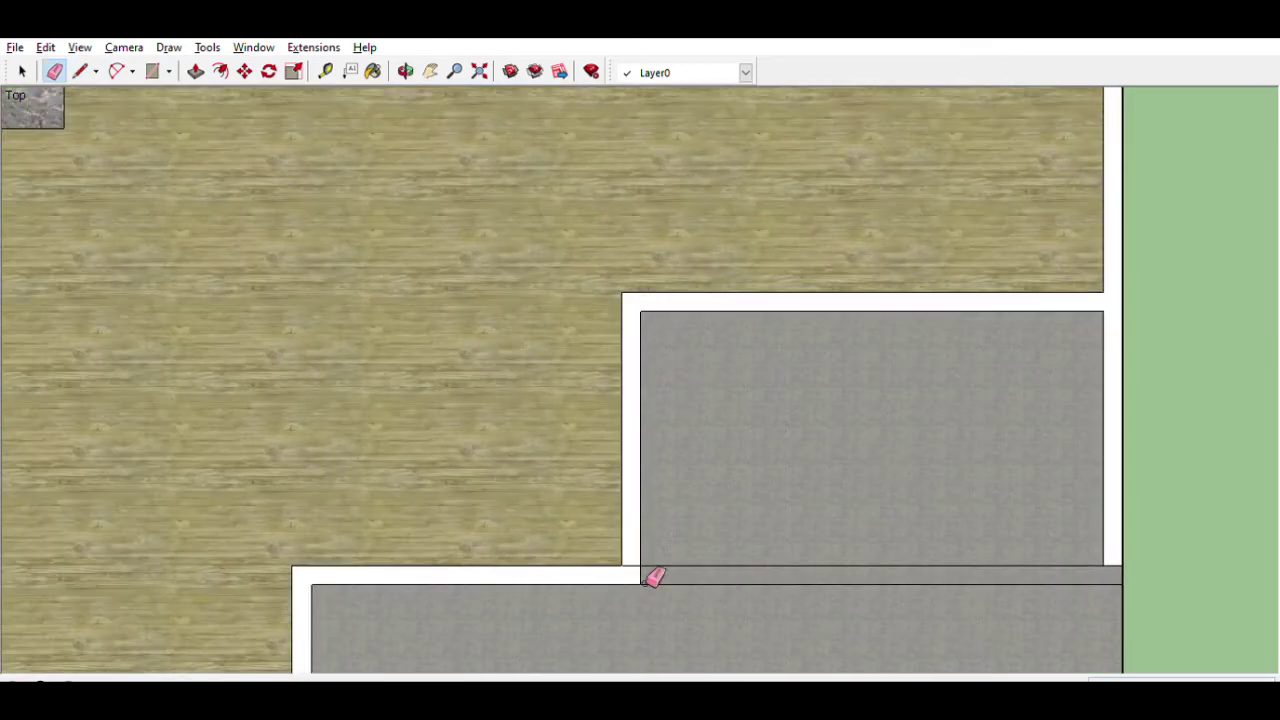
{"action": "left_click", "coordinate": [646, 576]}
{"action": "scroll", "coordinate": [486, 551], "scroll_direction": "down", "scroll_amount": 2}
{"action": "scroll", "coordinate": [529, 589], "scroll_direction": "up", "scroll_amount": 2}
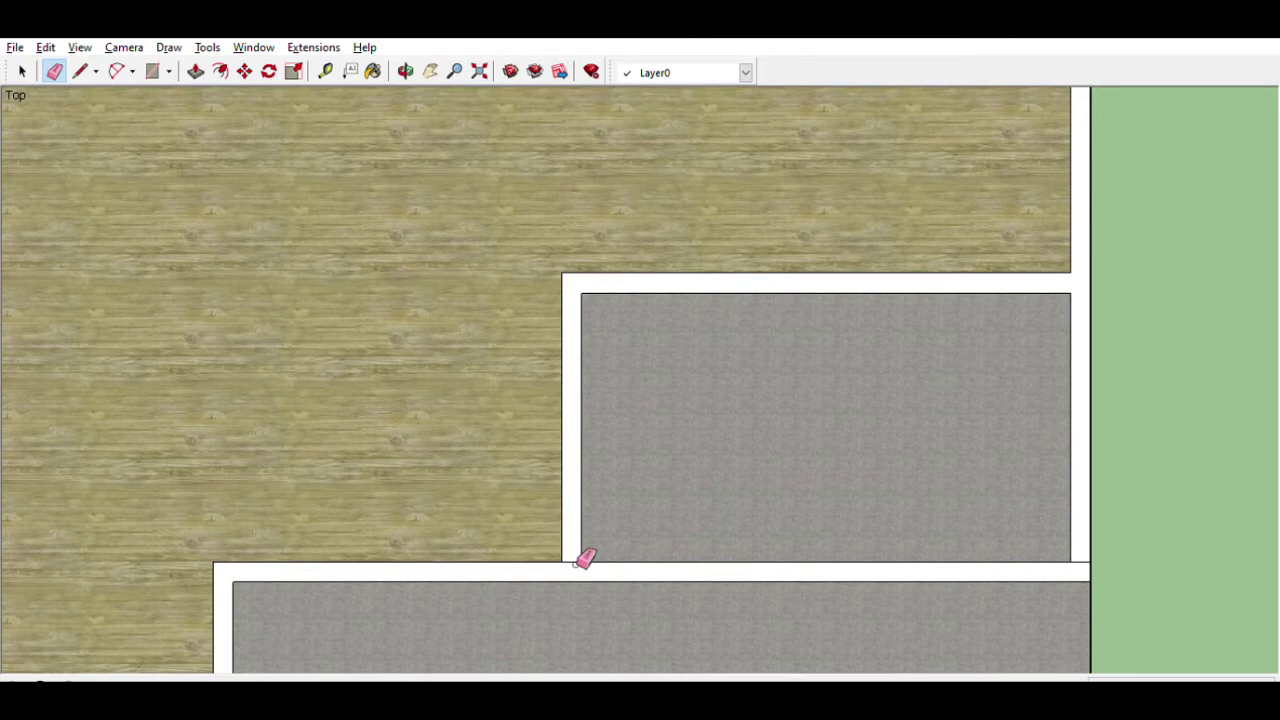
{"action": "scroll", "coordinate": [350, 523], "scroll_direction": "down", "scroll_amount": 2}
{"action": "scroll", "coordinate": [790, 540], "scroll_direction": "up", "scroll_amount": 2}
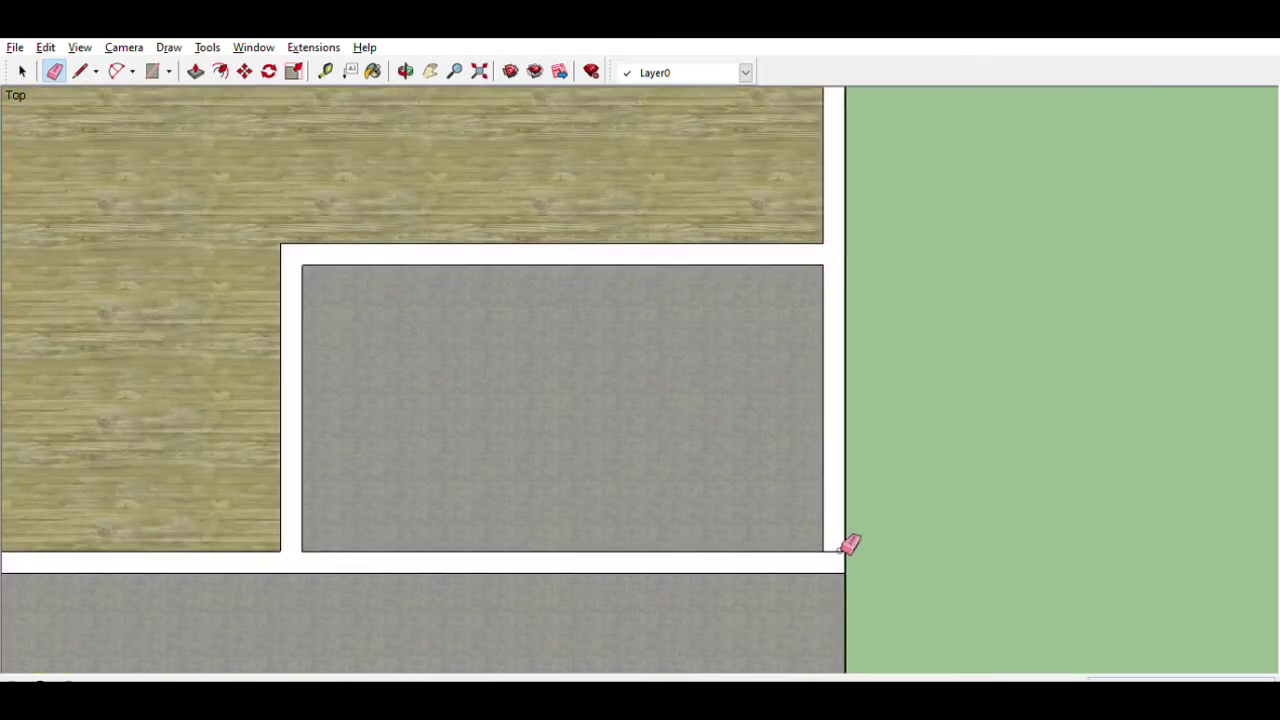
{"action": "scroll", "coordinate": [754, 520], "scroll_direction": "down", "scroll_amount": 2}
{"action": "scroll", "coordinate": [691, 560], "scroll_direction": "down", "scroll_amount": 3}
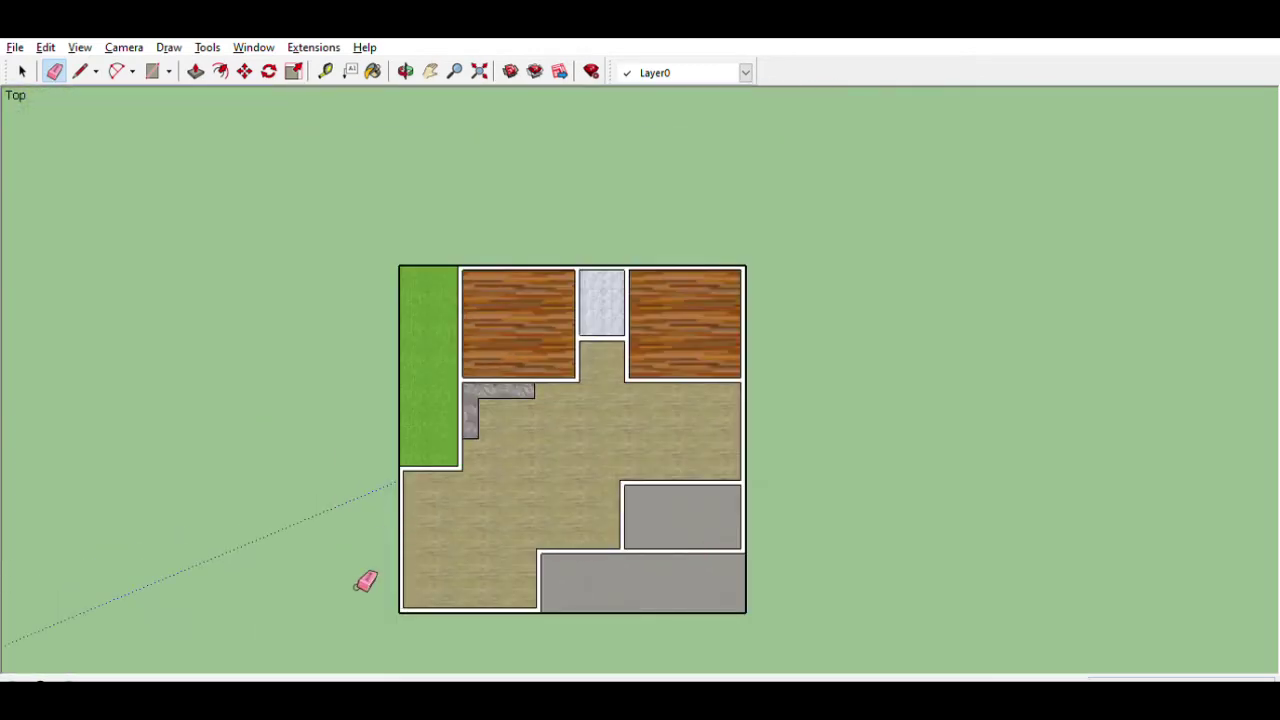
{"action": "scroll", "coordinate": [640, 228], "scroll_direction": "up", "scroll_amount": 1}
{"action": "scroll", "coordinate": [450, 250], "scroll_direction": "down", "scroll_amount": 2}
{"action": "scroll", "coordinate": [471, 260], "scroll_direction": "up", "scroll_amount": 2}
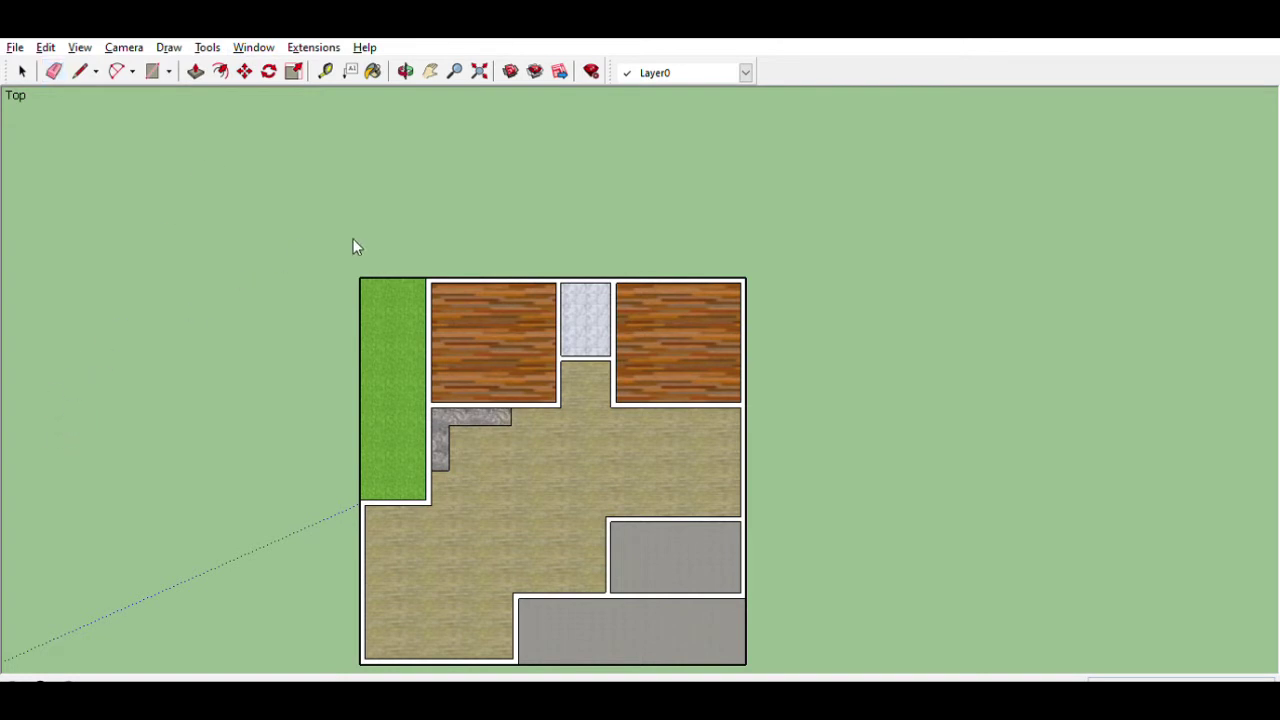
{"action": "scroll", "coordinate": [358, 250], "scroll_direction": "up", "scroll_amount": 2}
{"action": "scroll", "coordinate": [450, 275], "scroll_direction": "up", "scroll_amount": 2}
Step: Add 900cm dimensions across the top and down the right side of the plan
{"action": "left_click", "coordinate": [434, 262]}
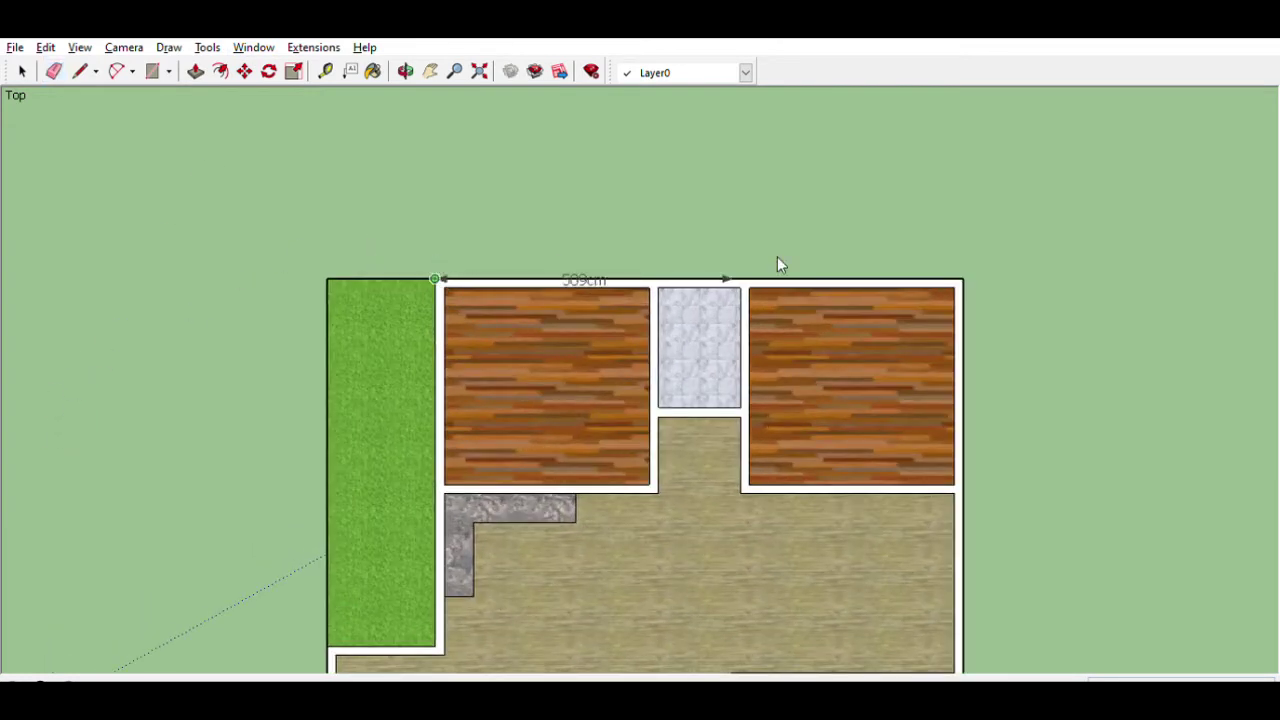
{"action": "left_click", "coordinate": [960, 277]}
{"action": "left_click", "coordinate": [614, 194]}
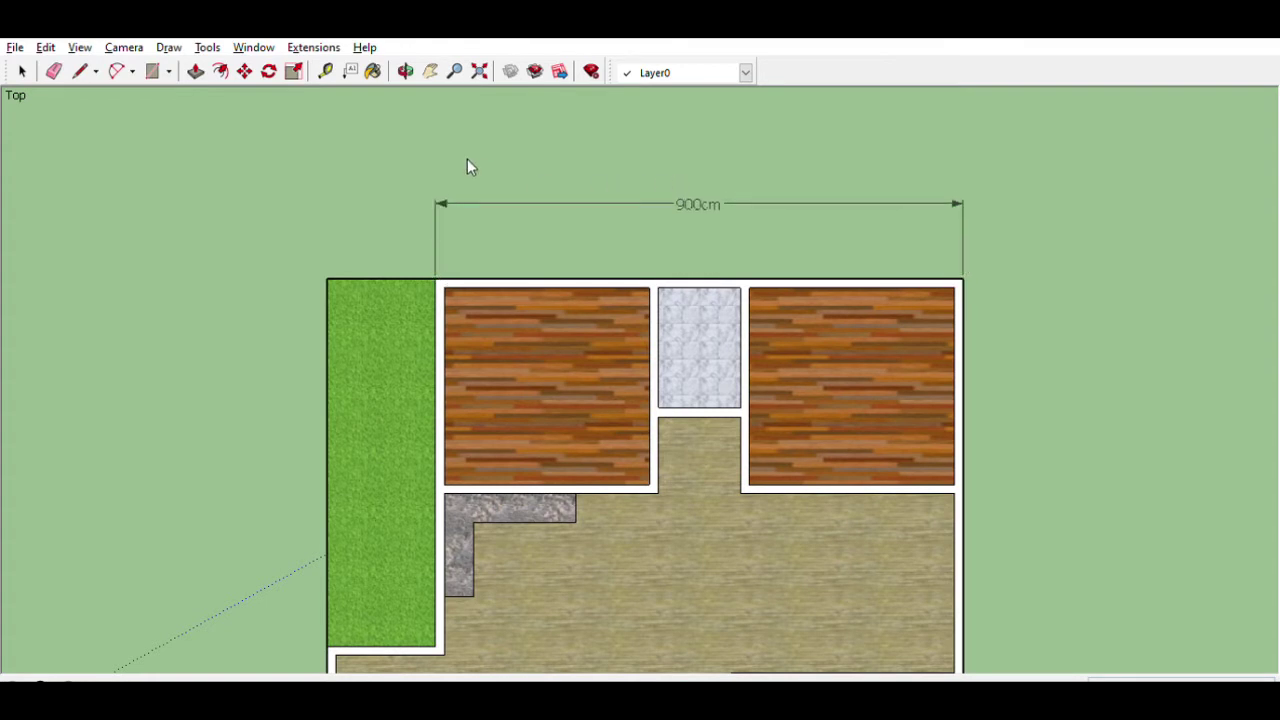
{"action": "scroll", "coordinate": [288, 268], "scroll_direction": "down", "scroll_amount": 2}
{"action": "scroll", "coordinate": [745, 299], "scroll_direction": "up", "scroll_amount": 1}
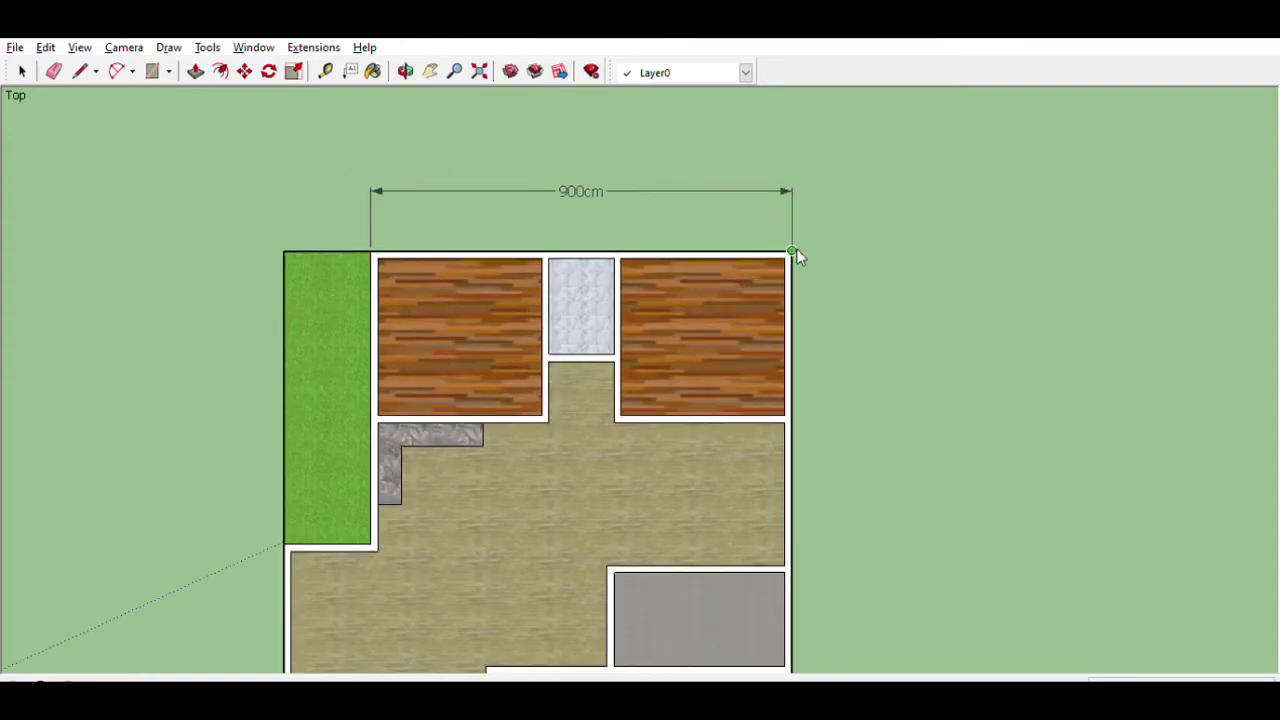
{"action": "left_click", "coordinate": [792, 245]}
{"action": "scroll", "coordinate": [790, 235], "scroll_direction": "down", "scroll_amount": 2}
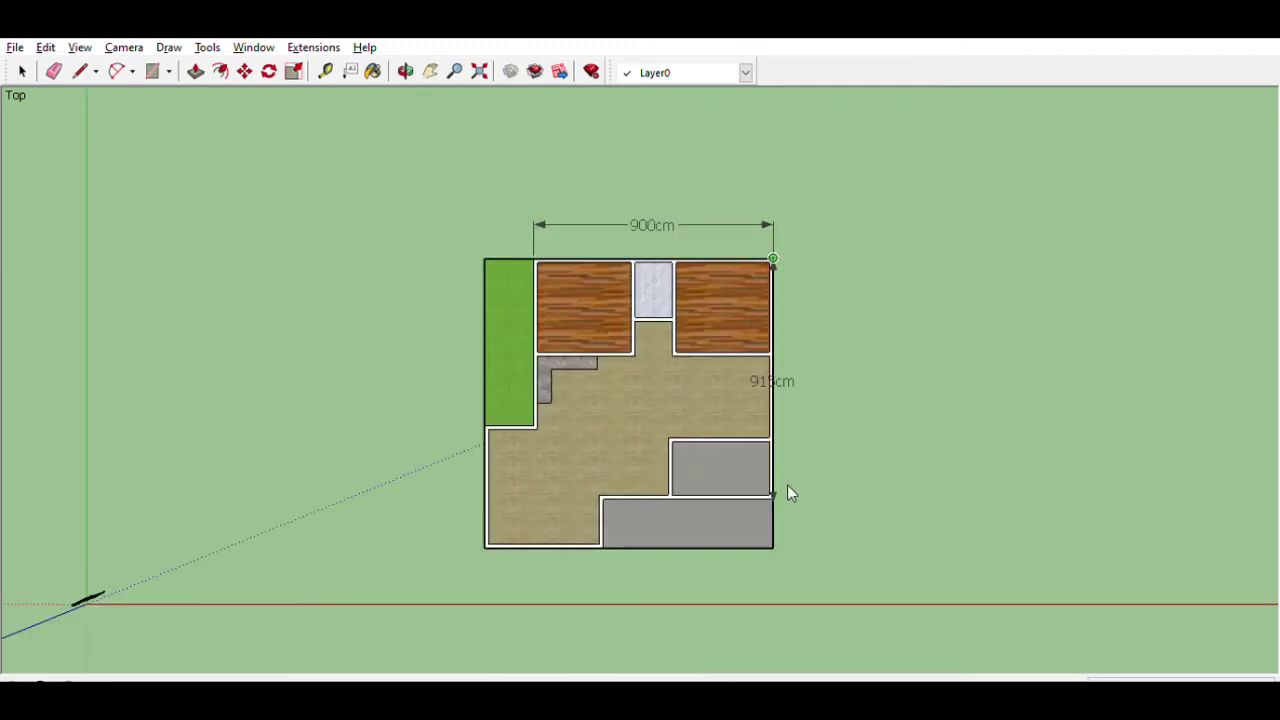
{"action": "scroll", "coordinate": [778, 495], "scroll_direction": "up", "scroll_amount": 2}
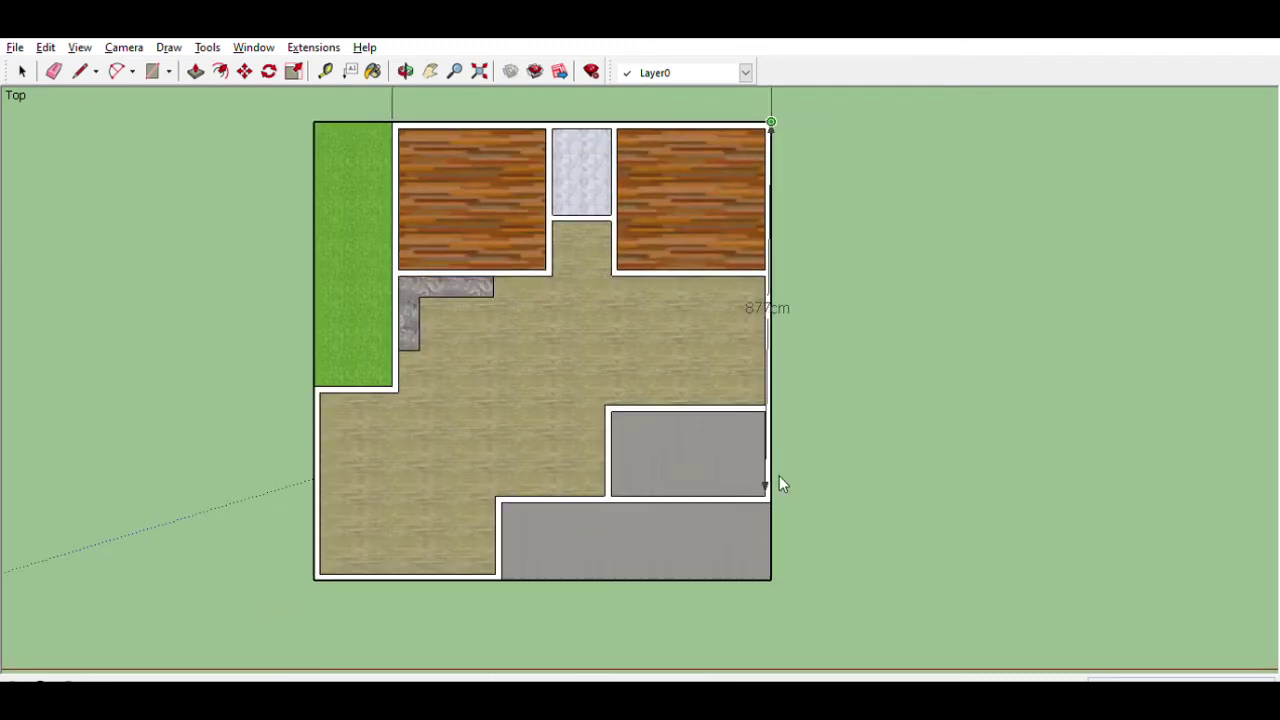
{"action": "scroll", "coordinate": [784, 497], "scroll_direction": "up", "scroll_amount": 2}
{"action": "left_click", "coordinate": [771, 486]}
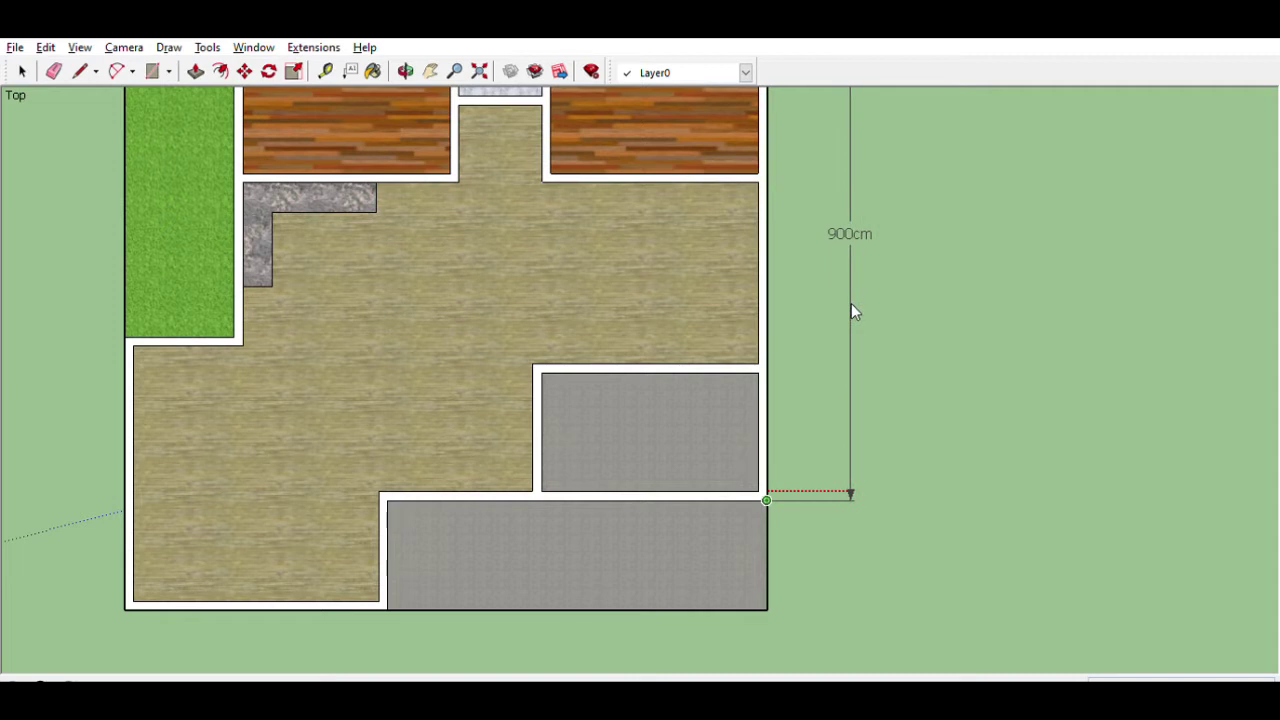
{"action": "left_click", "coordinate": [853, 286]}
{"action": "scroll", "coordinate": [786, 385], "scroll_direction": "down", "scroll_amount": 2}
{"action": "scroll", "coordinate": [786, 390], "scroll_direction": "down", "scroll_amount": 2}
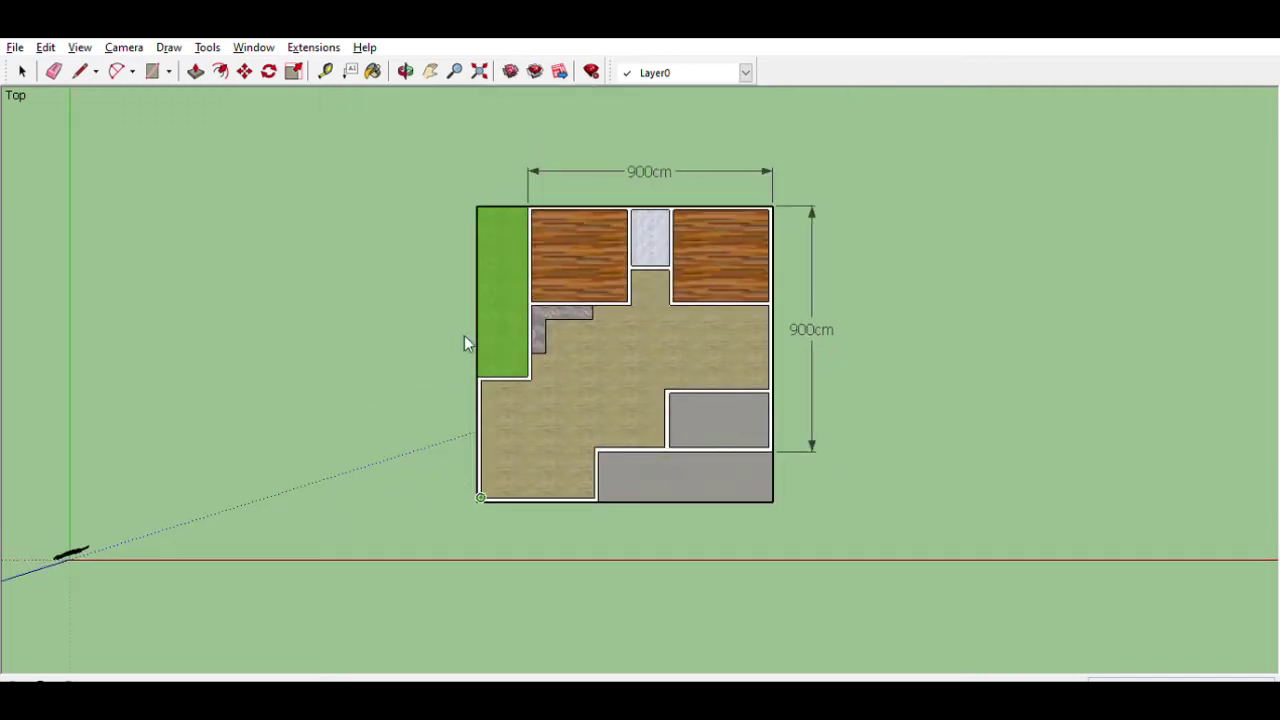
{"action": "scroll", "coordinate": [770, 484], "scroll_direction": "up", "scroll_amount": 2}
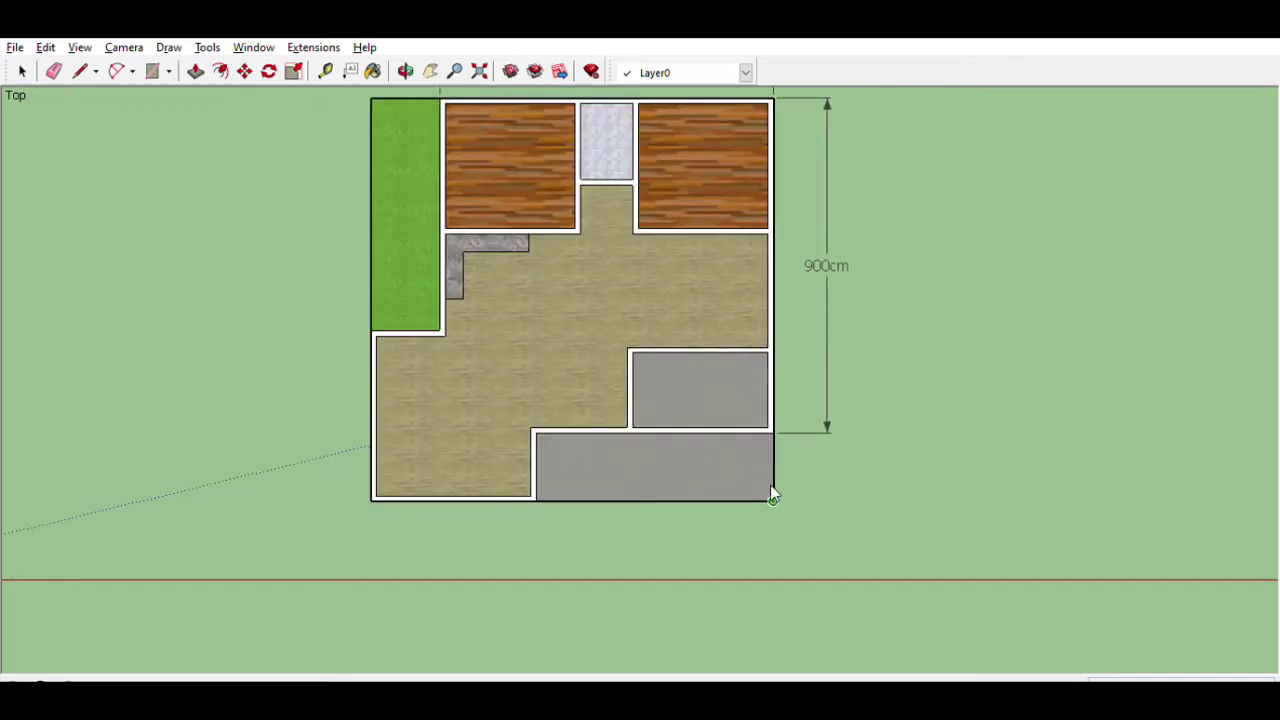
{"action": "scroll", "coordinate": [770, 484], "scroll_direction": "up", "scroll_amount": 1}
Step: Dimension the 185cm bottom strip along the plan's right side
{"action": "left_click", "coordinate": [772, 499]}
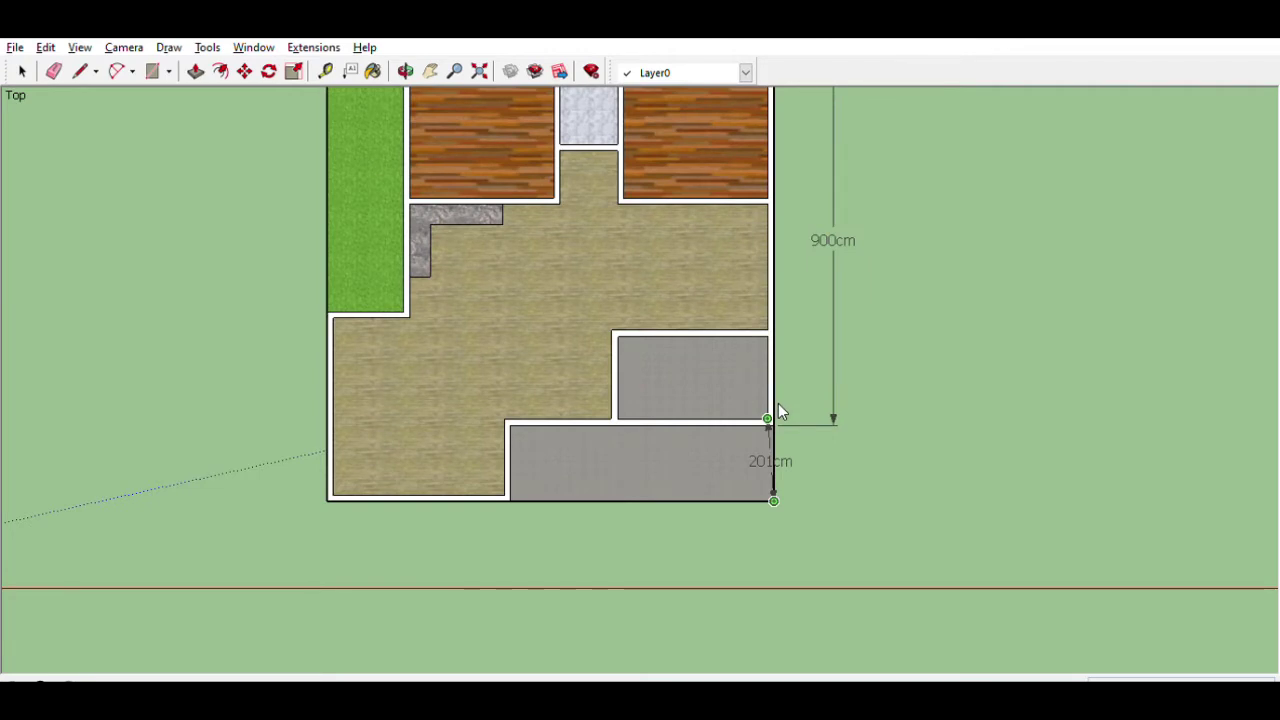
{"action": "scroll", "coordinate": [781, 412], "scroll_direction": "up", "scroll_amount": 2}
{"action": "scroll", "coordinate": [778, 410], "scroll_direction": "up", "scroll_amount": 2}
{"action": "left_click", "coordinate": [775, 425]}
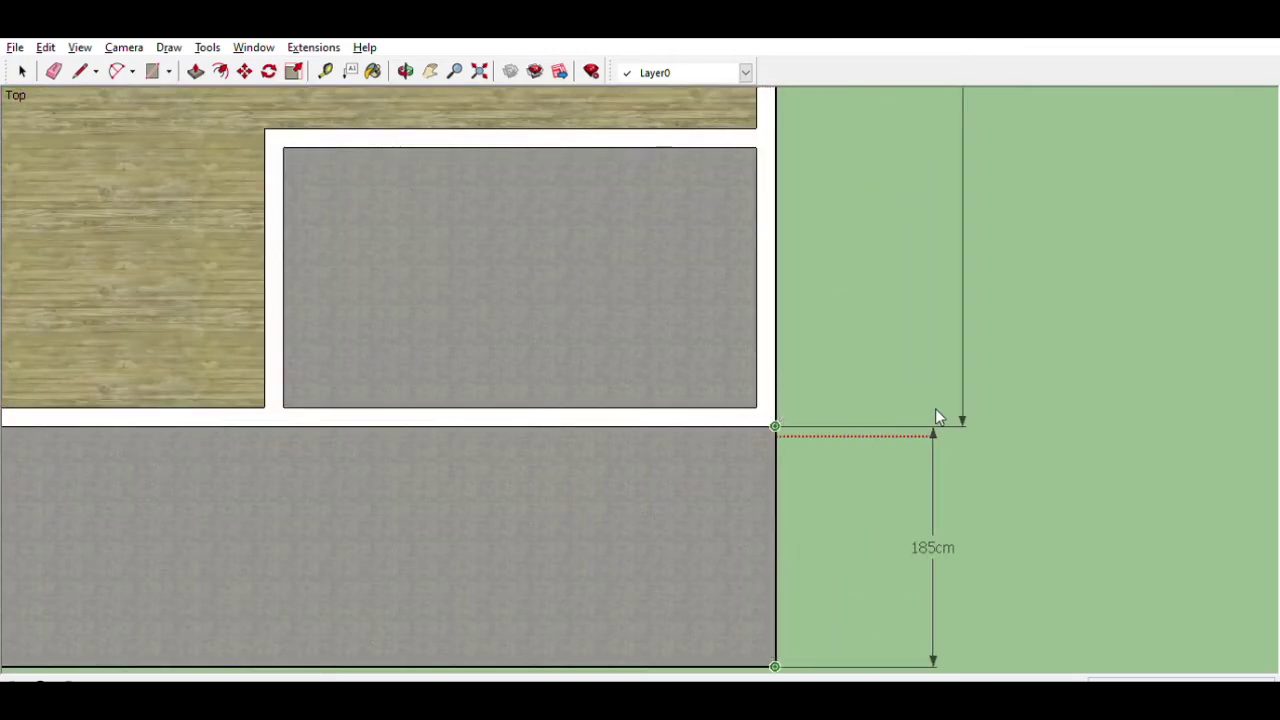
{"action": "left_click", "coordinate": [963, 421]}
{"action": "scroll", "coordinate": [748, 420], "scroll_direction": "down", "scroll_amount": 2}
{"action": "scroll", "coordinate": [750, 418], "scroll_direction": "down", "scroll_amount": 3}
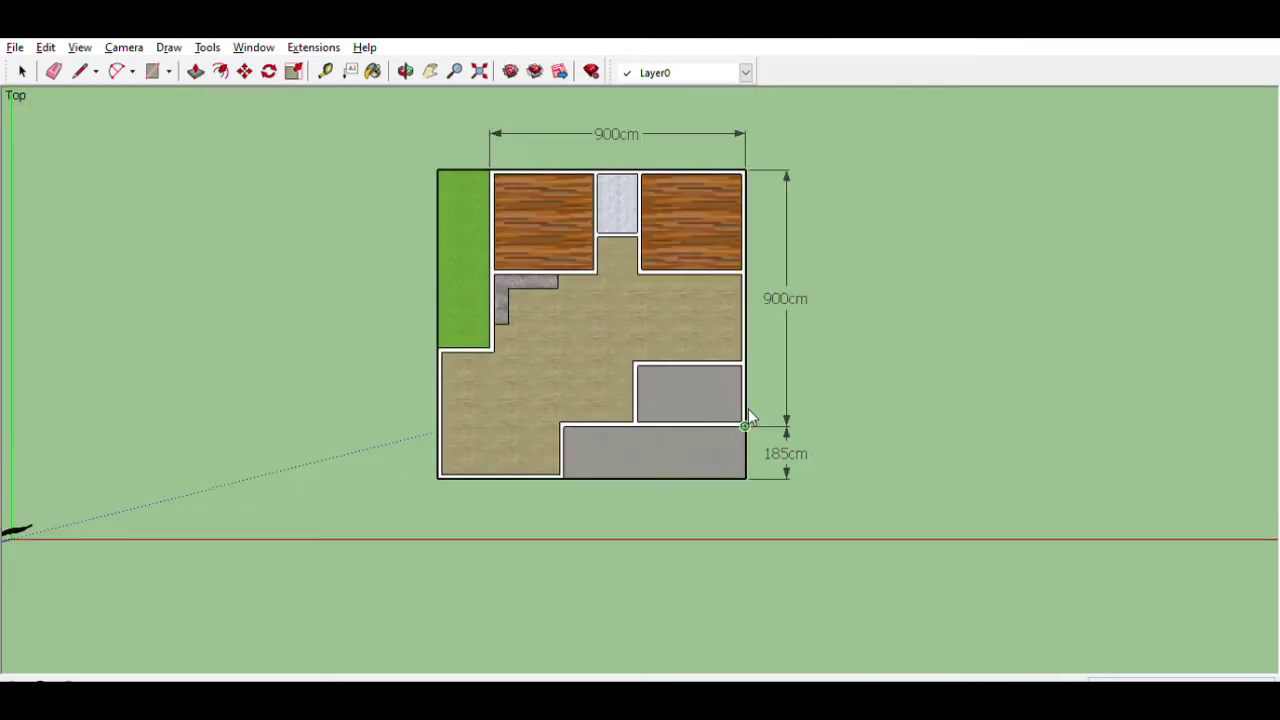
{"action": "scroll", "coordinate": [506, 140], "scroll_direction": "up", "scroll_amount": 3}
{"action": "scroll", "coordinate": [500, 165], "scroll_direction": "up", "scroll_amount": 1}
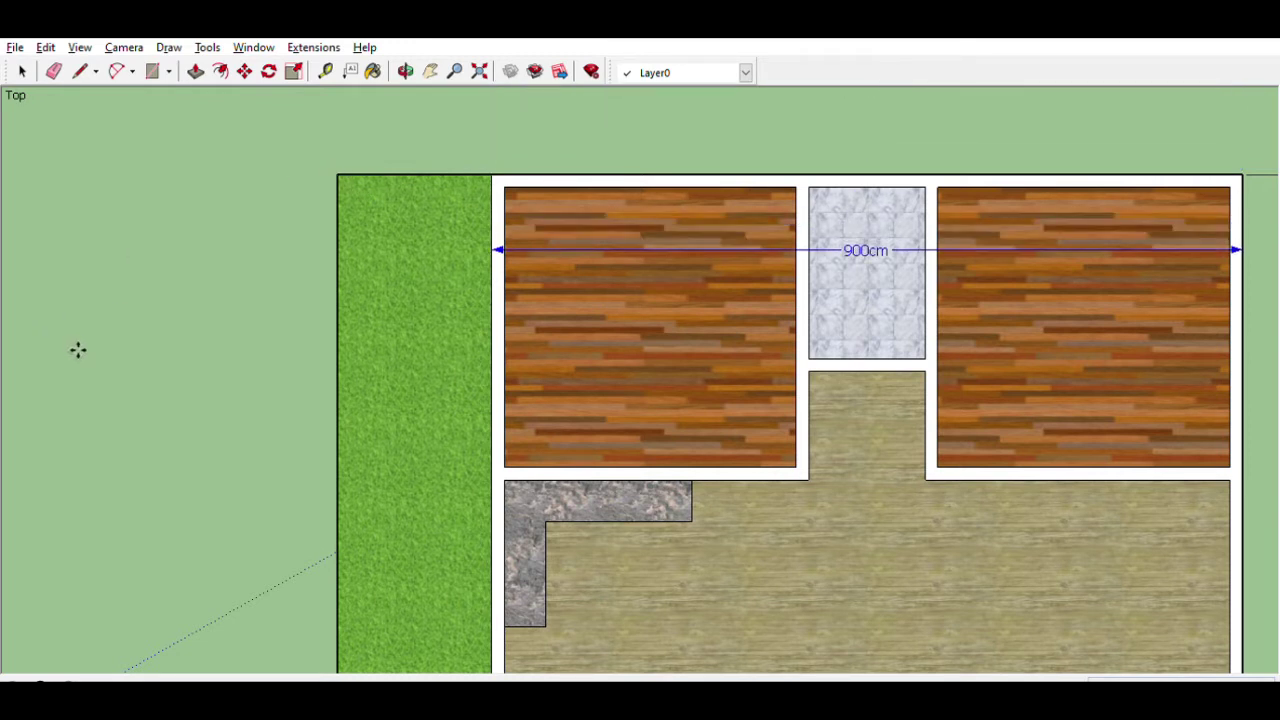
Step: Reposition the top 900cm dimension and add a 185cm dimension above the green strip
{"action": "left_click", "coordinate": [286, 206]}
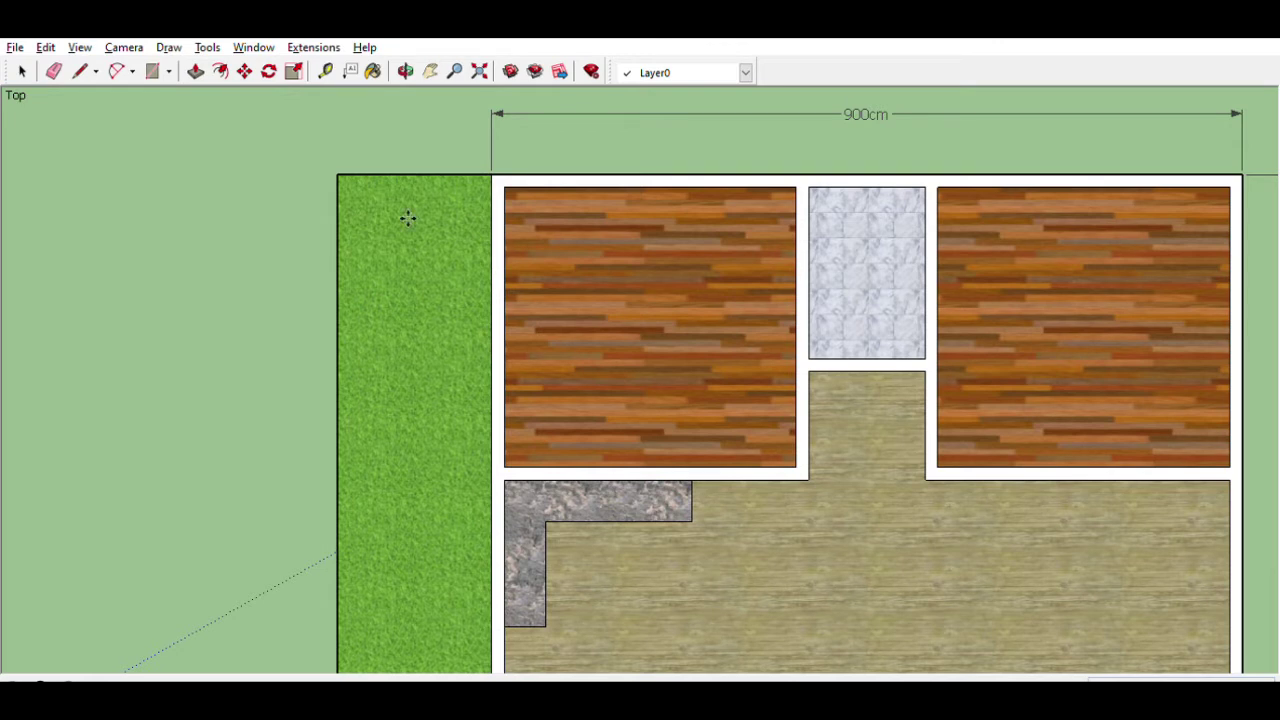
{"action": "left_click", "coordinate": [340, 160]}
{"action": "left_click", "coordinate": [490, 172]}
{"action": "left_click", "coordinate": [490, 106]}
{"action": "scroll", "coordinate": [396, 170], "scroll_direction": "down", "scroll_amount": 2}
{"action": "scroll", "coordinate": [430, 230], "scroll_direction": "down", "scroll_amount": 2}
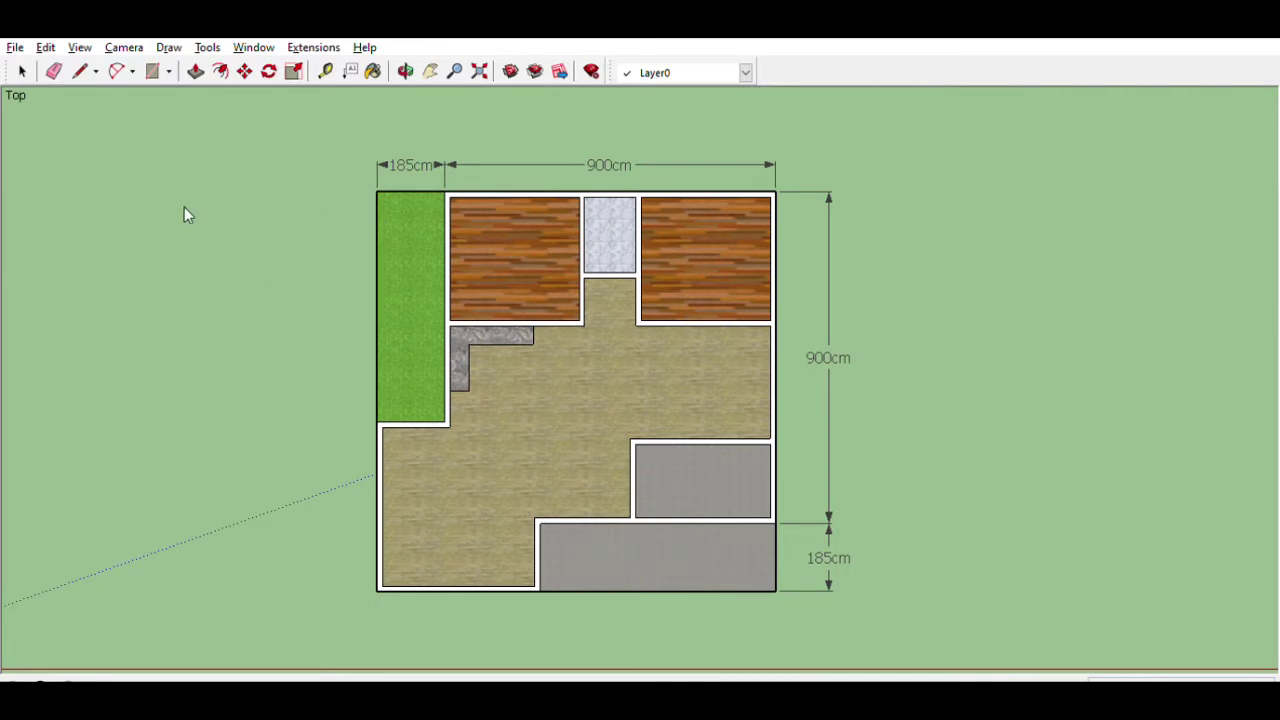
{"action": "scroll", "coordinate": [200, 240], "scroll_direction": "up", "scroll_amount": 1}
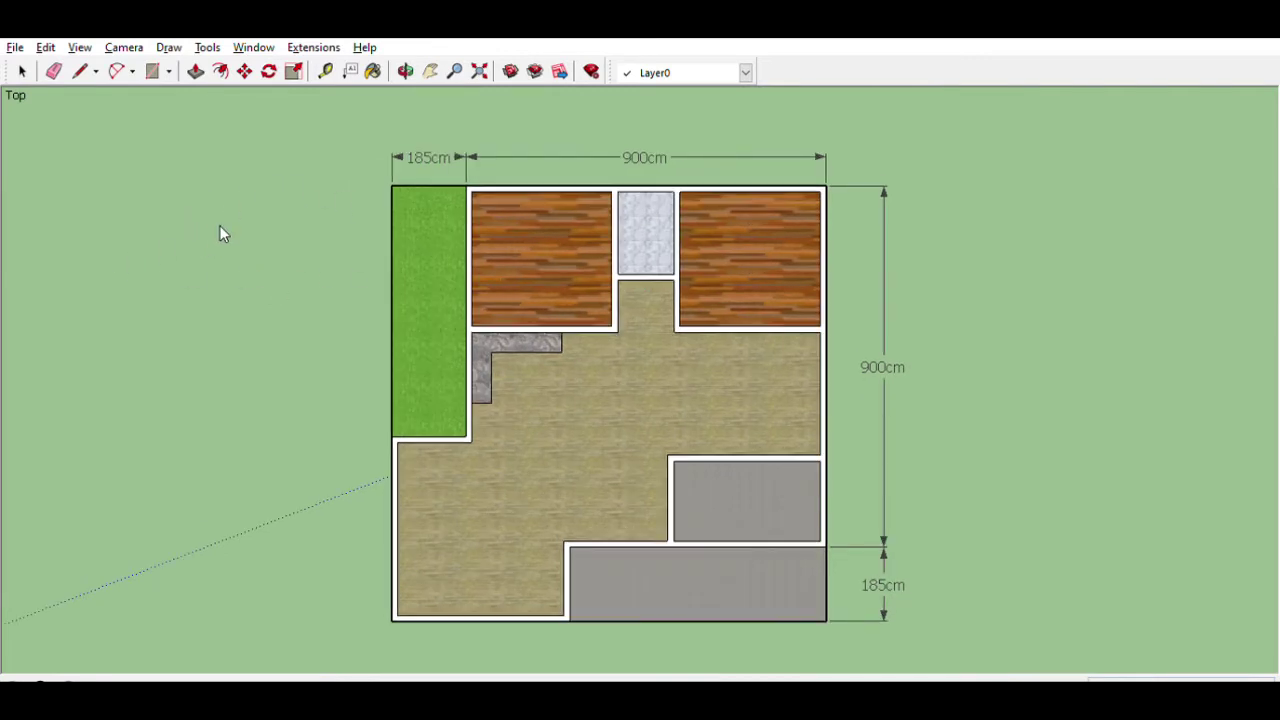
{"action": "scroll", "coordinate": [230, 300], "scroll_direction": "down", "scroll_amount": 2}
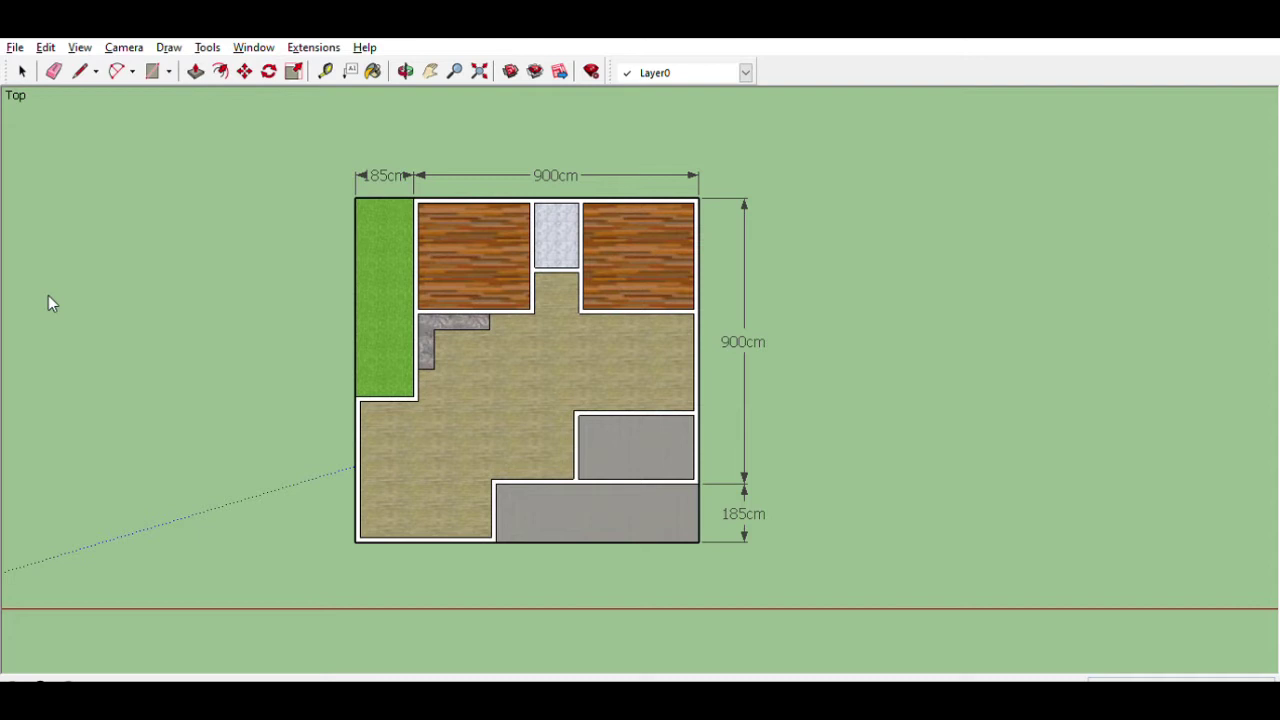
{"action": "left_click", "coordinate": [22, 71]}
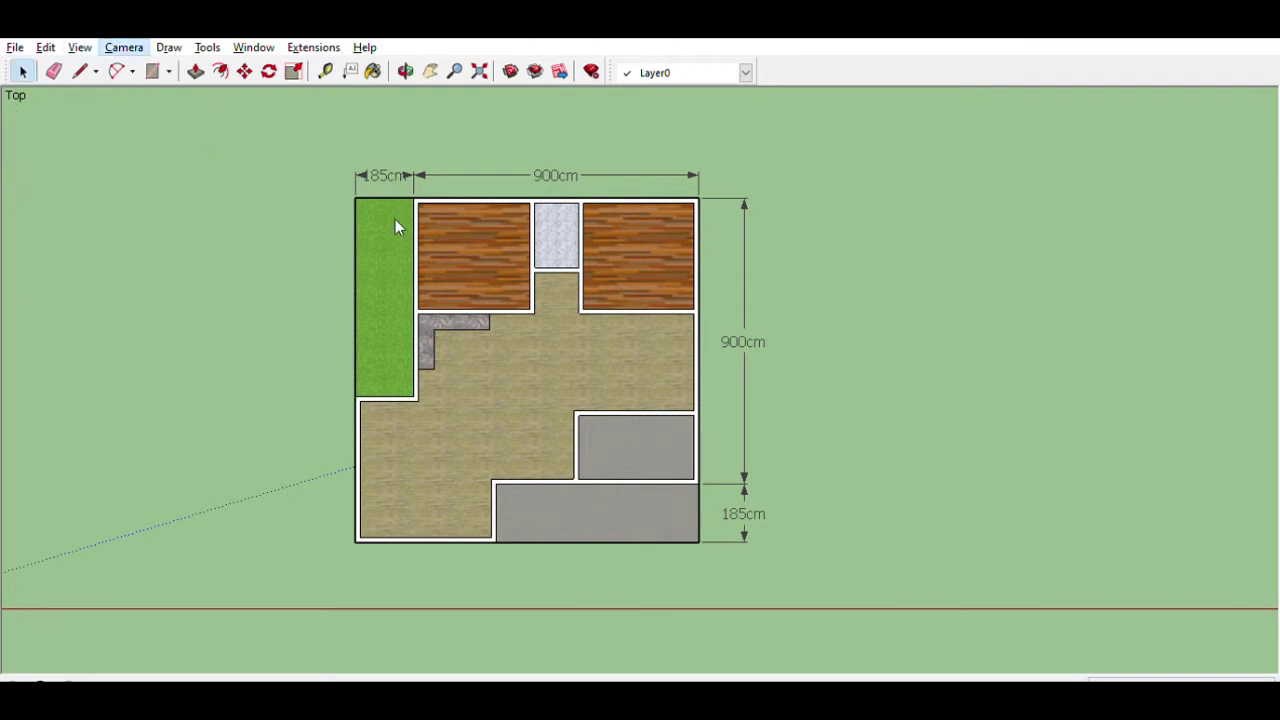
Step: Push/Pull the white wall outlines up into full-height walls around every room
{"action": "scroll", "coordinate": [683, 289], "scroll_direction": "up", "scroll_amount": 2}
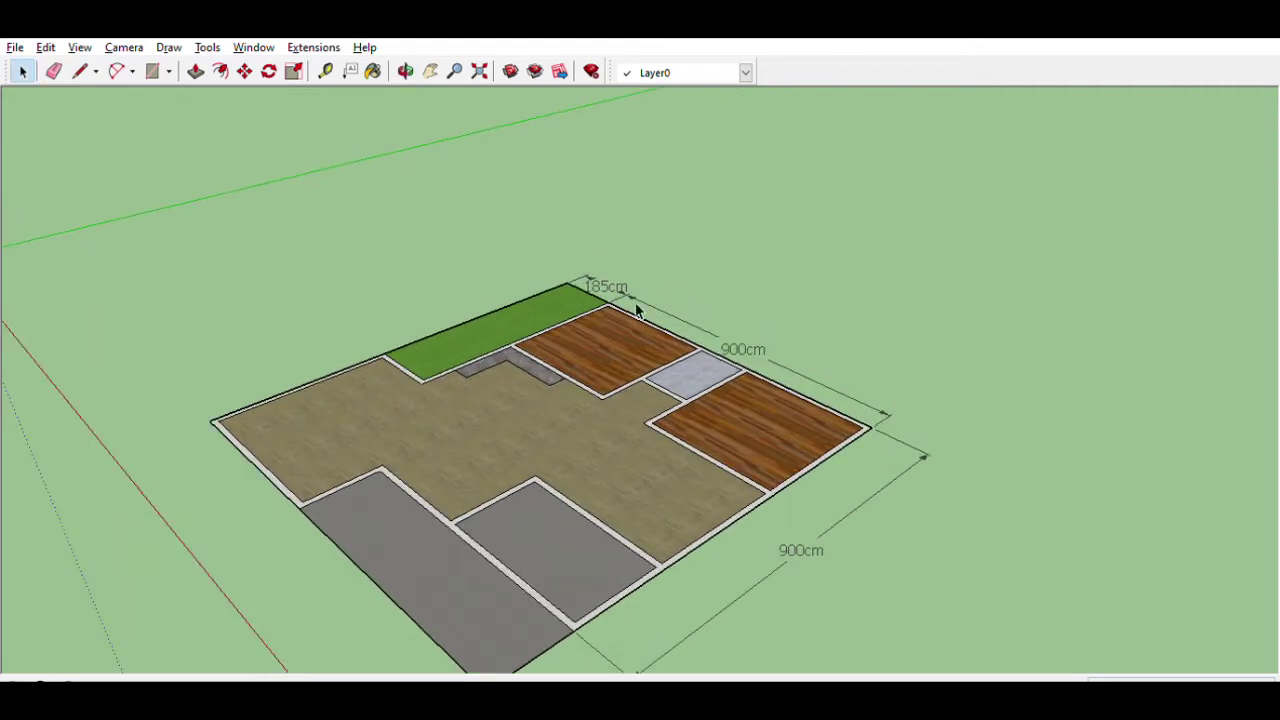
{"action": "scroll", "coordinate": [634, 250], "scroll_direction": "up", "scroll_amount": 2}
{"action": "scroll", "coordinate": [640, 255], "scroll_direction": "down", "scroll_amount": 2}
{"action": "scroll", "coordinate": [600, 320], "scroll_direction": "down", "scroll_amount": 3}
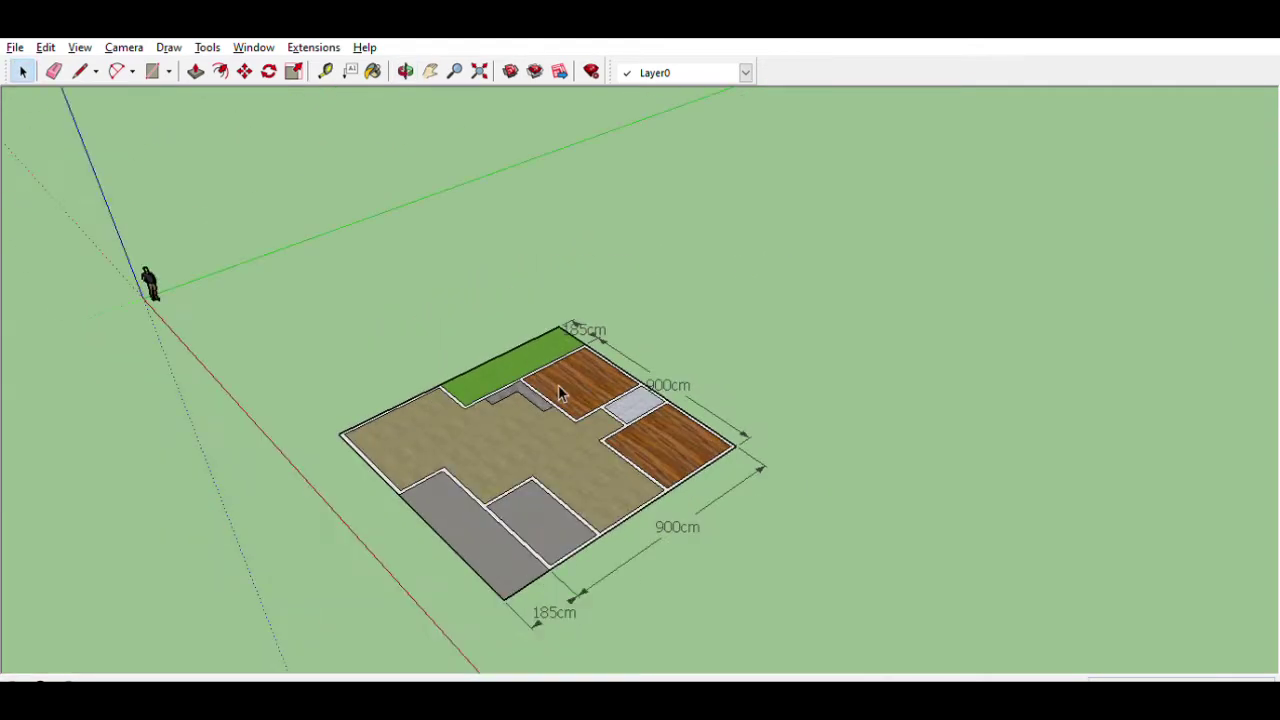
{"action": "scroll", "coordinate": [697, 435], "scroll_direction": "up", "scroll_amount": 2}
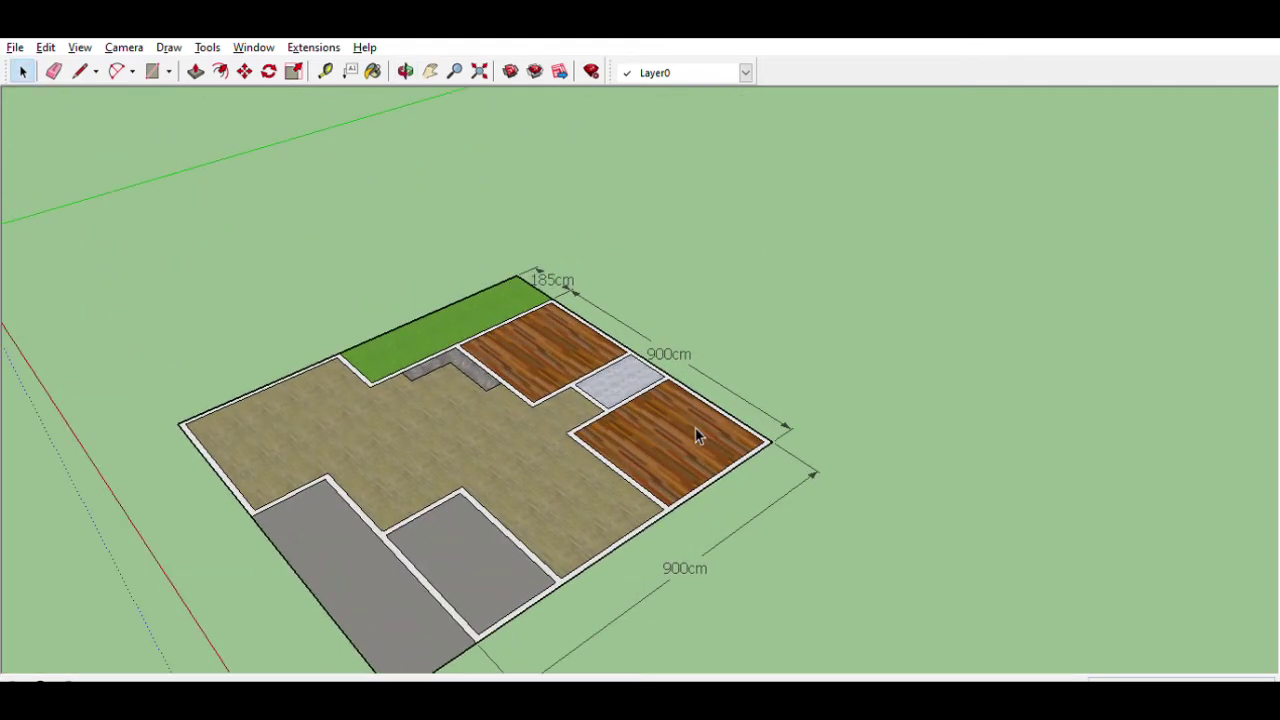
{"action": "key", "text": "p"}
{"action": "scroll", "coordinate": [300, 363], "scroll_direction": "up", "scroll_amount": 2}
{"action": "scroll", "coordinate": [329, 368], "scroll_direction": "up", "scroll_amount": 2}
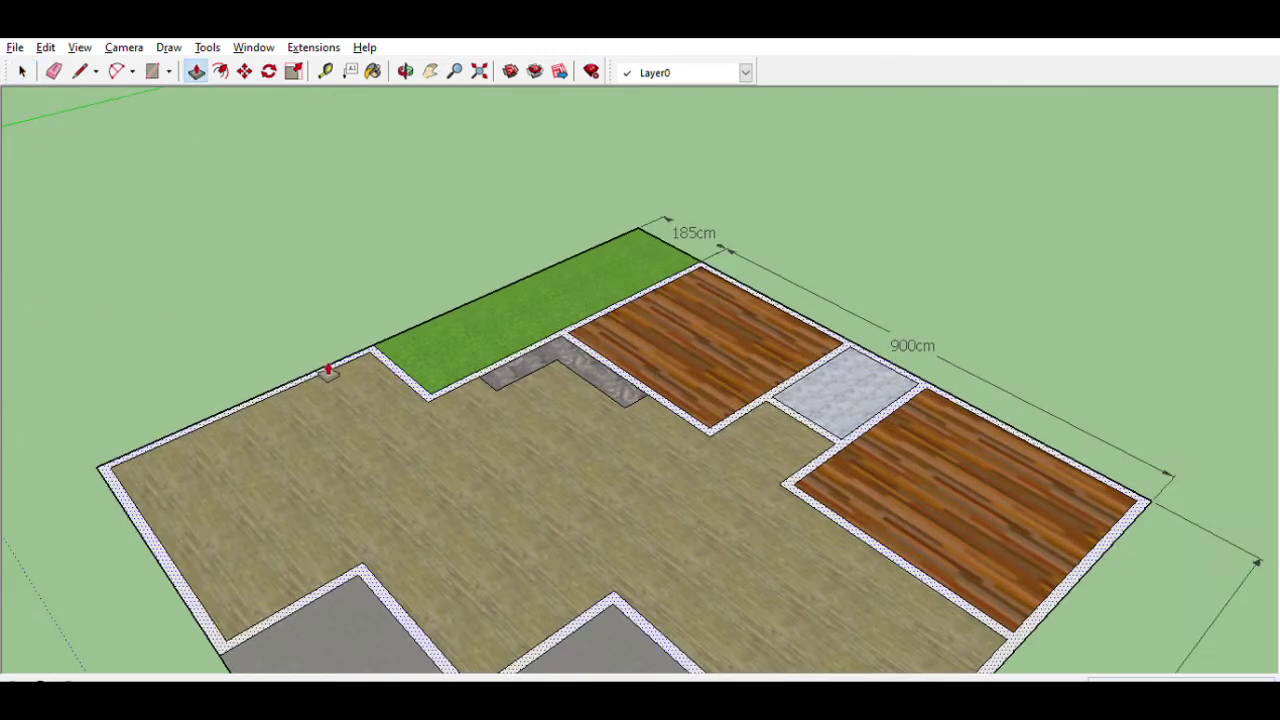
{"action": "left_click_drag", "start_coordinate": [329, 368], "coordinate": [362, 320]}
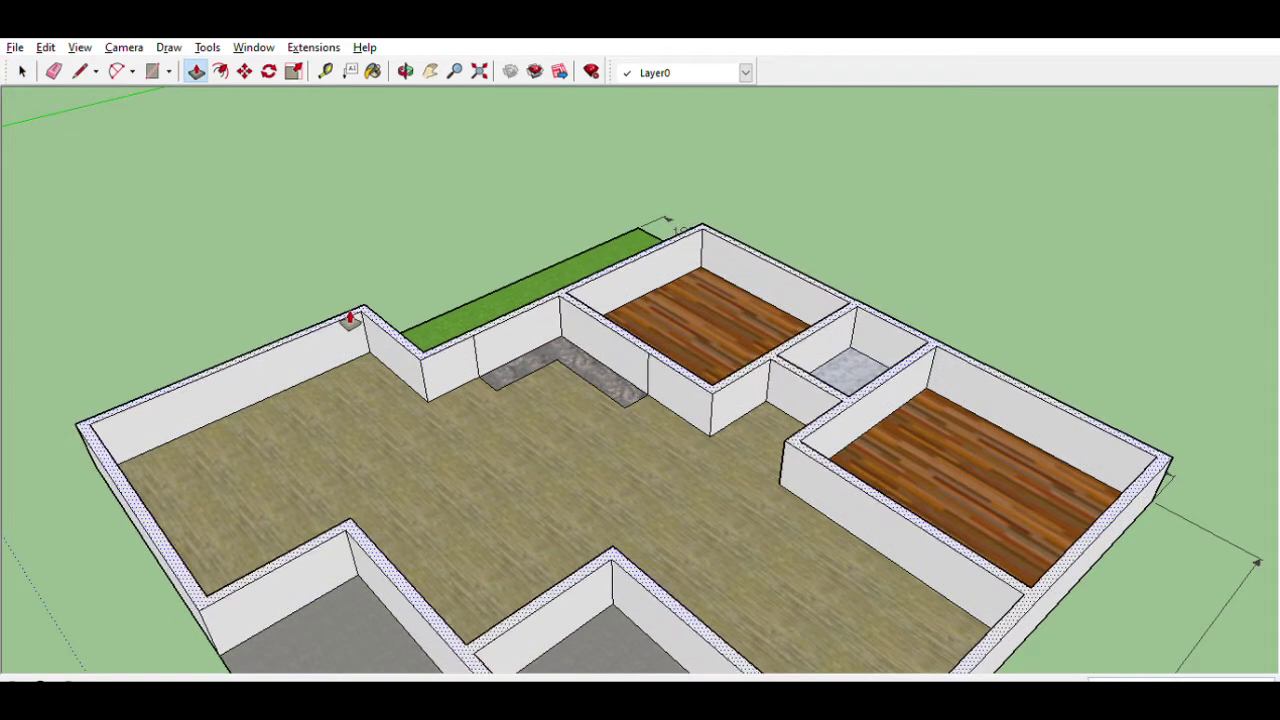
{"action": "double_click", "coordinate": [367, 322]}
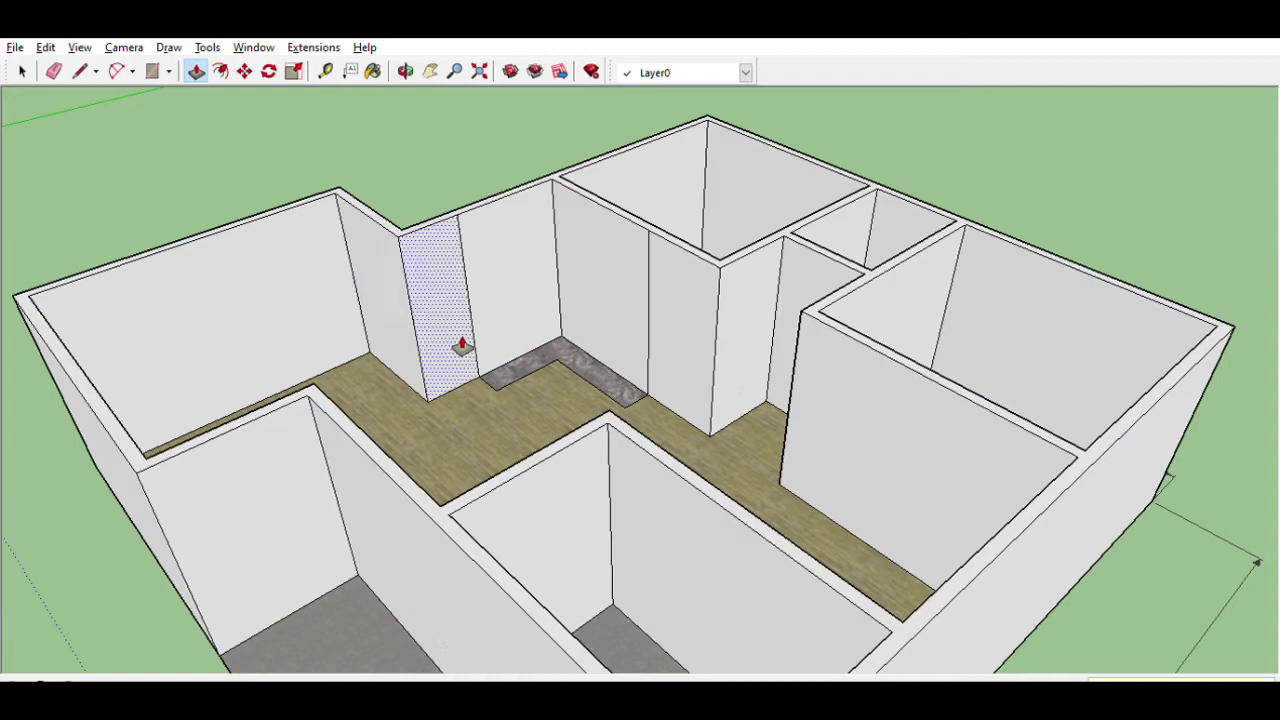
Step: Erase the two leftover vertical edges on the walls
{"action": "left_click", "coordinate": [54, 71]}
{"action": "left_click", "coordinate": [463, 296]}
{"action": "scroll", "coordinate": [766, 240], "scroll_direction": "down", "scroll_amount": 5}
{"action": "mouse_move", "coordinate": [626, 362]}
{"action": "middle_mouse_down"}
{"action": "mouse_move", "coordinate": [786, 432]}
{"action": "mouse_move", "coordinate": [762, 277]}
{"action": "mouse_move", "coordinate": [523, 366]}
{"action": "middle_mouse_up"}
{"action": "scroll", "coordinate": [491, 406], "scroll_direction": "down", "scroll_amount": 3}
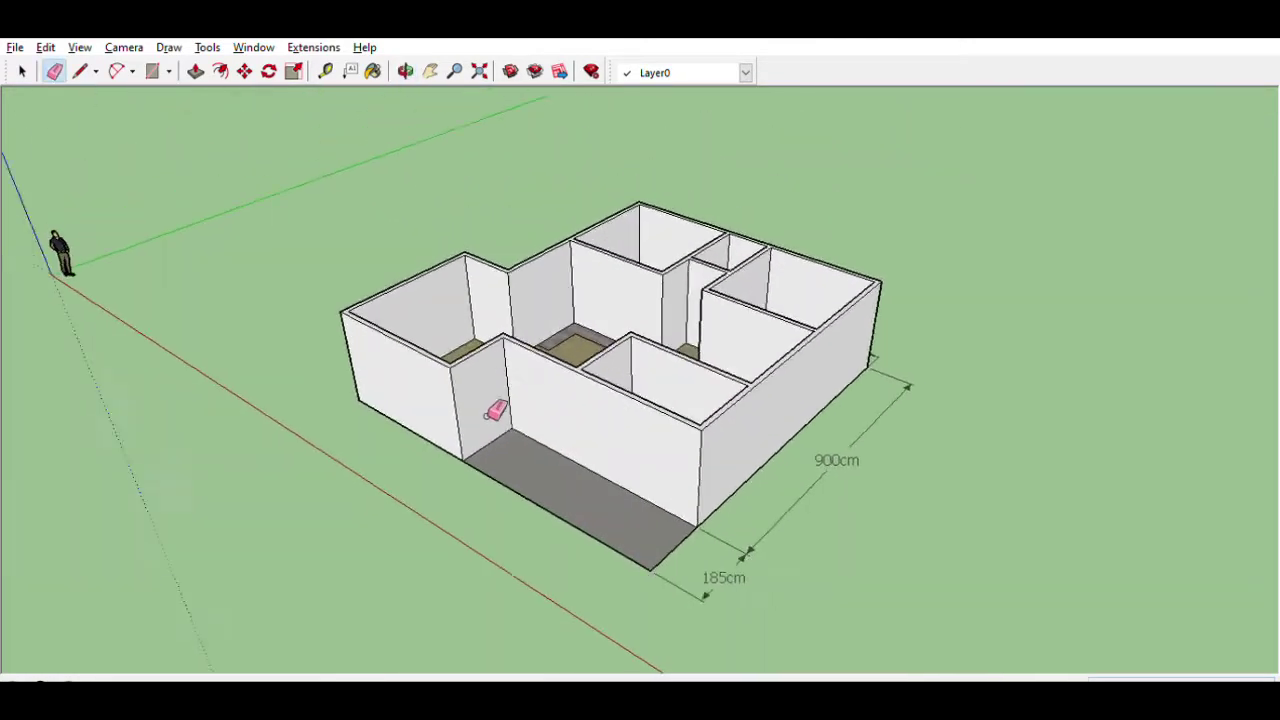
{"action": "middle_click_drag", "start_coordinate": [491, 406], "coordinate": [560, 443]}
{"action": "scroll", "coordinate": [499, 416], "scroll_direction": "up", "scroll_amount": 5}
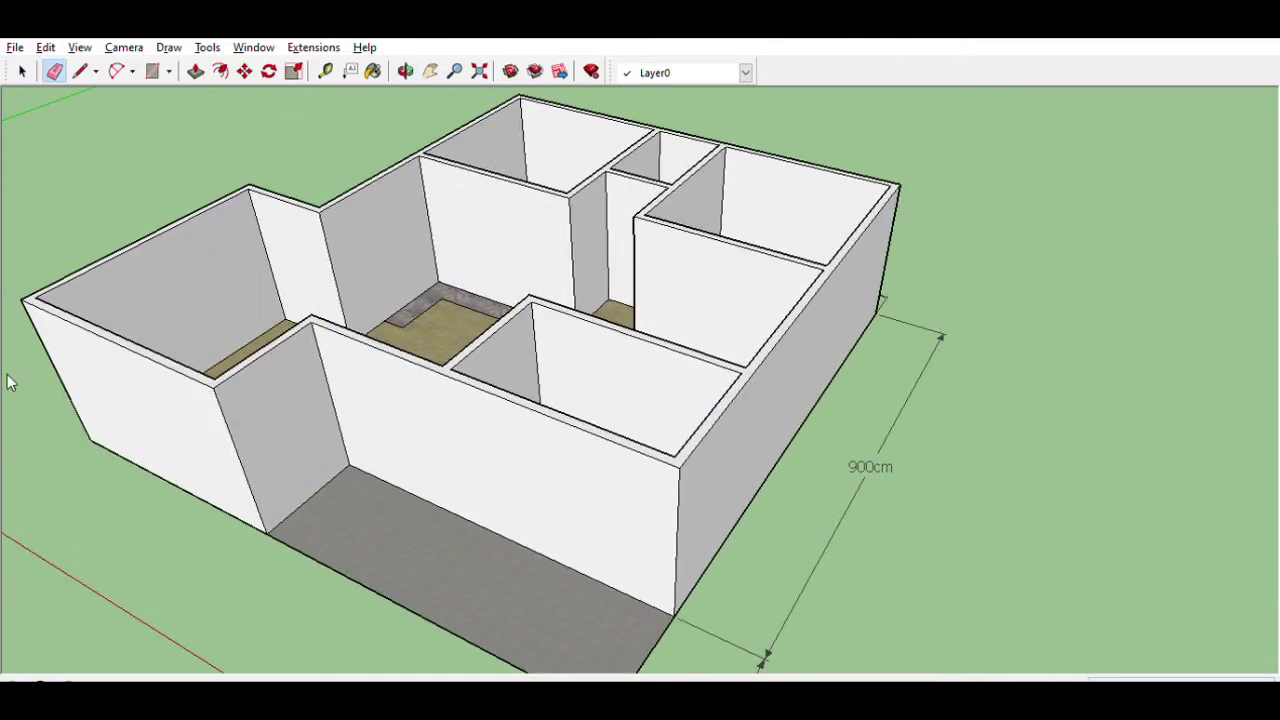
{"action": "scroll", "coordinate": [594, 380], "scroll_direction": "up", "scroll_amount": 2}
Step: Place Tape Measure guide lines across the front wall and along its corner
{"action": "key", "text": "t"}
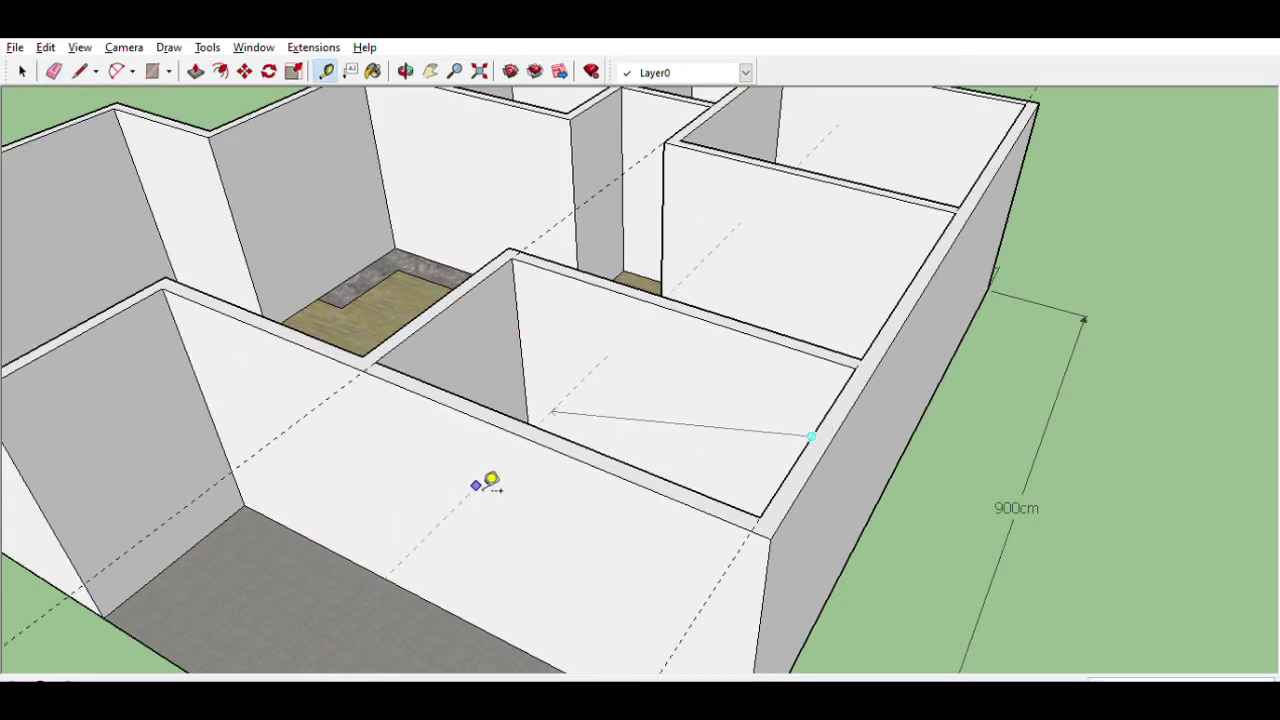
{"action": "left_click", "coordinate": [569, 456]}
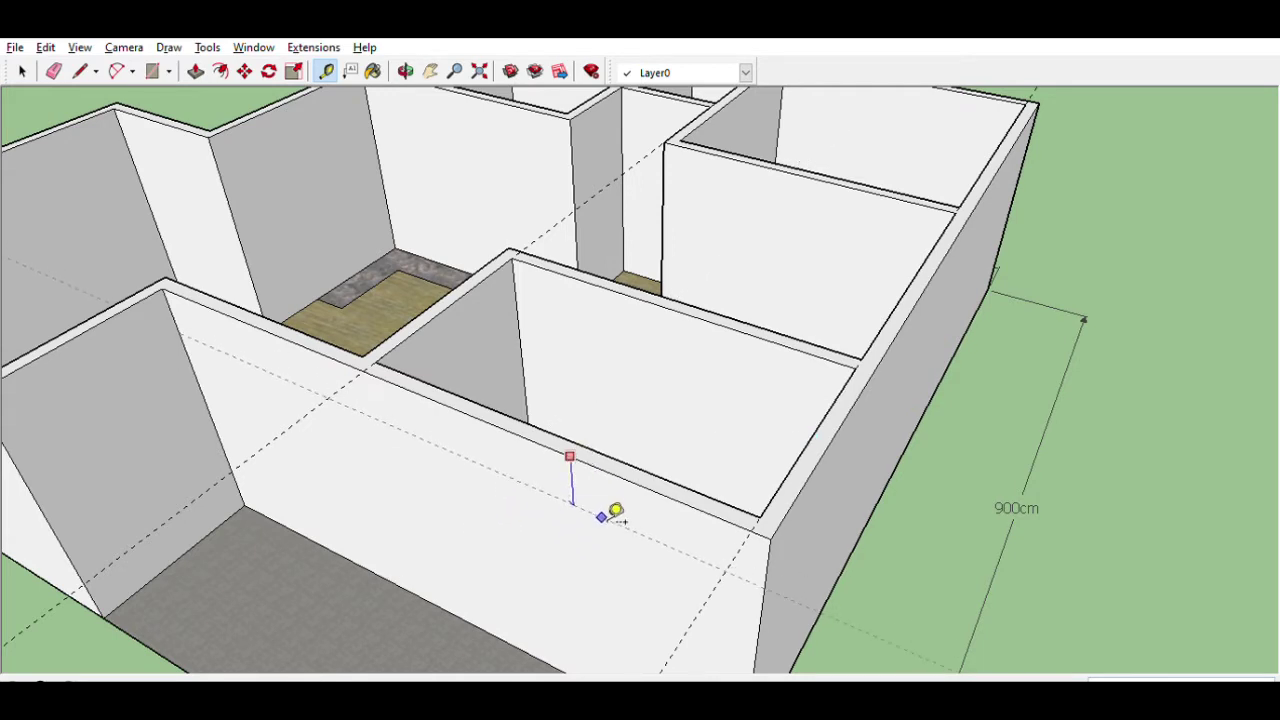
{"action": "left_click", "coordinate": [604, 518]}
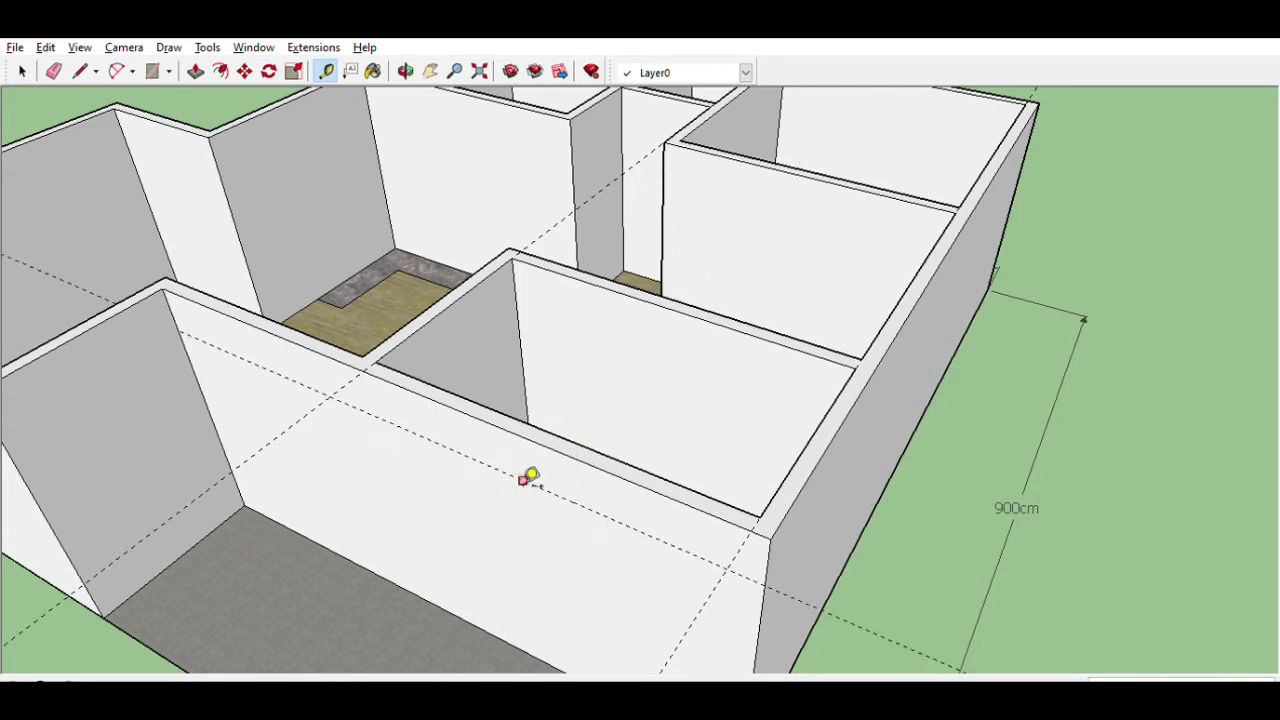
{"action": "left_click", "coordinate": [173, 316]}
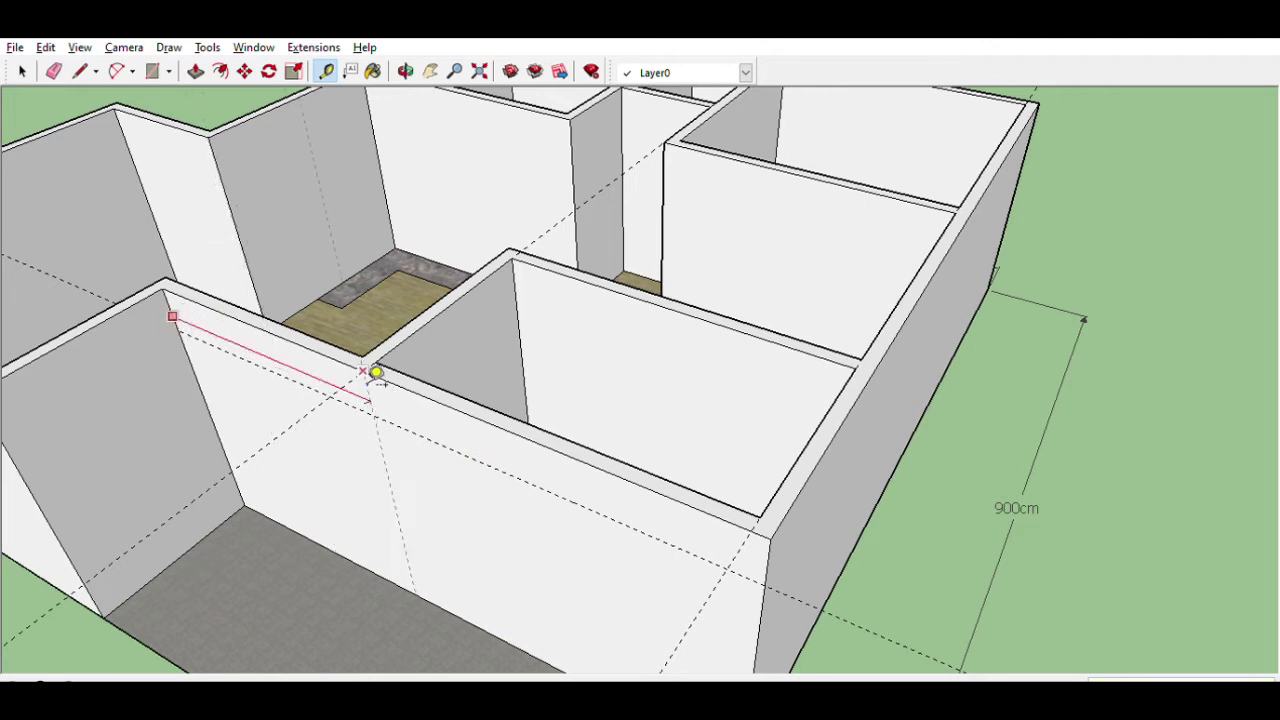
{"action": "left_click", "coordinate": [376, 369]}
{"action": "scroll", "coordinate": [726, 557], "scroll_direction": "up", "scroll_amount": 1}
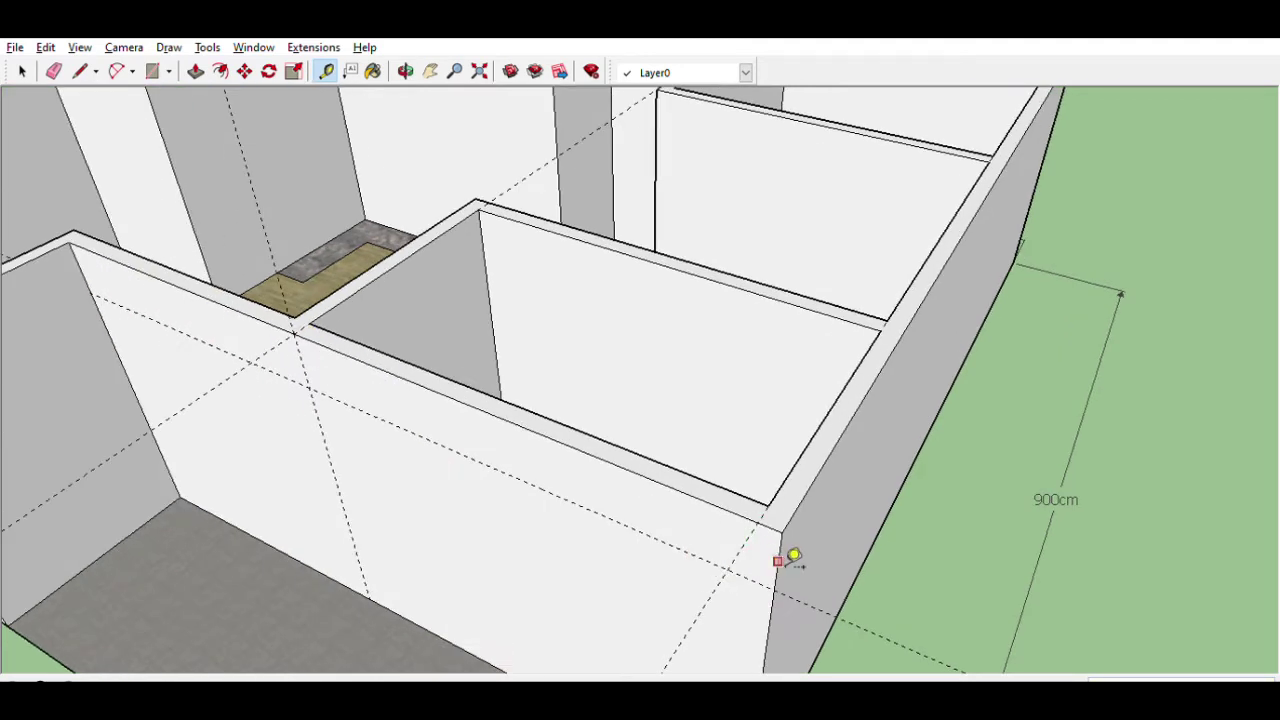
{"action": "double_click", "coordinate": [766, 514]}
Step: Draw a wide door rectangle from the floor corner up to the guide
{"action": "key", "text": "b"}
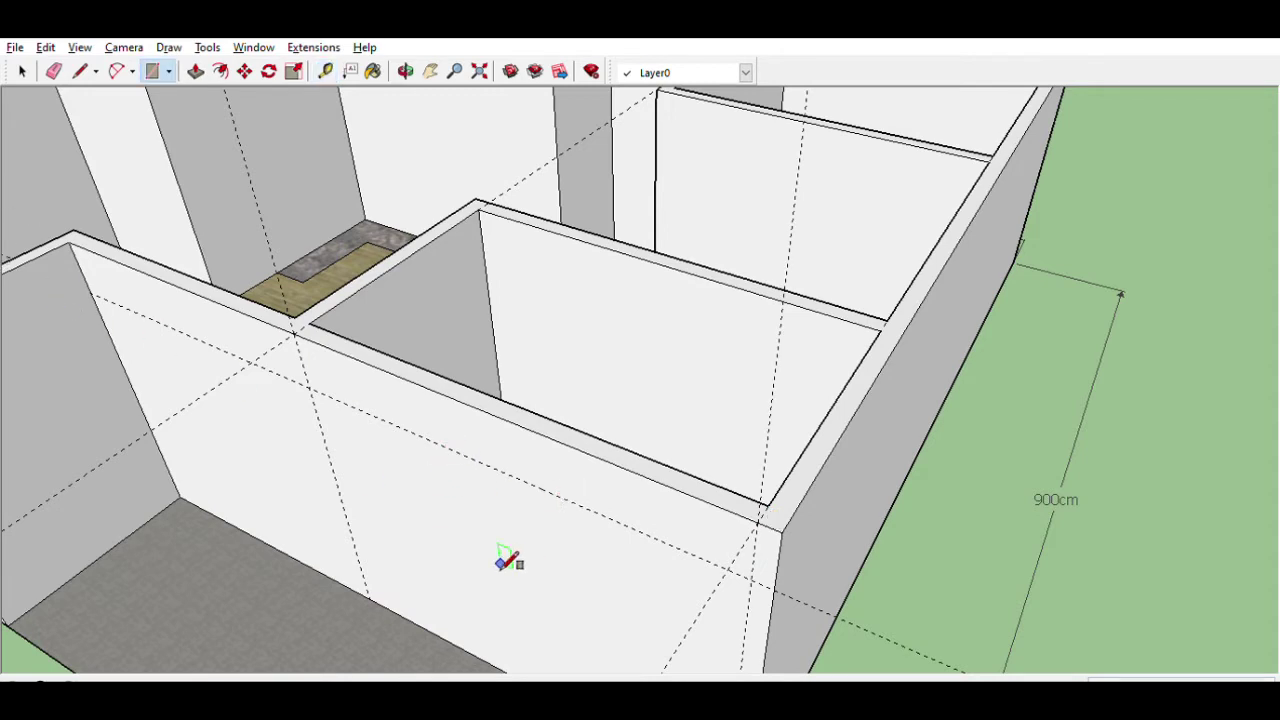
{"action": "left_click", "coordinate": [370, 598]}
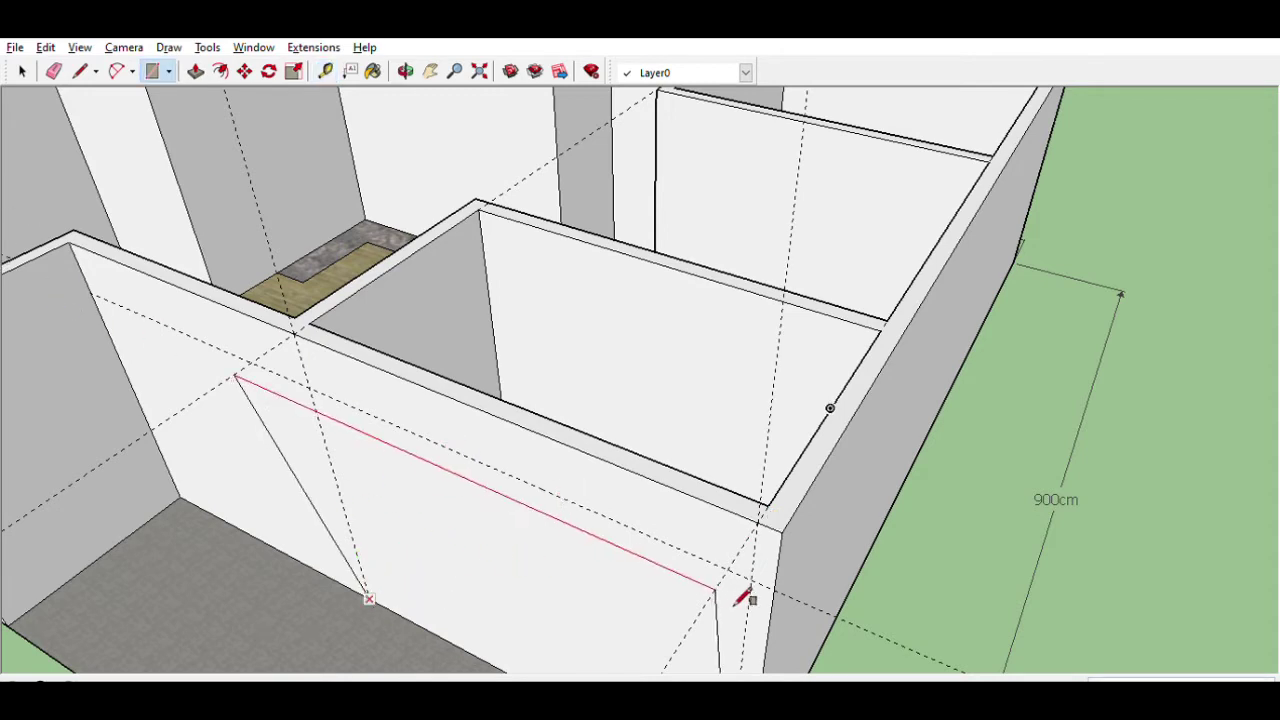
{"action": "left_click", "coordinate": [754, 580]}
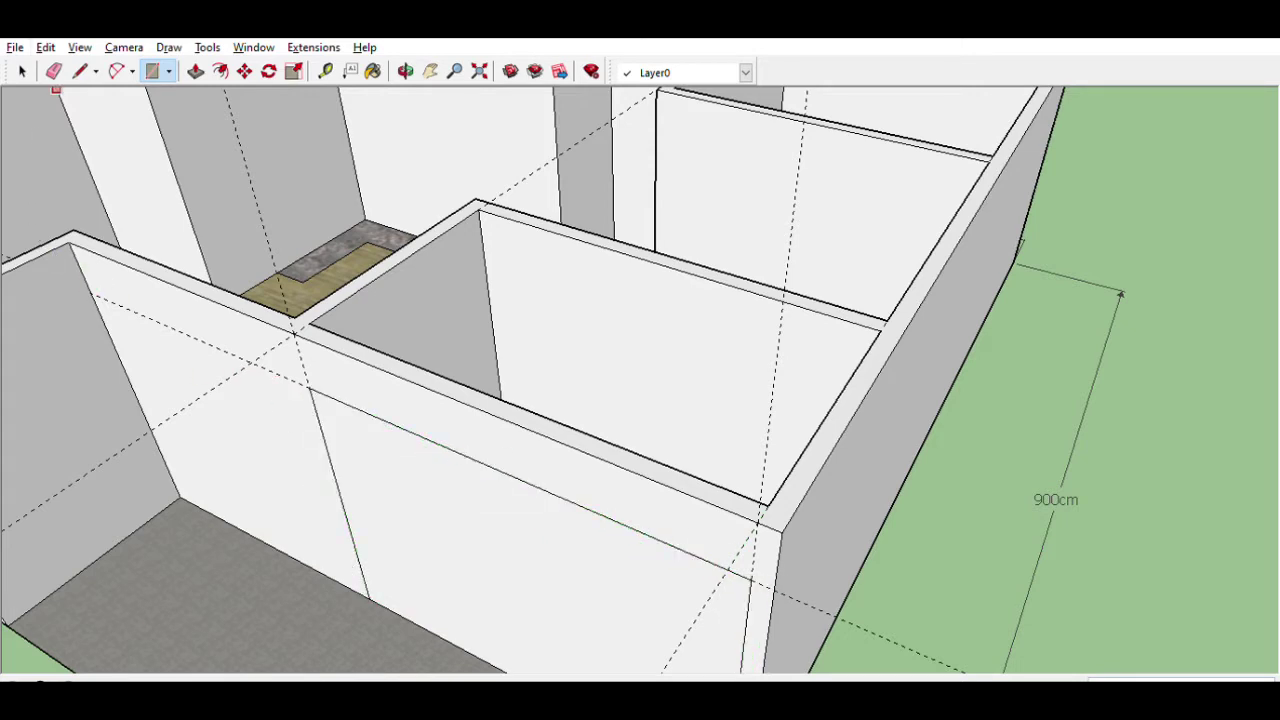
Step: Push the door rectangle through the front wall and erase the leftover doorway edges
{"action": "scroll", "coordinate": [266, 180], "scroll_direction": "down", "scroll_amount": 3}
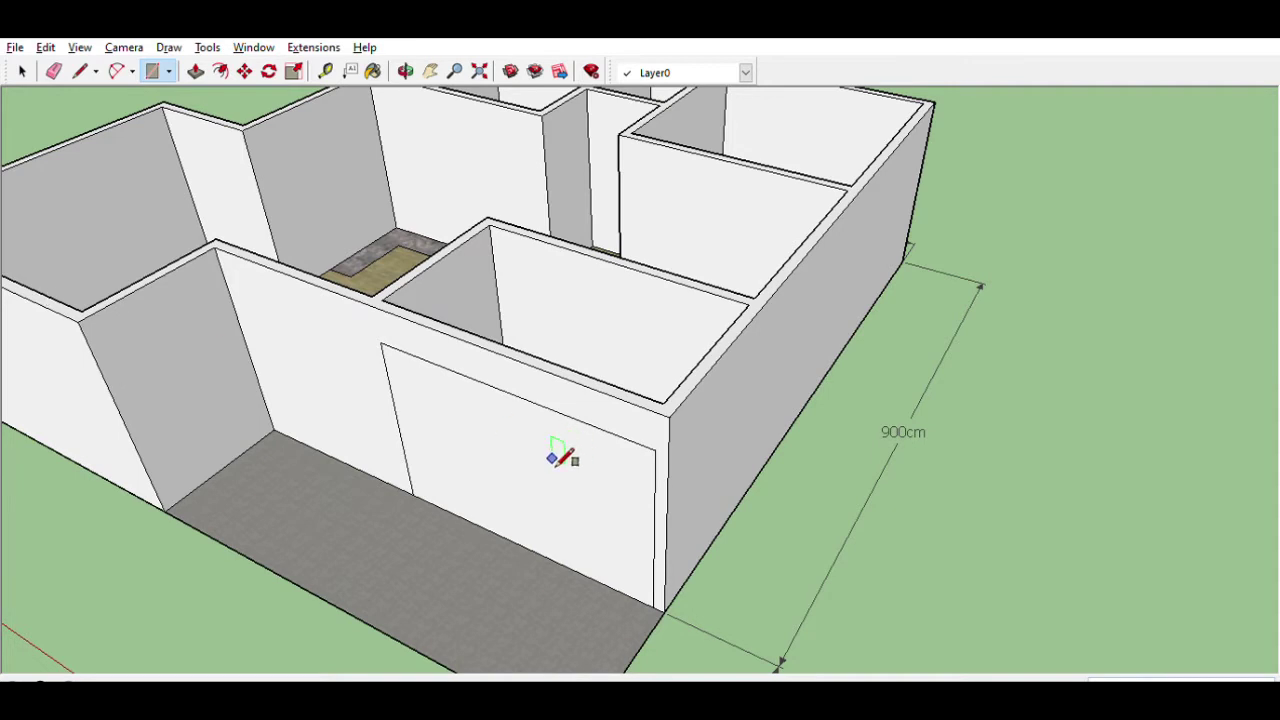
{"action": "key", "text": "p"}
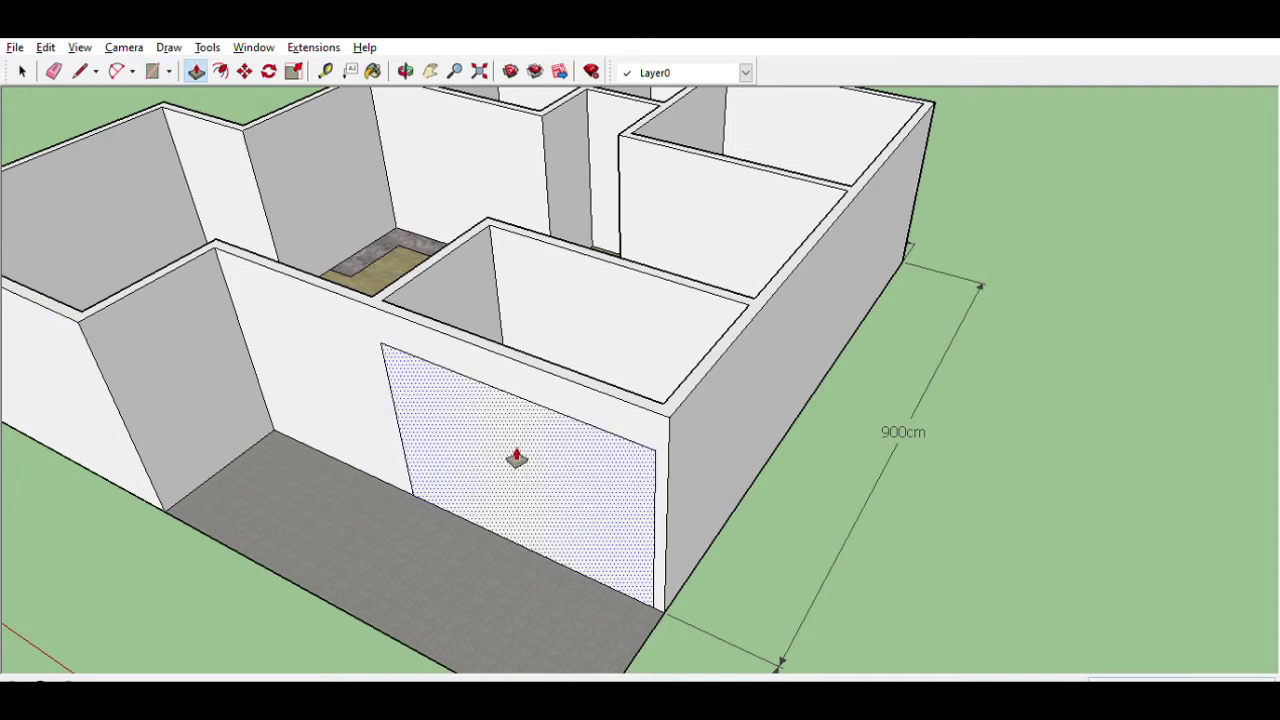
{"action": "left_click_drag", "start_coordinate": [514, 457], "coordinate": [452, 435]}
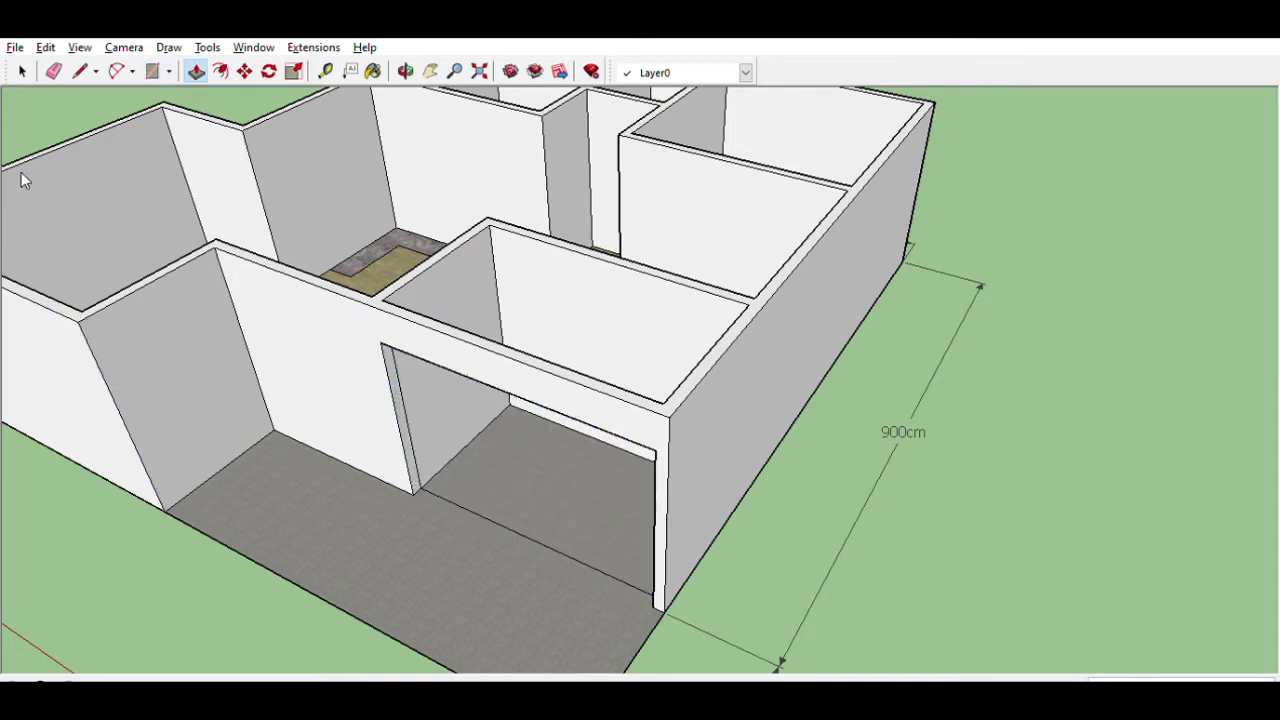
{"action": "left_click", "coordinate": [54, 71]}
{"action": "left_click", "coordinate": [517, 540]}
{"action": "left_click", "coordinate": [404, 455]}
Step: Orbit around the house to inspect the new opening and wooden-floor rooms
{"action": "mouse_move", "coordinate": [400, 480]}
{"action": "middle_mouse_down"}
{"action": "mouse_move", "coordinate": [851, 509]}
{"action": "mouse_move", "coordinate": [946, 370]}
{"action": "middle_mouse_up"}
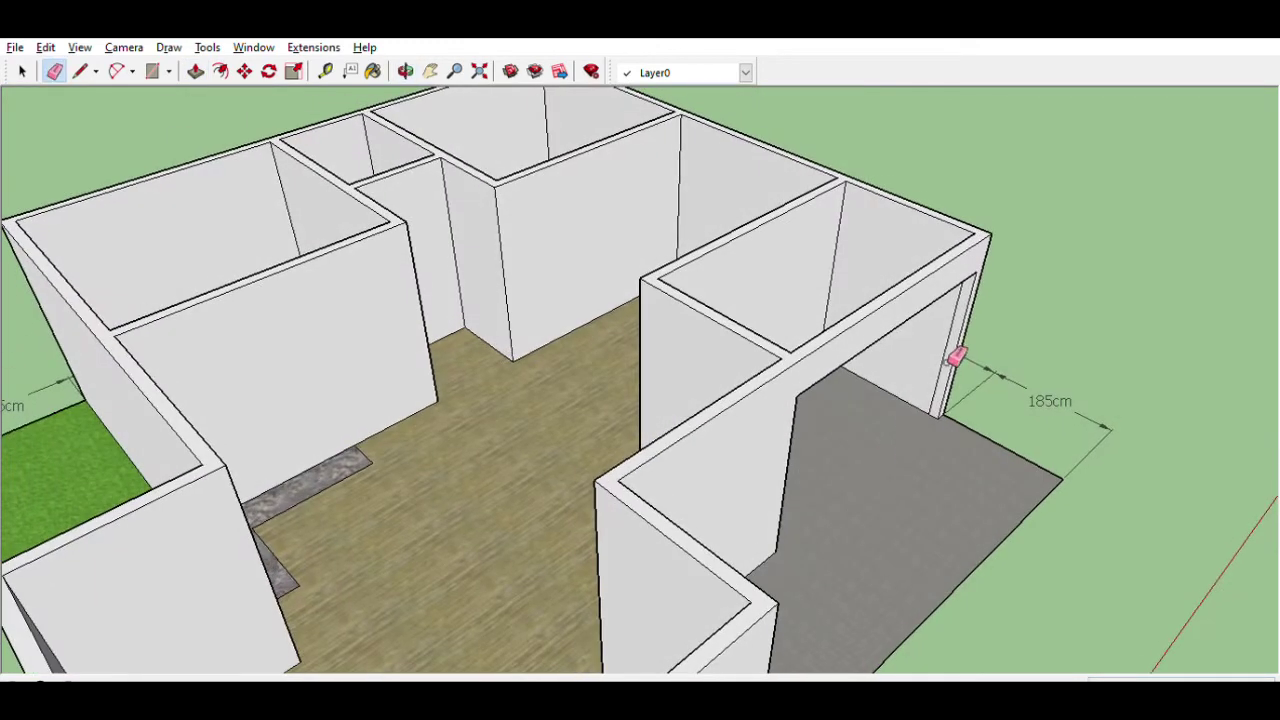
{"action": "scroll", "coordinate": [960, 353], "scroll_direction": "down", "scroll_amount": 5}
{"action": "mouse_move", "coordinate": [473, 480]}
{"action": "middle_mouse_down"}
{"action": "mouse_move", "coordinate": [51, 349]}
{"action": "mouse_move", "coordinate": [127, 542]}
{"action": "mouse_move", "coordinate": [320, 371]}
{"action": "mouse_move", "coordinate": [494, 409]}
{"action": "middle_mouse_up"}
{"action": "scroll", "coordinate": [494, 409], "scroll_direction": "up", "scroll_amount": 2}
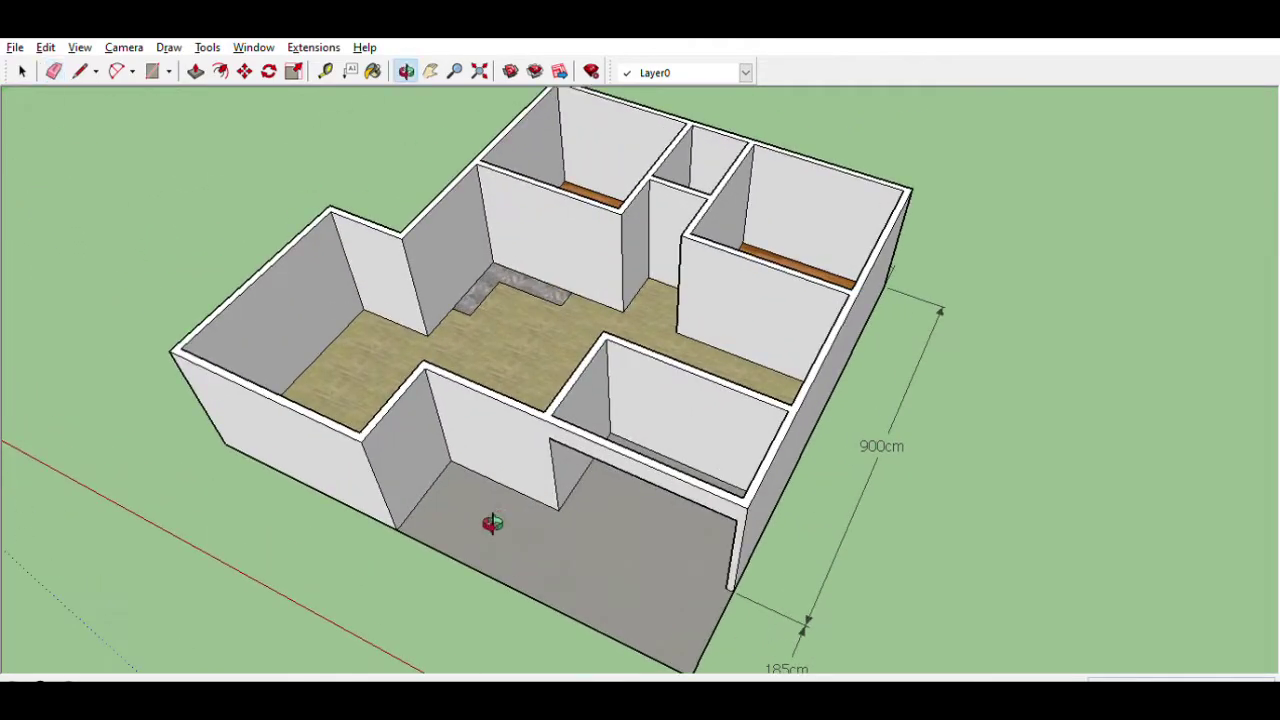
{"action": "middle_click_drag", "start_coordinate": [486, 523], "coordinate": [443, 483]}
{"action": "scroll", "coordinate": [430, 500], "scroll_direction": "up", "scroll_amount": 2}
{"action": "scroll", "coordinate": [417, 520], "scroll_direction": "down", "scroll_amount": 2}
{"action": "mouse_move", "coordinate": [531, 526]}
{"action": "middle_mouse_down"}
{"action": "mouse_move", "coordinate": [689, 531]}
{"action": "mouse_move", "coordinate": [635, 650]}
{"action": "mouse_move", "coordinate": [586, 437]}
{"action": "mouse_move", "coordinate": [480, 243]}
{"action": "middle_mouse_up"}
{"action": "scroll", "coordinate": [371, 309], "scroll_direction": "up", "scroll_amount": 2}
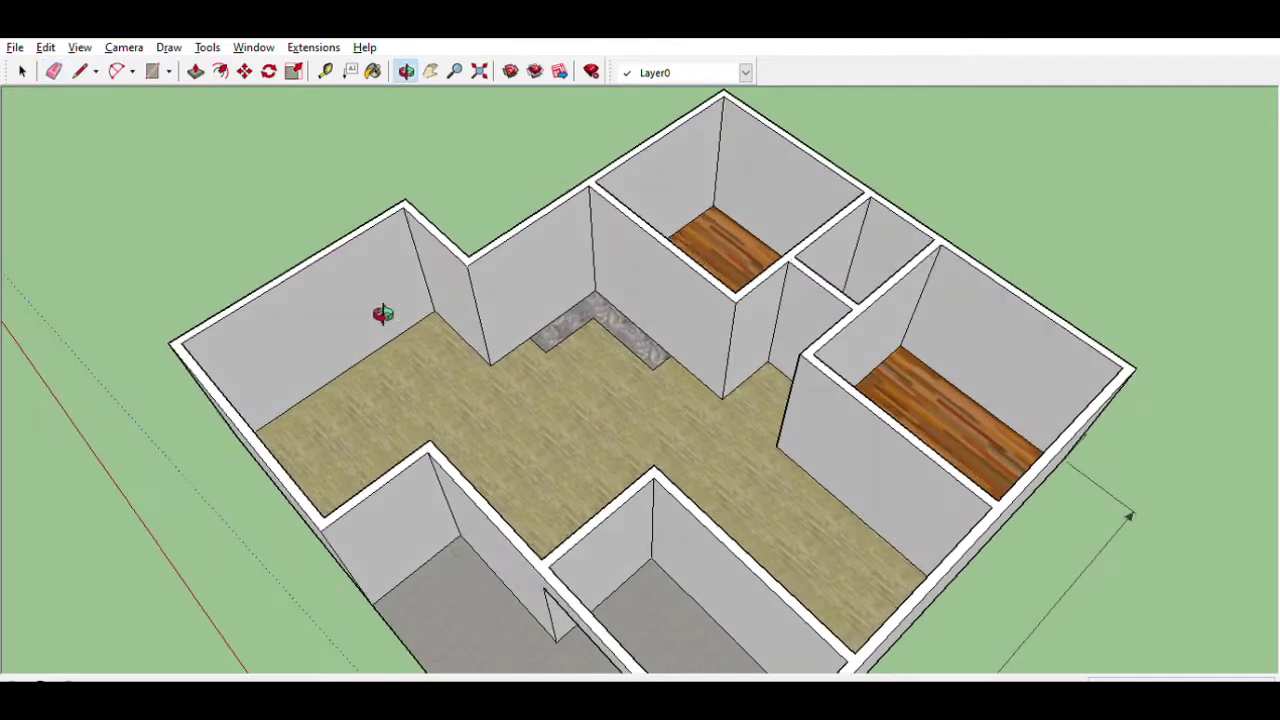
{"action": "scroll", "coordinate": [355, 301], "scroll_direction": "up", "scroll_amount": 1}
{"action": "middle_click_drag", "start_coordinate": [355, 301], "coordinate": [551, 243]}
{"action": "scroll", "coordinate": [500, 420], "scroll_direction": "down", "scroll_amount": 3}
{"action": "scroll", "coordinate": [503, 423], "scroll_direction": "up", "scroll_amount": 1}
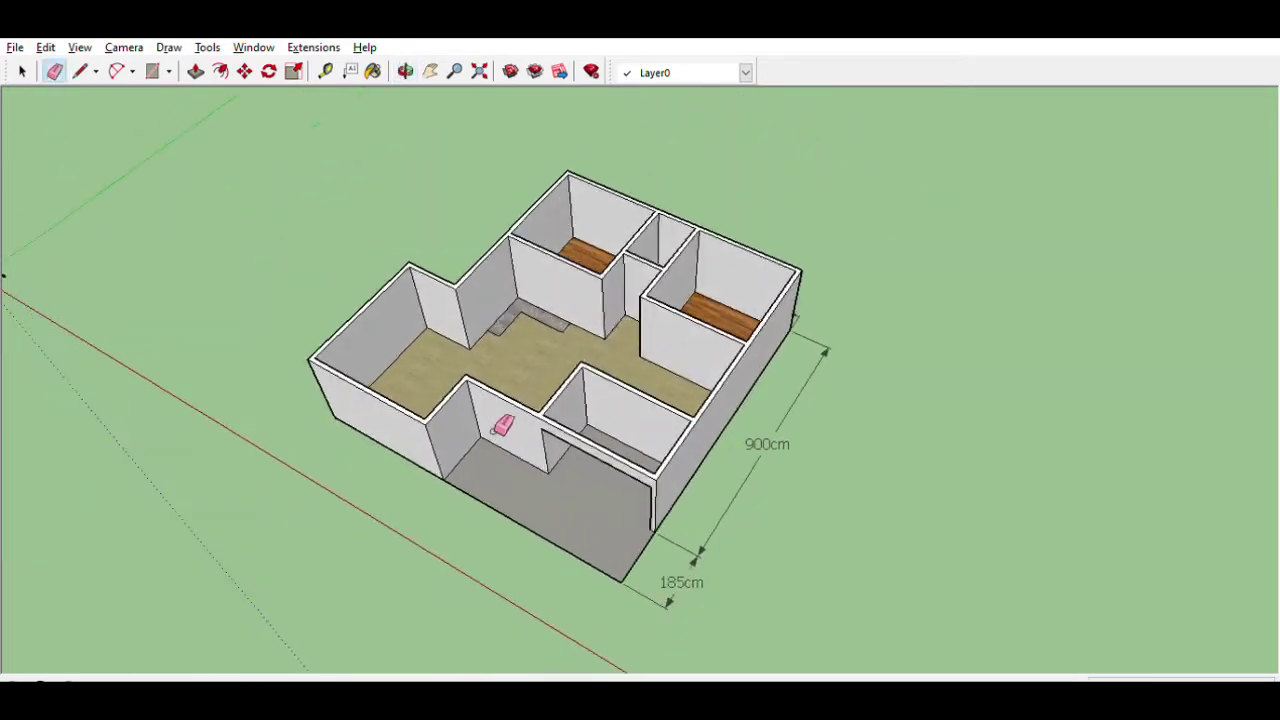
{"action": "scroll", "coordinate": [375, 425], "scroll_direction": "up", "scroll_amount": 2}
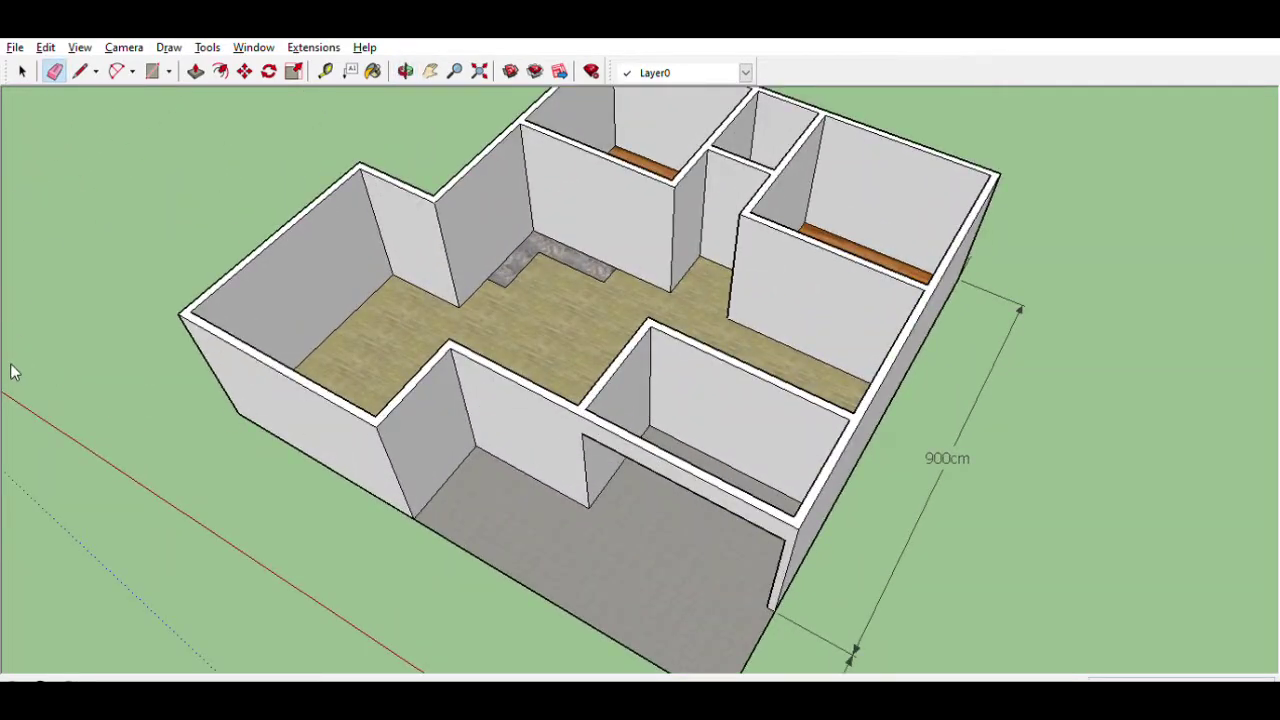
{"action": "scroll", "coordinate": [430, 440], "scroll_direction": "up", "scroll_amount": 3}
Step: Place Tape Measure guides on the interior wall beside the grey area
{"action": "key", "text": "t"}
{"action": "left_click", "coordinate": [476, 536]}
{"action": "left_click", "coordinate": [455, 447]}
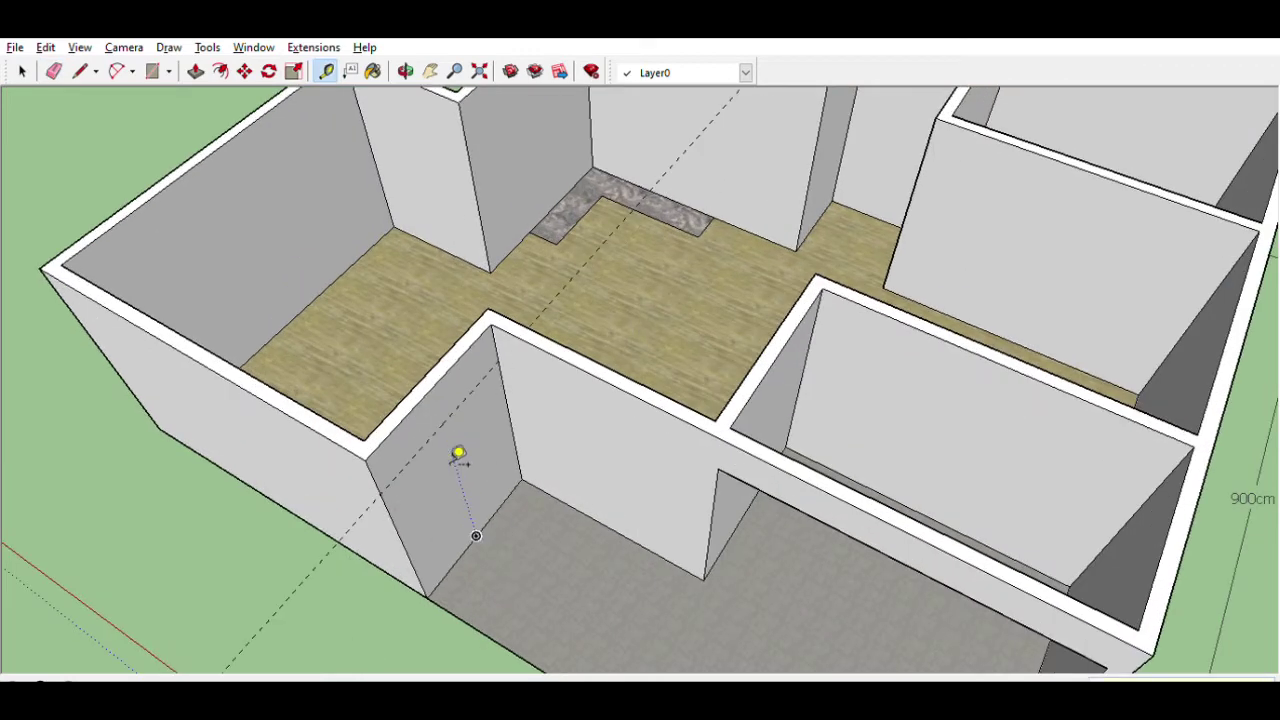
{"action": "scroll", "coordinate": [340, 450], "scroll_direction": "up", "scroll_amount": 2}
{"action": "scroll", "coordinate": [347, 450], "scroll_direction": "up", "scroll_amount": 2}
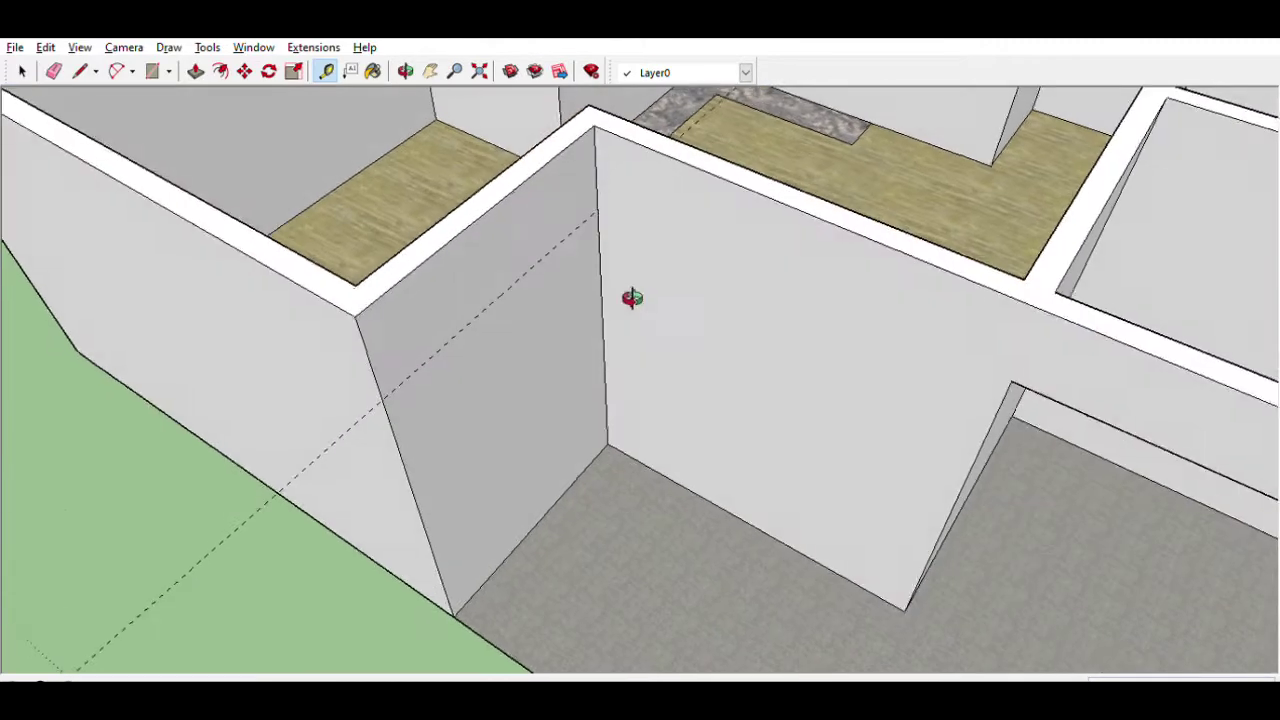
{"action": "scroll", "coordinate": [634, 297], "scroll_direction": "up", "scroll_amount": 1}
{"action": "left_click", "coordinate": [354, 285]}
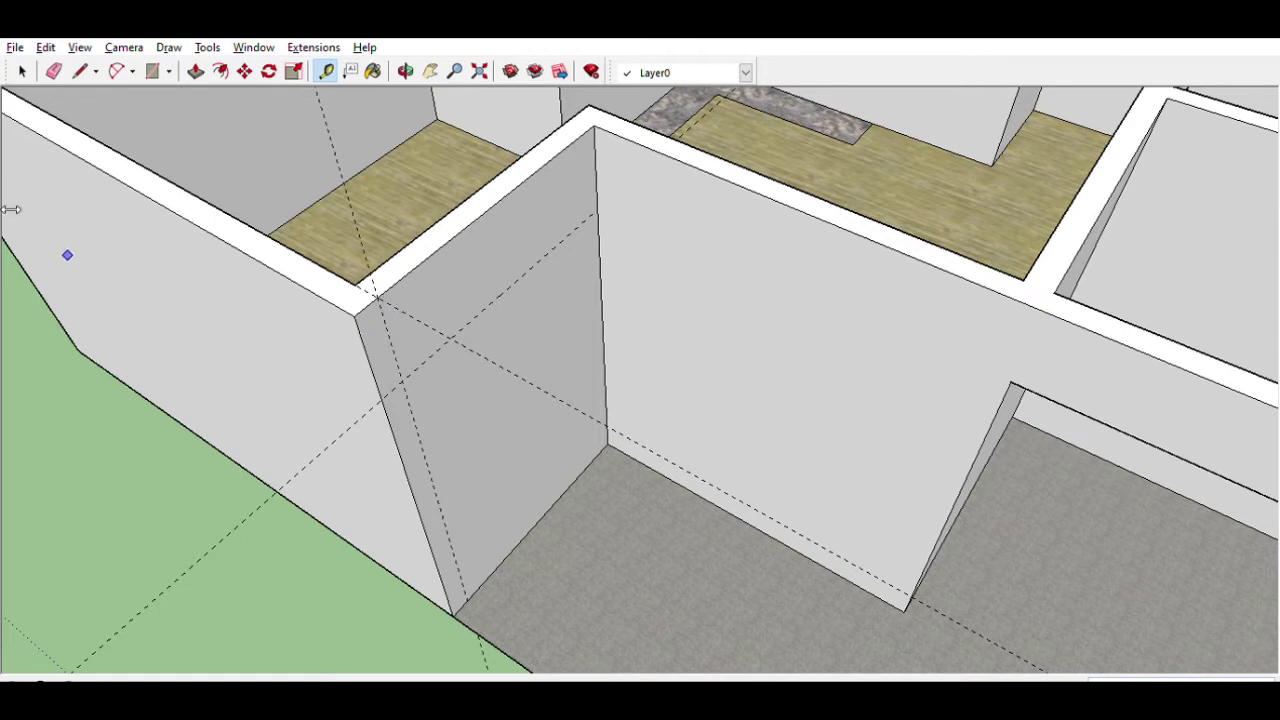
Step: Draw an exact-size door rectangle at the wall base and push it through the wall
{"action": "key", "text": "r"}
{"action": "left_click", "coordinate": [466, 600]}
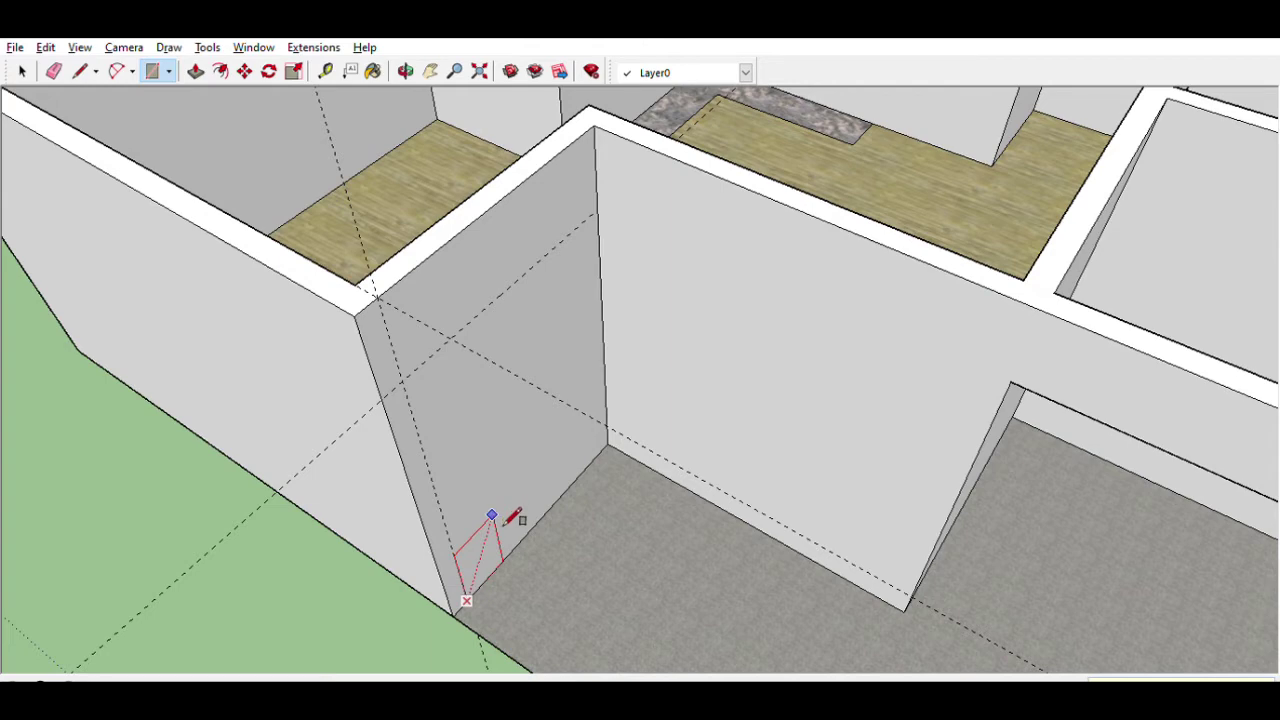
{"action": "key", "text": "Return"}
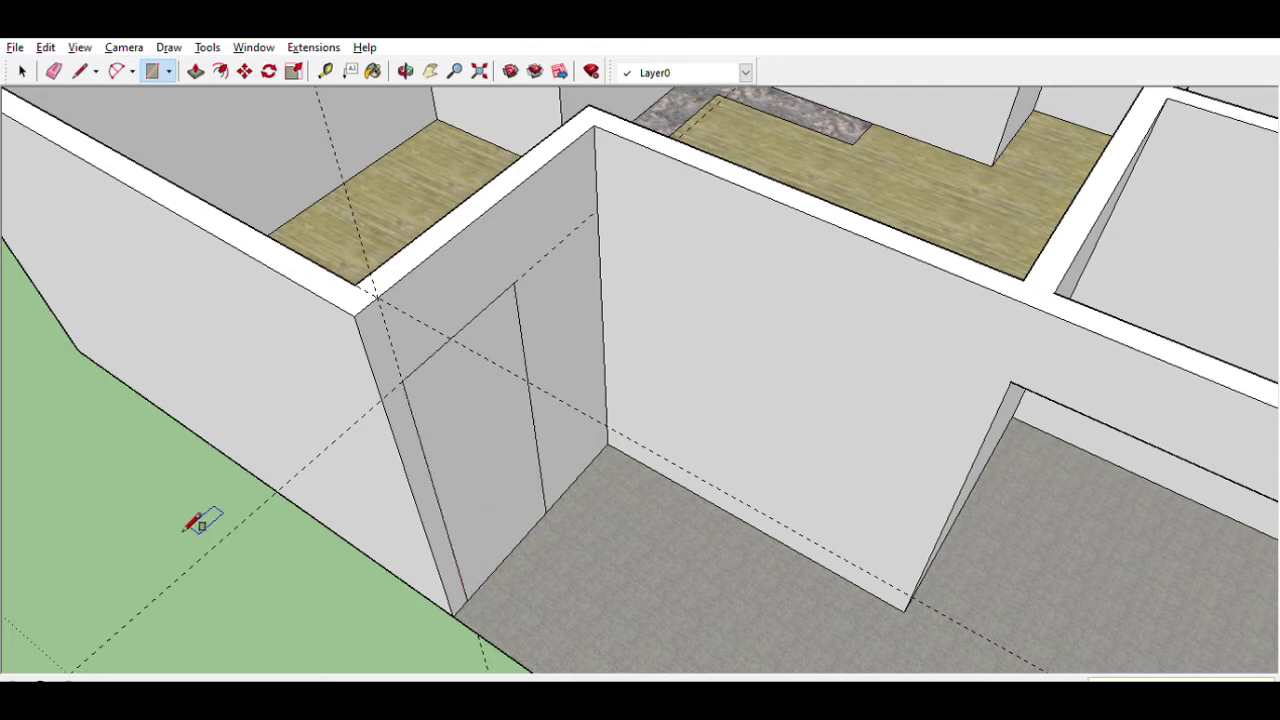
{"action": "key", "text": "p"}
{"action": "left_click_drag", "start_coordinate": [466, 457], "coordinate": [466, 428]}
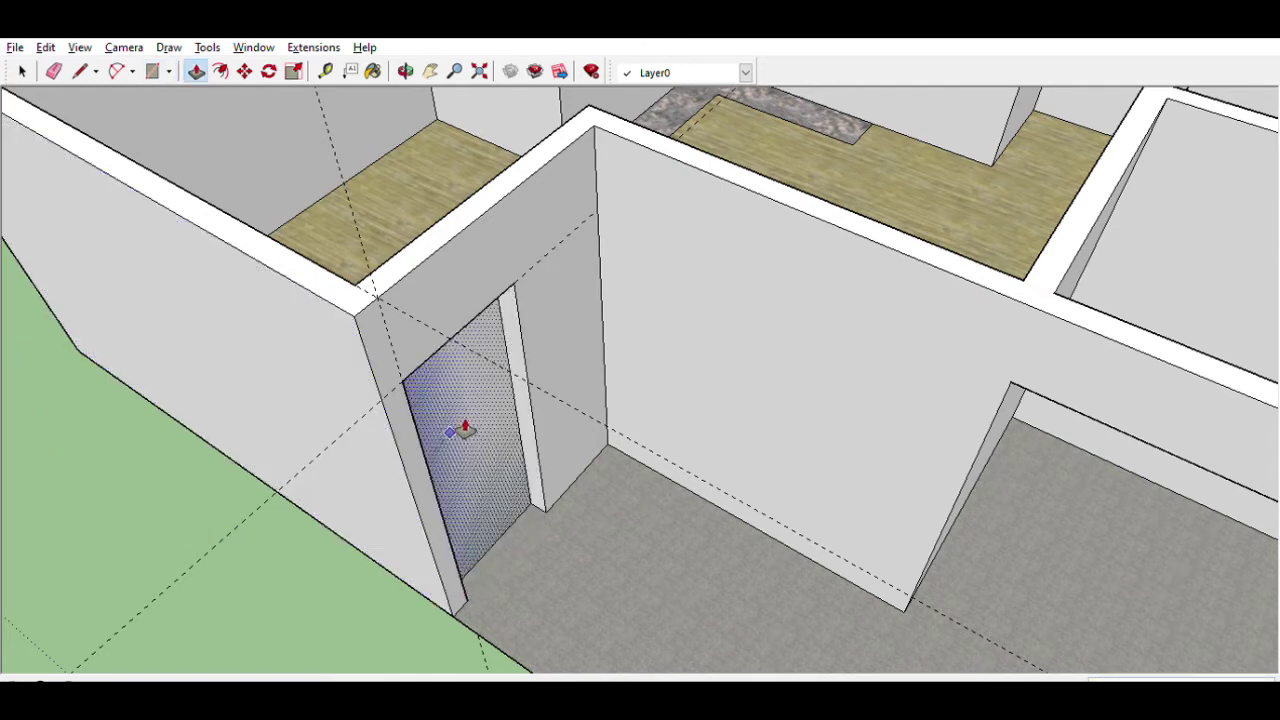
{"action": "scroll", "coordinate": [457, 400], "scroll_direction": "down", "scroll_amount": 5}
{"action": "scroll", "coordinate": [457, 420], "scroll_direction": "down", "scroll_amount": 3}
{"action": "mouse_move", "coordinate": [457, 420]}
{"action": "middle_mouse_down"}
{"action": "mouse_move", "coordinate": [460, 286]}
{"action": "mouse_move", "coordinate": [578, 338]}
{"action": "middle_mouse_up"}
{"action": "middle_click_drag", "start_coordinate": [141, 171], "coordinate": [477, 414]}
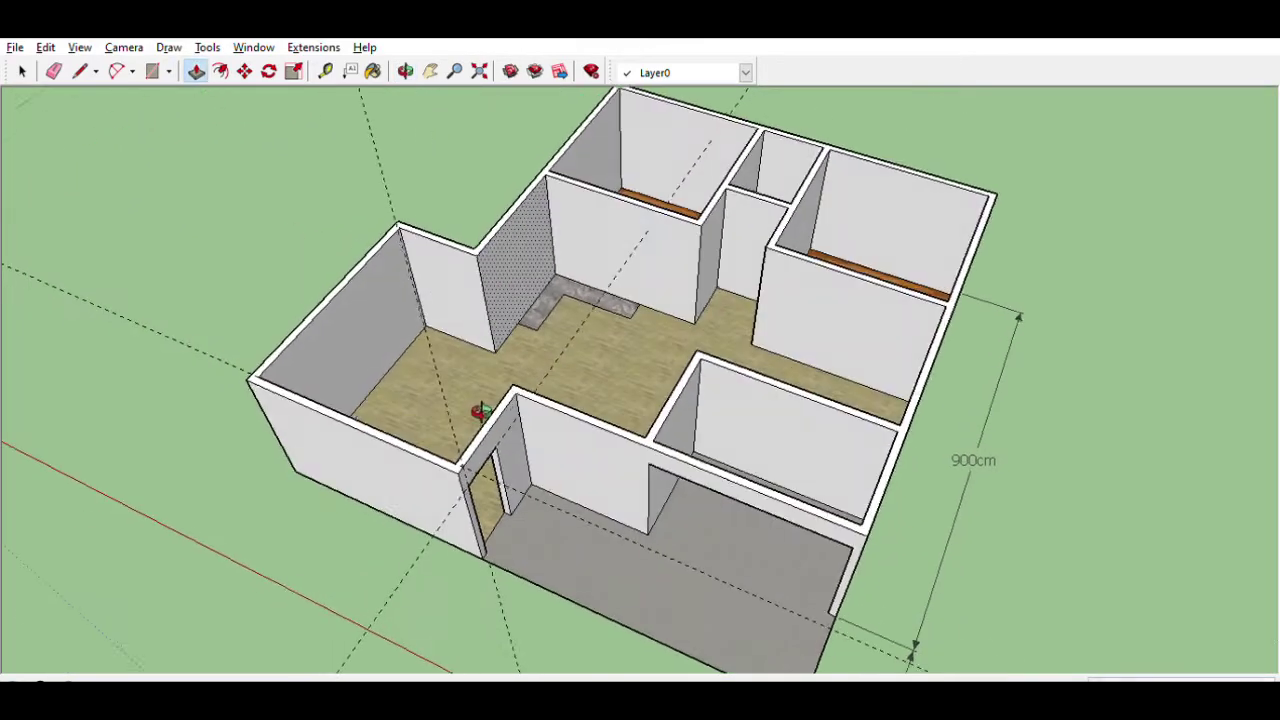
{"action": "scroll", "coordinate": [477, 414], "scroll_direction": "up", "scroll_amount": 5}
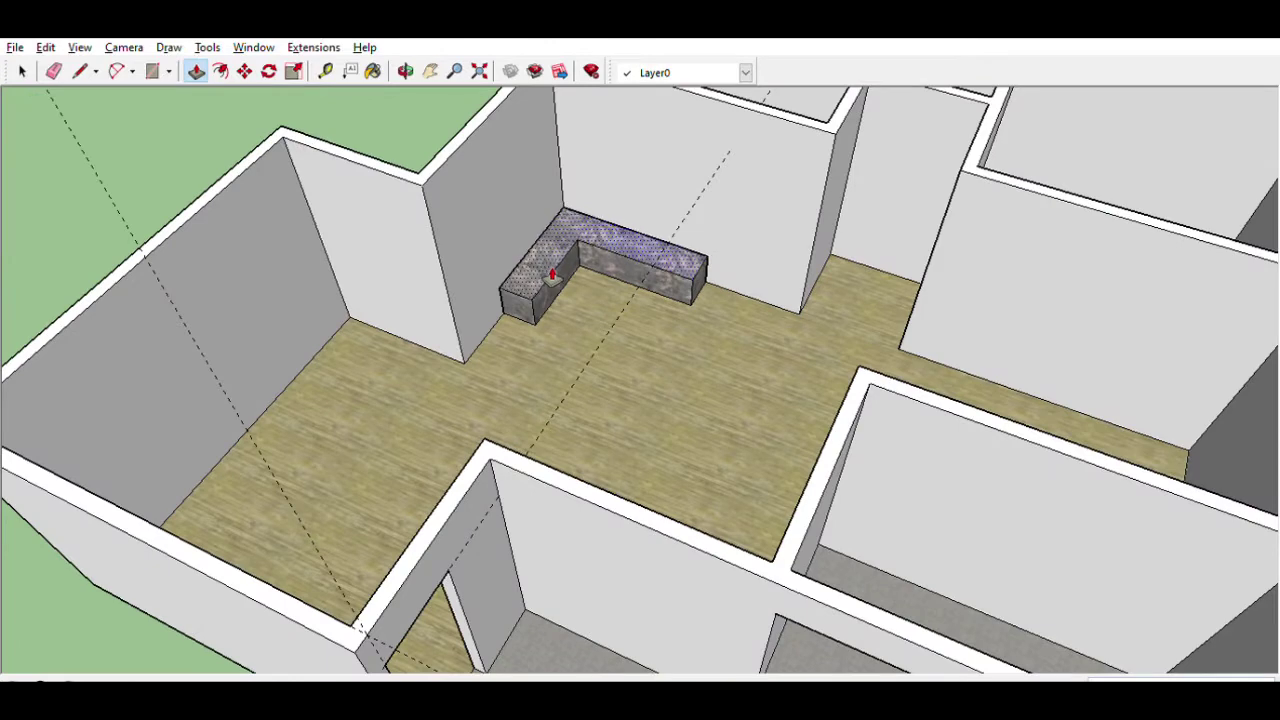
Step: Pull the kitchen counter up slightly taller
{"action": "left_click_drag", "start_coordinate": [551, 278], "coordinate": [543, 294]}
{"action": "mouse_move", "coordinate": [530, 420]}
{"action": "left_mouse_down"}
{"action": "mouse_move", "coordinate": [480, 237]}
{"action": "mouse_move", "coordinate": [333, 400]}
{"action": "left_mouse_up"}
{"action": "mouse_move", "coordinate": [111, 210]}
{"action": "left_mouse_down"}
{"action": "mouse_move", "coordinate": [343, 371]}
{"action": "mouse_move", "coordinate": [634, 400]}
{"action": "mouse_move", "coordinate": [449, 449]}
{"action": "mouse_move", "coordinate": [654, 414]}
{"action": "left_mouse_up"}
{"action": "scroll", "coordinate": [633, 421], "scroll_direction": "up", "scroll_amount": 3}
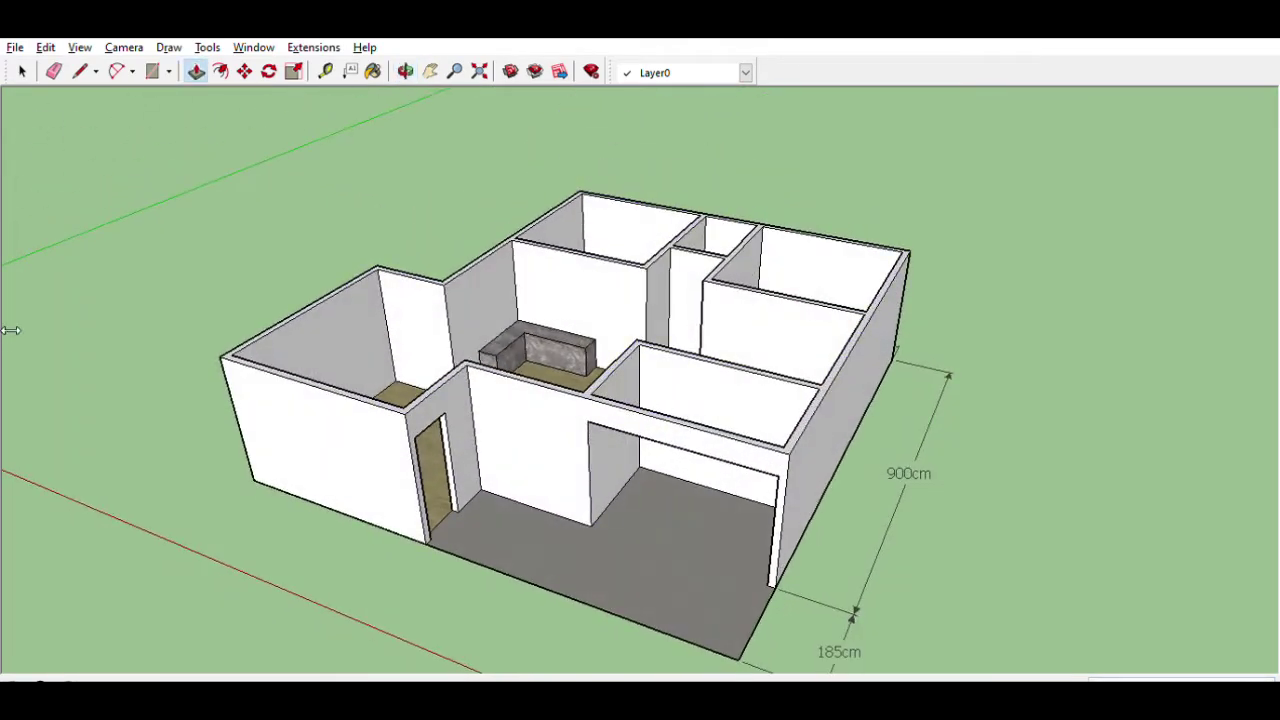
Step: Draw a first door outline on the interior wall
{"action": "key", "text": "r"}
{"action": "scroll", "coordinate": [714, 486], "scroll_direction": "up", "scroll_amount": 3}
{"action": "scroll", "coordinate": [663, 528], "scroll_direction": "up", "scroll_amount": 3}
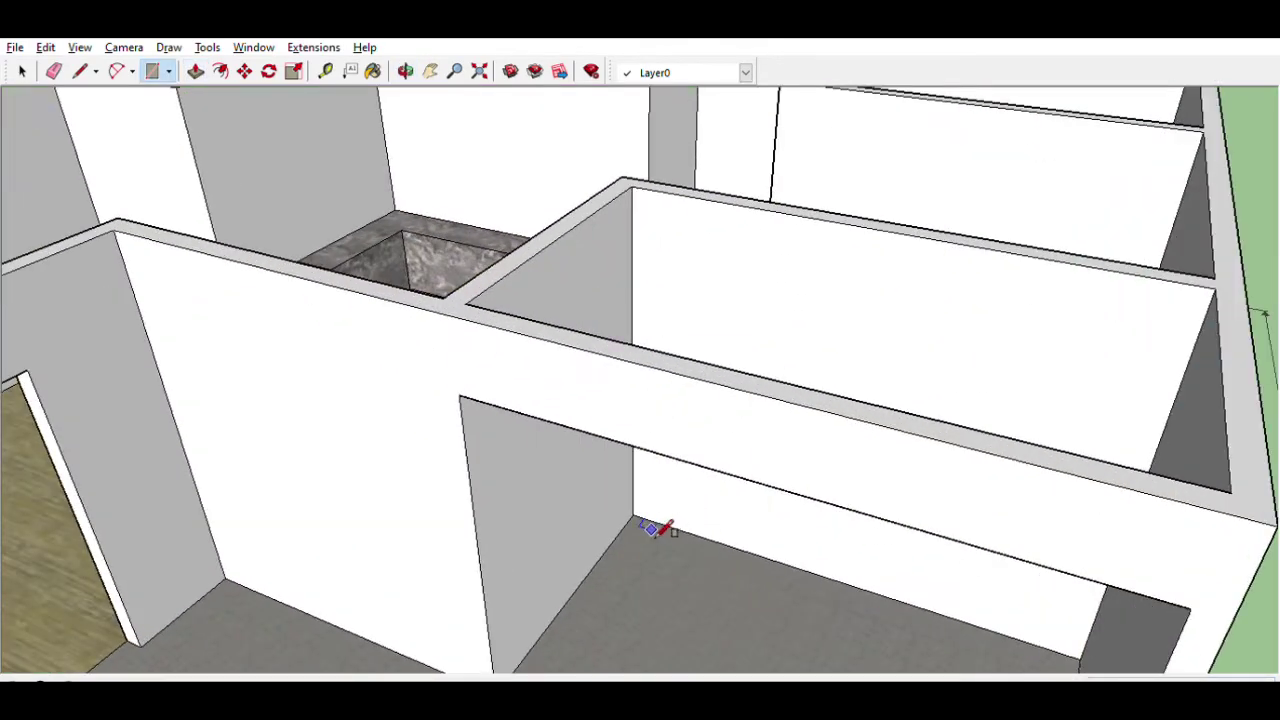
{"action": "scroll", "coordinate": [645, 515], "scroll_direction": "up", "scroll_amount": 3}
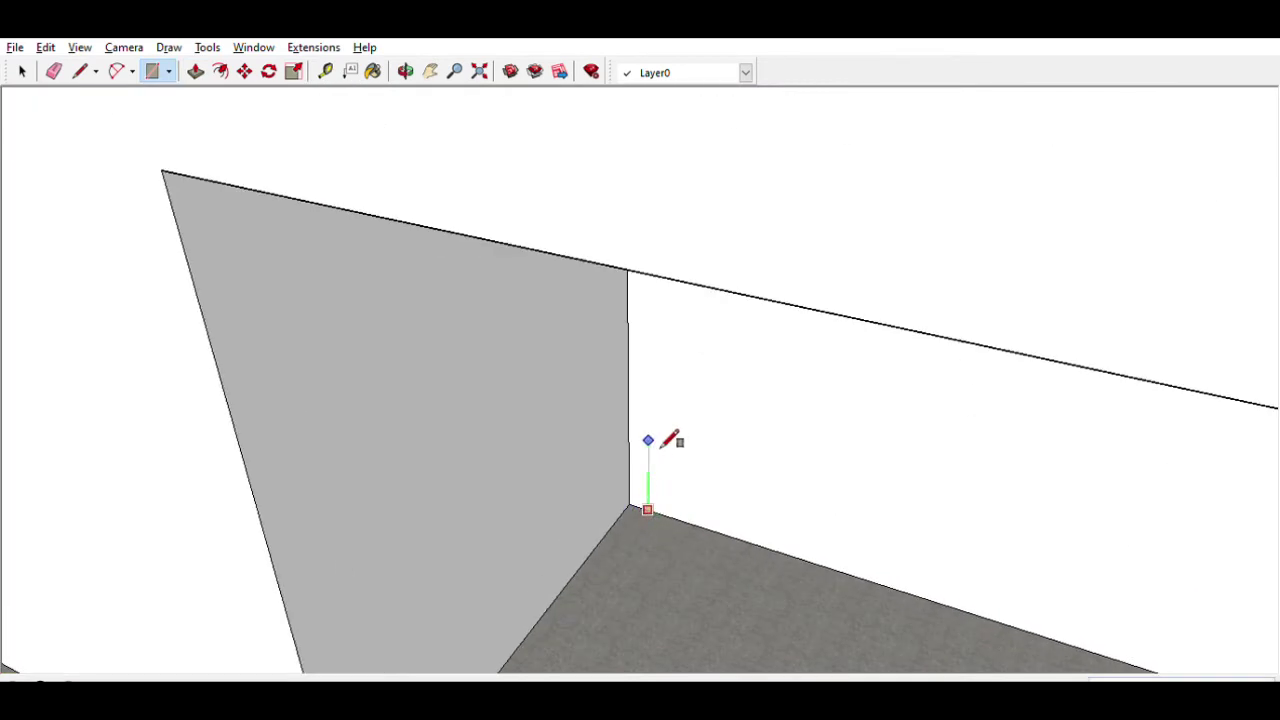
{"action": "left_click", "coordinate": [733, 411]}
{"action": "scroll", "coordinate": [615, 500], "scroll_direction": "down", "scroll_amount": 5}
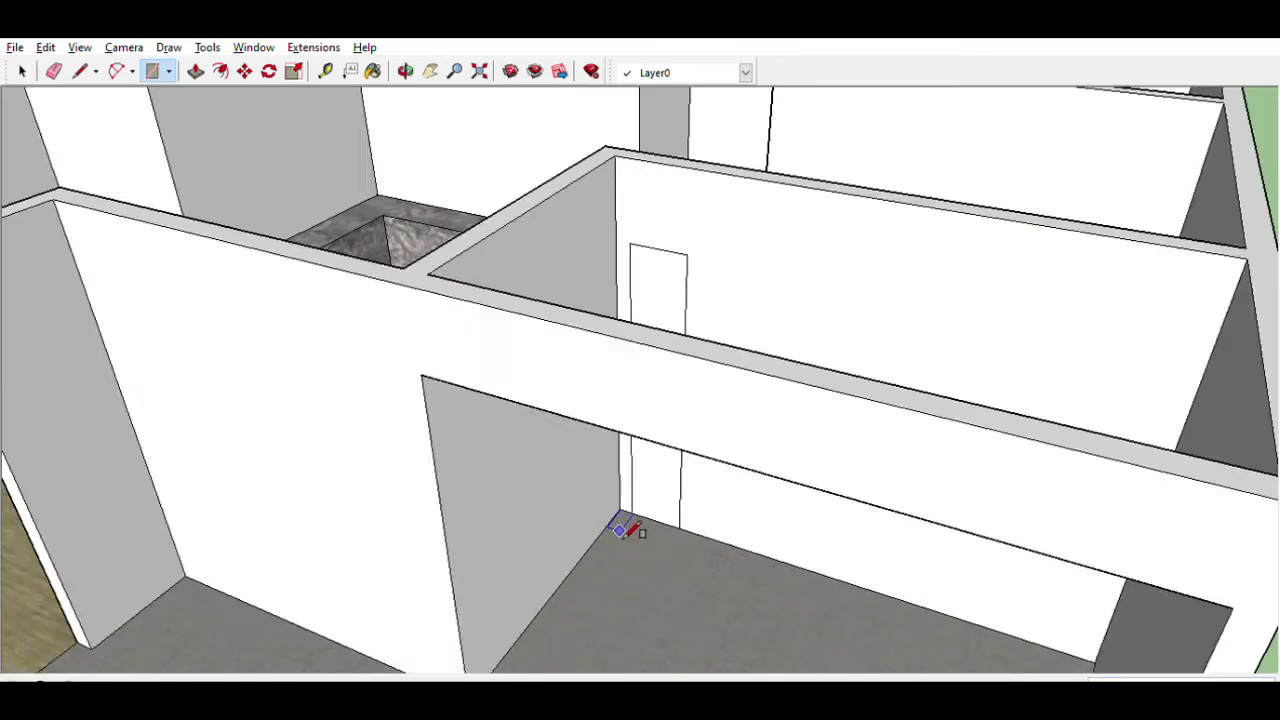
{"action": "middle_click_drag", "start_coordinate": [623, 531], "coordinate": [630, 510]}
{"action": "scroll", "coordinate": [628, 510], "scroll_direction": "down", "scroll_amount": 5}
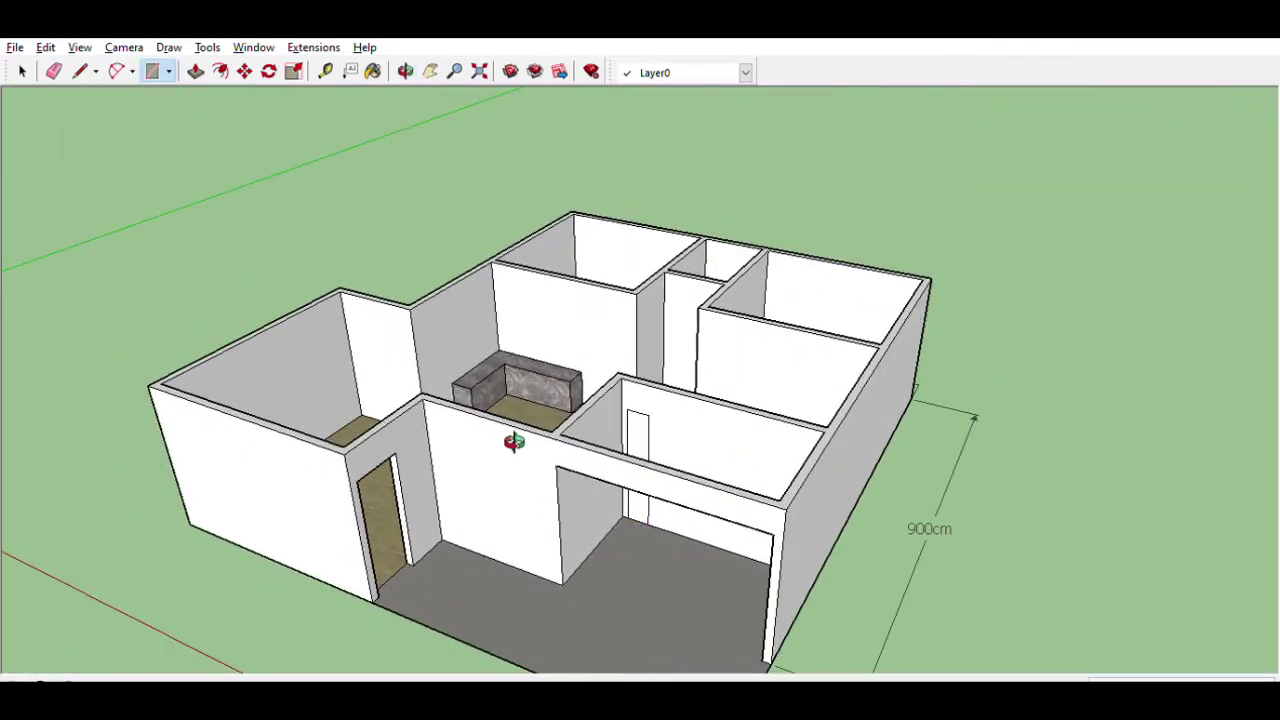
Step: Draw a 90,210 door outline from the wall's floor corner
{"action": "left_click", "coordinate": [152, 72]}
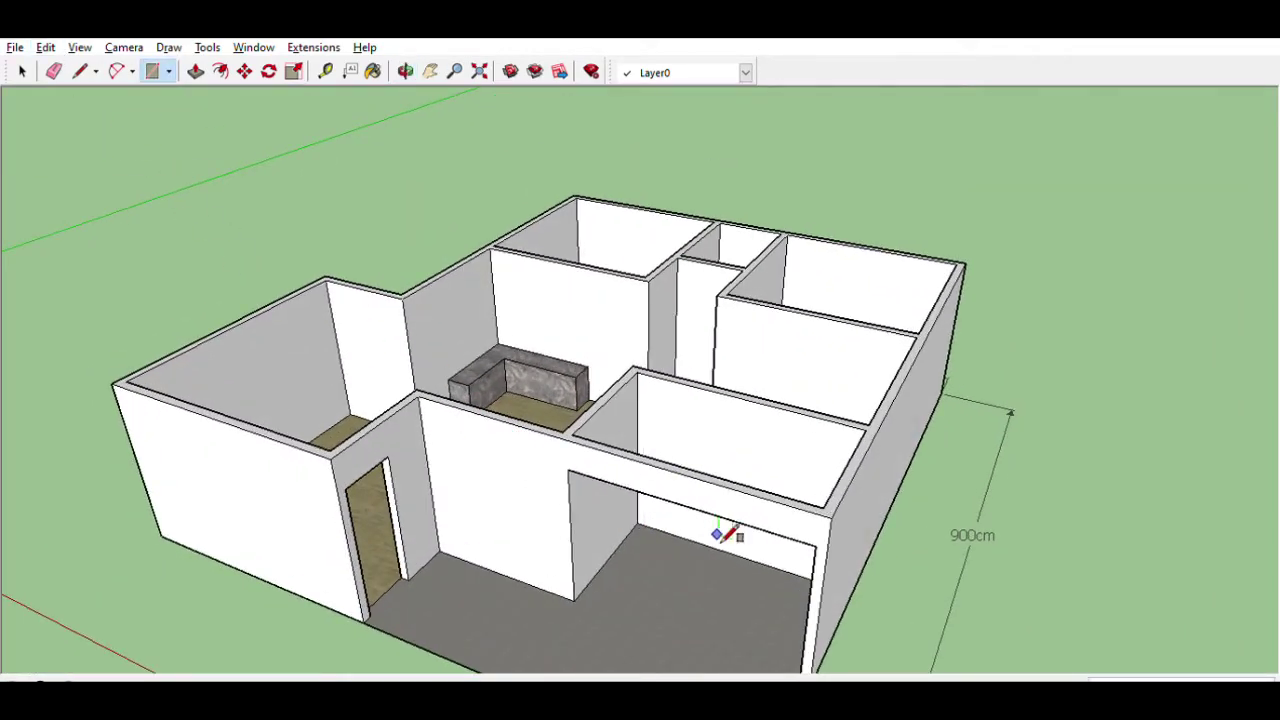
{"action": "scroll", "coordinate": [623, 531], "scroll_direction": "up", "scroll_amount": 5}
{"action": "scroll", "coordinate": [629, 495], "scroll_direction": "up", "scroll_amount": 5}
{"action": "left_click", "coordinate": [628, 500]}
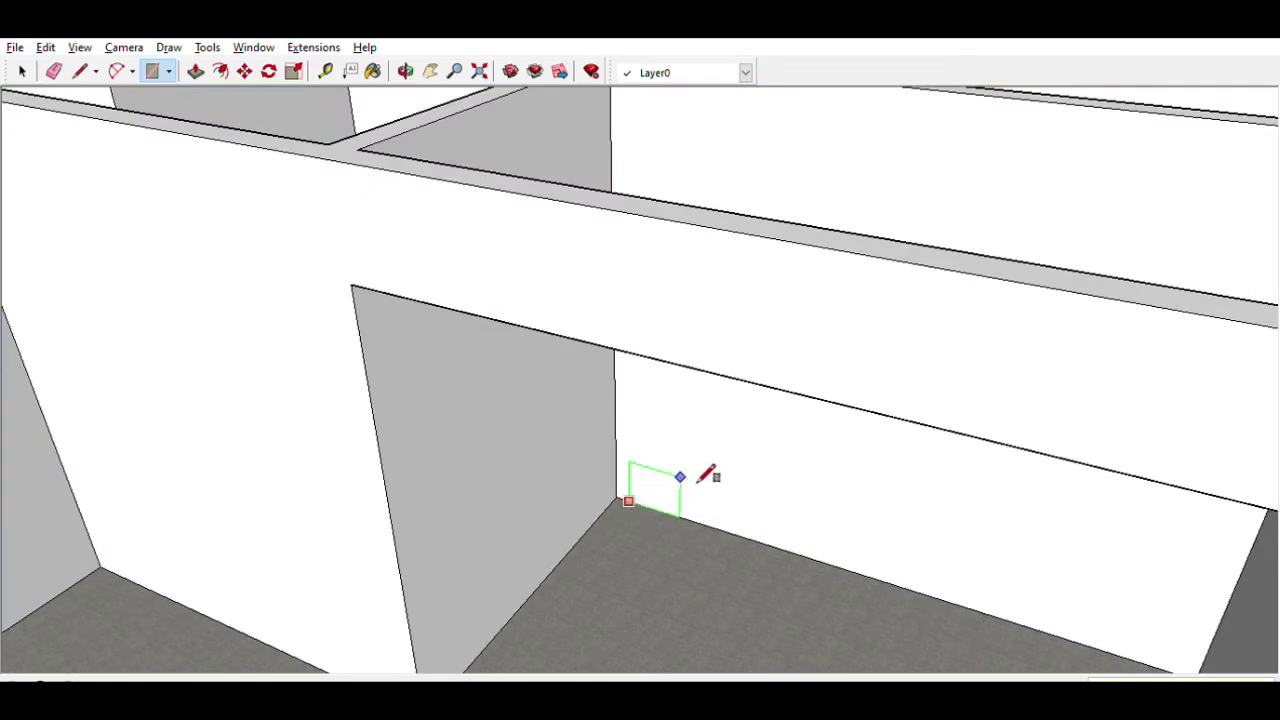
{"action": "type", "text": "90,210"}
{"action": "key", "text": "Return"}
{"action": "scroll", "coordinate": [605, 570], "scroll_direction": "down", "scroll_amount": 5}
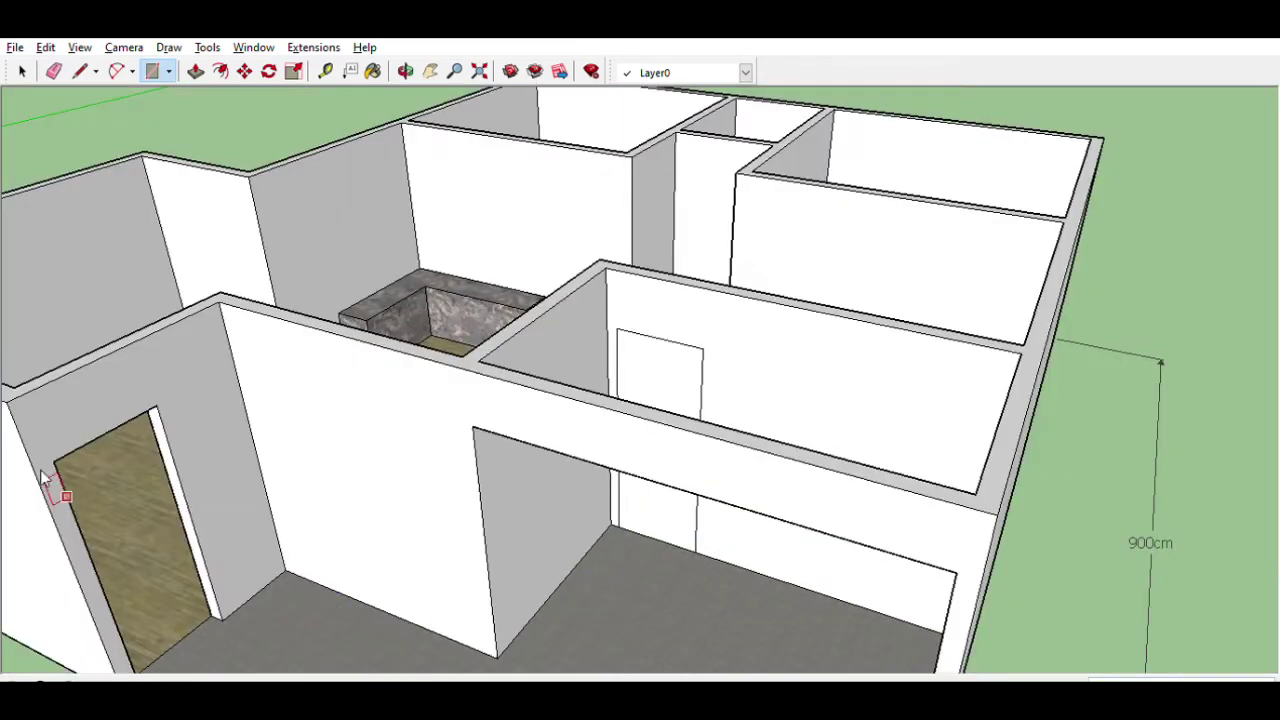
Step: Undo the accidental Push/Pull extrusion of the door outline with Ctrl+Z
{"action": "key", "text": "p"}
{"action": "middle_click_drag", "start_coordinate": [43, 296], "coordinate": [686, 480]}
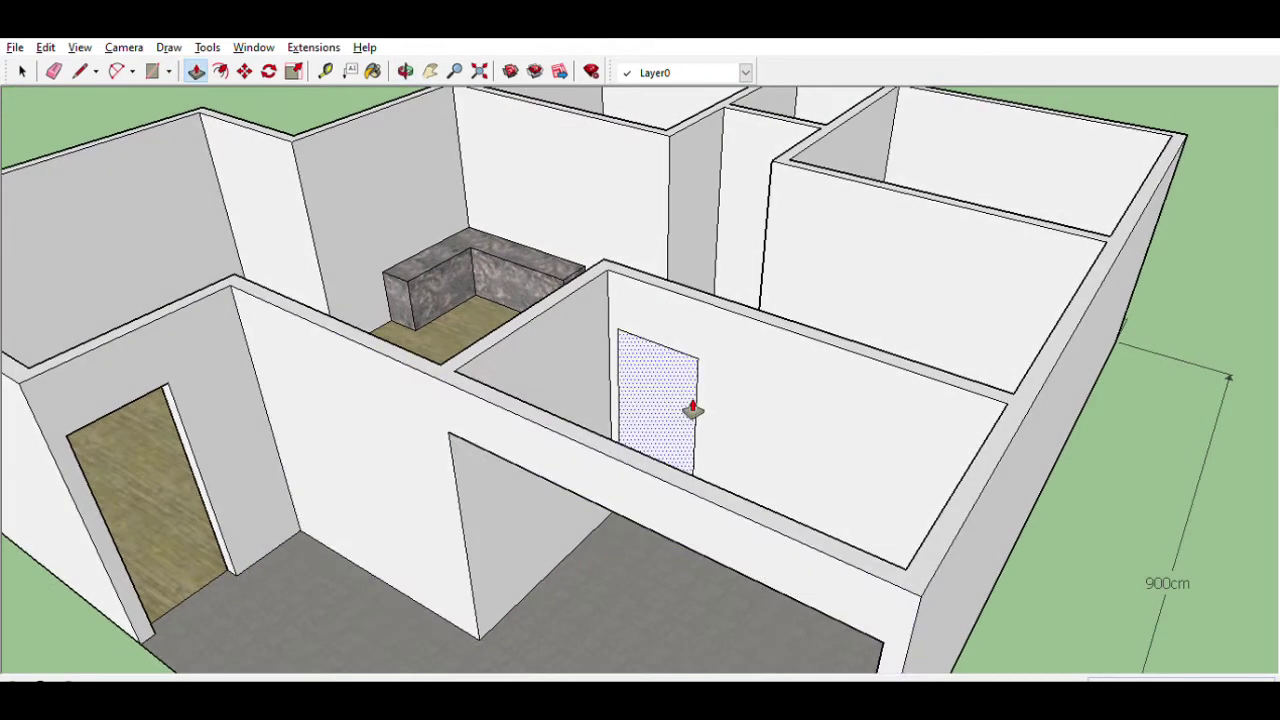
{"action": "left_click", "coordinate": [691, 406]}
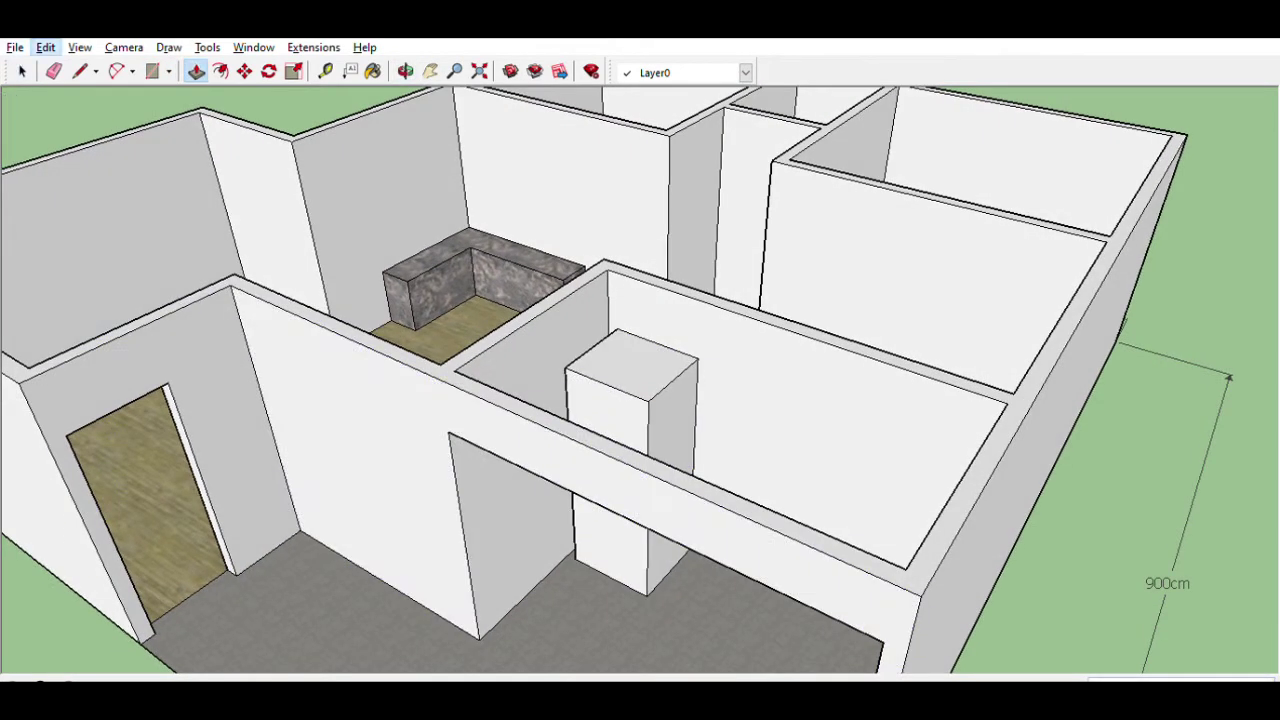
{"action": "key", "text": "ctrl+z"}
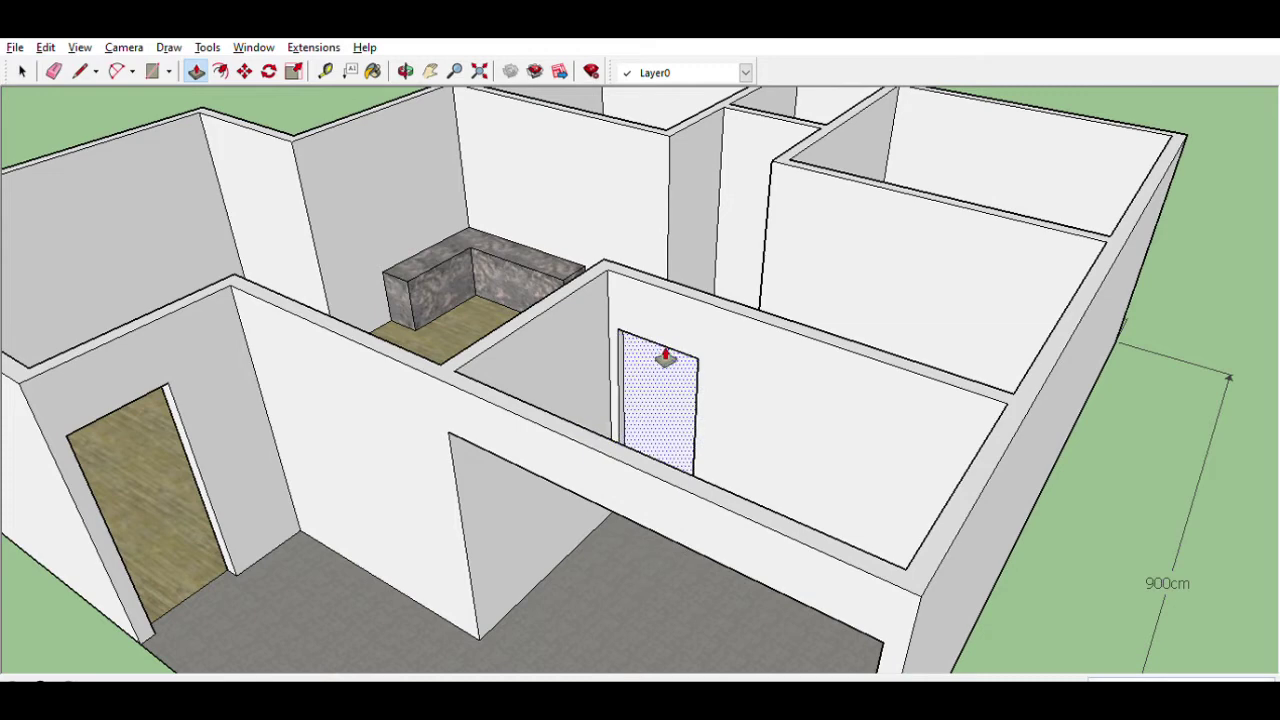
{"action": "scroll", "coordinate": [669, 591], "scroll_direction": "down", "scroll_amount": 5}
{"action": "mouse_move", "coordinate": [669, 591]}
{"action": "middle_mouse_down"}
{"action": "mouse_move", "coordinate": [846, 449]}
{"action": "mouse_move", "coordinate": [706, 449]}
{"action": "mouse_move", "coordinate": [660, 518]}
{"action": "middle_mouse_up"}
{"action": "scroll", "coordinate": [674, 449], "scroll_direction": "down", "scroll_amount": 3}
{"action": "scroll", "coordinate": [660, 518], "scroll_direction": "up", "scroll_amount": 3}
{"action": "scroll", "coordinate": [694, 600], "scroll_direction": "up", "scroll_amount": 1}
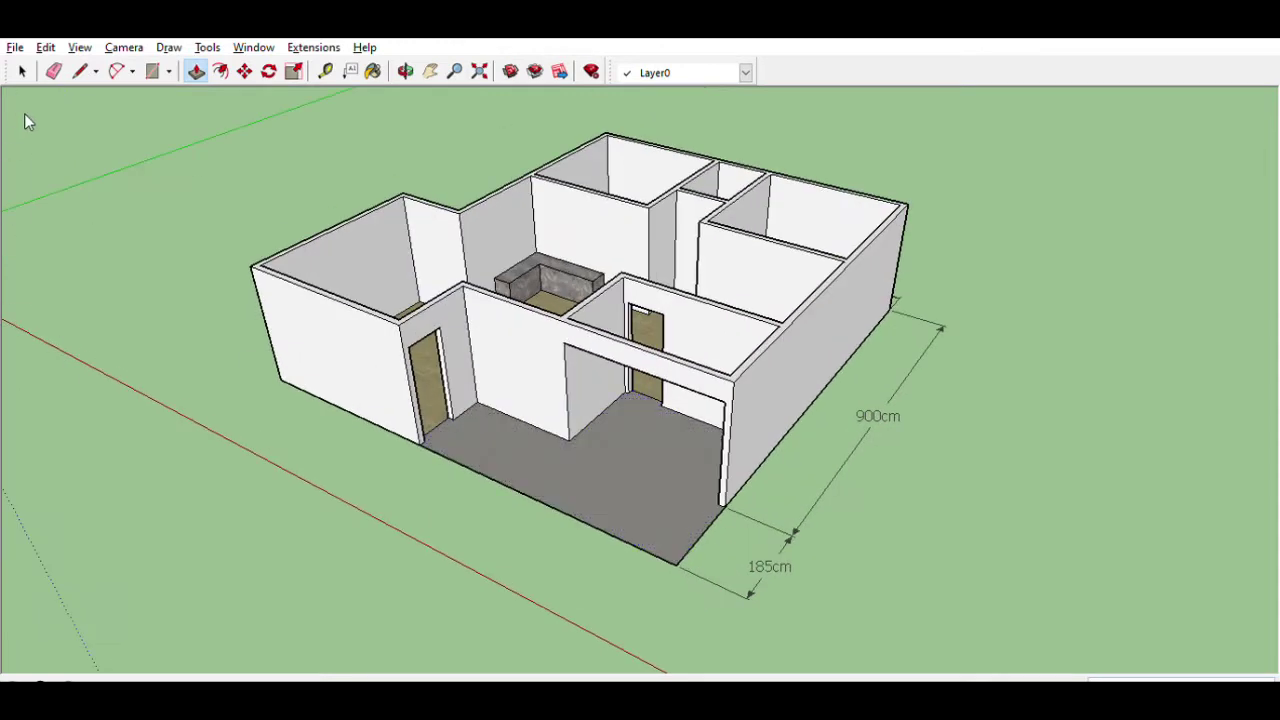
Step: Erase the 900cm and 185cm dimension lines with the Eraser
{"action": "key", "text": "e"}
{"action": "left_click_drag", "start_coordinate": [720, 609], "coordinate": [747, 516]}
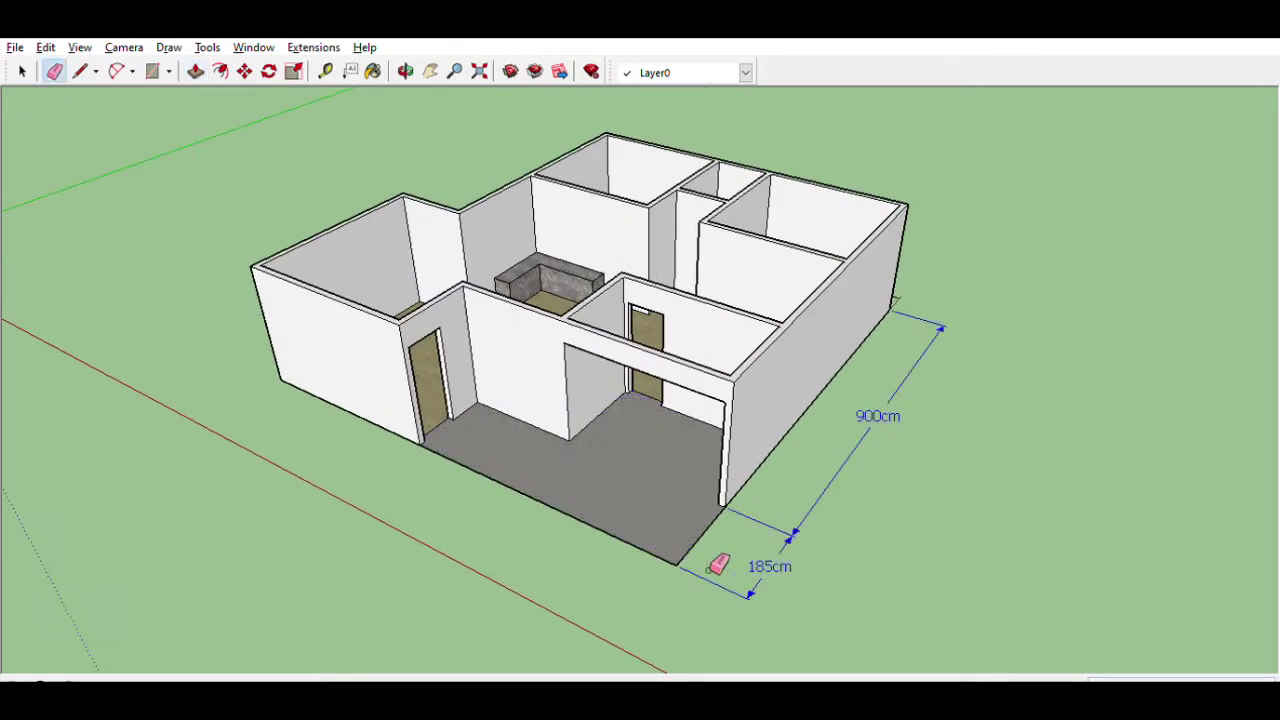
{"action": "left_click_drag", "start_coordinate": [840, 546], "coordinate": [800, 429]}
Step: Orbit around the house to view the bedroom floors from steeper angles
{"action": "mouse_move", "coordinate": [800, 429]}
{"action": "middle_mouse_down"}
{"action": "mouse_move", "coordinate": [457, 449]}
{"action": "mouse_move", "coordinate": [517, 490]}
{"action": "mouse_move", "coordinate": [641, 487]}
{"action": "middle_mouse_up"}
{"action": "scroll", "coordinate": [480, 457], "scroll_direction": "up", "scroll_amount": 2}
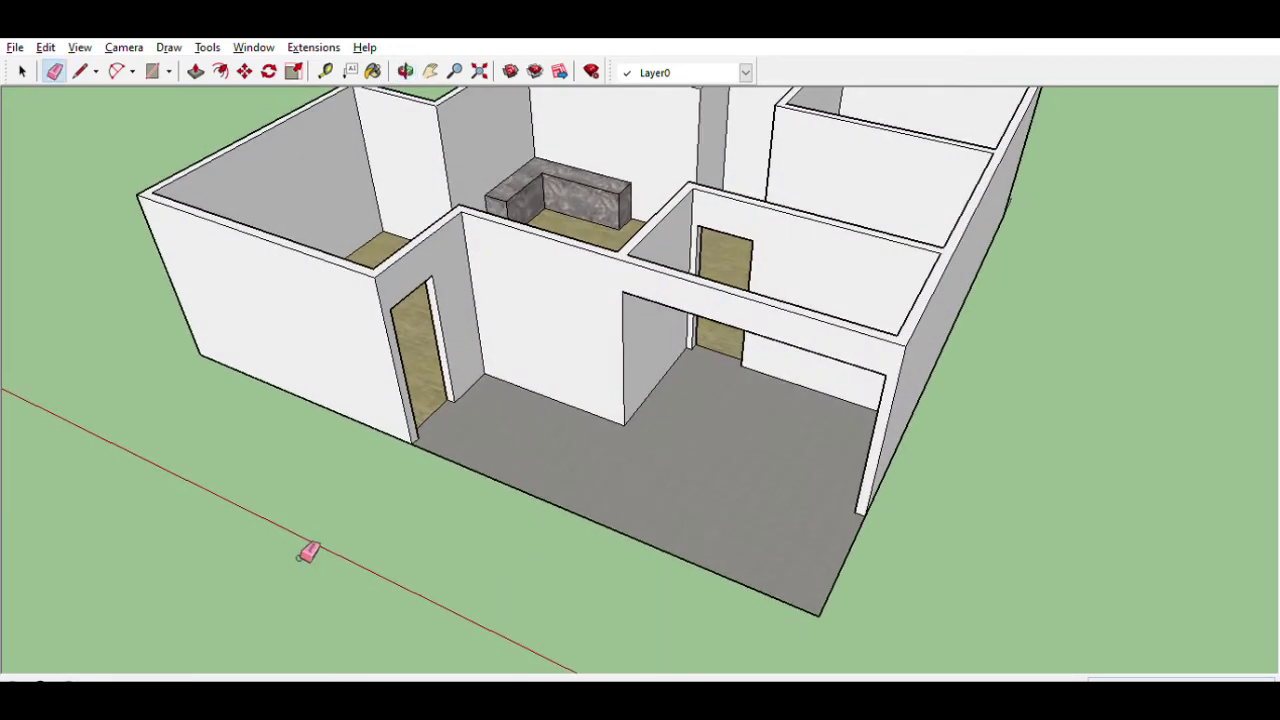
{"action": "scroll", "coordinate": [303, 553], "scroll_direction": "down", "scroll_amount": 2}
{"action": "scroll", "coordinate": [320, 566], "scroll_direction": "down", "scroll_amount": 2}
{"action": "scroll", "coordinate": [420, 535], "scroll_direction": "up", "scroll_amount": 4}
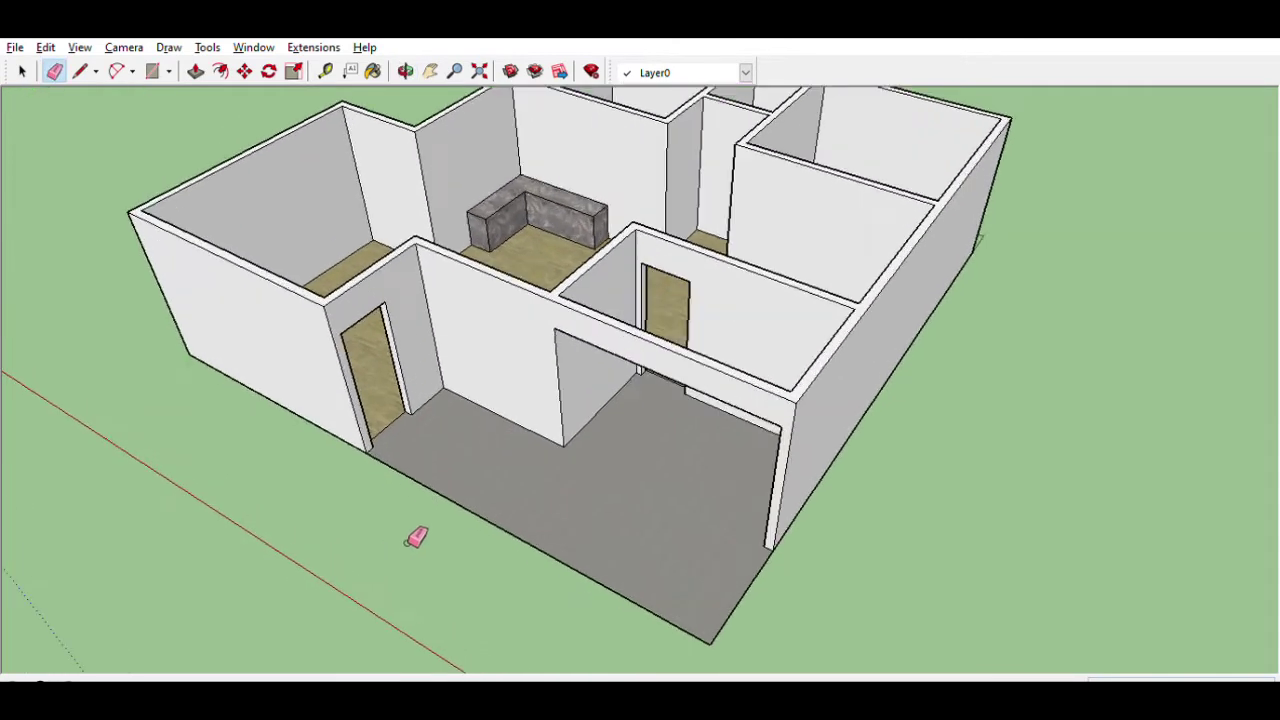
{"action": "scroll", "coordinate": [334, 357], "scroll_direction": "down", "scroll_amount": 2}
{"action": "scroll", "coordinate": [400, 443], "scroll_direction": "down", "scroll_amount": 2}
{"action": "mouse_move", "coordinate": [400, 443]}
{"action": "middle_mouse_down"}
{"action": "mouse_move", "coordinate": [597, 486]}
{"action": "mouse_move", "coordinate": [497, 463]}
{"action": "mouse_move", "coordinate": [506, 534]}
{"action": "mouse_move", "coordinate": [471, 514]}
{"action": "mouse_move", "coordinate": [465, 480]}
{"action": "middle_mouse_up"}
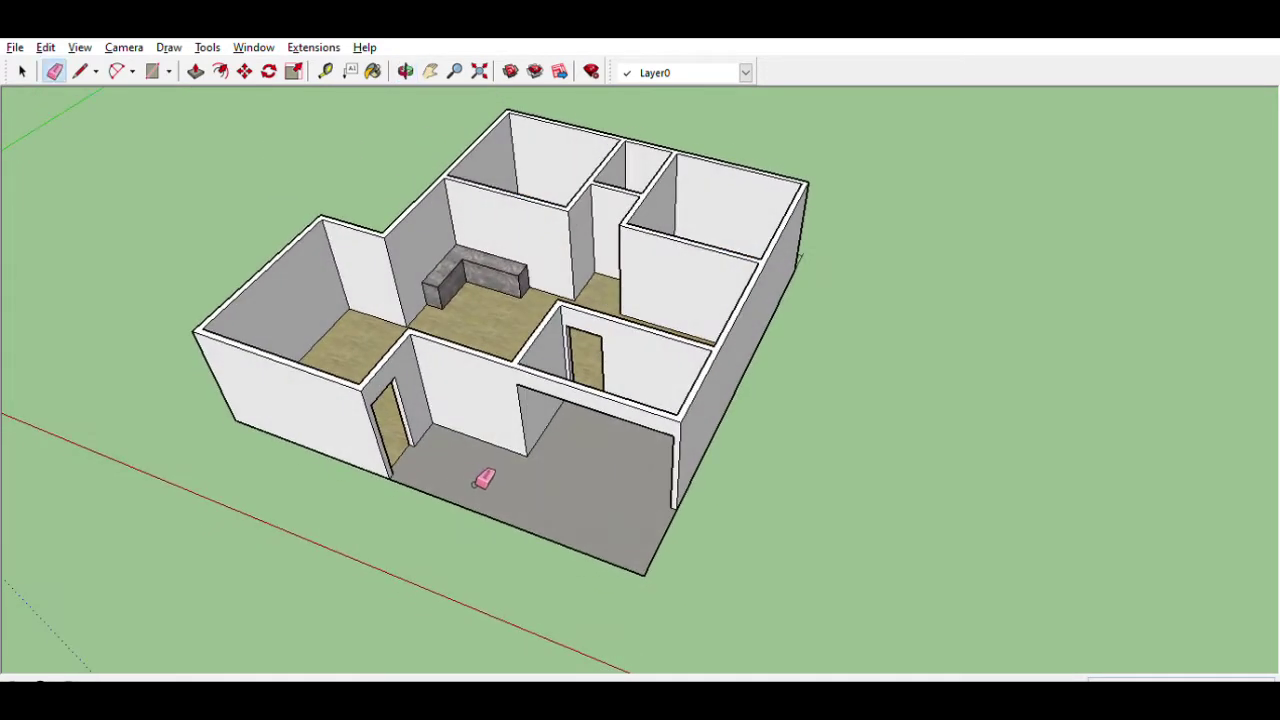
{"action": "mouse_move", "coordinate": [520, 447]}
{"action": "middle_mouse_down"}
{"action": "mouse_move", "coordinate": [503, 451]}
{"action": "mouse_move", "coordinate": [494, 494]}
{"action": "mouse_move", "coordinate": [491, 480]}
{"action": "middle_mouse_up"}
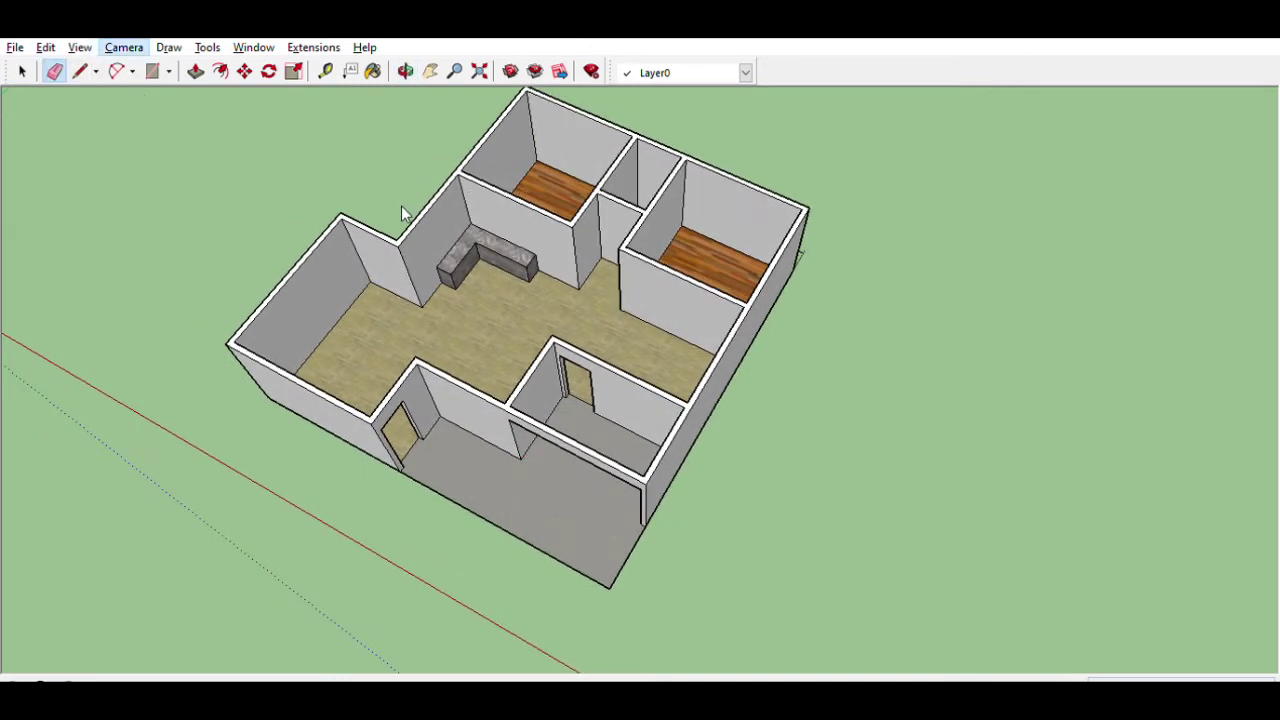
{"action": "mouse_move", "coordinate": [597, 346]}
{"action": "middle_mouse_down"}
{"action": "mouse_move", "coordinate": [777, 350]}
{"action": "mouse_move", "coordinate": [609, 368]}
{"action": "mouse_move", "coordinate": [691, 434]}
{"action": "mouse_move", "coordinate": [189, 331]}
{"action": "mouse_move", "coordinate": [779, 428]}
{"action": "mouse_move", "coordinate": [609, 363]}
{"action": "mouse_move", "coordinate": [371, 363]}
{"action": "middle_mouse_up"}
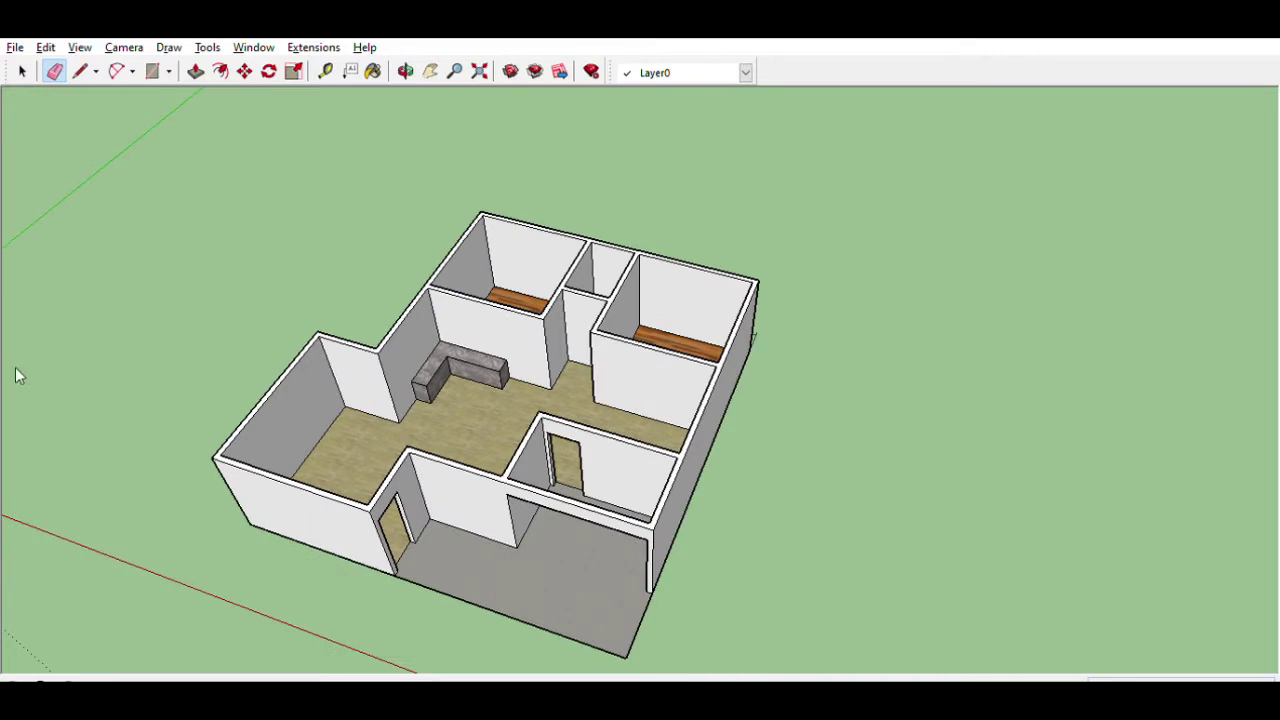
Step: Zoom in and start a door rectangle at the wall corner, then cancel it
{"action": "key", "text": "b"}
{"action": "scroll", "coordinate": [566, 365], "scroll_direction": "up", "scroll_amount": 5}
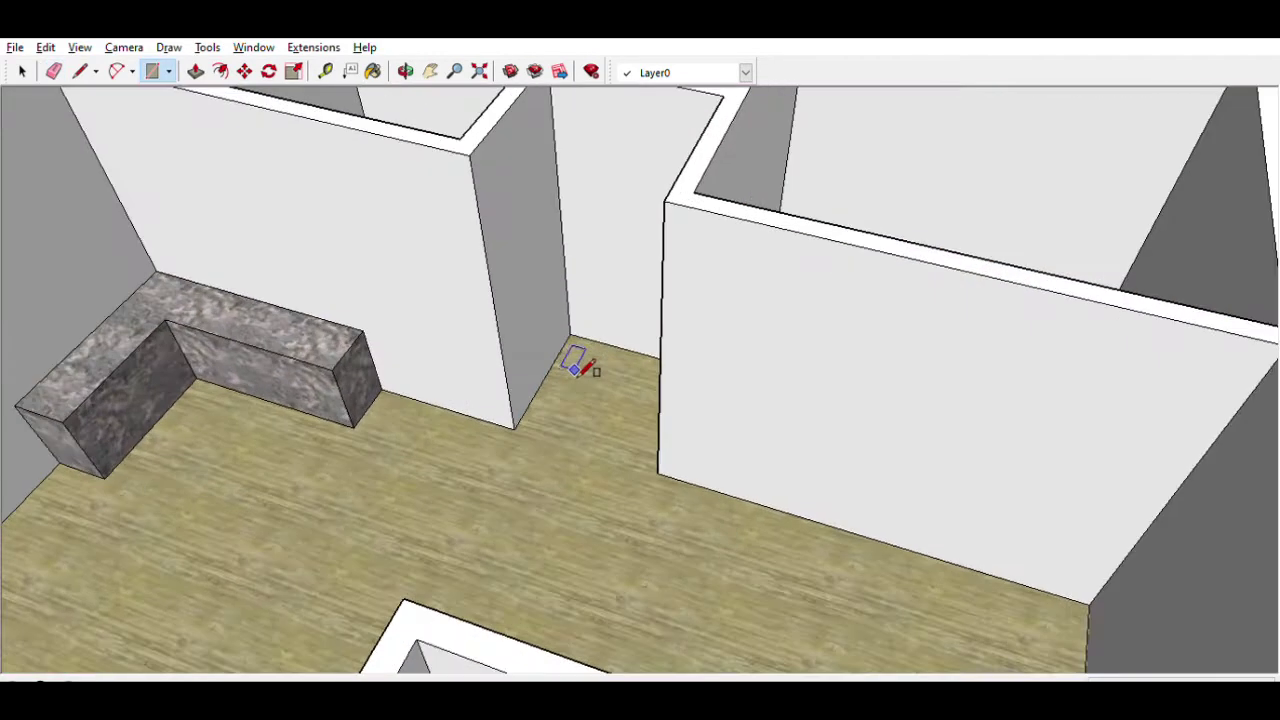
{"action": "scroll", "coordinate": [580, 368], "scroll_direction": "up", "scroll_amount": 2}
{"action": "scroll", "coordinate": [582, 330], "scroll_direction": "up", "scroll_amount": 2}
{"action": "scroll", "coordinate": [586, 289], "scroll_direction": "up", "scroll_amount": 3}
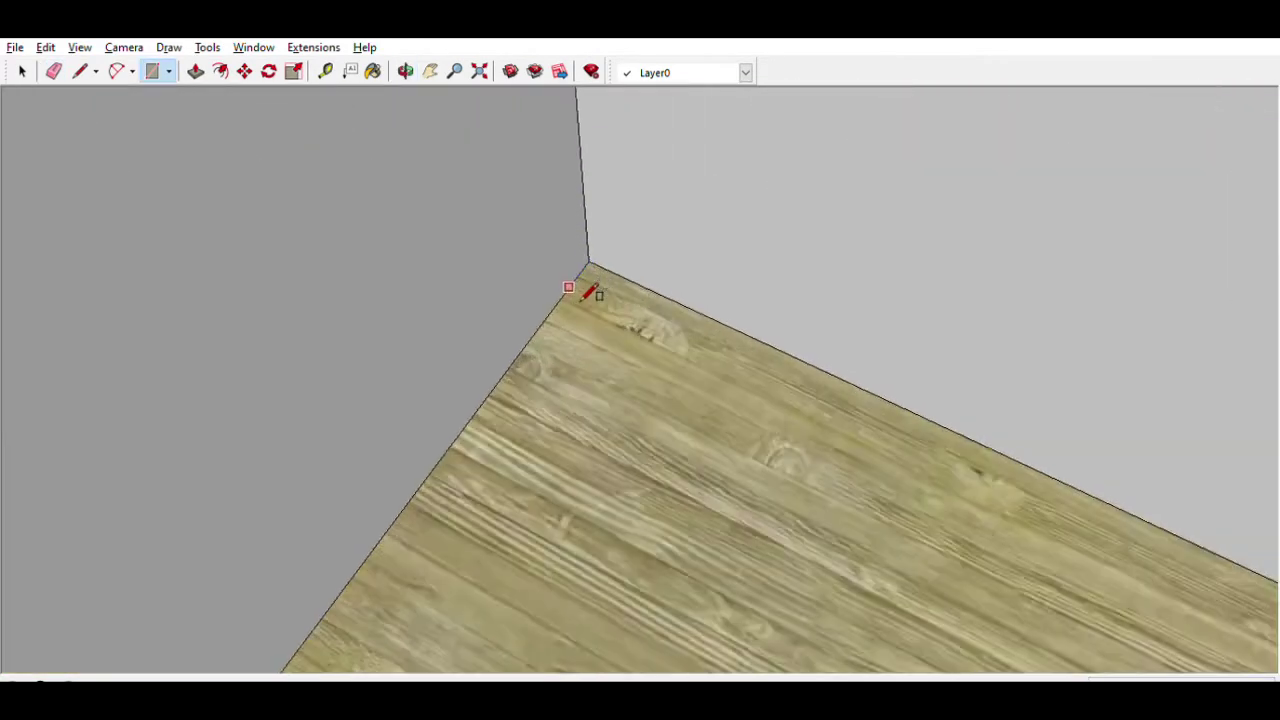
{"action": "scroll", "coordinate": [586, 289], "scroll_direction": "up", "scroll_amount": 2}
{"action": "left_click", "coordinate": [578, 270]}
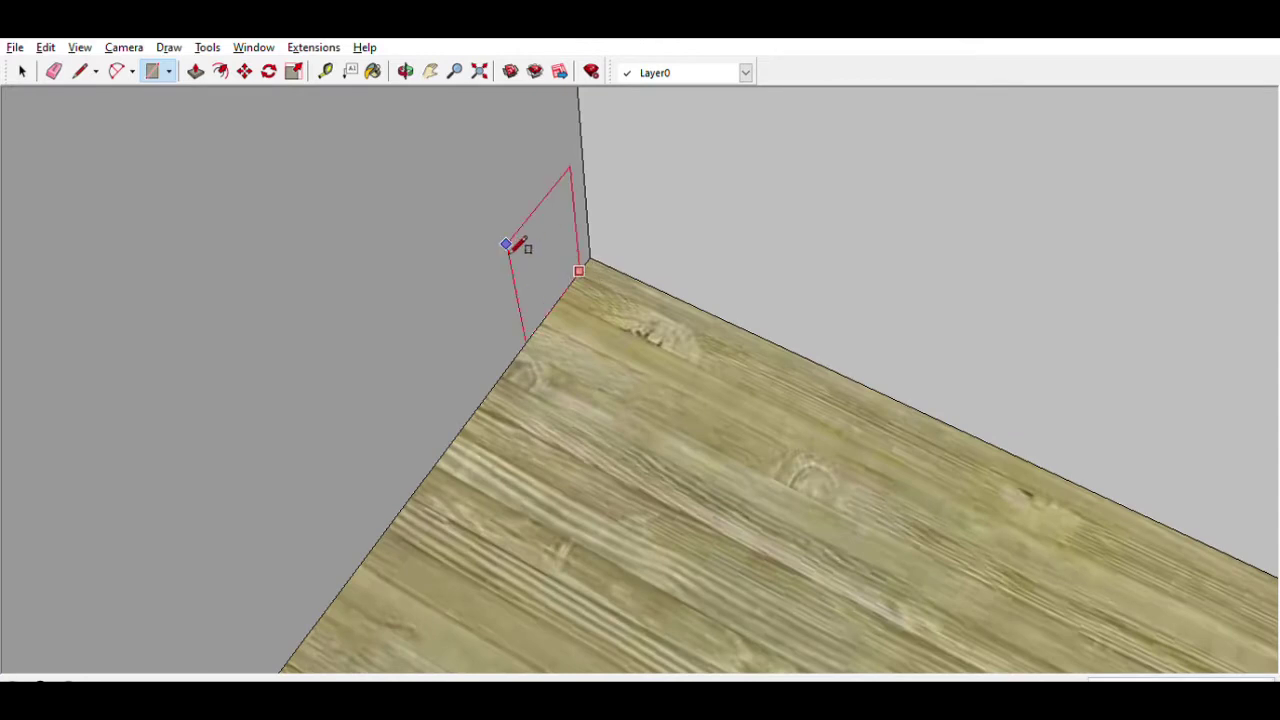
{"action": "key", "text": "Escape"}
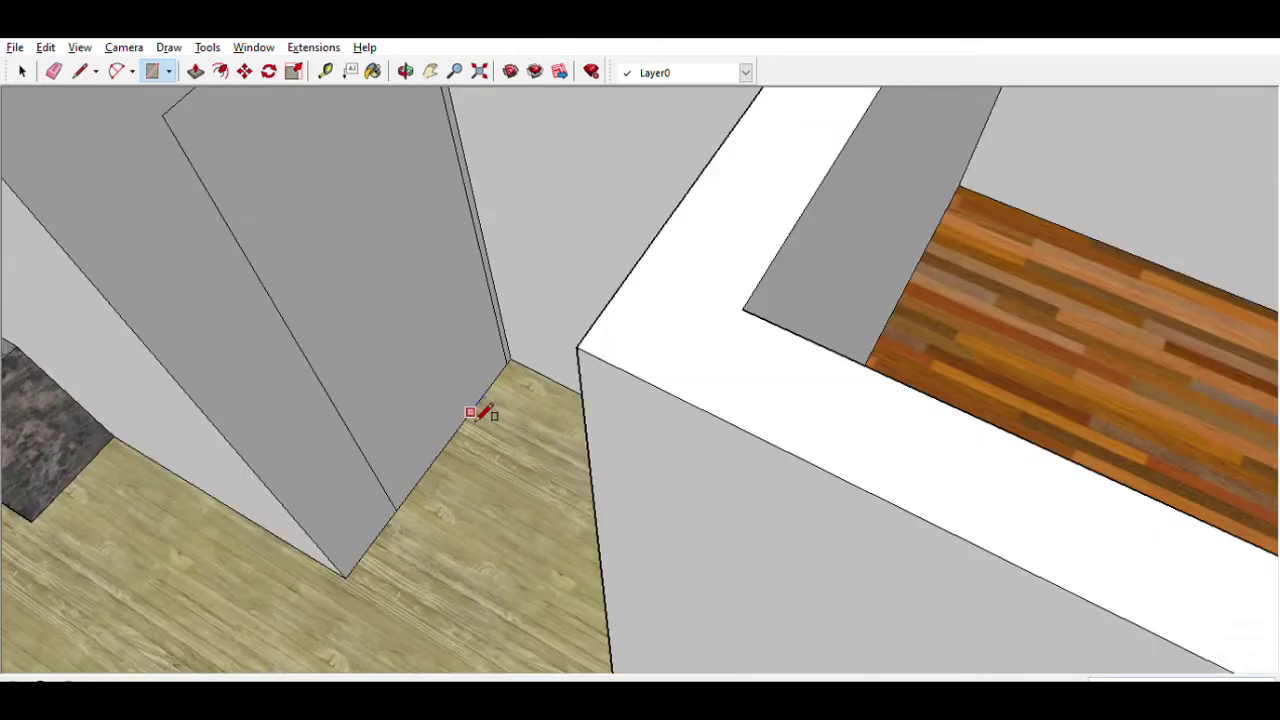
Step: Redraw the door rectangle from the floor-wall corner onto the small marble room's wall
{"action": "scroll", "coordinate": [529, 434], "scroll_direction": "down", "scroll_amount": 3}
{"action": "scroll", "coordinate": [786, 480], "scroll_direction": "up", "scroll_amount": 1}
{"action": "scroll", "coordinate": [706, 451], "scroll_direction": "up", "scroll_amount": 4}
{"action": "scroll", "coordinate": [650, 415], "scroll_direction": "up", "scroll_amount": 2}
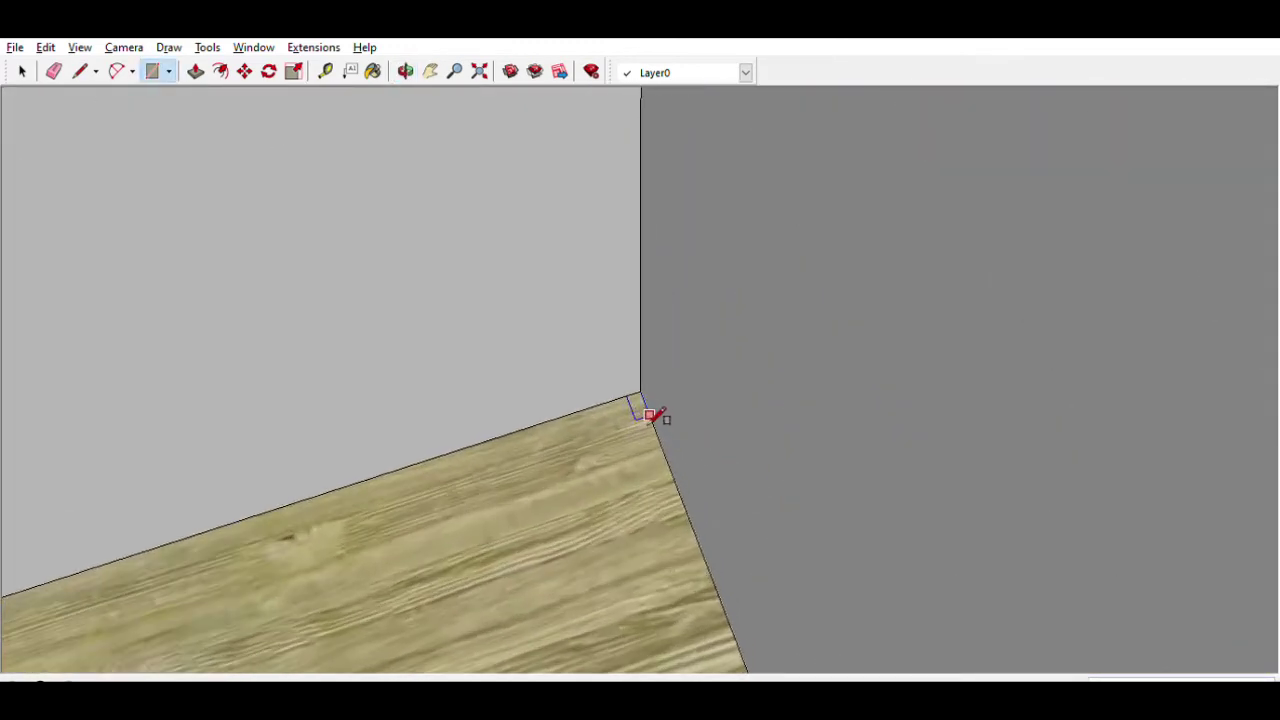
{"action": "left_click", "coordinate": [645, 404]}
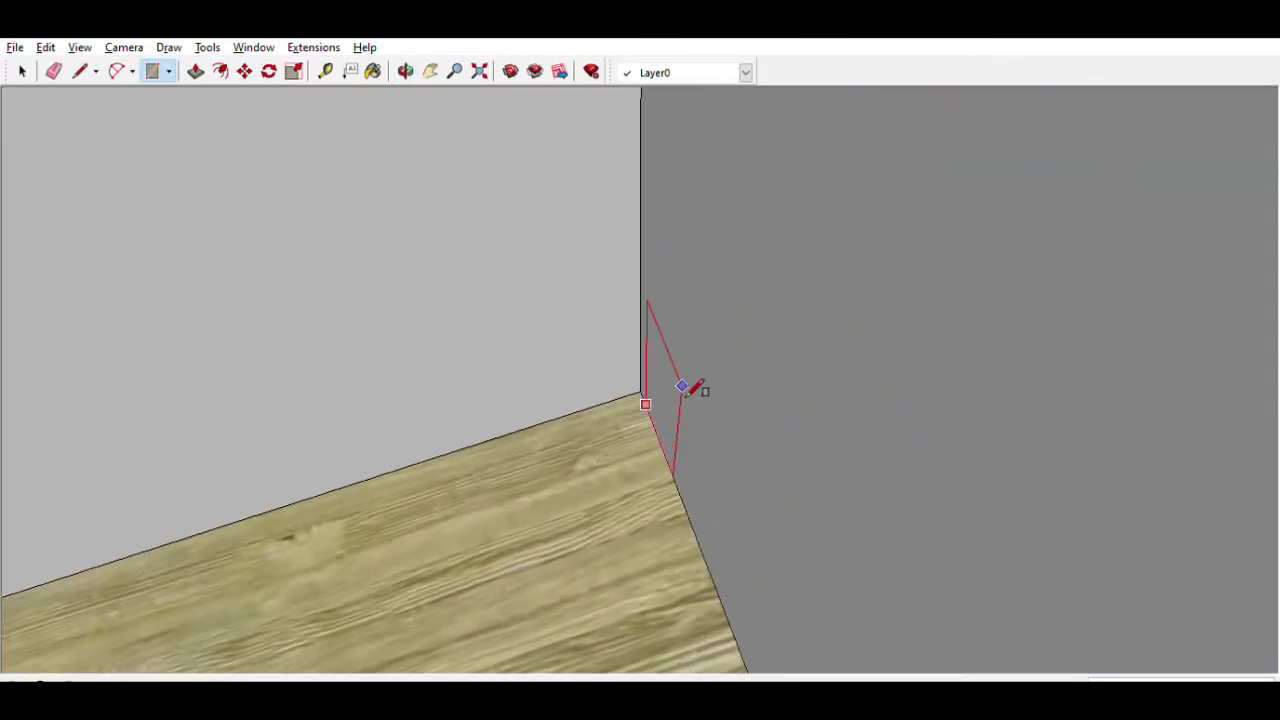
{"action": "key", "text": "Escape"}
{"action": "scroll", "coordinate": [643, 526], "scroll_direction": "down", "scroll_amount": 5}
{"action": "mouse_move", "coordinate": [643, 526]}
{"action": "middle_mouse_down"}
{"action": "mouse_move", "coordinate": [539, 498]}
{"action": "mouse_move", "coordinate": [443, 520]}
{"action": "middle_mouse_up"}
{"action": "scroll", "coordinate": [457, 520], "scroll_direction": "up", "scroll_amount": 5}
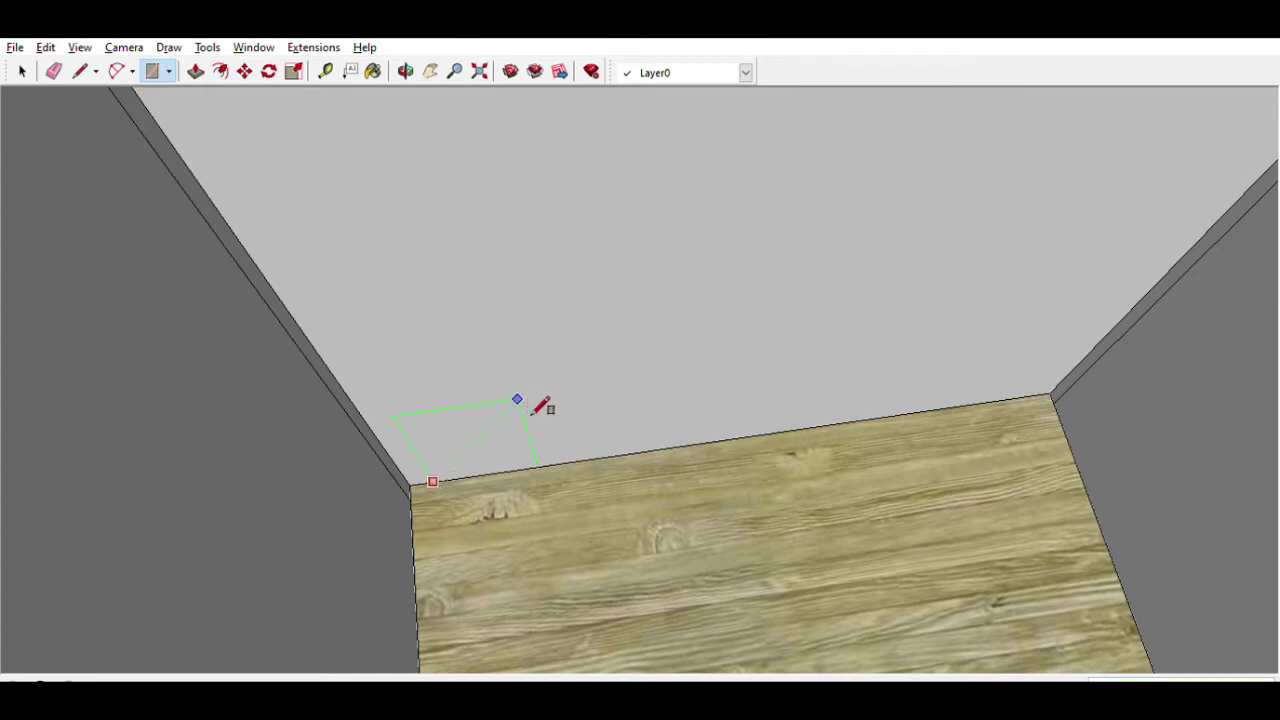
{"action": "key", "text": "Escape"}
{"action": "scroll", "coordinate": [541, 406], "scroll_direction": "down", "scroll_amount": 3}
{"action": "scroll", "coordinate": [543, 466], "scroll_direction": "down", "scroll_amount": 4}
{"action": "middle_click_drag", "start_coordinate": [580, 523], "coordinate": [197, 447]}
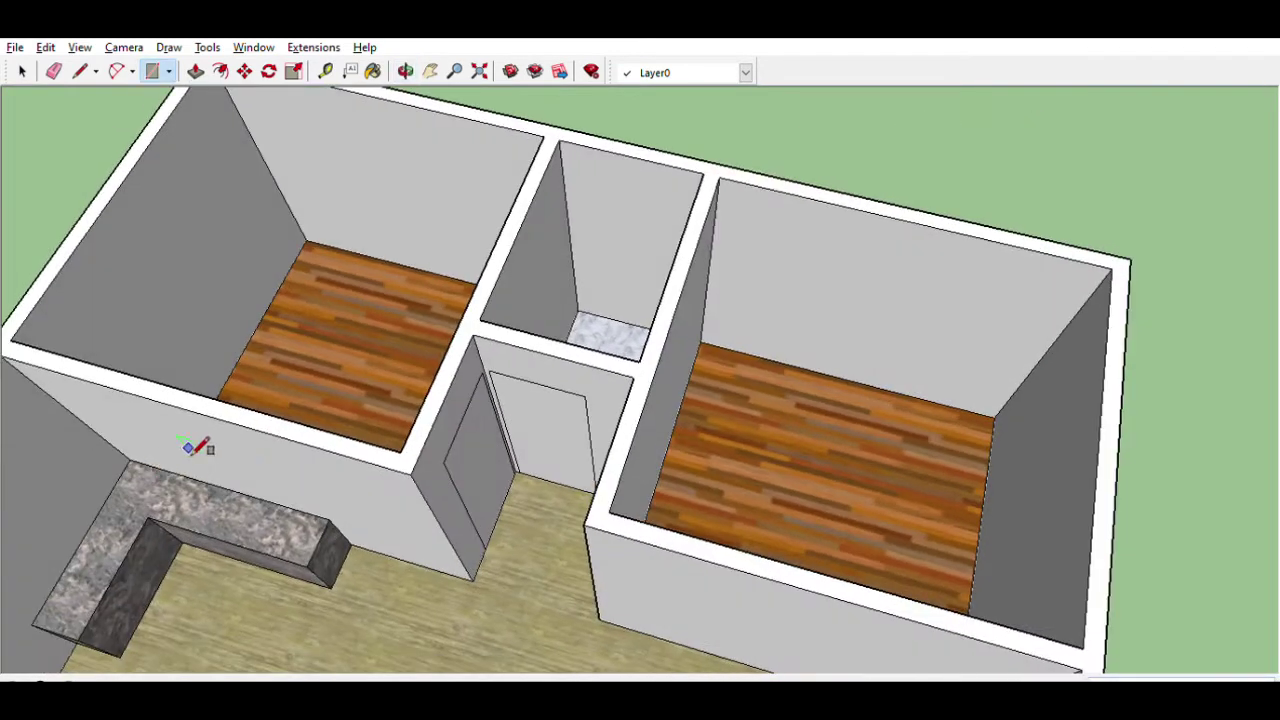
Step: Push the door outlines through, opening doorways into the marble room and the wood-floored room
{"action": "key", "text": "p"}
{"action": "scroll", "coordinate": [563, 434], "scroll_direction": "up", "scroll_amount": 3}
{"action": "scroll", "coordinate": [560, 429], "scroll_direction": "up", "scroll_amount": 2}
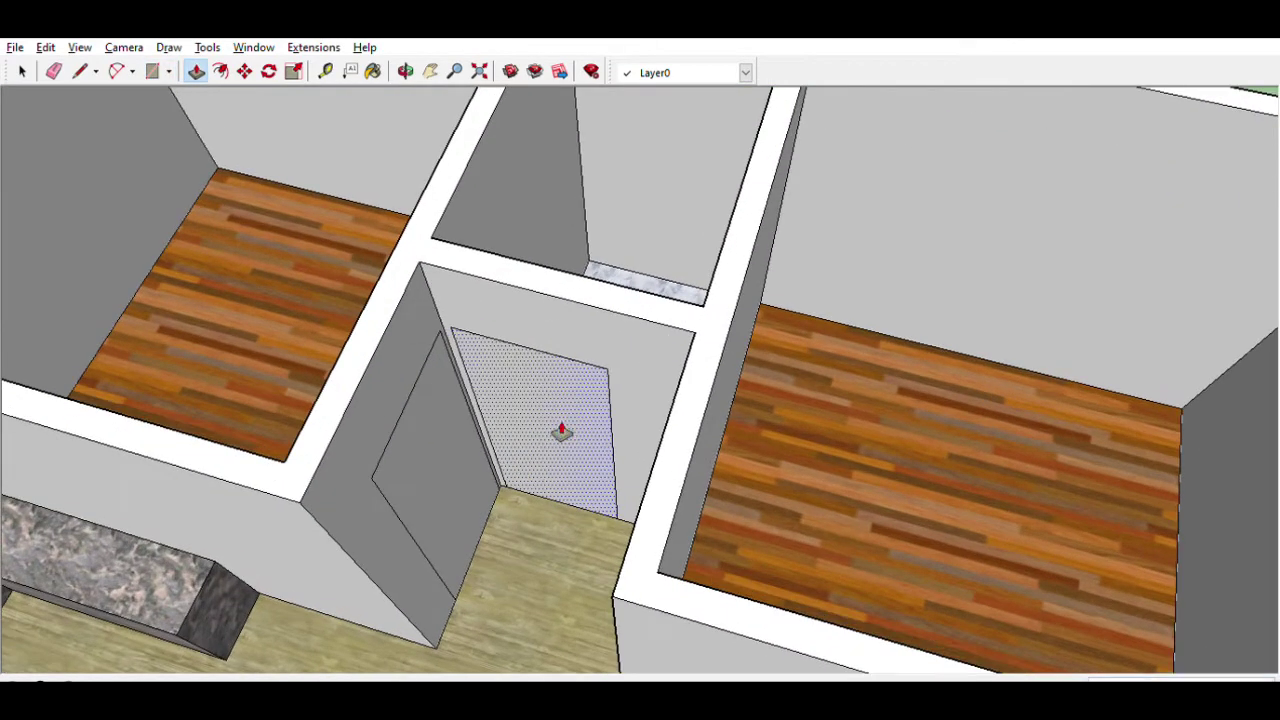
{"action": "left_click", "coordinate": [582, 378]}
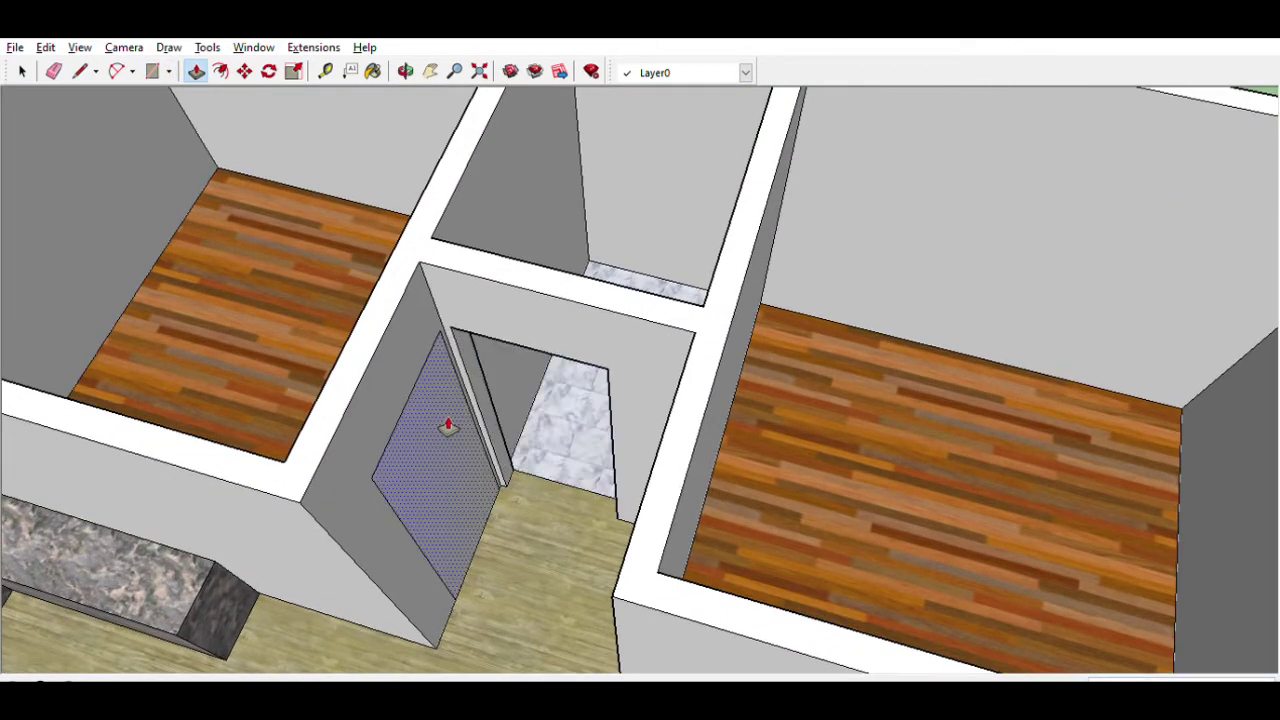
{"action": "left_click", "coordinate": [443, 423]}
{"action": "middle_click_drag", "start_coordinate": [443, 423], "coordinate": [782, 430]}
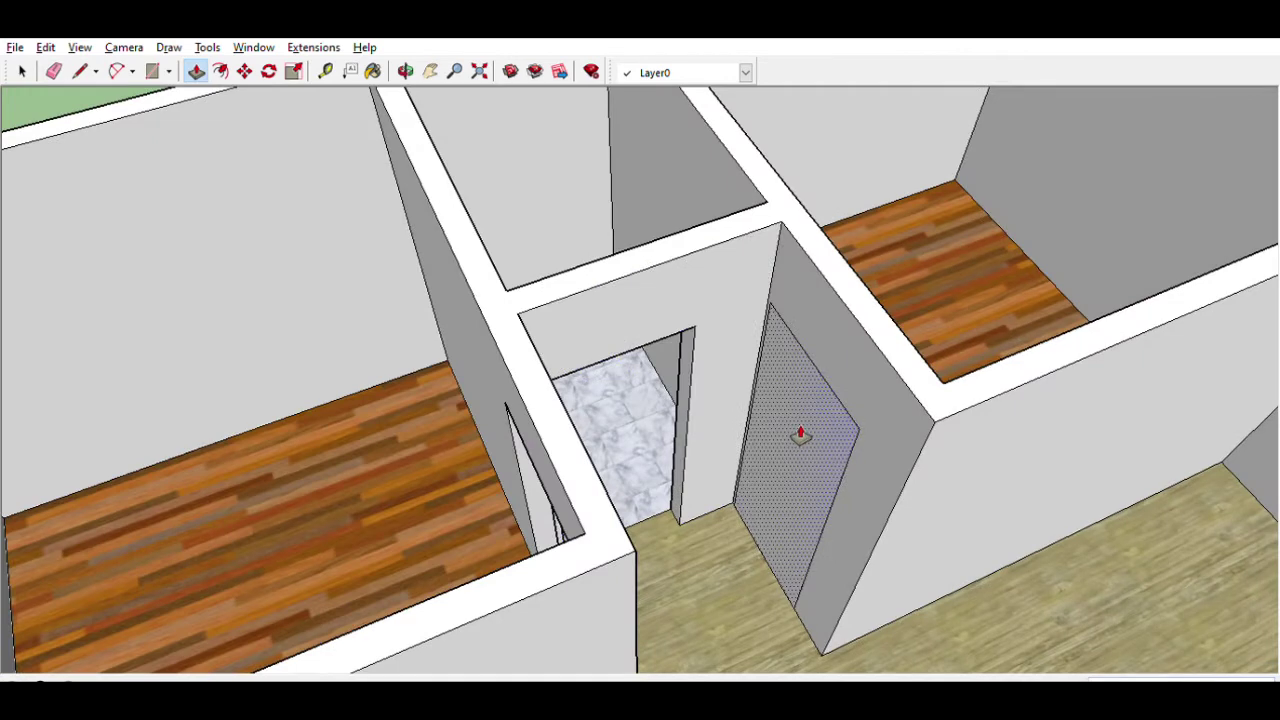
{"action": "double_click", "coordinate": [800, 435]}
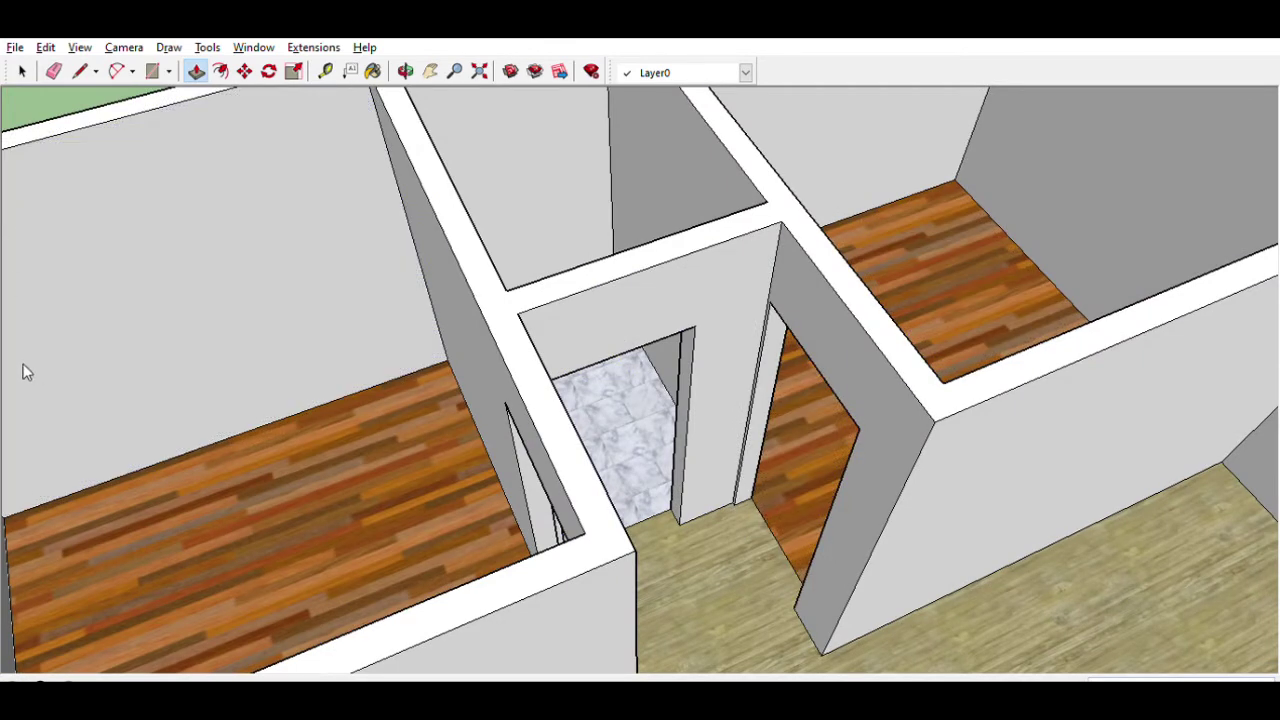
{"action": "mouse_move", "coordinate": [25, 375]}
{"action": "middle_mouse_down"}
{"action": "mouse_move", "coordinate": [874, 386]}
{"action": "mouse_move", "coordinate": [877, 420]}
{"action": "mouse_move", "coordinate": [848, 428]}
{"action": "middle_mouse_up"}
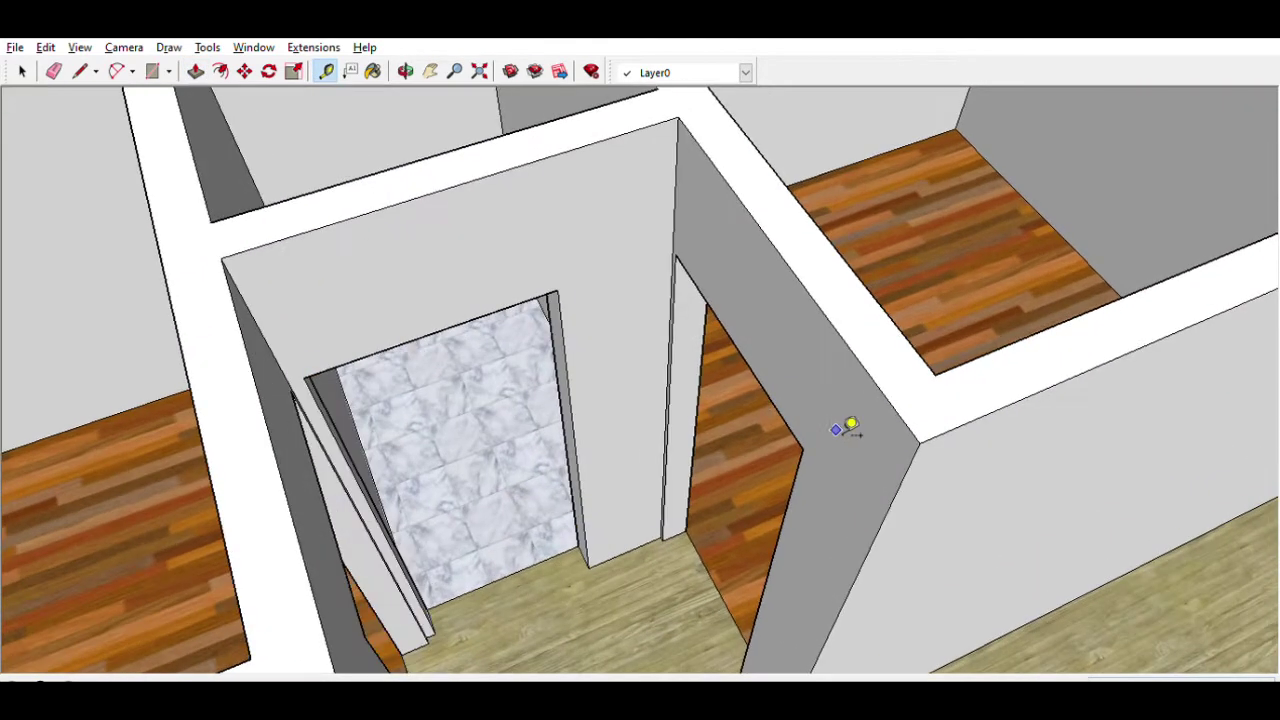
Step: Split the wall end face with a guided edge and pull it across to the opposite wall
{"action": "left_click", "coordinate": [862, 365]}
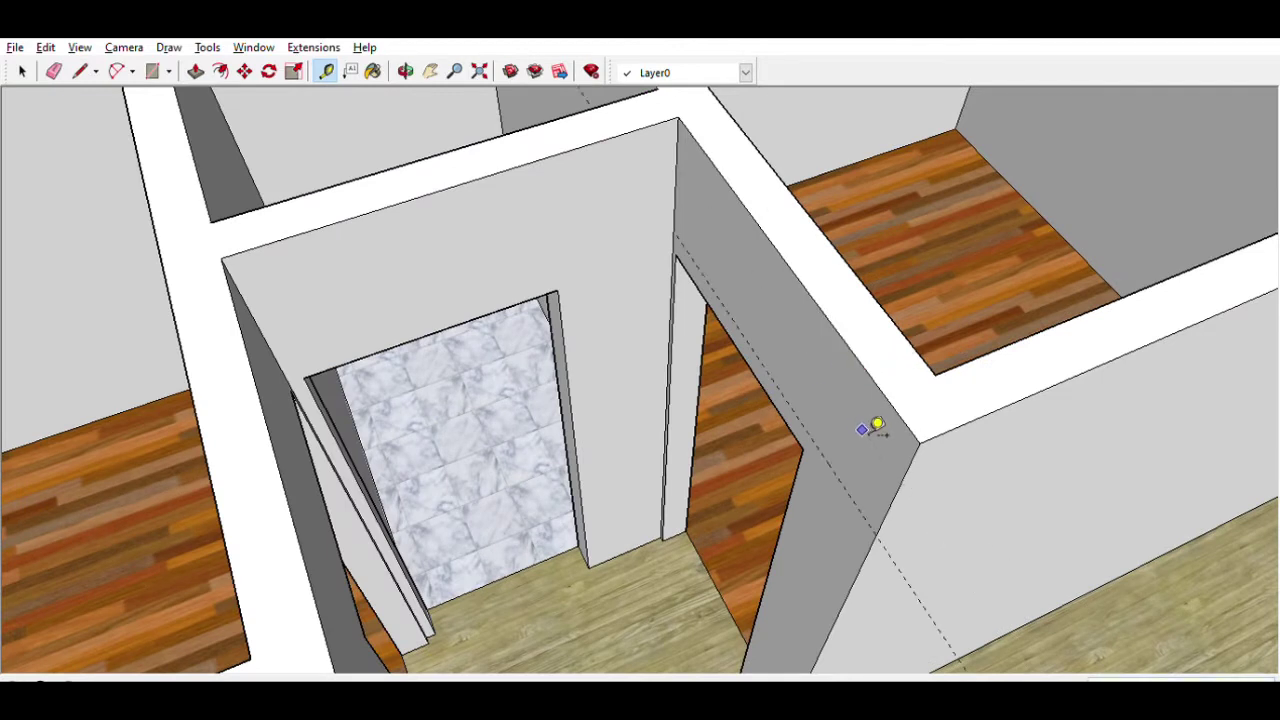
{"action": "left_click", "coordinate": [899, 485]}
{"action": "key", "text": "b"}
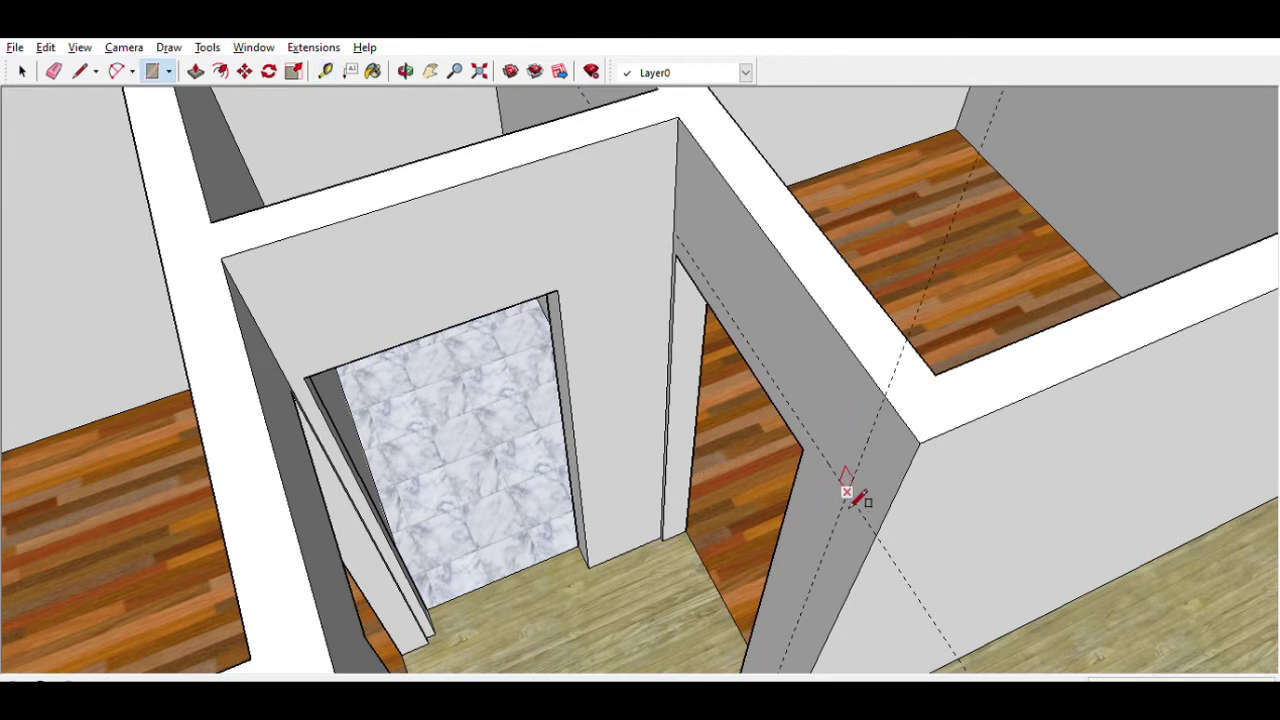
{"action": "left_click", "coordinate": [921, 443]}
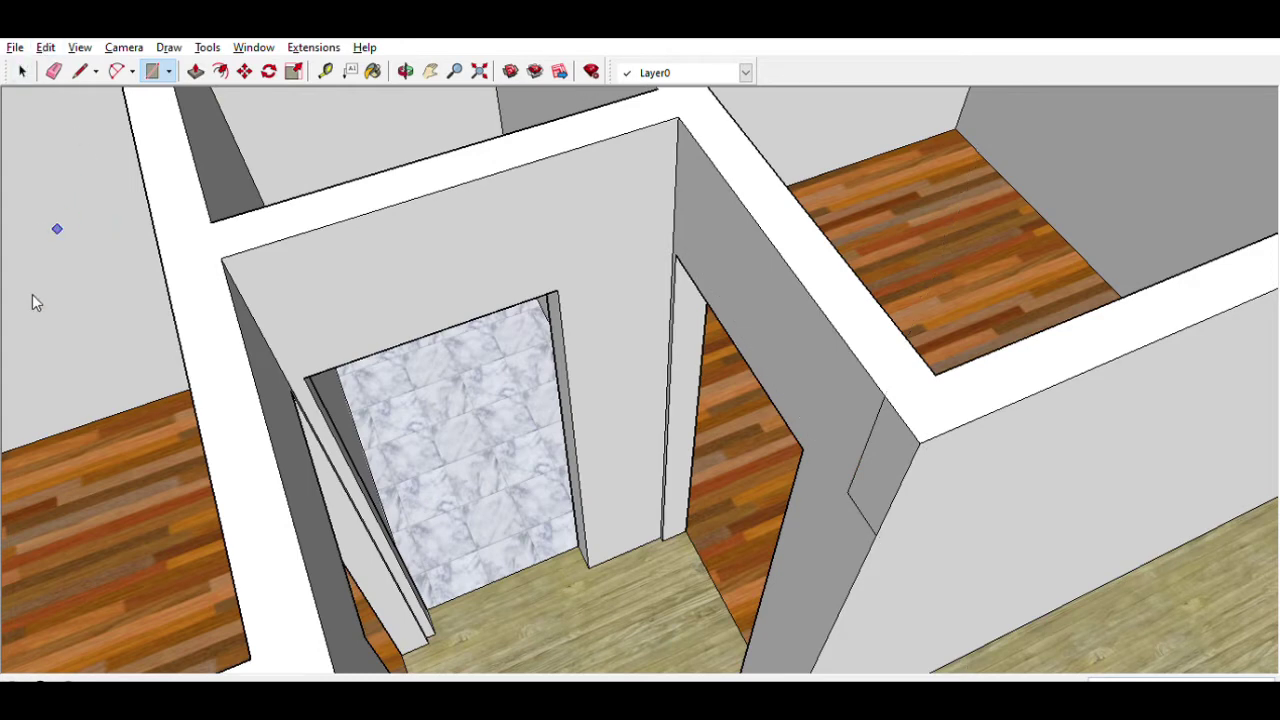
{"action": "key", "text": "p"}
{"action": "left_click_drag", "start_coordinate": [897, 466], "coordinate": [288, 440]}
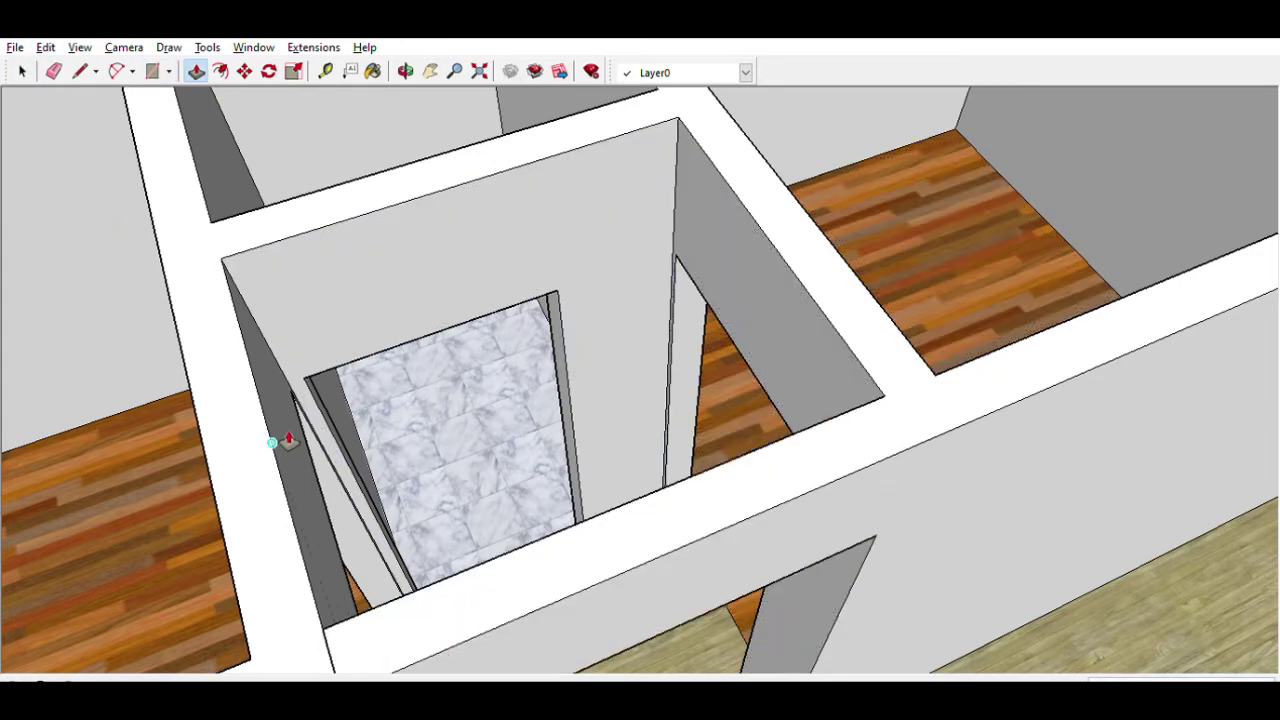
{"action": "scroll", "coordinate": [409, 357], "scroll_direction": "down", "scroll_amount": 5}
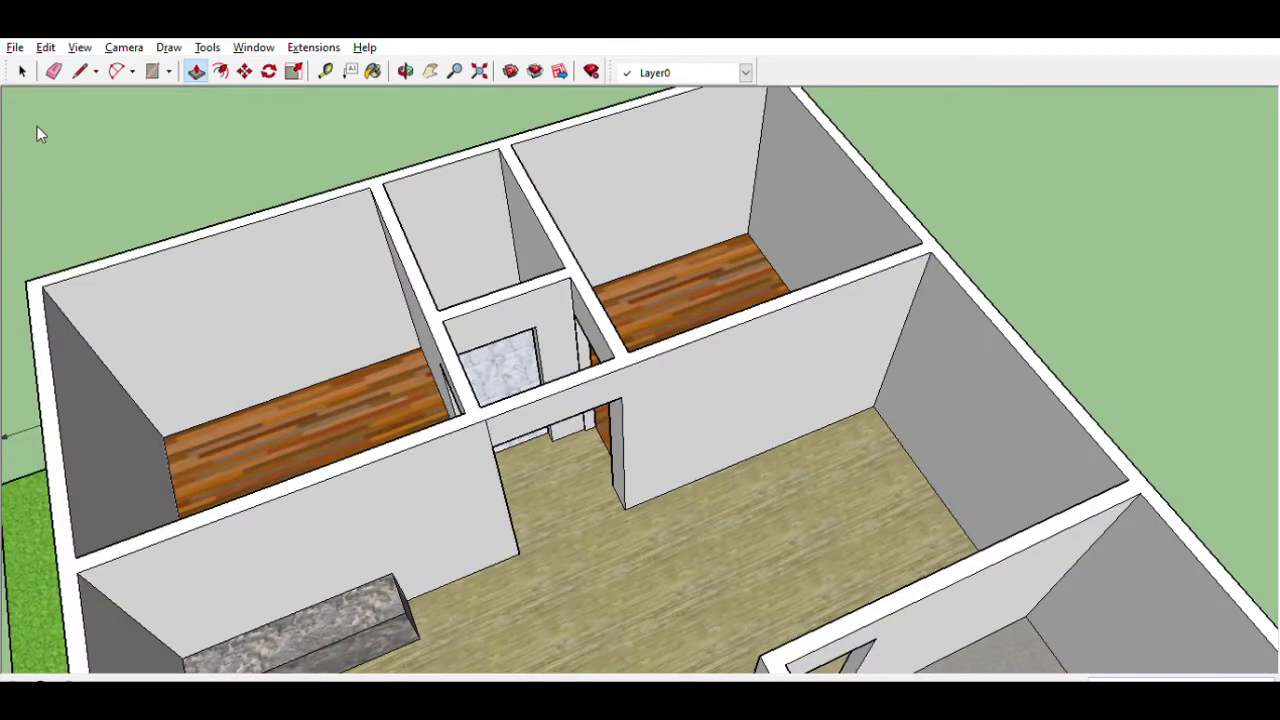
{"action": "left_click", "coordinate": [54, 71]}
{"action": "scroll", "coordinate": [534, 423], "scroll_direction": "up", "scroll_amount": 3}
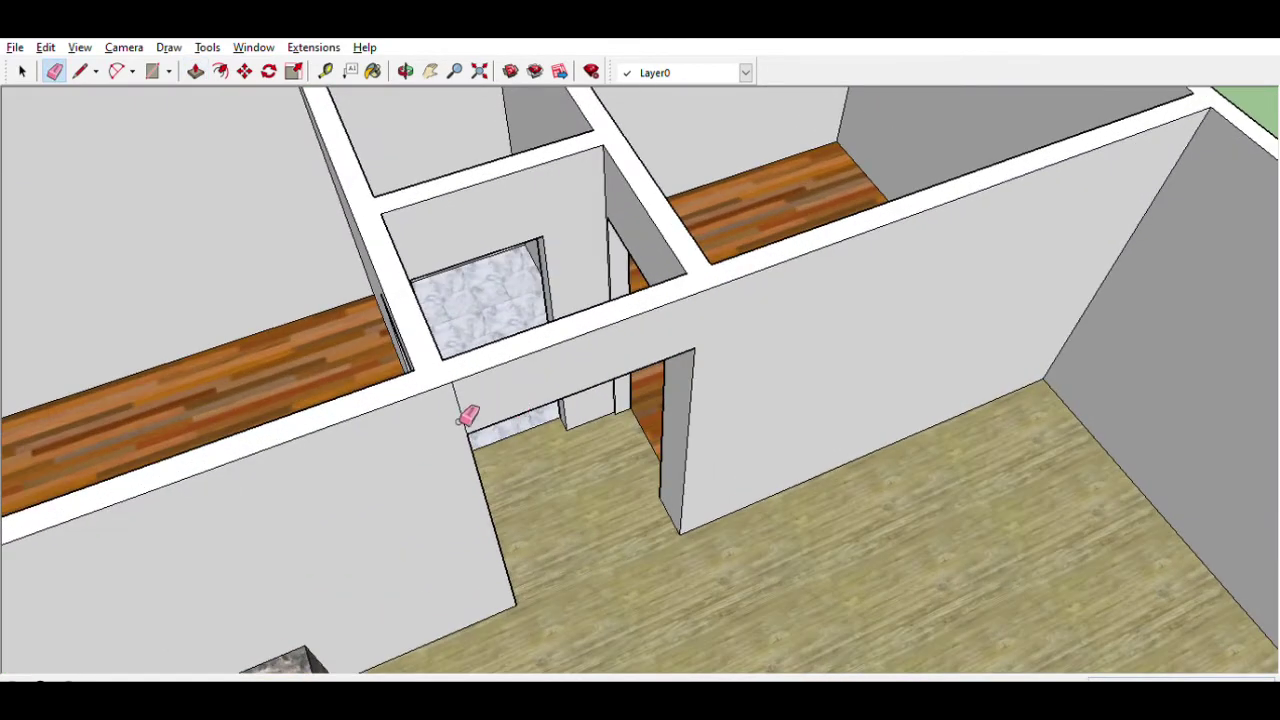
Step: Turn to the left wood-floored room and add a guide line near the top of its outer wall
{"action": "mouse_move", "coordinate": [479, 408]}
{"action": "middle_mouse_down"}
{"action": "mouse_move", "coordinate": [443, 491]}
{"action": "mouse_move", "coordinate": [109, 466]}
{"action": "mouse_move", "coordinate": [369, 254]}
{"action": "mouse_move", "coordinate": [418, 352]}
{"action": "middle_mouse_up"}
{"action": "scroll", "coordinate": [418, 352], "scroll_direction": "down", "scroll_amount": 5}
{"action": "mouse_move", "coordinate": [443, 500]}
{"action": "middle_mouse_down"}
{"action": "mouse_move", "coordinate": [703, 551]}
{"action": "mouse_move", "coordinate": [543, 629]}
{"action": "mouse_move", "coordinate": [260, 640]}
{"action": "middle_mouse_up"}
{"action": "scroll", "coordinate": [491, 394], "scroll_direction": "down", "scroll_amount": 3}
{"action": "scroll", "coordinate": [509, 434], "scroll_direction": "down", "scroll_amount": 2}
{"action": "scroll", "coordinate": [566, 466], "scroll_direction": "down", "scroll_amount": 2}
{"action": "mouse_move", "coordinate": [566, 466]}
{"action": "middle_mouse_down"}
{"action": "mouse_move", "coordinate": [248, 274]}
{"action": "mouse_move", "coordinate": [414, 277]}
{"action": "mouse_move", "coordinate": [494, 223]}
{"action": "mouse_move", "coordinate": [563, 449]}
{"action": "mouse_move", "coordinate": [556, 481]}
{"action": "mouse_move", "coordinate": [630, 376]}
{"action": "mouse_move", "coordinate": [660, 452]}
{"action": "mouse_move", "coordinate": [613, 377]}
{"action": "mouse_move", "coordinate": [970, 379]}
{"action": "mouse_move", "coordinate": [457, 443]}
{"action": "mouse_move", "coordinate": [257, 400]}
{"action": "middle_mouse_up"}
{"action": "scroll", "coordinate": [248, 274], "scroll_direction": "up", "scroll_amount": 3}
{"action": "scroll", "coordinate": [494, 223], "scroll_direction": "down", "scroll_amount": 3}
{"action": "scroll", "coordinate": [613, 377], "scroll_direction": "up", "scroll_amount": 3}
{"action": "scroll", "coordinate": [257, 400], "scroll_direction": "up", "scroll_amount": 2}
{"action": "scroll", "coordinate": [534, 400], "scroll_direction": "up", "scroll_amount": 4}
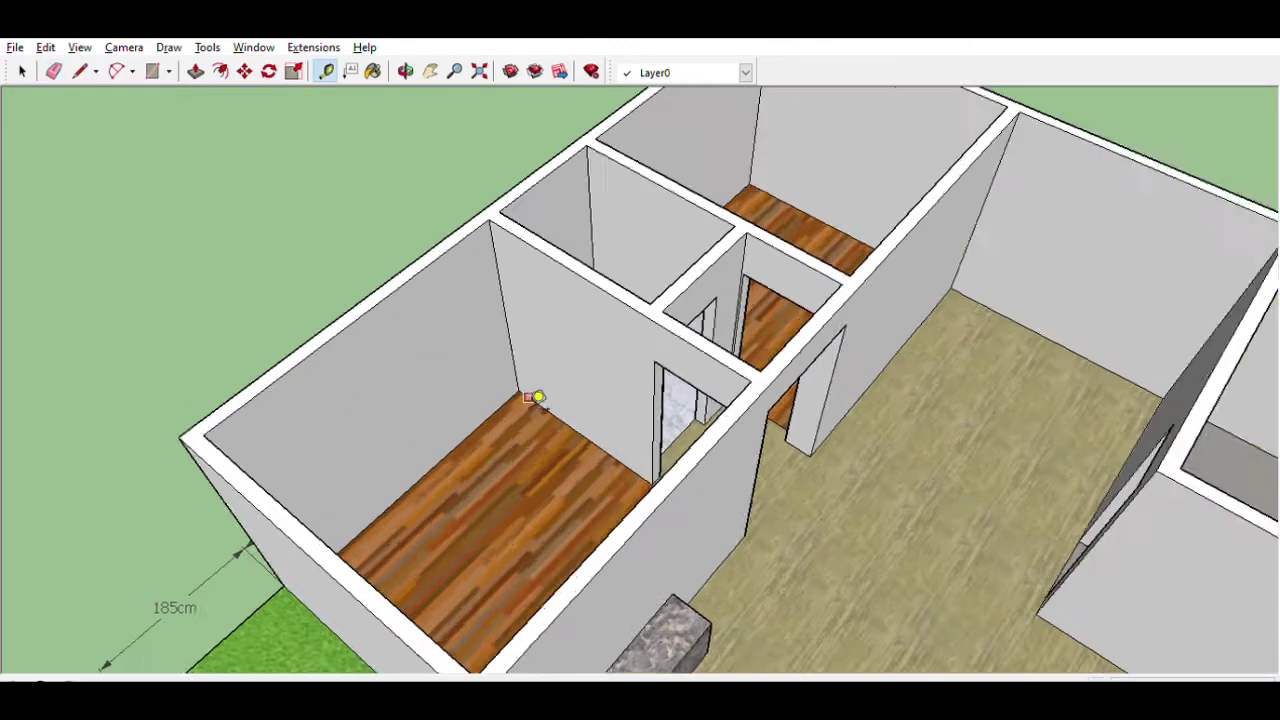
{"action": "key", "text": "t"}
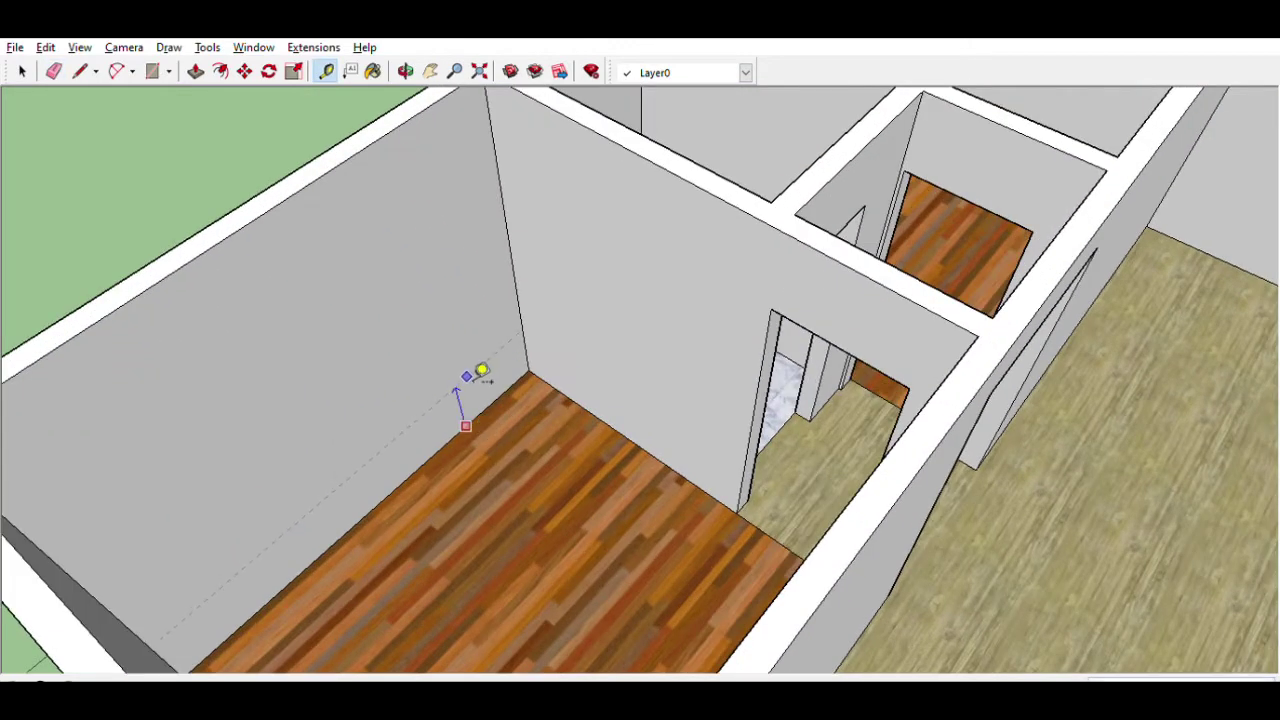
{"action": "left_click", "coordinate": [471, 329]}
{"action": "scroll", "coordinate": [450, 330], "scroll_direction": "down", "scroll_amount": 3}
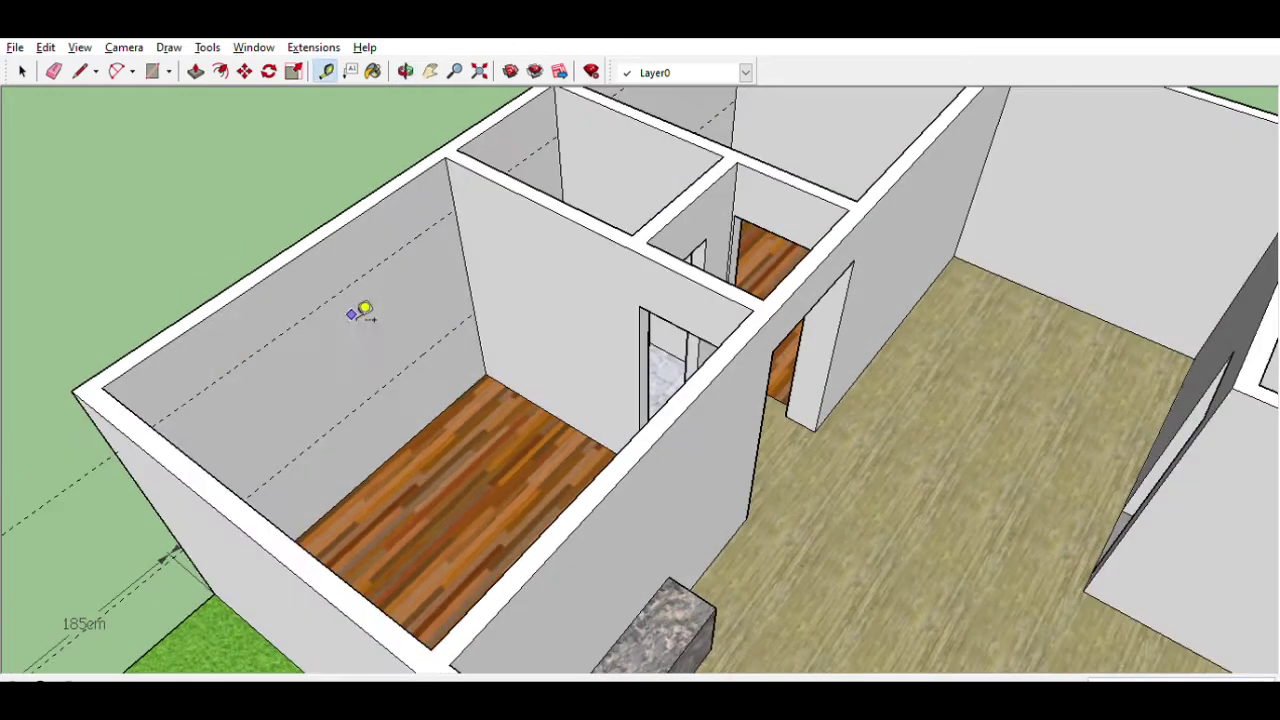
{"action": "middle_click_drag", "start_coordinate": [224, 402], "coordinate": [77, 380]}
{"action": "scroll", "coordinate": [191, 272], "scroll_direction": "up", "scroll_amount": 3}
{"action": "left_click", "coordinate": [153, 345]}
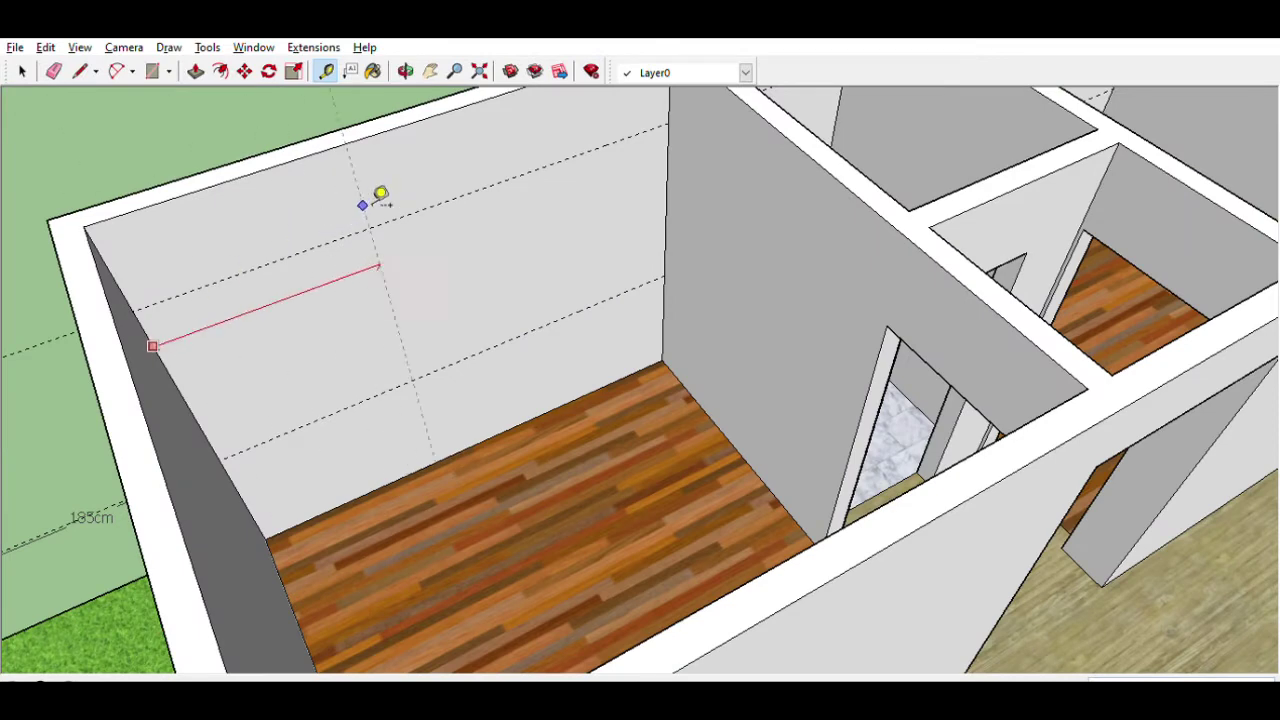
{"action": "left_click", "coordinate": [423, 140]}
{"action": "scroll", "coordinate": [430, 200], "scroll_direction": "up", "scroll_amount": 3}
{"action": "scroll", "coordinate": [435, 252], "scroll_direction": "down", "scroll_amount": 4}
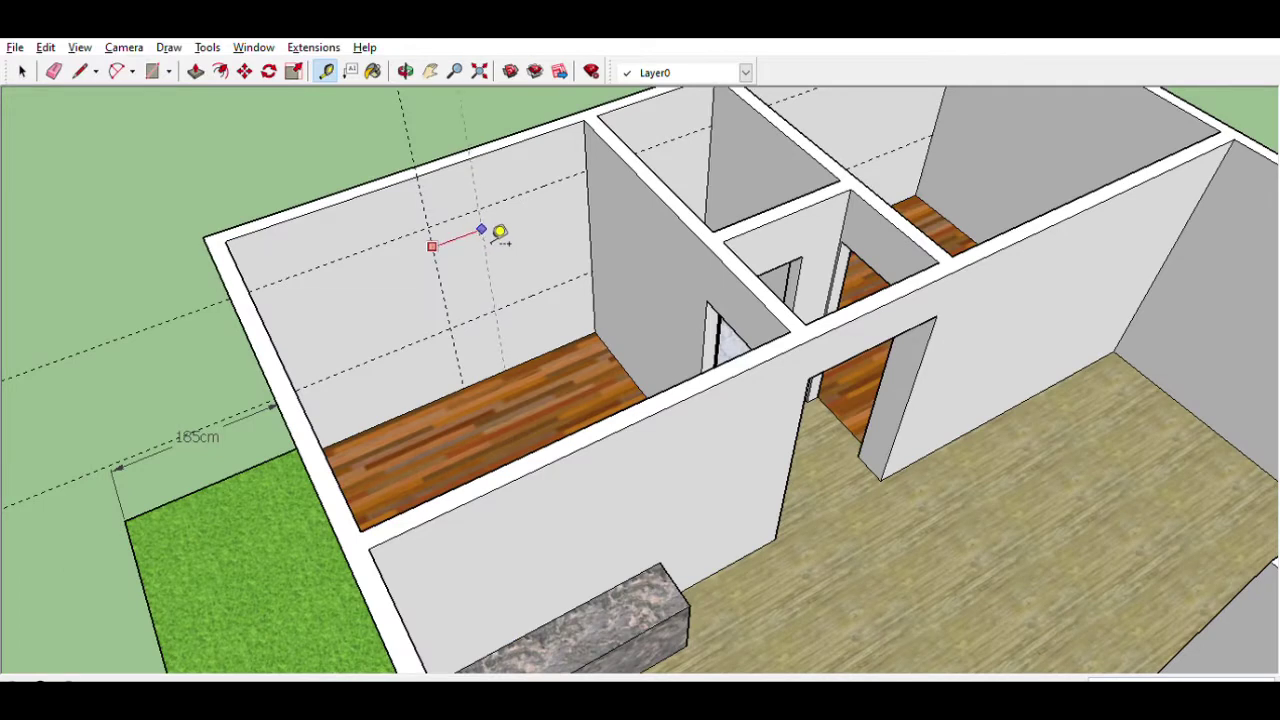
Step: Add further horizontal and vertical guides, erasing a stray one, to frame the two window areas
{"action": "left_click", "coordinate": [431, 241]}
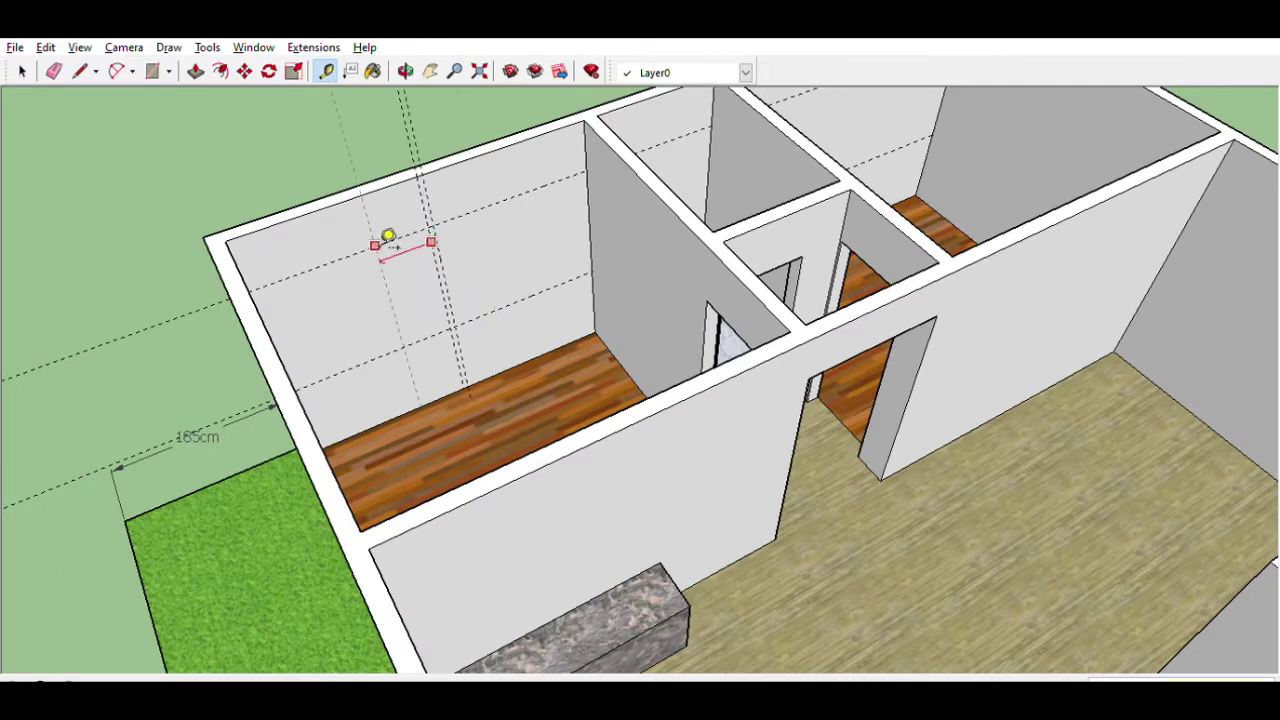
{"action": "scroll", "coordinate": [389, 240], "scroll_direction": "up", "scroll_amount": 3}
{"action": "scroll", "coordinate": [497, 254], "scroll_direction": "up", "scroll_amount": 2}
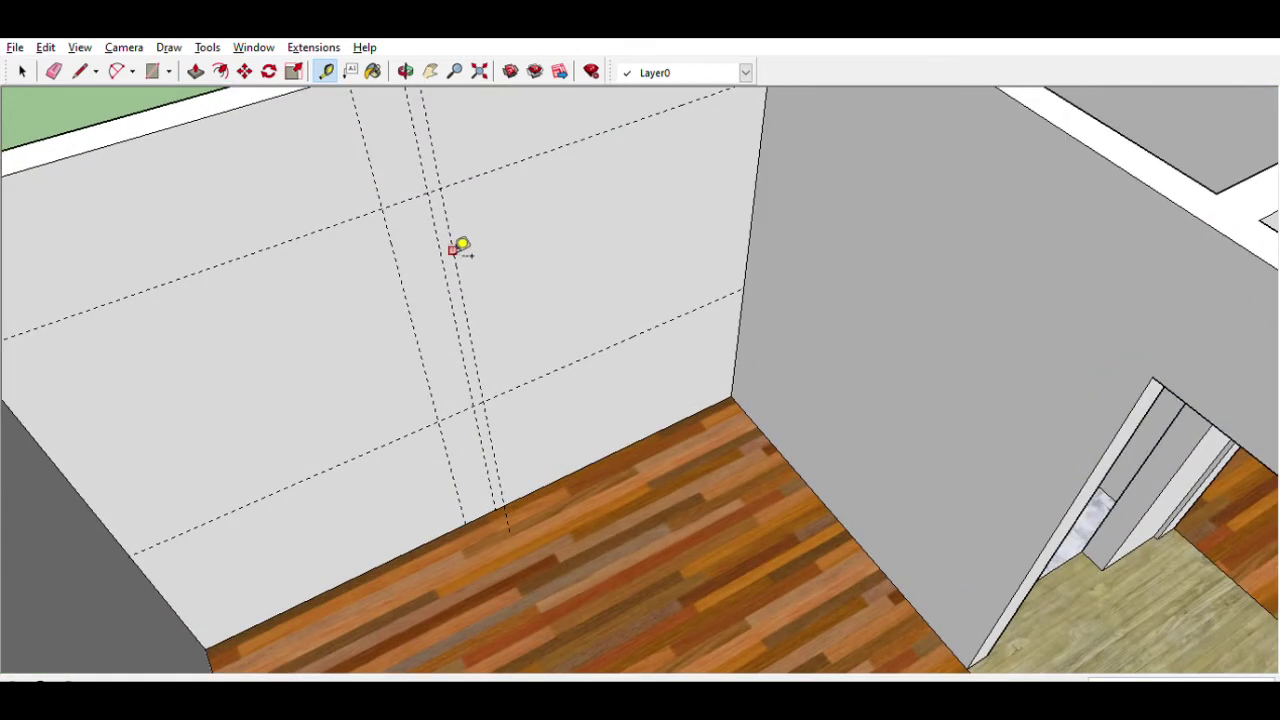
{"action": "left_click", "coordinate": [498, 232]}
{"action": "key", "text": "e"}
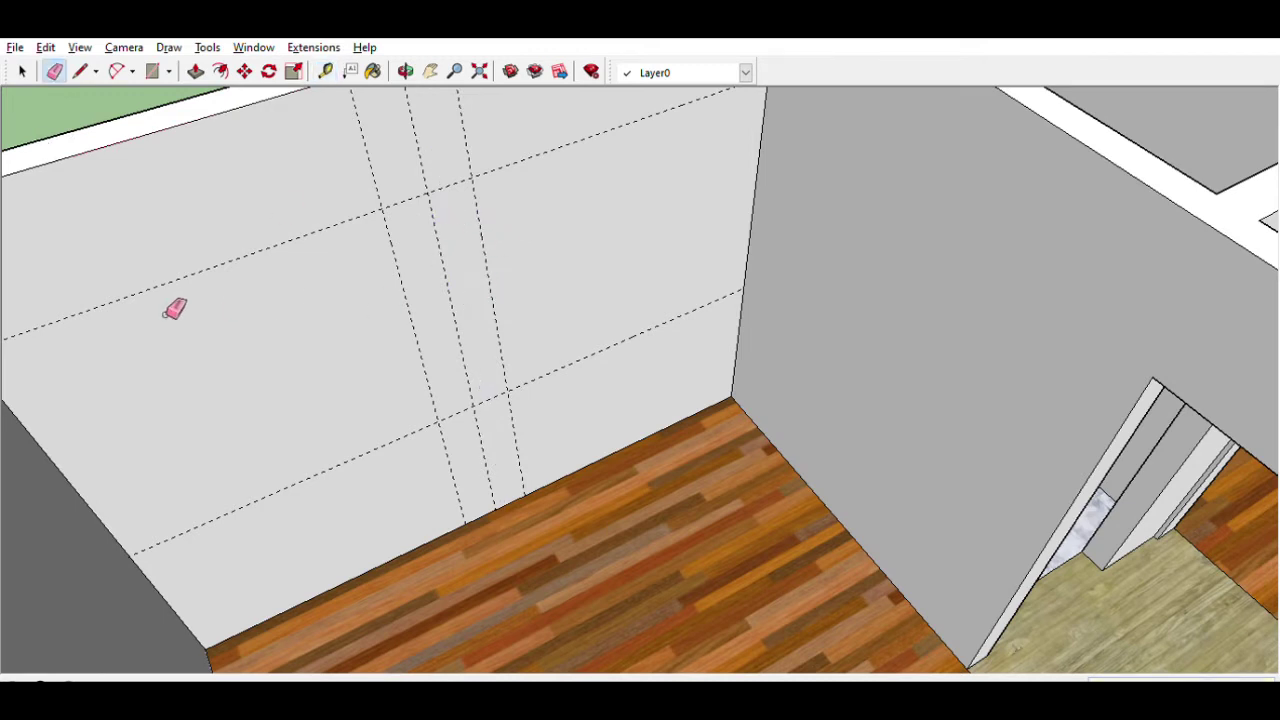
{"action": "key", "text": "t"}
{"action": "left_click", "coordinate": [485, 263]}
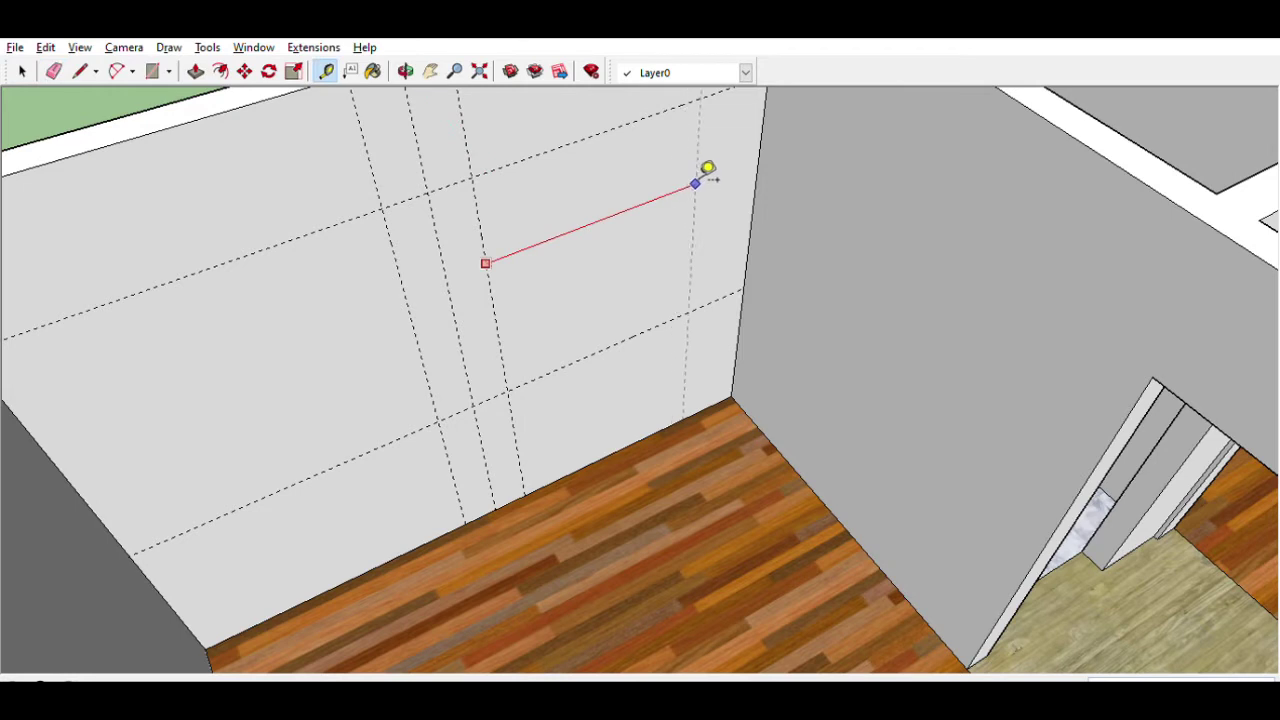
{"action": "left_click", "coordinate": [702, 181]}
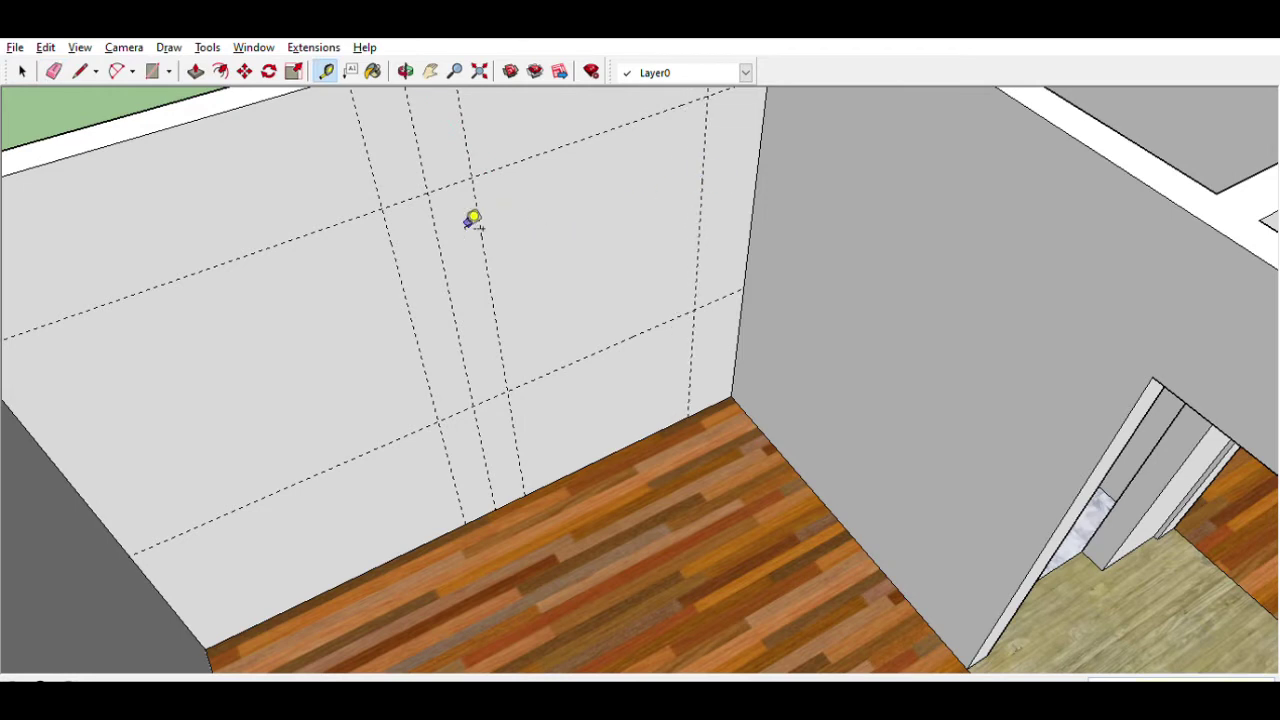
{"action": "left_click", "coordinate": [394, 255]}
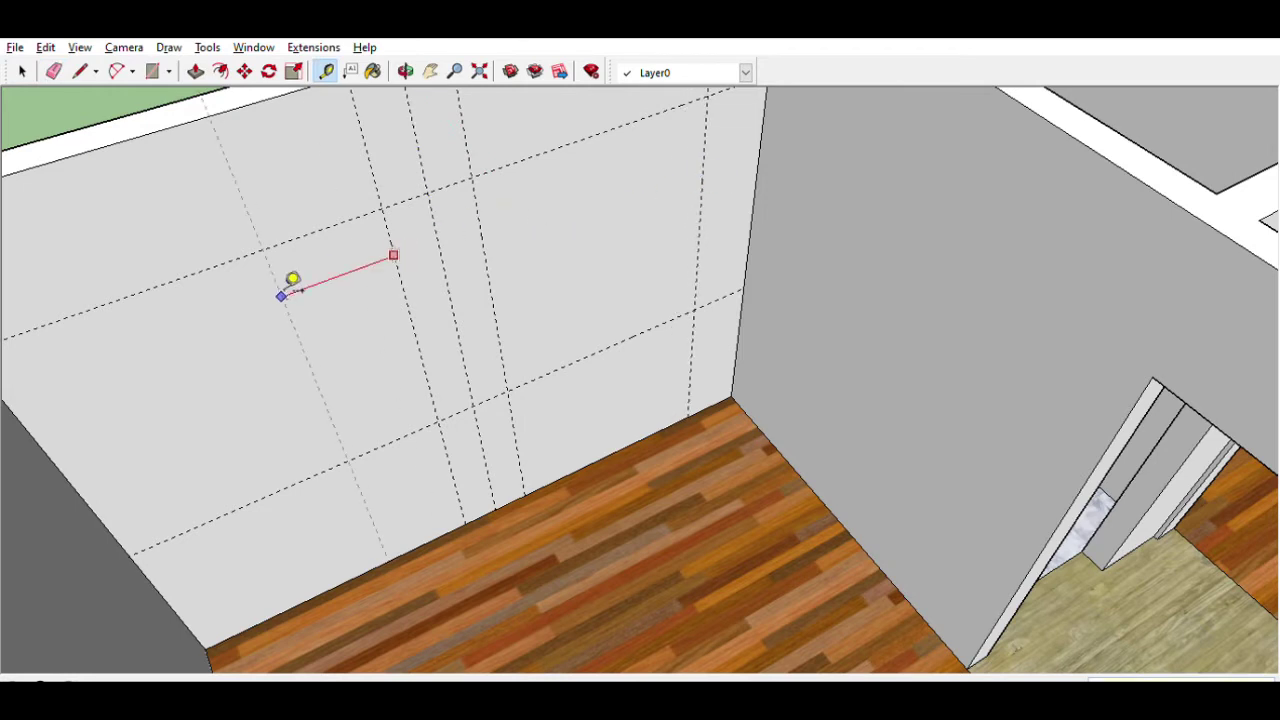
{"action": "middle_click_drag", "start_coordinate": [301, 285], "coordinate": [5, 190]}
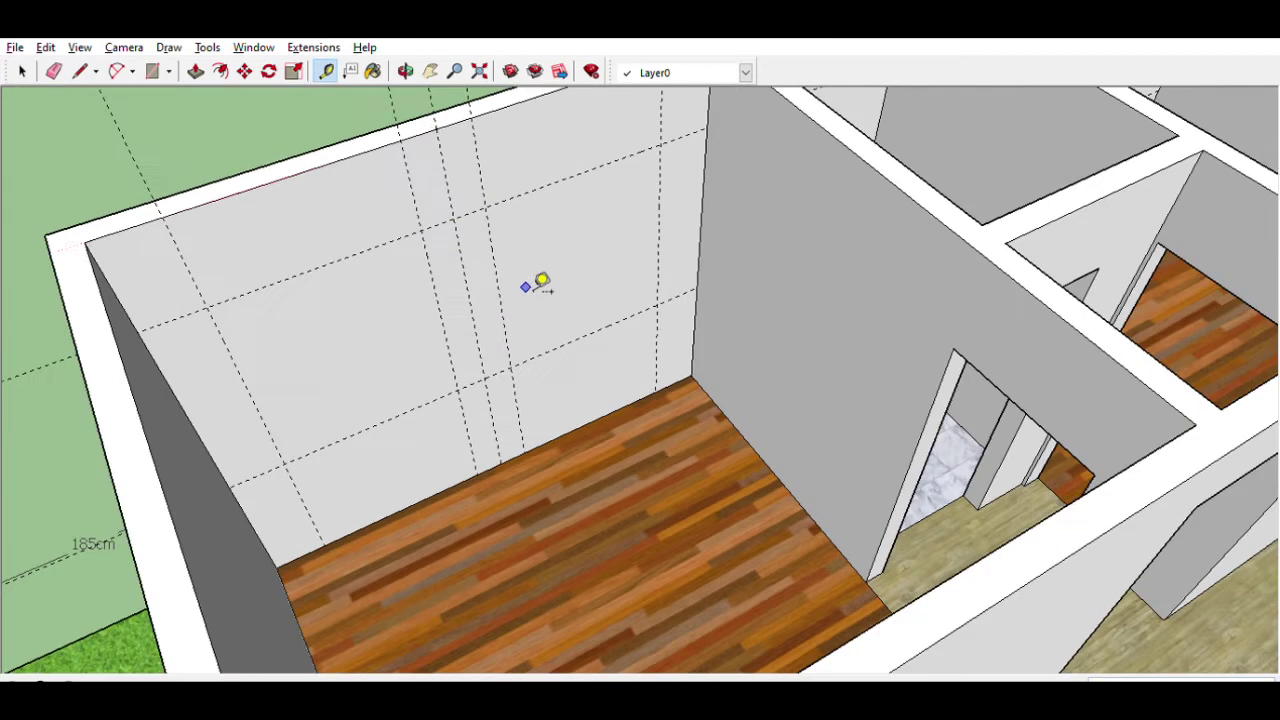
{"action": "key", "text": "b"}
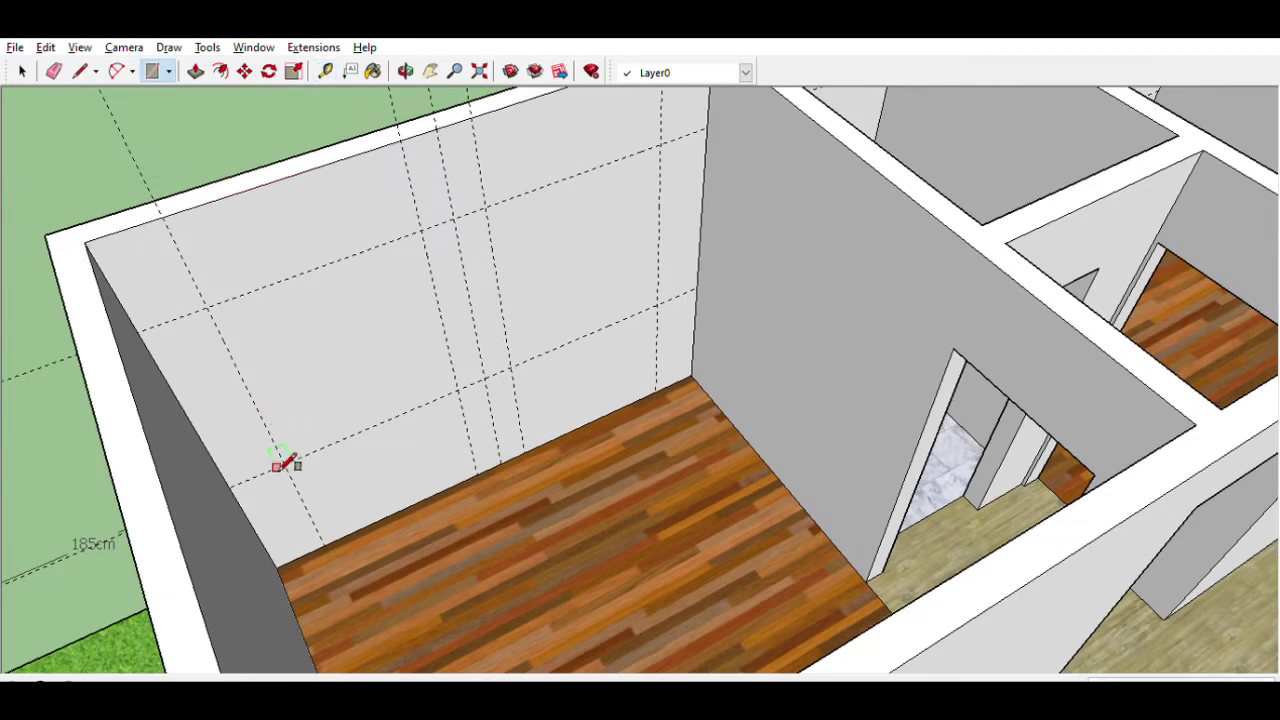
Step: Draw two window rectangles between the guides and delete all the guide lines
{"action": "left_click", "coordinate": [423, 233]}
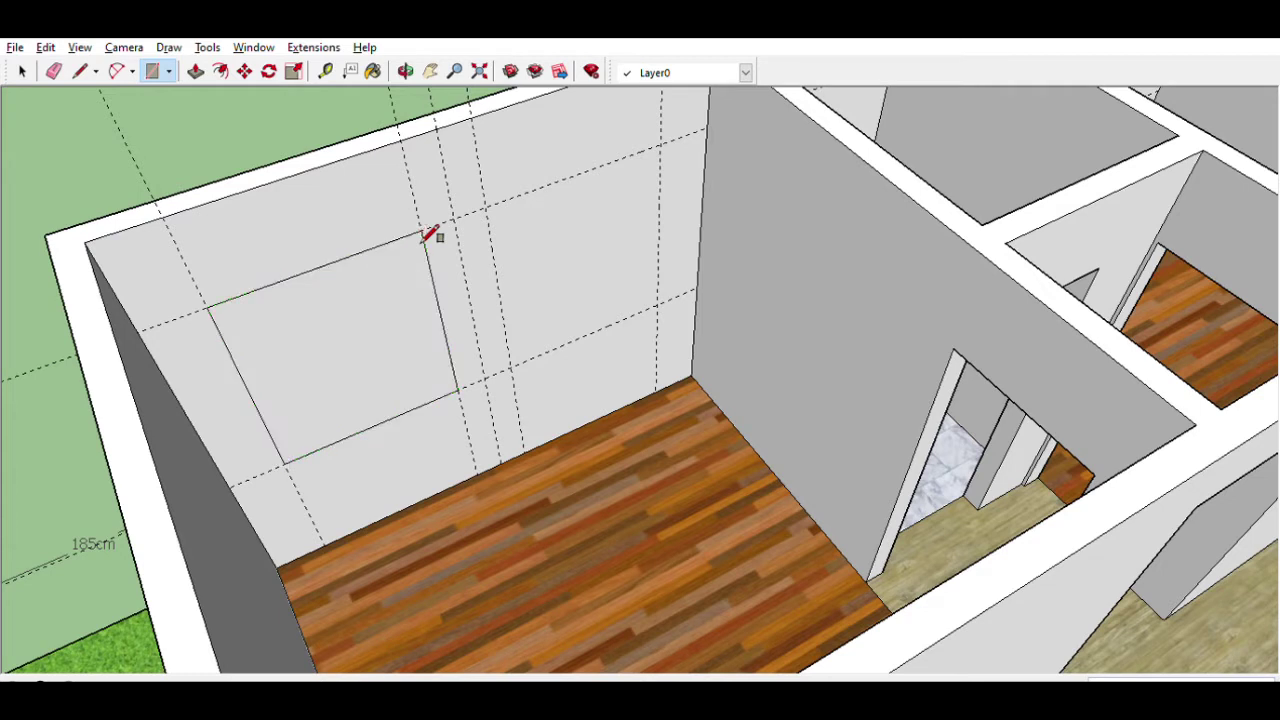
{"action": "left_click", "coordinate": [486, 208]}
{"action": "left_click", "coordinate": [662, 310]}
{"action": "left_click", "coordinate": [98, 193]}
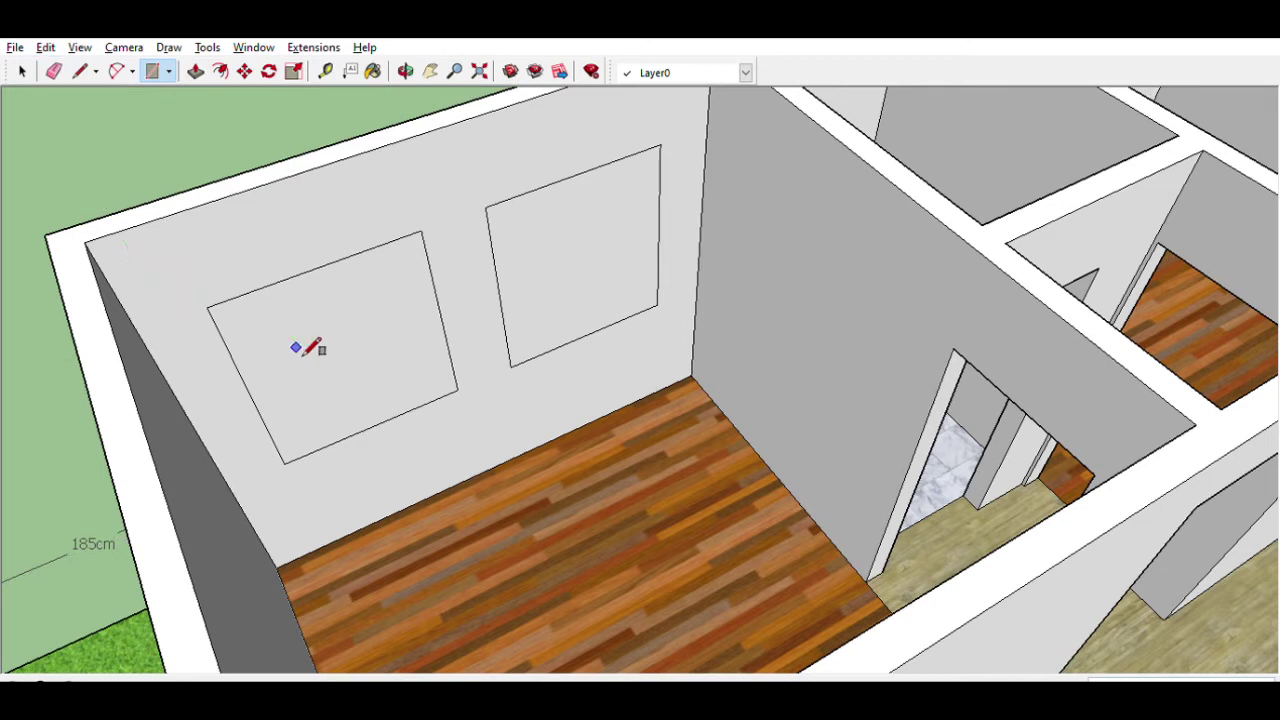
Step: Select both window rectangles and copy them onto the other bedroom's back wall
{"action": "key", "text": "space"}
{"action": "left_click", "coordinate": [404, 370]}
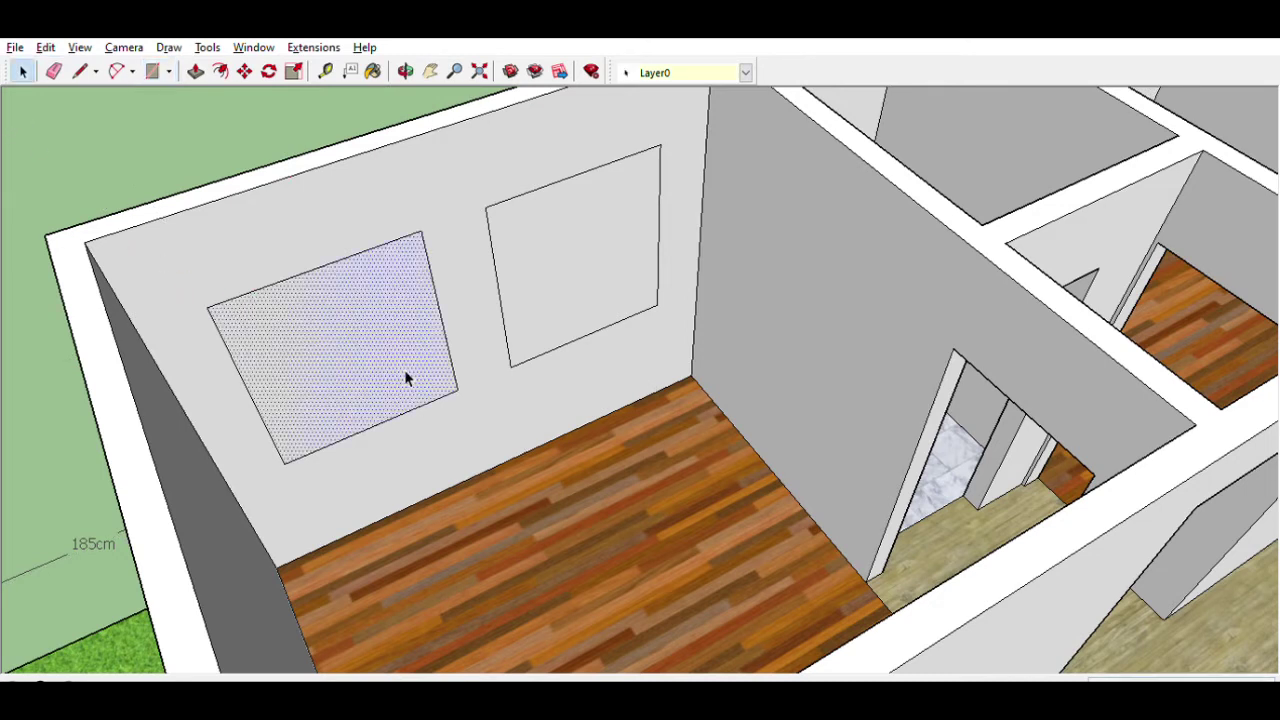
{"action": "left_click", "coordinate": [565, 315], "text": "ctrl"}
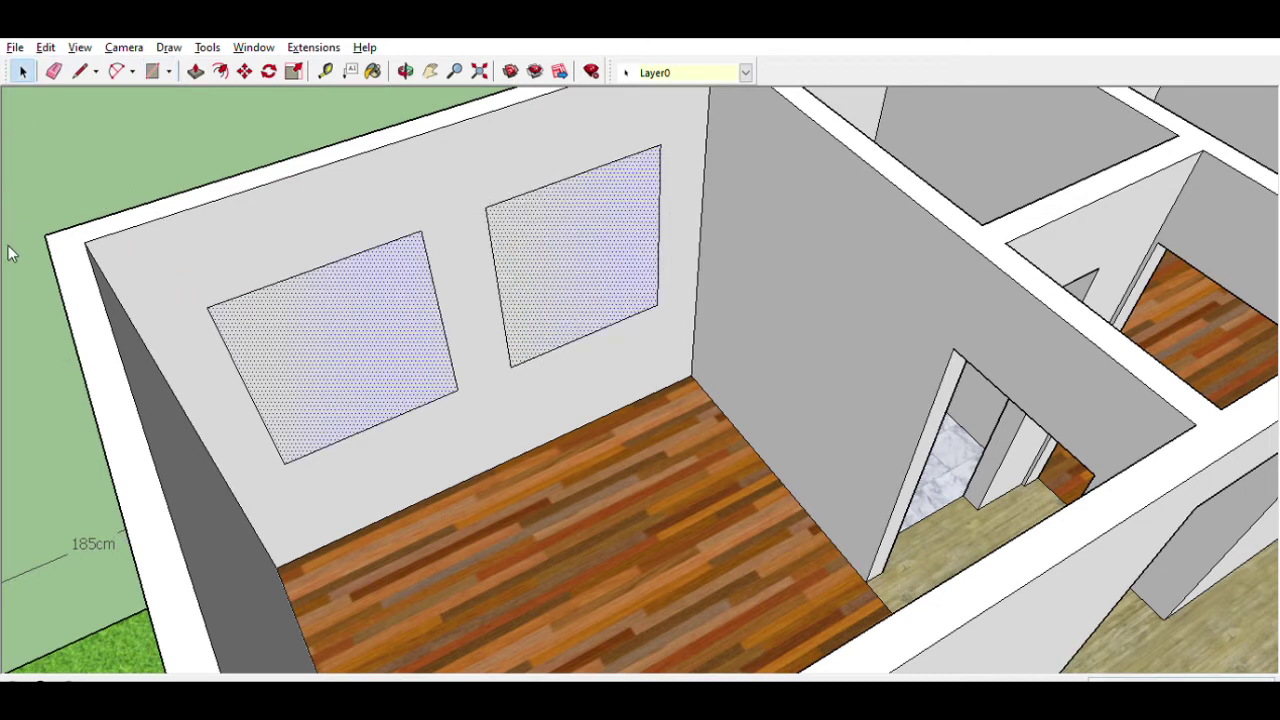
{"action": "key", "text": "m"}
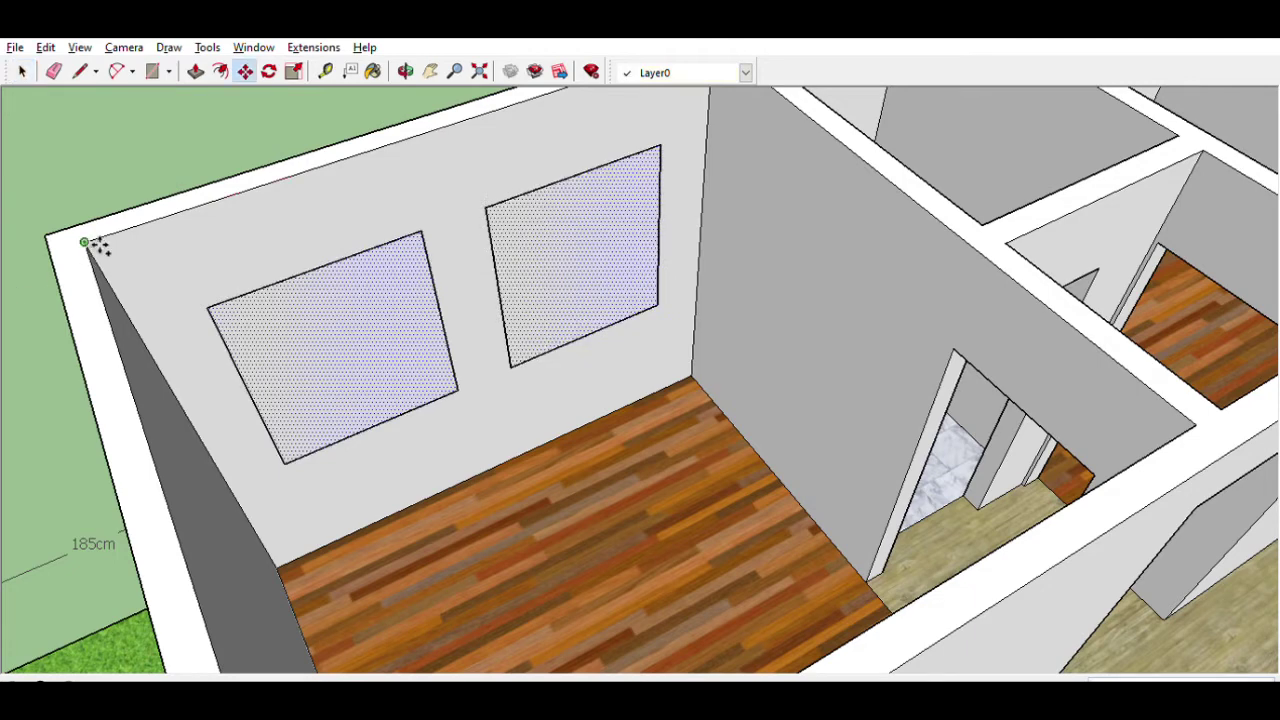
{"action": "scroll", "coordinate": [92, 243], "scroll_direction": "down", "scroll_amount": 3}
{"action": "scroll", "coordinate": [65, 285], "scroll_direction": "down", "scroll_amount": 1}
{"action": "left_click", "coordinate": [513, 140]}
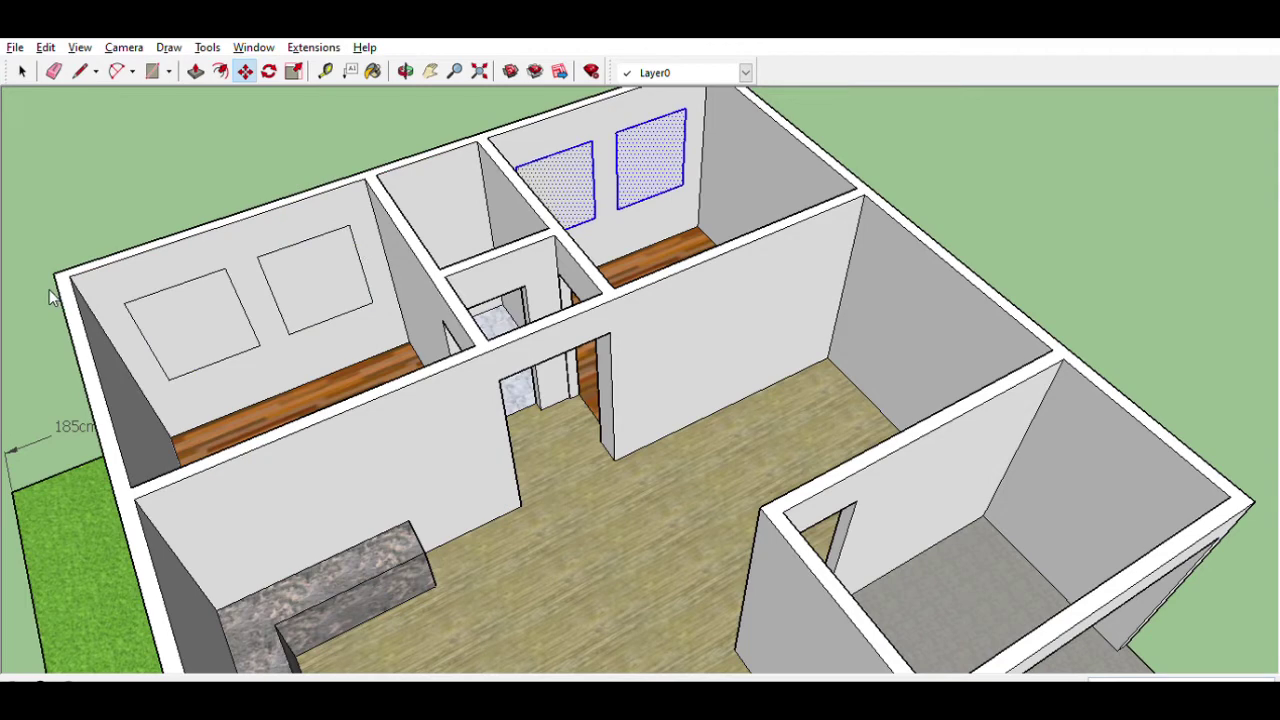
Step: Push all four rectangles through the walls to cut the window openings
{"action": "key", "text": "p"}
{"action": "left_click", "coordinate": [642, 171]}
{"action": "left_click", "coordinate": [625, 168]}
{"action": "double_click", "coordinate": [575, 178]}
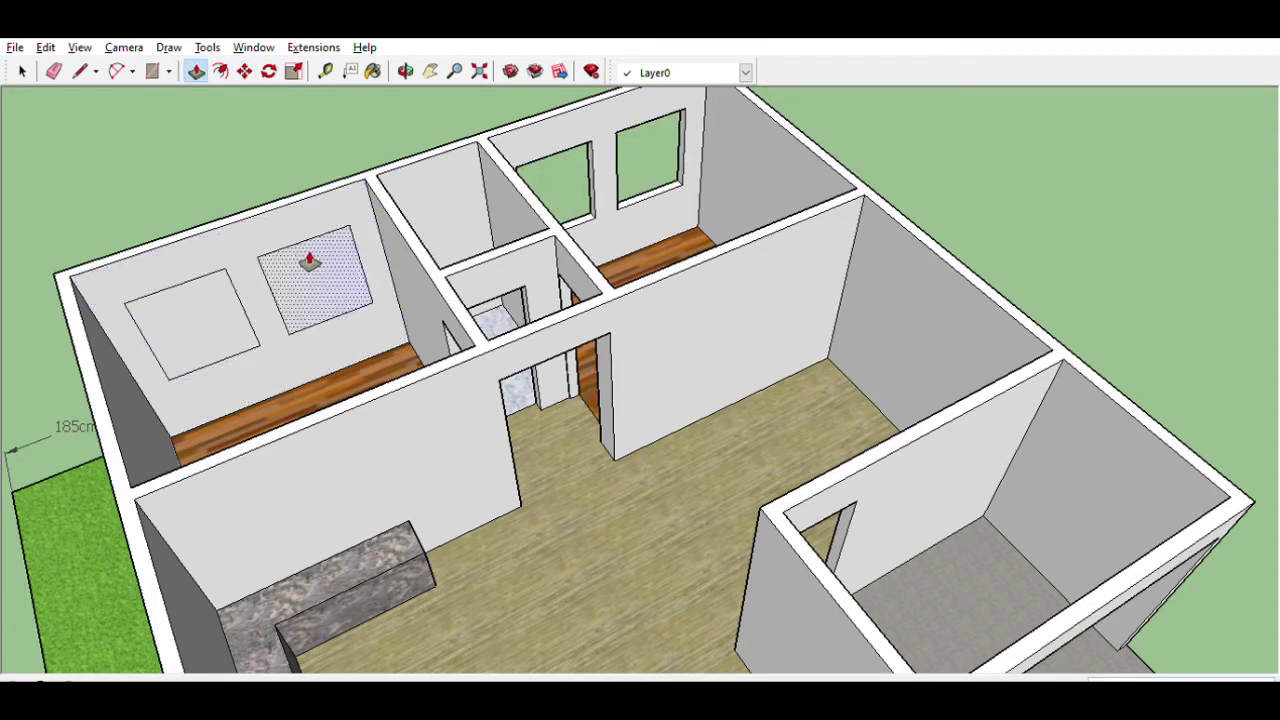
{"action": "double_click", "coordinate": [306, 262]}
{"action": "double_click", "coordinate": [215, 296]}
{"action": "mouse_move", "coordinate": [215, 296]}
{"action": "middle_mouse_down"}
{"action": "mouse_move", "coordinate": [444, 366]}
{"action": "mouse_move", "coordinate": [397, 429]}
{"action": "mouse_move", "coordinate": [666, 414]}
{"action": "mouse_move", "coordinate": [694, 394]}
{"action": "mouse_move", "coordinate": [789, 374]}
{"action": "mouse_move", "coordinate": [473, 418]}
{"action": "middle_mouse_up"}
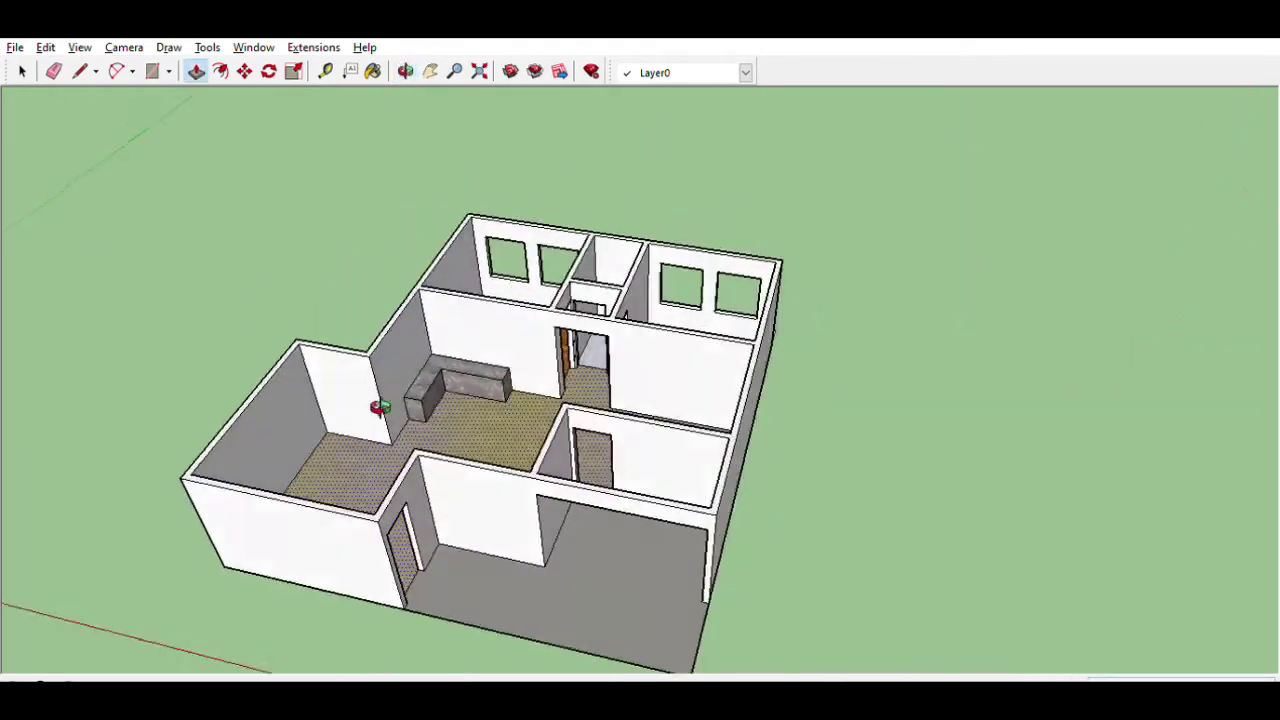
{"action": "mouse_move", "coordinate": [231, 345]}
{"action": "middle_mouse_down"}
{"action": "mouse_move", "coordinate": [567, 245]}
{"action": "mouse_move", "coordinate": [80, 366]}
{"action": "middle_mouse_up"}
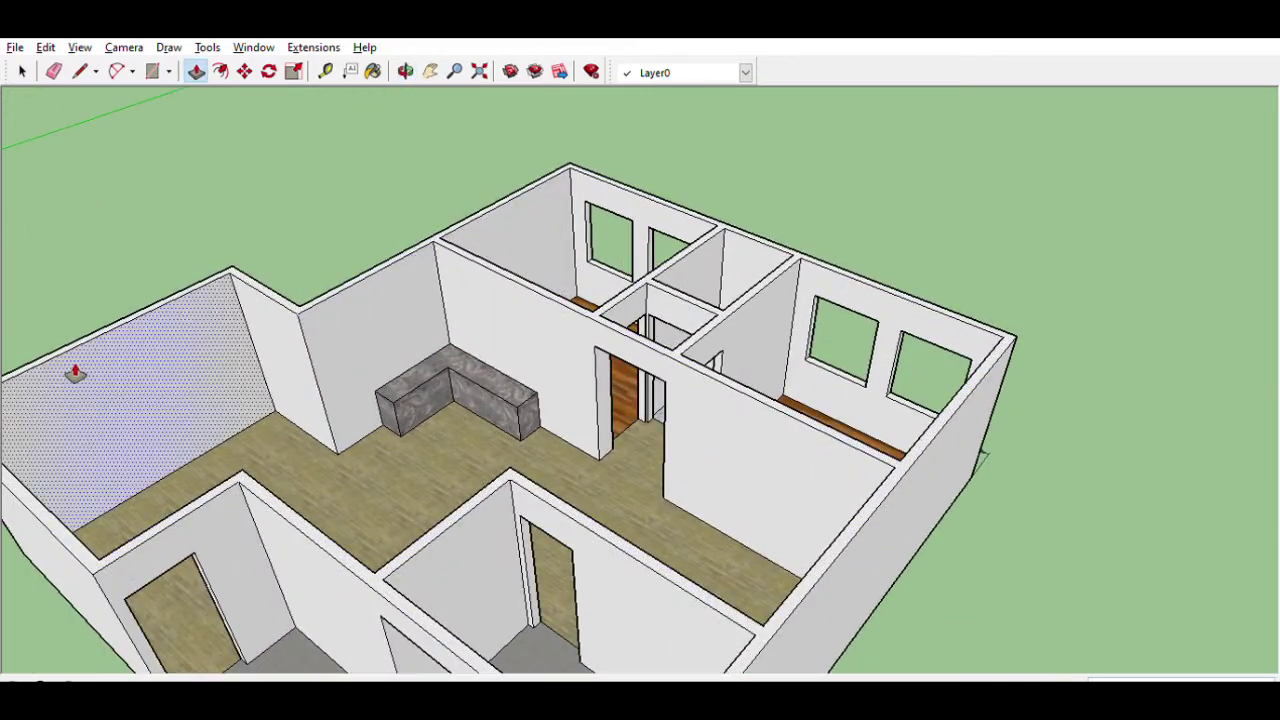
Step: Drag guides from the counter corner and existing guides to frame an area on the wall above the counter
{"action": "scroll", "coordinate": [300, 370], "scroll_direction": "up", "scroll_amount": 5}
{"action": "key", "text": "t"}
{"action": "scroll", "coordinate": [400, 381], "scroll_direction": "up", "scroll_amount": 2}
{"action": "left_click", "coordinate": [337, 493]}
{"action": "left_click", "coordinate": [340, 378]}
{"action": "left_click", "coordinate": [460, 316]}
{"action": "left_click", "coordinate": [456, 236]}
{"action": "scroll", "coordinate": [452, 243], "scroll_direction": "down", "scroll_amount": 2}
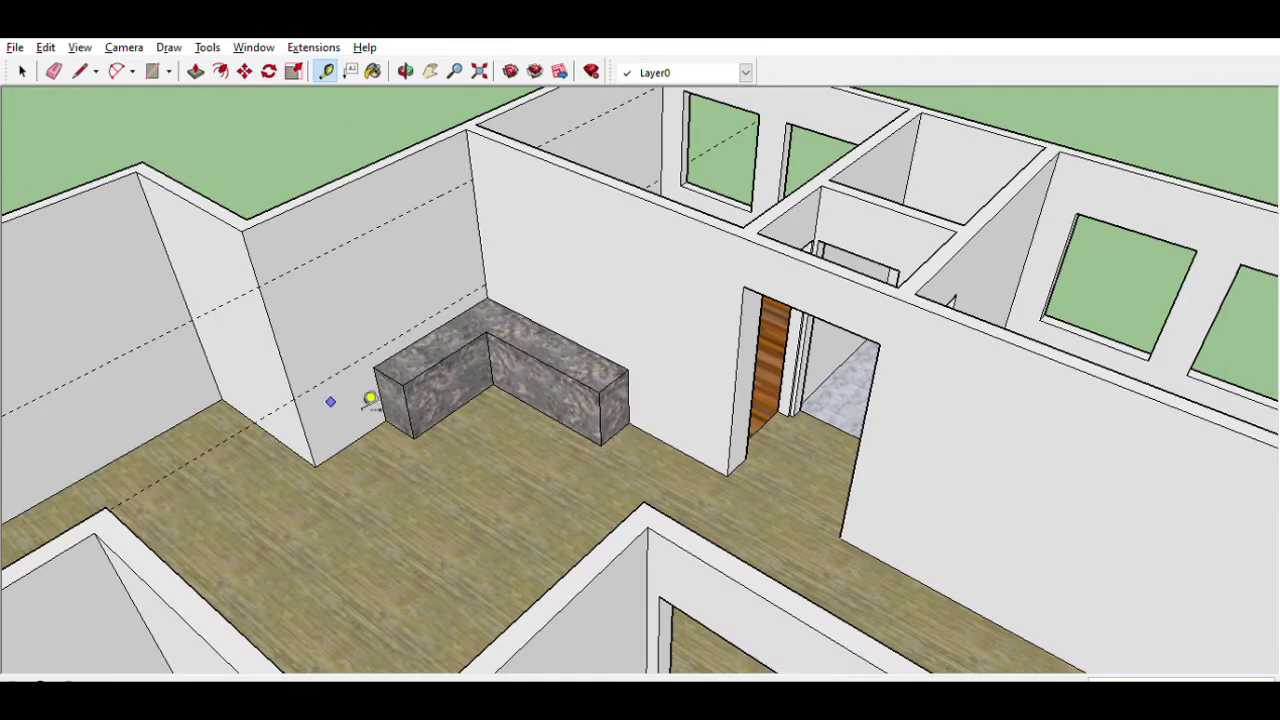
{"action": "scroll", "coordinate": [388, 386], "scroll_direction": "up", "scroll_amount": 2}
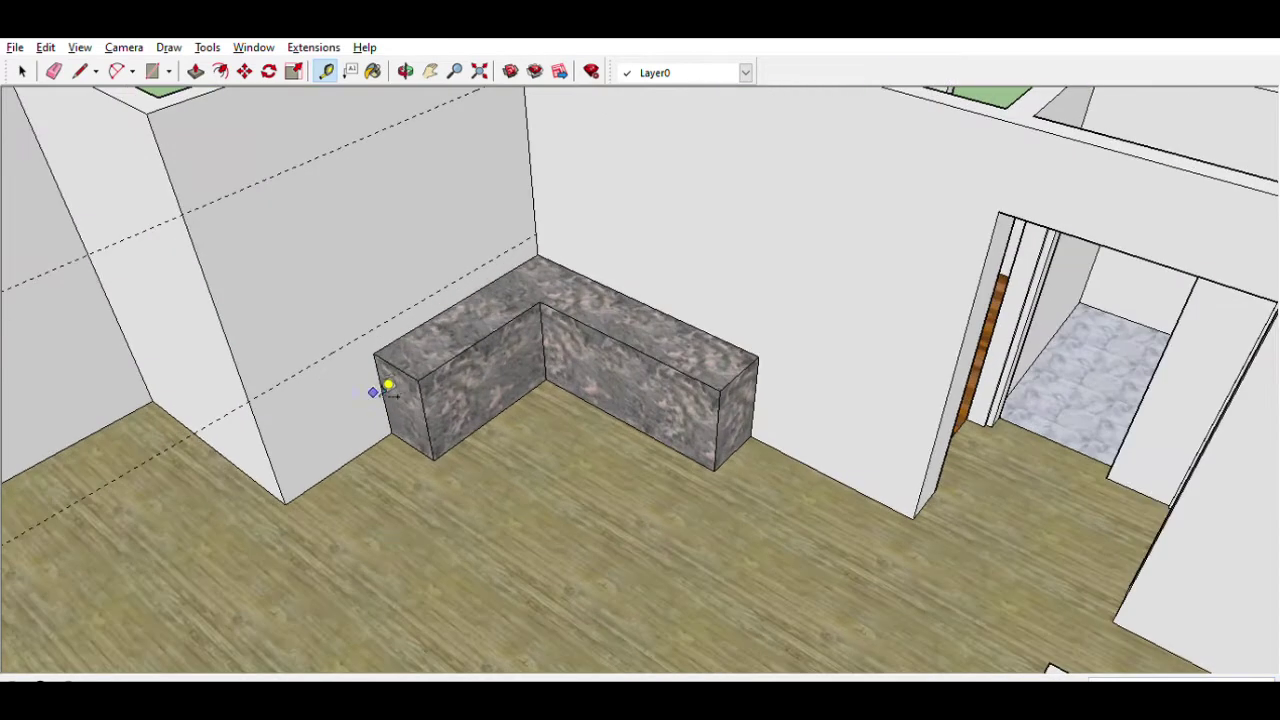
{"action": "left_click", "coordinate": [346, 235]}
{"action": "left_click", "coordinate": [443, 182]}
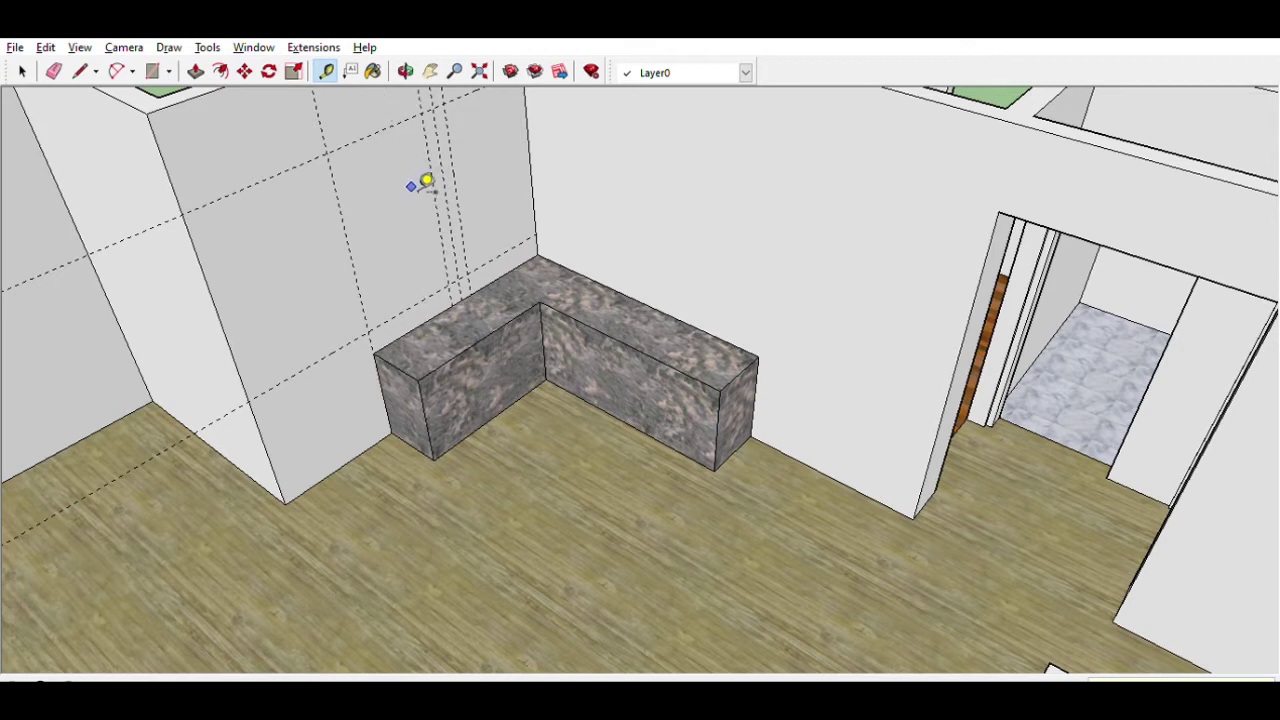
Step: Place guides on the kitchen wall and draw two narrow window rectangles above the counter
{"action": "left_click", "coordinate": [430, 166]}
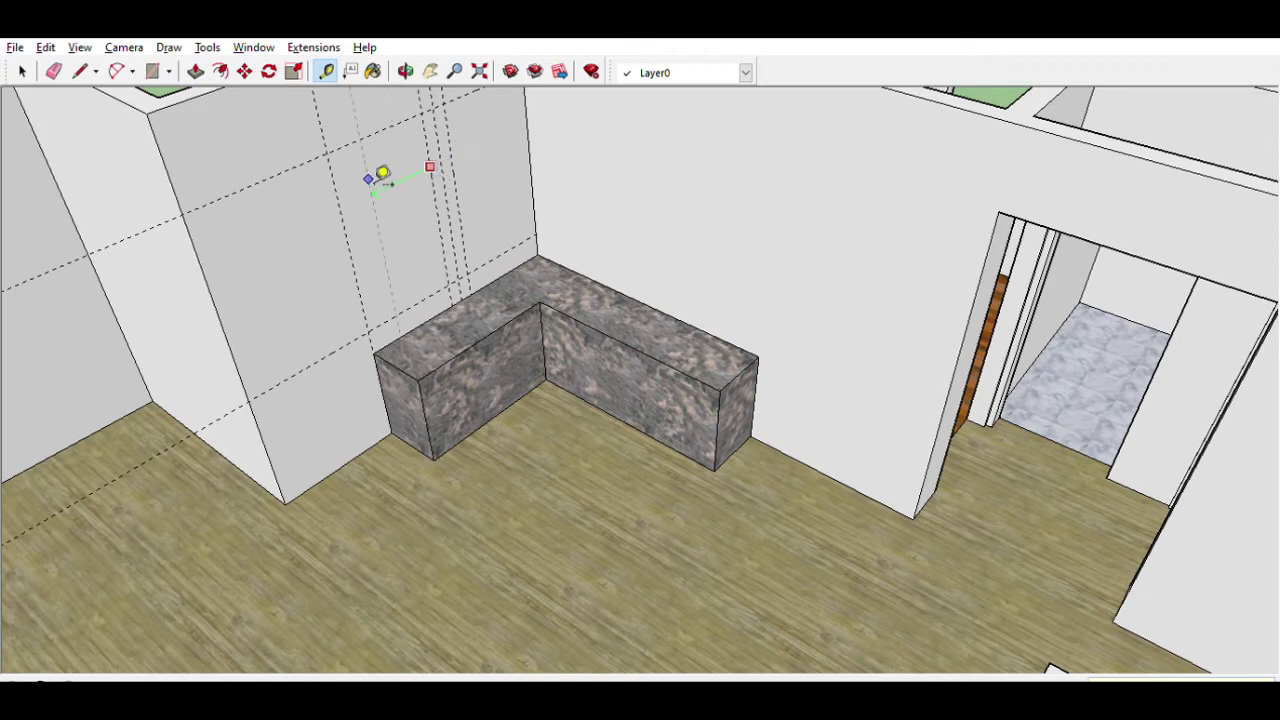
{"action": "left_click", "coordinate": [381, 177]}
{"action": "left_click", "coordinate": [500, 145]}
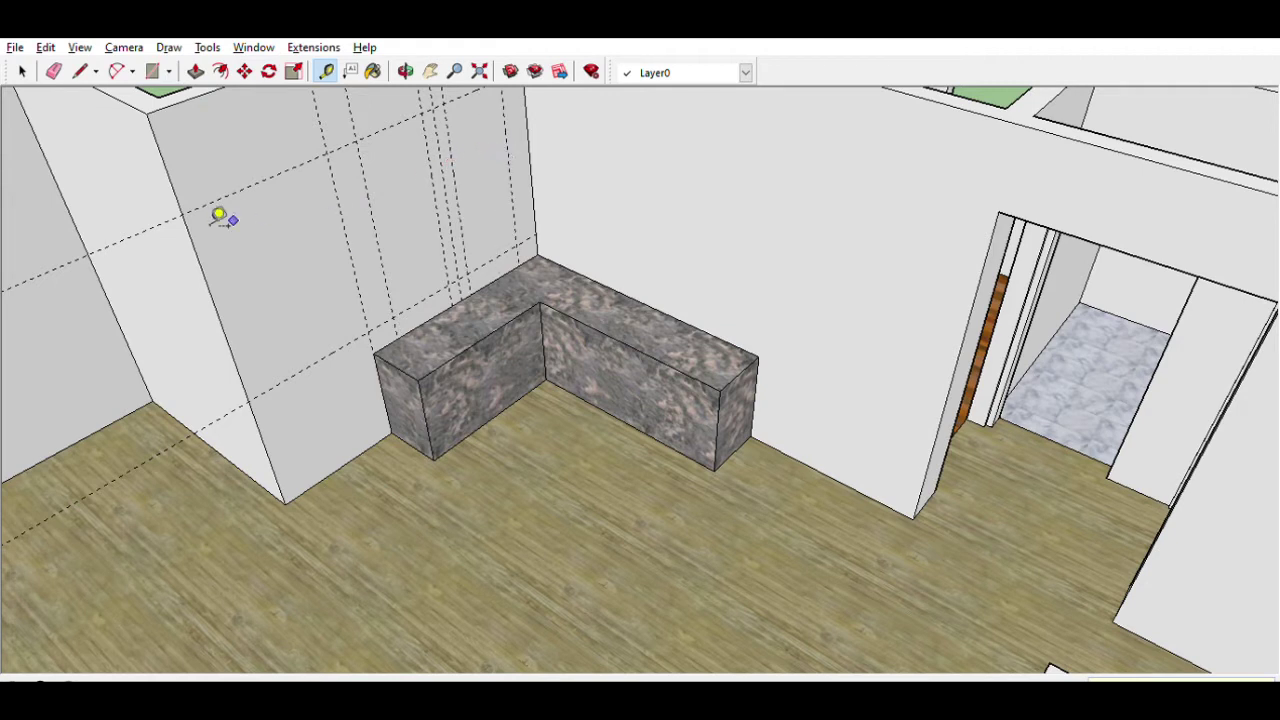
{"action": "key", "text": "b"}
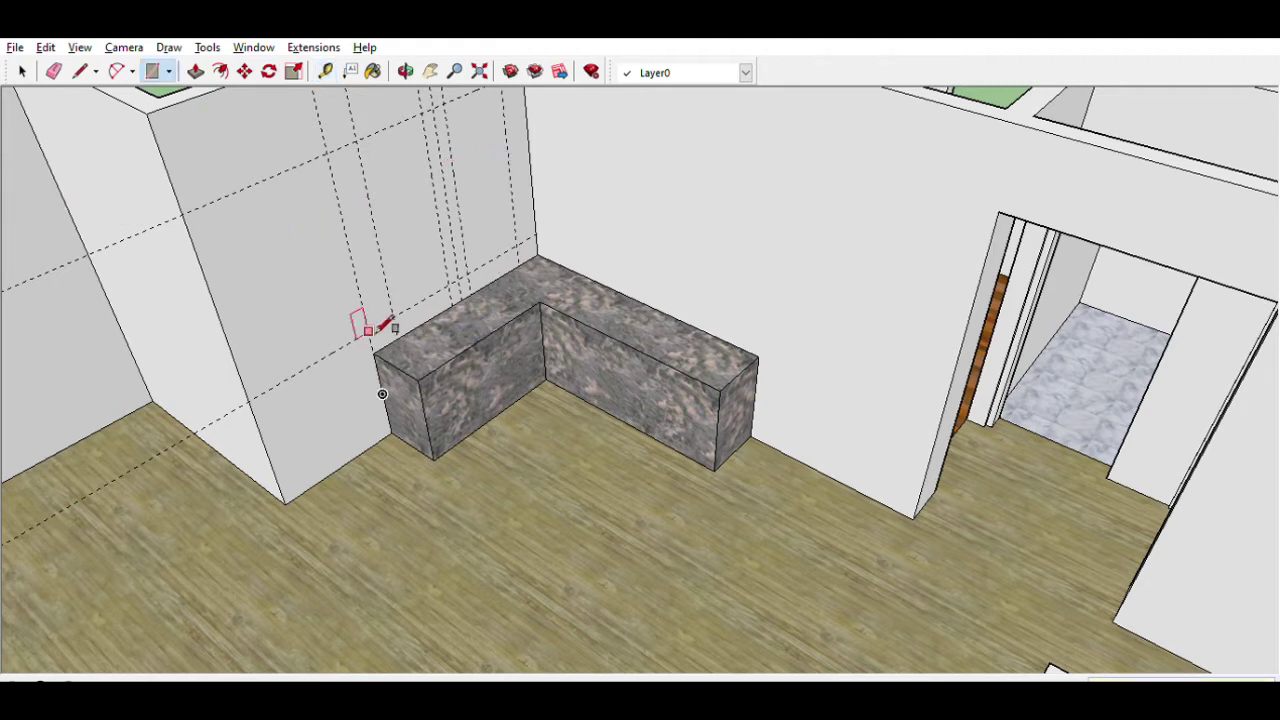
{"action": "left_click", "coordinate": [392, 318]}
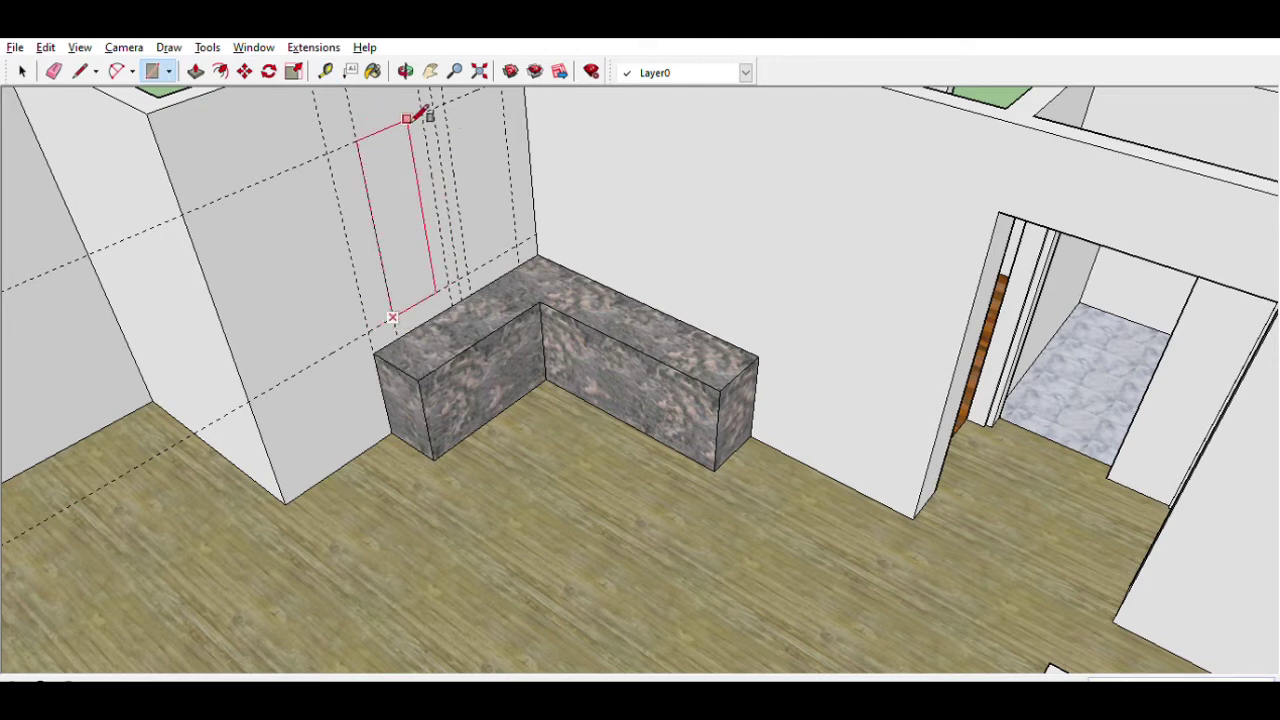
{"action": "left_click", "coordinate": [443, 104]}
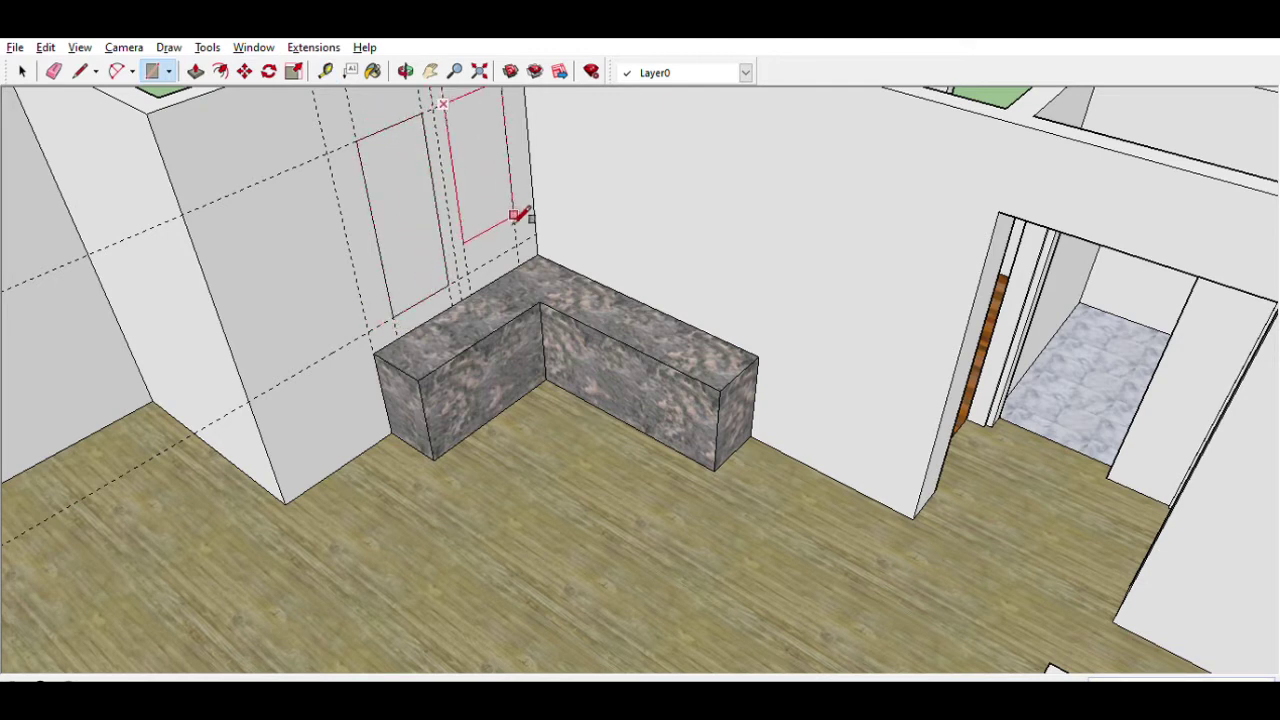
{"action": "left_click", "coordinate": [530, 244]}
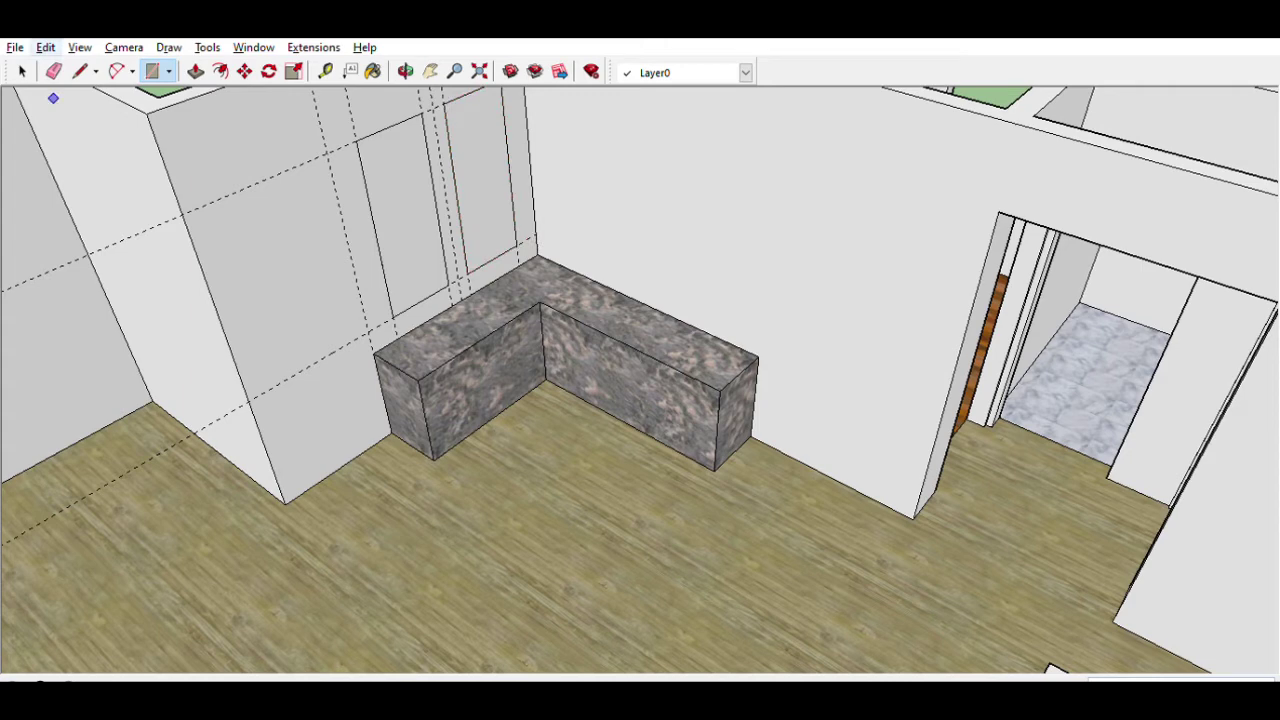
Step: Push the window faces through the kitchen wall to open them
{"action": "scroll", "coordinate": [113, 210], "scroll_direction": "down", "scroll_amount": 2}
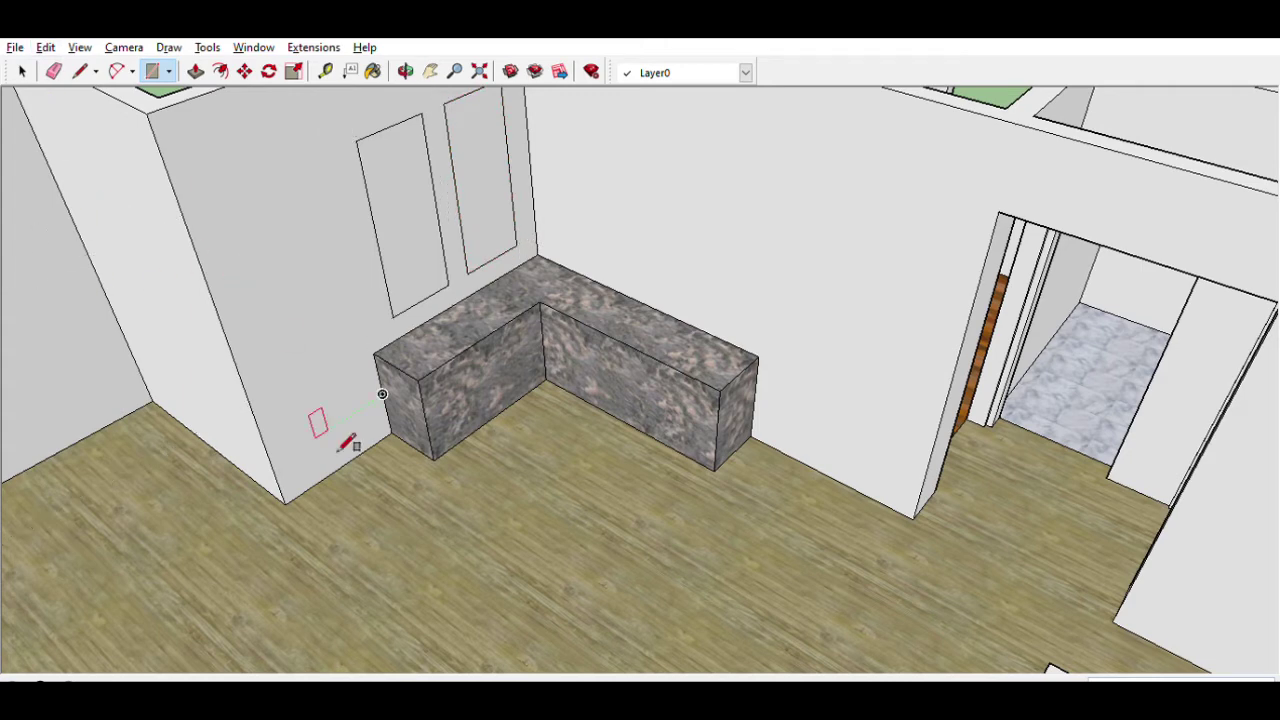
{"action": "scroll", "coordinate": [286, 334], "scroll_direction": "down", "scroll_amount": 5}
{"action": "scroll", "coordinate": [425, 425], "scroll_direction": "down", "scroll_amount": 1}
{"action": "middle_click_drag", "start_coordinate": [425, 425], "coordinate": [623, 423]}
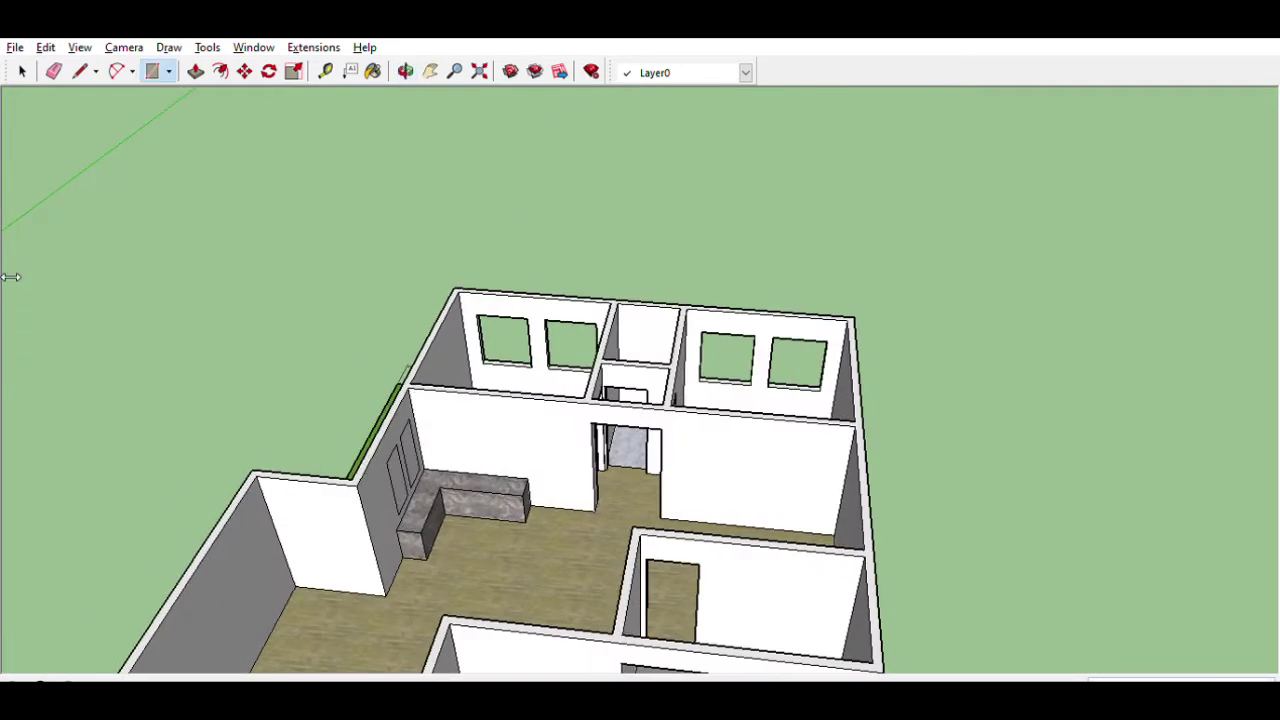
{"action": "key", "text": "p"}
{"action": "scroll", "coordinate": [405, 435], "scroll_direction": "up", "scroll_amount": 1}
{"action": "scroll", "coordinate": [400, 420], "scroll_direction": "up", "scroll_amount": 2}
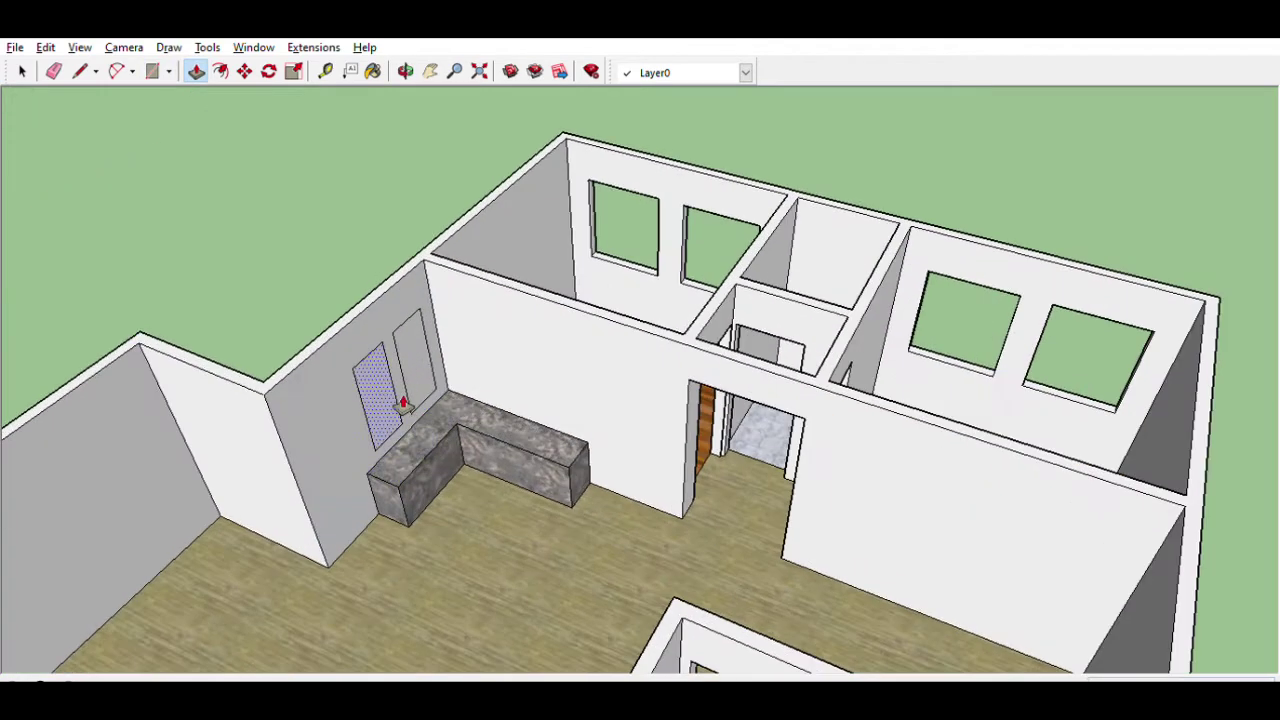
{"action": "double_click", "coordinate": [385, 392]}
{"action": "scroll", "coordinate": [424, 368], "scroll_direction": "down", "scroll_amount": 2}
{"action": "scroll", "coordinate": [517, 371], "scroll_direction": "down", "scroll_amount": 4}
{"action": "mouse_move", "coordinate": [571, 380]}
{"action": "middle_mouse_down"}
{"action": "mouse_move", "coordinate": [411, 541]}
{"action": "mouse_move", "coordinate": [354, 503]}
{"action": "mouse_move", "coordinate": [209, 480]}
{"action": "middle_mouse_up"}
{"action": "scroll", "coordinate": [329, 471], "scroll_direction": "up", "scroll_amount": 3}
{"action": "scroll", "coordinate": [273, 450], "scroll_direction": "up", "scroll_amount": 2}
{"action": "scroll", "coordinate": [273, 450], "scroll_direction": "up", "scroll_amount": 1}
{"action": "scroll", "coordinate": [238, 392], "scroll_direction": "down", "scroll_amount": 2}
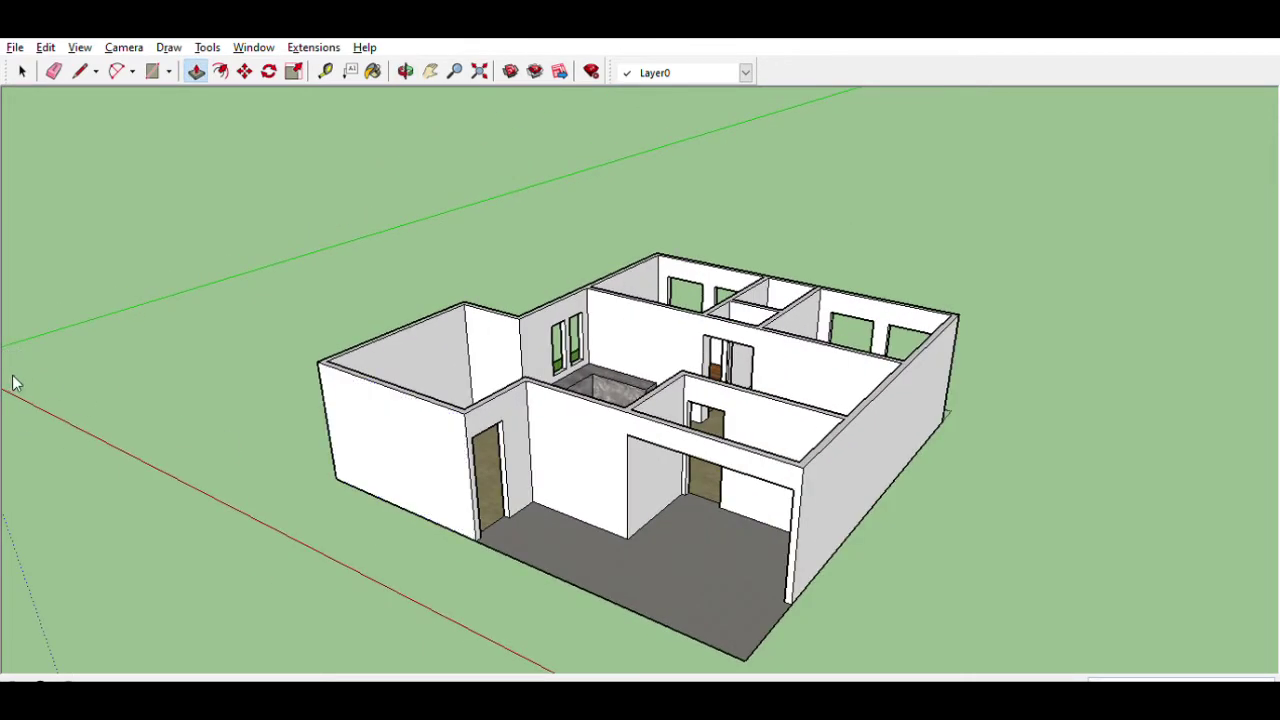
{"action": "scroll", "coordinate": [290, 465], "scroll_direction": "up", "scroll_amount": 3}
Step: Place horizontal and vertical guides on the first face of the corner wall
{"action": "key", "text": "t"}
{"action": "left_click", "coordinate": [442, 510]}
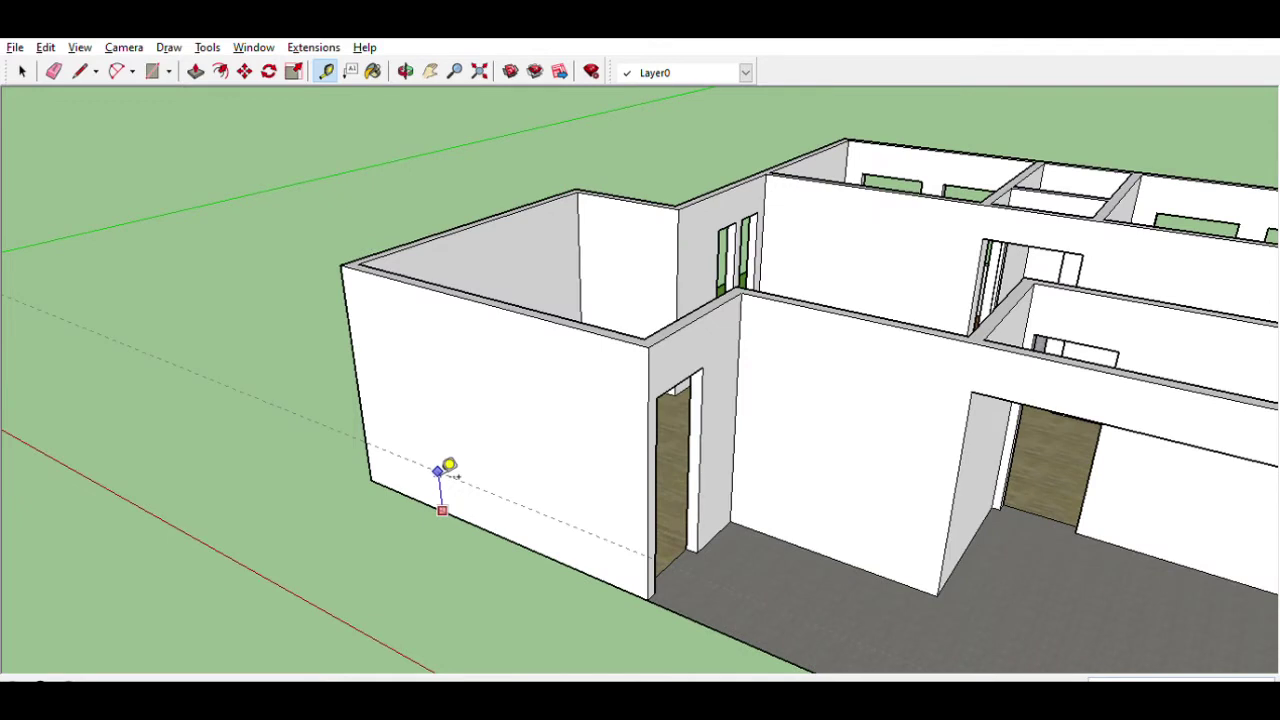
{"action": "left_click", "coordinate": [438, 470]}
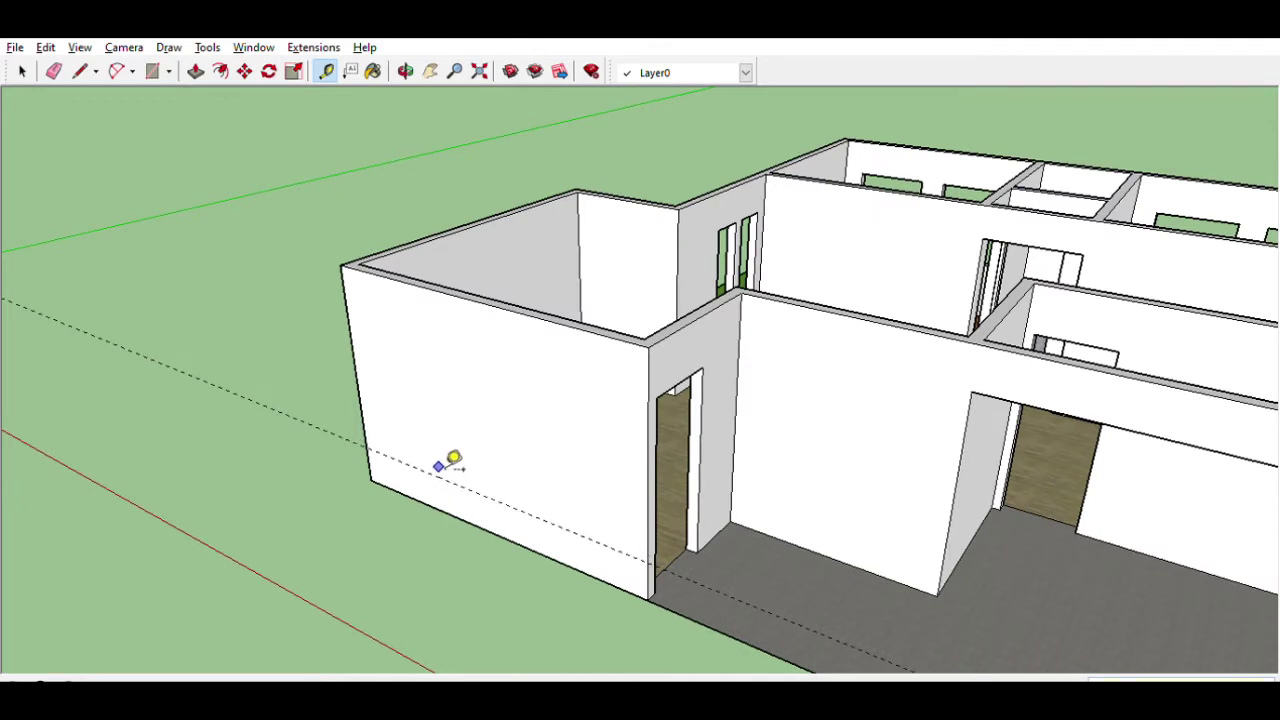
{"action": "left_click", "coordinate": [410, 465]}
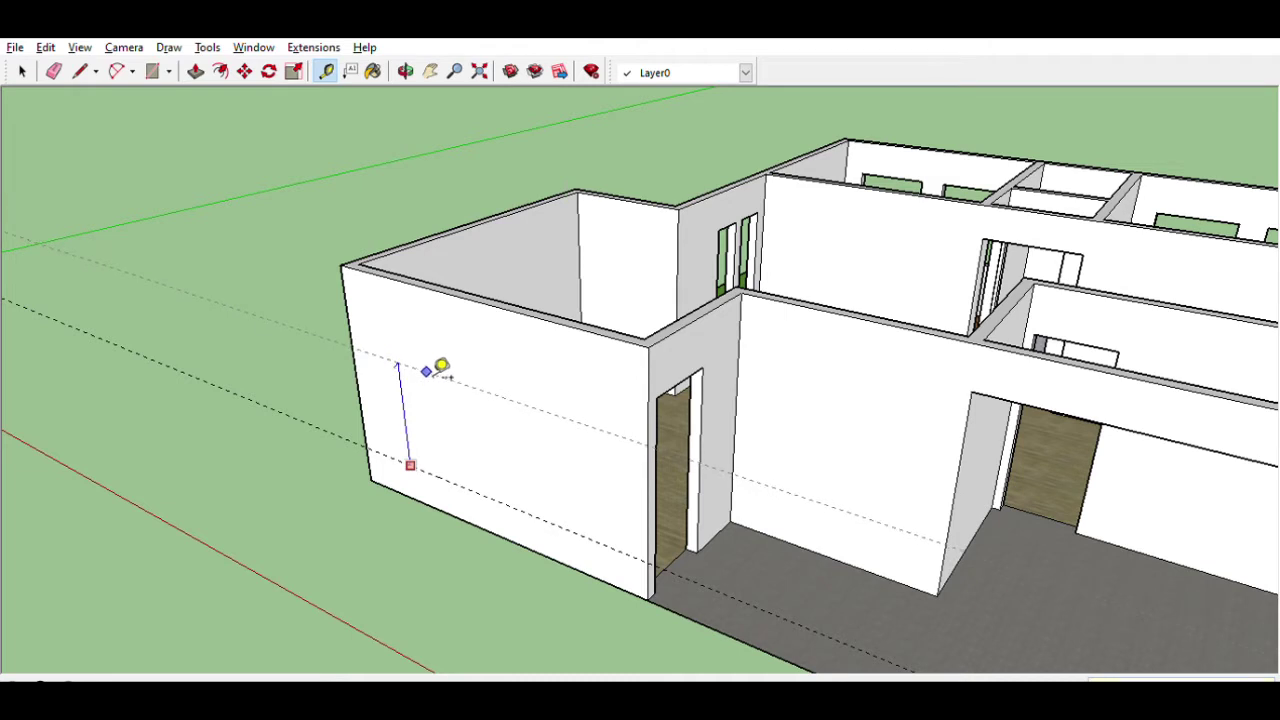
{"action": "key", "text": "Return"}
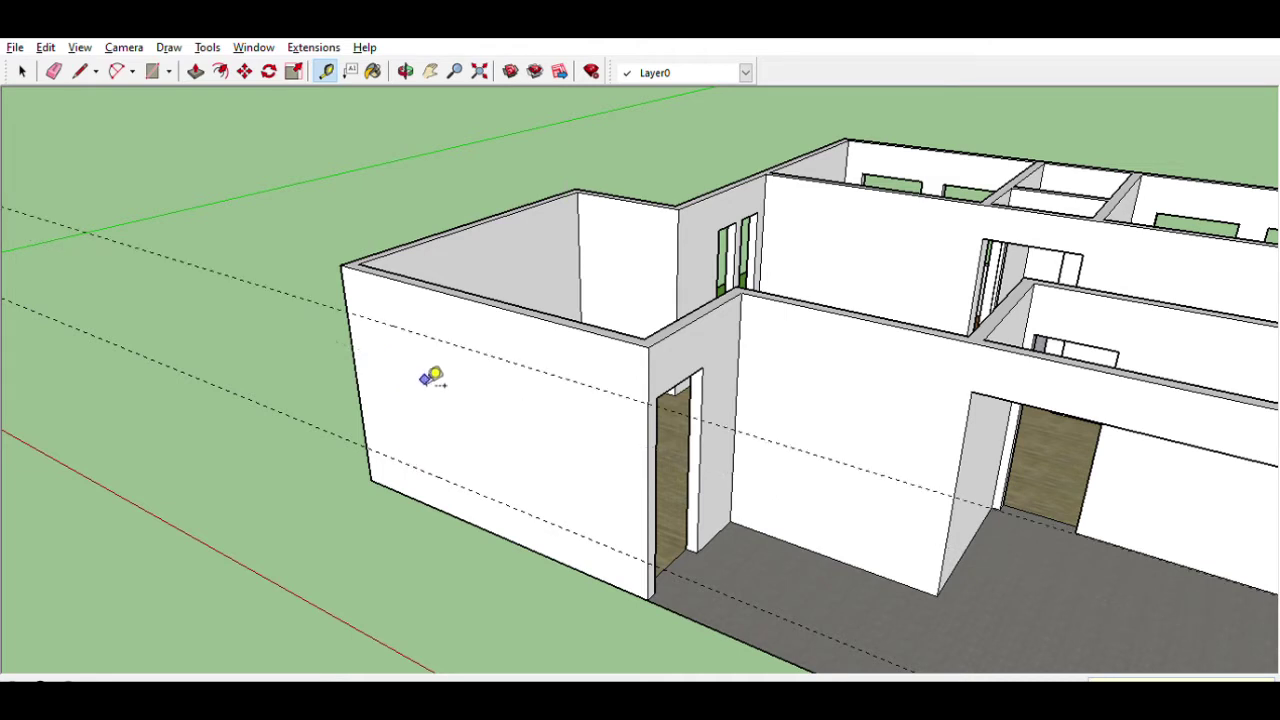
{"action": "left_click", "coordinate": [352, 351]}
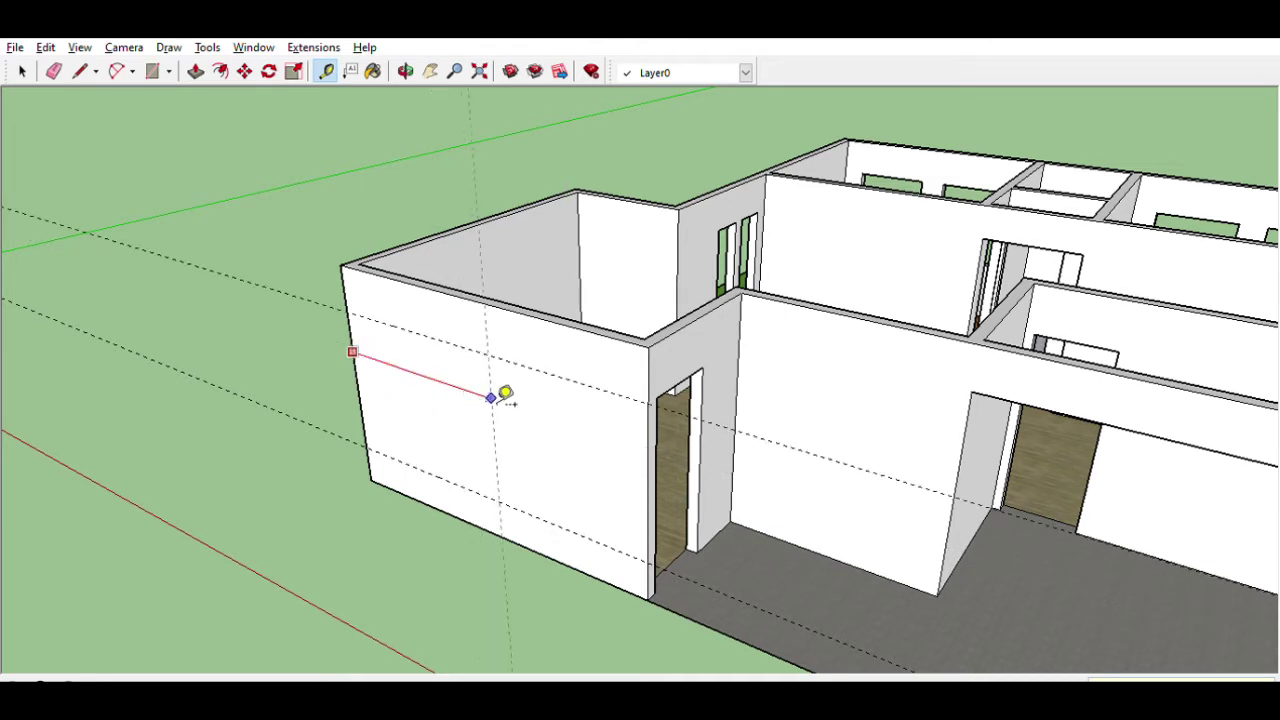
{"action": "left_click", "coordinate": [490, 398]}
Step: Add matching guides on the second face of the corner wall
{"action": "mouse_move", "coordinate": [414, 386]}
{"action": "middle_mouse_down"}
{"action": "mouse_move", "coordinate": [809, 394]}
{"action": "mouse_move", "coordinate": [777, 443]}
{"action": "mouse_move", "coordinate": [735, 447]}
{"action": "middle_mouse_up"}
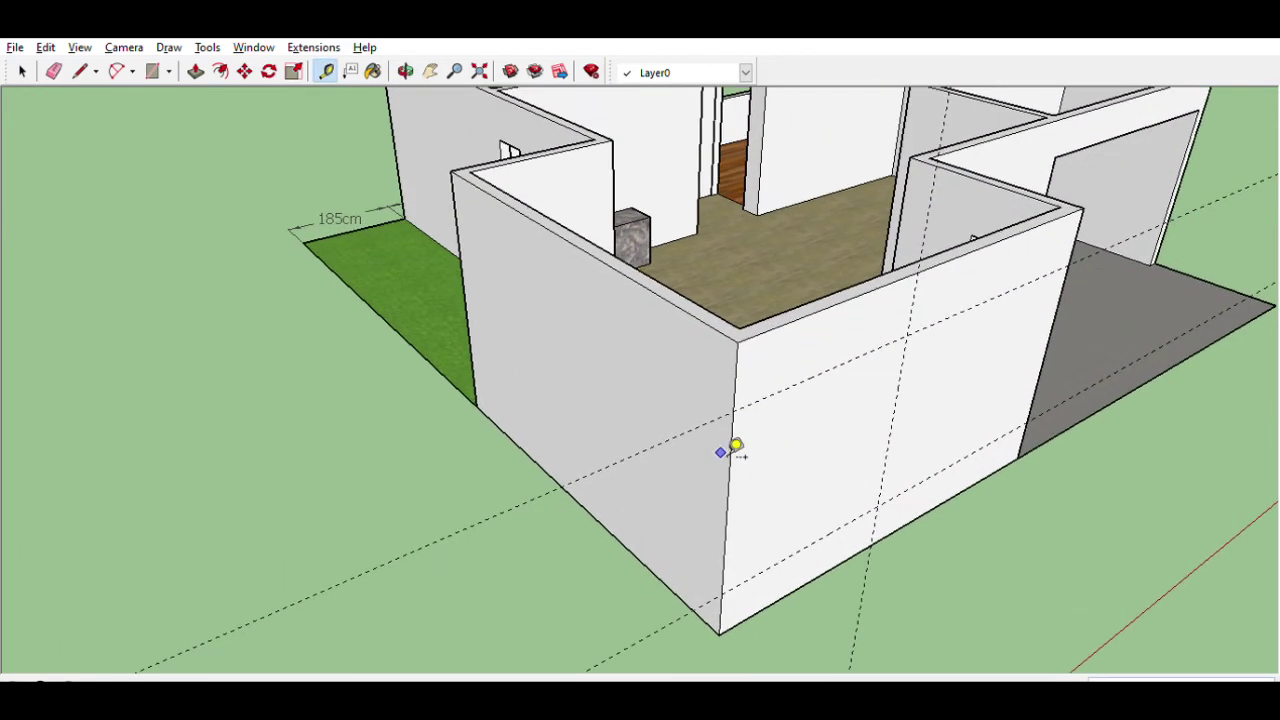
{"action": "left_click", "coordinate": [688, 588]}
{"action": "left_click", "coordinate": [746, 406]}
{"action": "left_click", "coordinate": [690, 593]}
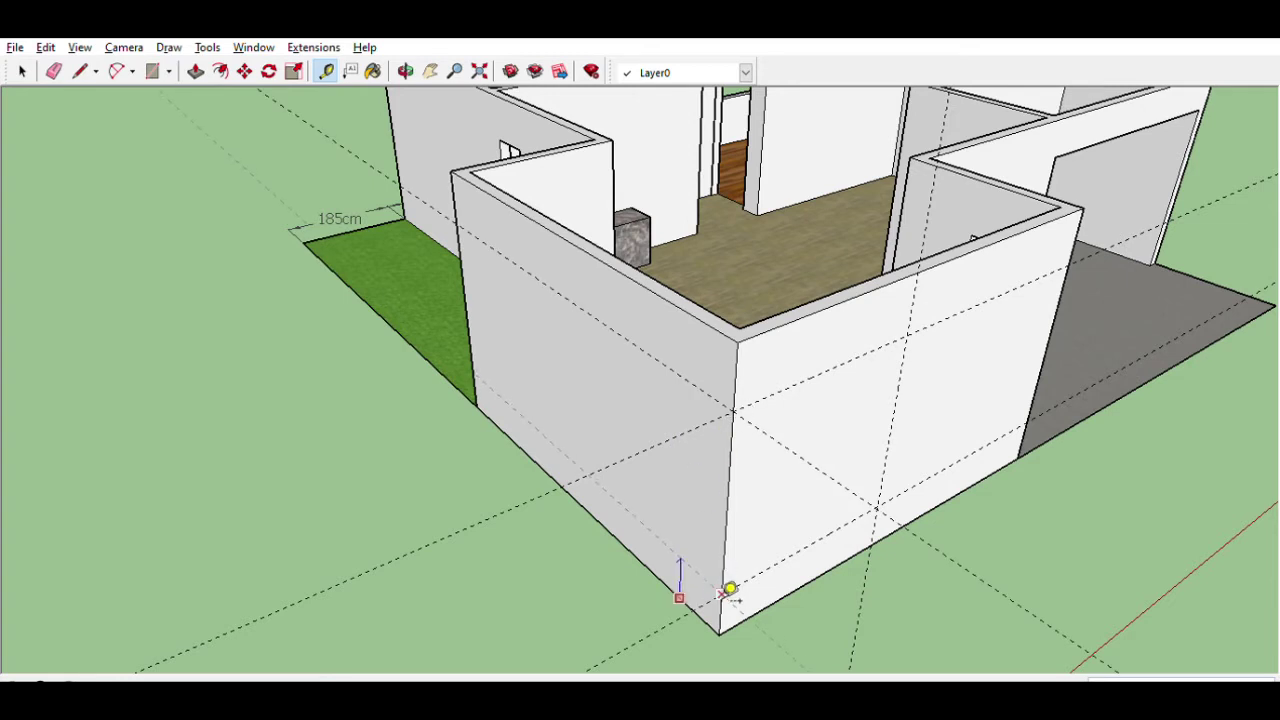
{"action": "left_click", "coordinate": [727, 503]}
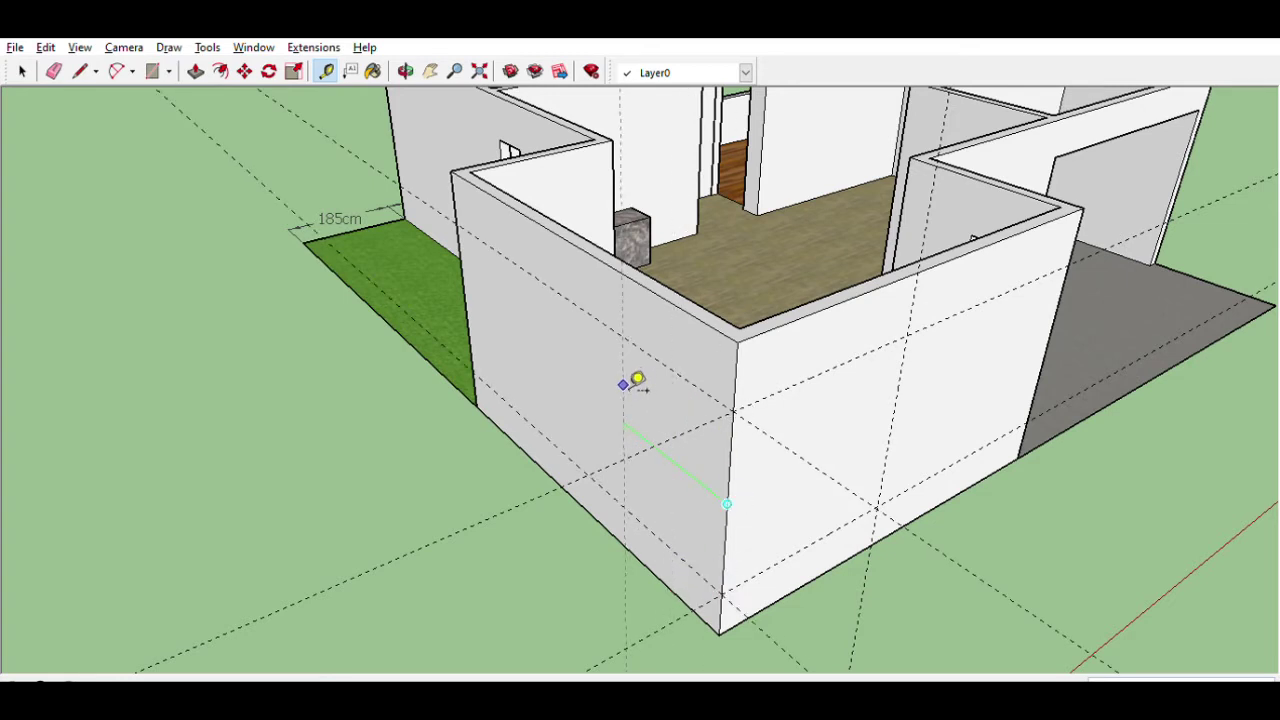
{"action": "left_click", "coordinate": [595, 385]}
Step: Draw the wrap-around window rectangle across the corner and push it through the wall
{"action": "key", "text": "b"}
{"action": "left_click", "coordinate": [592, 478]}
{"action": "left_click", "coordinate": [735, 410]}
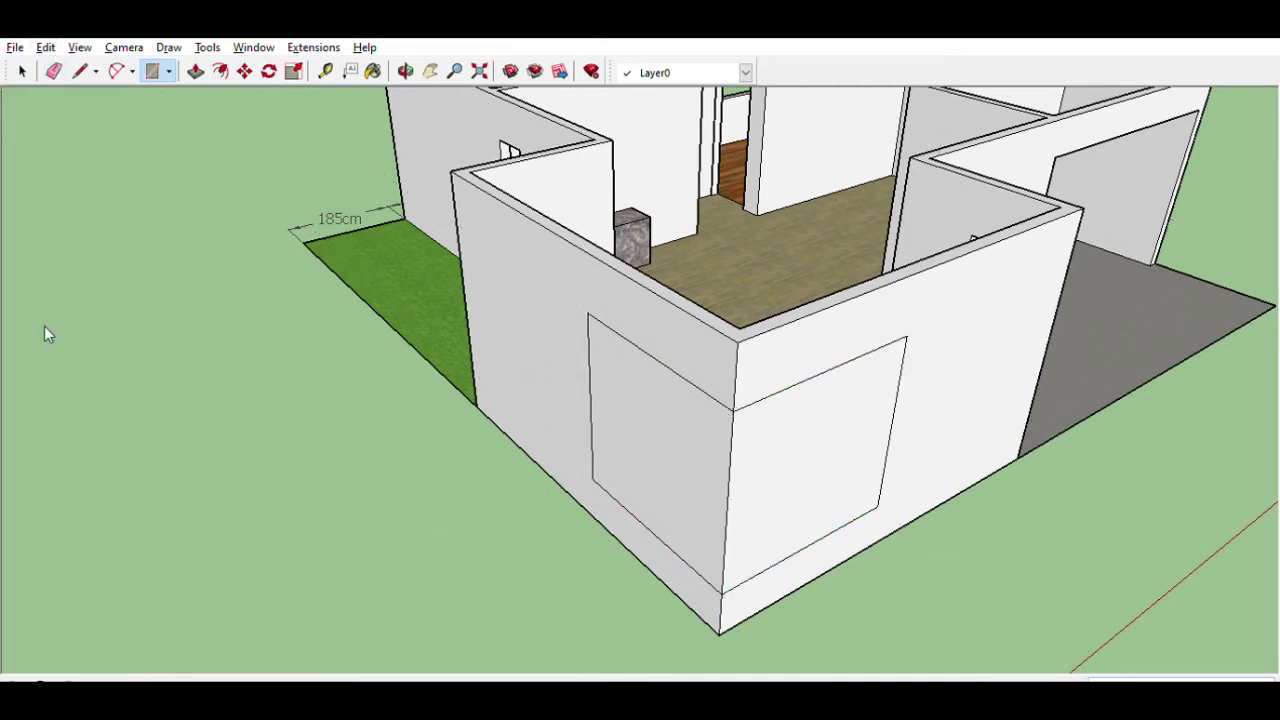
{"action": "key", "text": "p"}
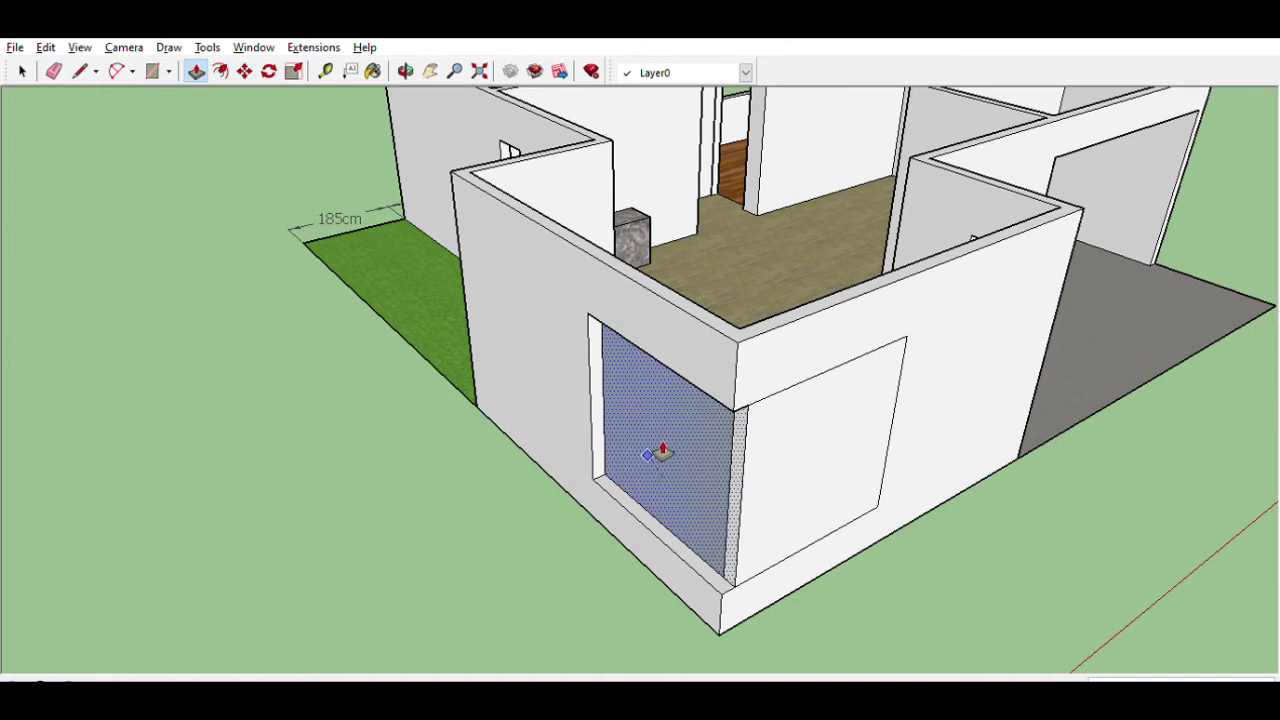
{"action": "double_click", "coordinate": [783, 487]}
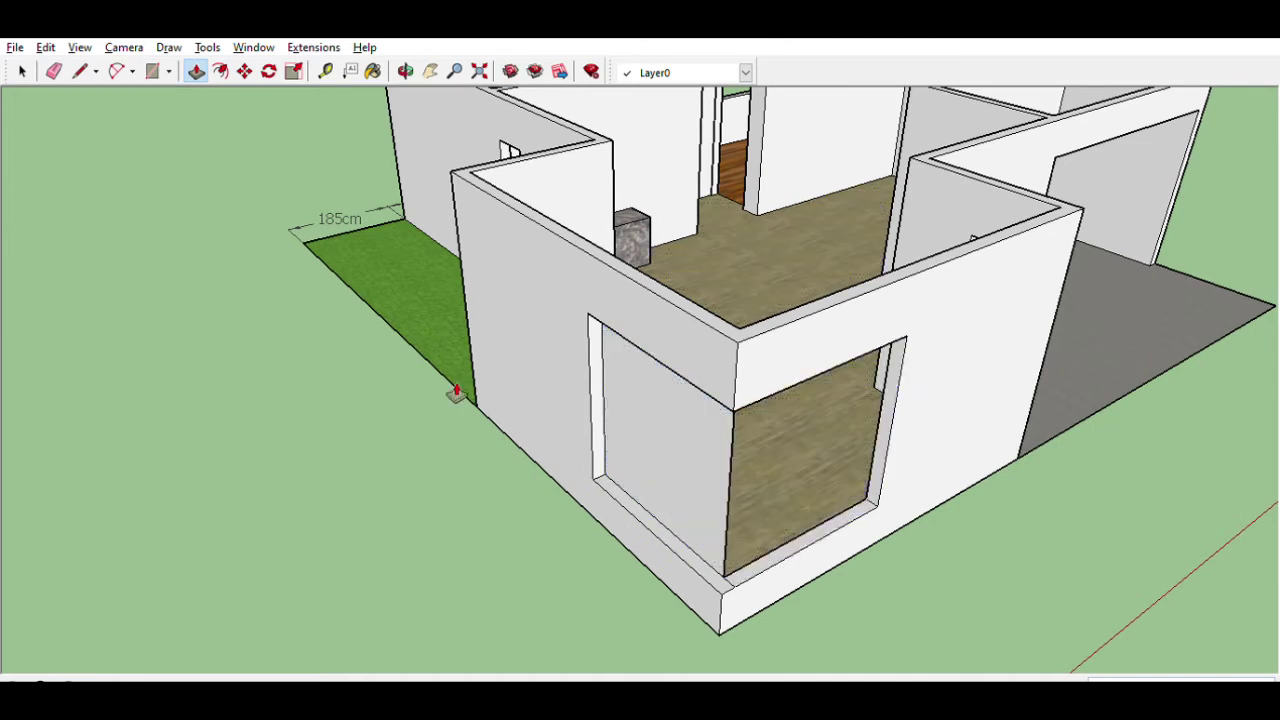
Step: Erase the leftover face inside the corner opening and check it from several angles
{"action": "key", "text": "e"}
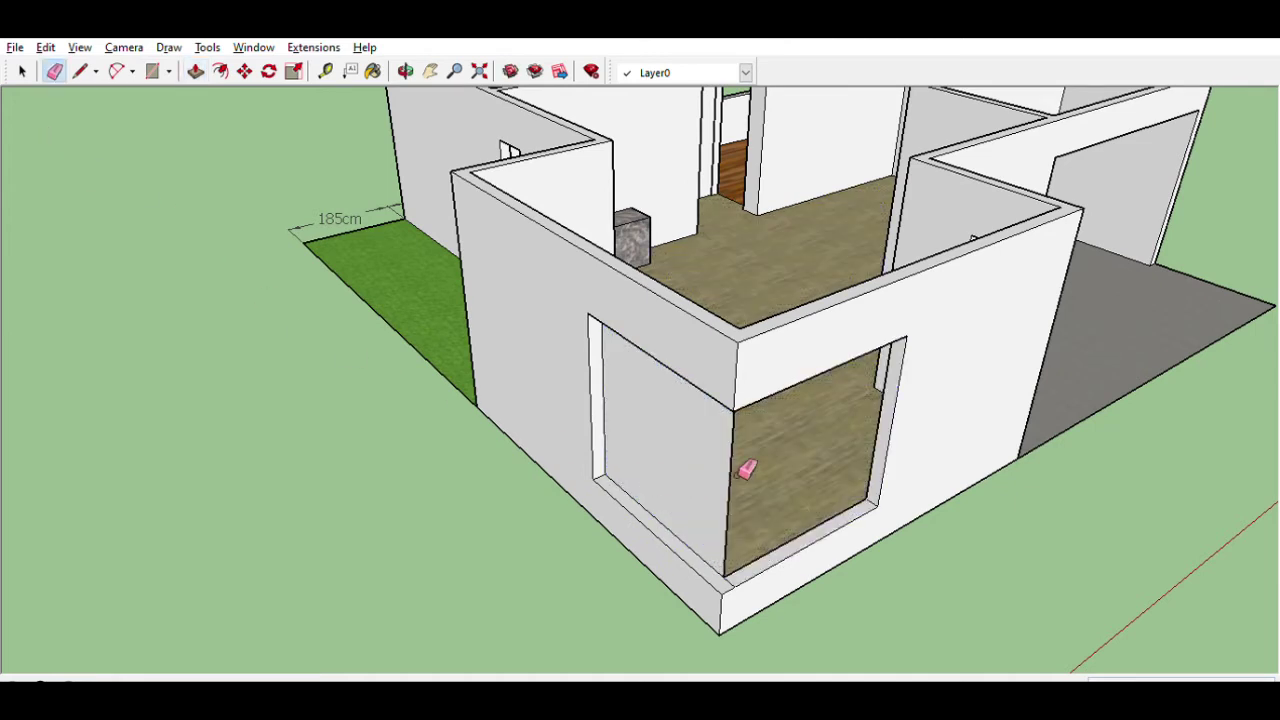
{"action": "left_click", "coordinate": [735, 580]}
{"action": "scroll", "coordinate": [740, 577], "scroll_direction": "up", "scroll_amount": 2}
{"action": "scroll", "coordinate": [743, 571], "scroll_direction": "up", "scroll_amount": 2}
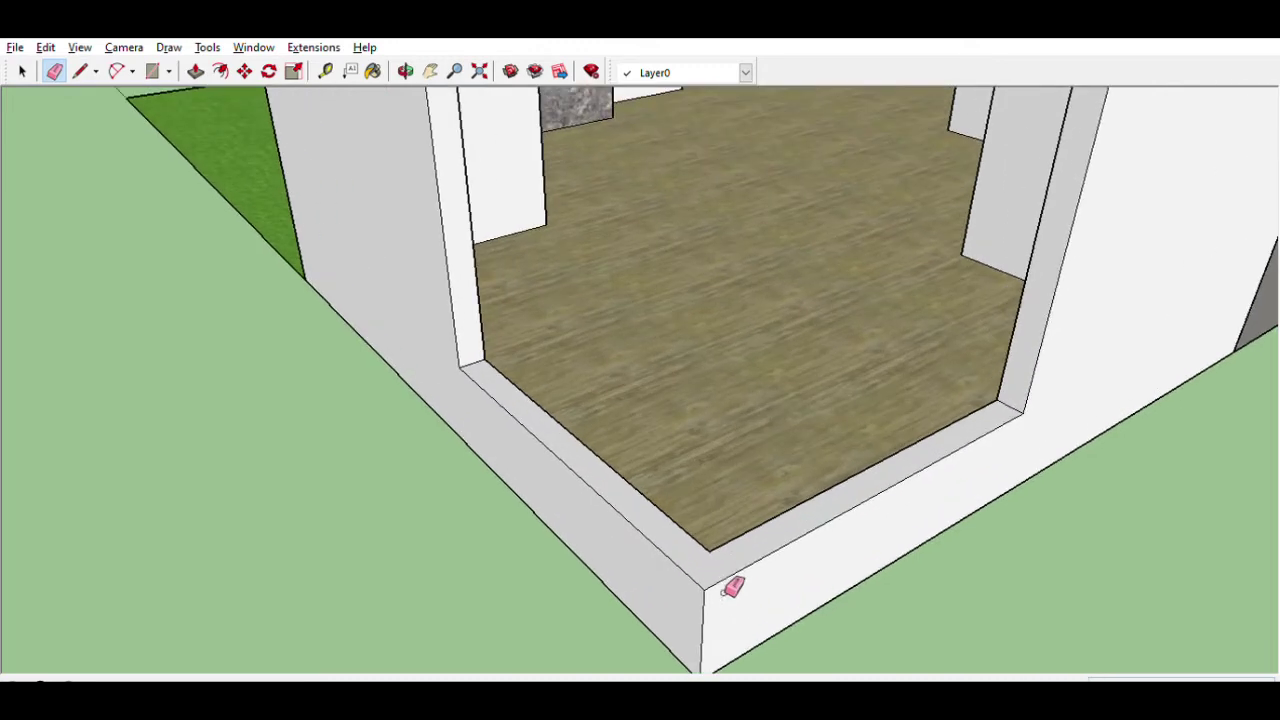
{"action": "scroll", "coordinate": [735, 580], "scroll_direction": "down", "scroll_amount": 5}
{"action": "mouse_move", "coordinate": [651, 658]}
{"action": "middle_mouse_down"}
{"action": "mouse_move", "coordinate": [717, 289]}
{"action": "mouse_move", "coordinate": [594, 429]}
{"action": "mouse_move", "coordinate": [611, 251]}
{"action": "mouse_move", "coordinate": [645, 296]}
{"action": "middle_mouse_up"}
{"action": "scroll", "coordinate": [660, 285], "scroll_direction": "up", "scroll_amount": 3}
{"action": "scroll", "coordinate": [686, 306], "scroll_direction": "up", "scroll_amount": 2}
{"action": "scroll", "coordinate": [683, 316], "scroll_direction": "up", "scroll_amount": 2}
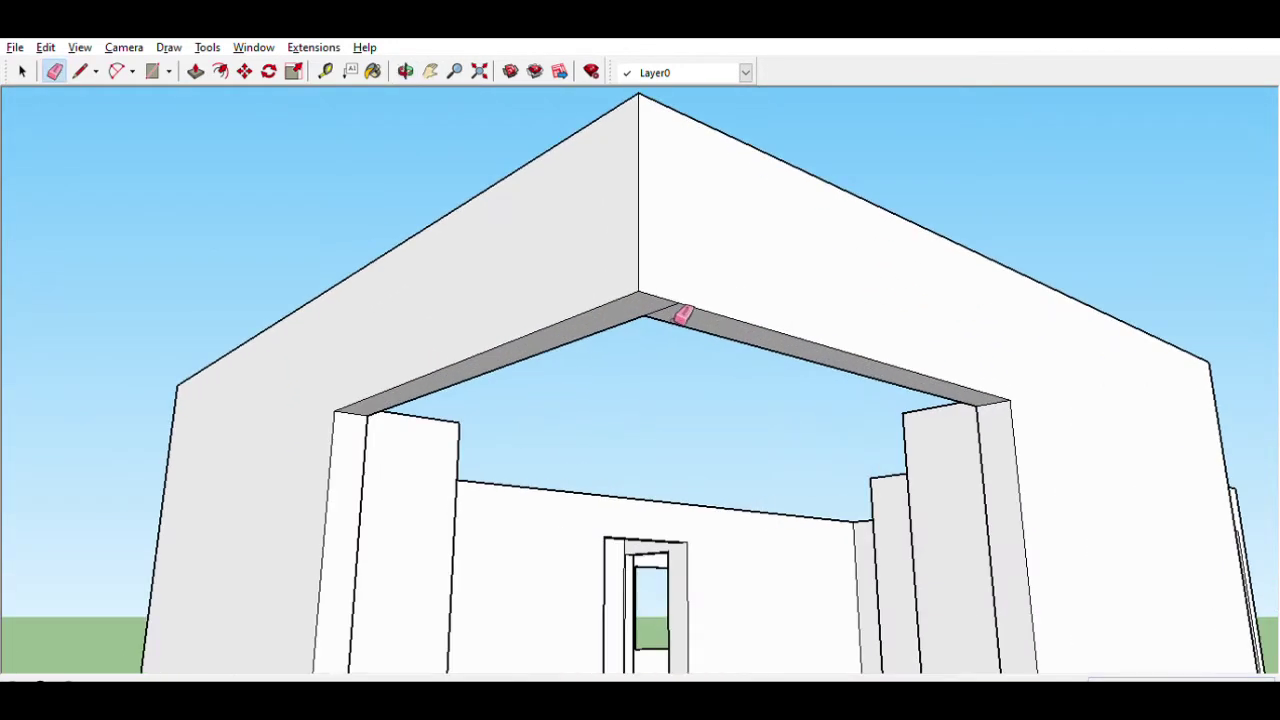
{"action": "scroll", "coordinate": [680, 307], "scroll_direction": "down", "scroll_amount": 4}
{"action": "scroll", "coordinate": [649, 391], "scroll_direction": "down", "scroll_amount": 2}
{"action": "mouse_move", "coordinate": [609, 486]}
{"action": "middle_mouse_down"}
{"action": "mouse_move", "coordinate": [553, 572]}
{"action": "mouse_move", "coordinate": [457, 666]}
{"action": "mouse_move", "coordinate": [908, 585]}
{"action": "middle_mouse_up"}
{"action": "scroll", "coordinate": [908, 585], "scroll_direction": "up", "scroll_amount": 3}
{"action": "mouse_move", "coordinate": [800, 443]}
{"action": "middle_mouse_down"}
{"action": "mouse_move", "coordinate": [943, 434]}
{"action": "mouse_move", "coordinate": [457, 351]}
{"action": "middle_mouse_up"}
{"action": "key", "text": "t"}
{"action": "scroll", "coordinate": [645, 440], "scroll_direction": "up", "scroll_amount": 4}
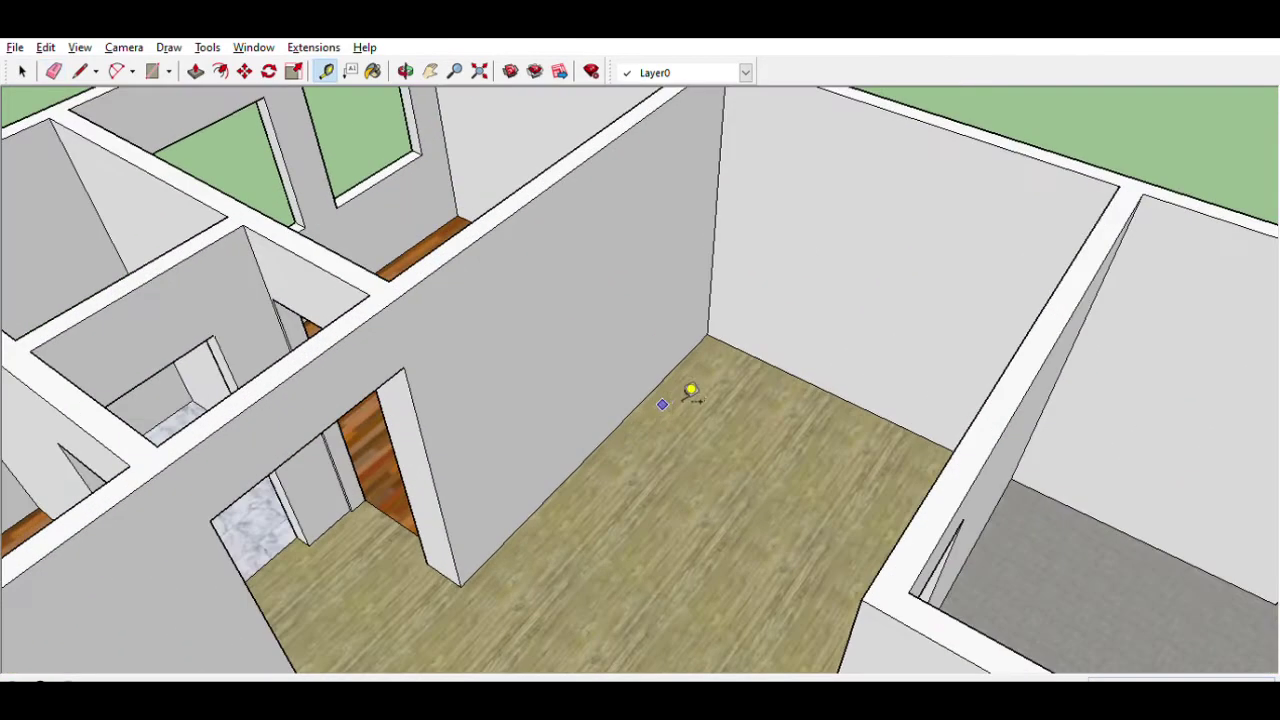
Step: Place guides along the room's floor and back wall beside its doorway
{"action": "scroll", "coordinate": [677, 400], "scroll_direction": "up", "scroll_amount": 1}
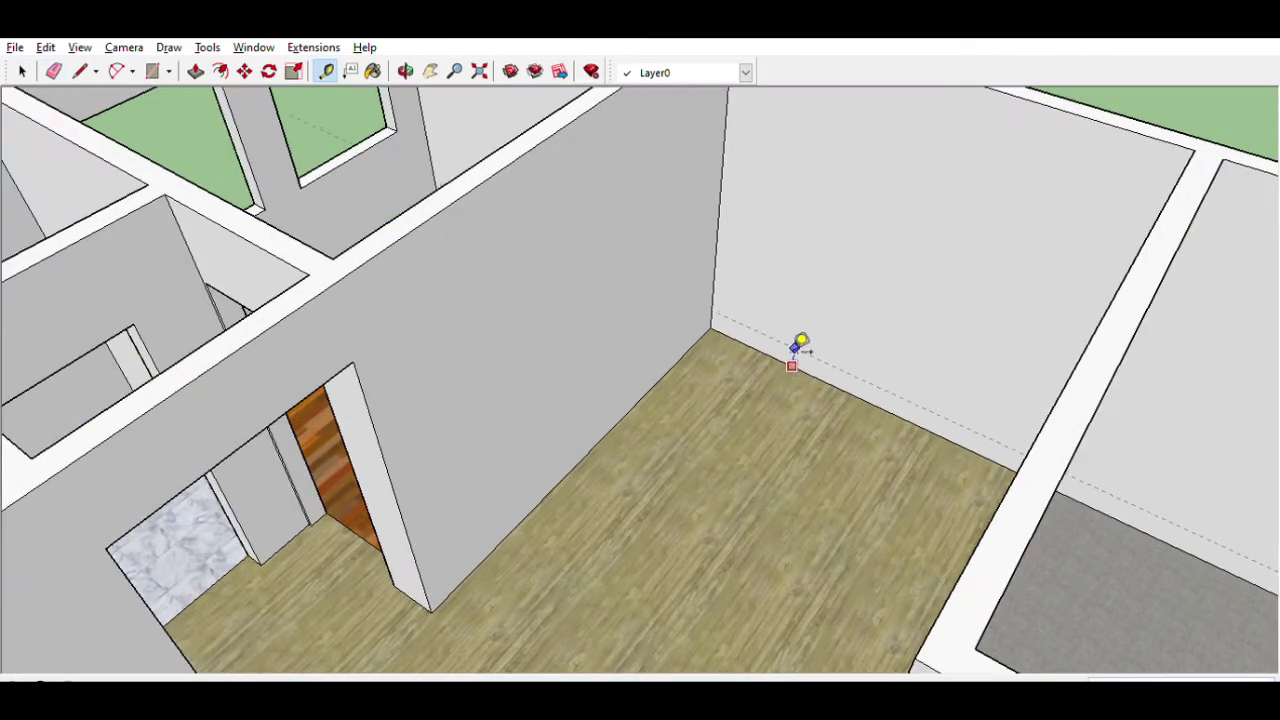
{"action": "scroll", "coordinate": [804, 347], "scroll_direction": "down", "scroll_amount": 5}
{"action": "scroll", "coordinate": [729, 363], "scroll_direction": "up", "scroll_amount": 2}
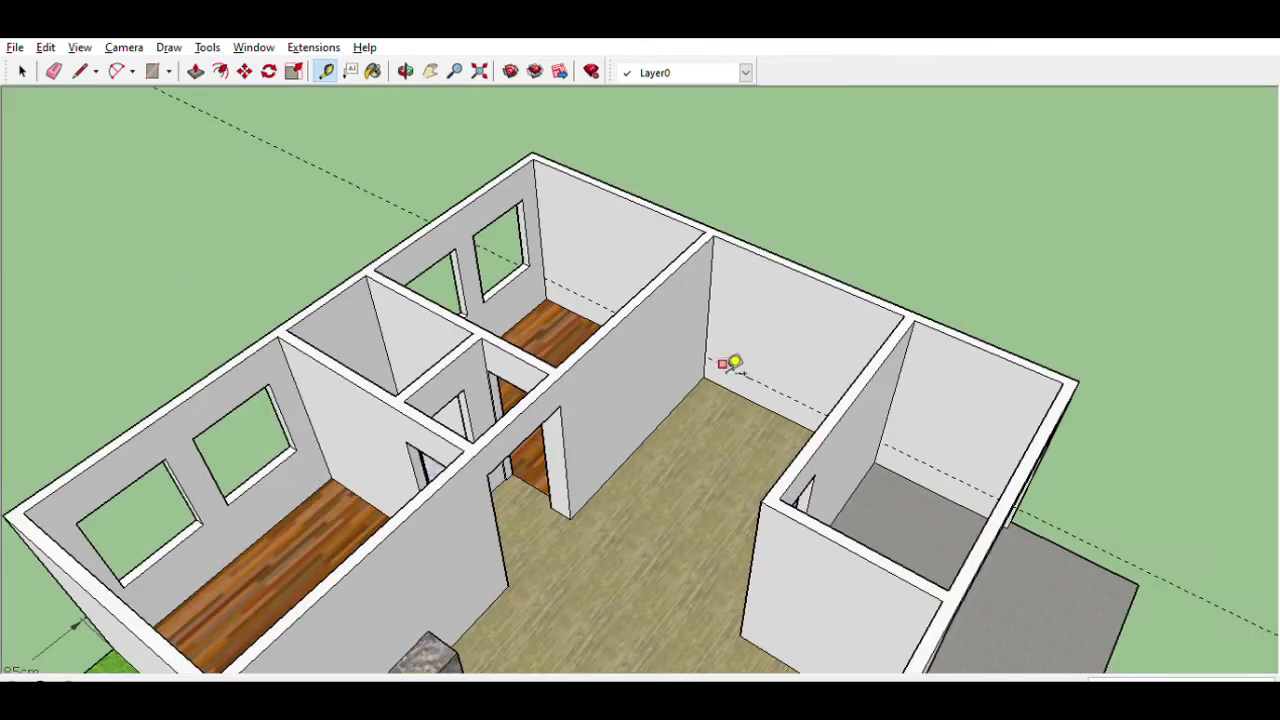
{"action": "scroll", "coordinate": [729, 363], "scroll_direction": "up", "scroll_amount": 2}
{"action": "left_click", "coordinate": [728, 365]}
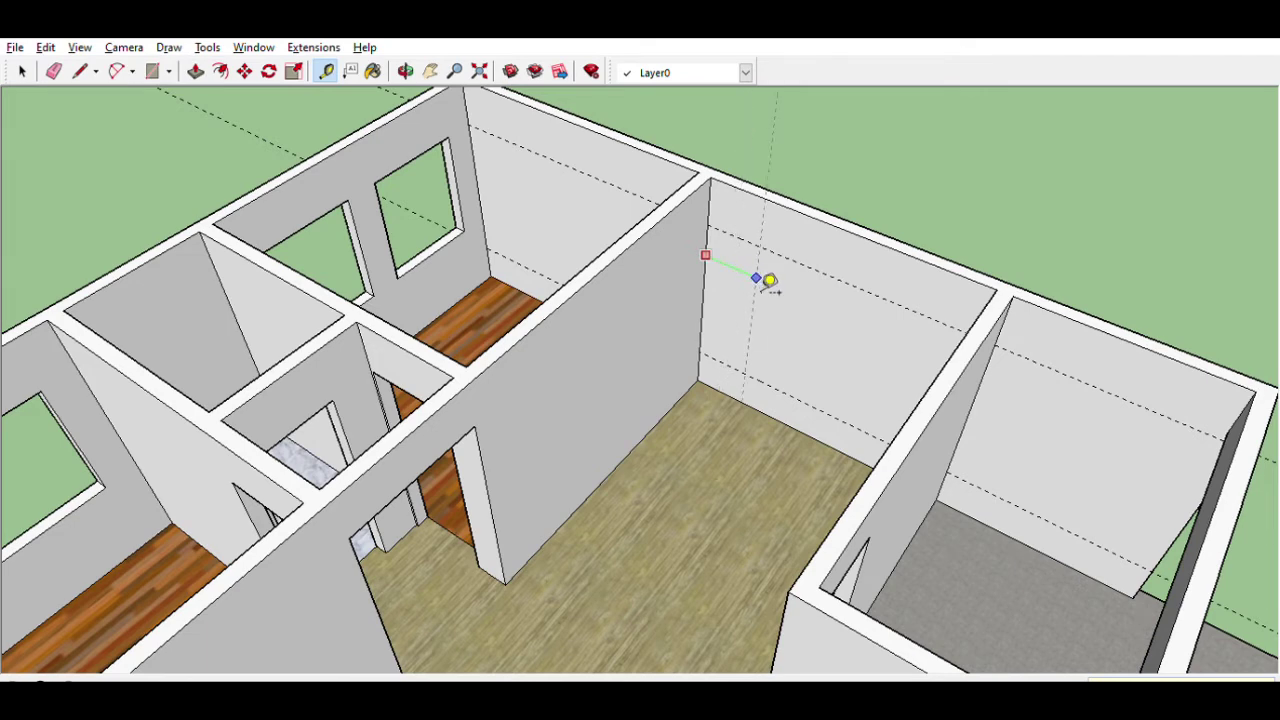
{"action": "middle_click_drag", "start_coordinate": [768, 283], "coordinate": [889, 251]}
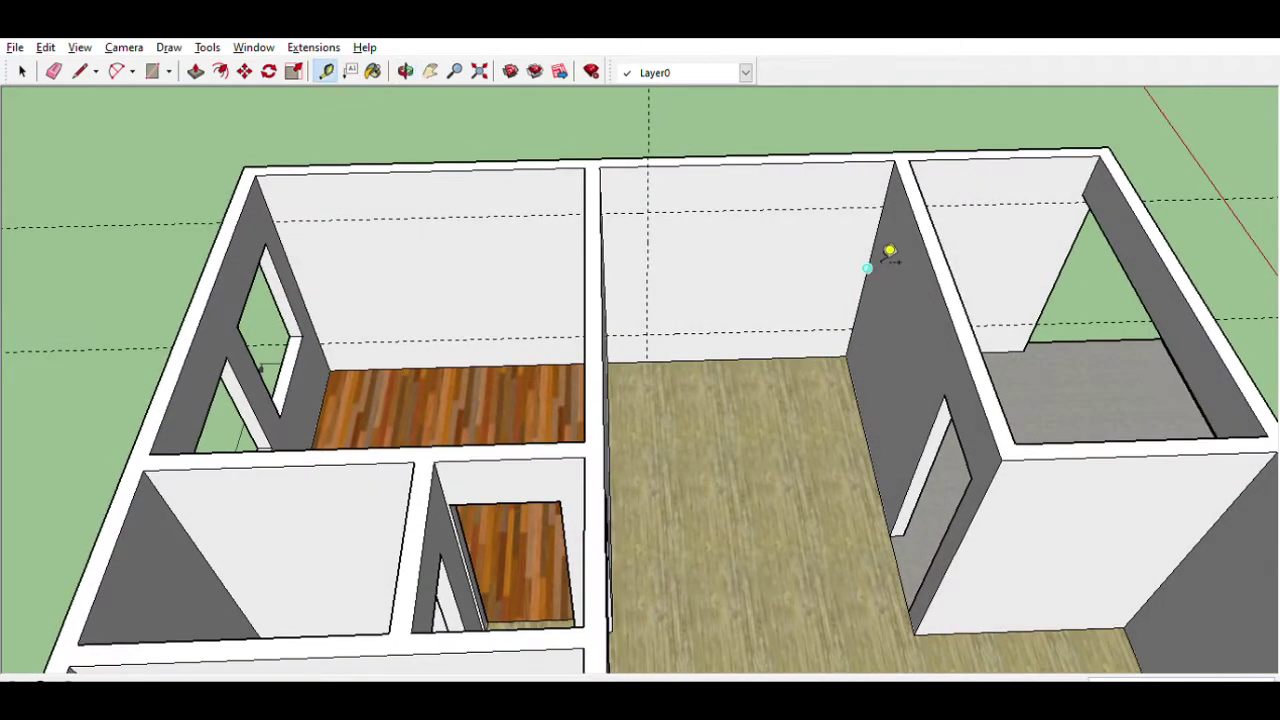
{"action": "left_click", "coordinate": [866, 267]}
{"action": "left_click", "coordinate": [838, 273]}
Step: Draw a window rectangle on the back wall
{"action": "key", "text": "r"}
{"action": "left_click", "coordinate": [647, 333]}
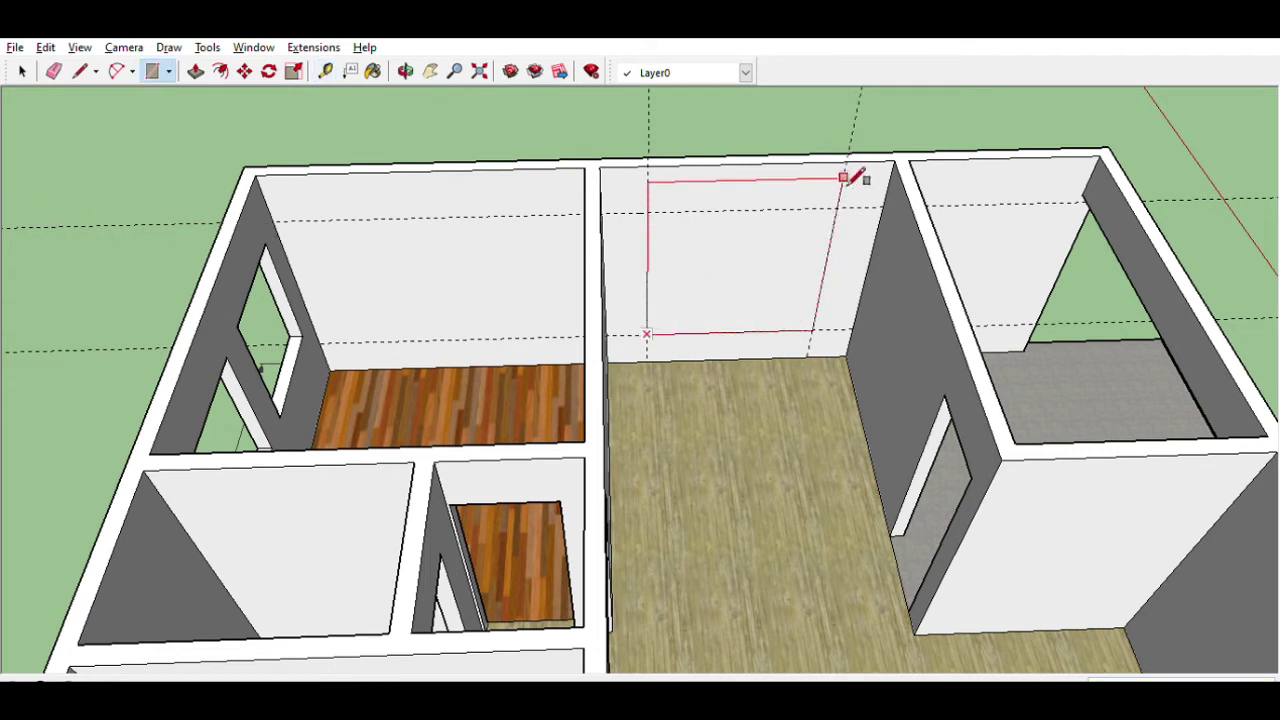
{"action": "left_click", "coordinate": [834, 212]}
{"action": "mouse_move", "coordinate": [834, 223]}
{"action": "middle_mouse_down"}
{"action": "mouse_move", "coordinate": [857, 410]}
{"action": "mouse_move", "coordinate": [309, 432]}
{"action": "mouse_move", "coordinate": [234, 384]}
{"action": "middle_mouse_up"}
Step: Push the rectangle on the right wall through the wall thickness
{"action": "left_click", "coordinate": [660, 400]}
{"action": "middle_click_drag", "start_coordinate": [660, 400], "coordinate": [775, 425]}
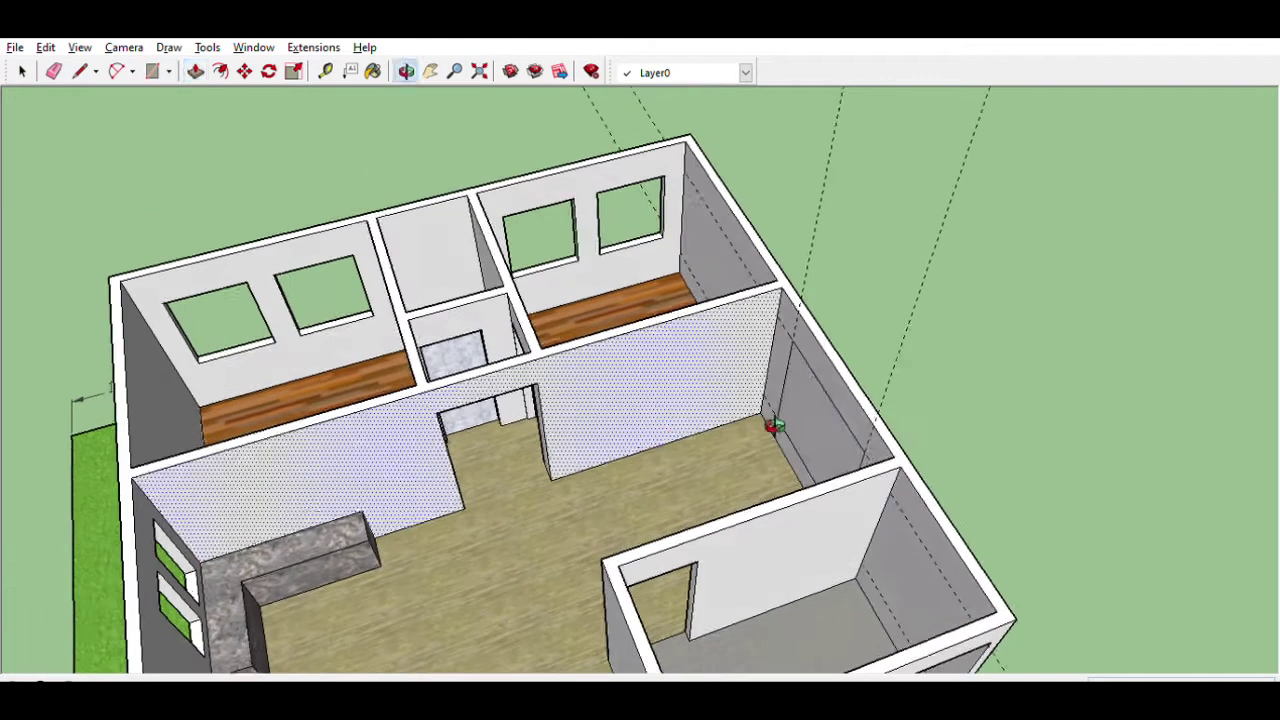
{"action": "key", "text": "p"}
{"action": "left_click", "coordinate": [814, 429]}
{"action": "left_click", "coordinate": [820, 414]}
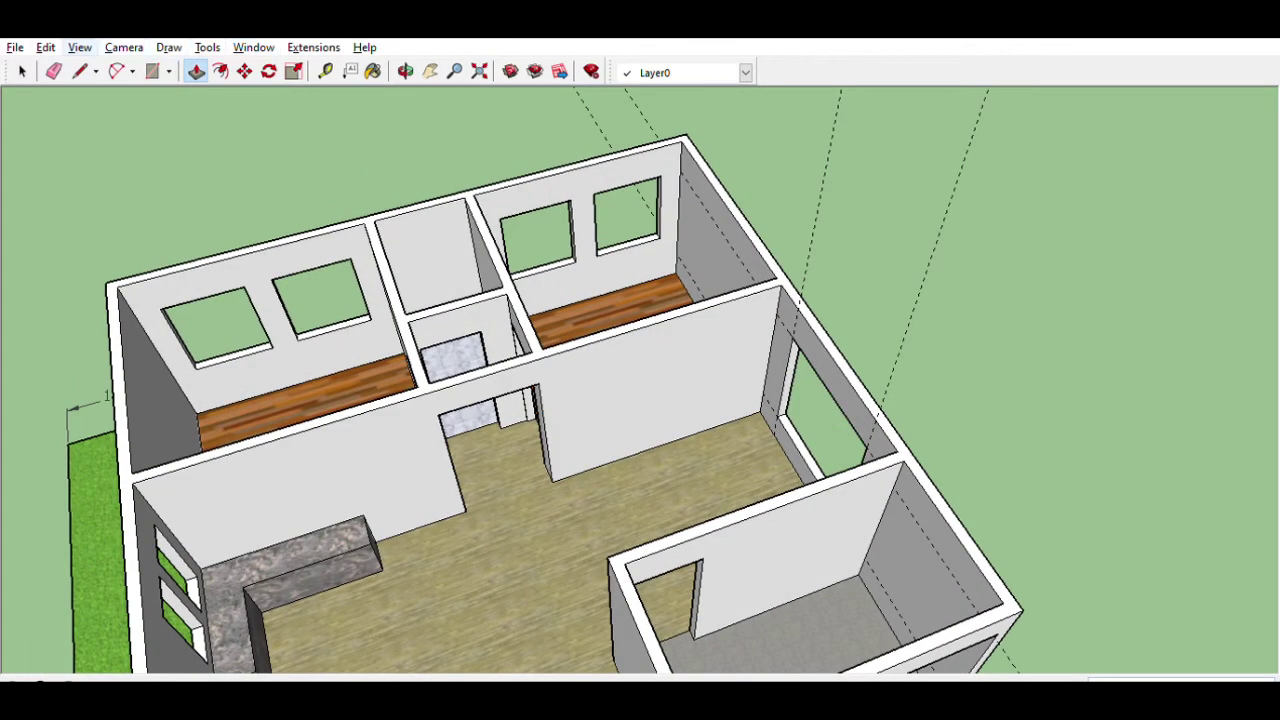
{"action": "scroll", "coordinate": [563, 409], "scroll_direction": "down", "scroll_amount": 5}
{"action": "scroll", "coordinate": [586, 449], "scroll_direction": "down", "scroll_amount": 3}
{"action": "mouse_move", "coordinate": [586, 449]}
{"action": "middle_mouse_down"}
{"action": "mouse_move", "coordinate": [694, 371]}
{"action": "mouse_move", "coordinate": [366, 294]}
{"action": "mouse_move", "coordinate": [634, 251]}
{"action": "mouse_move", "coordinate": [737, 360]}
{"action": "mouse_move", "coordinate": [818, 330]}
{"action": "mouse_move", "coordinate": [440, 445]}
{"action": "middle_mouse_up"}
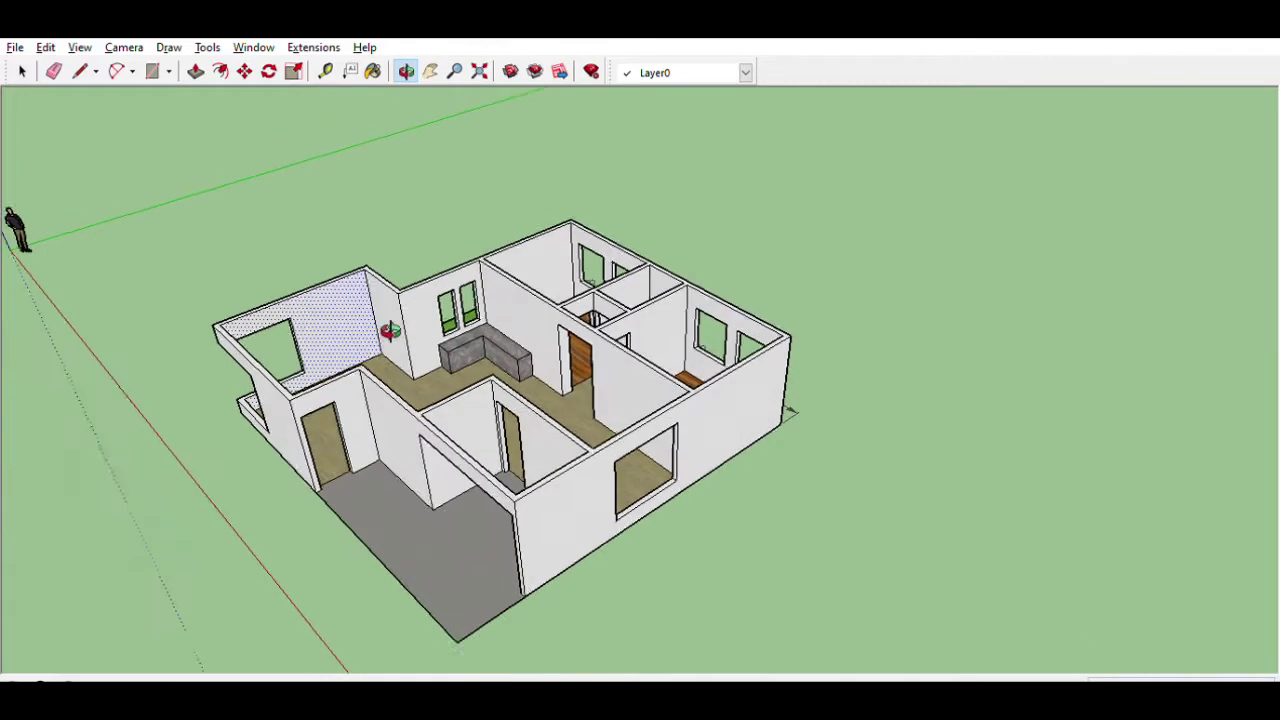
{"action": "scroll", "coordinate": [440, 445], "scroll_direction": "up", "scroll_amount": 4}
Step: Measure from the wall corner across the doorway to set a guide
{"action": "key", "text": "t"}
{"action": "scroll", "coordinate": [714, 517], "scroll_direction": "up", "scroll_amount": 5}
{"action": "scroll", "coordinate": [720, 594], "scroll_direction": "up", "scroll_amount": 1}
{"action": "left_click", "coordinate": [704, 600]}
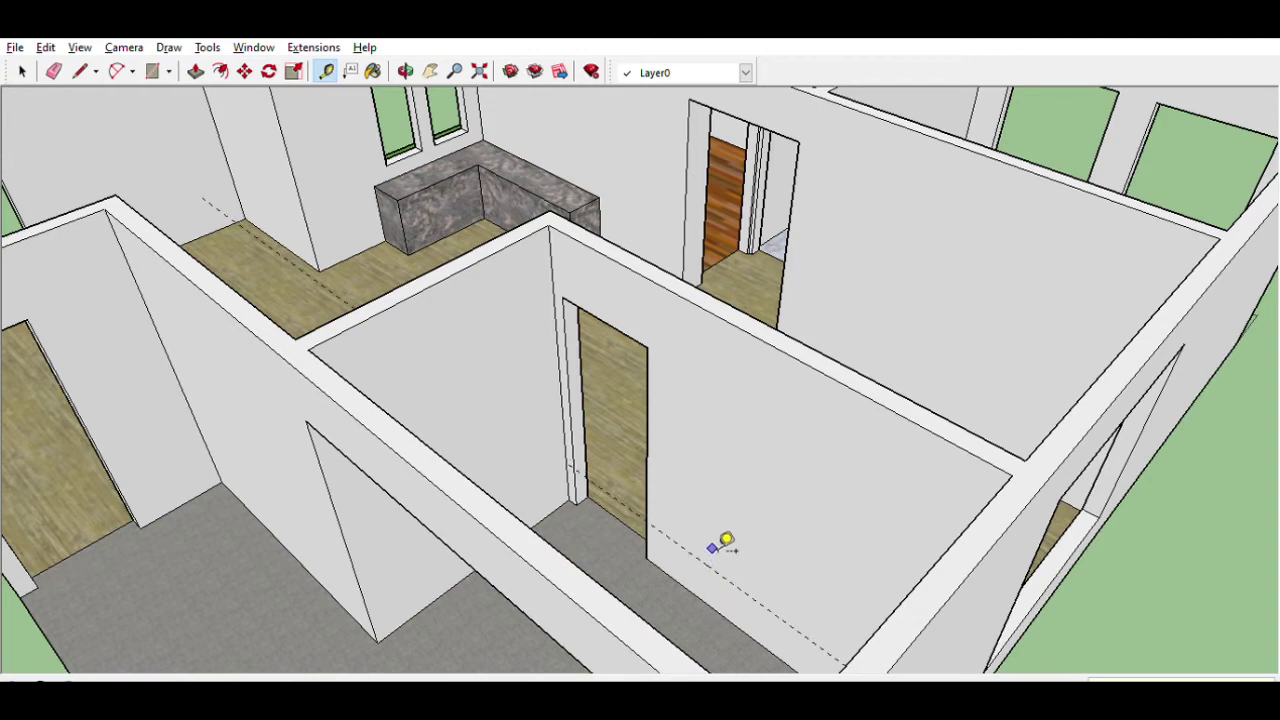
{"action": "scroll", "coordinate": [716, 551], "scroll_direction": "down", "scroll_amount": 5}
{"action": "scroll", "coordinate": [845, 488], "scroll_direction": "up", "scroll_amount": 4}
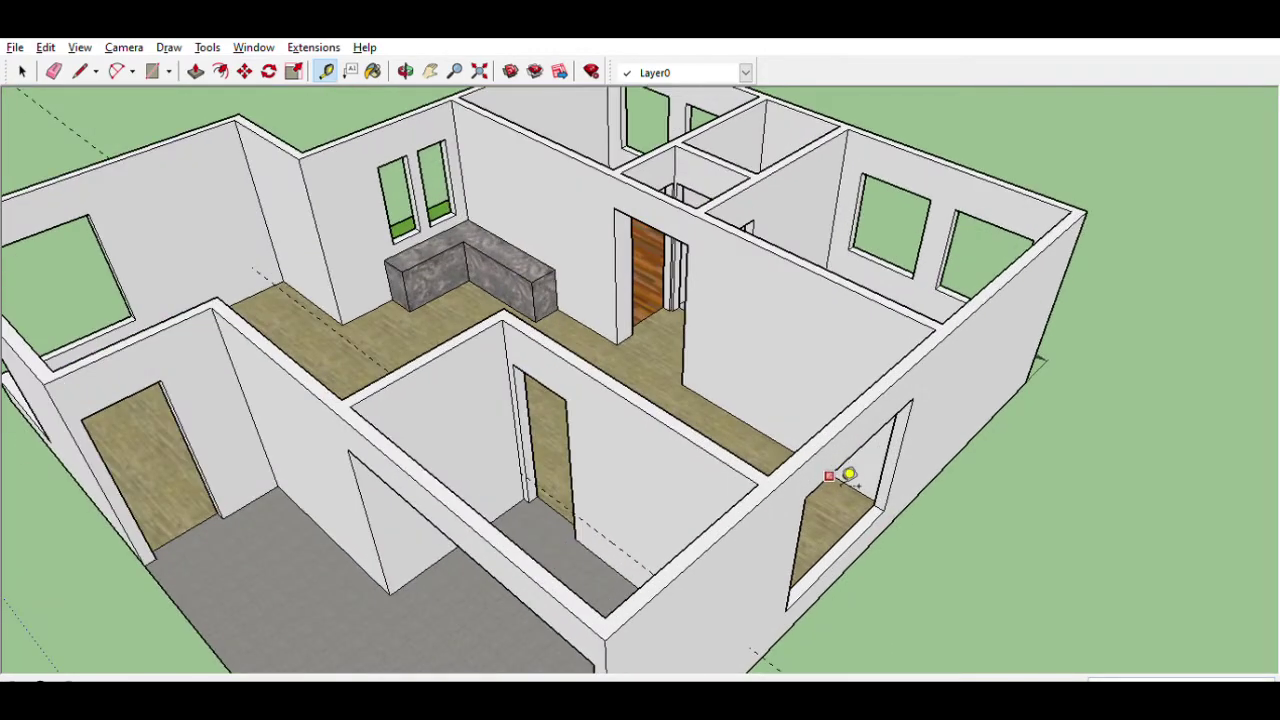
{"action": "mouse_move", "coordinate": [643, 473]}
{"action": "middle_mouse_down"}
{"action": "mouse_move", "coordinate": [760, 428]}
{"action": "mouse_move", "coordinate": [589, 391]}
{"action": "middle_mouse_up"}
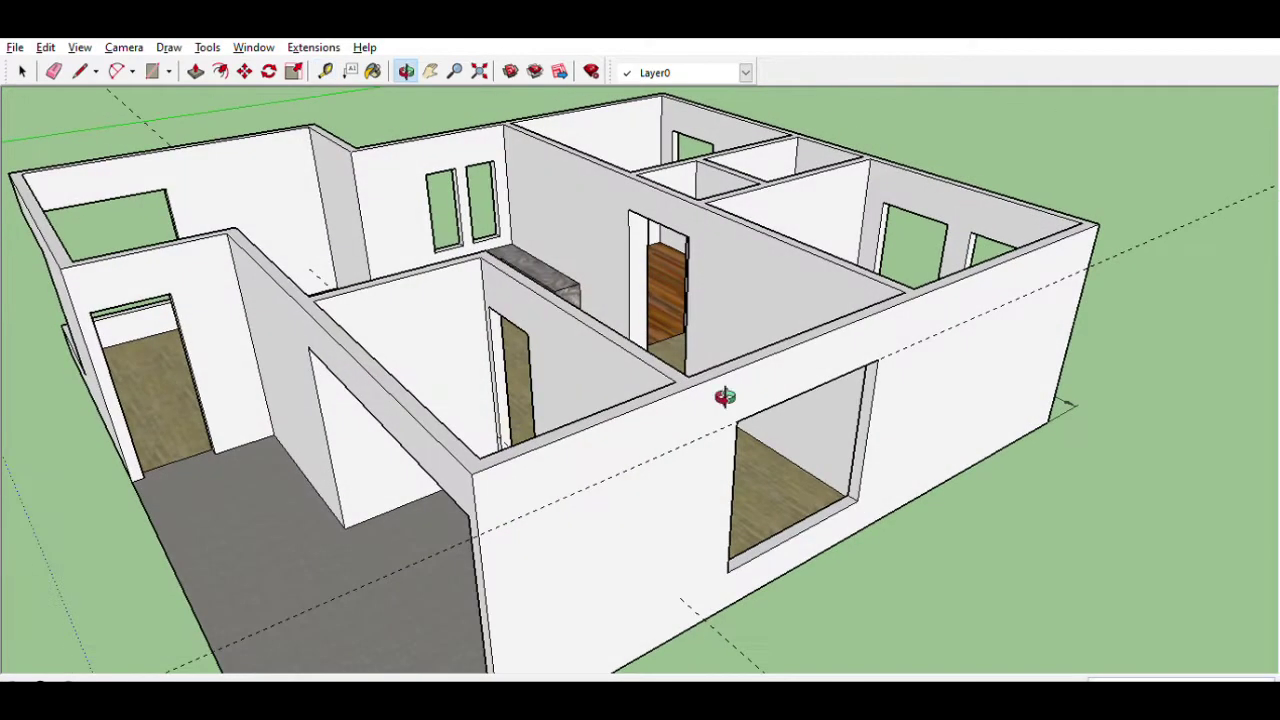
{"action": "scroll", "coordinate": [826, 350], "scroll_direction": "up", "scroll_amount": 3}
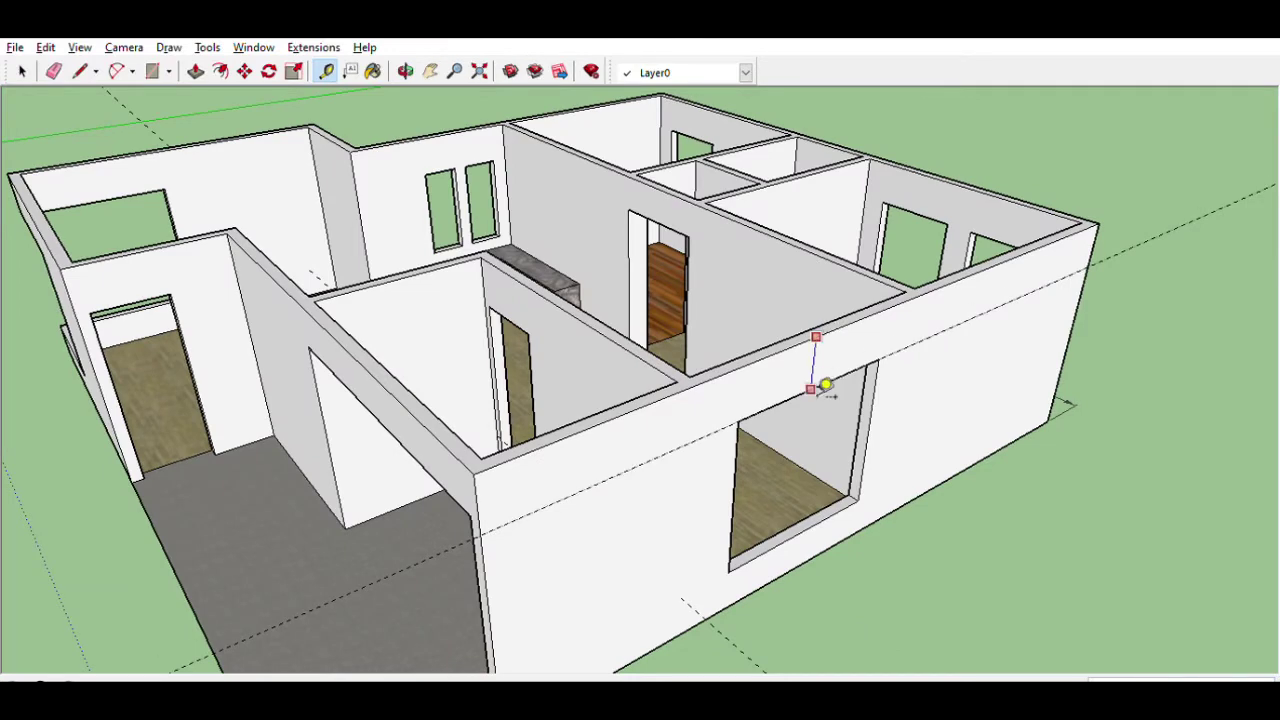
{"action": "scroll", "coordinate": [815, 385], "scroll_direction": "up", "scroll_amount": 3}
{"action": "scroll", "coordinate": [651, 337], "scroll_direction": "up", "scroll_amount": 2}
{"action": "scroll", "coordinate": [709, 374], "scroll_direction": "up", "scroll_amount": 1}
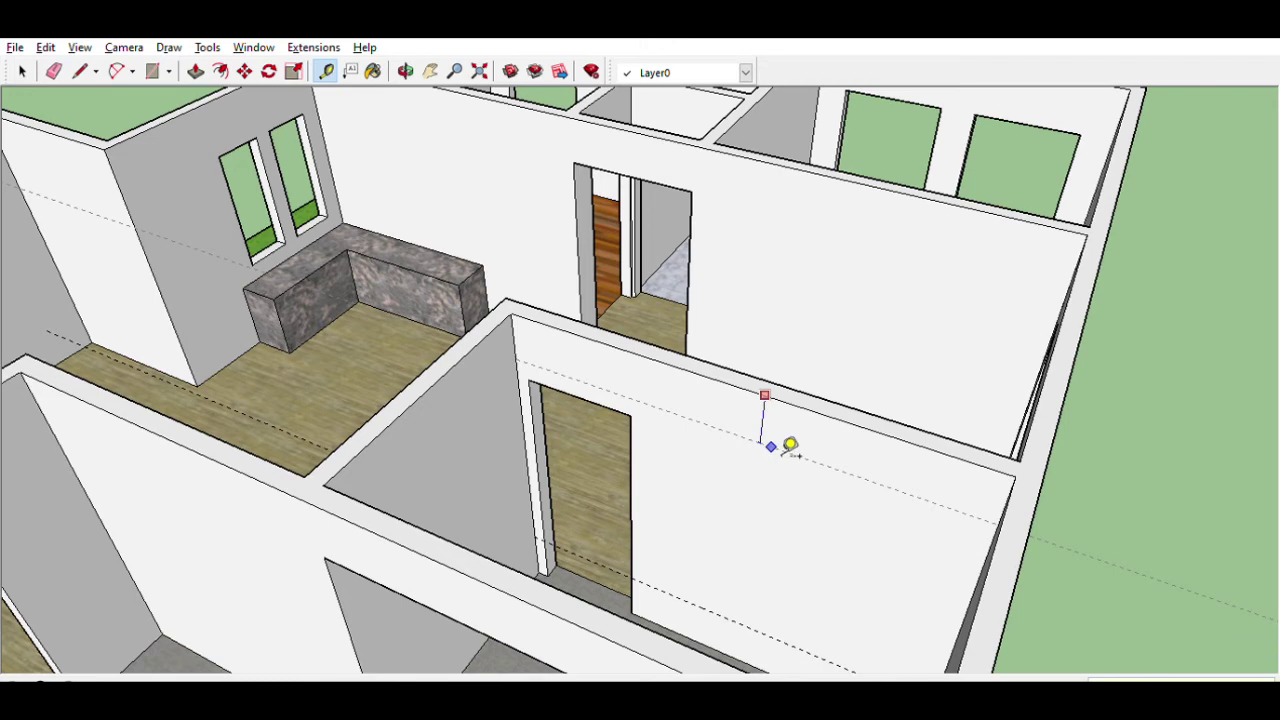
{"action": "scroll", "coordinate": [781, 449], "scroll_direction": "down", "scroll_amount": 3}
{"action": "middle_click_drag", "start_coordinate": [963, 534], "coordinate": [700, 449]}
{"action": "scroll", "coordinate": [628, 457], "scroll_direction": "up", "scroll_amount": 4}
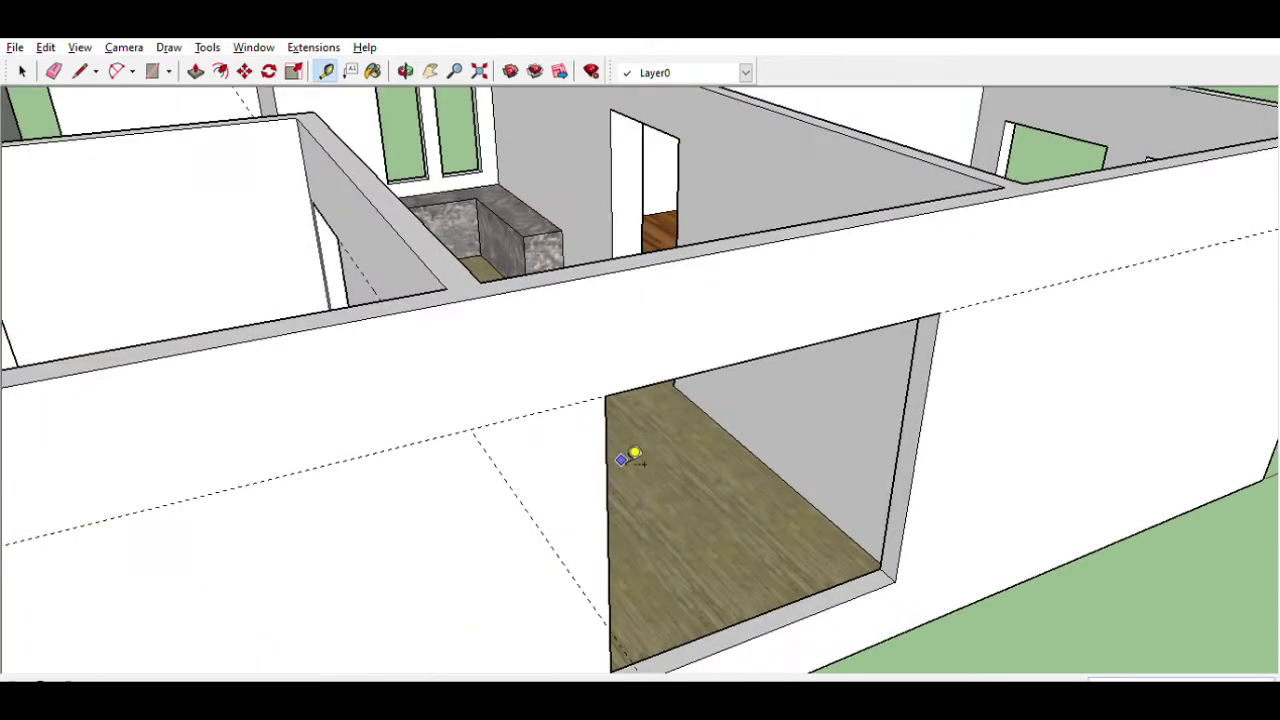
{"action": "left_click", "coordinate": [606, 454]}
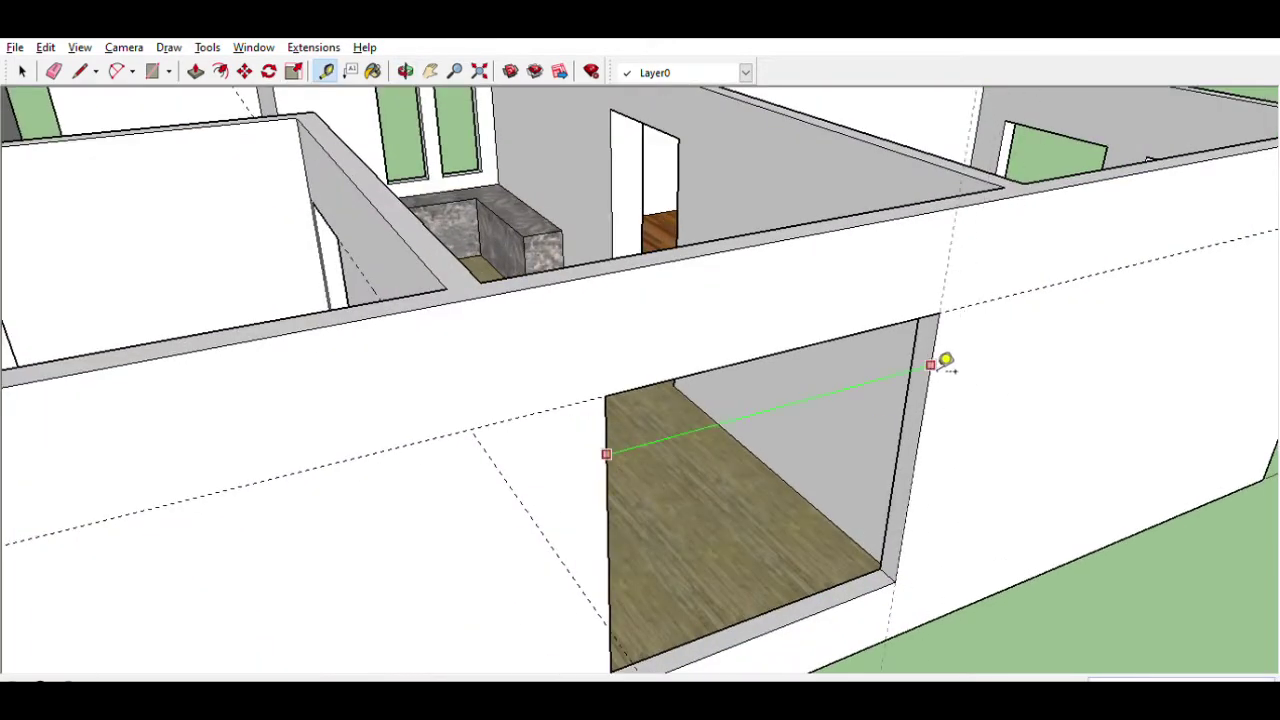
{"action": "left_click", "coordinate": [945, 360]}
Step: Place vertical guides on the wall beside the wooden door
{"action": "middle_click_drag", "start_coordinate": [457, 377], "coordinate": [957, 443]}
{"action": "scroll", "coordinate": [806, 443], "scroll_direction": "down", "scroll_amount": 2}
{"action": "scroll", "coordinate": [795, 492], "scroll_direction": "up", "scroll_amount": 2}
{"action": "mouse_move", "coordinate": [781, 497]}
{"action": "middle_mouse_down"}
{"action": "mouse_move", "coordinate": [686, 474]}
{"action": "mouse_move", "coordinate": [688, 517]}
{"action": "middle_mouse_up"}
{"action": "scroll", "coordinate": [640, 560], "scroll_direction": "up", "scroll_amount": 3}
{"action": "scroll", "coordinate": [500, 520], "scroll_direction": "up", "scroll_amount": 3}
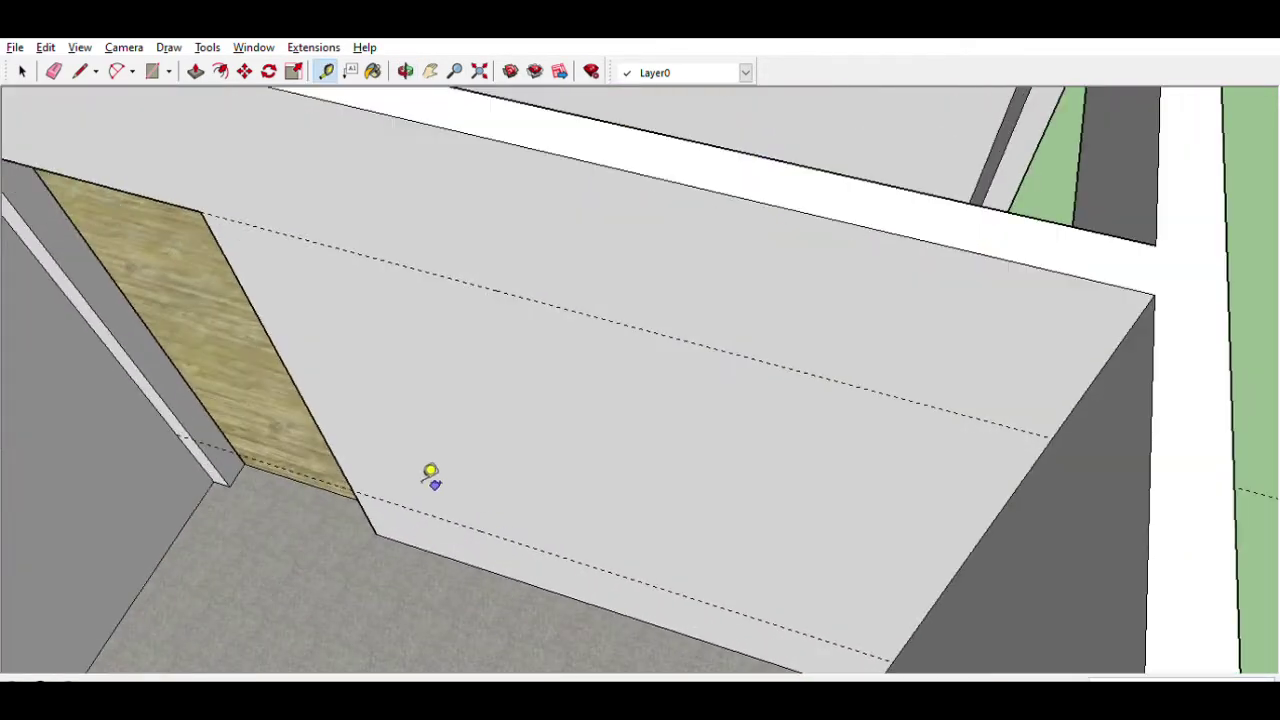
{"action": "left_click", "coordinate": [300, 397]}
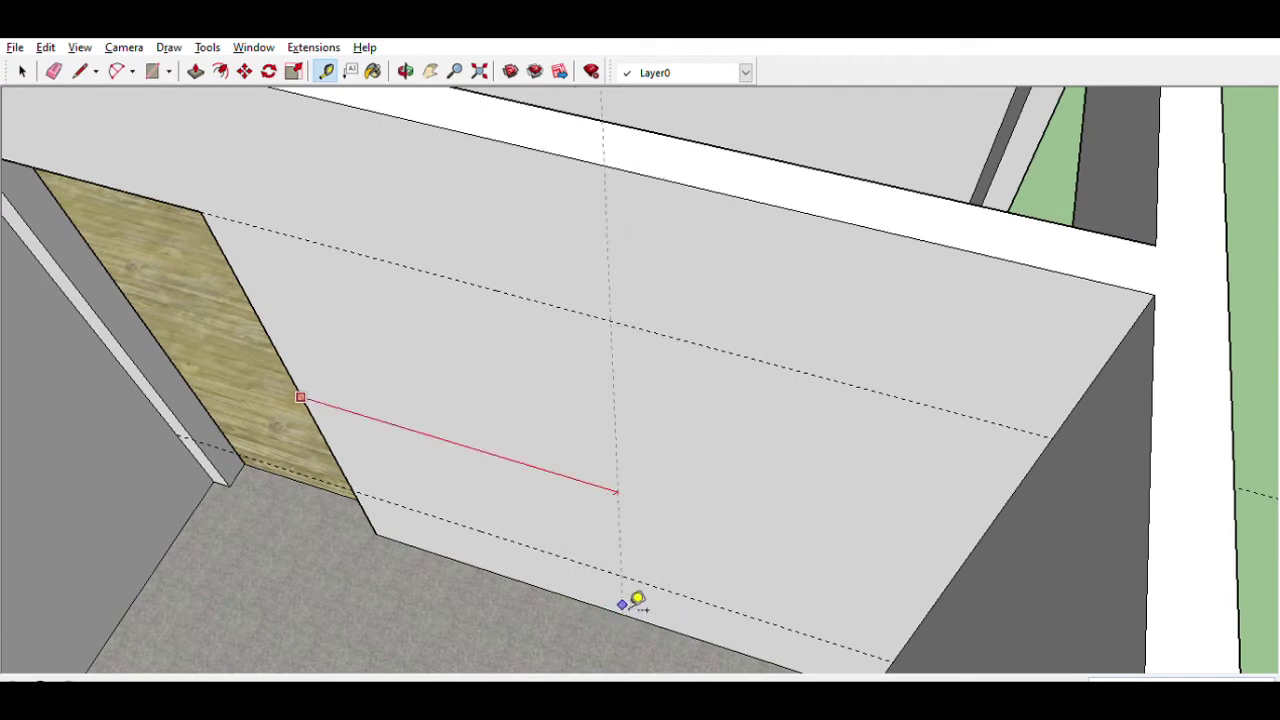
{"action": "scroll", "coordinate": [612, 585], "scroll_direction": "down", "scroll_amount": 2}
{"action": "scroll", "coordinate": [650, 582], "scroll_direction": "down", "scroll_amount": 1}
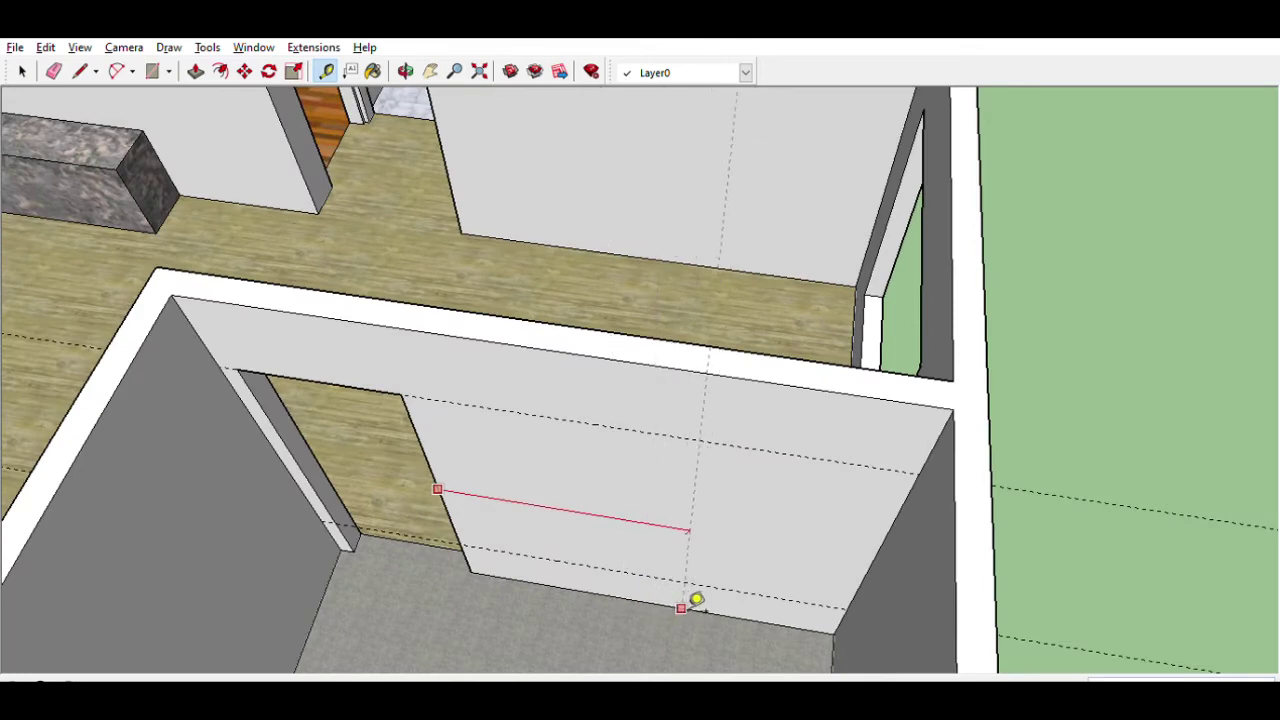
{"action": "scroll", "coordinate": [665, 601], "scroll_direction": "up", "scroll_amount": 1}
{"action": "scroll", "coordinate": [658, 600], "scroll_direction": "up", "scroll_amount": 2}
{"action": "mouse_move", "coordinate": [677, 603]}
{"action": "middle_mouse_down"}
{"action": "mouse_move", "coordinate": [629, 622]}
{"action": "mouse_move", "coordinate": [657, 606]}
{"action": "middle_mouse_up"}
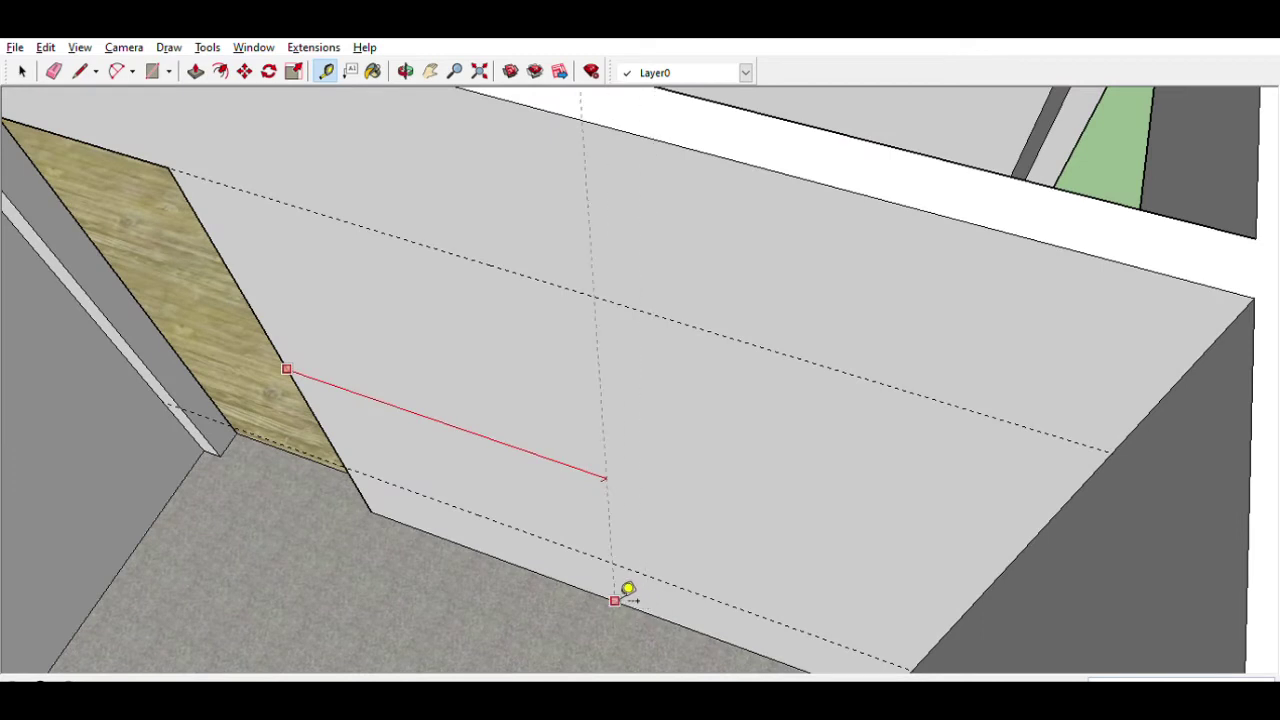
{"action": "left_click", "coordinate": [614, 594]}
{"action": "left_click", "coordinate": [600, 380]}
{"action": "left_click", "coordinate": [491, 345]}
{"action": "left_click", "coordinate": [597, 344]}
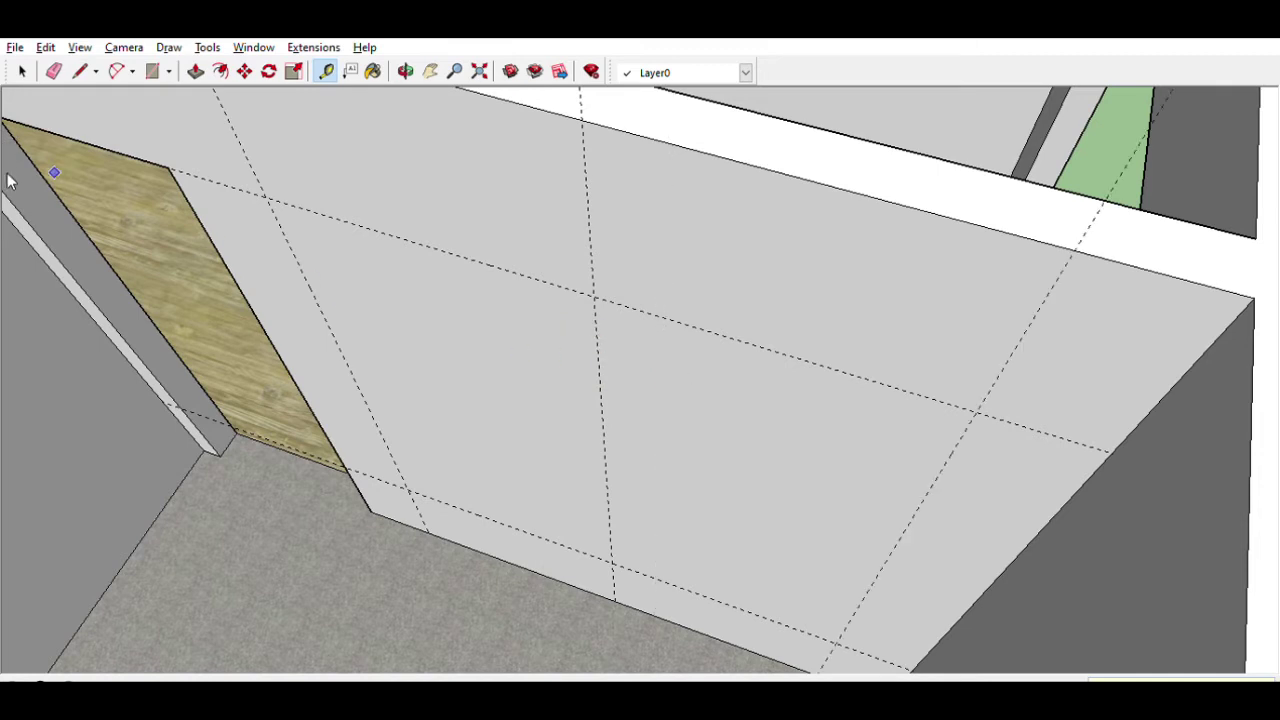
Step: Draw the wide window rectangle between guide intersections and push it through the wall
{"action": "key", "text": "r"}
{"action": "left_click", "coordinate": [267, 197]}
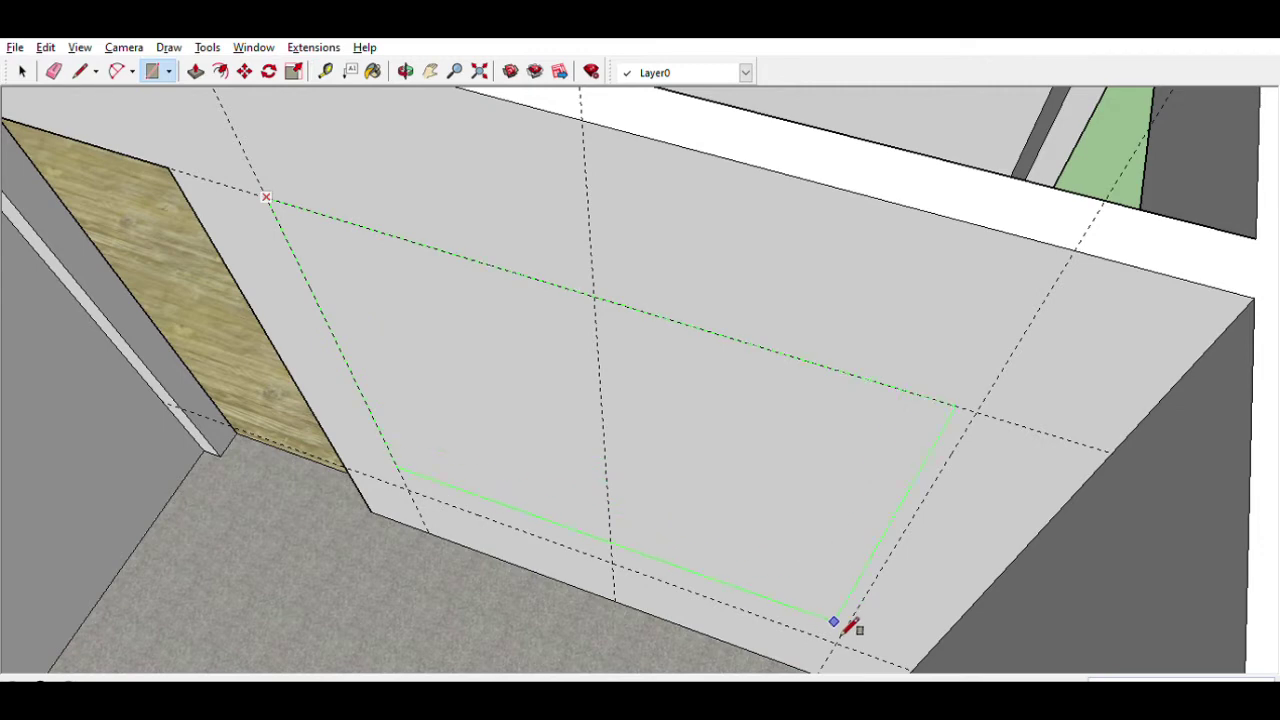
{"action": "left_click", "coordinate": [838, 640]}
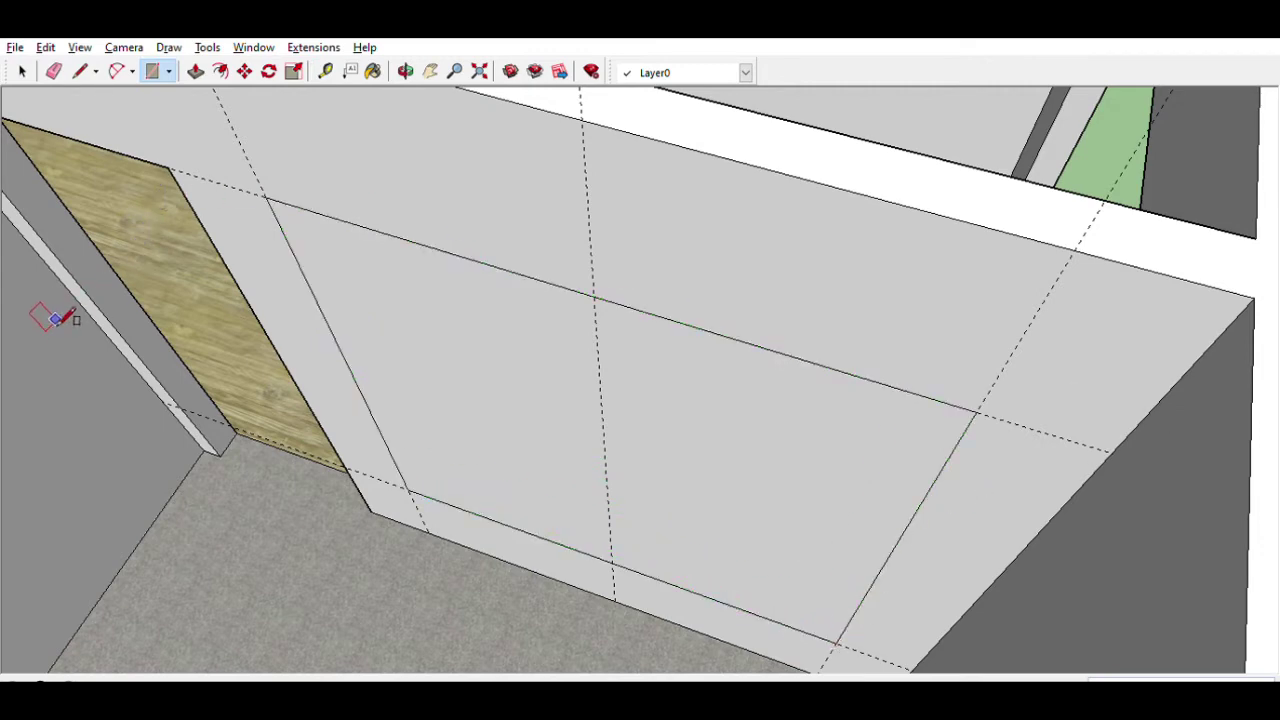
{"action": "key", "text": "p"}
{"action": "left_click_drag", "start_coordinate": [371, 377], "coordinate": [408, 354]}
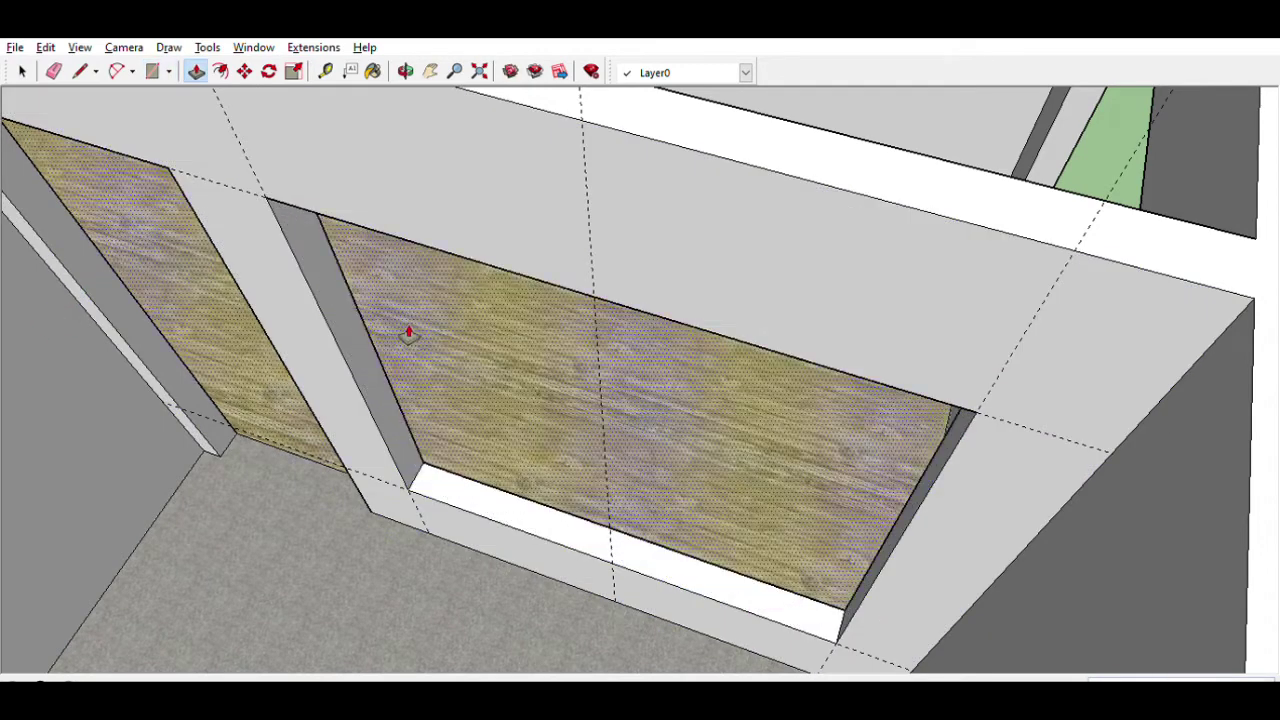
{"action": "scroll", "coordinate": [108, 209], "scroll_direction": "down", "scroll_amount": 2}
{"action": "mouse_move", "coordinate": [480, 380]}
{"action": "middle_mouse_down"}
{"action": "mouse_move", "coordinate": [585, 319]}
{"action": "mouse_move", "coordinate": [737, 151]}
{"action": "mouse_move", "coordinate": [737, 374]}
{"action": "mouse_move", "coordinate": [317, 589]}
{"action": "middle_mouse_up"}
{"action": "scroll", "coordinate": [434, 286], "scroll_direction": "up", "scroll_amount": 3}
{"action": "middle_click_drag", "start_coordinate": [434, 286], "coordinate": [354, 294]}
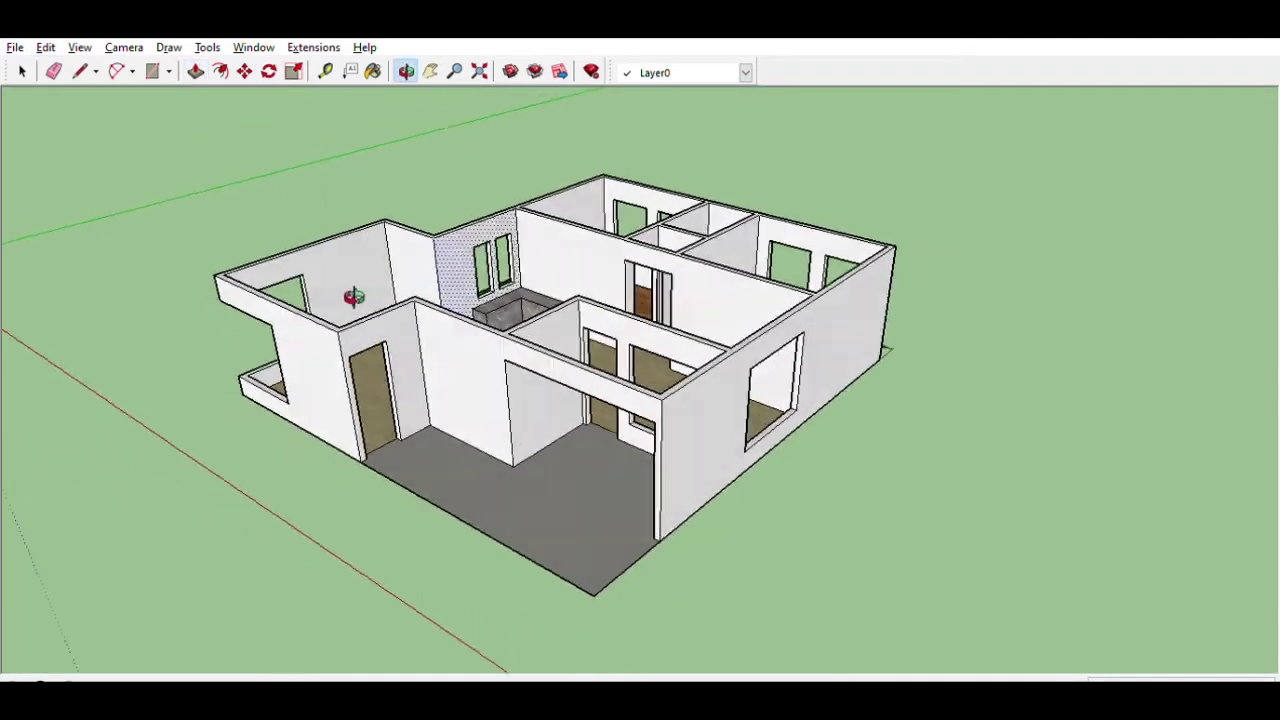
Step: Place a horizontal guide on the front room wall, measured up from the floor edge
{"action": "scroll", "coordinate": [409, 357], "scroll_direction": "up", "scroll_amount": 3}
{"action": "key", "text": "p"}
{"action": "middle_click_drag", "start_coordinate": [484, 342], "coordinate": [586, 366]}
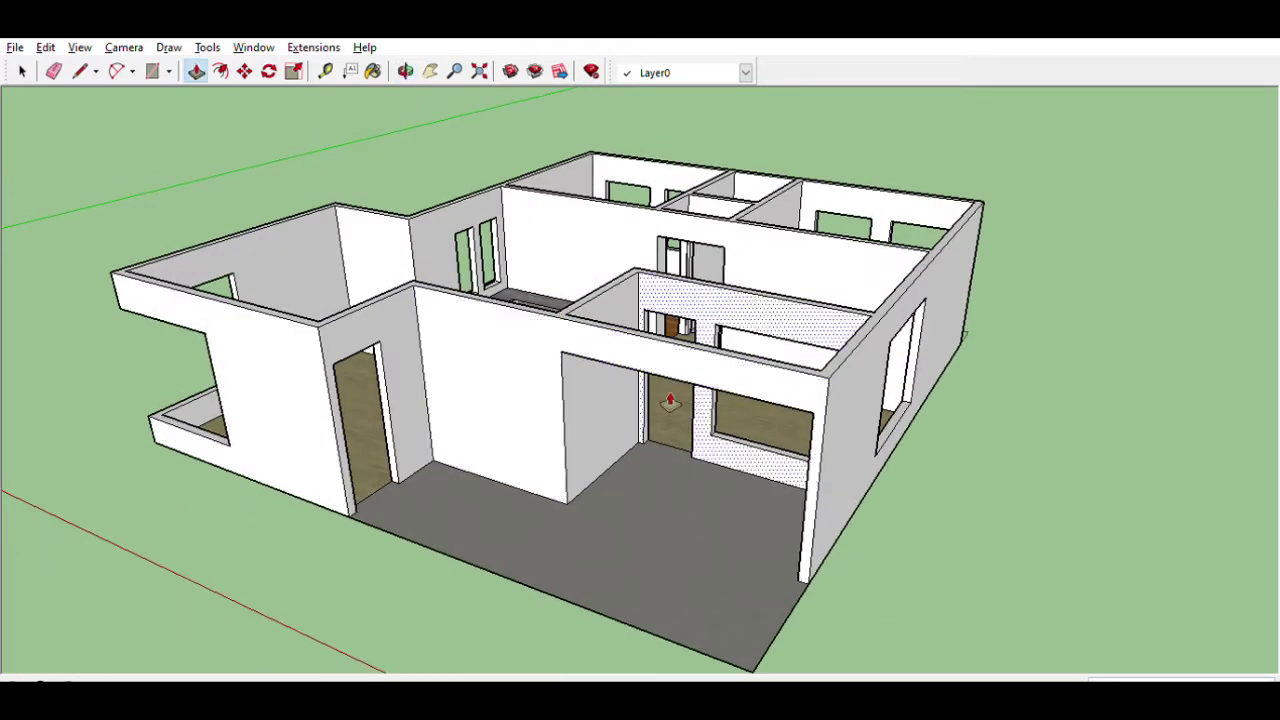
{"action": "scroll", "coordinate": [449, 391], "scroll_direction": "up", "scroll_amount": 2}
{"action": "key", "text": "t"}
{"action": "scroll", "coordinate": [449, 391], "scroll_direction": "up", "scroll_amount": 2}
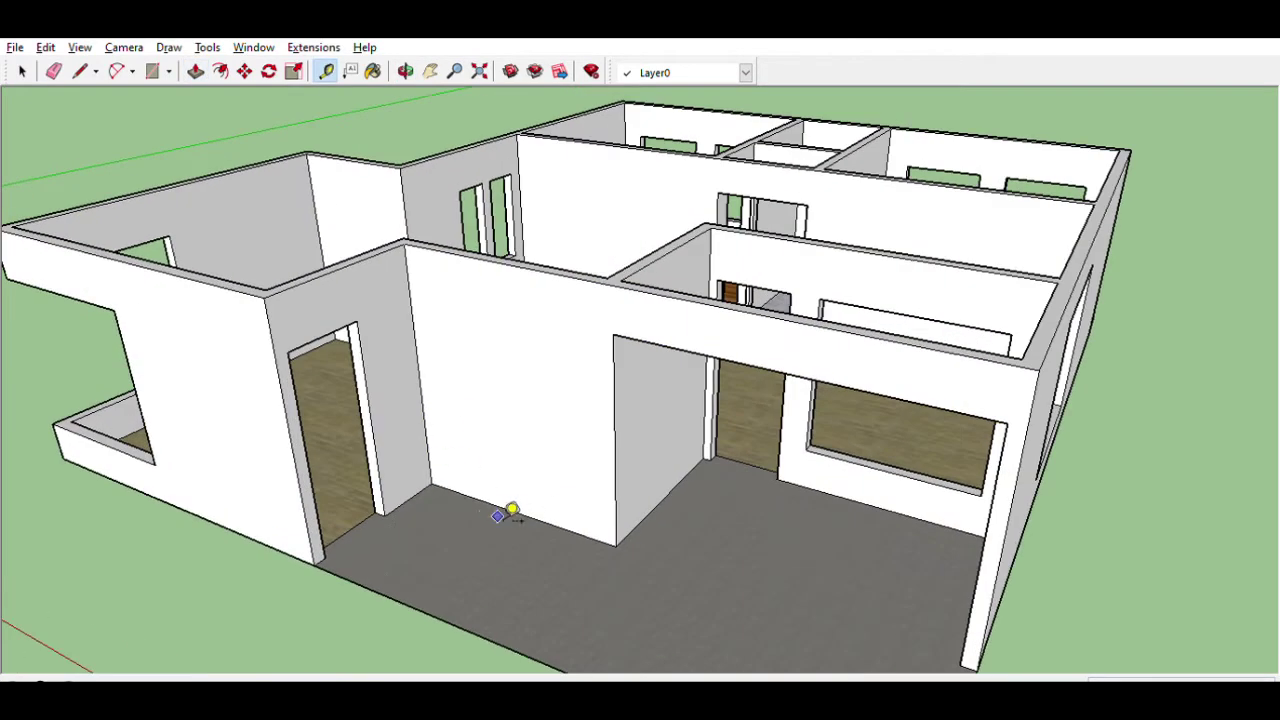
{"action": "left_click", "coordinate": [499, 507]}
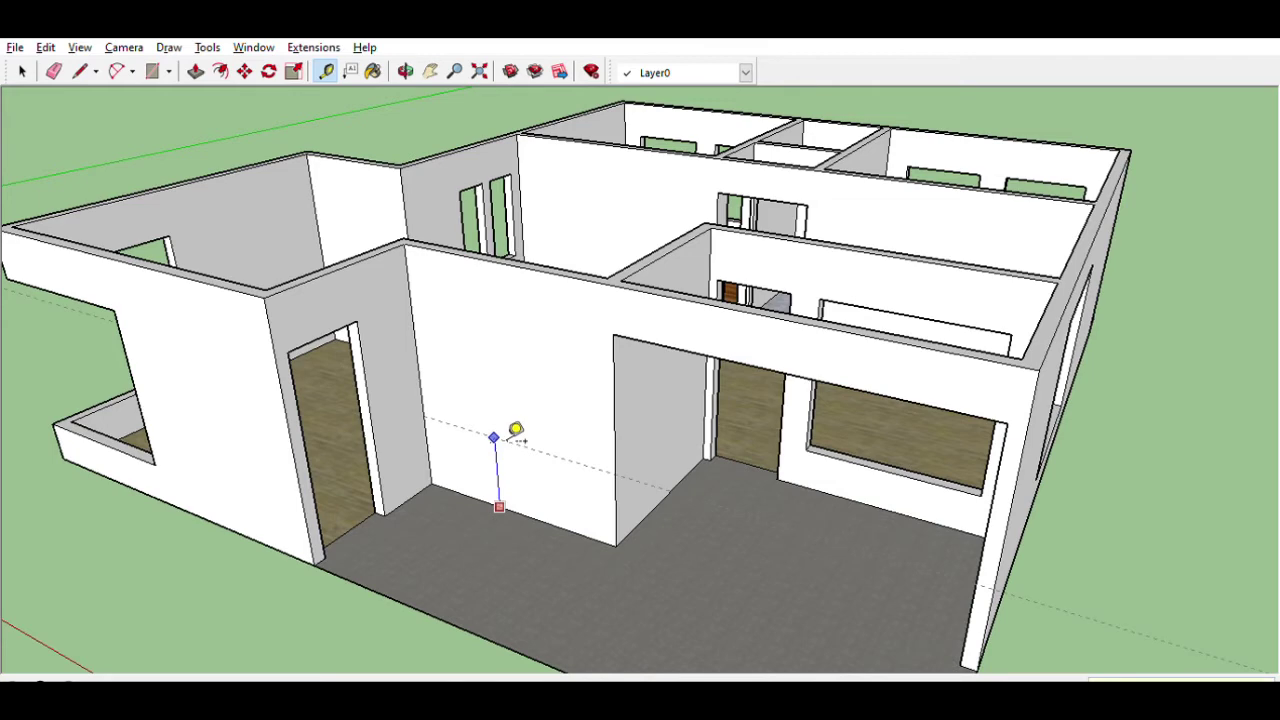
{"action": "left_click", "coordinate": [516, 430]}
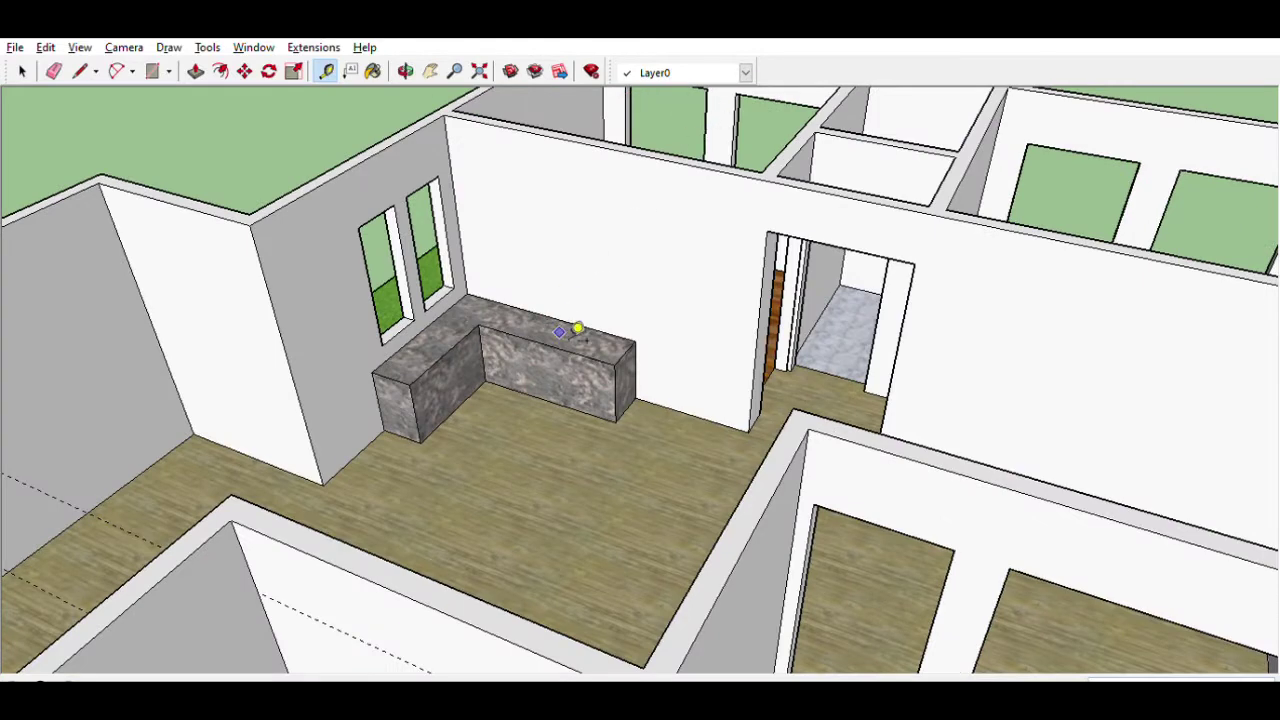
Step: Add two parallel vertical guides on the wall beside the doorway
{"action": "scroll", "coordinate": [557, 314], "scroll_direction": "down", "scroll_amount": 3}
{"action": "middle_click_drag", "start_coordinate": [591, 343], "coordinate": [506, 574]}
{"action": "scroll", "coordinate": [498, 378], "scroll_direction": "up", "scroll_amount": 2}
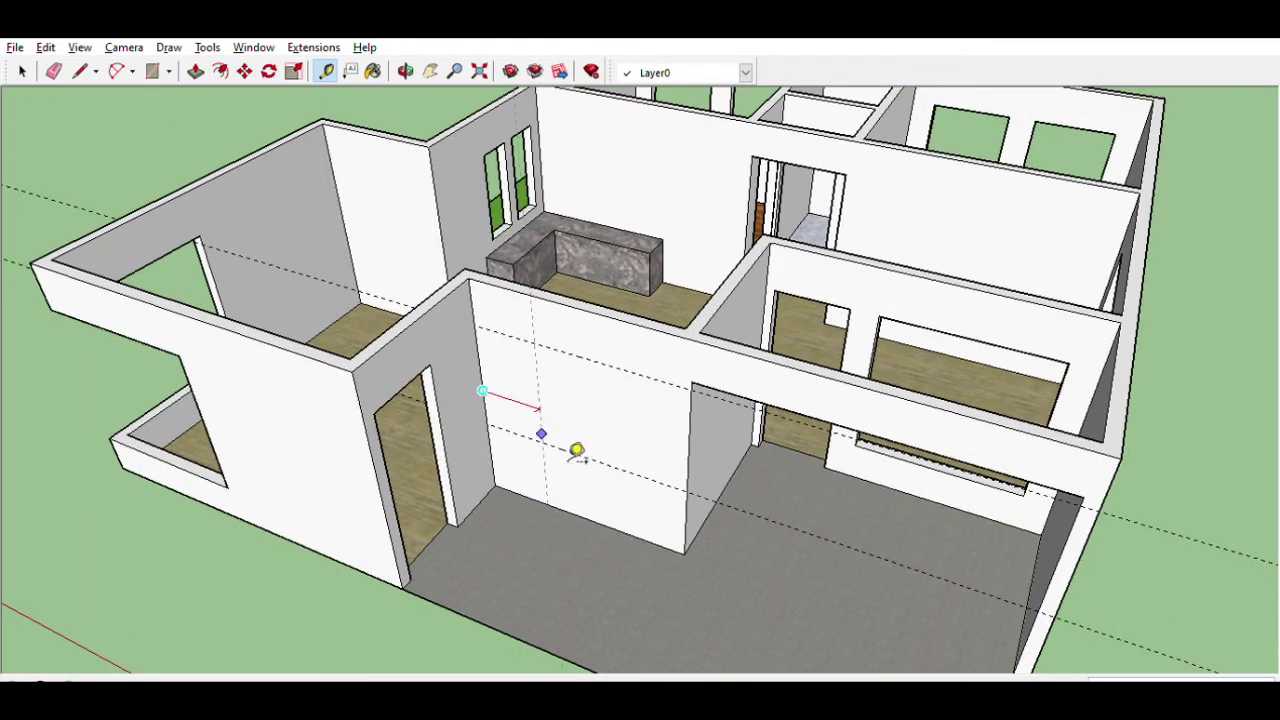
{"action": "left_click", "coordinate": [586, 517]}
{"action": "left_click", "coordinate": [579, 390]}
{"action": "left_click", "coordinate": [522, 339]}
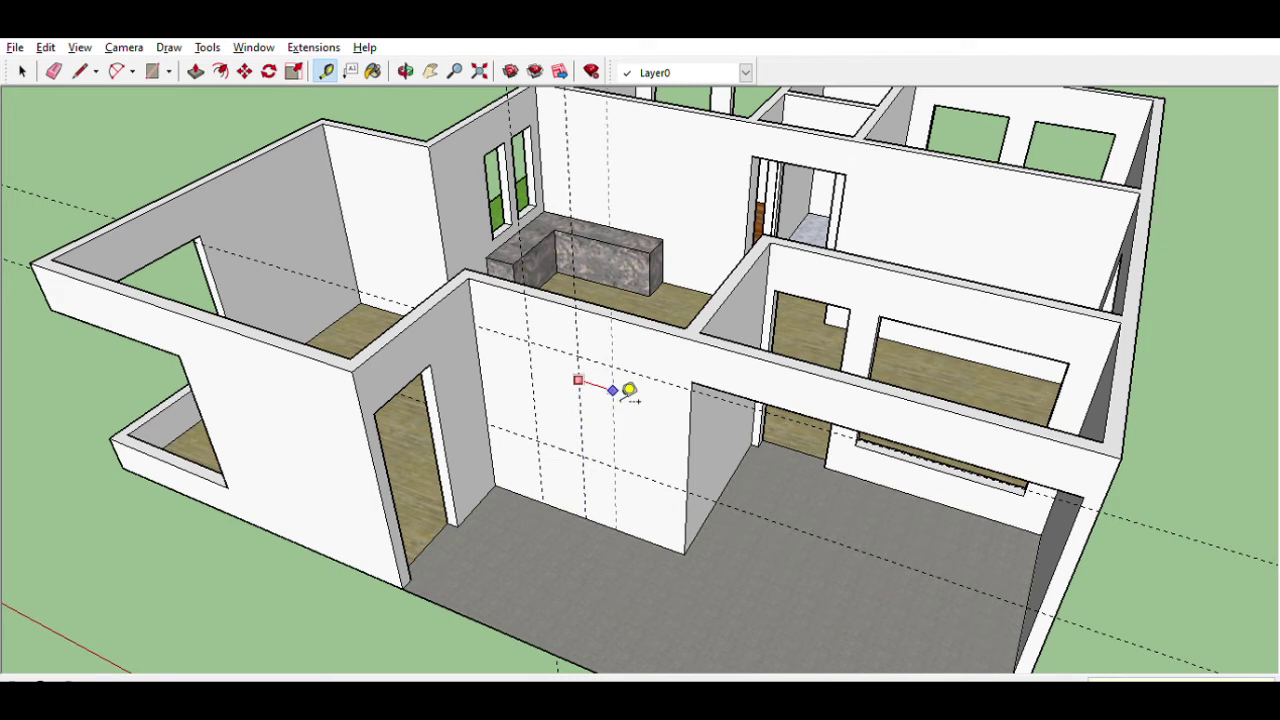
Step: Draw the square window rectangle between the guides and push it through the wall
{"action": "key", "text": "r"}
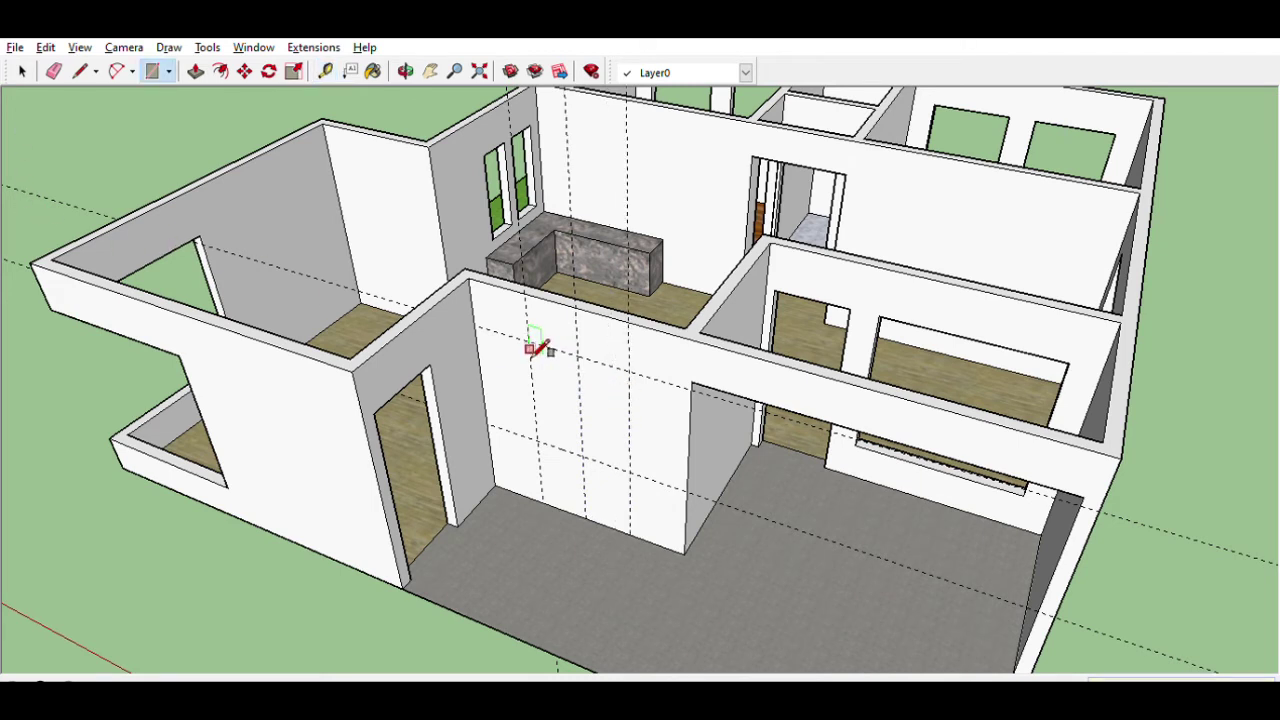
{"action": "left_click", "coordinate": [528, 341]}
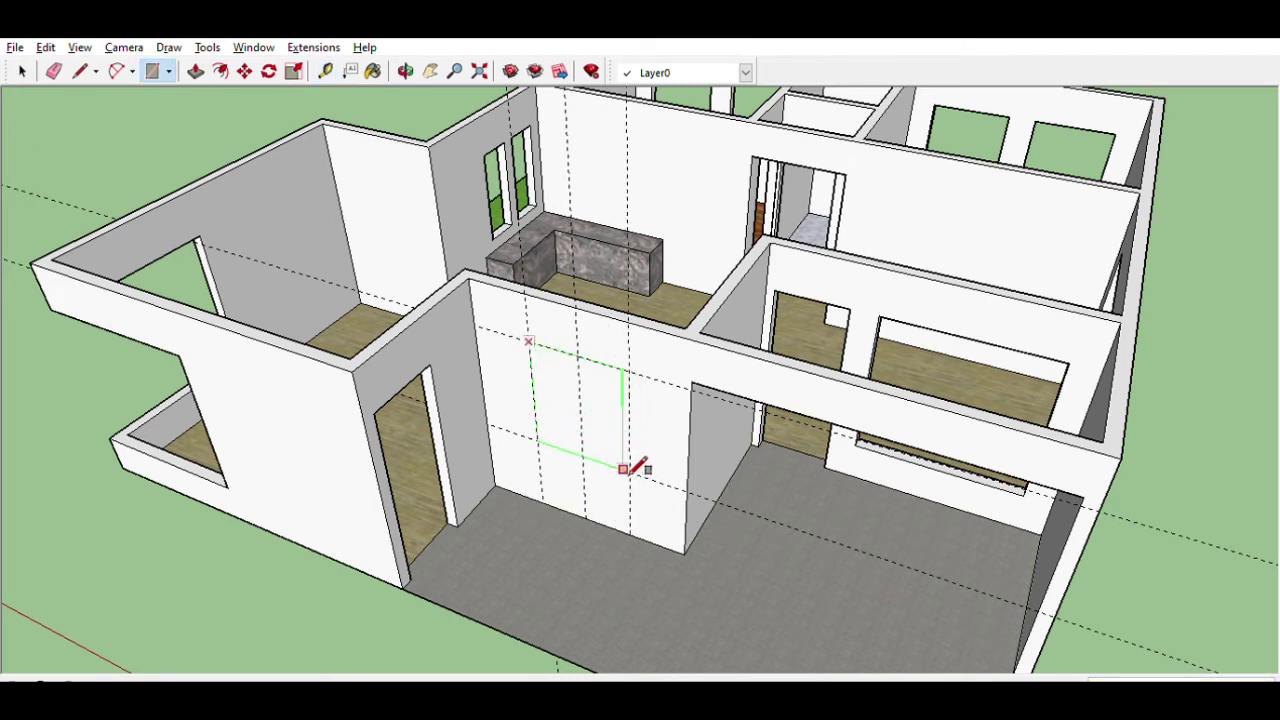
{"action": "left_click", "coordinate": [630, 468]}
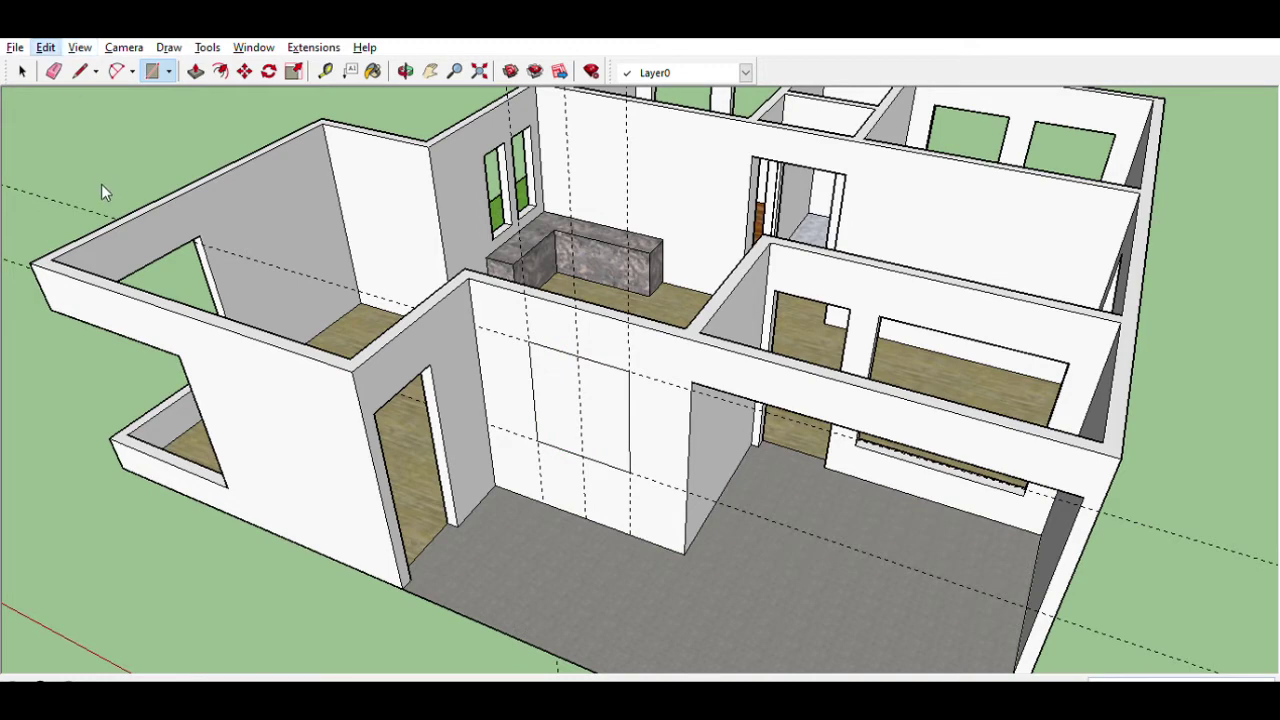
{"action": "key", "text": "p"}
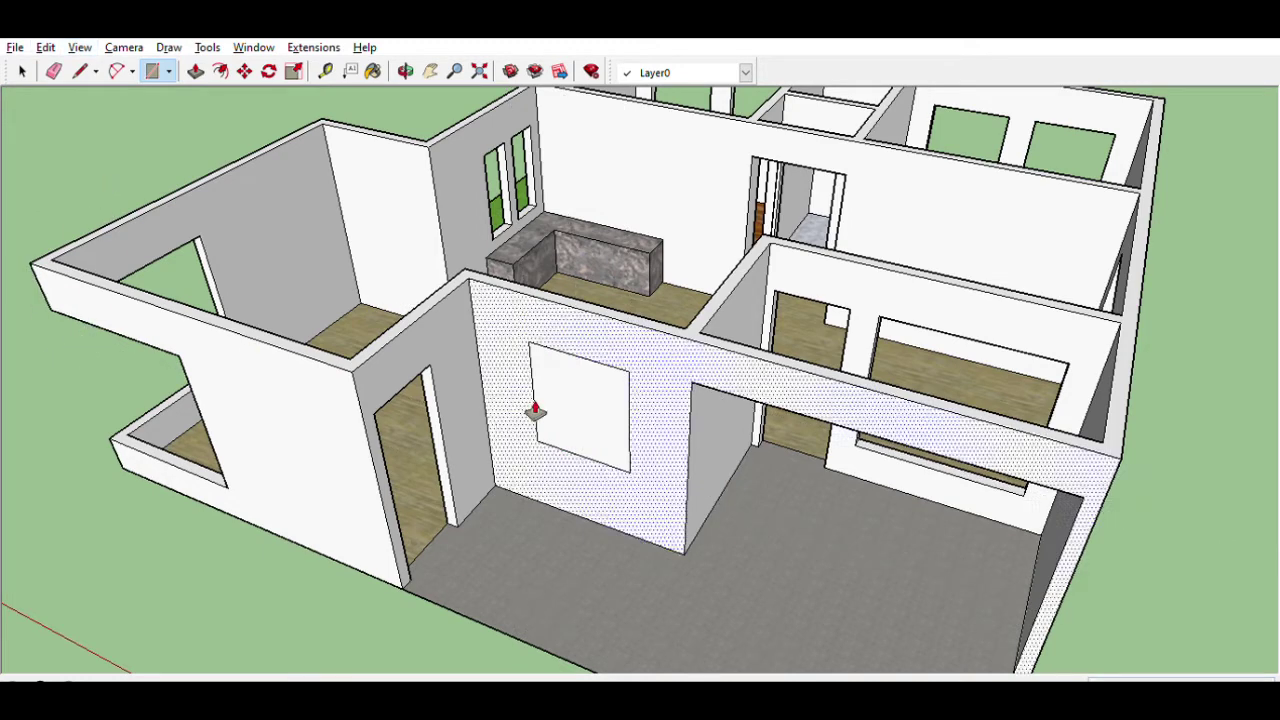
{"action": "left_click", "coordinate": [571, 412]}
{"action": "left_click", "coordinate": [573, 414]}
{"action": "scroll", "coordinate": [783, 393], "scroll_direction": "down", "scroll_amount": 5}
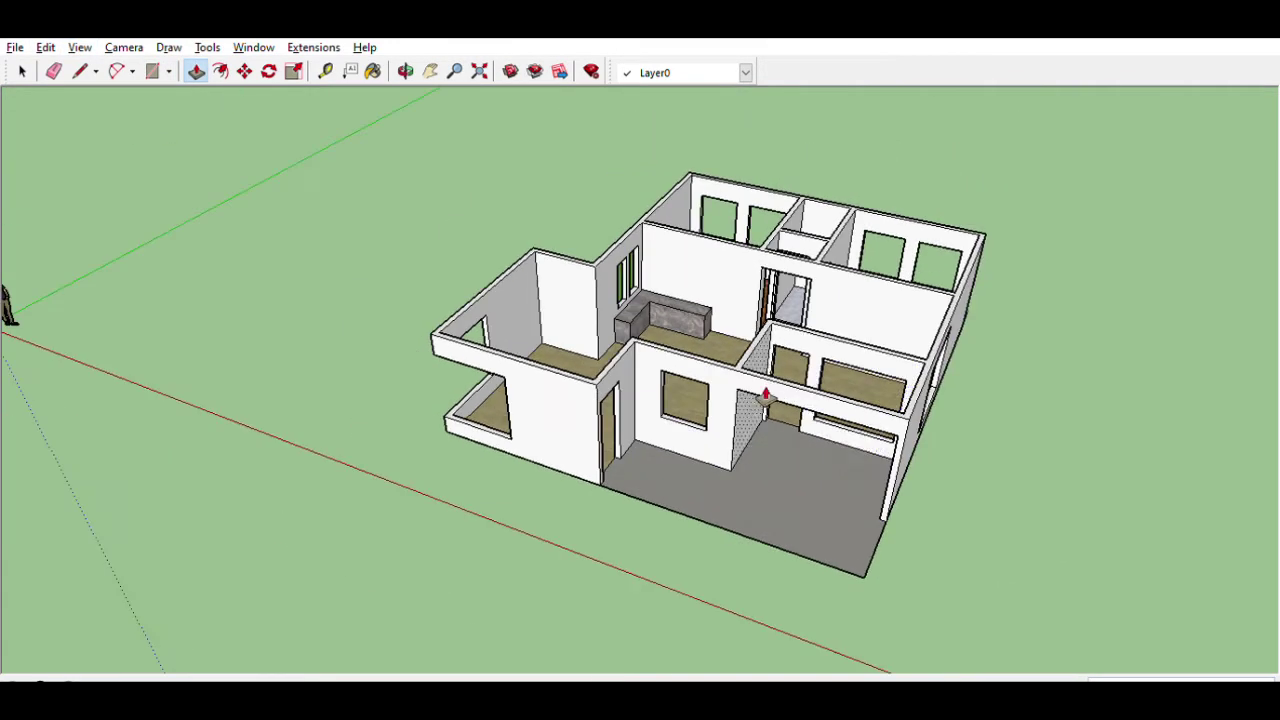
Step: Draw slab outline lines from the house corner, closing a new ground face in front
{"action": "mouse_move", "coordinate": [783, 393]}
{"action": "middle_mouse_down"}
{"action": "mouse_move", "coordinate": [512, 425]}
{"action": "mouse_move", "coordinate": [586, 534]}
{"action": "mouse_move", "coordinate": [908, 391]}
{"action": "mouse_move", "coordinate": [817, 178]}
{"action": "mouse_move", "coordinate": [763, 277]}
{"action": "mouse_move", "coordinate": [837, 366]}
{"action": "mouse_move", "coordinate": [1019, 359]}
{"action": "mouse_move", "coordinate": [511, 475]}
{"action": "mouse_move", "coordinate": [543, 486]}
{"action": "mouse_move", "coordinate": [543, 457]}
{"action": "mouse_move", "coordinate": [178, 317]}
{"action": "middle_mouse_up"}
{"action": "scroll", "coordinate": [512, 425], "scroll_direction": "down", "scroll_amount": 3}
{"action": "scroll", "coordinate": [511, 475], "scroll_direction": "up", "scroll_amount": 2}
{"action": "scroll", "coordinate": [543, 457], "scroll_direction": "up", "scroll_amount": 2}
{"action": "scroll", "coordinate": [550, 457], "scroll_direction": "down", "scroll_amount": 3}
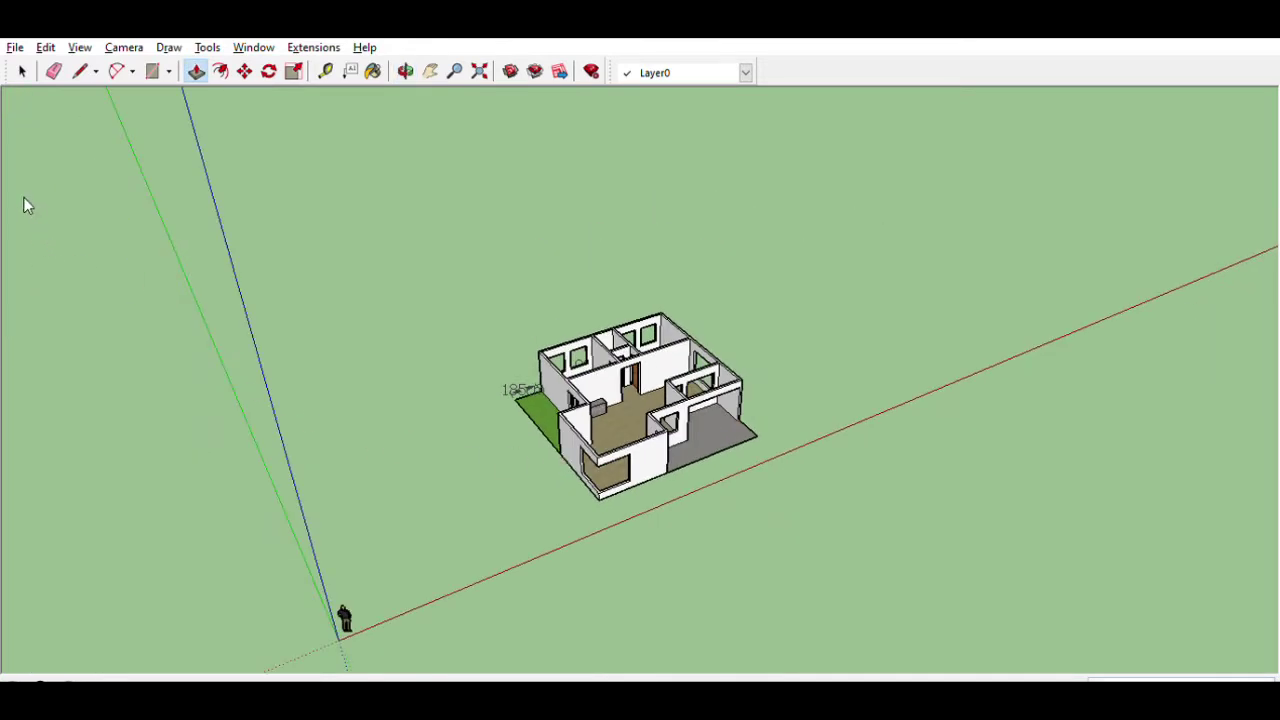
{"action": "key", "text": "l"}
{"action": "scroll", "coordinate": [501, 462], "scroll_direction": "up", "scroll_amount": 2}
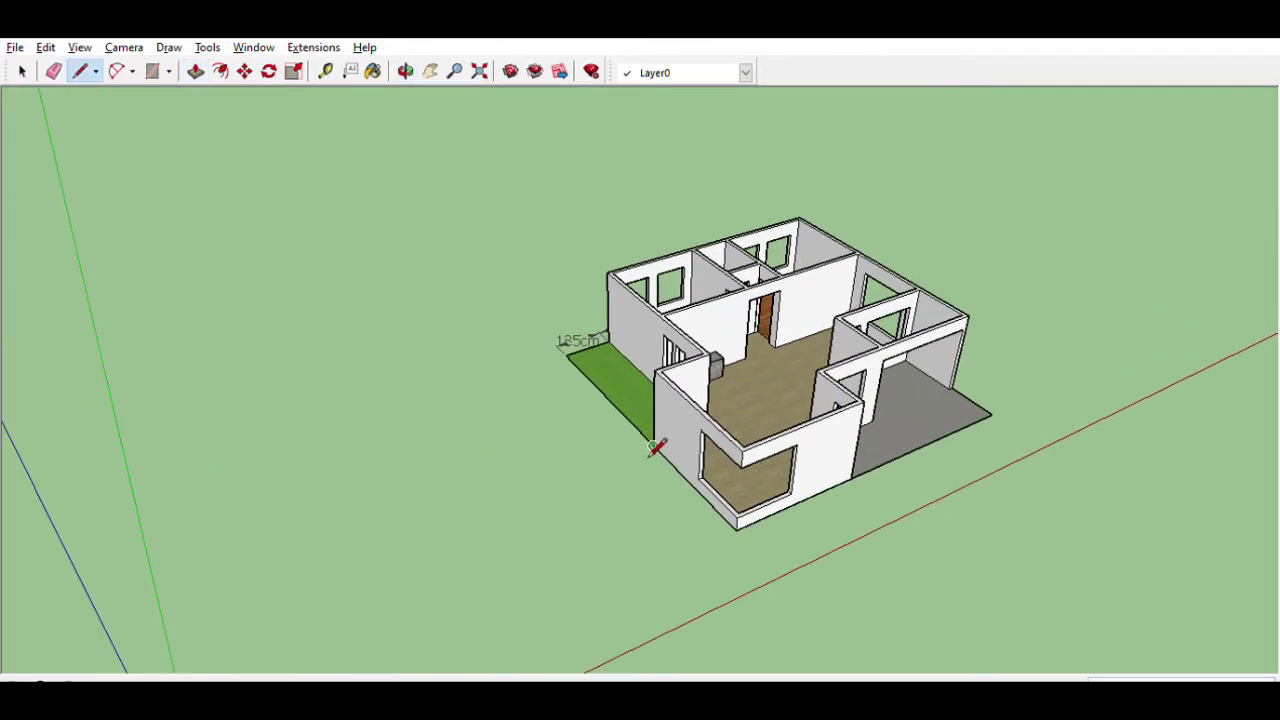
{"action": "left_click", "coordinate": [601, 466]}
{"action": "left_click", "coordinate": [755, 643]}
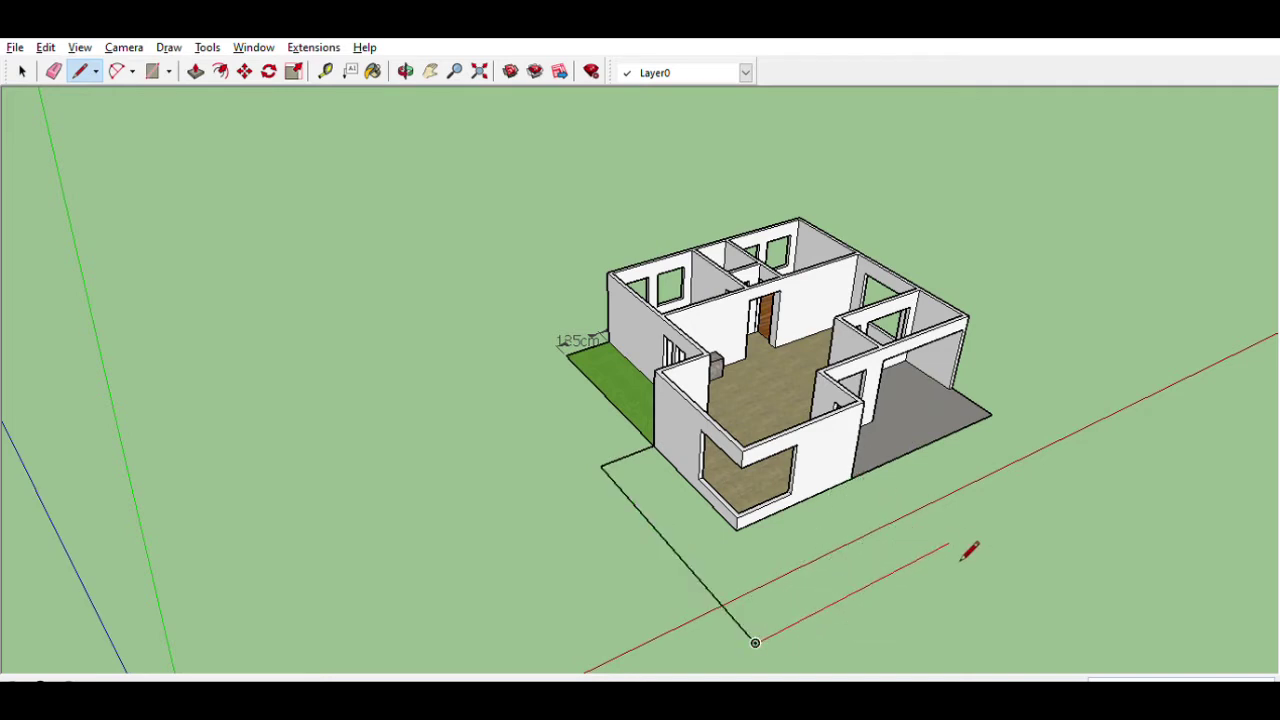
{"action": "middle_click_drag", "start_coordinate": [968, 552], "coordinate": [650, 570]}
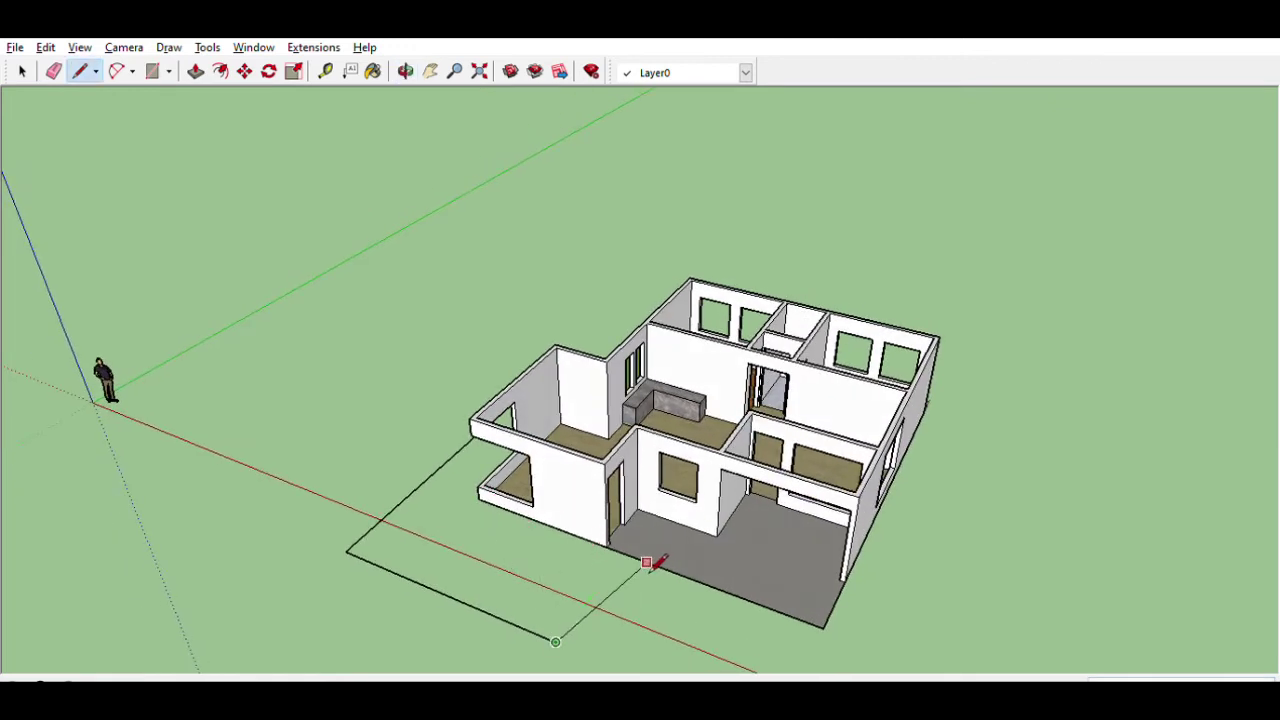
{"action": "left_click", "coordinate": [622, 552]}
Step: Orbit and zoom around the house to check the new slab face
{"action": "middle_click_drag", "start_coordinate": [560, 523], "coordinate": [543, 436]}
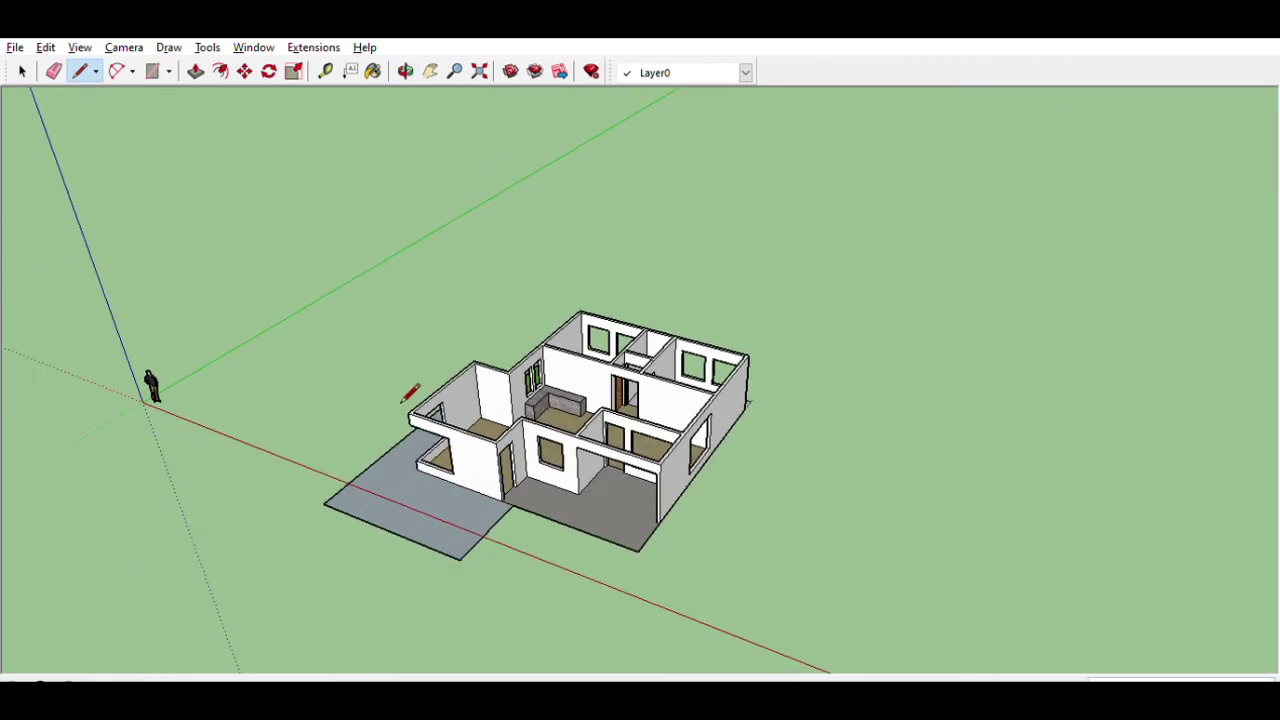
{"action": "middle_click_drag", "start_coordinate": [231, 320], "coordinate": [611, 263]}
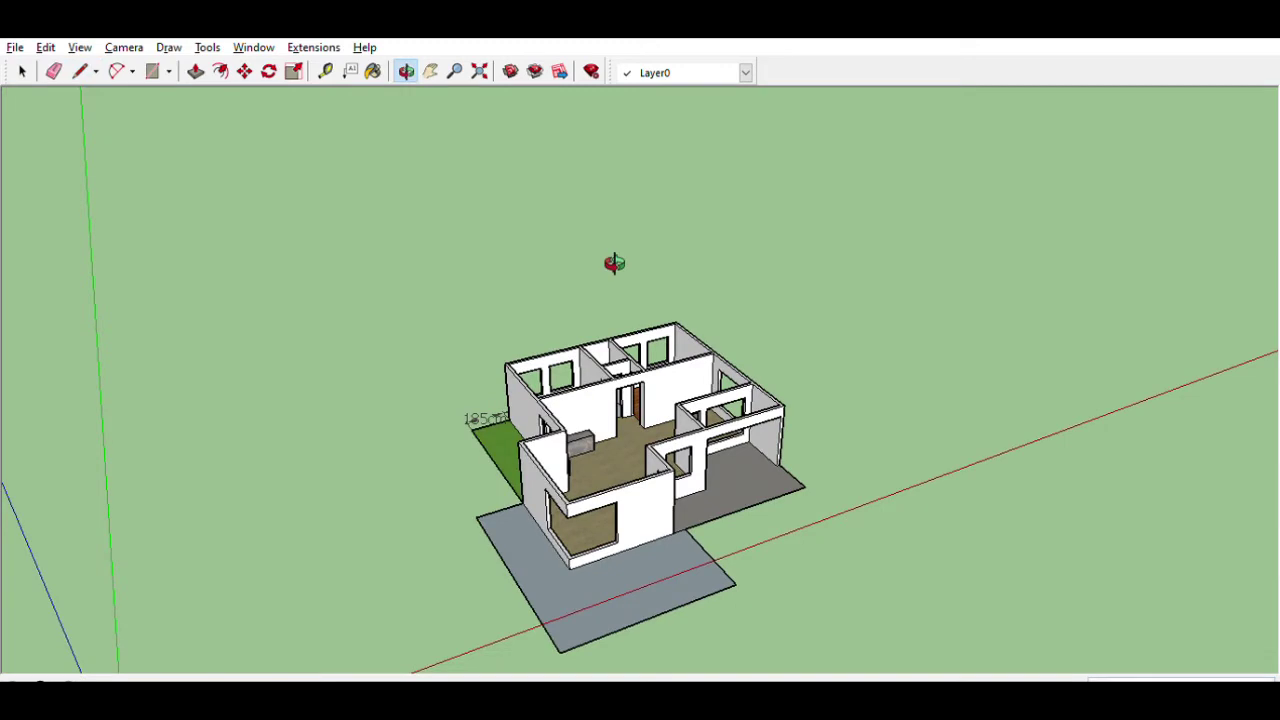
{"action": "key", "text": "e"}
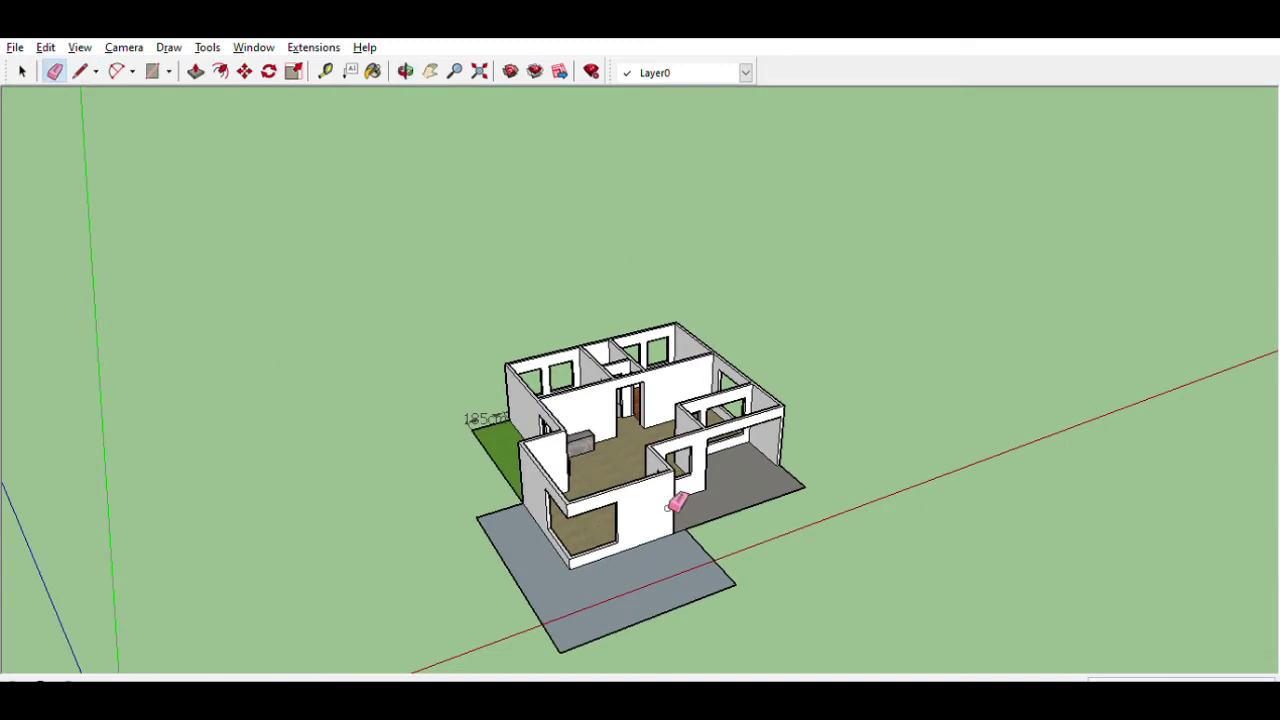
{"action": "scroll", "coordinate": [686, 514], "scroll_direction": "up", "scroll_amount": 2}
{"action": "scroll", "coordinate": [705, 540], "scroll_direction": "up", "scroll_amount": 3}
{"action": "scroll", "coordinate": [713, 533], "scroll_direction": "down", "scroll_amount": 3}
{"action": "mouse_move", "coordinate": [800, 520]}
{"action": "middle_mouse_down"}
{"action": "mouse_move", "coordinate": [557, 486]}
{"action": "mouse_move", "coordinate": [423, 531]}
{"action": "middle_mouse_up"}
{"action": "scroll", "coordinate": [518, 517], "scroll_direction": "up", "scroll_amount": 3}
{"action": "scroll", "coordinate": [515, 518], "scroll_direction": "down", "scroll_amount": 3}
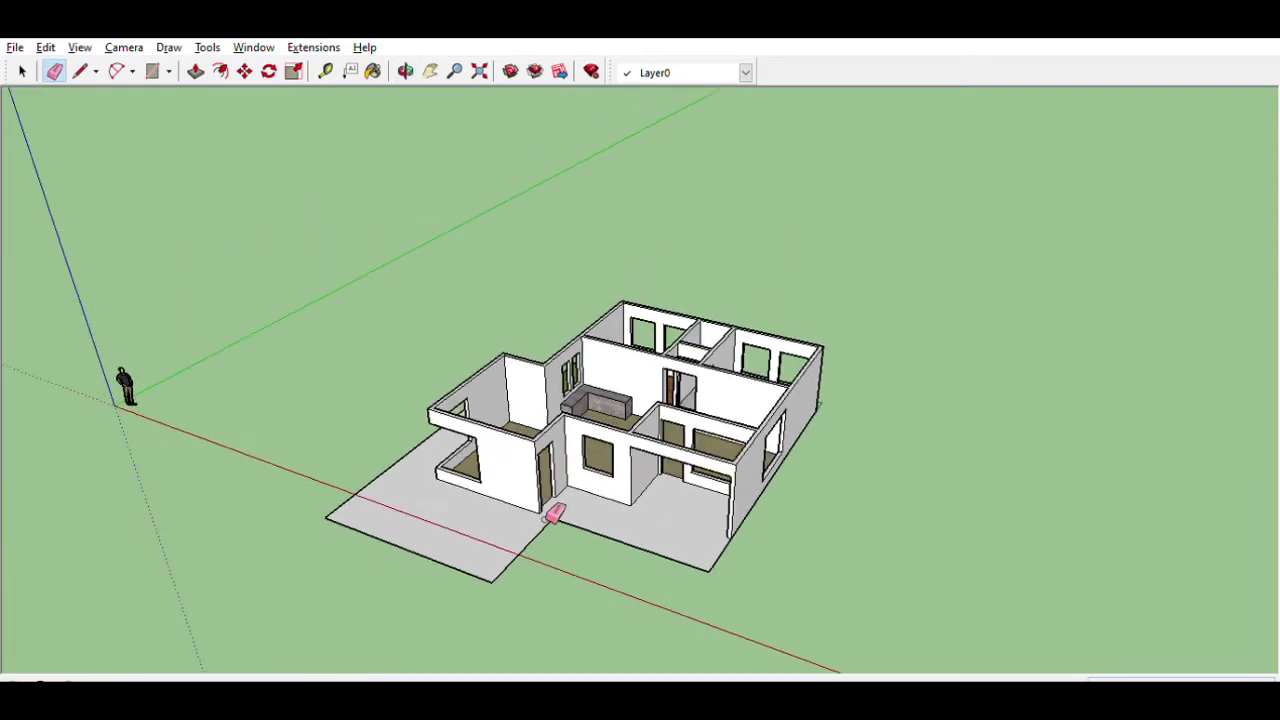
{"action": "middle_click_drag", "start_coordinate": [554, 514], "coordinate": [540, 566]}
{"action": "key", "text": "b"}
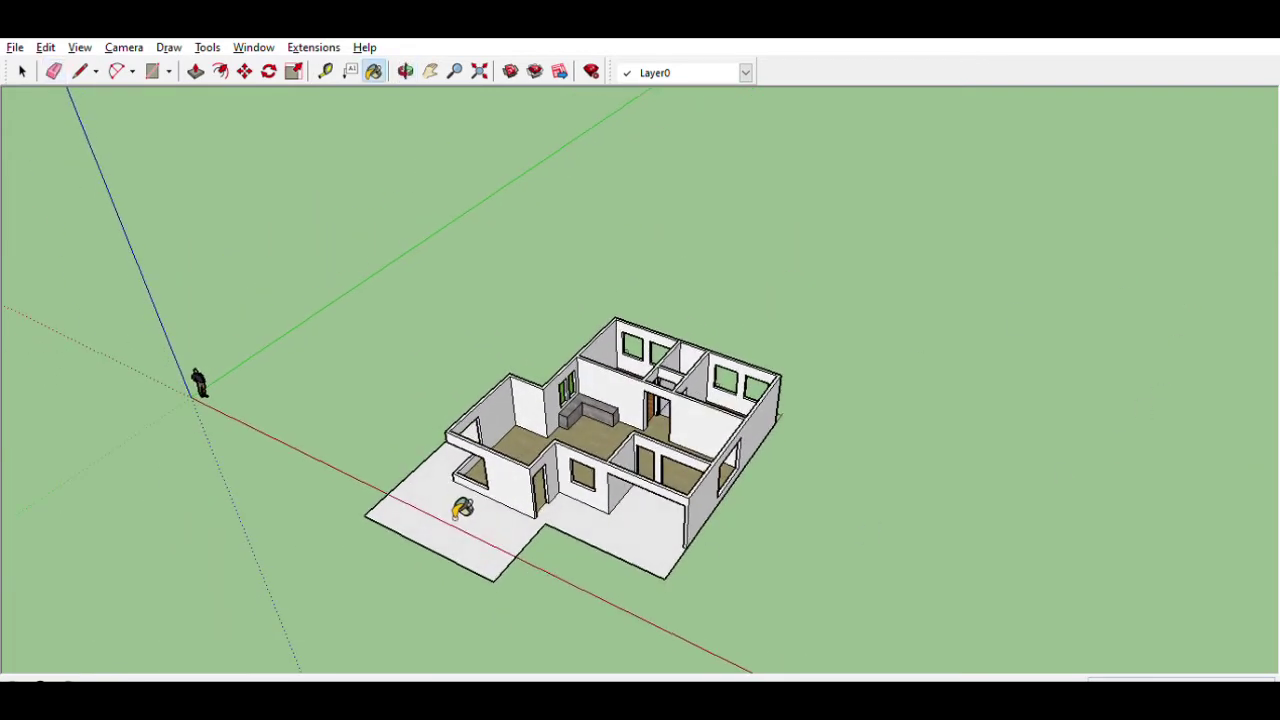
{"action": "middle_click_drag", "start_coordinate": [457, 508], "coordinate": [480, 470]}
{"action": "scroll", "coordinate": [490, 460], "scroll_direction": "up", "scroll_amount": 3}
{"action": "scroll", "coordinate": [495, 455], "scroll_direction": "up", "scroll_amount": 2}
{"action": "scroll", "coordinate": [493, 455], "scroll_direction": "up", "scroll_amount": 2}
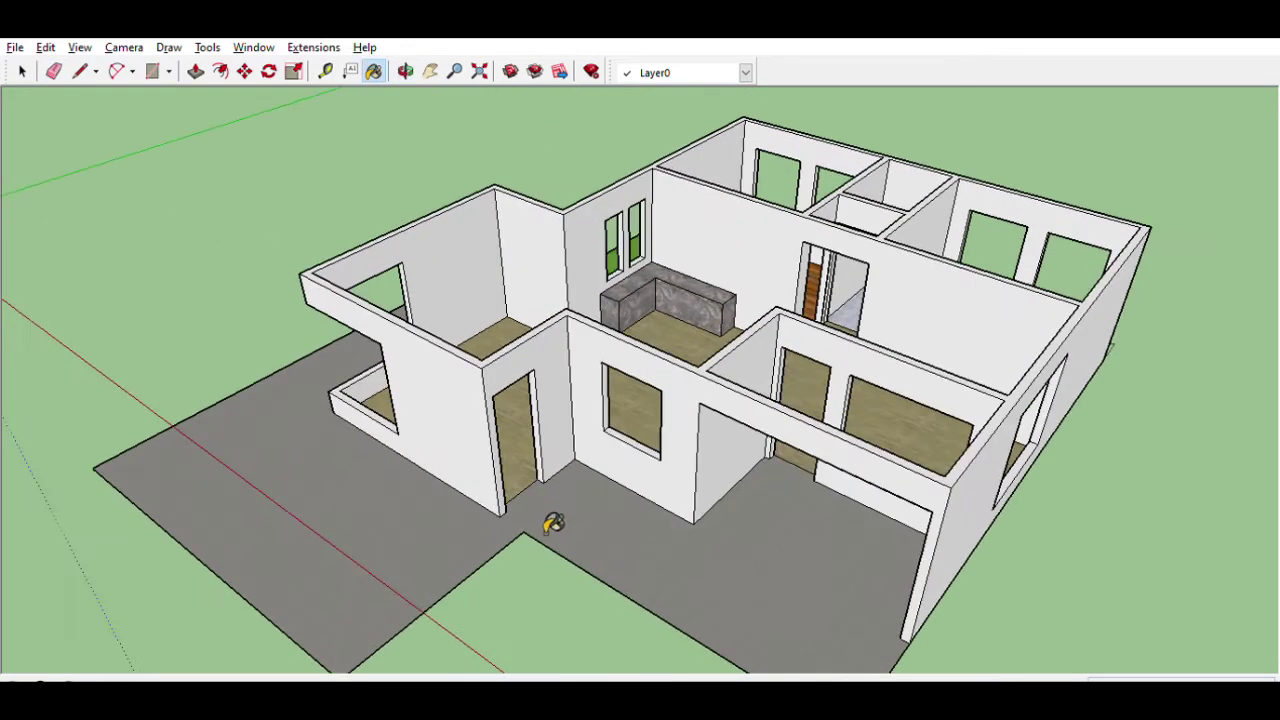
{"action": "scroll", "coordinate": [551, 523], "scroll_direction": "down", "scroll_amount": 4}
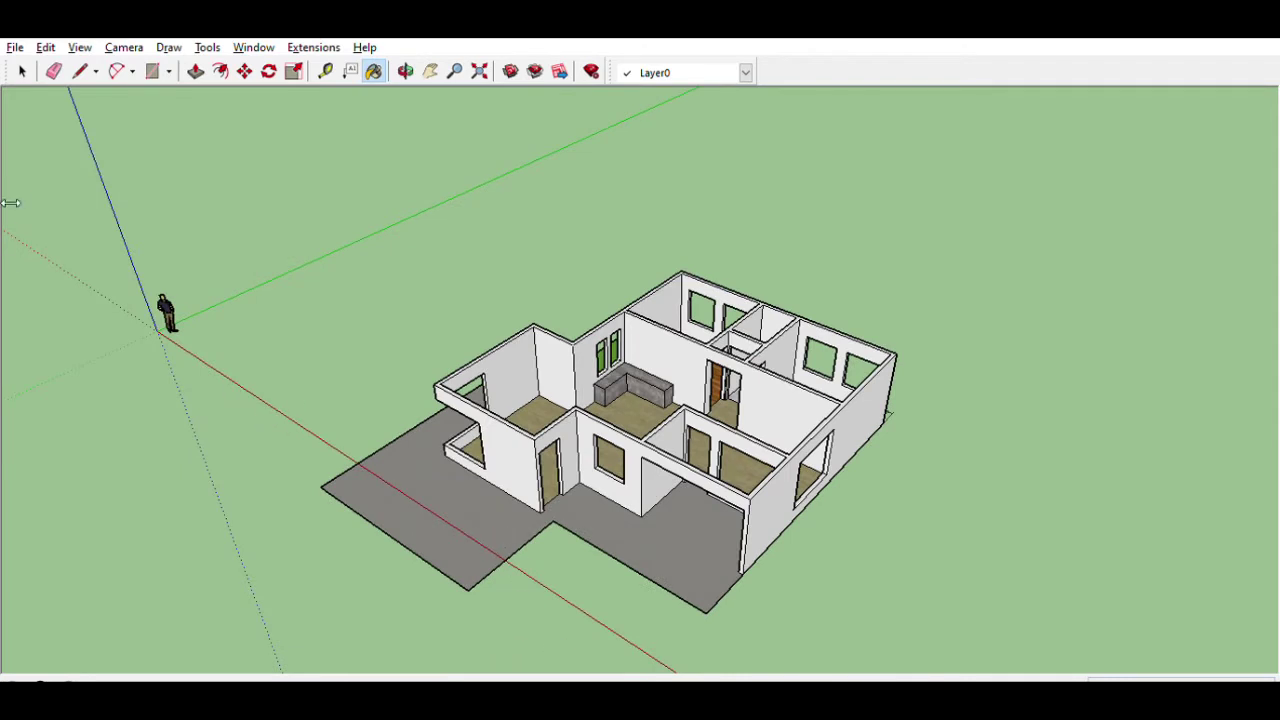
Step: Draw an edge across the slab notch, then erase the resulting triangle face
{"action": "key", "text": "l"}
{"action": "left_click", "coordinate": [513, 553]}
{"action": "left_click", "coordinate": [706, 612]}
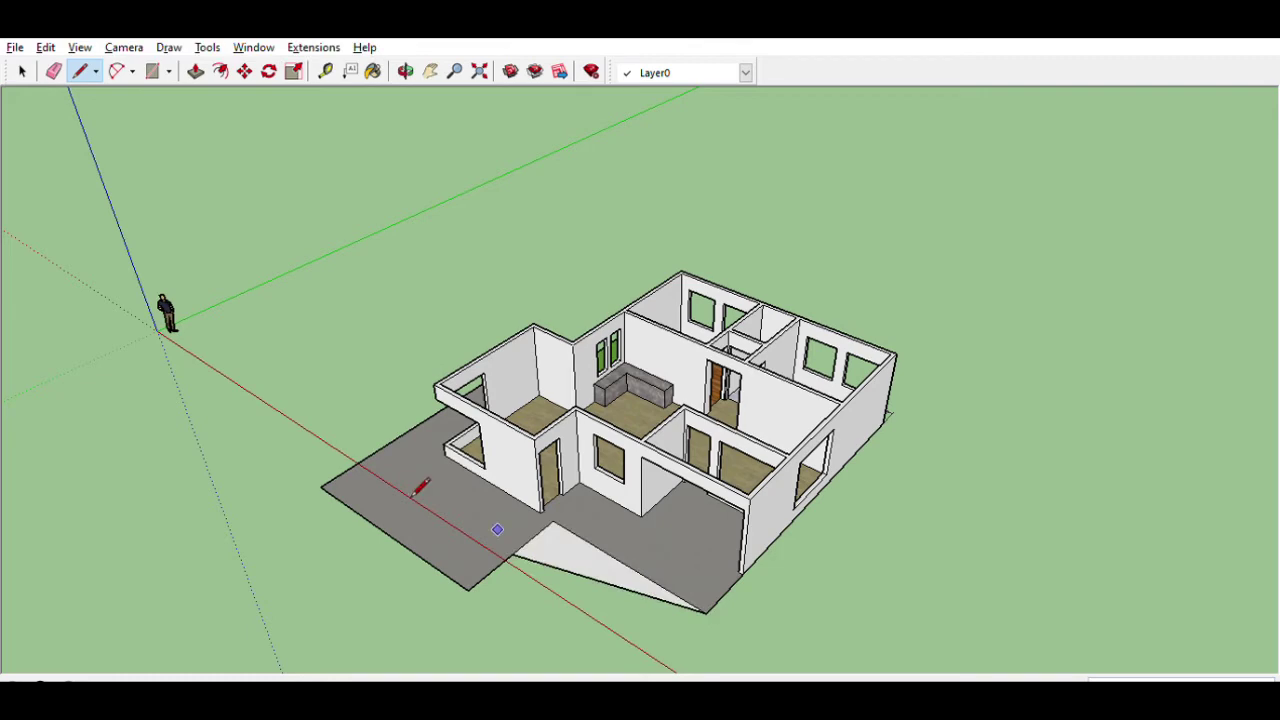
{"action": "key", "text": "e"}
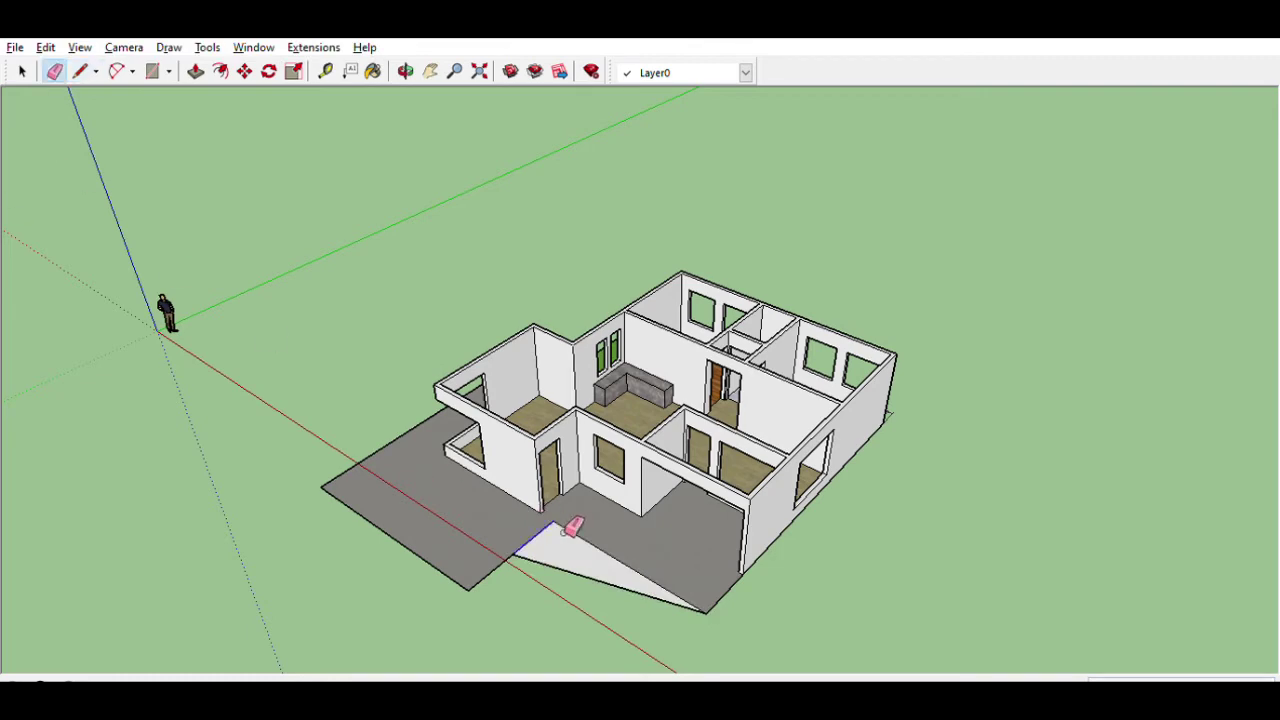
{"action": "left_click", "coordinate": [556, 528]}
{"action": "scroll", "coordinate": [805, 540], "scroll_direction": "down", "scroll_amount": 2}
{"action": "mouse_move", "coordinate": [537, 583]}
{"action": "middle_mouse_down"}
{"action": "mouse_move", "coordinate": [637, 586]}
{"action": "mouse_move", "coordinate": [703, 551]}
{"action": "middle_mouse_up"}
{"action": "scroll", "coordinate": [707, 552], "scroll_direction": "up", "scroll_amount": 3}
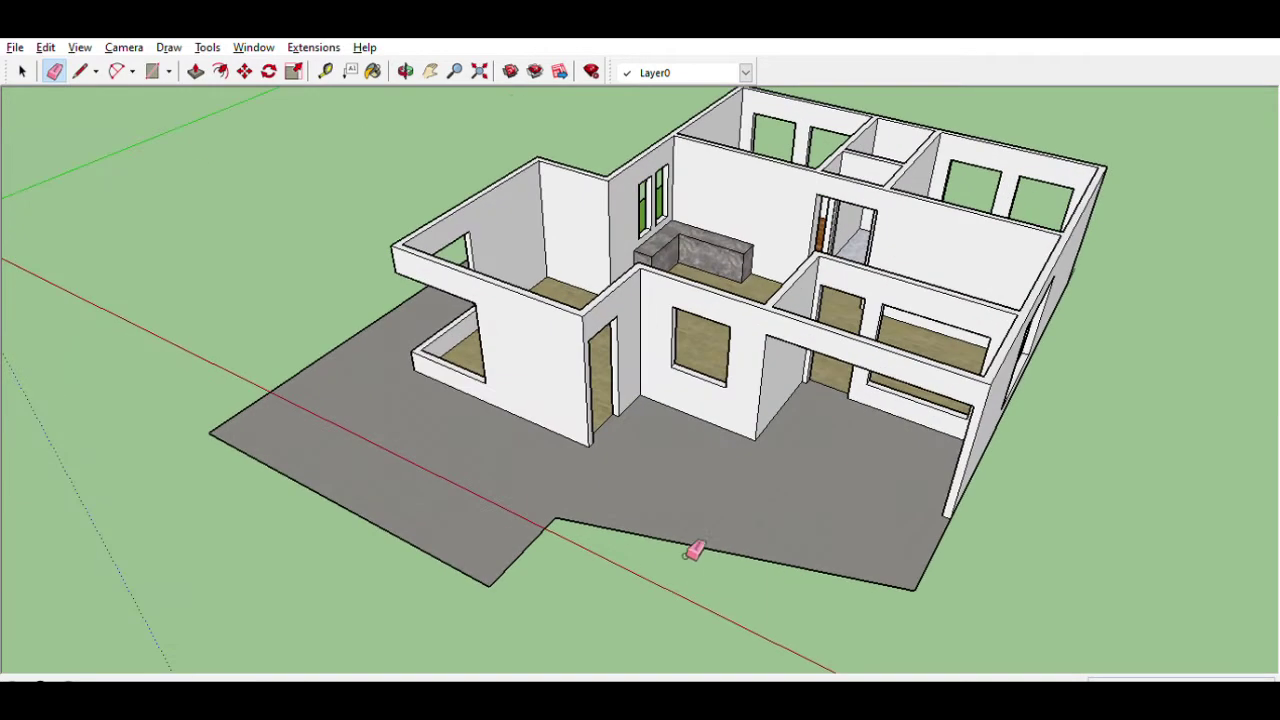
{"action": "scroll", "coordinate": [707, 552], "scroll_direction": "down", "scroll_amount": 3}
{"action": "mouse_move", "coordinate": [586, 523]}
{"action": "middle_mouse_down"}
{"action": "mouse_move", "coordinate": [609, 543]}
{"action": "mouse_move", "coordinate": [774, 591]}
{"action": "mouse_move", "coordinate": [484, 490]}
{"action": "middle_mouse_up"}
{"action": "scroll", "coordinate": [484, 490], "scroll_direction": "up", "scroll_amount": 3}
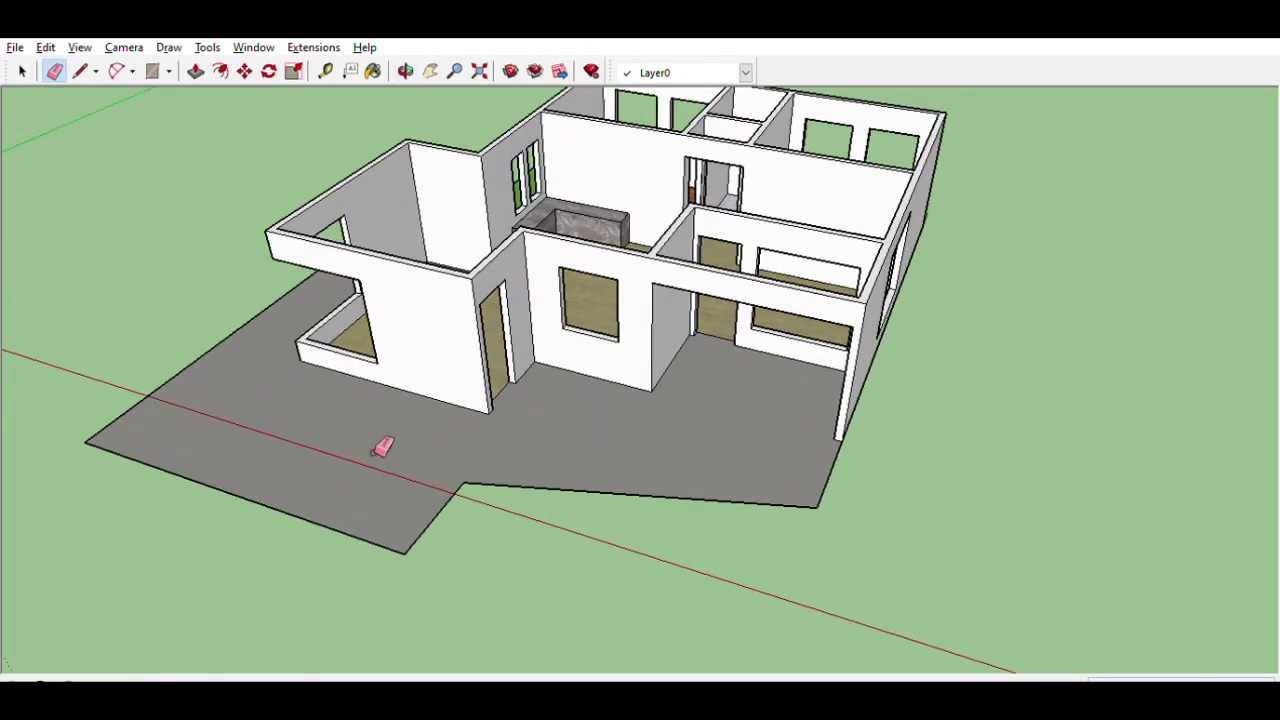
{"action": "scroll", "coordinate": [349, 416], "scroll_direction": "down", "scroll_amount": 2}
{"action": "mouse_move", "coordinate": [448, 436]}
{"action": "middle_mouse_down"}
{"action": "mouse_move", "coordinate": [591, 448]}
{"action": "mouse_move", "coordinate": [640, 540]}
{"action": "middle_mouse_up"}
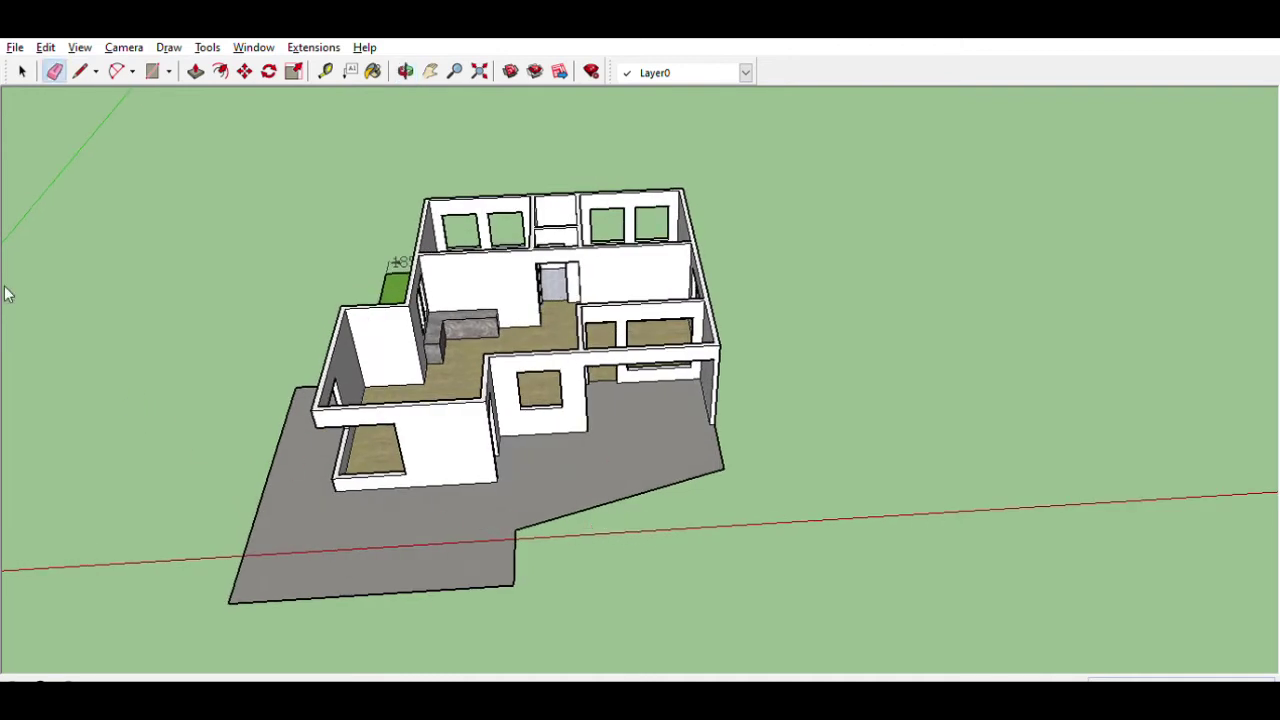
Step: Draw edges from the slab corner along the red axis to fill the notch, then erase the dividing edge
{"action": "key", "text": "l"}
{"action": "left_click", "coordinate": [514, 584]}
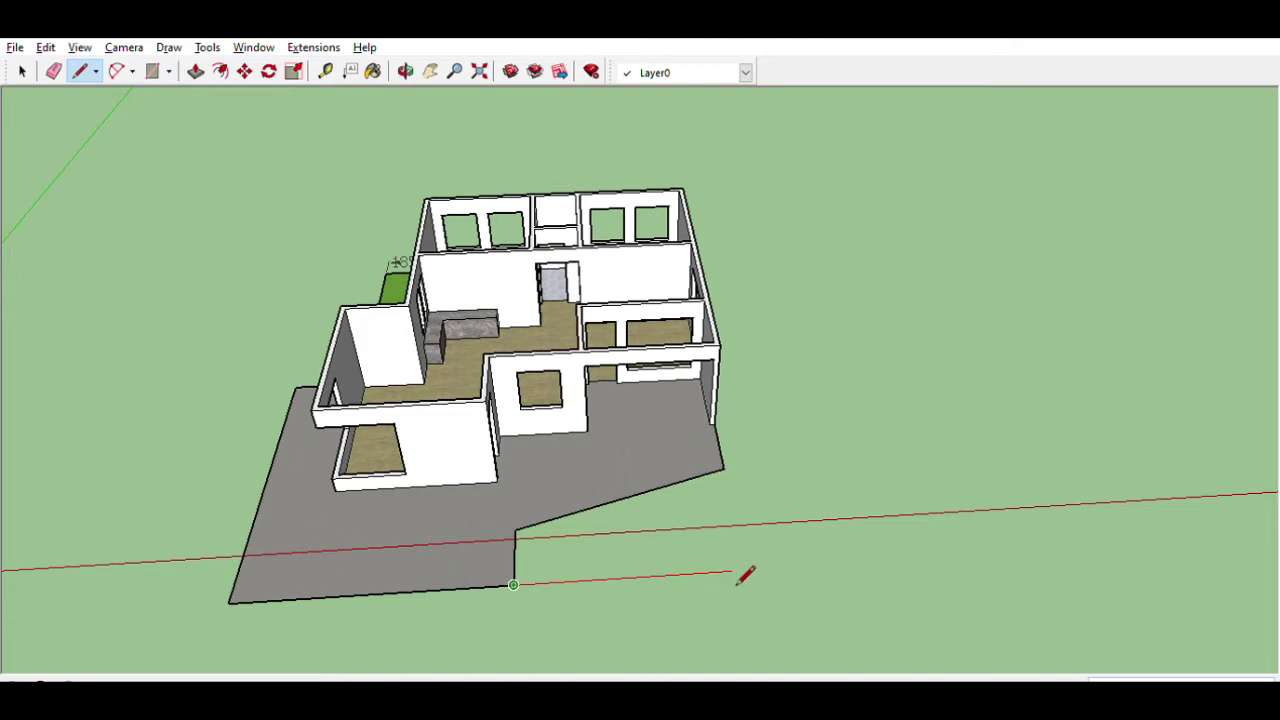
{"action": "left_click", "coordinate": [745, 570]}
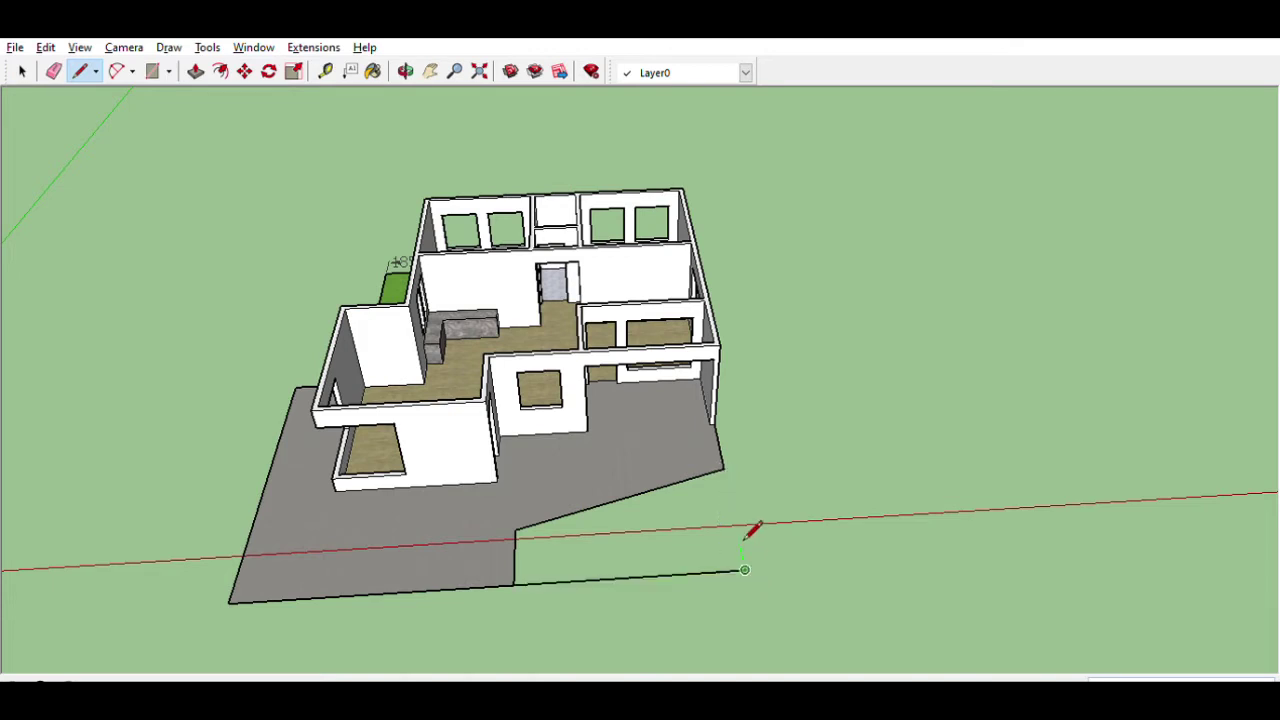
{"action": "left_click", "coordinate": [723, 468]}
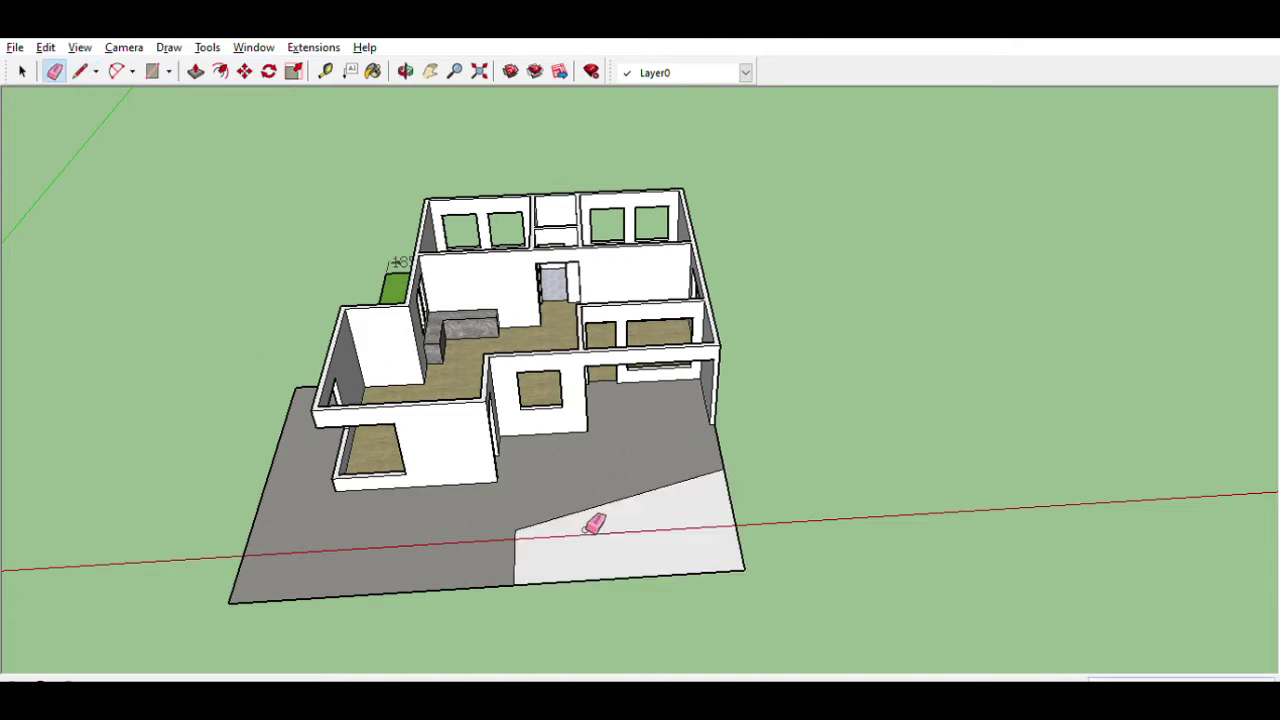
{"action": "left_click", "coordinate": [533, 531]}
{"action": "mouse_move", "coordinate": [566, 523]}
{"action": "middle_mouse_down"}
{"action": "mouse_move", "coordinate": [243, 560]}
{"action": "mouse_move", "coordinate": [560, 509]}
{"action": "mouse_move", "coordinate": [306, 364]}
{"action": "mouse_move", "coordinate": [337, 360]}
{"action": "mouse_move", "coordinate": [286, 374]}
{"action": "mouse_move", "coordinate": [531, 531]}
{"action": "mouse_move", "coordinate": [655, 512]}
{"action": "middle_mouse_up"}
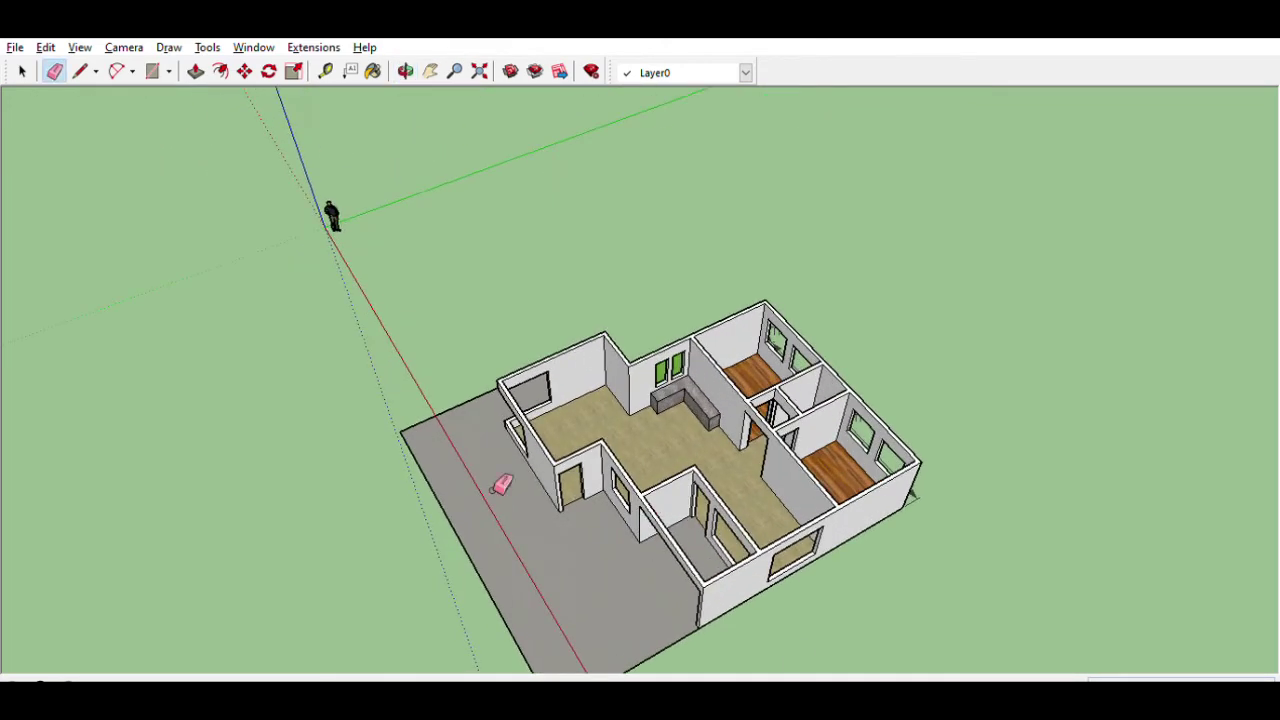
{"action": "key", "text": "l"}
{"action": "scroll", "coordinate": [514, 277], "scroll_direction": "down", "scroll_amount": 3}
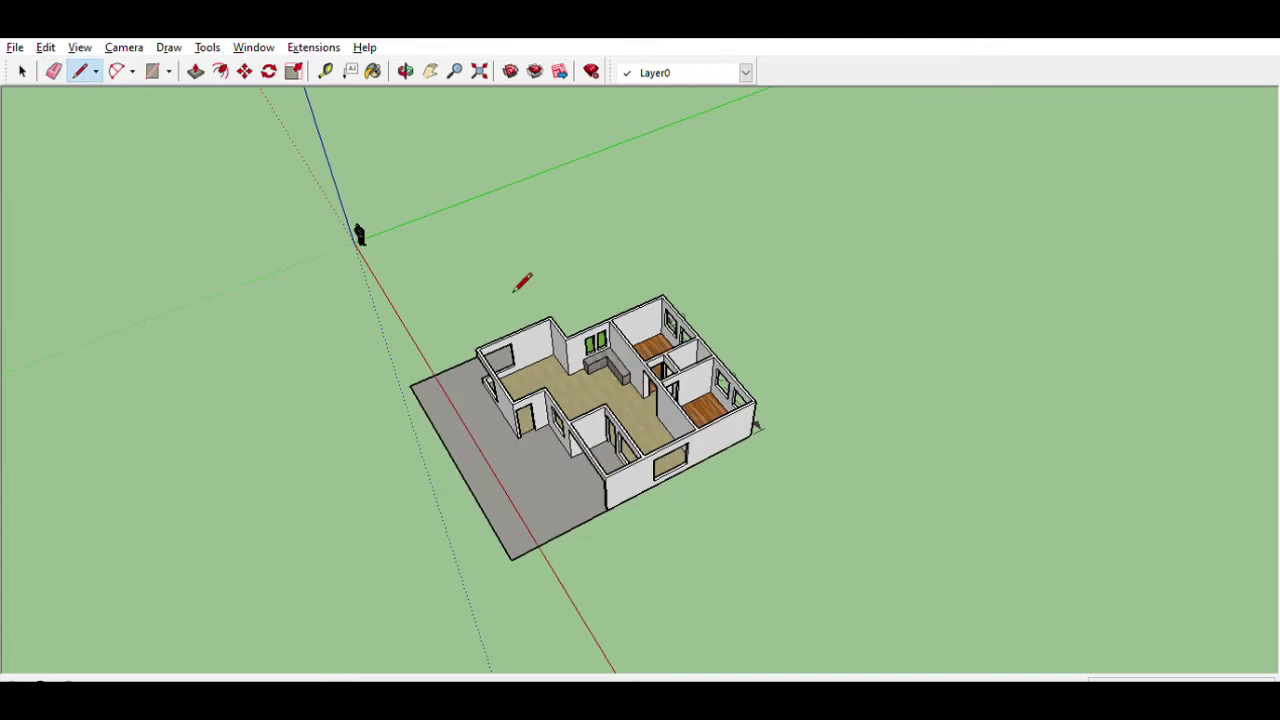
Step: Draw a line from the wall corner along the slab edge and paint the strip white
{"action": "middle_click_drag", "start_coordinate": [514, 277], "coordinate": [690, 540]}
{"action": "scroll", "coordinate": [690, 540], "scroll_direction": "up", "scroll_amount": 4}
{"action": "scroll", "coordinate": [677, 517], "scroll_direction": "up", "scroll_amount": 2}
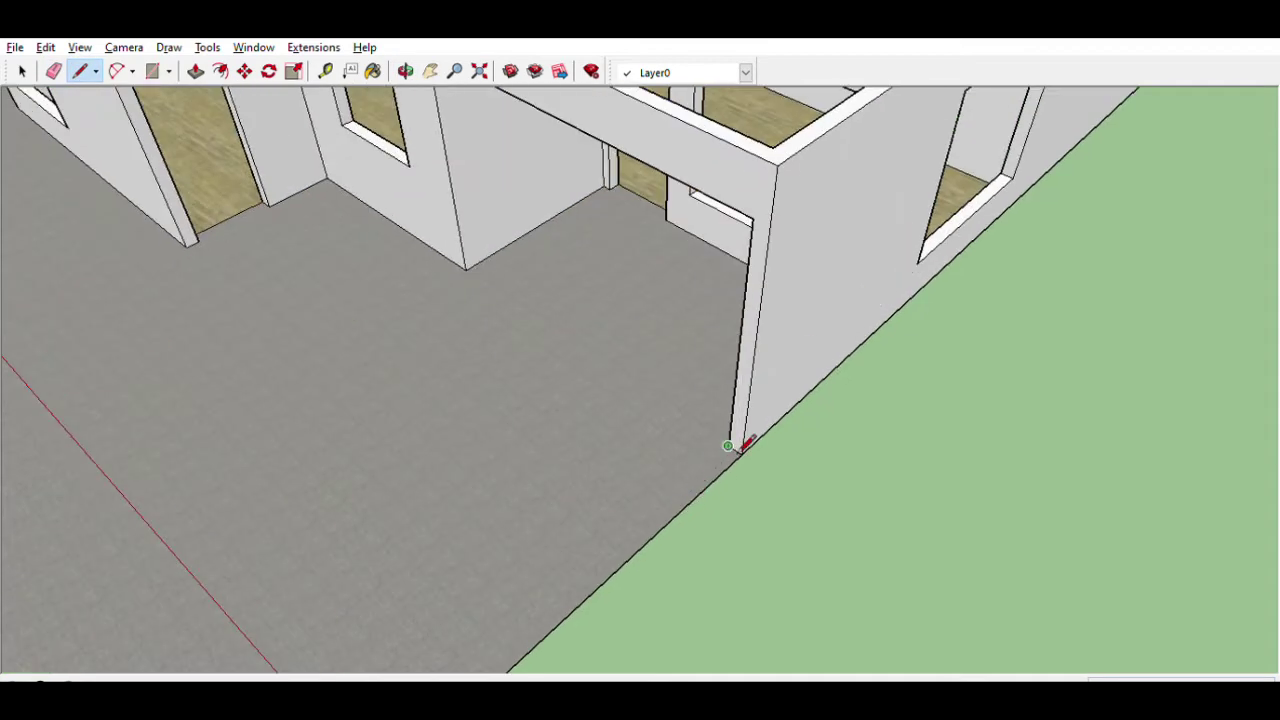
{"action": "left_click", "coordinate": [734, 446]}
{"action": "left_click", "coordinate": [588, 572]}
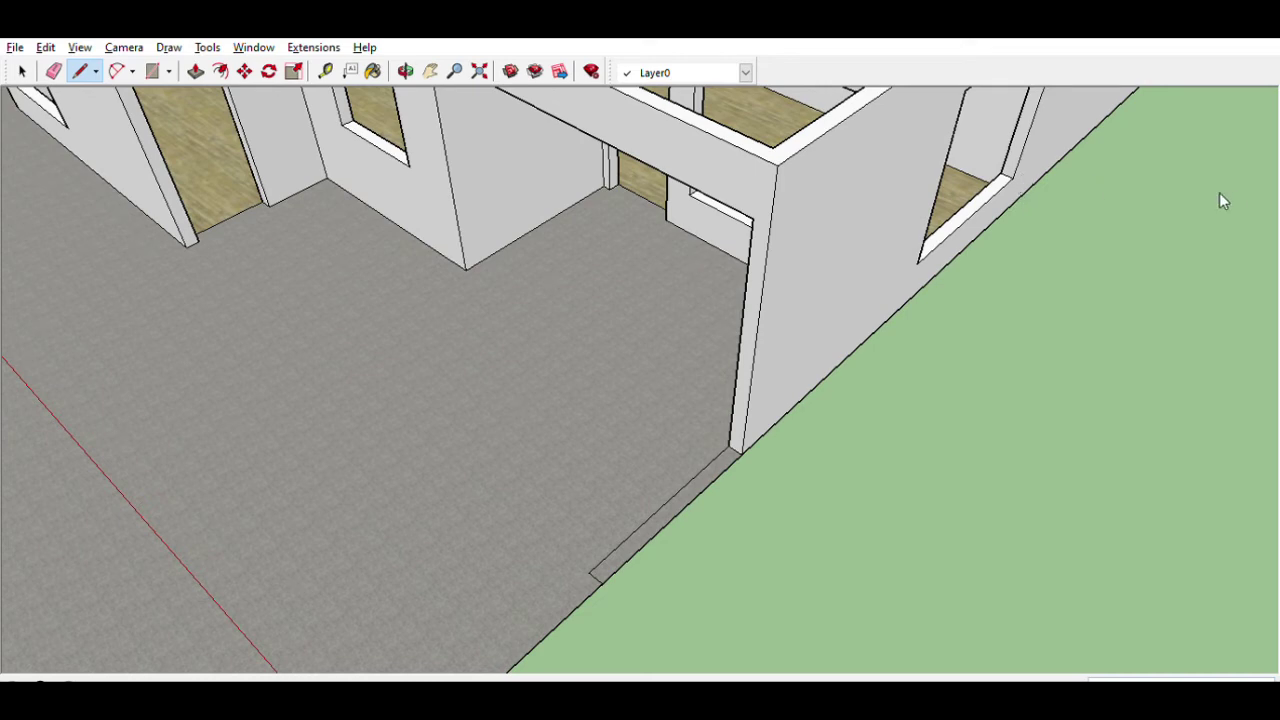
{"action": "key", "text": "b"}
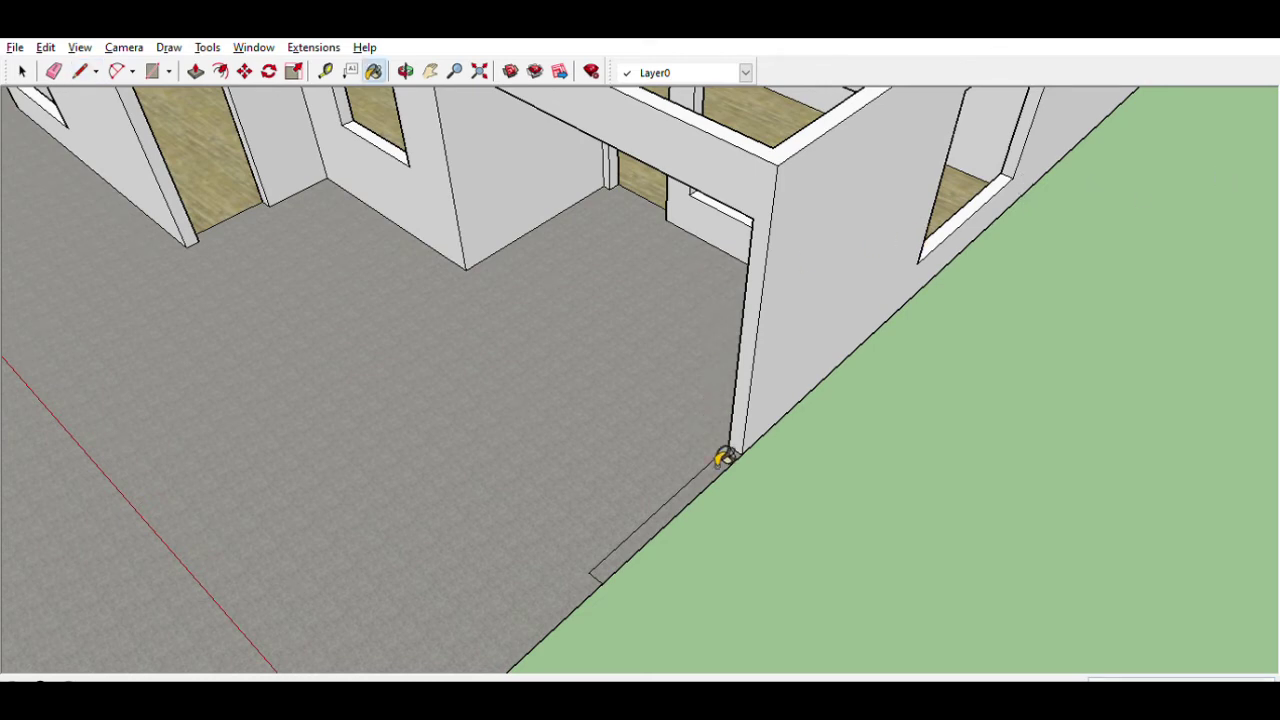
{"action": "left_click", "coordinate": [722, 468]}
Step: Push/Pull the strip up to wall height and erase the leftover vertical edge
{"action": "key", "text": "p"}
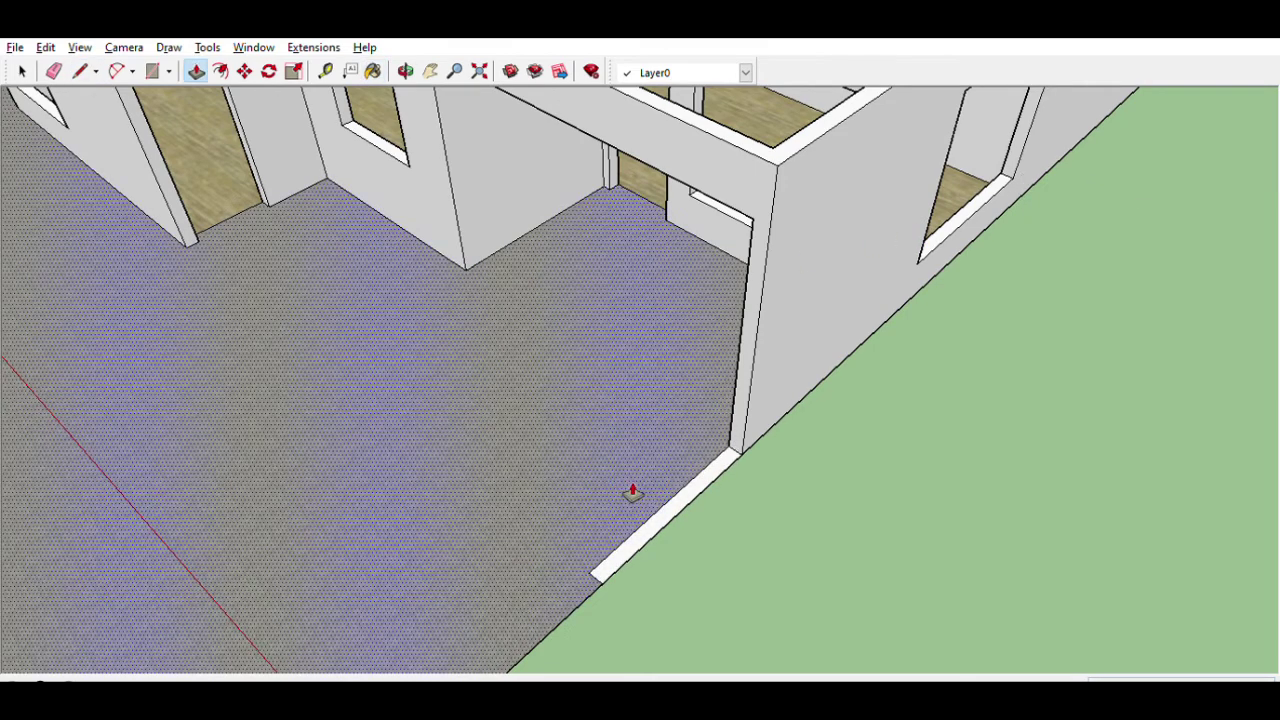
{"action": "left_click", "coordinate": [680, 511]}
{"action": "left_click", "coordinate": [789, 338]}
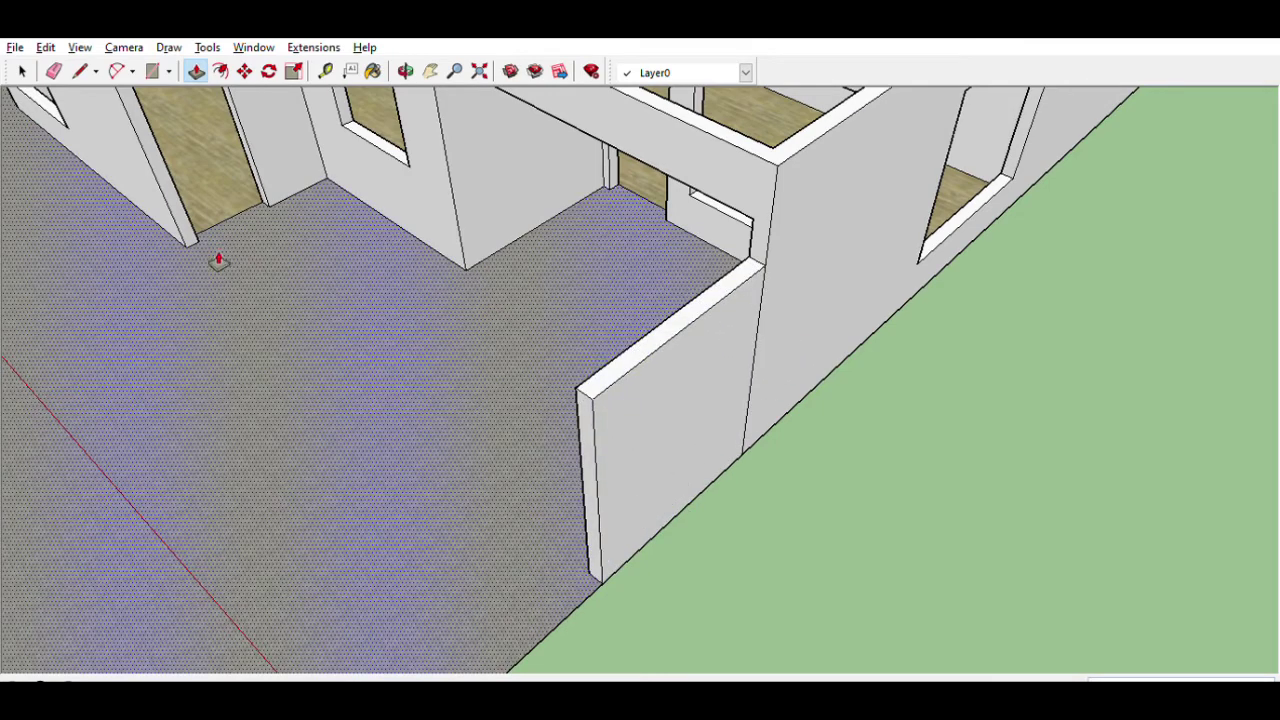
{"action": "left_click", "coordinate": [54, 72]}
{"action": "left_click", "coordinate": [769, 406]}
{"action": "mouse_move", "coordinate": [697, 394]}
{"action": "middle_mouse_down"}
{"action": "mouse_move", "coordinate": [554, 486]}
{"action": "mouse_move", "coordinate": [897, 469]}
{"action": "mouse_move", "coordinate": [816, 314]}
{"action": "middle_mouse_up"}
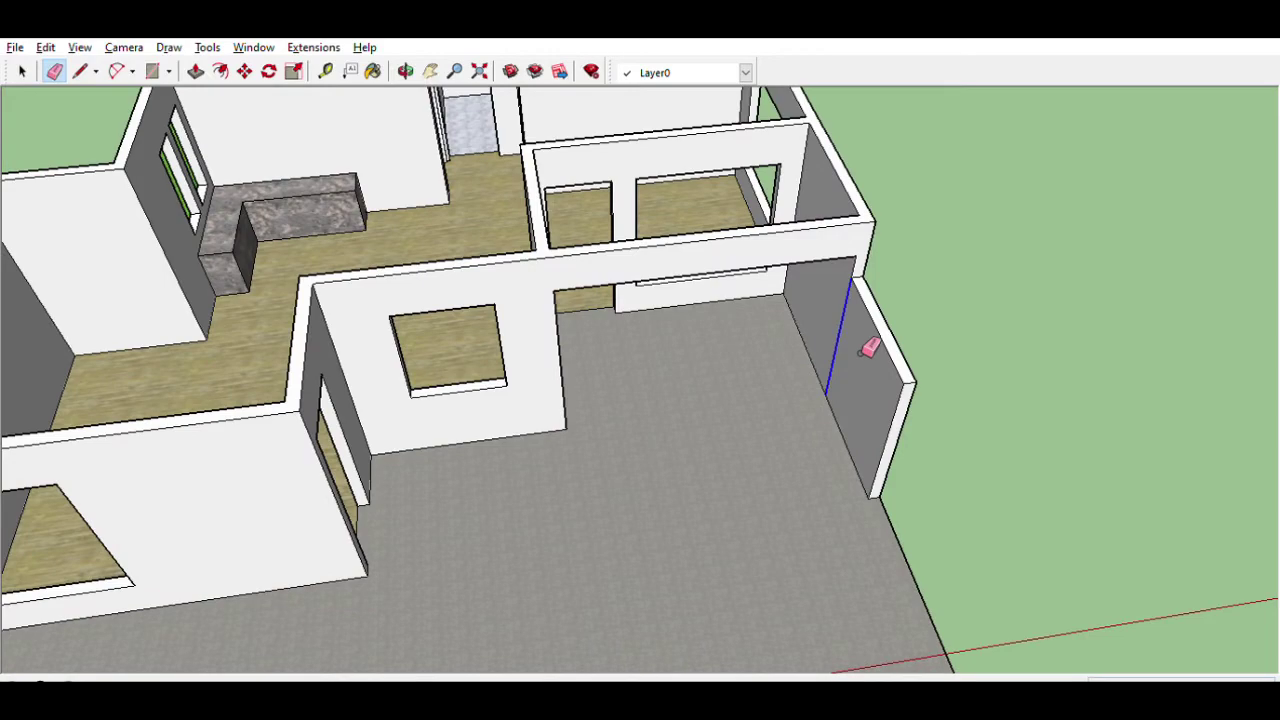
{"action": "scroll", "coordinate": [714, 514], "scroll_direction": "down", "scroll_amount": 5}
{"action": "scroll", "coordinate": [643, 509], "scroll_direction": "down", "scroll_amount": 3}
{"action": "mouse_move", "coordinate": [643, 509]}
{"action": "middle_mouse_down"}
{"action": "mouse_move", "coordinate": [348, 463]}
{"action": "mouse_move", "coordinate": [286, 466]}
{"action": "mouse_move", "coordinate": [323, 466]}
{"action": "mouse_move", "coordinate": [354, 534]}
{"action": "mouse_move", "coordinate": [385, 440]}
{"action": "mouse_move", "coordinate": [666, 434]}
{"action": "mouse_move", "coordinate": [543, 334]}
{"action": "mouse_move", "coordinate": [508, 433]}
{"action": "mouse_move", "coordinate": [537, 449]}
{"action": "mouse_move", "coordinate": [457, 506]}
{"action": "mouse_move", "coordinate": [418, 352]}
{"action": "middle_mouse_up"}
{"action": "scroll", "coordinate": [360, 530], "scroll_direction": "up", "scroll_amount": 3}
{"action": "mouse_move", "coordinate": [360, 530]}
{"action": "middle_mouse_down"}
{"action": "mouse_move", "coordinate": [374, 491]}
{"action": "mouse_move", "coordinate": [483, 437]}
{"action": "mouse_move", "coordinate": [500, 470]}
{"action": "middle_mouse_up"}
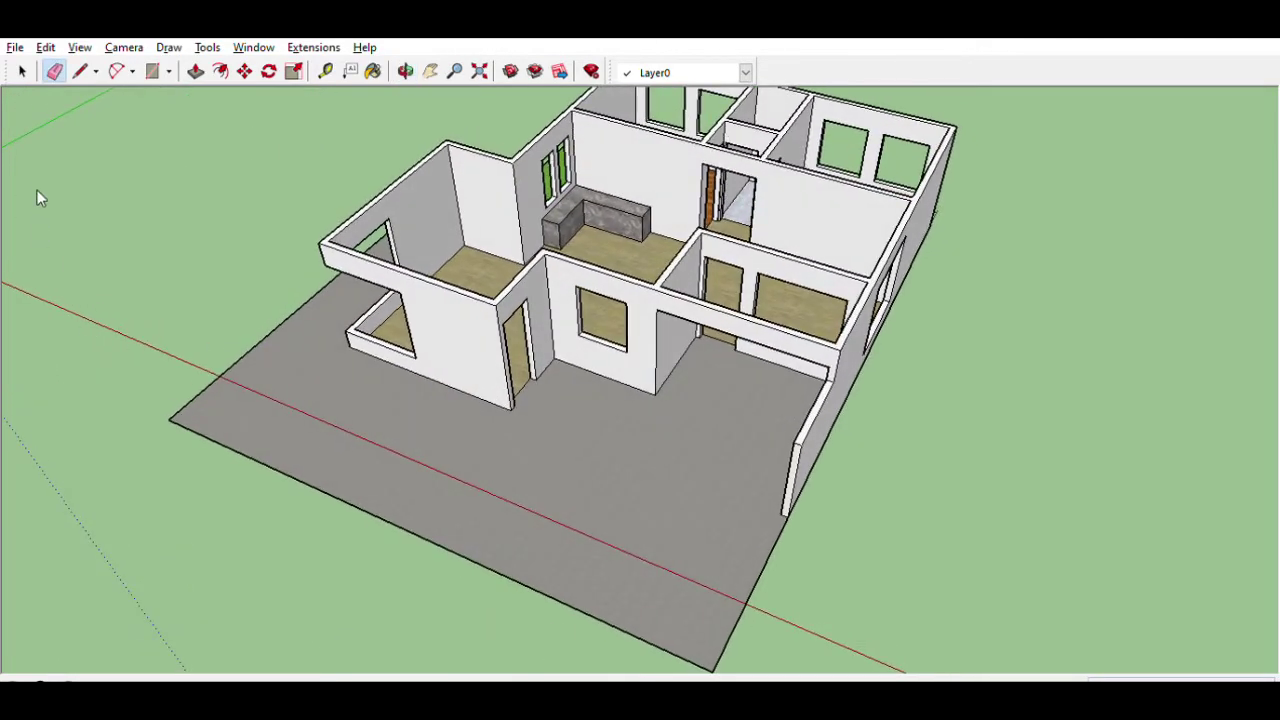
Step: Draw three lines outlining a rectangular area on the front slab
{"action": "key", "text": "l"}
{"action": "left_click", "coordinate": [237, 361]}
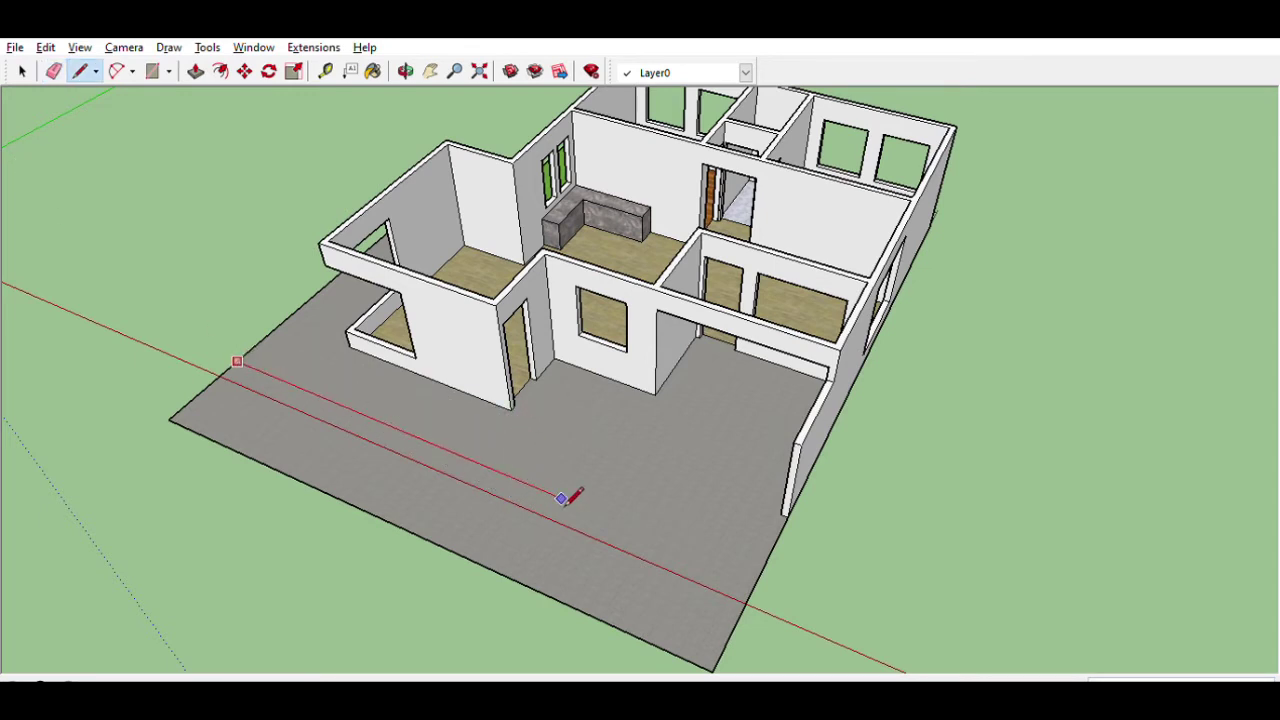
{"action": "left_click", "coordinate": [600, 514]}
{"action": "left_click", "coordinate": [553, 596]}
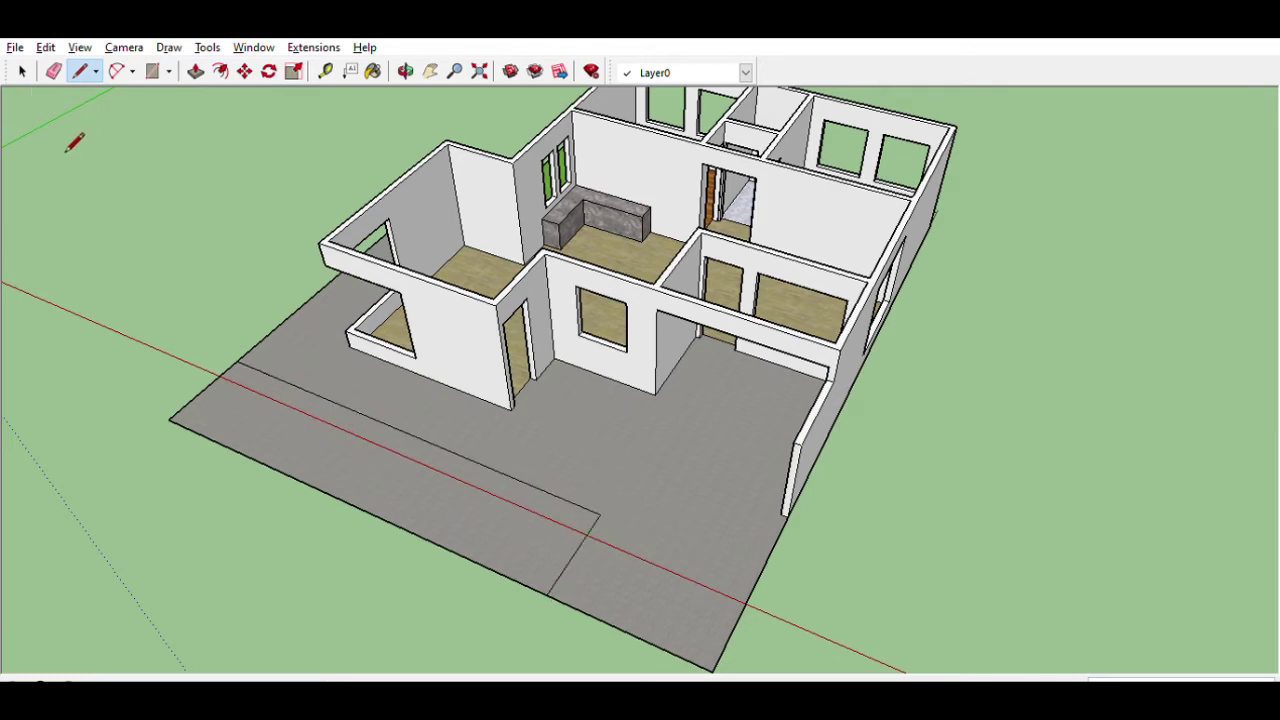
Step: Paint the interior wall behind the kitchen counter bright green
{"action": "key", "text": "e"}
{"action": "mouse_move", "coordinate": [228, 462]}
{"action": "middle_mouse_down"}
{"action": "mouse_move", "coordinate": [574, 434]}
{"action": "mouse_move", "coordinate": [371, 277]}
{"action": "middle_mouse_up"}
{"action": "mouse_move", "coordinate": [262, 93]}
{"action": "middle_mouse_down"}
{"action": "mouse_move", "coordinate": [508, 203]}
{"action": "mouse_move", "coordinate": [577, 171]}
{"action": "middle_mouse_up"}
{"action": "scroll", "coordinate": [577, 171], "scroll_direction": "up", "scroll_amount": 3}
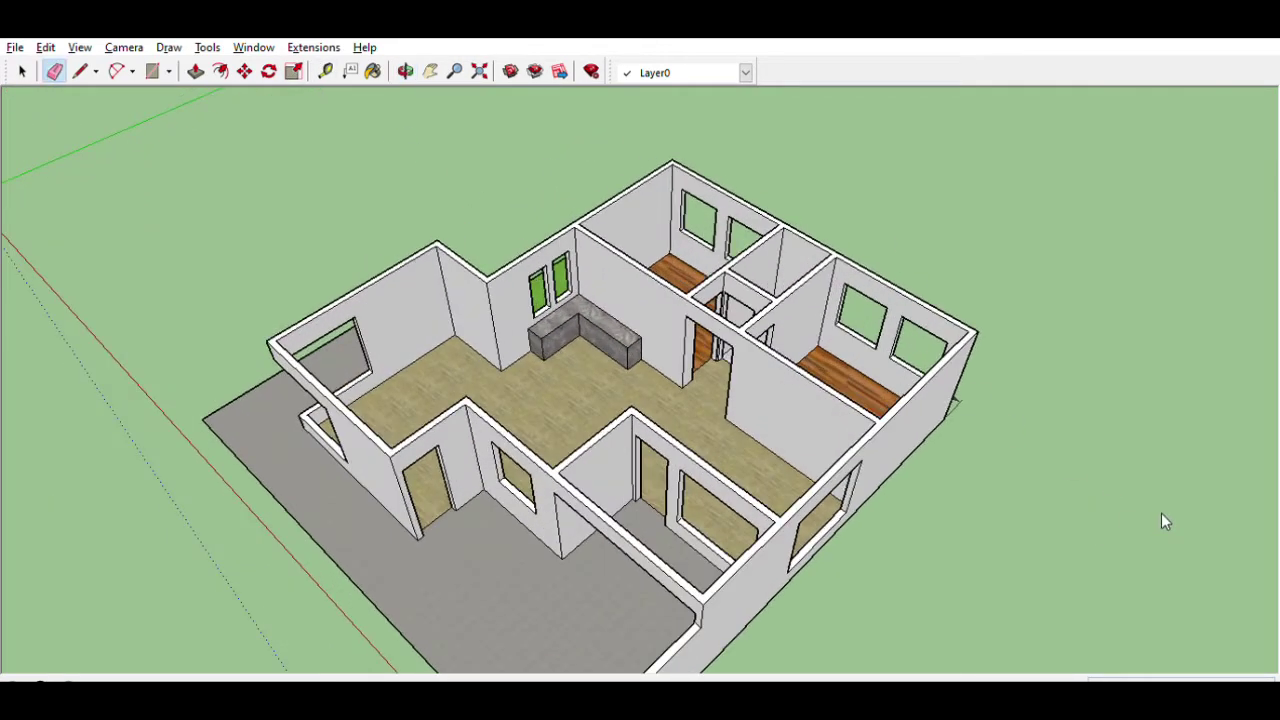
{"action": "key", "text": "b"}
{"action": "left_click", "coordinate": [630, 318]}
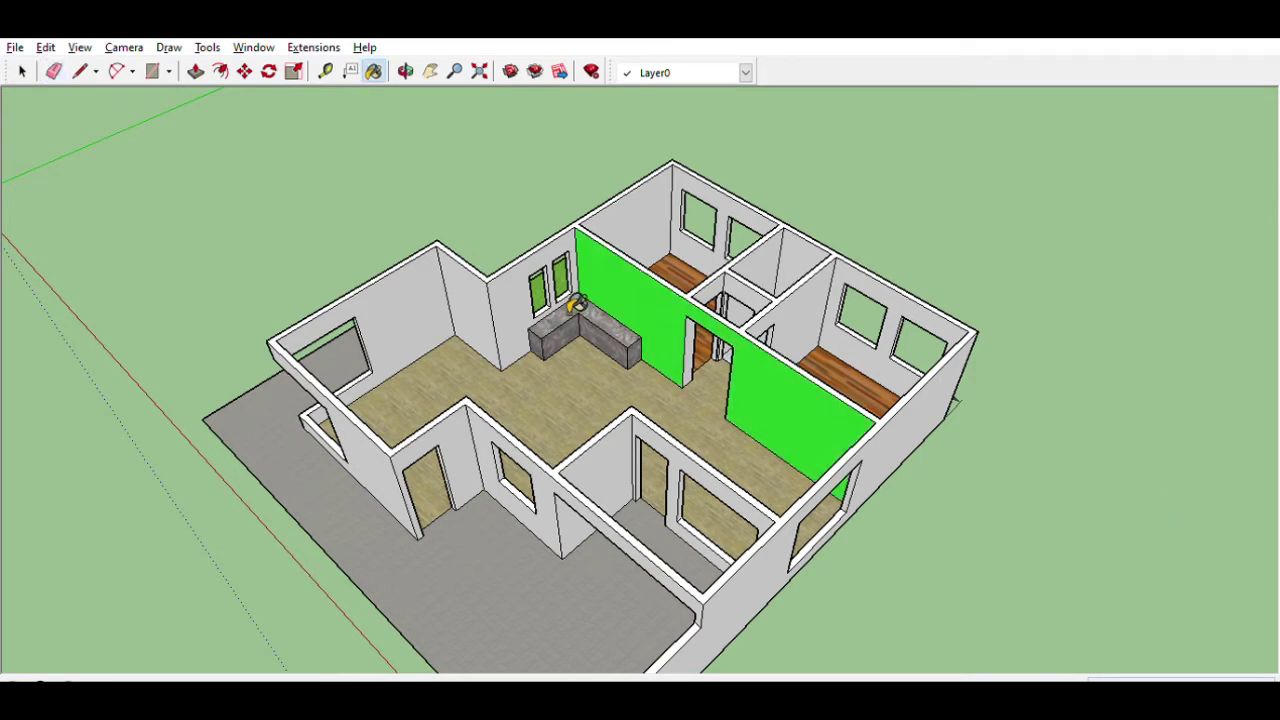
Step: Paint the kitchen back wall and the left room's side and front walls green
{"action": "left_click", "coordinate": [525, 292]}
{"action": "left_click", "coordinate": [430, 295]}
{"action": "middle_click_drag", "start_coordinate": [509, 409], "coordinate": [435, 306]}
{"action": "left_click", "coordinate": [458, 214]}
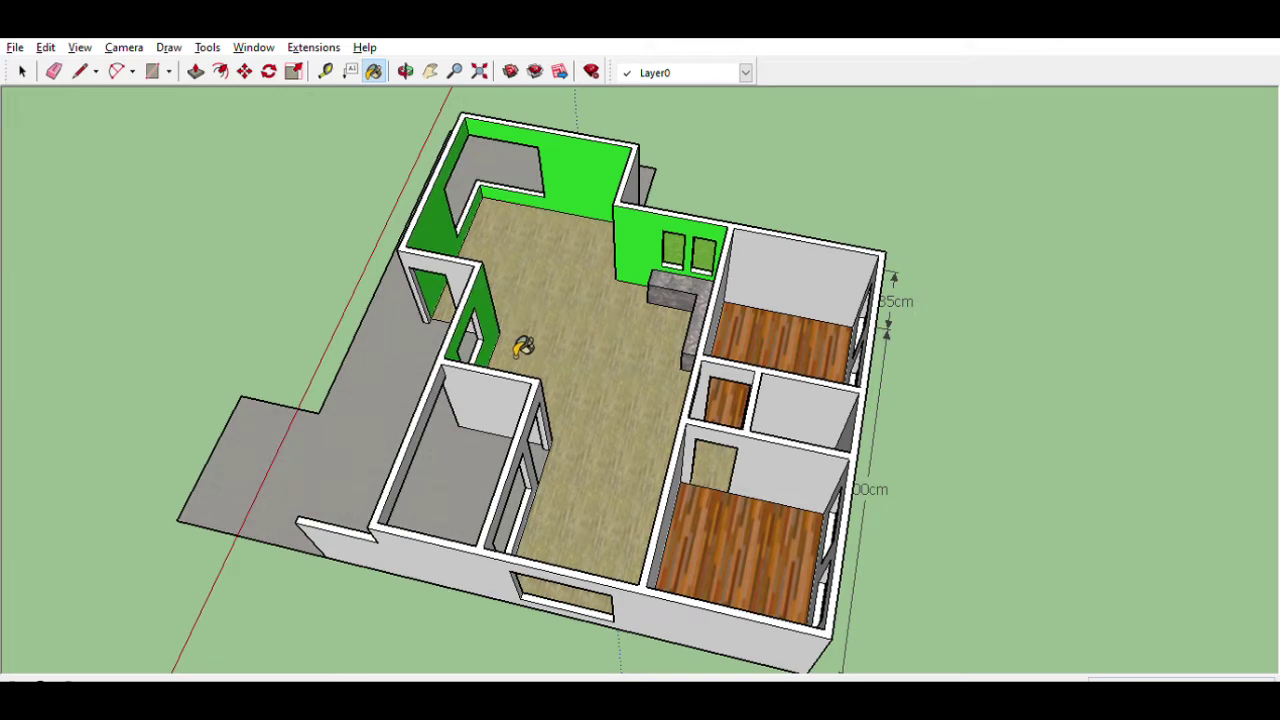
{"action": "middle_click_drag", "start_coordinate": [514, 334], "coordinate": [106, 437]}
{"action": "scroll", "coordinate": [604, 258], "scroll_direction": "up", "scroll_amount": 5}
{"action": "middle_click_drag", "start_coordinate": [604, 258], "coordinate": [508, 249]}
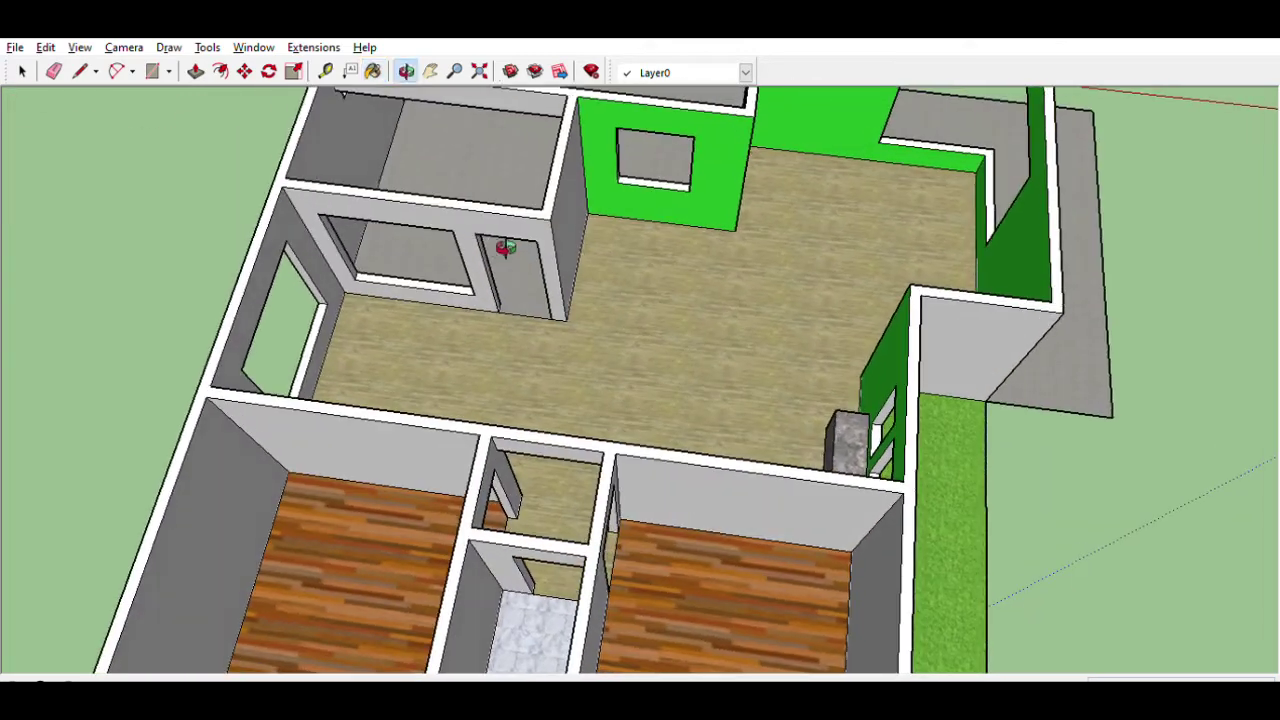
{"action": "left_click", "coordinate": [590, 208]}
{"action": "left_click", "coordinate": [545, 225]}
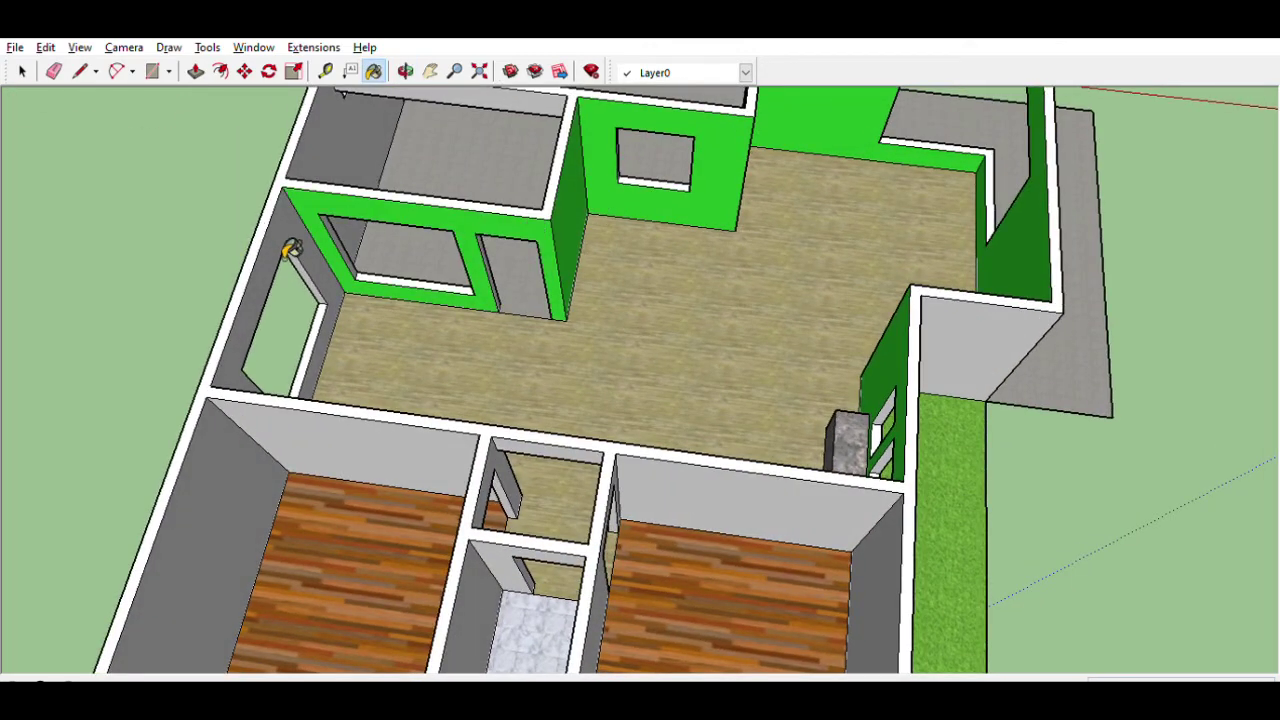
{"action": "scroll", "coordinate": [290, 250], "scroll_direction": "down", "scroll_amount": 4}
Step: Paint both back-room walls and the right bedroom's window wall green
{"action": "mouse_move", "coordinate": [380, 354]}
{"action": "middle_mouse_down"}
{"action": "mouse_move", "coordinate": [731, 480]}
{"action": "mouse_move", "coordinate": [668, 405]}
{"action": "mouse_move", "coordinate": [1025, 495]}
{"action": "middle_mouse_up"}
{"action": "scroll", "coordinate": [668, 405], "scroll_direction": "down", "scroll_amount": 3}
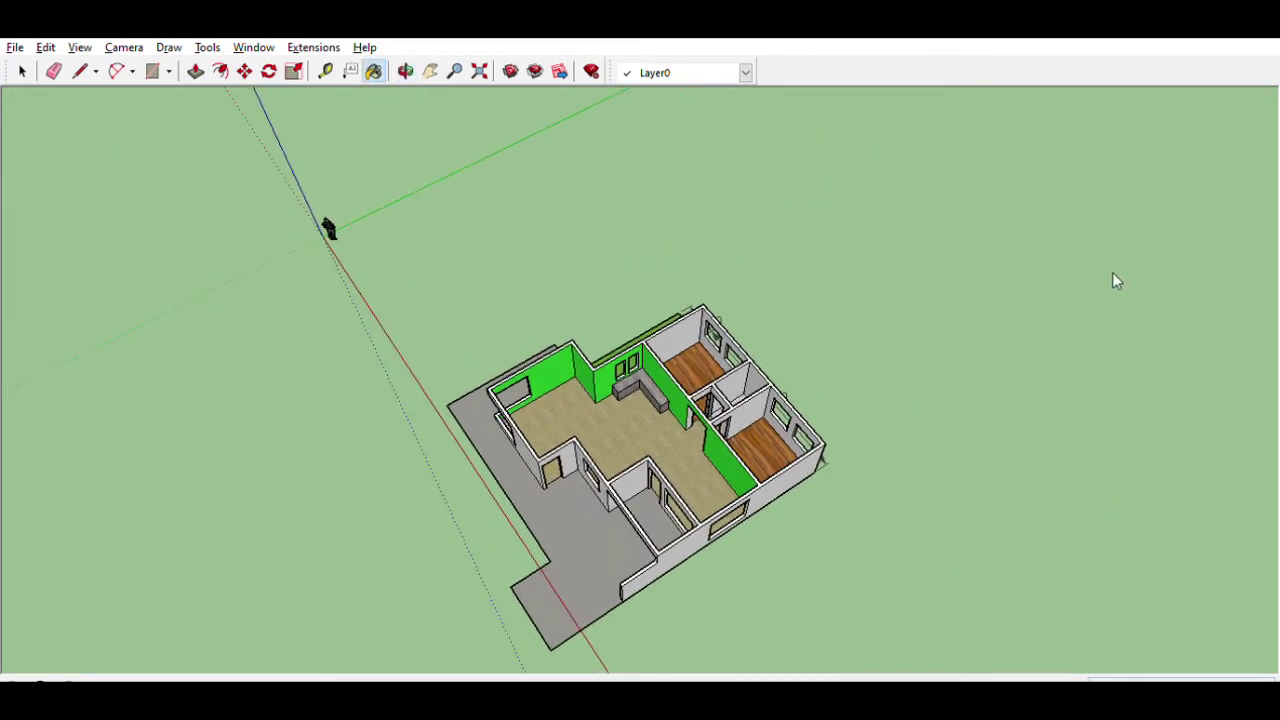
{"action": "mouse_move", "coordinate": [1066, 258]}
{"action": "middle_mouse_down"}
{"action": "mouse_move", "coordinate": [380, 254]}
{"action": "mouse_move", "coordinate": [380, 386]}
{"action": "mouse_move", "coordinate": [690, 335]}
{"action": "mouse_move", "coordinate": [343, 309]}
{"action": "mouse_move", "coordinate": [528, 363]}
{"action": "mouse_move", "coordinate": [1208, 276]}
{"action": "middle_mouse_up"}
{"action": "scroll", "coordinate": [690, 335], "scroll_direction": "up", "scroll_amount": 3}
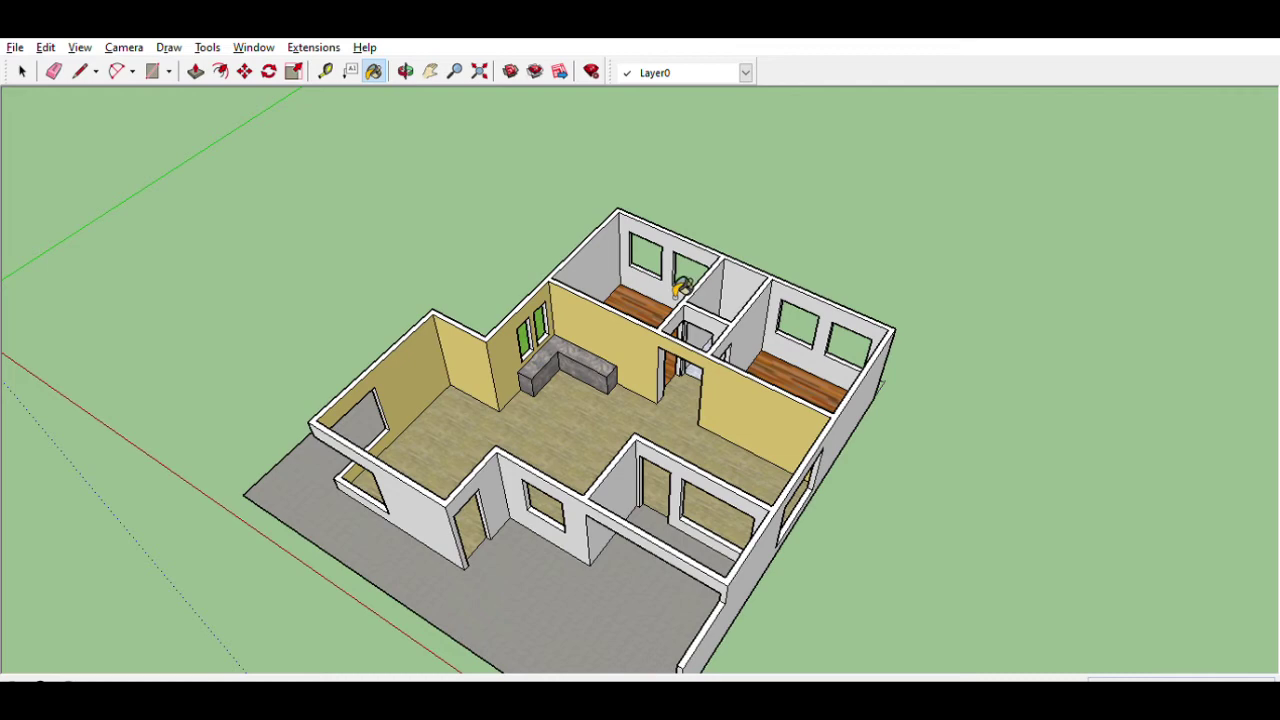
{"action": "left_click", "coordinate": [646, 282]}
{"action": "left_click", "coordinate": [622, 272]}
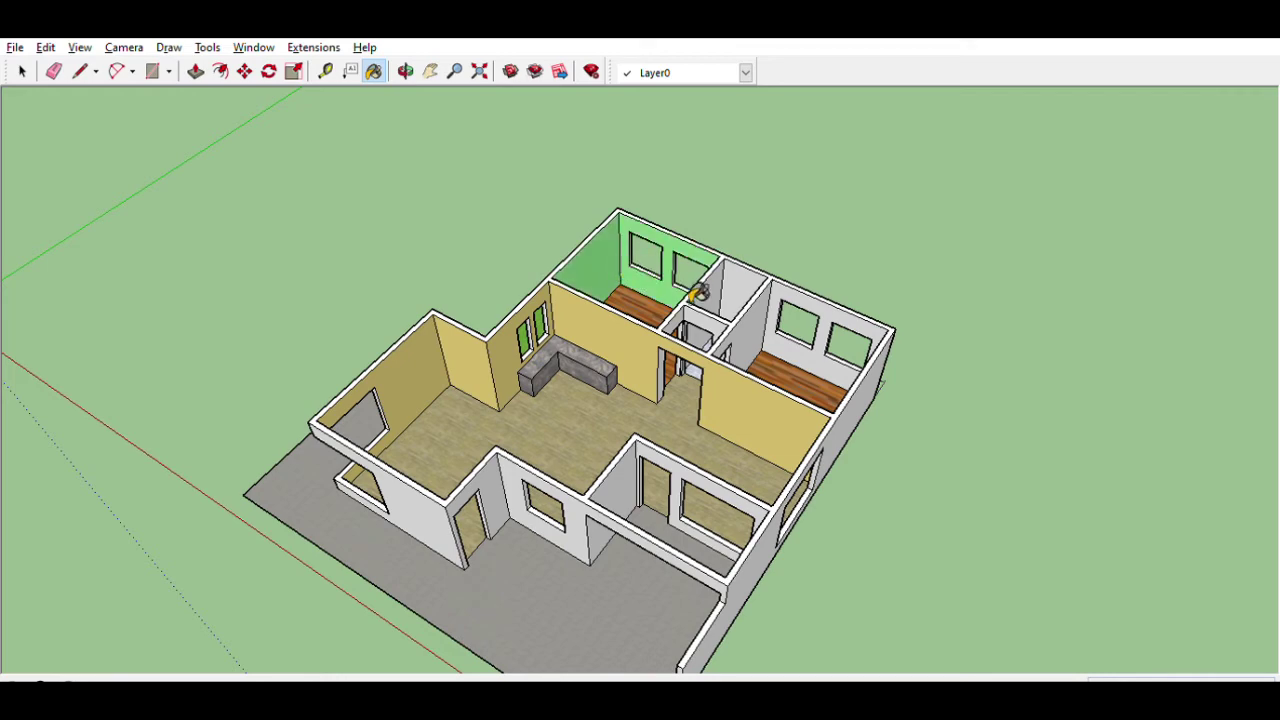
{"action": "middle_click_drag", "start_coordinate": [698, 294], "coordinate": [756, 387]}
{"action": "left_click", "coordinate": [843, 423]}
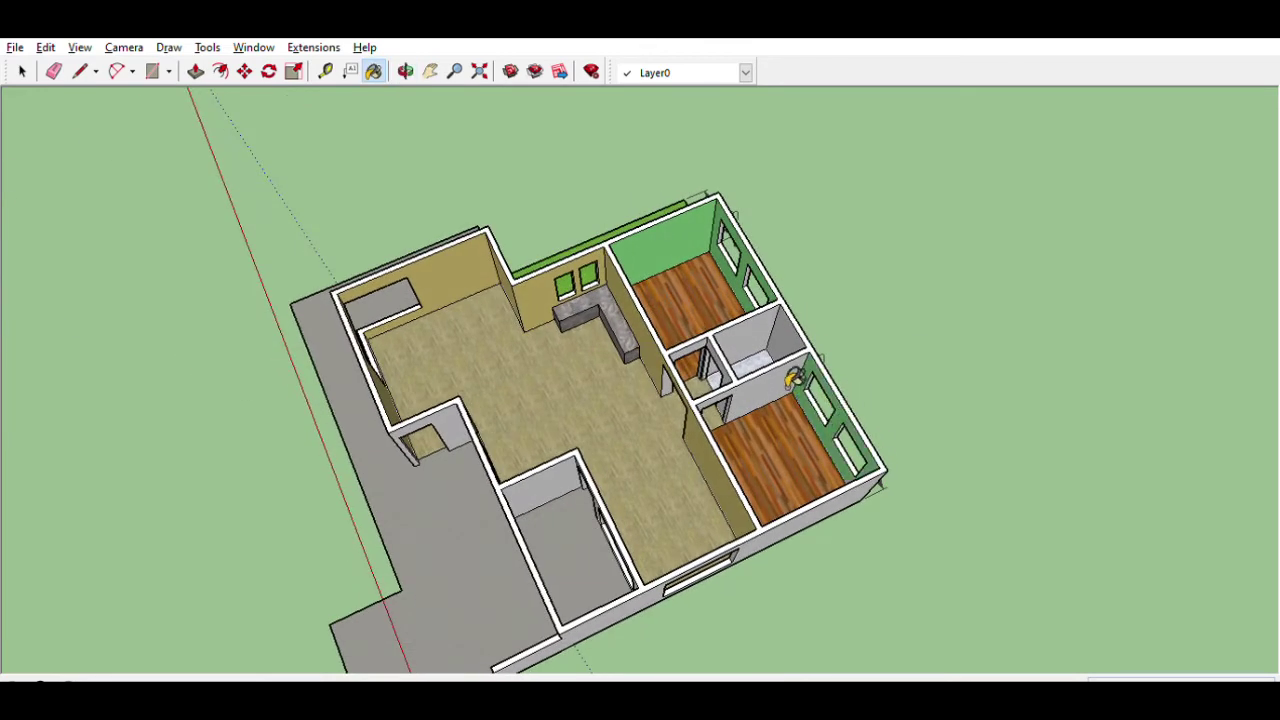
Step: Paint the small room's two interior walls green
{"action": "mouse_move", "coordinate": [843, 423]}
{"action": "middle_mouse_down"}
{"action": "mouse_move", "coordinate": [816, 290]}
{"action": "mouse_move", "coordinate": [871, 249]}
{"action": "middle_mouse_up"}
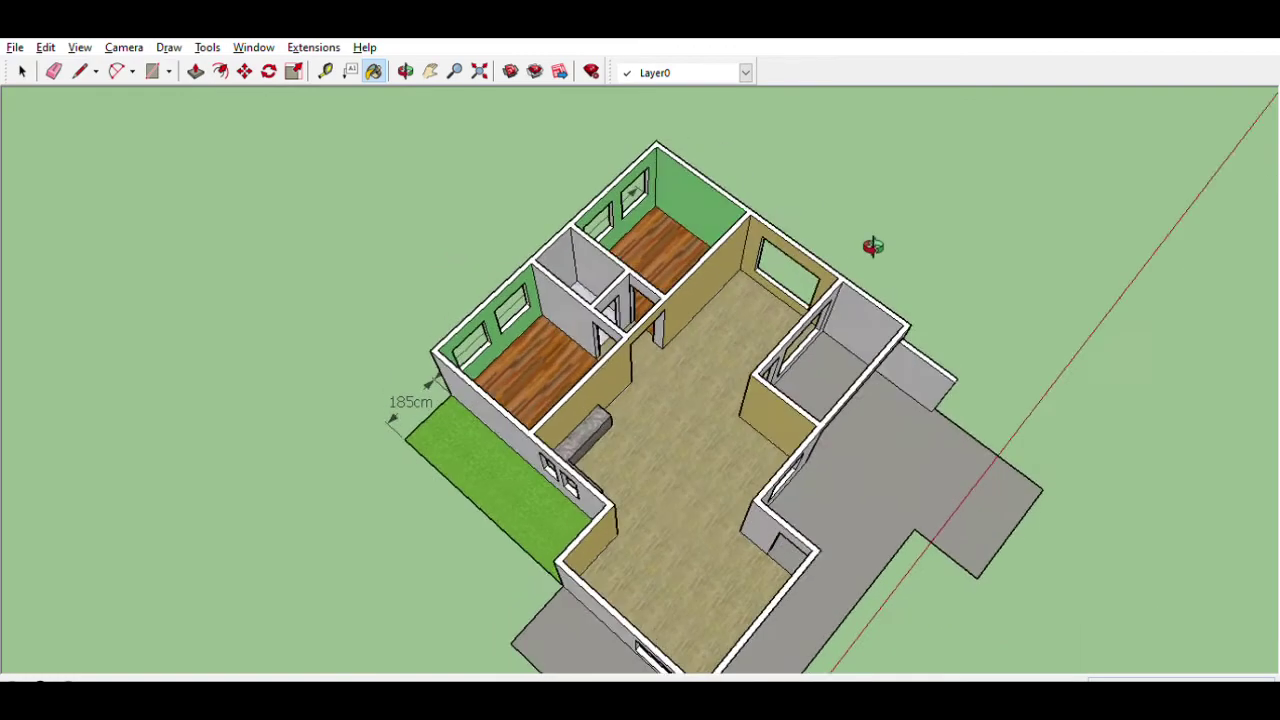
{"action": "mouse_move", "coordinate": [586, 290]}
{"action": "middle_mouse_down"}
{"action": "mouse_move", "coordinate": [971, 314]}
{"action": "mouse_move", "coordinate": [514, 299]}
{"action": "middle_mouse_up"}
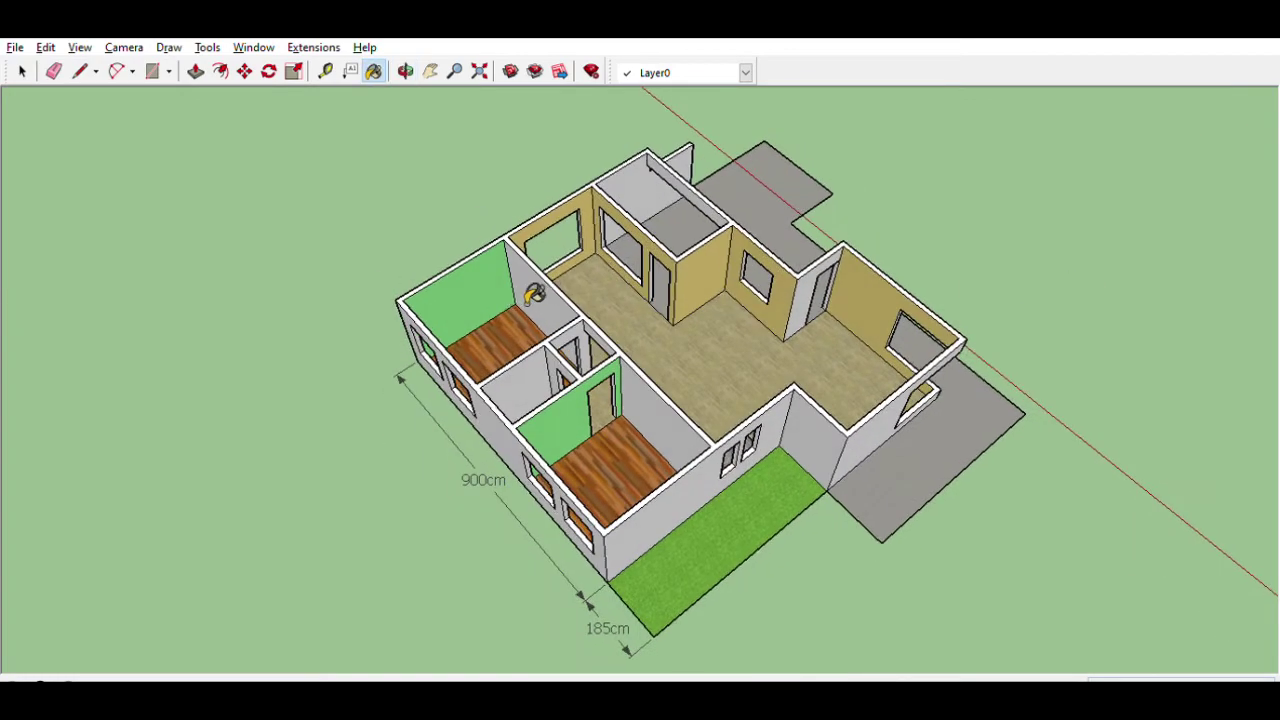
{"action": "scroll", "coordinate": [590, 370], "scroll_direction": "up", "scroll_amount": 2}
{"action": "scroll", "coordinate": [586, 337], "scroll_direction": "up", "scroll_amount": 3}
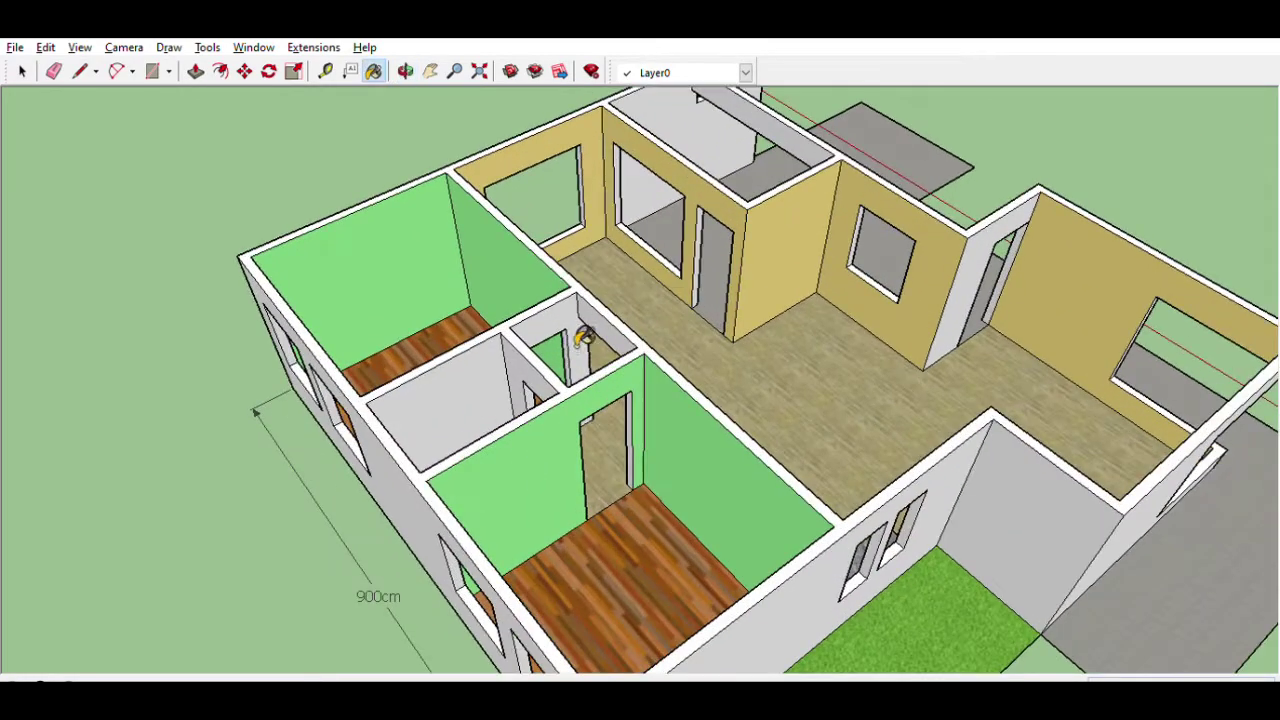
{"action": "scroll", "coordinate": [586, 337], "scroll_direction": "up", "scroll_amount": 5}
{"action": "left_click", "coordinate": [612, 305]}
{"action": "left_click", "coordinate": [664, 305]}
{"action": "mouse_move", "coordinate": [663, 314]}
{"action": "middle_mouse_down"}
{"action": "mouse_move", "coordinate": [14, 415]}
{"action": "mouse_move", "coordinate": [106, 380]}
{"action": "mouse_move", "coordinate": [580, 129]}
{"action": "middle_mouse_up"}
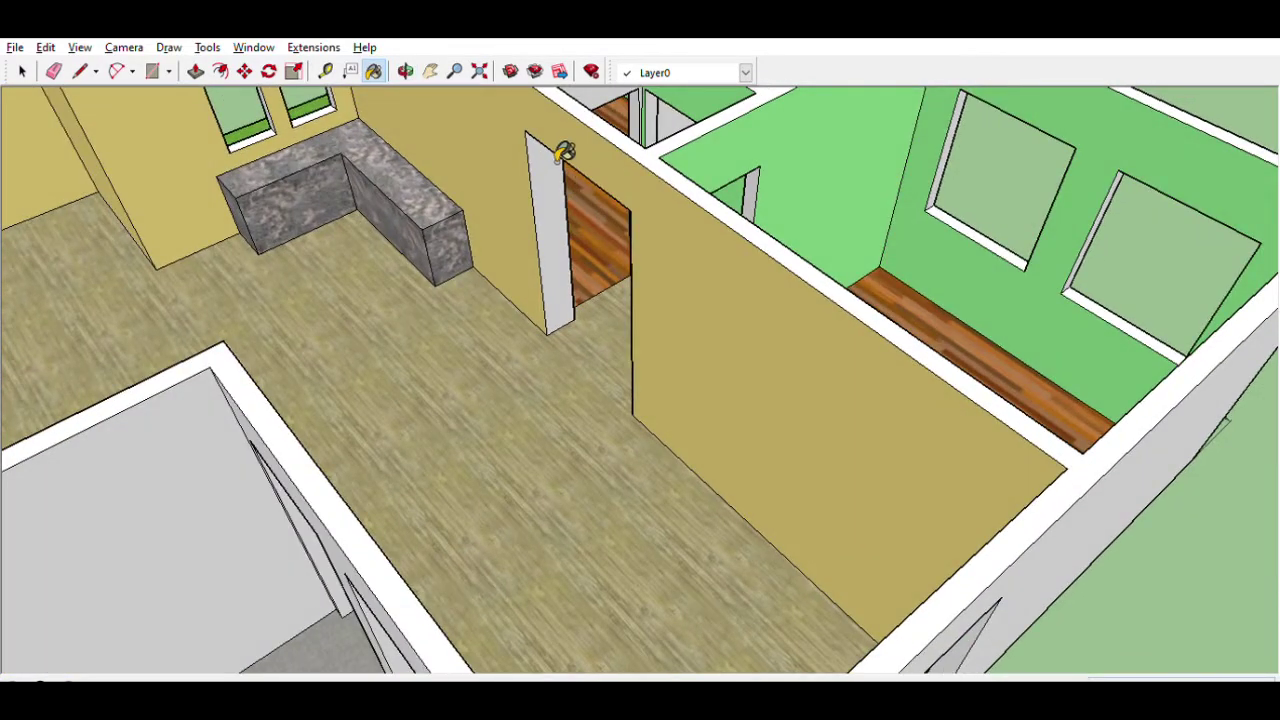
{"action": "scroll", "coordinate": [686, 560], "scroll_direction": "down", "scroll_amount": 6}
{"action": "scroll", "coordinate": [764, 505], "scroll_direction": "down", "scroll_amount": 1}
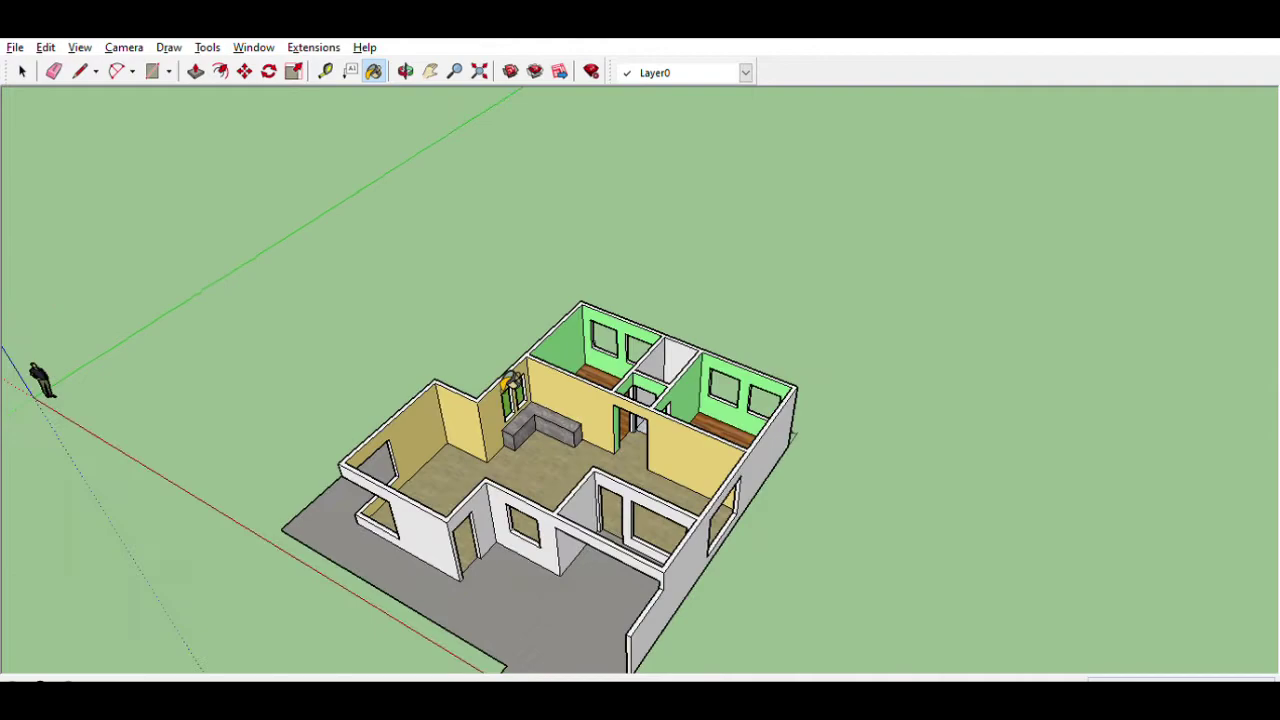
{"action": "scroll", "coordinate": [606, 526], "scroll_direction": "down", "scroll_amount": 2}
{"action": "mouse_move", "coordinate": [606, 526]}
{"action": "middle_mouse_down"}
{"action": "mouse_move", "coordinate": [560, 505]}
{"action": "mouse_move", "coordinate": [943, 449]}
{"action": "mouse_move", "coordinate": [716, 463]}
{"action": "mouse_move", "coordinate": [600, 449]}
{"action": "mouse_move", "coordinate": [783, 491]}
{"action": "mouse_move", "coordinate": [394, 363]}
{"action": "mouse_move", "coordinate": [314, 363]}
{"action": "middle_mouse_up"}
{"action": "scroll", "coordinate": [610, 522], "scroll_direction": "up", "scroll_amount": 3}
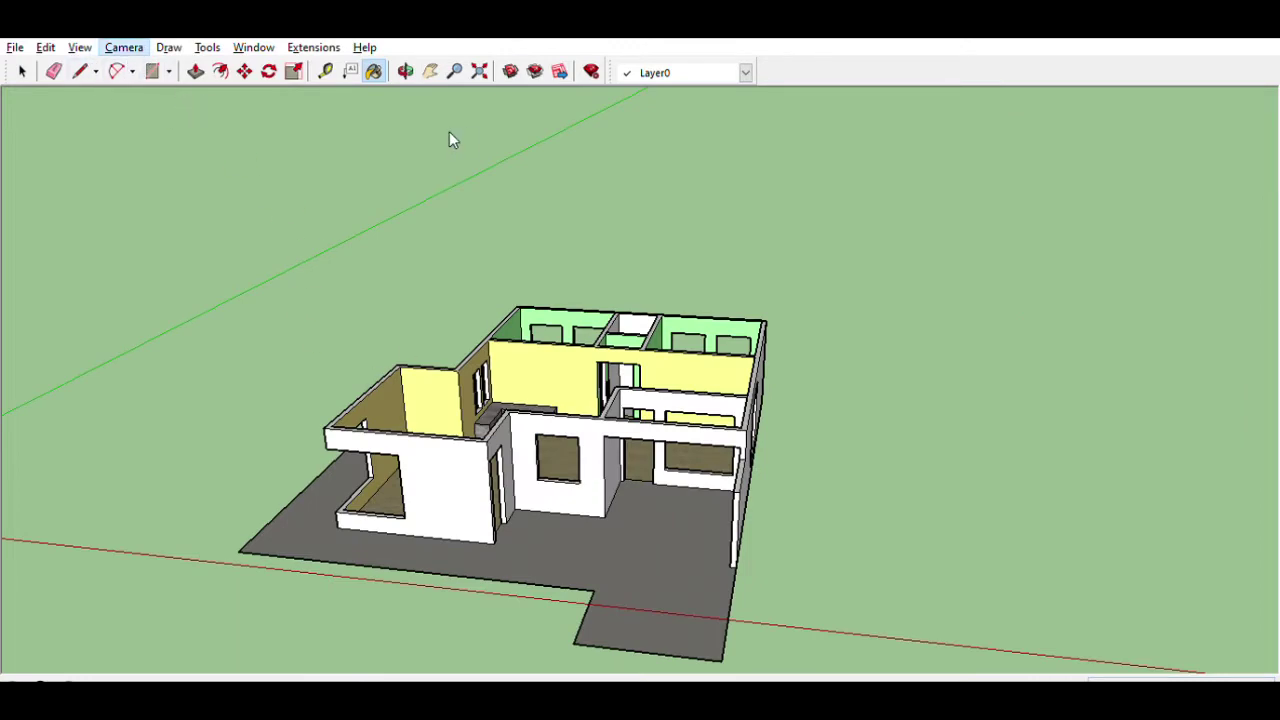
Step: Draw a flat rectangle on the ground beside the house, cancelling the extrusion
{"action": "key", "text": "F3"}
{"action": "key", "text": "F8"}
{"action": "middle_click_drag", "start_coordinate": [491, 405], "coordinate": [420, 418]}
{"action": "scroll", "coordinate": [450, 412], "scroll_direction": "down", "scroll_amount": 5}
{"action": "scroll", "coordinate": [409, 419], "scroll_direction": "up", "scroll_amount": 5}
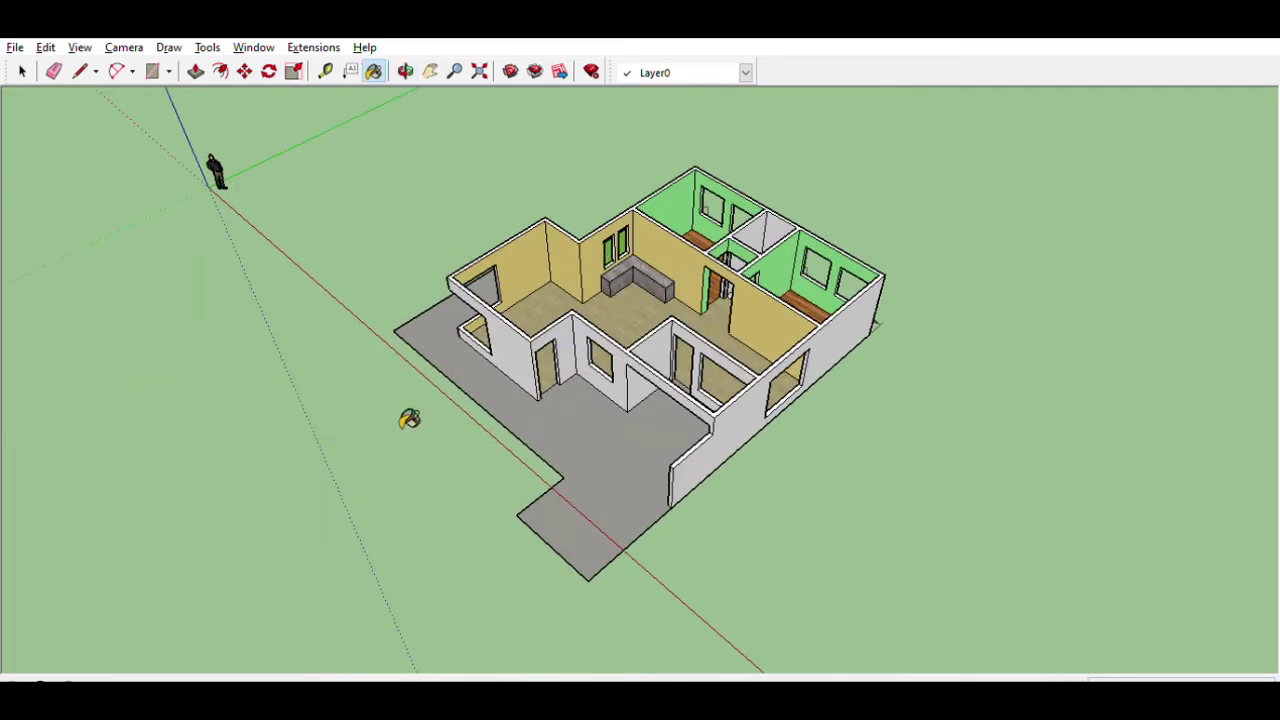
{"action": "key", "text": "r"}
{"action": "left_click", "coordinate": [203, 411]}
{"action": "left_click", "coordinate": [296, 452]}
{"action": "key", "text": "p"}
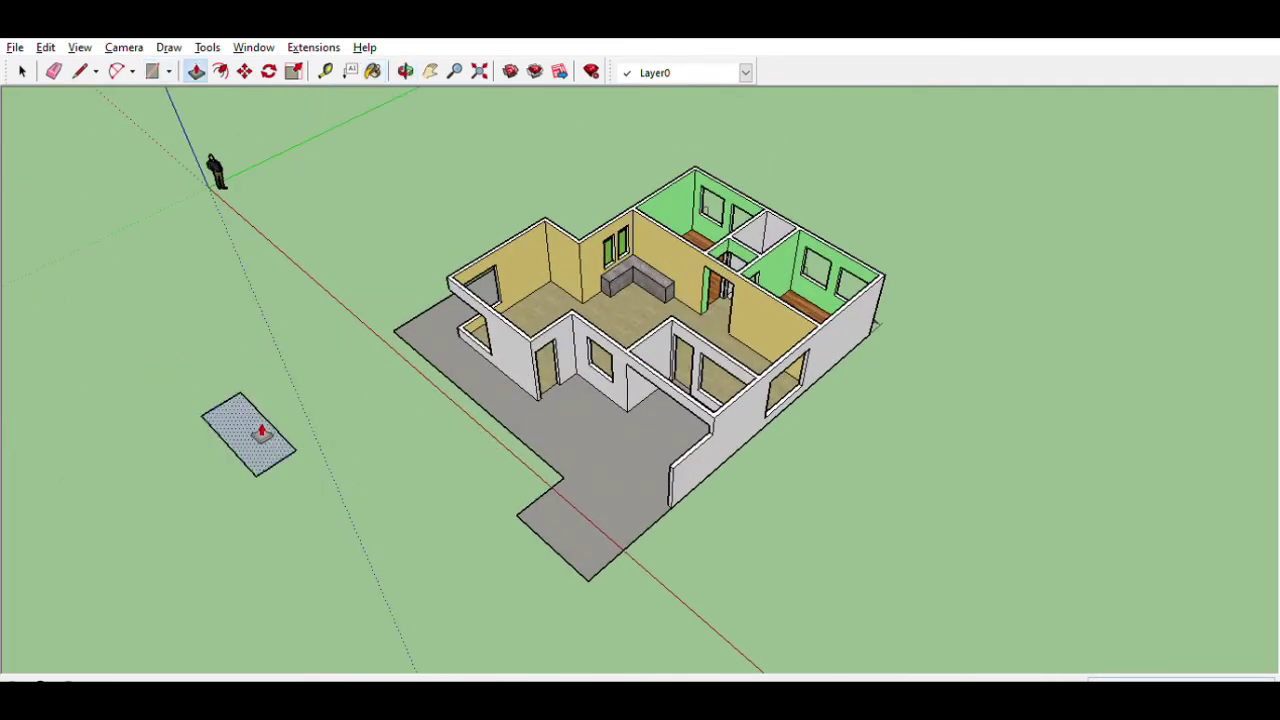
{"action": "left_click", "coordinate": [257, 434]}
{"action": "key", "text": "Escape"}
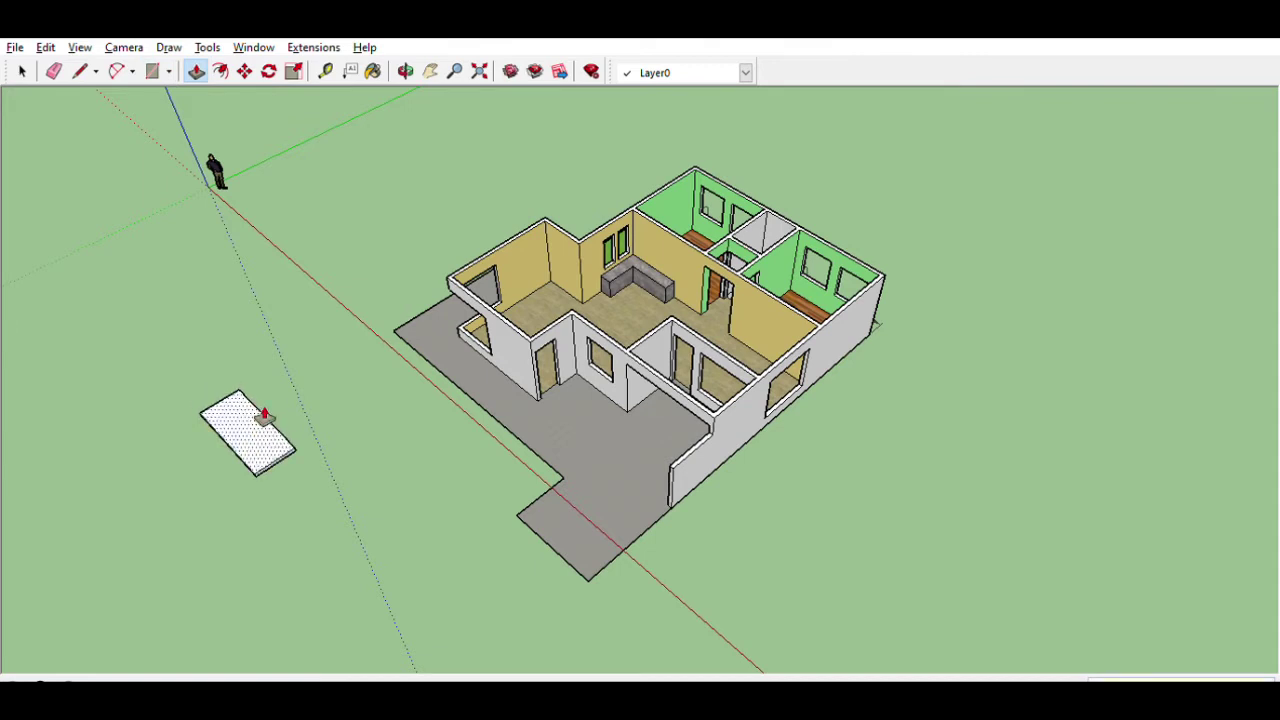
Step: Move the rectangle up onto the front room's wall-top corner as a roof slab
{"action": "key", "text": "space"}
{"action": "left_click_drag", "start_coordinate": [99, 290], "coordinate": [280, 494]}
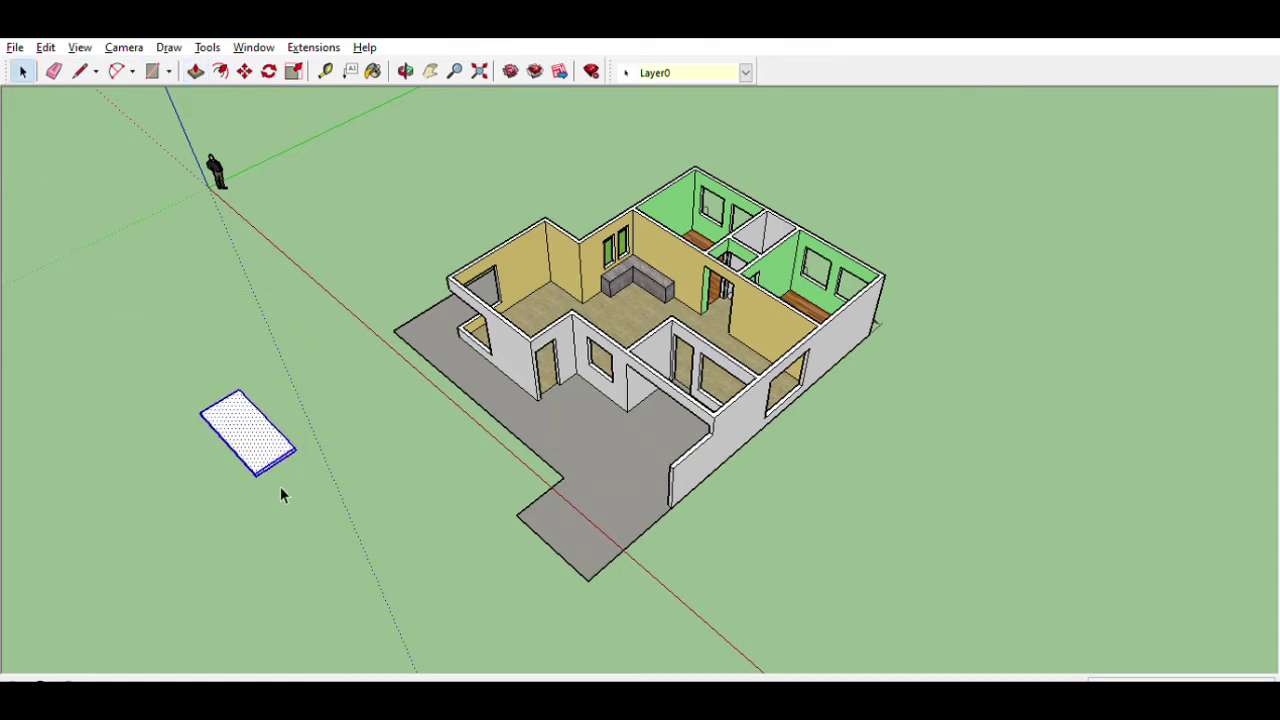
{"action": "left_click", "coordinate": [32, 284]}
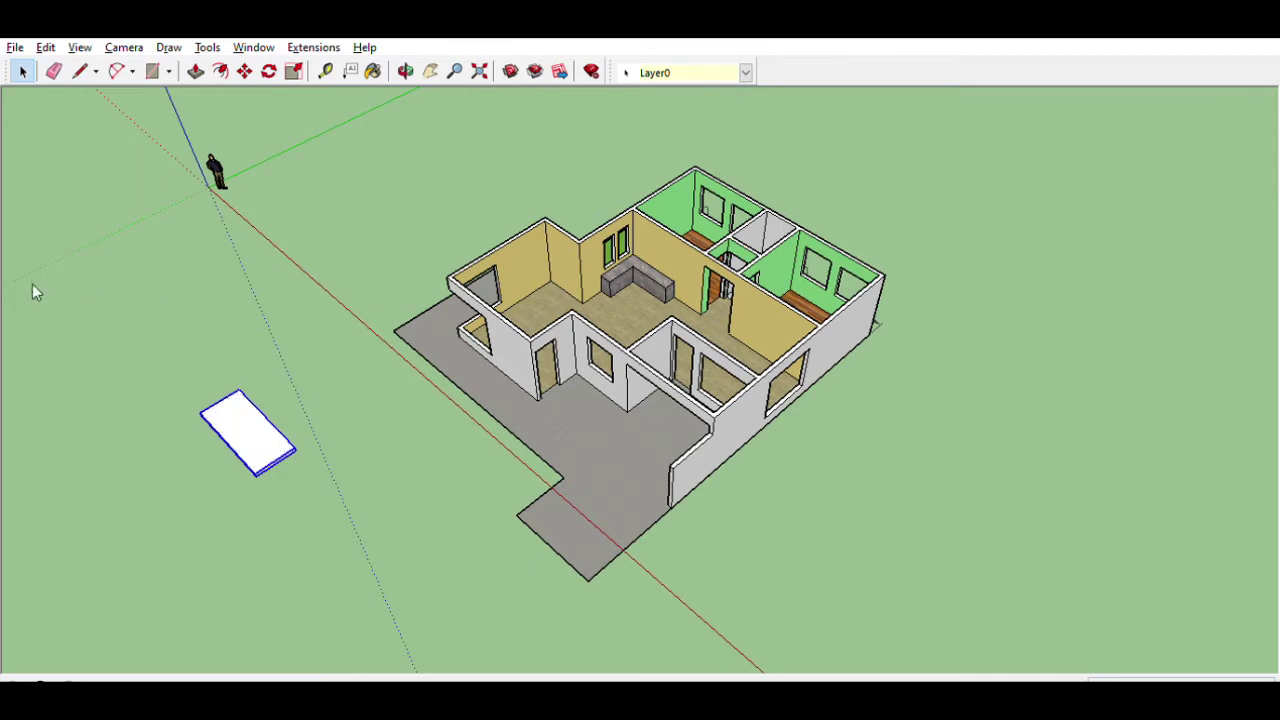
{"action": "middle_click_drag", "start_coordinate": [228, 482], "coordinate": [283, 475]}
{"action": "left_click", "coordinate": [263, 457]}
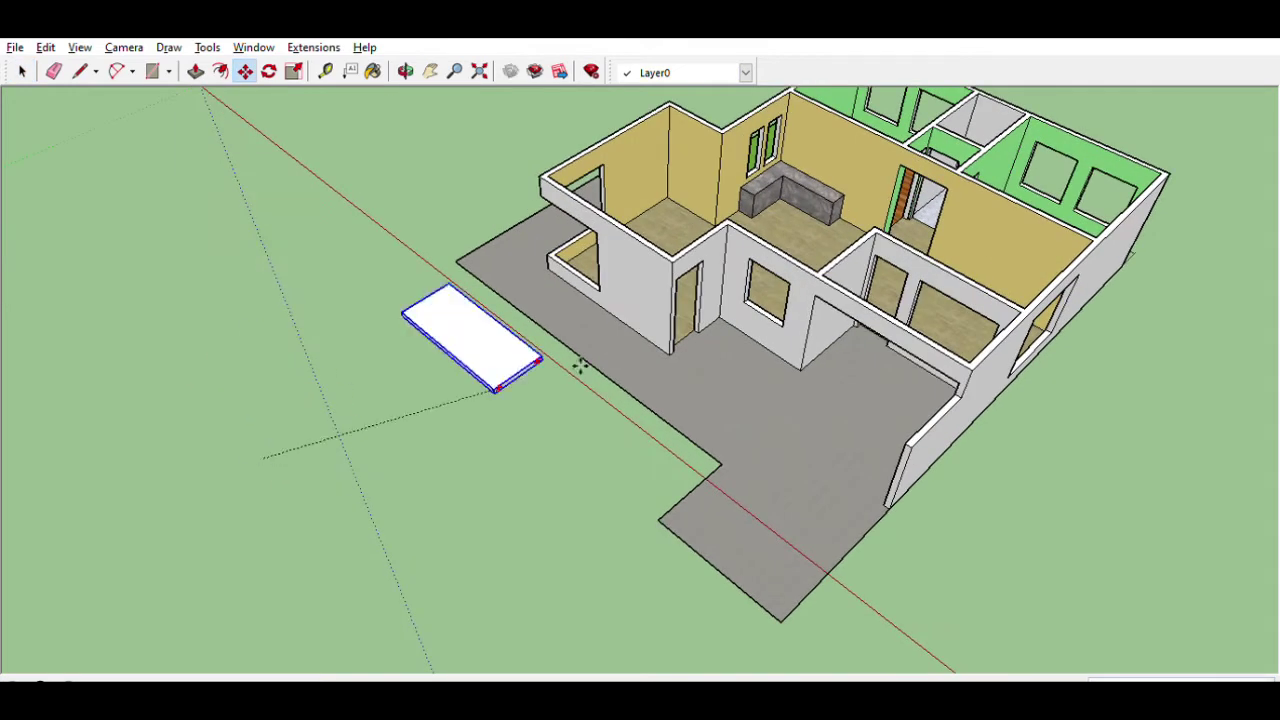
{"action": "scroll", "coordinate": [657, 277], "scroll_direction": "up", "scroll_amount": 3}
{"action": "scroll", "coordinate": [690, 235], "scroll_direction": "up", "scroll_amount": 3}
{"action": "left_click", "coordinate": [711, 221]}
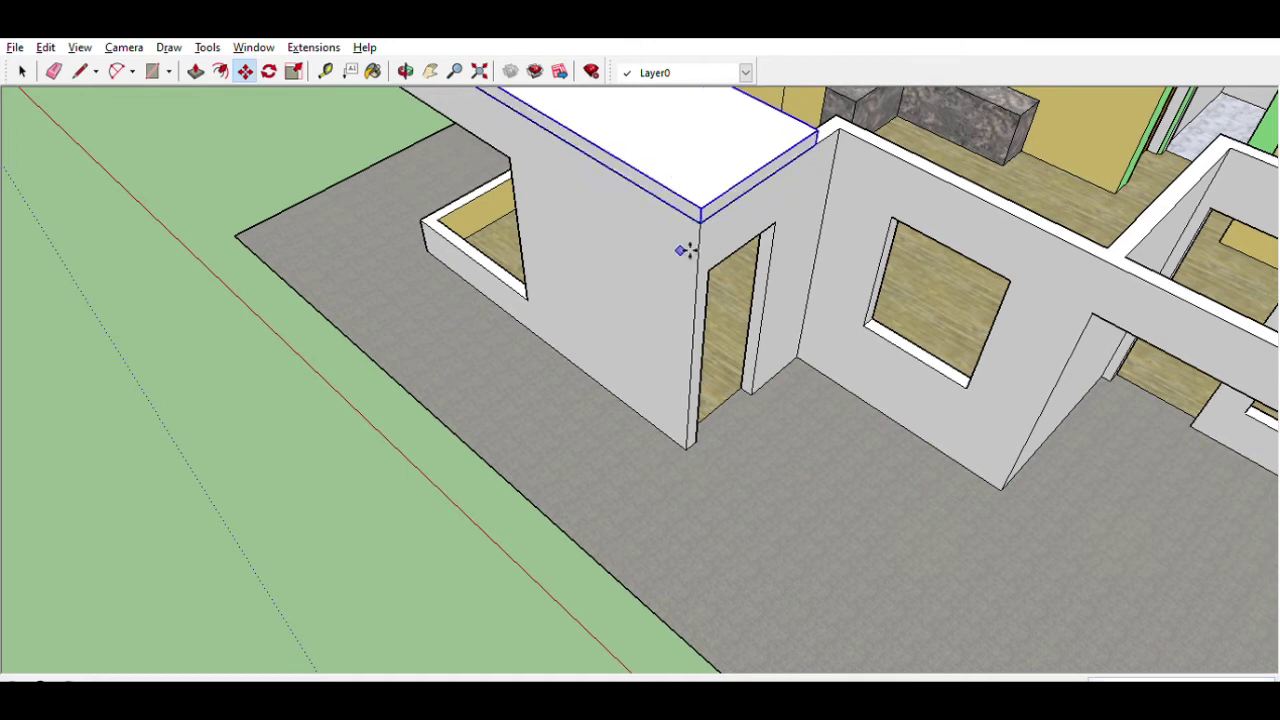
{"action": "scroll", "coordinate": [708, 234], "scroll_direction": "down", "scroll_amount": 5}
{"action": "scroll", "coordinate": [557, 349], "scroll_direction": "down", "scroll_amount": 3}
{"action": "key", "text": "space"}
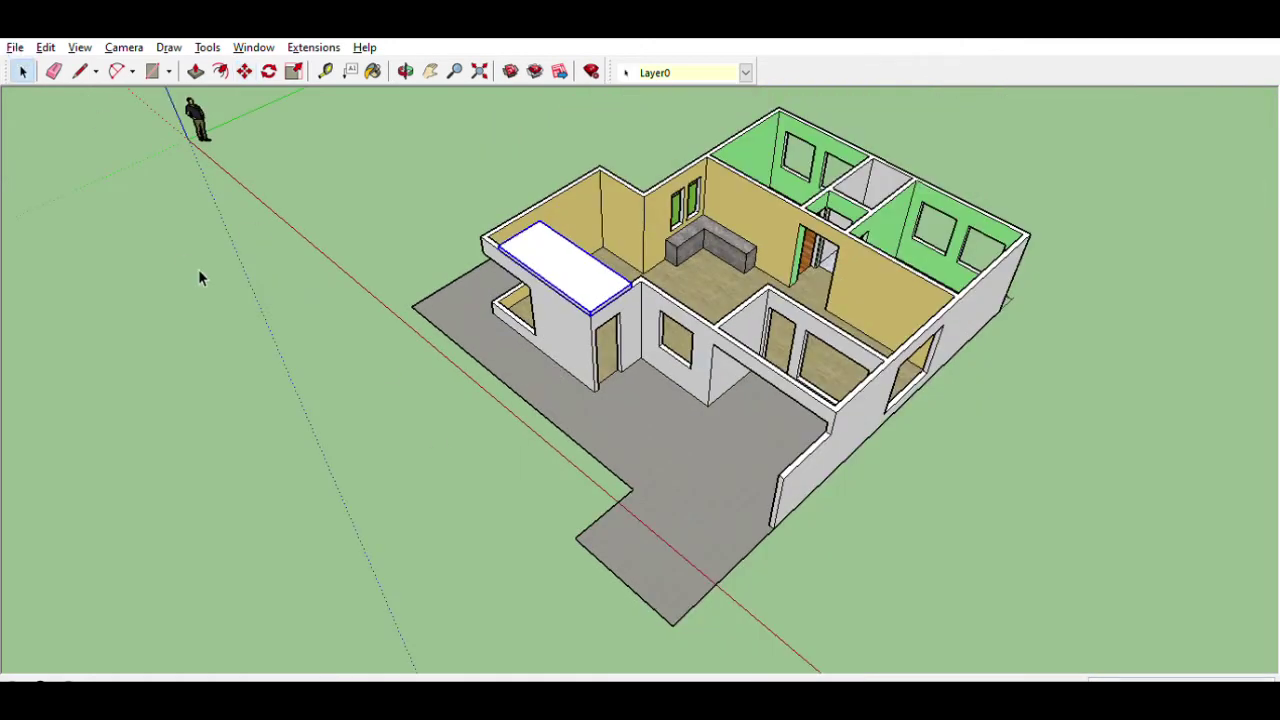
{"action": "middle_click_drag", "start_coordinate": [200, 277], "coordinate": [14, 277]}
Step: Open the roof slab group for editing and bring the slab into view with Push/Pull
{"action": "double_click", "coordinate": [627, 224]}
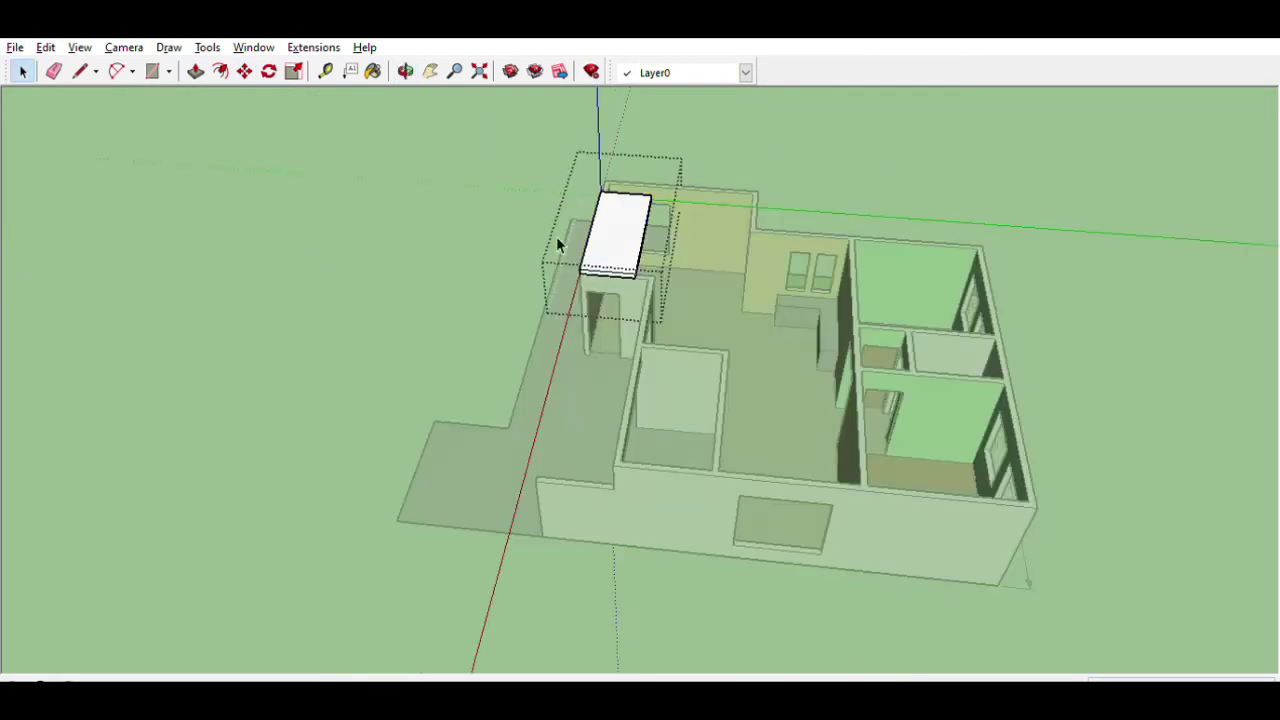
{"action": "middle_click_drag", "start_coordinate": [627, 224], "coordinate": [277, 324]}
{"action": "key", "text": "p"}
{"action": "scroll", "coordinate": [789, 211], "scroll_direction": "up", "scroll_amount": 1}
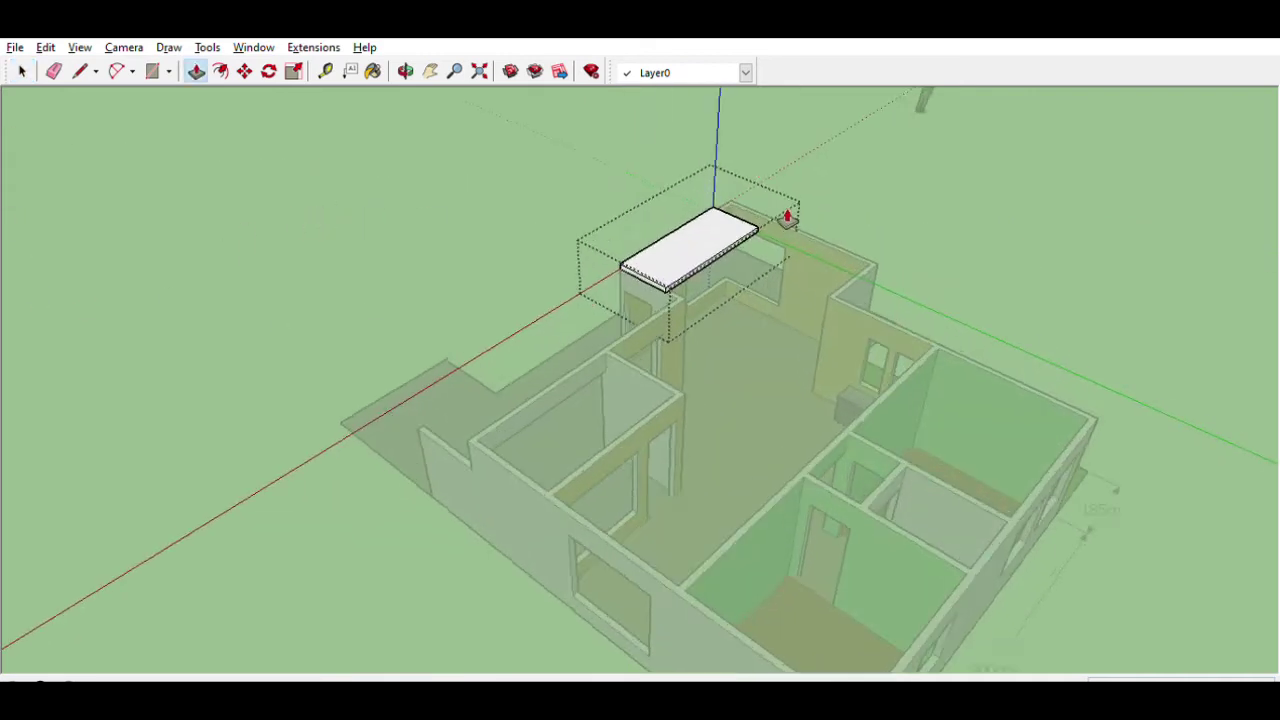
{"action": "scroll", "coordinate": [760, 240], "scroll_direction": "up", "scroll_amount": 3}
{"action": "scroll", "coordinate": [725, 250], "scroll_direction": "up", "scroll_amount": 2}
{"action": "scroll", "coordinate": [744, 277], "scroll_direction": "down", "scroll_amount": 4}
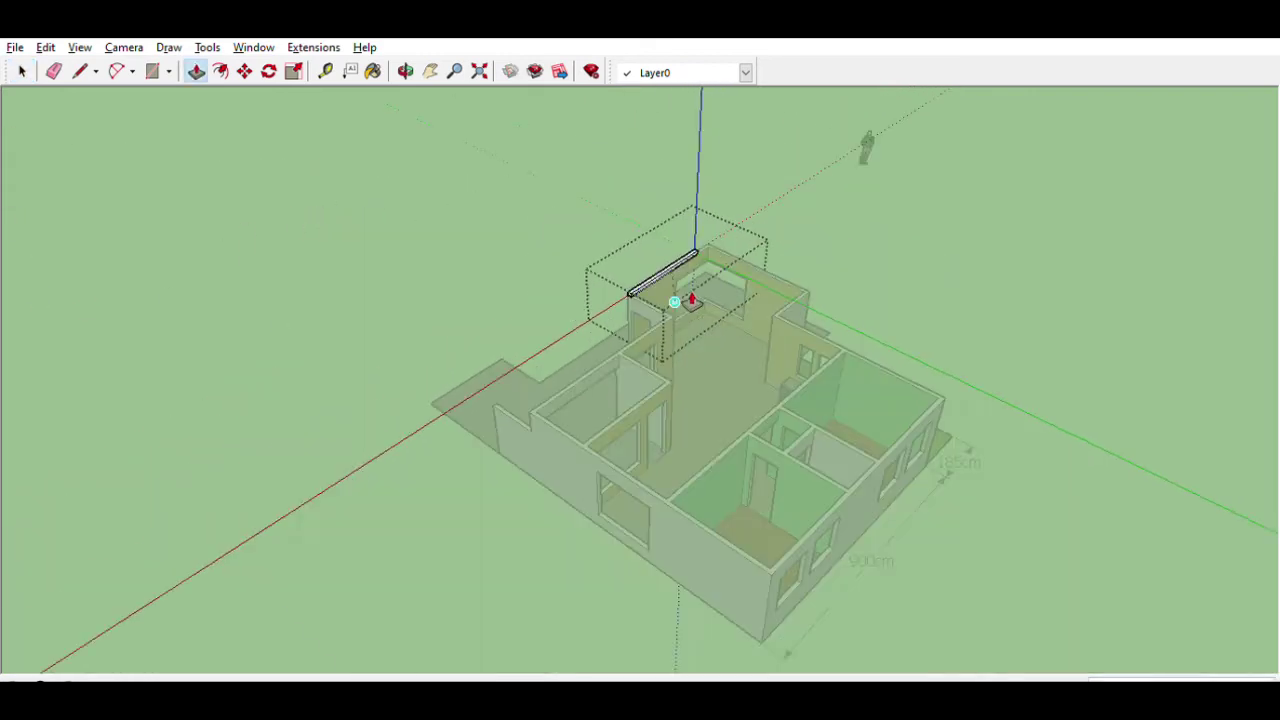
{"action": "scroll", "coordinate": [689, 297], "scroll_direction": "down", "scroll_amount": 2}
{"action": "middle_click_drag", "start_coordinate": [779, 437], "coordinate": [689, 277]}
{"action": "scroll", "coordinate": [689, 277], "scroll_direction": "up", "scroll_amount": 3}
Step: Start pulling the slab's first edge face outward past the walls
{"action": "left_click", "coordinate": [80, 71]}
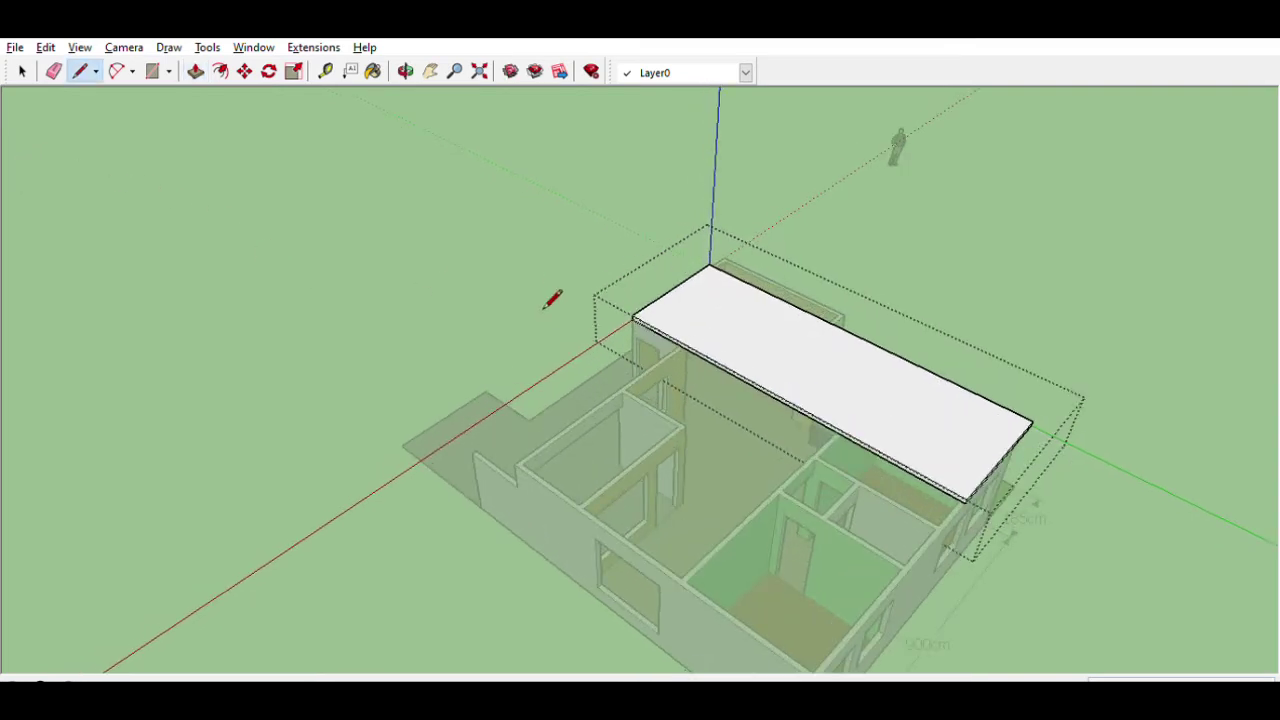
{"action": "scroll", "coordinate": [729, 366], "scroll_direction": "up", "scroll_amount": 3}
{"action": "middle_click_drag", "start_coordinate": [729, 366], "coordinate": [837, 366]}
{"action": "scroll", "coordinate": [666, 289], "scroll_direction": "up", "scroll_amount": 2}
{"action": "scroll", "coordinate": [636, 283], "scroll_direction": "up", "scroll_amount": 2}
{"action": "left_click", "coordinate": [625, 277]}
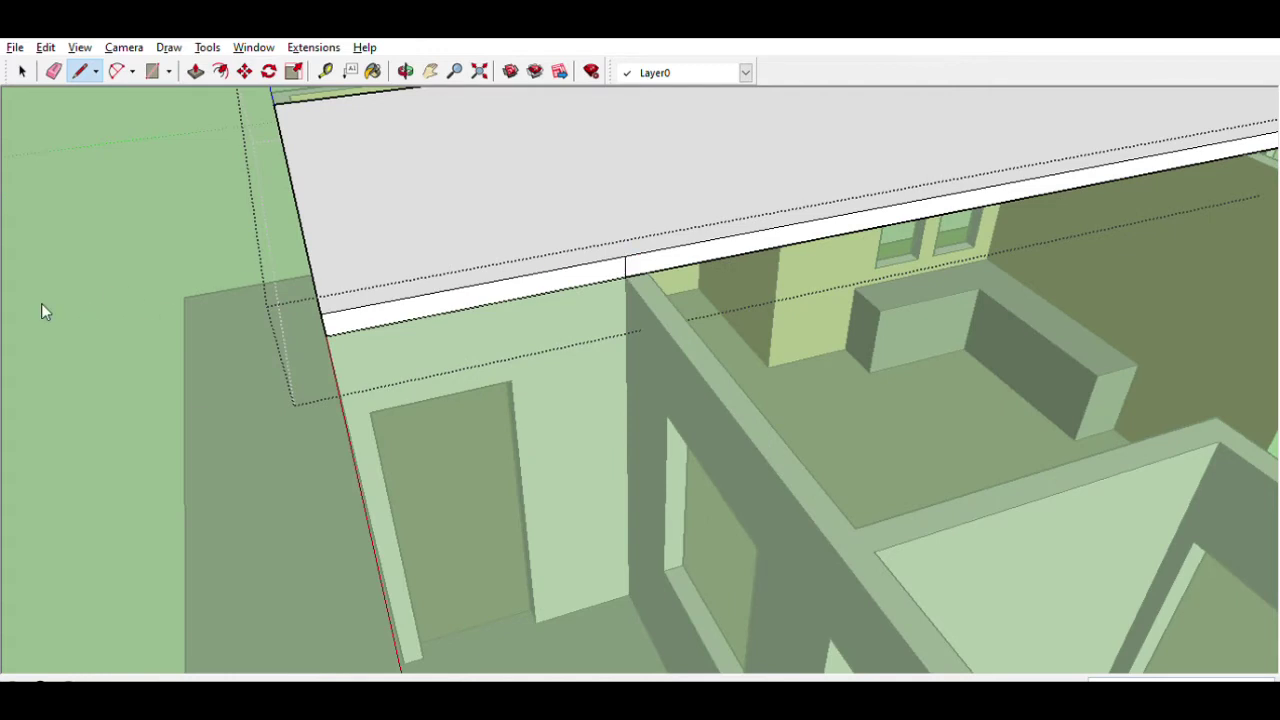
{"action": "key", "text": "p"}
{"action": "left_click", "coordinate": [660, 263]}
{"action": "scroll", "coordinate": [738, 352], "scroll_direction": "down", "scroll_amount": 1}
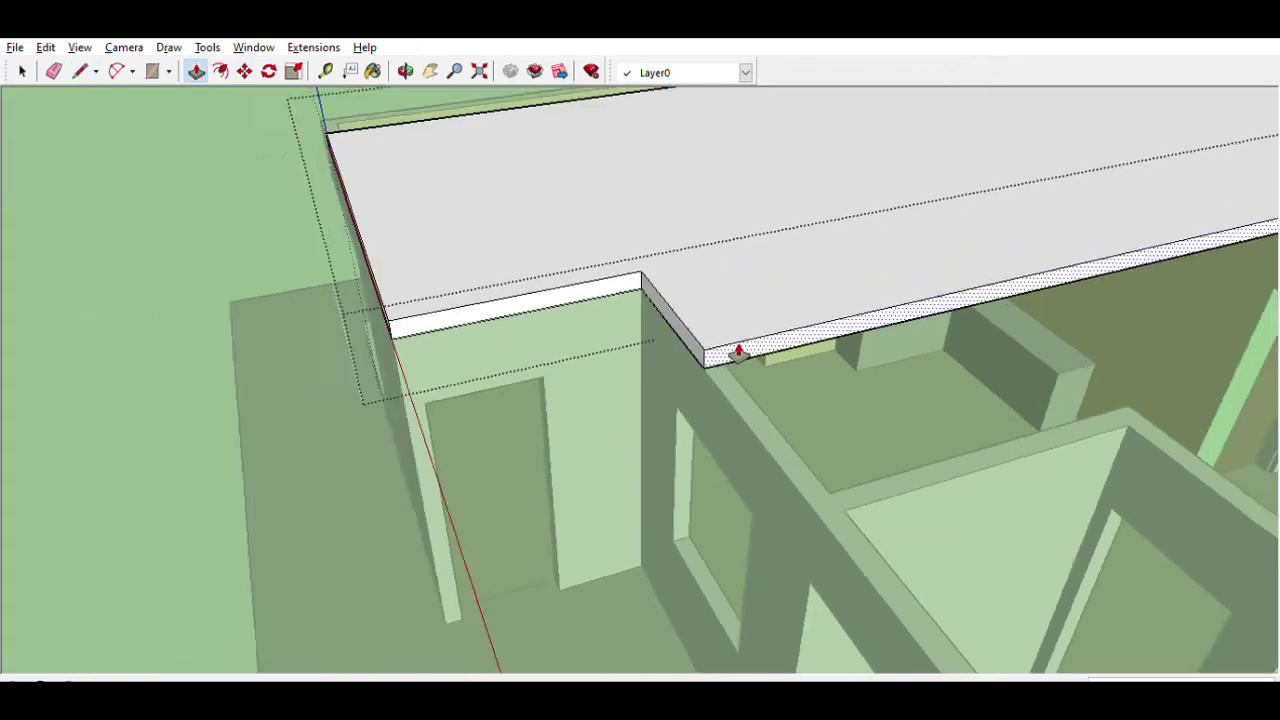
{"action": "scroll", "coordinate": [738, 352], "scroll_direction": "down", "scroll_amount": 4}
{"action": "mouse_move", "coordinate": [855, 482]}
{"action": "middle_mouse_down"}
{"action": "mouse_move", "coordinate": [526, 249]}
{"action": "mouse_move", "coordinate": [327, 357]}
{"action": "middle_mouse_up"}
Step: Extend the roof edge over the right wall and push the left edge slightly outward
{"action": "key", "text": "l"}
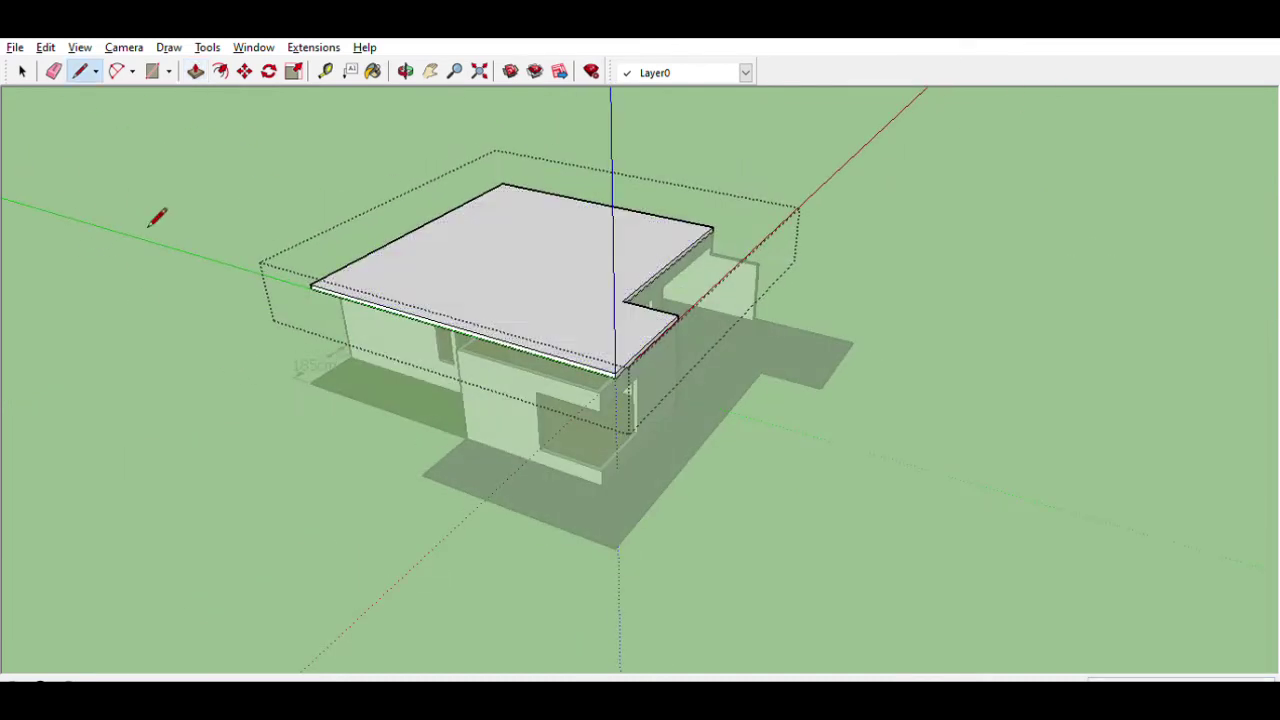
{"action": "middle_click_drag", "start_coordinate": [157, 214], "coordinate": [594, 297]}
{"action": "scroll", "coordinate": [690, 318], "scroll_direction": "up", "scroll_amount": 3}
{"action": "scroll", "coordinate": [681, 320], "scroll_direction": "up", "scroll_amount": 3}
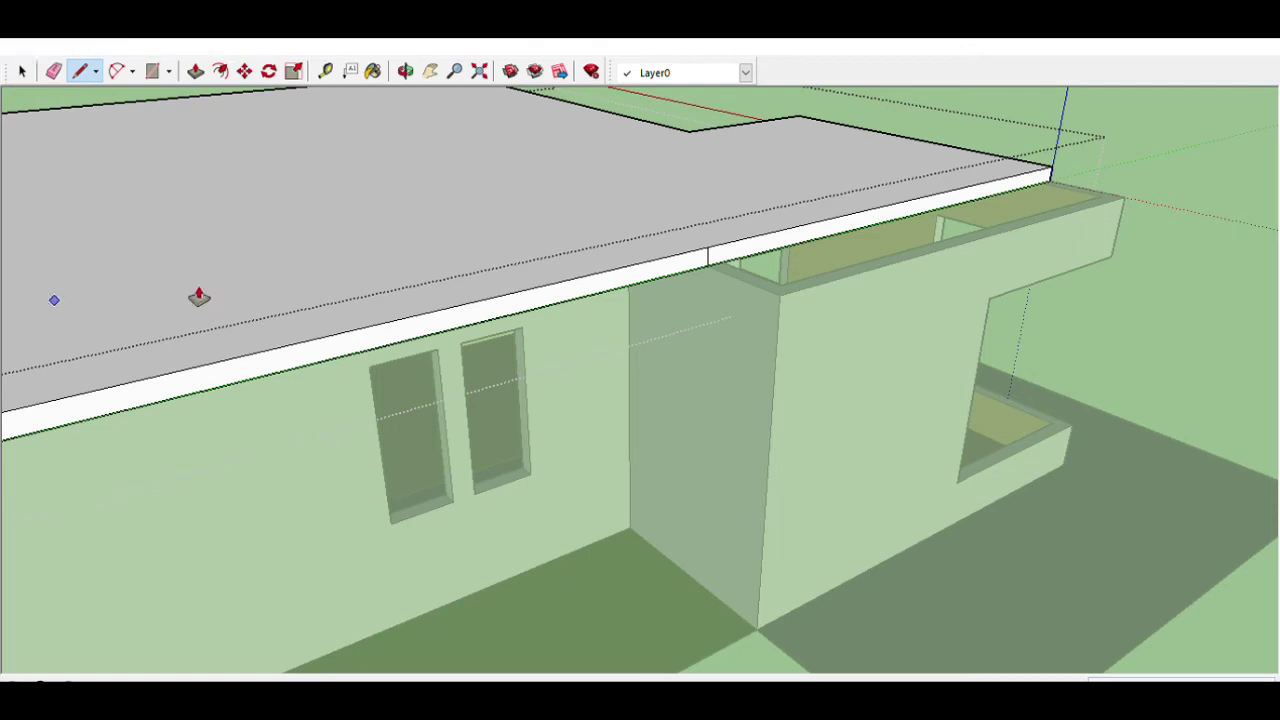
{"action": "key", "text": "p"}
{"action": "left_click", "coordinate": [729, 251]}
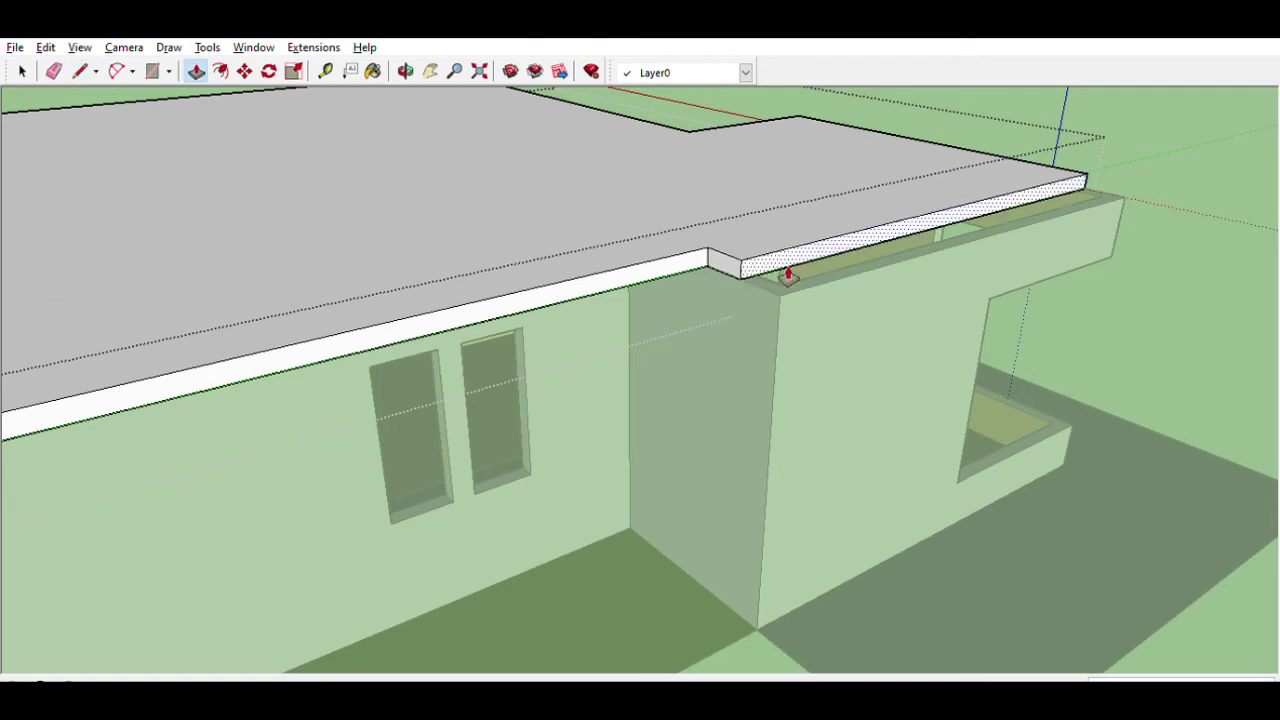
{"action": "left_click", "coordinate": [803, 338]}
{"action": "left_click", "coordinate": [634, 271]}
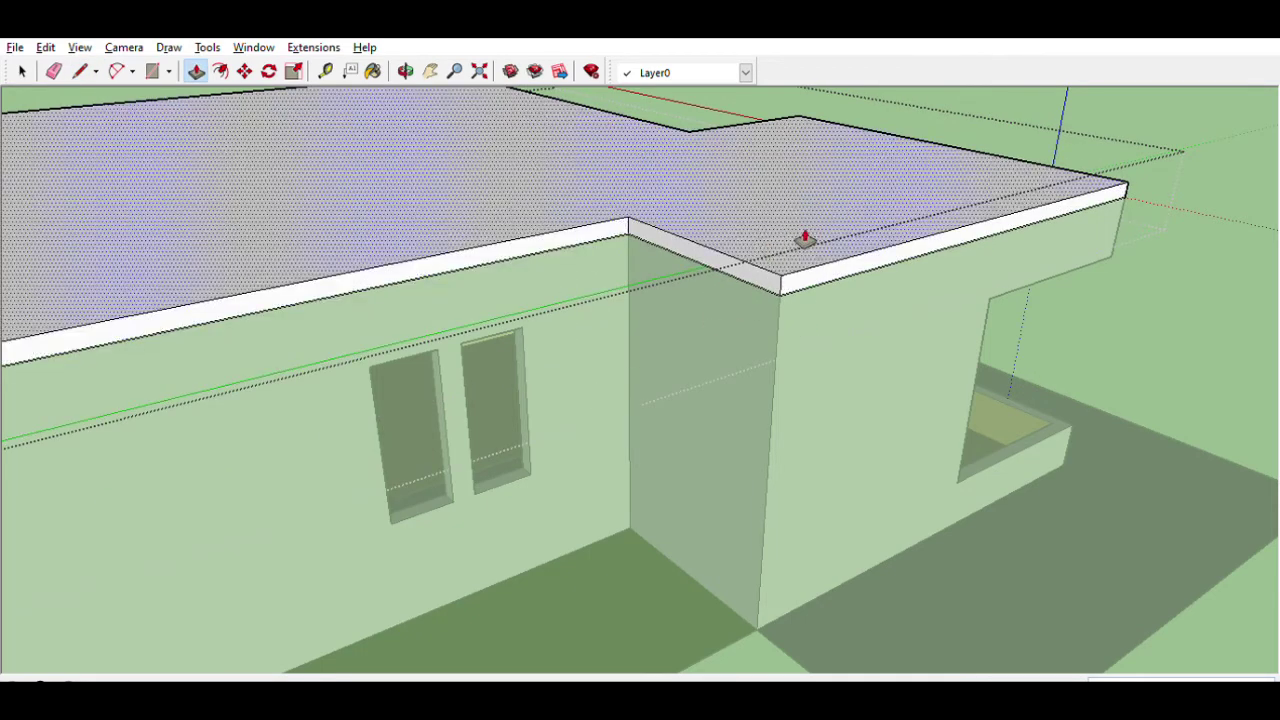
{"action": "scroll", "coordinate": [805, 238], "scroll_direction": "down", "scroll_amount": 5}
{"action": "mouse_move", "coordinate": [786, 323]}
{"action": "middle_mouse_down"}
{"action": "mouse_move", "coordinate": [80, 203]}
{"action": "mouse_move", "coordinate": [400, 291]}
{"action": "mouse_move", "coordinate": [570, 283]}
{"action": "mouse_move", "coordinate": [431, 380]}
{"action": "middle_mouse_up"}
{"action": "scroll", "coordinate": [449, 294], "scroll_direction": "up", "scroll_amount": 3}
{"action": "left_click_drag", "start_coordinate": [410, 318], "coordinate": [503, 305]}
Step: Repeat the same outward offset on the front, left and far roof edges
{"action": "mouse_move", "coordinate": [757, 297]}
{"action": "middle_mouse_down"}
{"action": "mouse_move", "coordinate": [728, 289]}
{"action": "mouse_move", "coordinate": [711, 400]}
{"action": "middle_mouse_up"}
{"action": "mouse_move", "coordinate": [730, 346]}
{"action": "middle_mouse_down"}
{"action": "mouse_move", "coordinate": [923, 343]}
{"action": "mouse_move", "coordinate": [929, 249]}
{"action": "middle_mouse_up"}
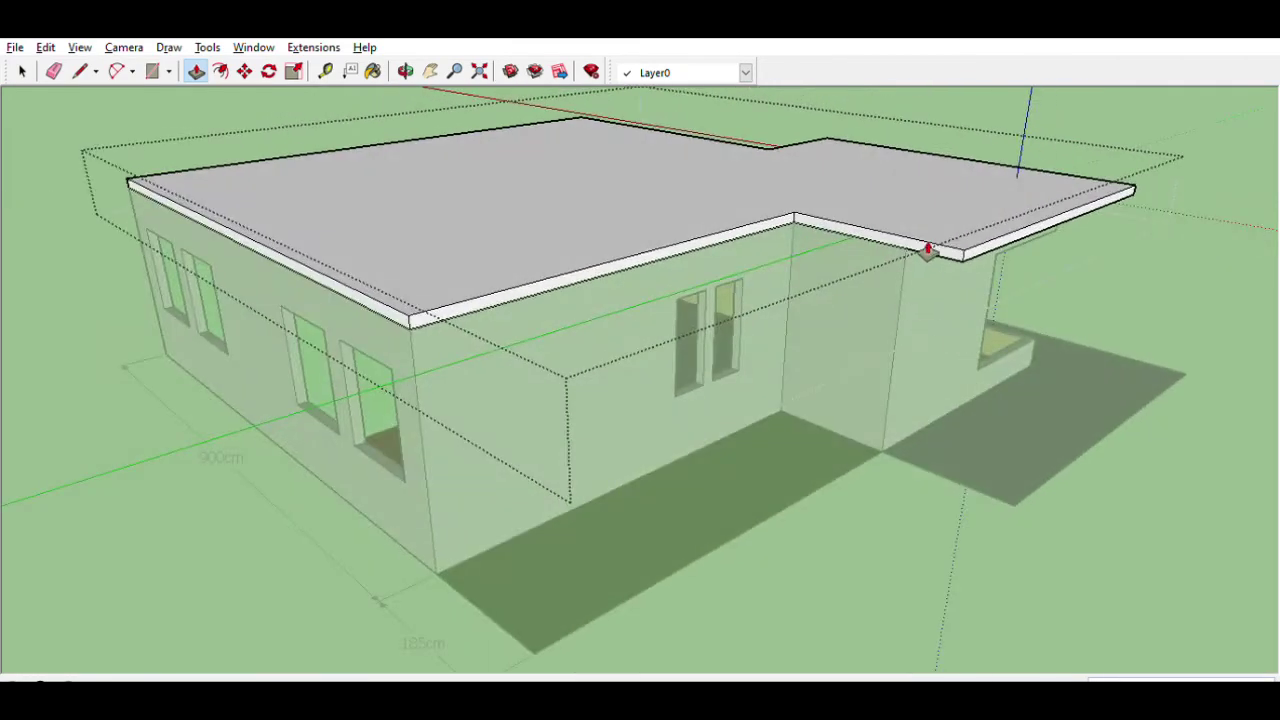
{"action": "double_click", "coordinate": [641, 258]}
{"action": "double_click", "coordinate": [396, 305]}
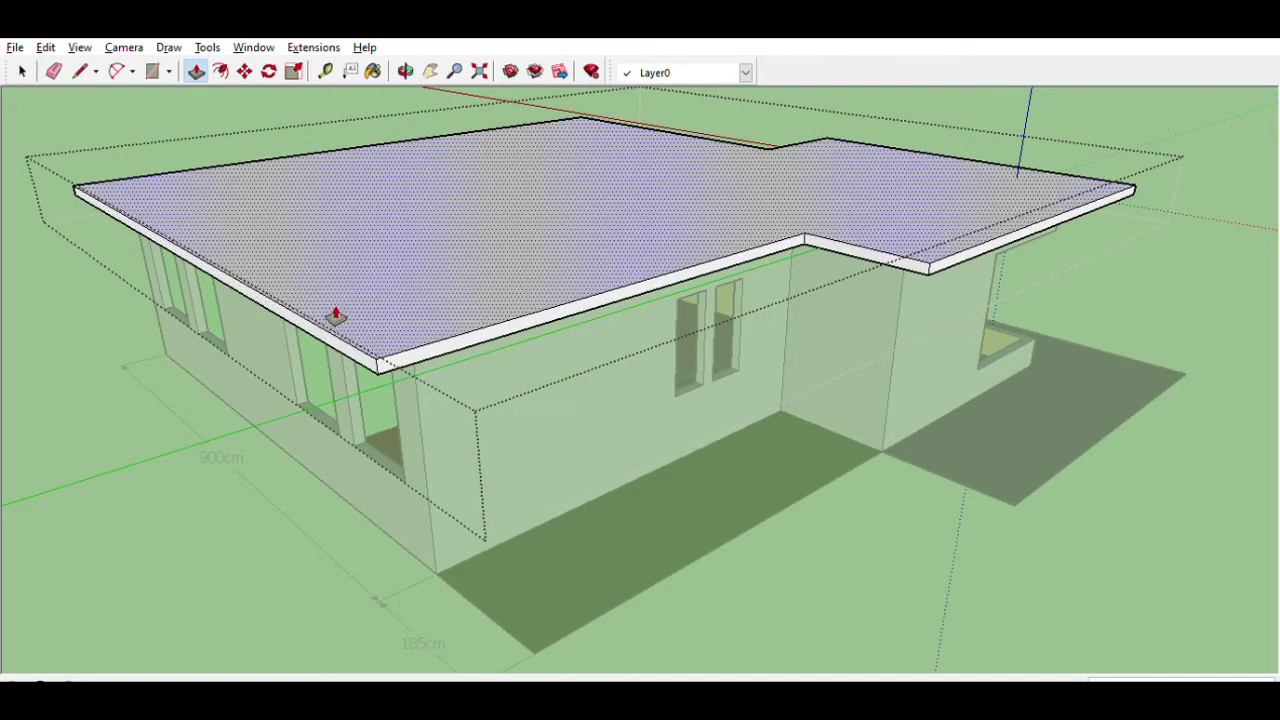
{"action": "middle_click_drag", "start_coordinate": [337, 309], "coordinate": [1100, 314]}
{"action": "scroll", "coordinate": [1100, 314], "scroll_direction": "up", "scroll_amount": 3}
{"action": "double_click", "coordinate": [641, 413]}
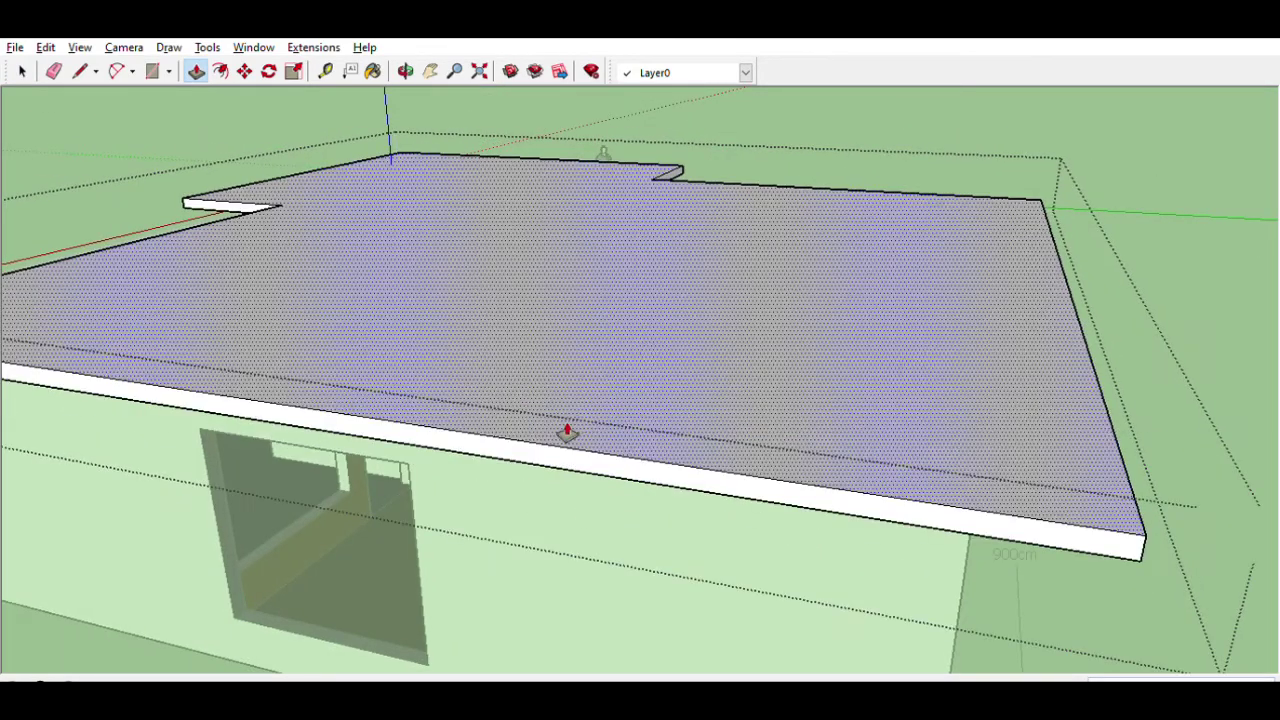
Step: Begin a line at a roof corner for the roof profile
{"action": "middle_click_drag", "start_coordinate": [577, 429], "coordinate": [434, 457]}
{"action": "scroll", "coordinate": [434, 457], "scroll_direction": "down", "scroll_amount": 3}
{"action": "key", "text": "l"}
{"action": "left_click", "coordinate": [403, 398]}
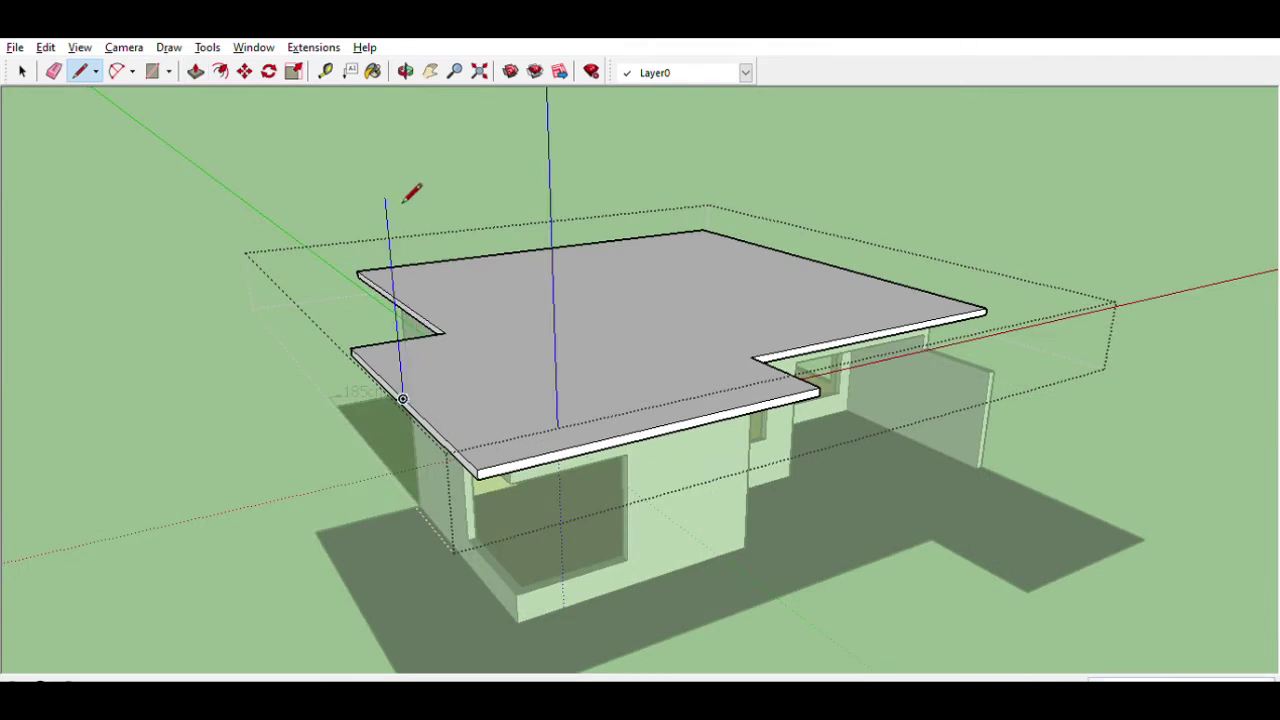
Step: Draw a triangular profile at the roof corner and sweep it along the roof top face with Follow Me
{"action": "left_click", "coordinate": [393, 280]}
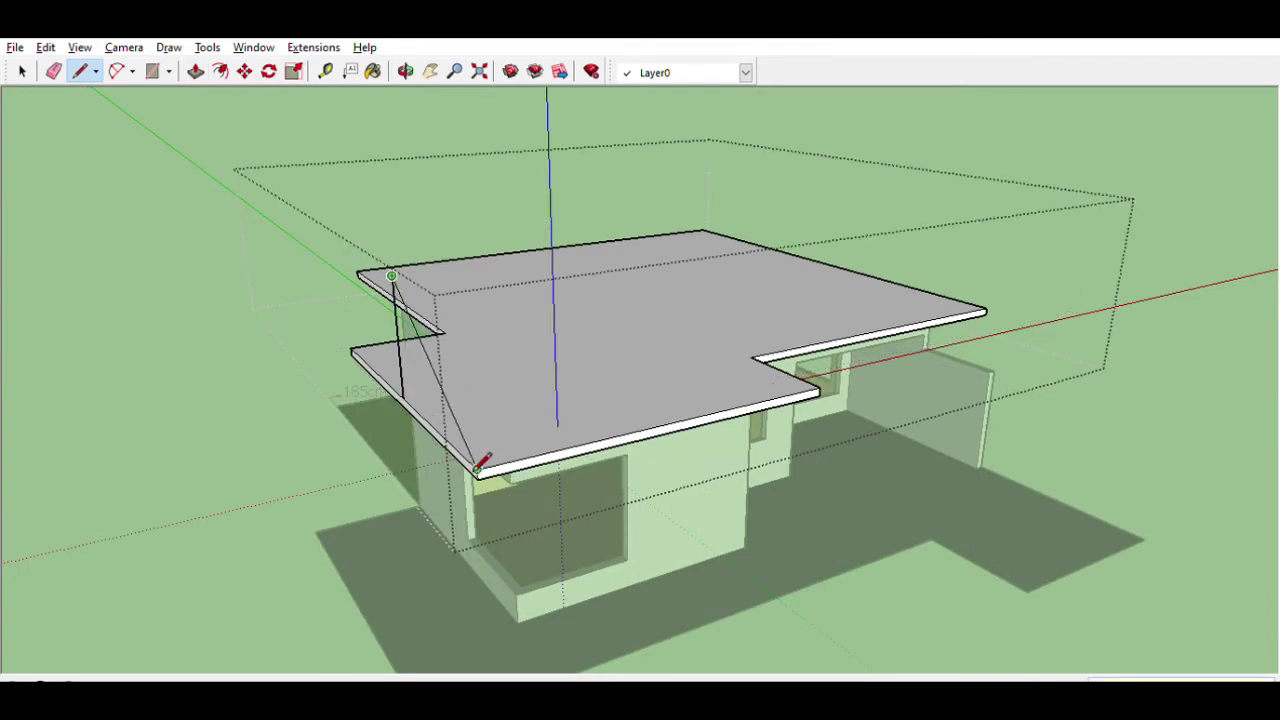
{"action": "left_click", "coordinate": [466, 460]}
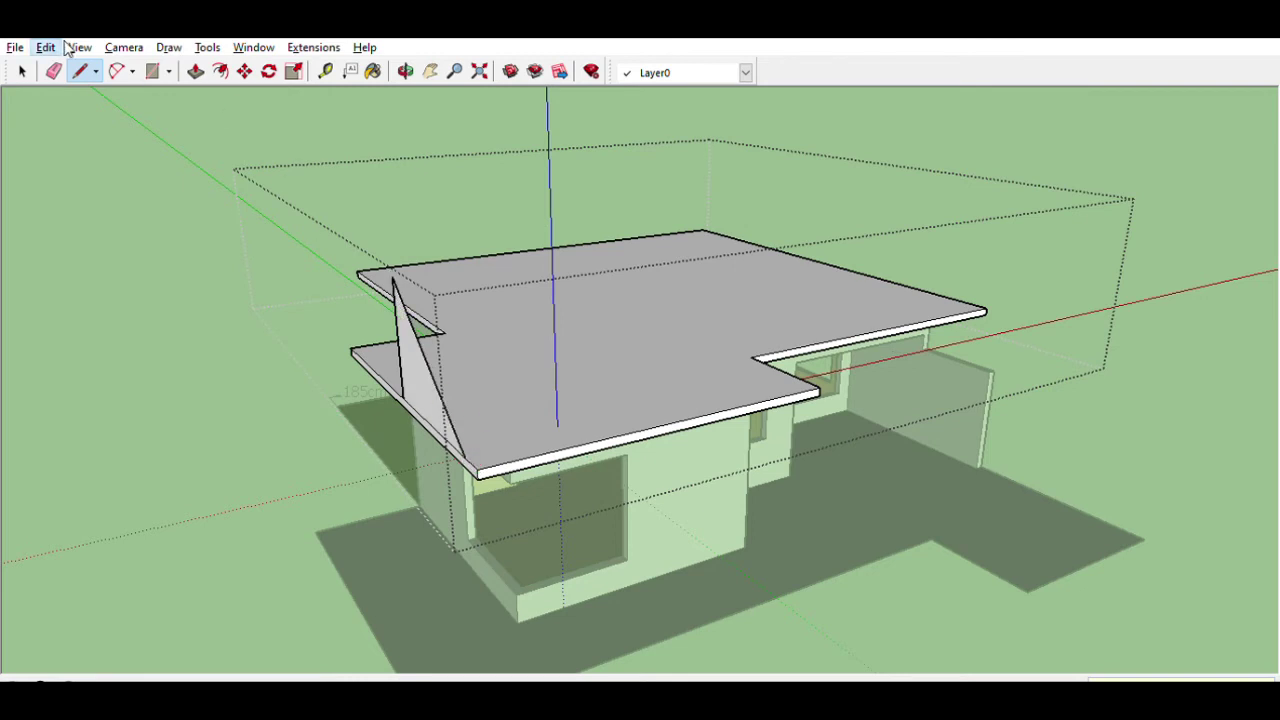
{"action": "key", "text": "ctrl+z"}
{"action": "left_click", "coordinate": [393, 280]}
{"action": "left_click", "coordinate": [477, 468]}
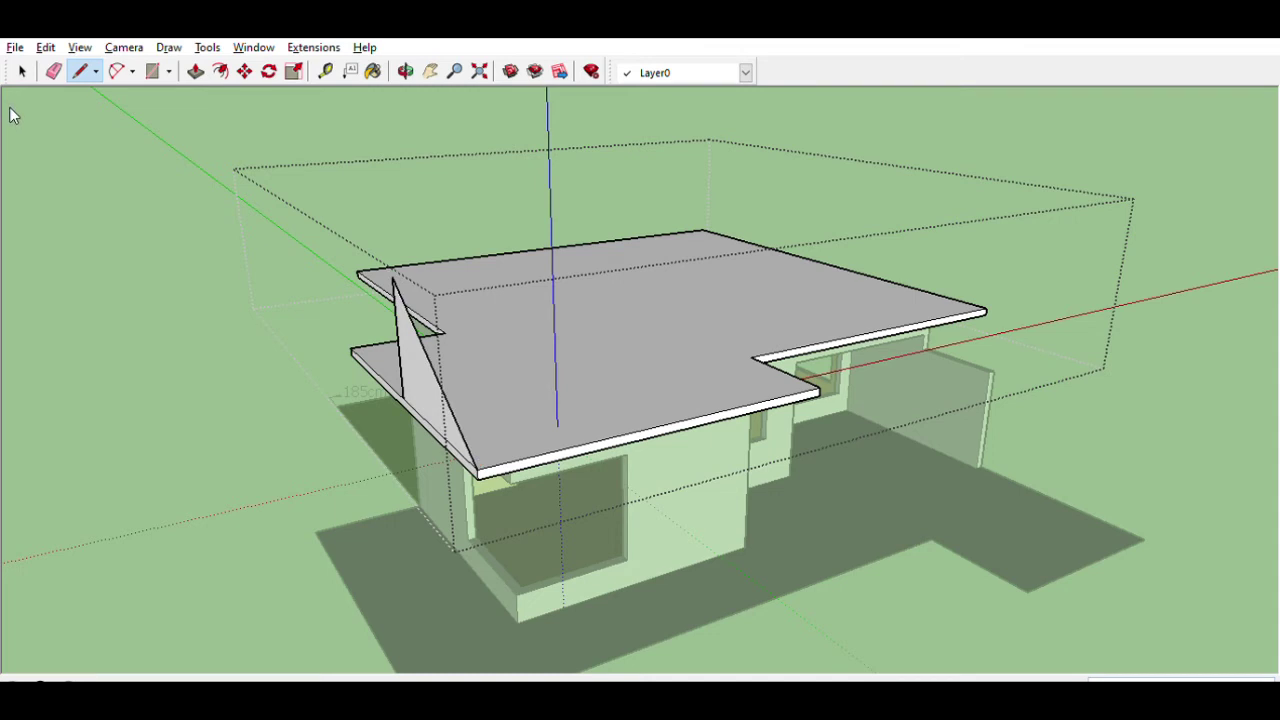
{"action": "key", "text": "space"}
{"action": "left_click", "coordinate": [483, 378]}
{"action": "left_click", "coordinate": [427, 382]}
{"action": "left_click", "coordinate": [436, 382]}
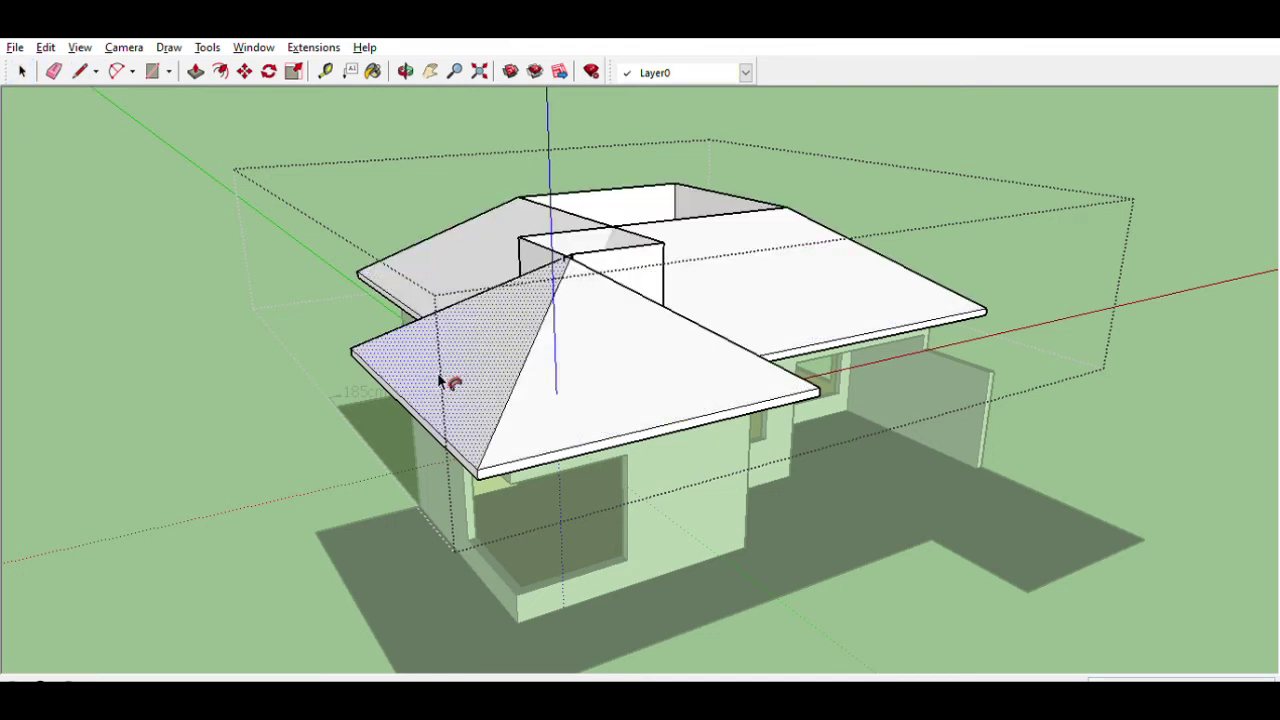
Step: Inspect the new hip roof's sloped faces, gable side and hip edges from several angles
{"action": "scroll", "coordinate": [437, 377], "scroll_direction": "down", "scroll_amount": 3}
{"action": "mouse_move", "coordinate": [437, 377]}
{"action": "middle_mouse_down"}
{"action": "mouse_move", "coordinate": [200, 163]}
{"action": "mouse_move", "coordinate": [45, 187]}
{"action": "mouse_move", "coordinate": [600, 234]}
{"action": "middle_mouse_up"}
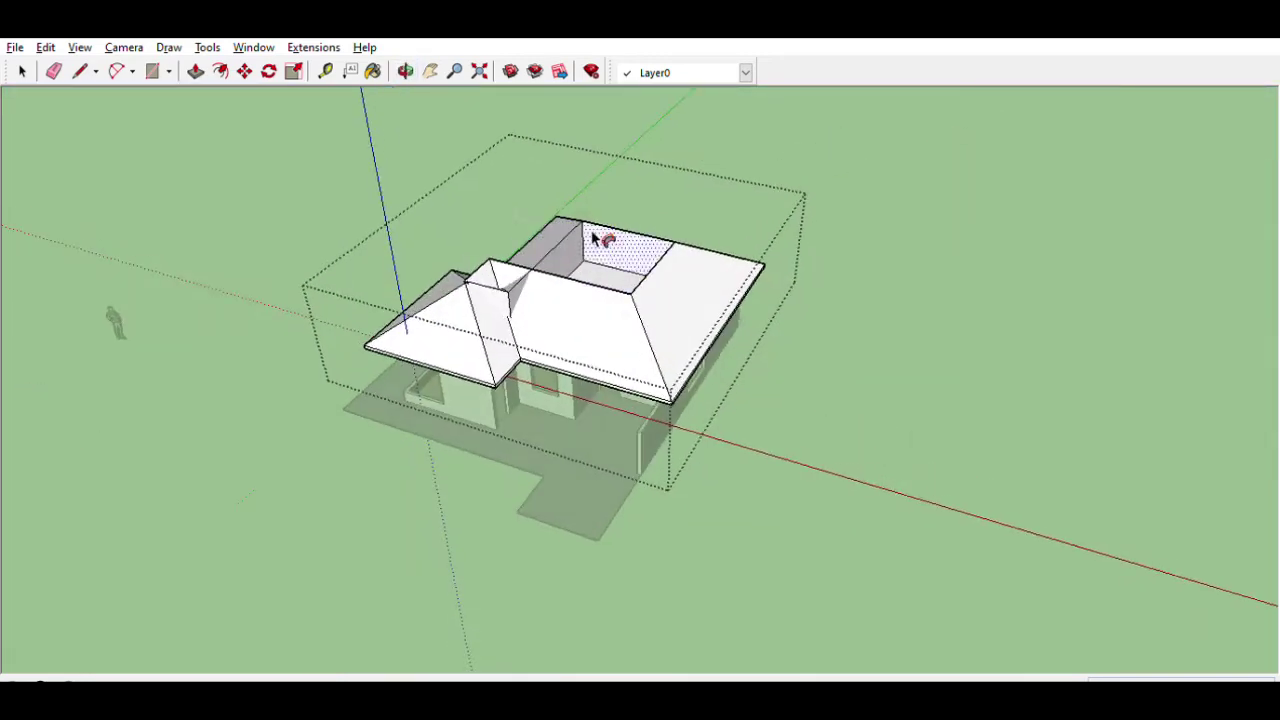
{"action": "scroll", "coordinate": [477, 323], "scroll_direction": "up", "scroll_amount": 2}
{"action": "scroll", "coordinate": [404, 256], "scroll_direction": "up", "scroll_amount": 1}
{"action": "left_click", "coordinate": [22, 71]}
{"action": "left_click", "coordinate": [575, 372]}
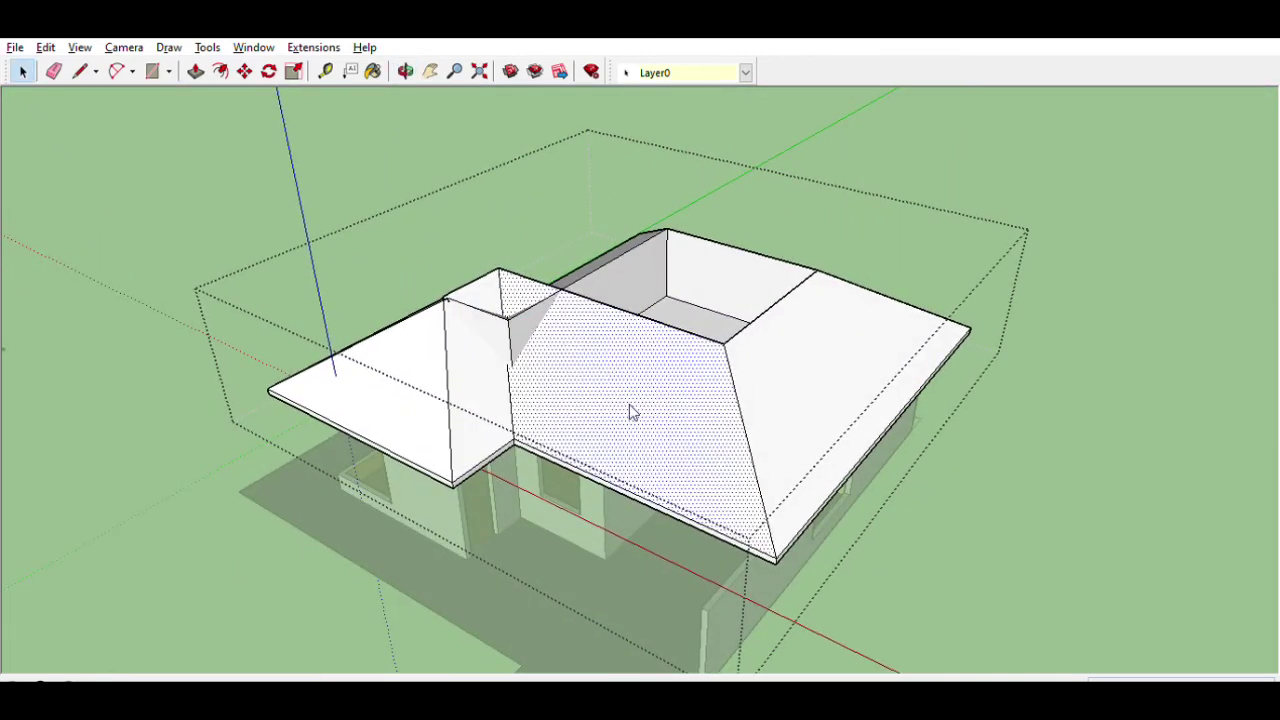
{"action": "left_click", "coordinate": [479, 376]}
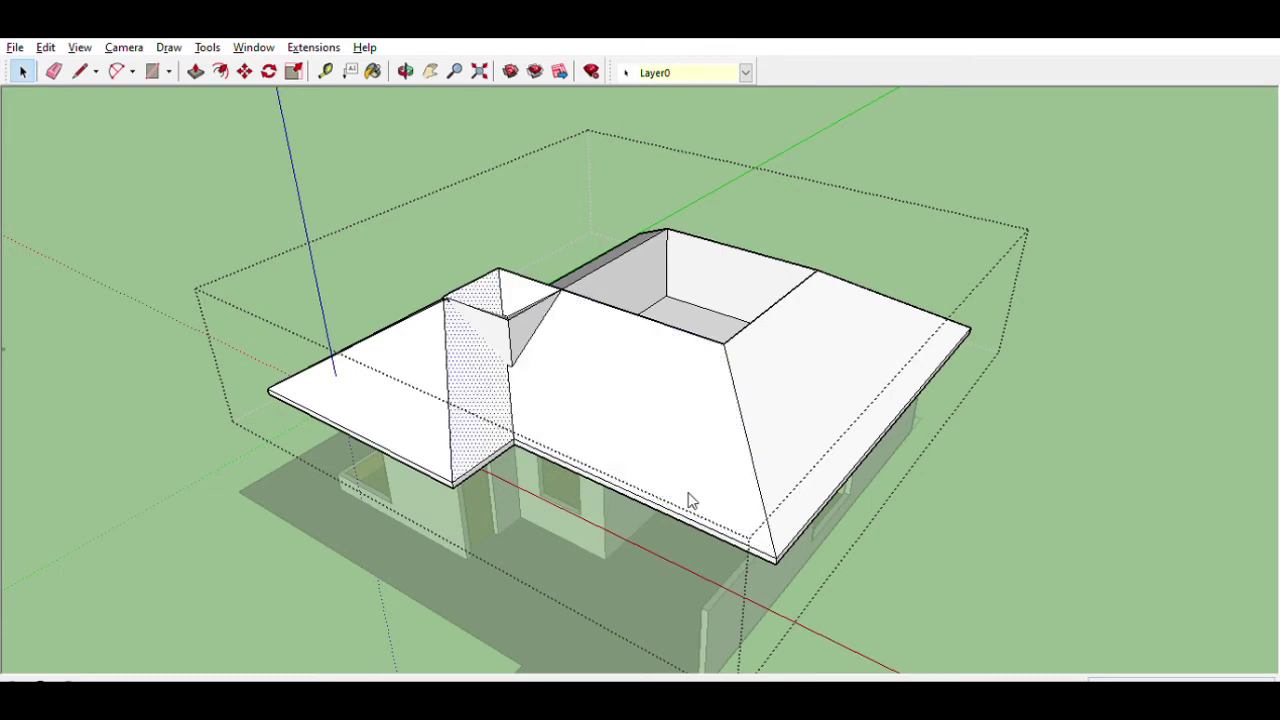
{"action": "middle_click_drag", "start_coordinate": [688, 500], "coordinate": [801, 453]}
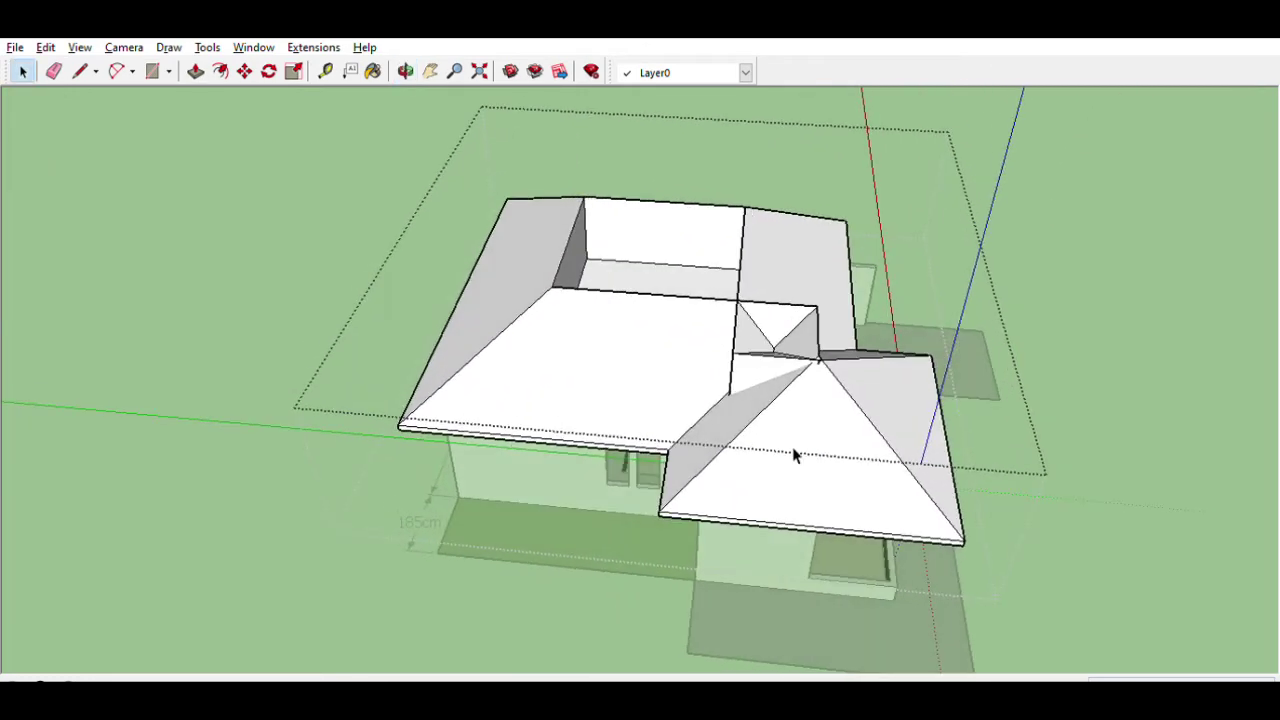
{"action": "left_click", "coordinate": [757, 416]}
{"action": "left_click", "coordinate": [744, 393]}
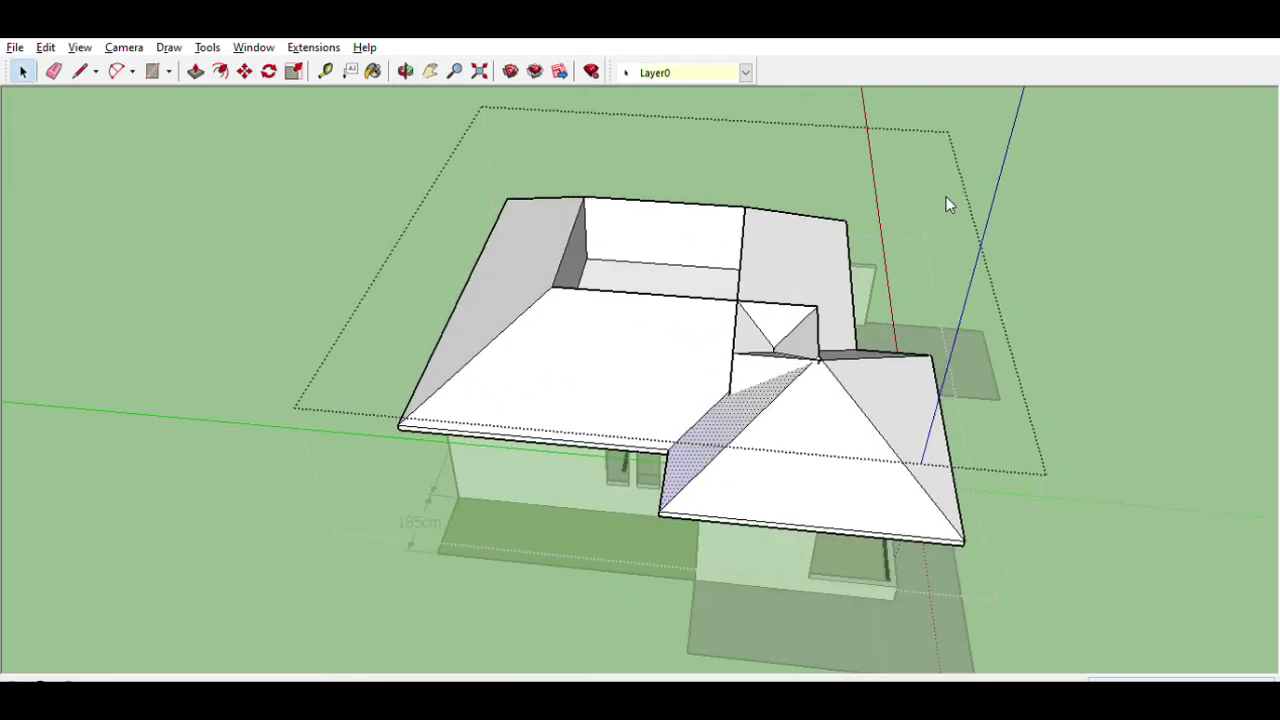
{"action": "left_click", "coordinate": [823, 452]}
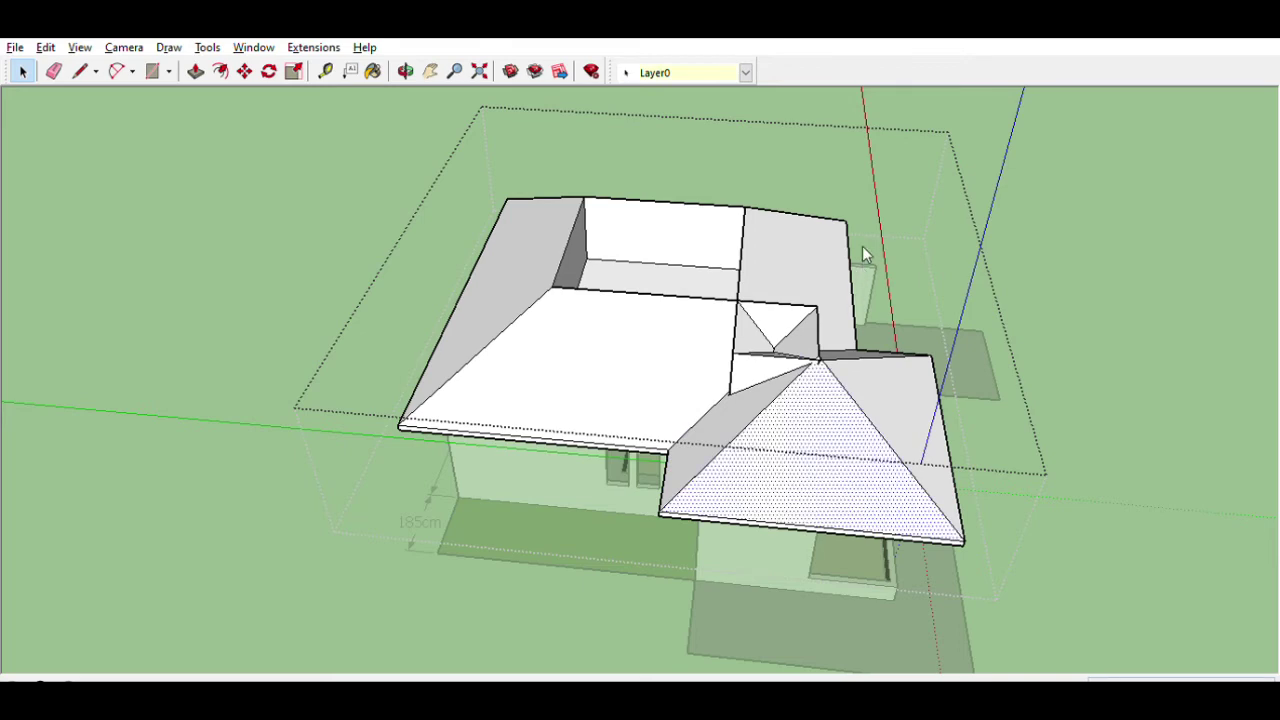
{"action": "left_click", "coordinate": [1028, 253]}
{"action": "mouse_move", "coordinate": [600, 403]}
{"action": "middle_mouse_down"}
{"action": "mouse_move", "coordinate": [823, 420]}
{"action": "mouse_move", "coordinate": [748, 350]}
{"action": "middle_mouse_up"}
Step: Erase stray edges near the inner box, undoing an erase that removed roof faces
{"action": "left_click", "coordinate": [745, 350]}
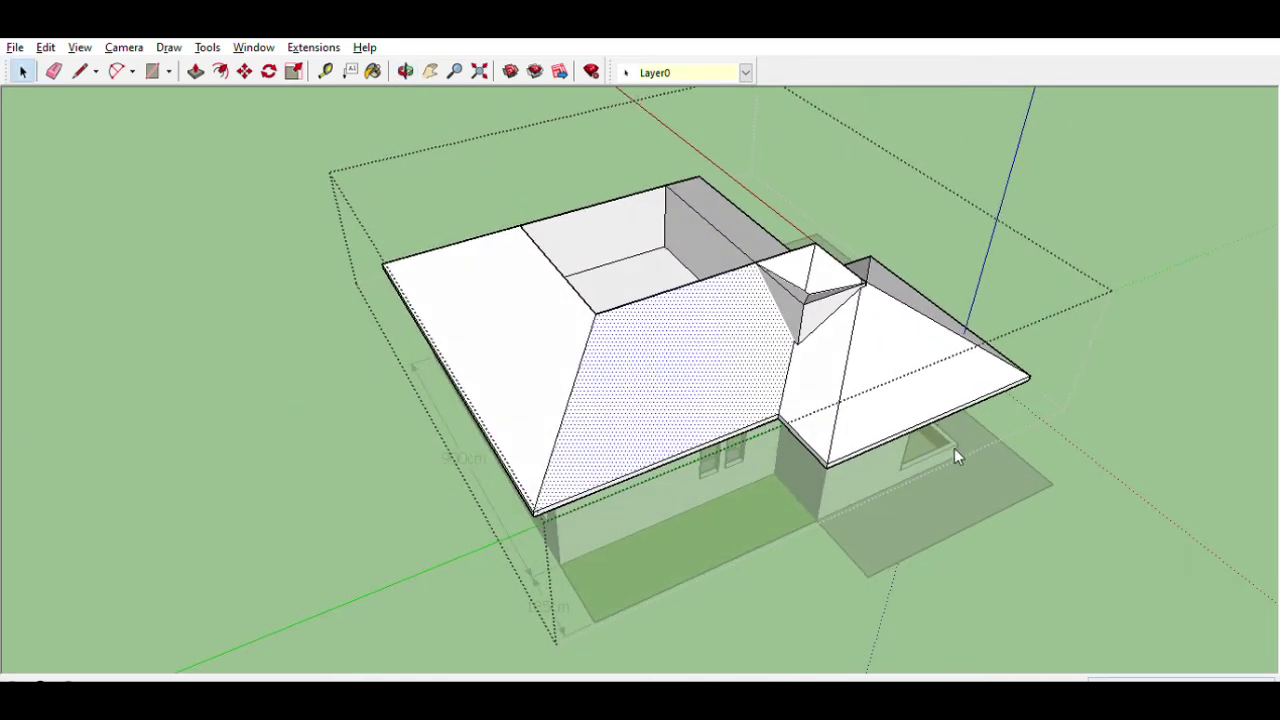
{"action": "mouse_move", "coordinate": [628, 363]}
{"action": "middle_mouse_down"}
{"action": "mouse_move", "coordinate": [860, 514]}
{"action": "mouse_move", "coordinate": [357, 289]}
{"action": "mouse_move", "coordinate": [15, 283]}
{"action": "mouse_move", "coordinate": [10, 297]}
{"action": "middle_mouse_up"}
{"action": "key", "text": "e"}
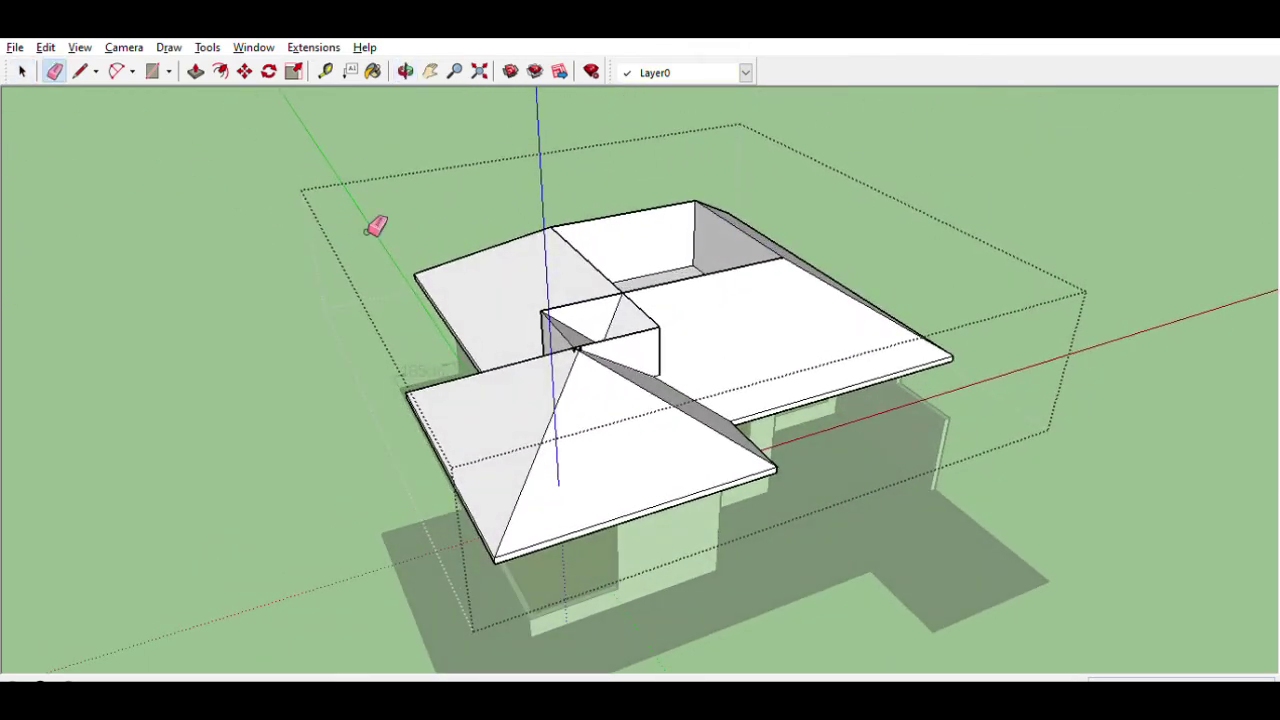
{"action": "scroll", "coordinate": [800, 355], "scroll_direction": "up", "scroll_amount": 2}
{"action": "left_click", "coordinate": [634, 323]}
{"action": "mouse_move", "coordinate": [636, 322]}
{"action": "middle_mouse_down"}
{"action": "mouse_move", "coordinate": [589, 446]}
{"action": "mouse_move", "coordinate": [519, 418]}
{"action": "middle_mouse_up"}
{"action": "mouse_move", "coordinate": [490, 371]}
{"action": "left_mouse_down"}
{"action": "mouse_move", "coordinate": [474, 394]}
{"action": "mouse_move", "coordinate": [502, 382]}
{"action": "left_mouse_up"}
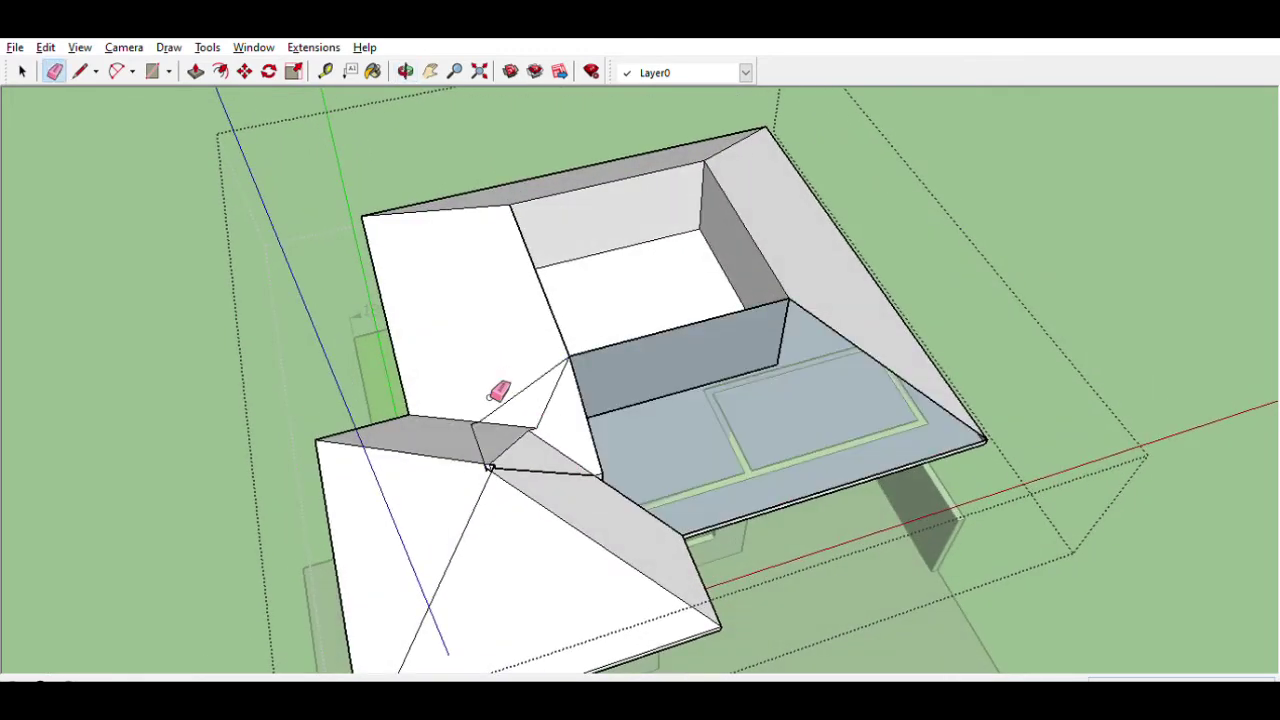
{"action": "middle_click_drag", "start_coordinate": [502, 382], "coordinate": [470, 330]}
{"action": "key", "text": "ctrl+z"}
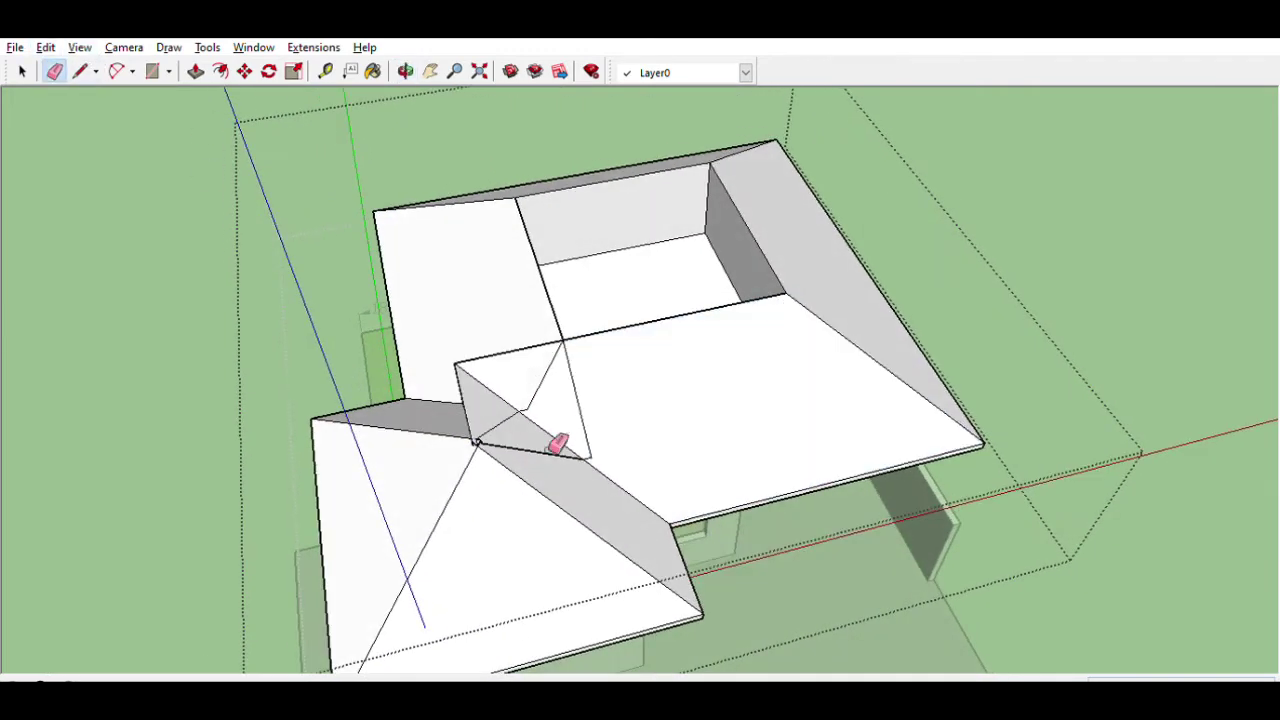
Step: Erase an extra hip edge in the roof valley
{"action": "middle_click_drag", "start_coordinate": [560, 443], "coordinate": [777, 334]}
{"action": "scroll", "coordinate": [680, 337], "scroll_direction": "up", "scroll_amount": 2}
{"action": "mouse_move", "coordinate": [680, 337]}
{"action": "middle_mouse_down"}
{"action": "mouse_move", "coordinate": [495, 378]}
{"action": "mouse_move", "coordinate": [628, 420]}
{"action": "middle_mouse_up"}
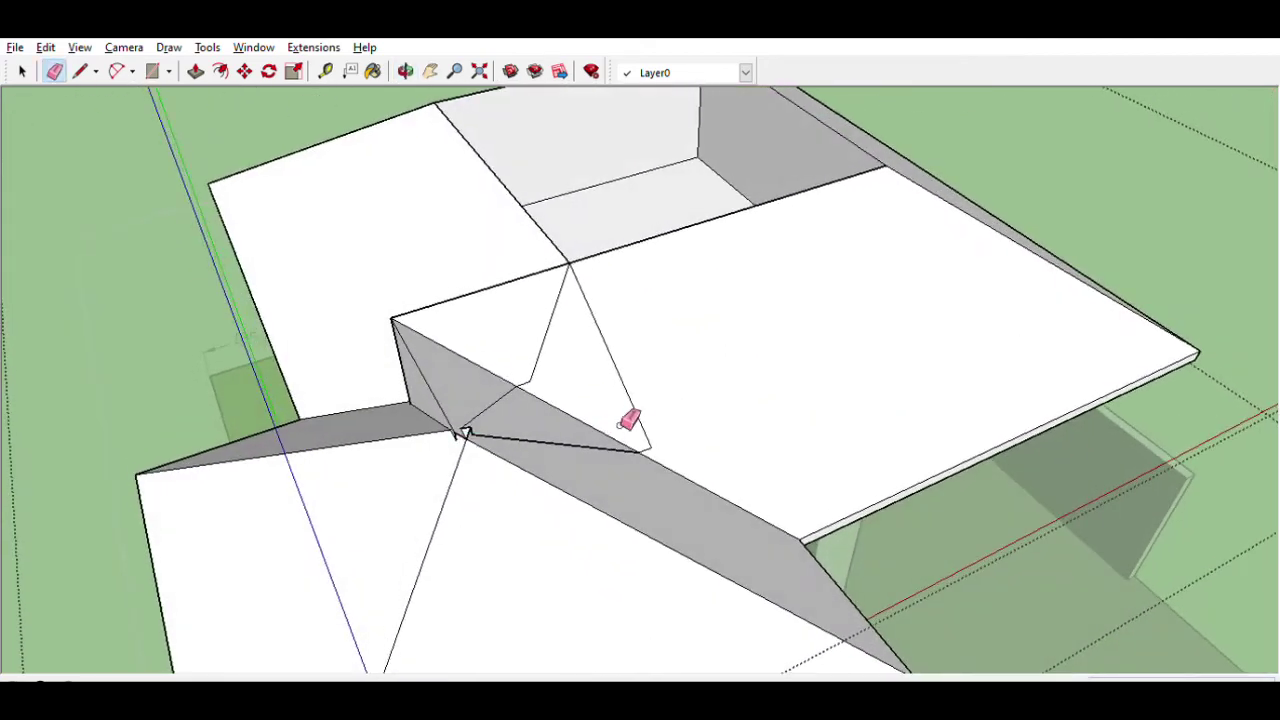
{"action": "middle_click_drag", "start_coordinate": [565, 383], "coordinate": [477, 300]}
{"action": "left_click_drag", "start_coordinate": [425, 222], "coordinate": [383, 293]}
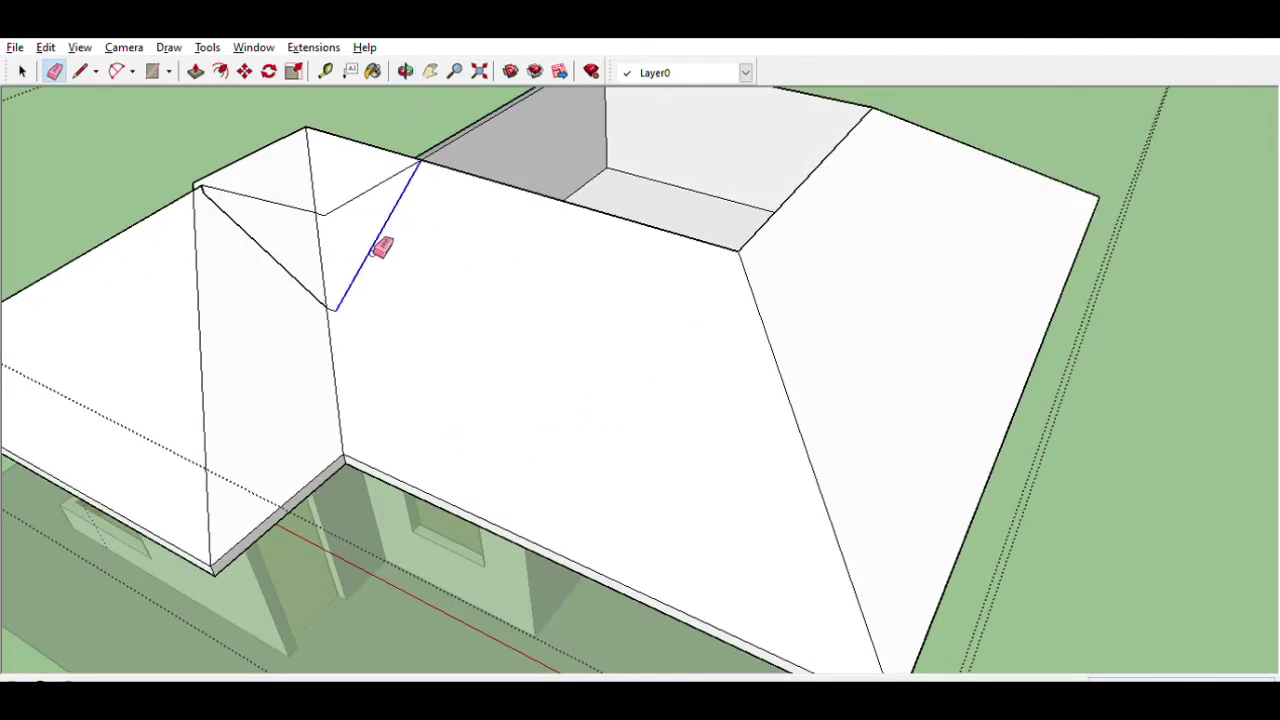
{"action": "scroll", "coordinate": [380, 295], "scroll_direction": "up", "scroll_amount": 2}
{"action": "scroll", "coordinate": [386, 320], "scroll_direction": "down", "scroll_amount": 6}
Step: Erase the extra valley edge from the opposite side, then undo it to restore roof faces
{"action": "mouse_move", "coordinate": [386, 323]}
{"action": "middle_mouse_down"}
{"action": "mouse_move", "coordinate": [646, 303]}
{"action": "mouse_move", "coordinate": [560, 260]}
{"action": "middle_mouse_up"}
{"action": "mouse_move", "coordinate": [300, 160]}
{"action": "middle_mouse_down"}
{"action": "mouse_move", "coordinate": [486, 243]}
{"action": "mouse_move", "coordinate": [614, 420]}
{"action": "mouse_move", "coordinate": [771, 414]}
{"action": "mouse_move", "coordinate": [757, 437]}
{"action": "middle_mouse_up"}
{"action": "scroll", "coordinate": [626, 437], "scroll_direction": "up", "scroll_amount": 2}
{"action": "scroll", "coordinate": [652, 390], "scroll_direction": "up", "scroll_amount": 2}
{"action": "left_click", "coordinate": [787, 344]}
{"action": "mouse_move", "coordinate": [794, 337]}
{"action": "middle_mouse_down"}
{"action": "mouse_move", "coordinate": [523, 420]}
{"action": "mouse_move", "coordinate": [516, 350]}
{"action": "mouse_move", "coordinate": [538, 349]}
{"action": "middle_mouse_up"}
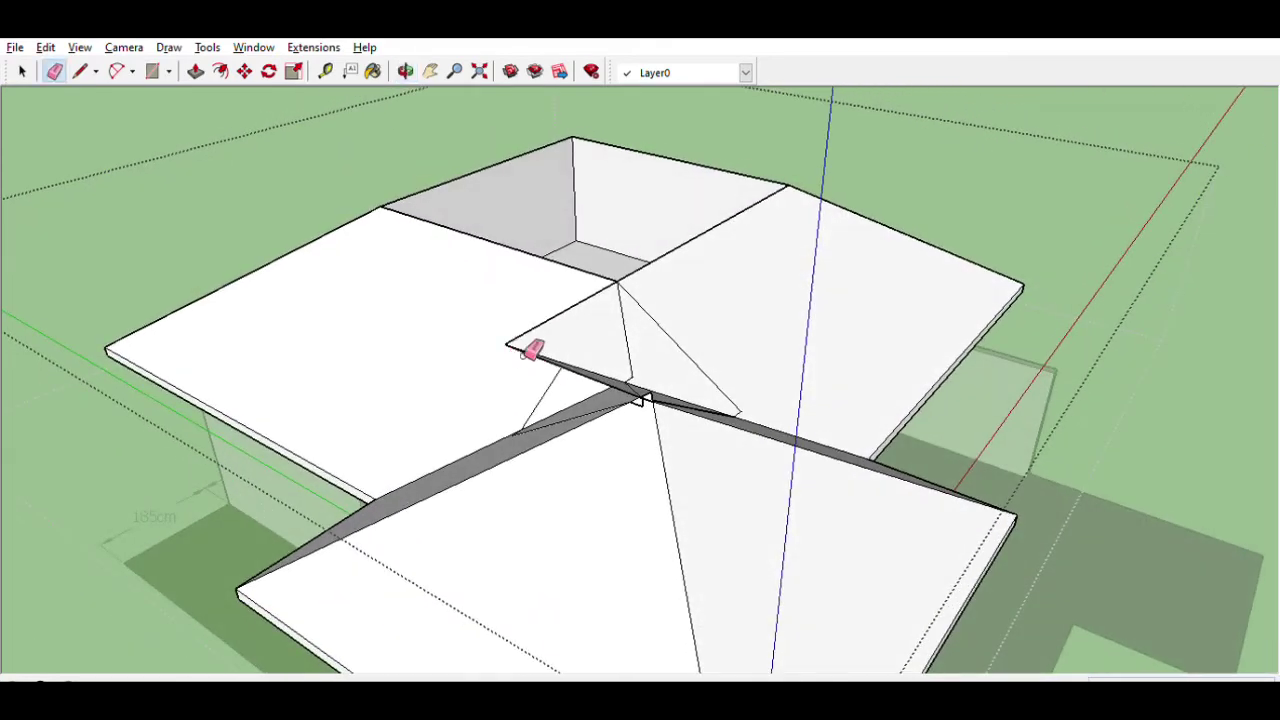
{"action": "left_click_drag", "start_coordinate": [518, 347], "coordinate": [521, 340]}
{"action": "mouse_move", "coordinate": [418, 299]}
{"action": "middle_mouse_down"}
{"action": "mouse_move", "coordinate": [361, 415]}
{"action": "mouse_move", "coordinate": [333, 385]}
{"action": "middle_mouse_up"}
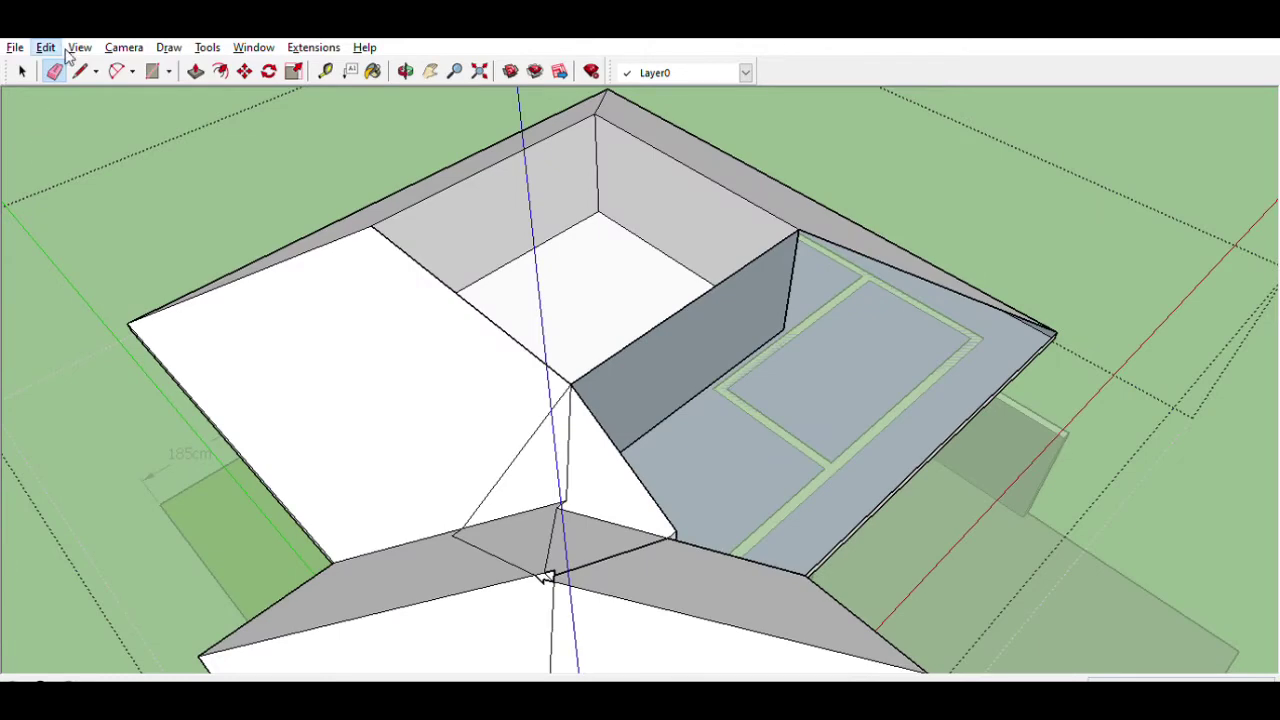
{"action": "key", "text": "ctrl+z"}
Step: Select the roof face in the valley to inspect it, then clear the selection
{"action": "middle_click_drag", "start_coordinate": [594, 434], "coordinate": [520, 372]}
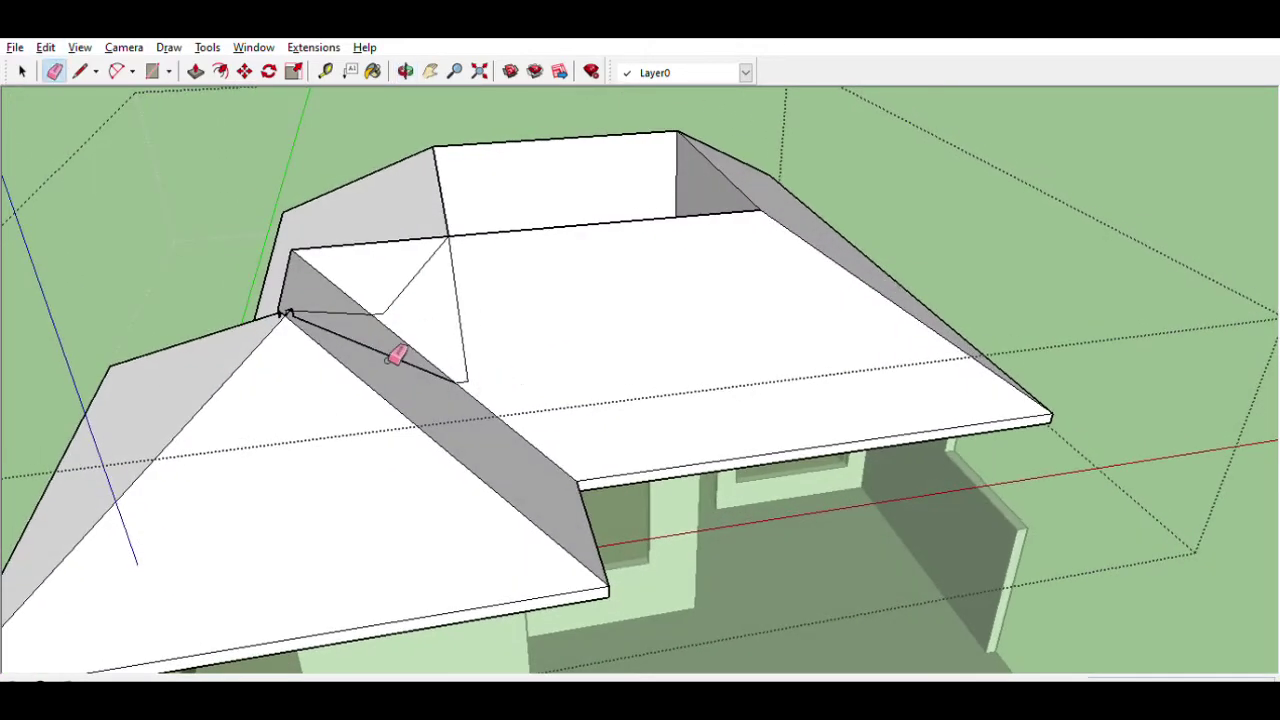
{"action": "scroll", "coordinate": [396, 360], "scroll_direction": "up", "scroll_amount": 1}
{"action": "scroll", "coordinate": [408, 372], "scroll_direction": "up", "scroll_amount": 2}
{"action": "scroll", "coordinate": [351, 370], "scroll_direction": "up", "scroll_amount": 2}
{"action": "scroll", "coordinate": [320, 403], "scroll_direction": "up", "scroll_amount": 2}
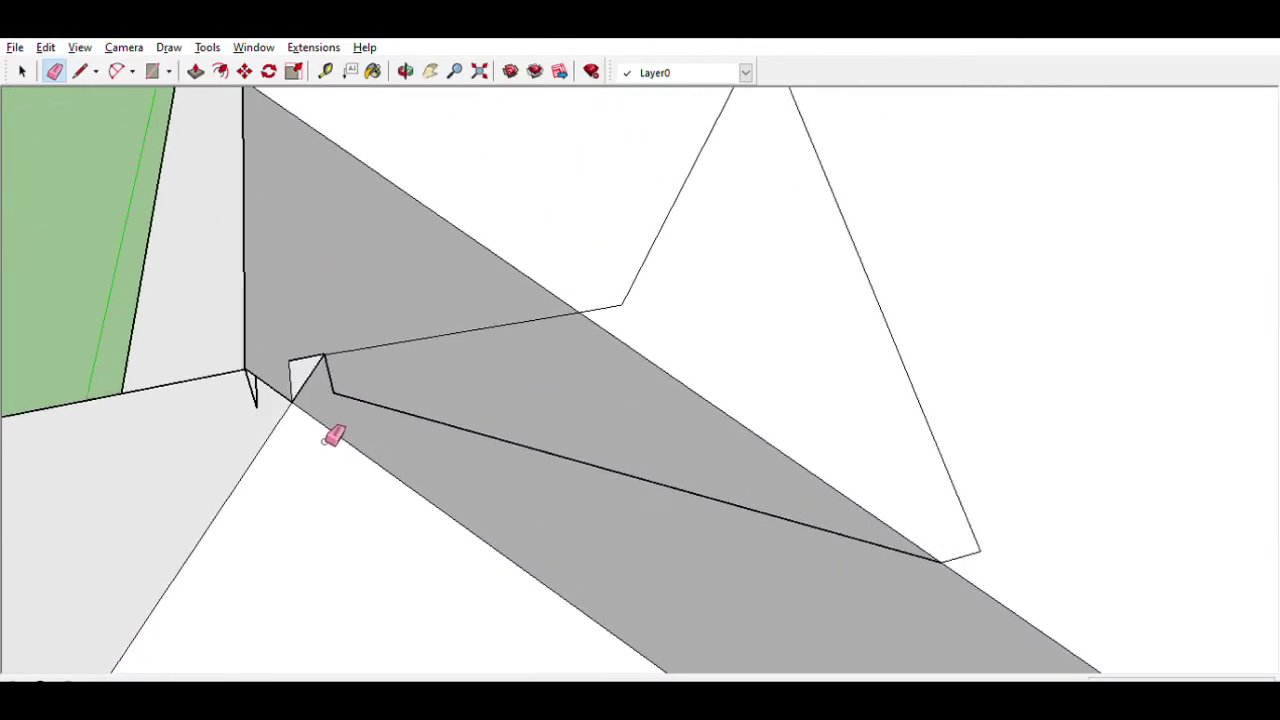
{"action": "key", "text": "space"}
{"action": "left_click", "coordinate": [382, 436]}
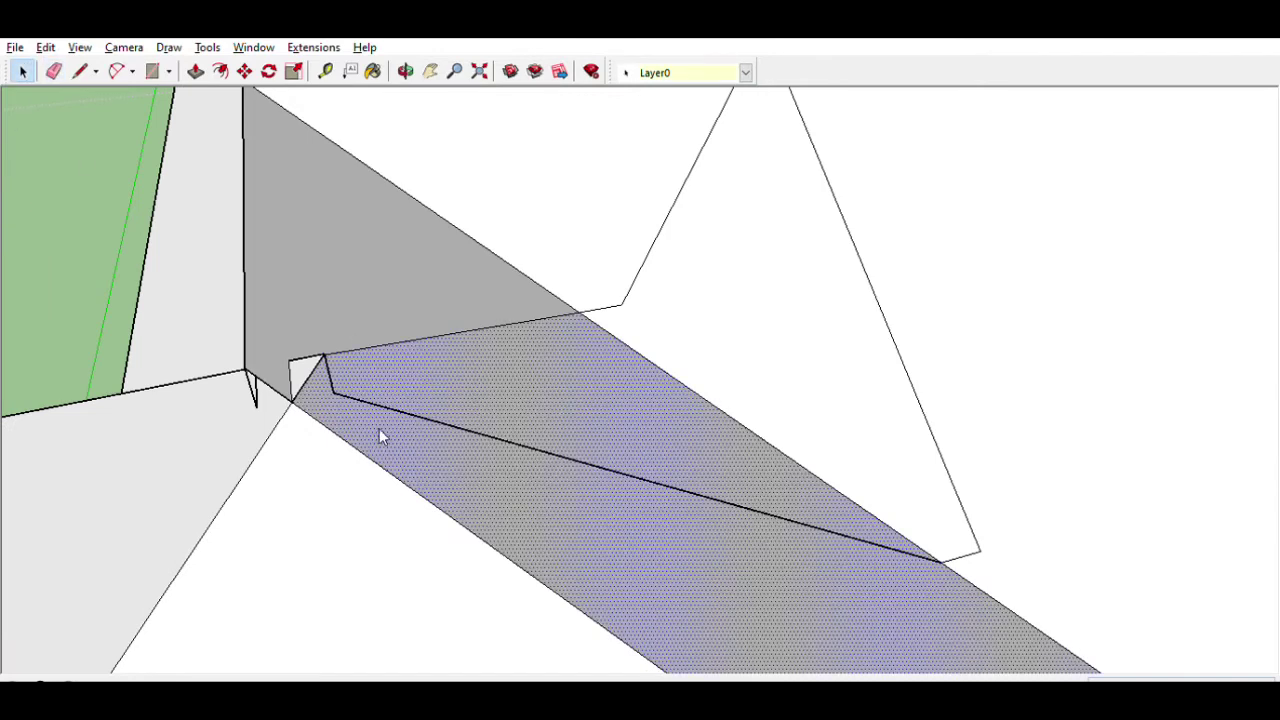
{"action": "left_click", "coordinate": [614, 246]}
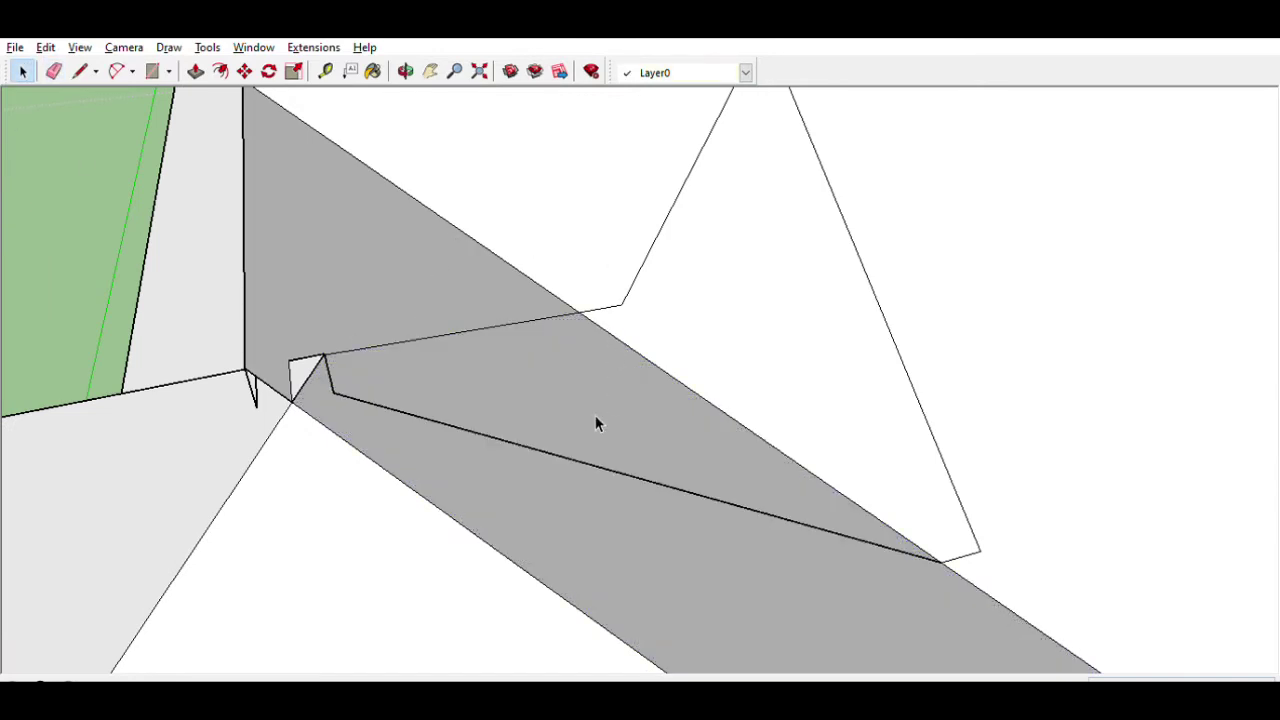
{"action": "mouse_move", "coordinate": [372, 420]}
{"action": "middle_mouse_down"}
{"action": "mouse_move", "coordinate": [623, 371]}
{"action": "mouse_move", "coordinate": [463, 545]}
{"action": "middle_mouse_up"}
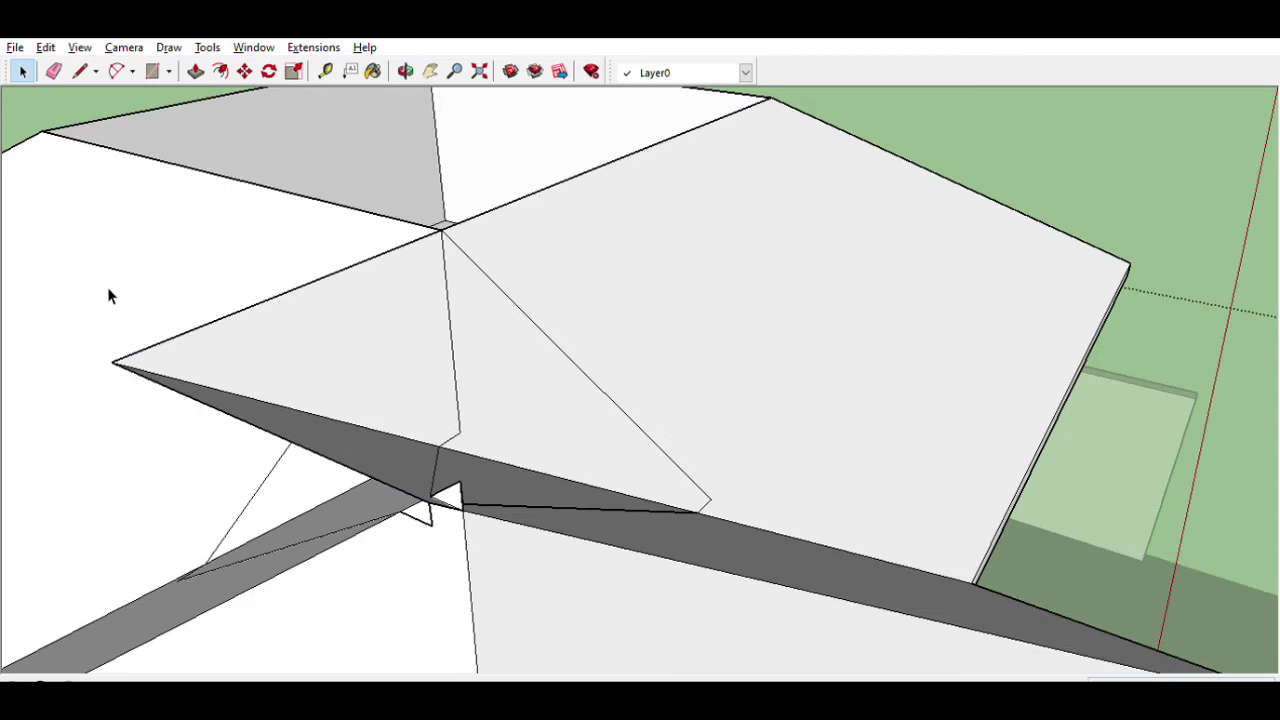
Step: Erase the edge splitting the small triangle, stray edges on the dark face, and the vertical edge below
{"action": "left_click", "coordinate": [52, 64]}
{"action": "scroll", "coordinate": [374, 443], "scroll_direction": "up", "scroll_amount": 2}
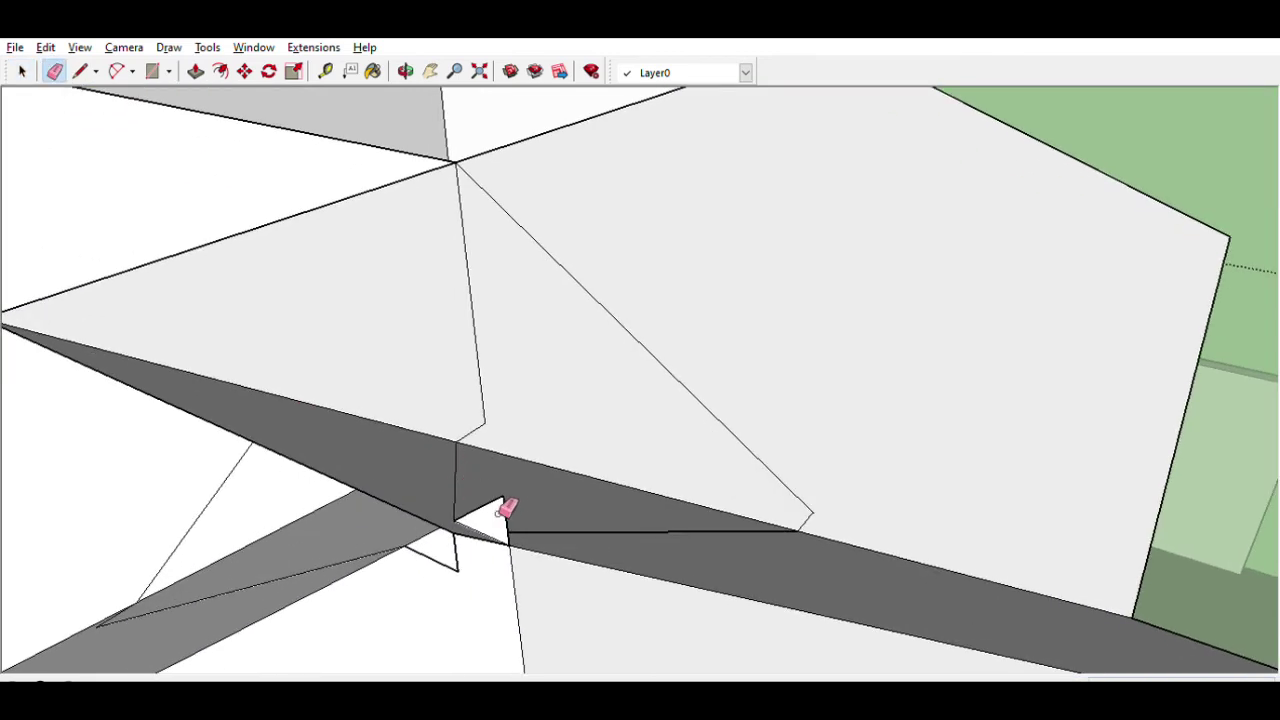
{"action": "left_click", "coordinate": [501, 501]}
{"action": "left_click_drag", "start_coordinate": [518, 525], "coordinate": [578, 491]}
{"action": "left_click_drag", "start_coordinate": [510, 570], "coordinate": [480, 545]}
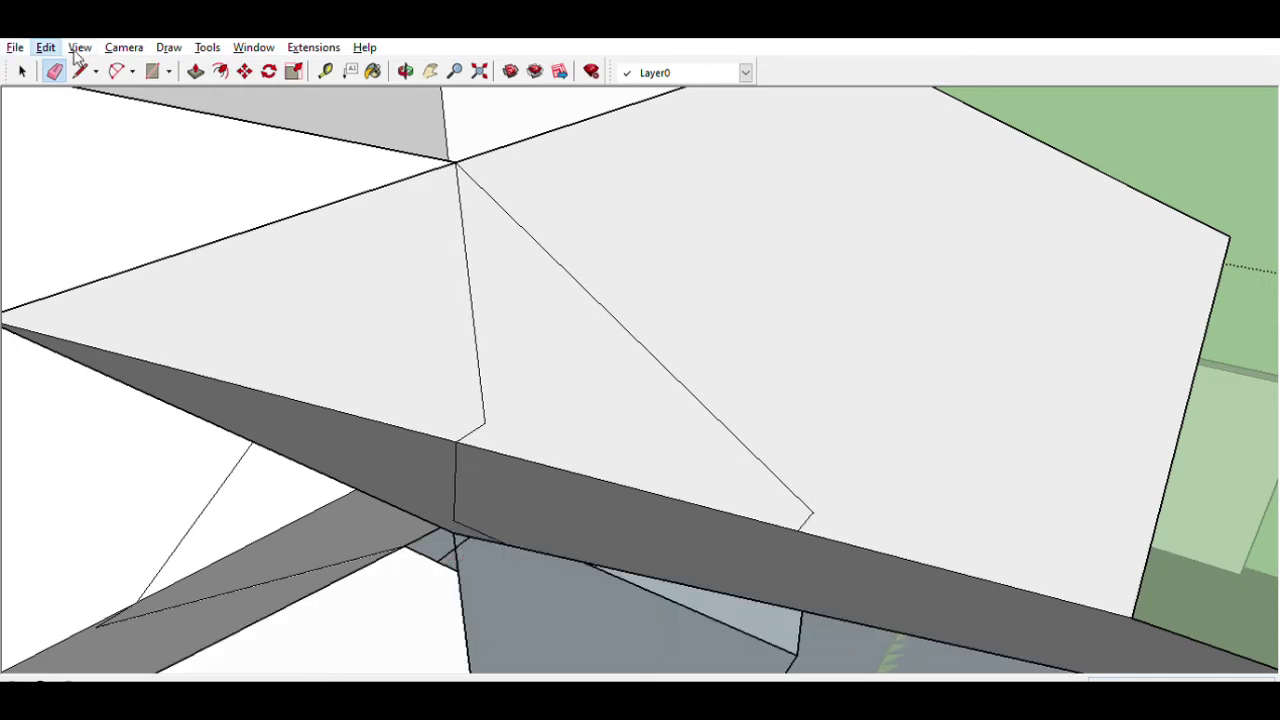
{"action": "scroll", "coordinate": [566, 100], "scroll_direction": "down", "scroll_amount": 5}
{"action": "scroll", "coordinate": [443, 320], "scroll_direction": "down", "scroll_amount": 3}
Step: Erase the dark triangular face in the roof notch and the edges across the grey strip
{"action": "middle_click_drag", "start_coordinate": [443, 320], "coordinate": [517, 360]}
{"action": "scroll", "coordinate": [466, 181], "scroll_direction": "up", "scroll_amount": 5}
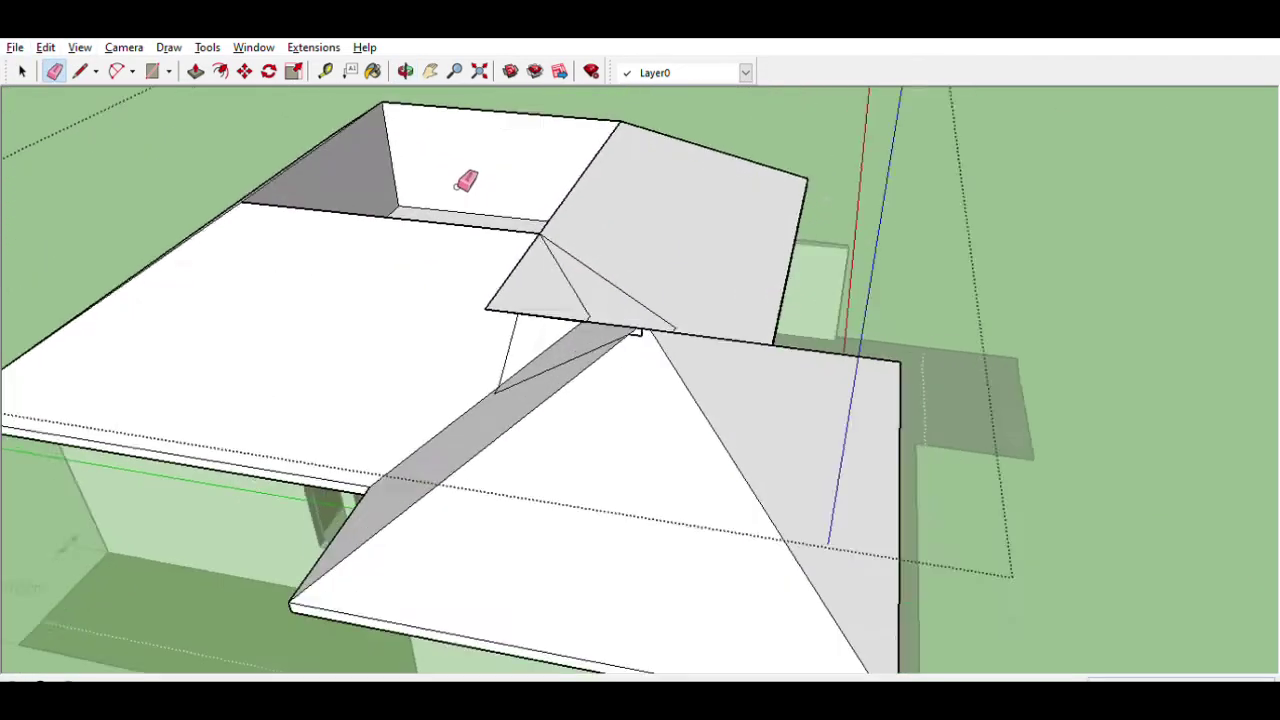
{"action": "scroll", "coordinate": [543, 420], "scroll_direction": "up", "scroll_amount": 2}
{"action": "middle_click_drag", "start_coordinate": [543, 420], "coordinate": [534, 306]}
{"action": "scroll", "coordinate": [590, 237], "scroll_direction": "up", "scroll_amount": 2}
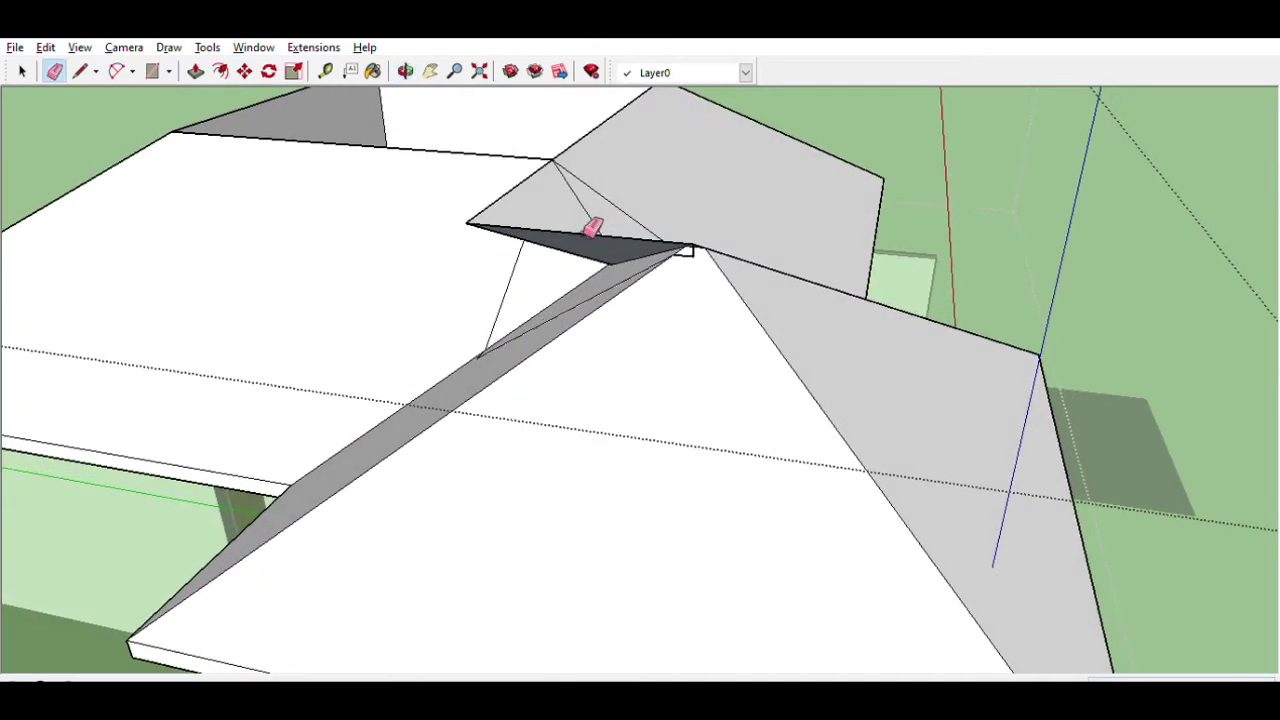
{"action": "left_click", "coordinate": [600, 236]}
{"action": "middle_click_drag", "start_coordinate": [603, 228], "coordinate": [600, 406]}
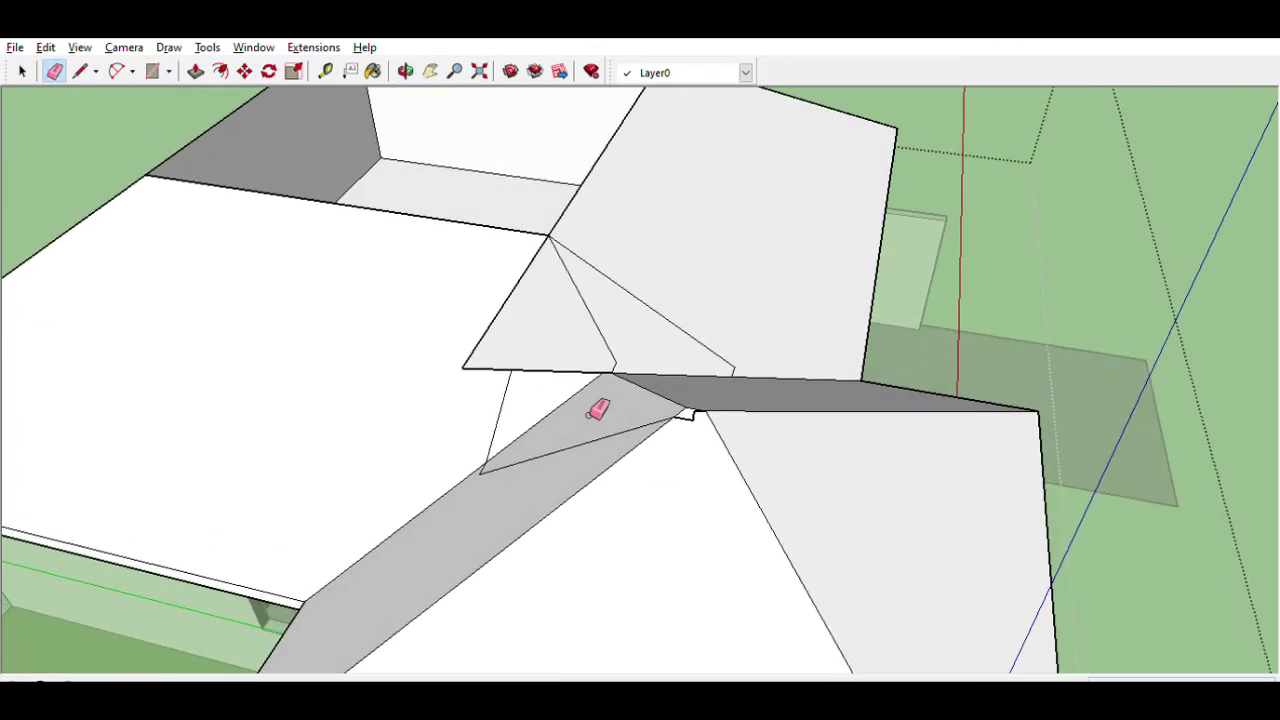
{"action": "left_click", "coordinate": [597, 448]}
{"action": "scroll", "coordinate": [708, 414], "scroll_direction": "up", "scroll_amount": 2}
{"action": "left_click", "coordinate": [402, 484]}
{"action": "scroll", "coordinate": [405, 486], "scroll_direction": "up", "scroll_amount": 2}
Step: Erase the short vertical edge and the leftover edge at the notch
{"action": "middle_click_drag", "start_coordinate": [402, 500], "coordinate": [605, 202]}
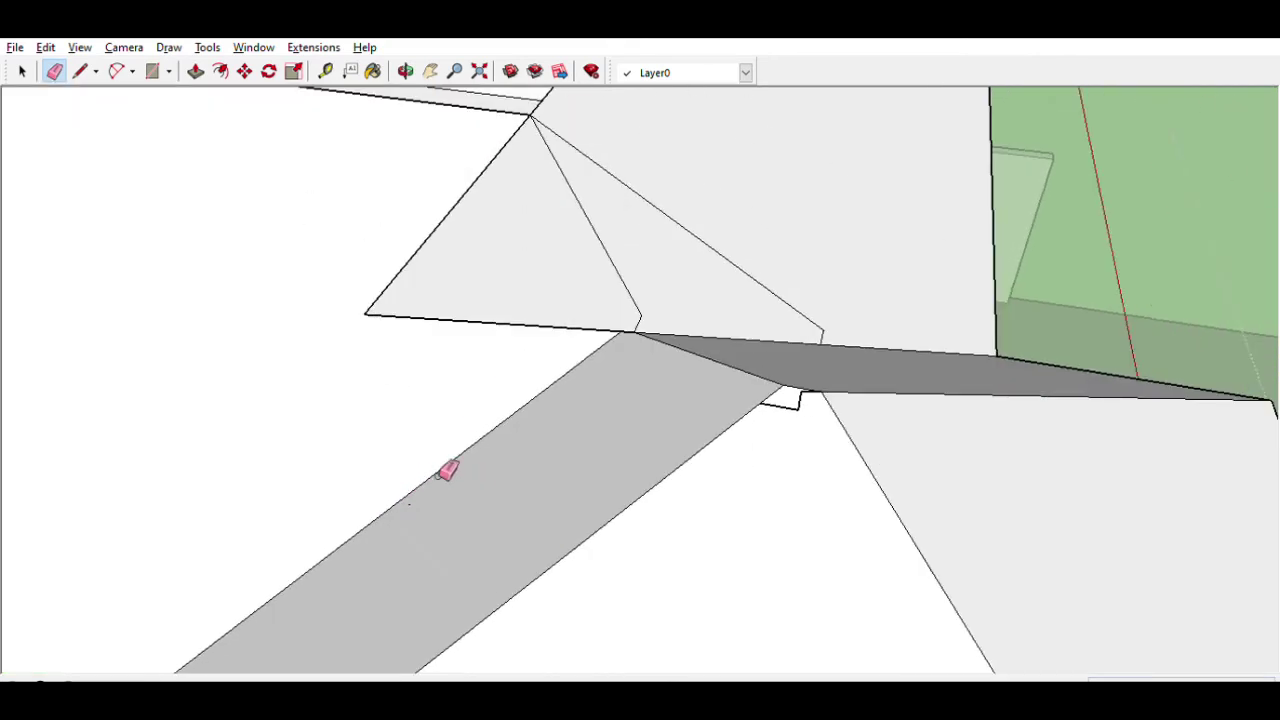
{"action": "scroll", "coordinate": [605, 202], "scroll_direction": "up", "scroll_amount": 3}
{"action": "scroll", "coordinate": [631, 371], "scroll_direction": "down", "scroll_amount": 3}
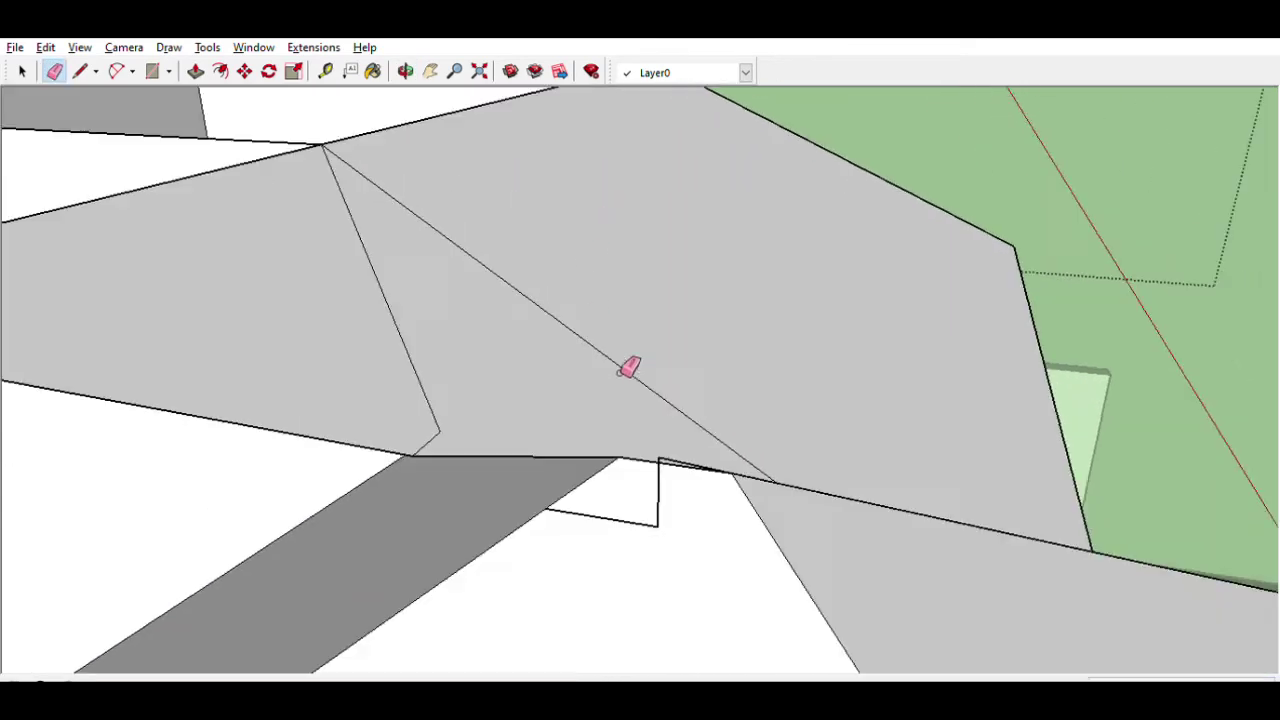
{"action": "scroll", "coordinate": [657, 423], "scroll_direction": "up", "scroll_amount": 1}
{"action": "scroll", "coordinate": [663, 440], "scroll_direction": "up", "scroll_amount": 2}
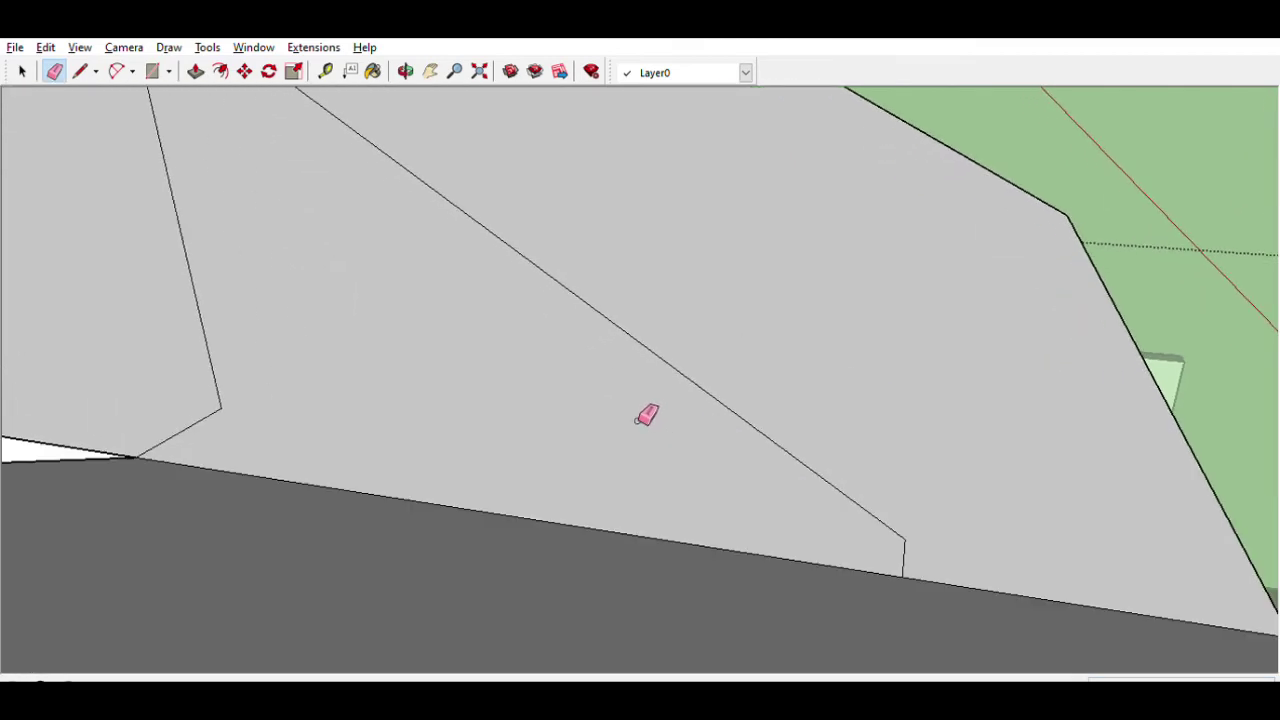
{"action": "scroll", "coordinate": [647, 416], "scroll_direction": "down", "scroll_amount": 2}
{"action": "left_click", "coordinate": [617, 475]}
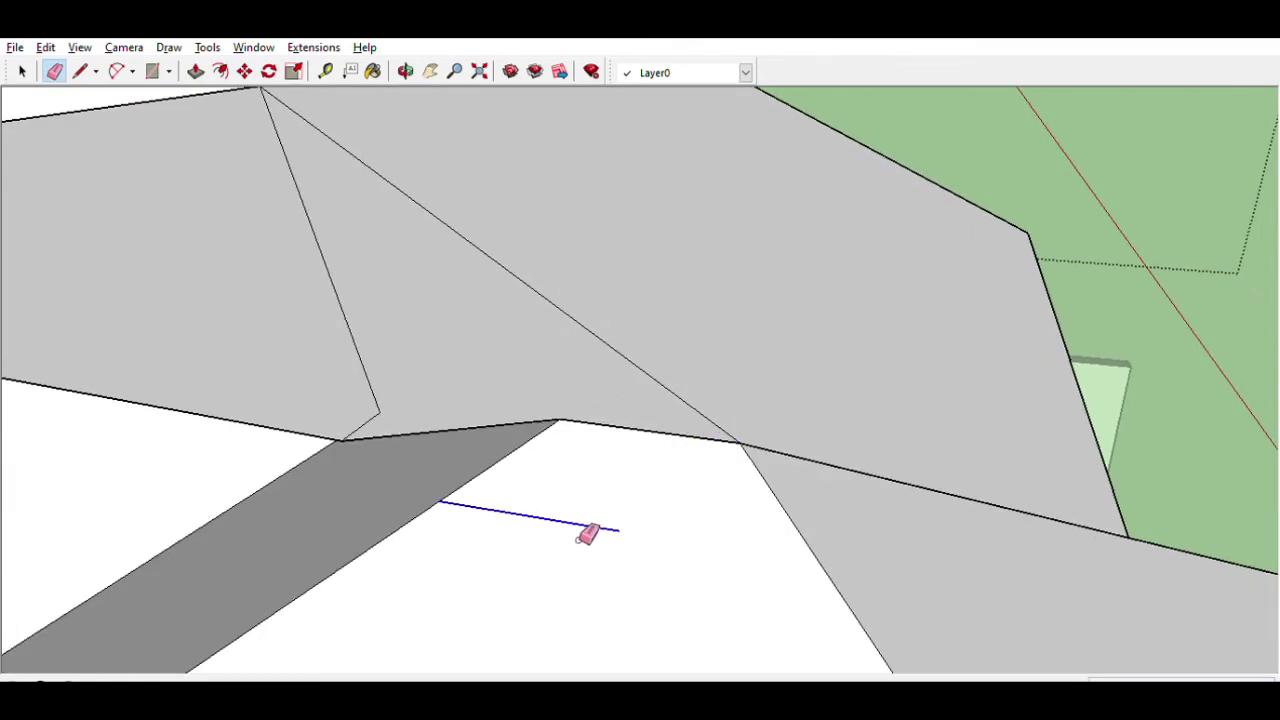
{"action": "left_click", "coordinate": [589, 535]}
{"action": "middle_click_drag", "start_coordinate": [584, 505], "coordinate": [344, 490]}
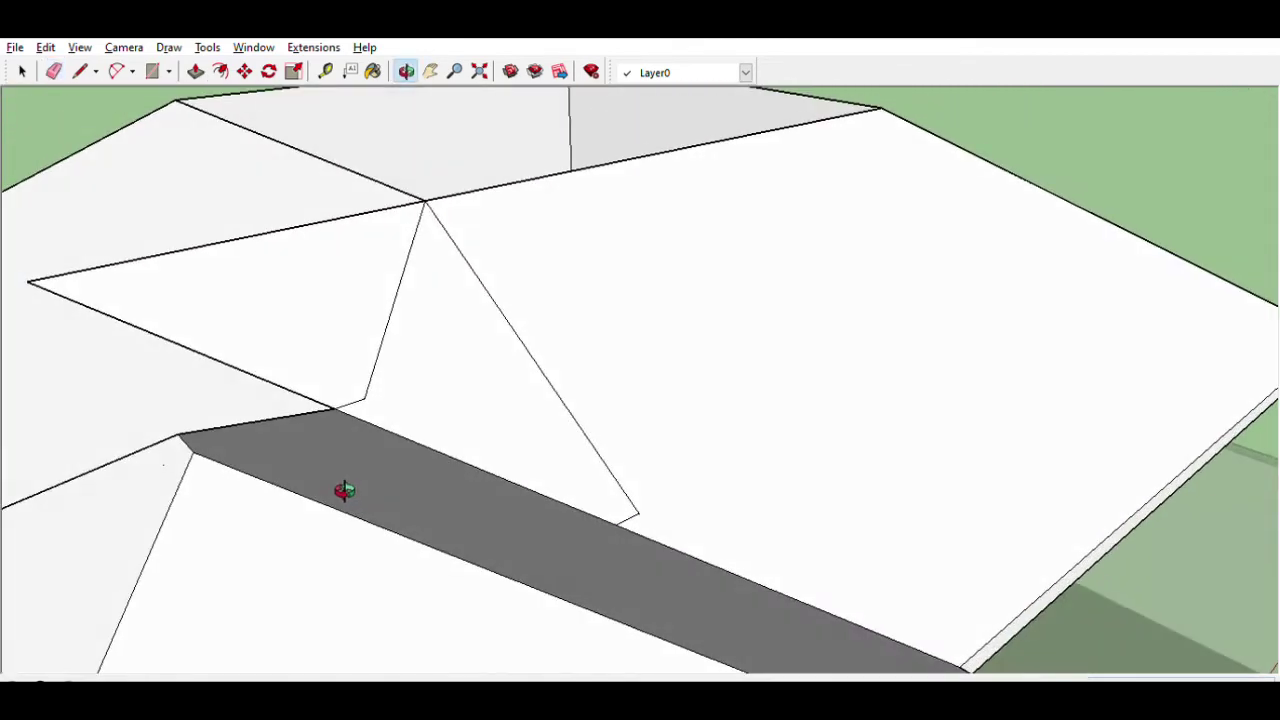
{"action": "scroll", "coordinate": [351, 534], "scroll_direction": "down", "scroll_amount": 3}
{"action": "scroll", "coordinate": [503, 434], "scroll_direction": "down", "scroll_amount": 2}
Step: Erase the notch face's left edge and check the cleared notch
{"action": "middle_click_drag", "start_coordinate": [503, 434], "coordinate": [742, 371]}
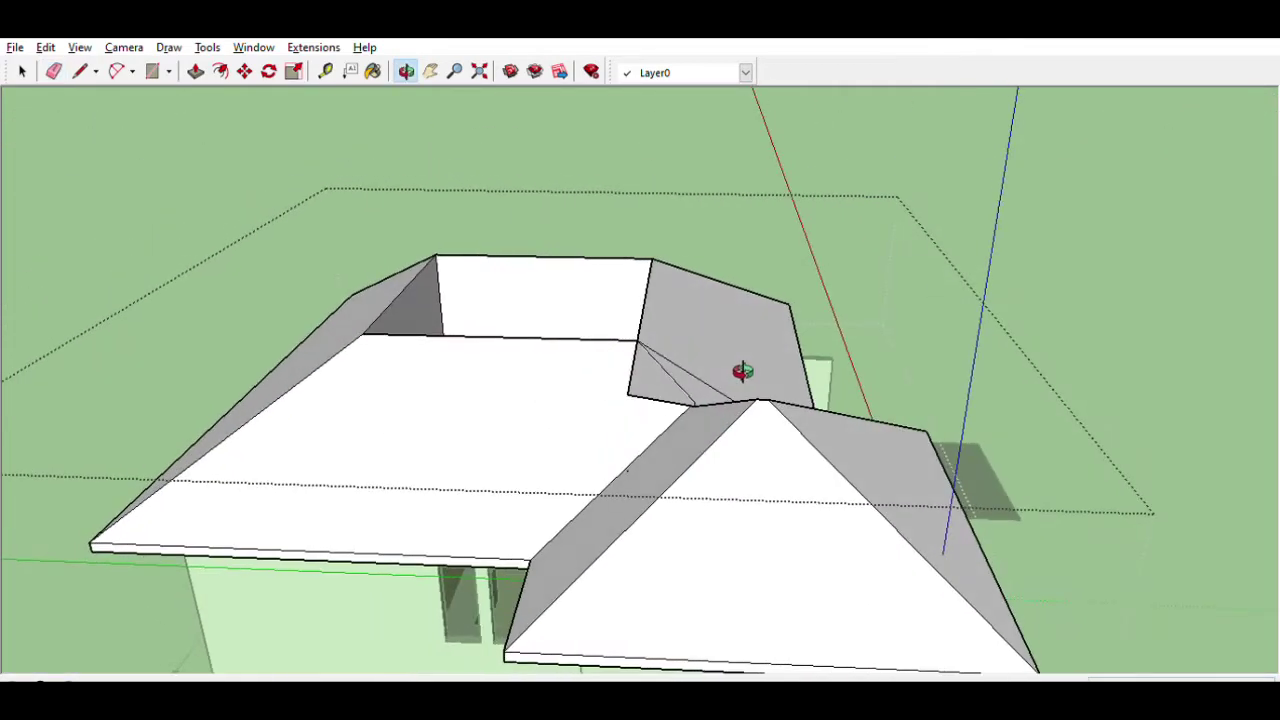
{"action": "scroll", "coordinate": [634, 371], "scroll_direction": "up", "scroll_amount": 3}
{"action": "mouse_move", "coordinate": [634, 371]}
{"action": "middle_mouse_down"}
{"action": "mouse_move", "coordinate": [766, 300]}
{"action": "mouse_move", "coordinate": [809, 294]}
{"action": "mouse_move", "coordinate": [667, 403]}
{"action": "middle_mouse_up"}
{"action": "scroll", "coordinate": [667, 403], "scroll_direction": "up", "scroll_amount": 2}
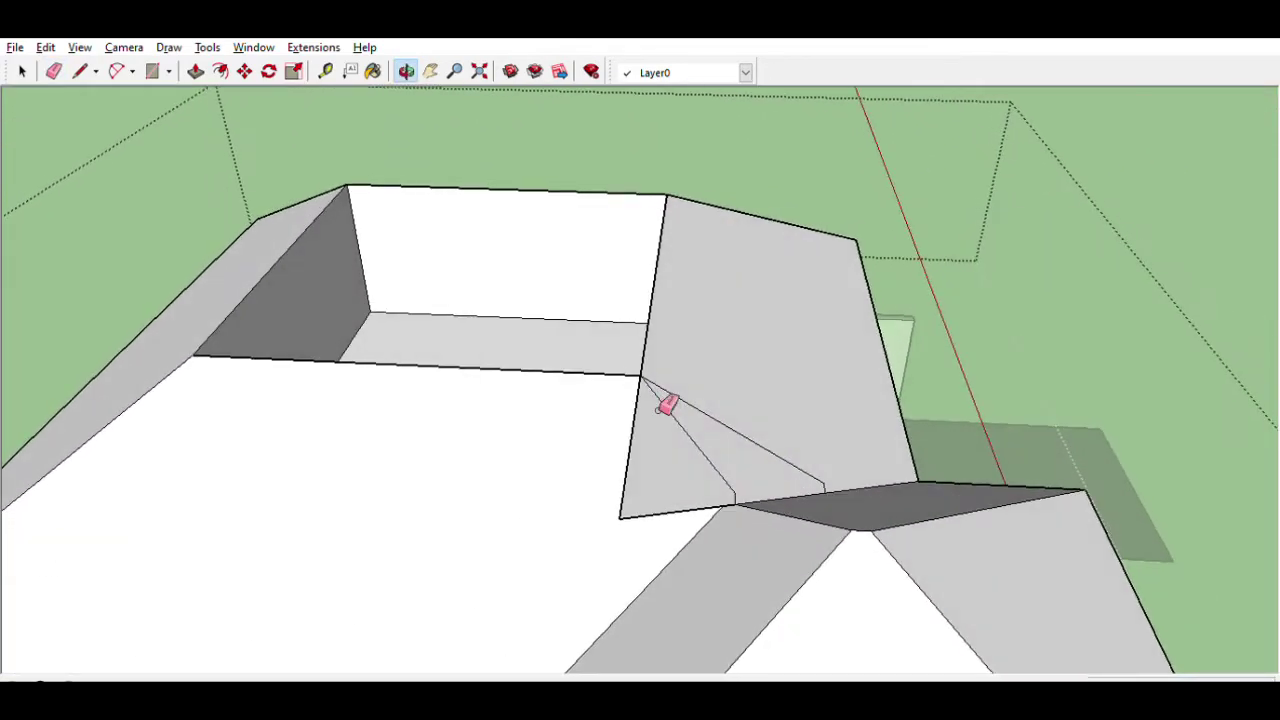
{"action": "left_click", "coordinate": [635, 512]}
{"action": "mouse_move", "coordinate": [680, 471]}
{"action": "middle_mouse_down"}
{"action": "mouse_move", "coordinate": [571, 453]}
{"action": "mouse_move", "coordinate": [506, 488]}
{"action": "middle_mouse_up"}
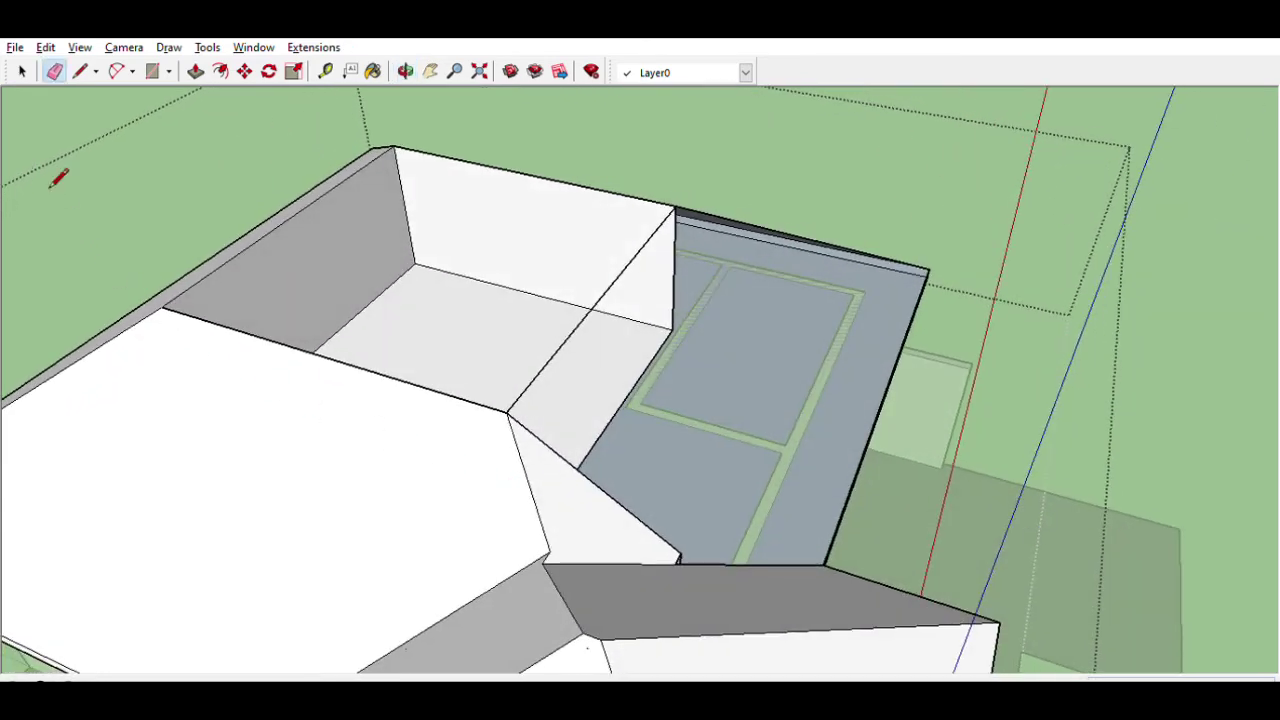
Step: Draw a line between the roof corners to close the rear roof opening
{"action": "key", "text": "l"}
{"action": "scroll", "coordinate": [518, 414], "scroll_direction": "up", "scroll_amount": 2}
{"action": "left_click", "coordinate": [520, 447]}
{"action": "scroll", "coordinate": [546, 446], "scroll_direction": "down", "scroll_amount": 3}
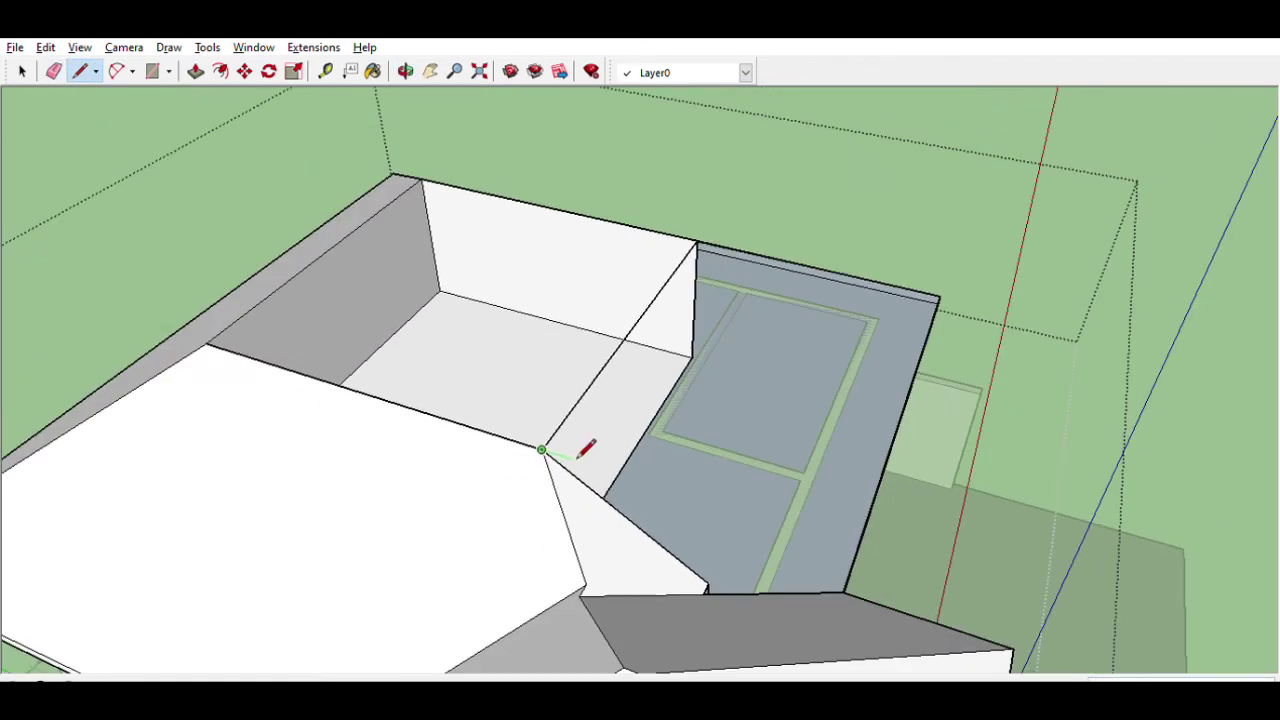
{"action": "scroll", "coordinate": [586, 445], "scroll_direction": "up", "scroll_amount": 2}
{"action": "left_click", "coordinate": [696, 580]}
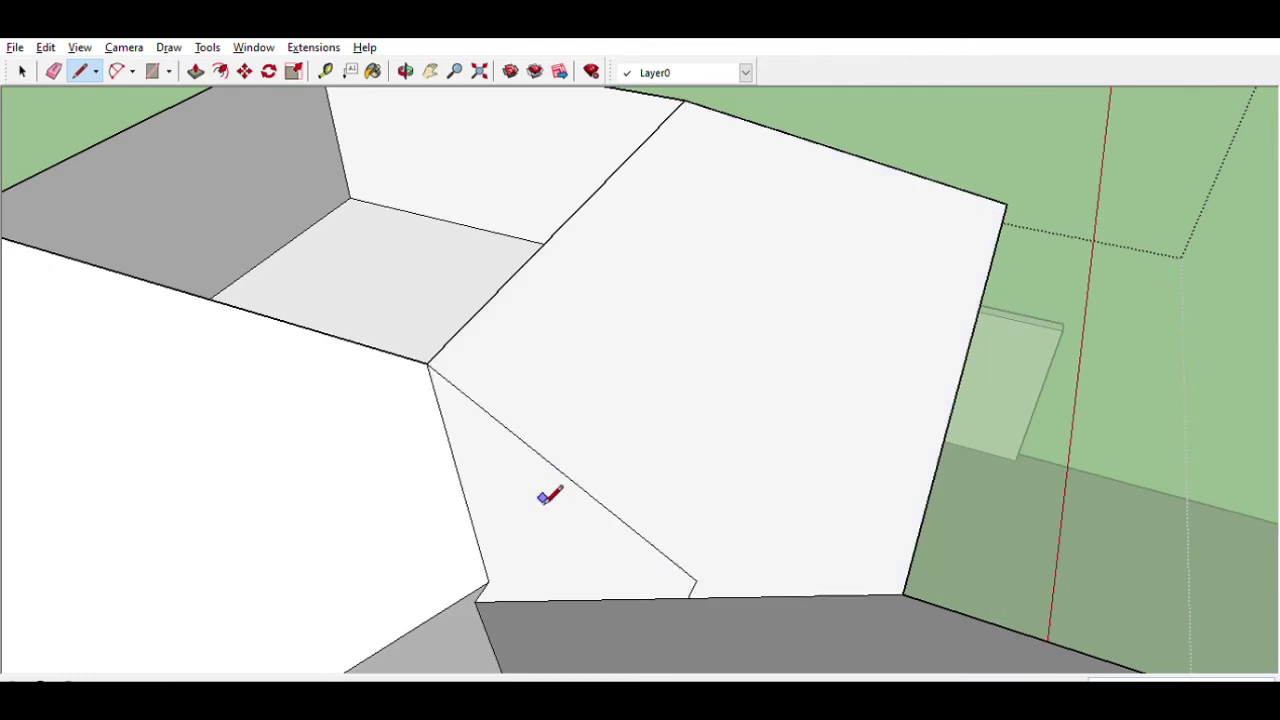
{"action": "scroll", "coordinate": [545, 497], "scroll_direction": "down", "scroll_amount": 3}
Step: Erase the vertical edge on the flat roof
{"action": "mouse_move", "coordinate": [691, 434]}
{"action": "middle_mouse_down"}
{"action": "mouse_move", "coordinate": [746, 437]}
{"action": "mouse_move", "coordinate": [726, 463]}
{"action": "mouse_move", "coordinate": [529, 385]}
{"action": "mouse_move", "coordinate": [640, 400]}
{"action": "mouse_move", "coordinate": [537, 437]}
{"action": "mouse_move", "coordinate": [417, 406]}
{"action": "mouse_move", "coordinate": [833, 364]}
{"action": "middle_mouse_up"}
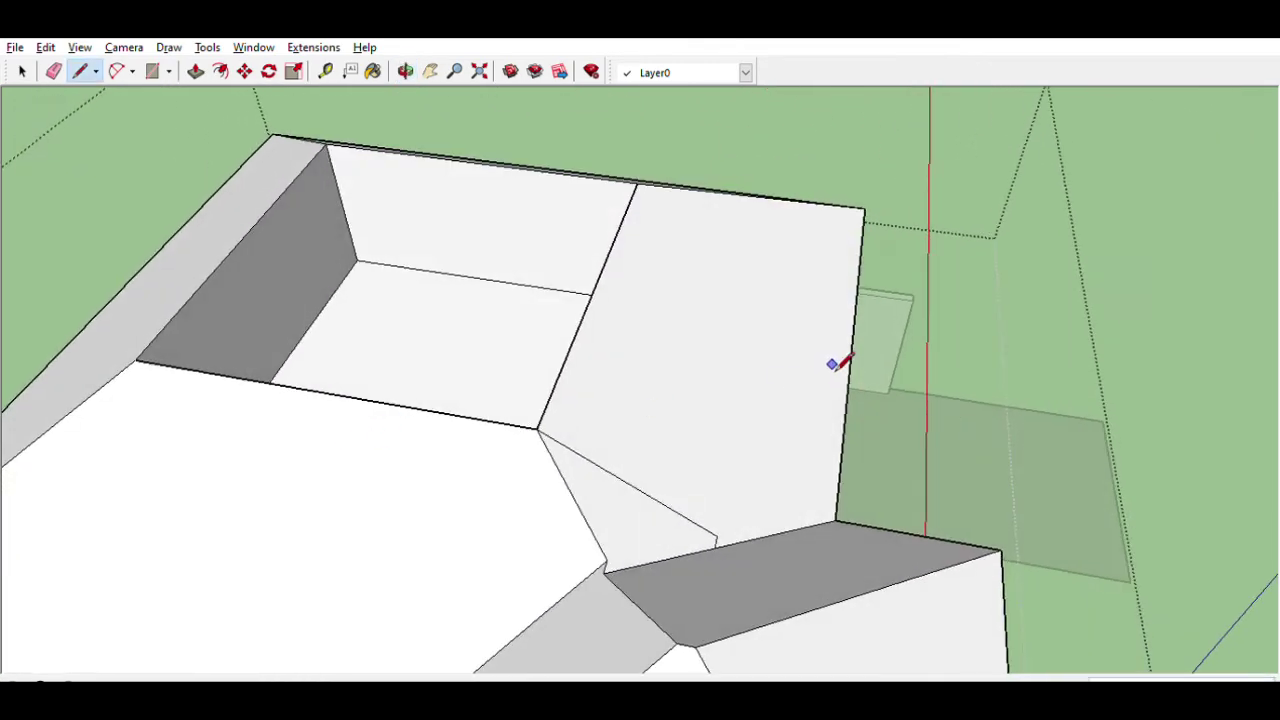
{"action": "scroll", "coordinate": [780, 531], "scroll_direction": "down", "scroll_amount": 3}
{"action": "middle_click_drag", "start_coordinate": [780, 531], "coordinate": [489, 449]}
{"action": "scroll", "coordinate": [569, 311], "scroll_direction": "up", "scroll_amount": 3}
{"action": "middle_click_drag", "start_coordinate": [569, 311], "coordinate": [367, 334]}
{"action": "scroll", "coordinate": [360, 333], "scroll_direction": "down", "scroll_amount": 2}
{"action": "scroll", "coordinate": [349, 331], "scroll_direction": "up", "scroll_amount": 5}
{"action": "middle_click_drag", "start_coordinate": [523, 331], "coordinate": [645, 375]}
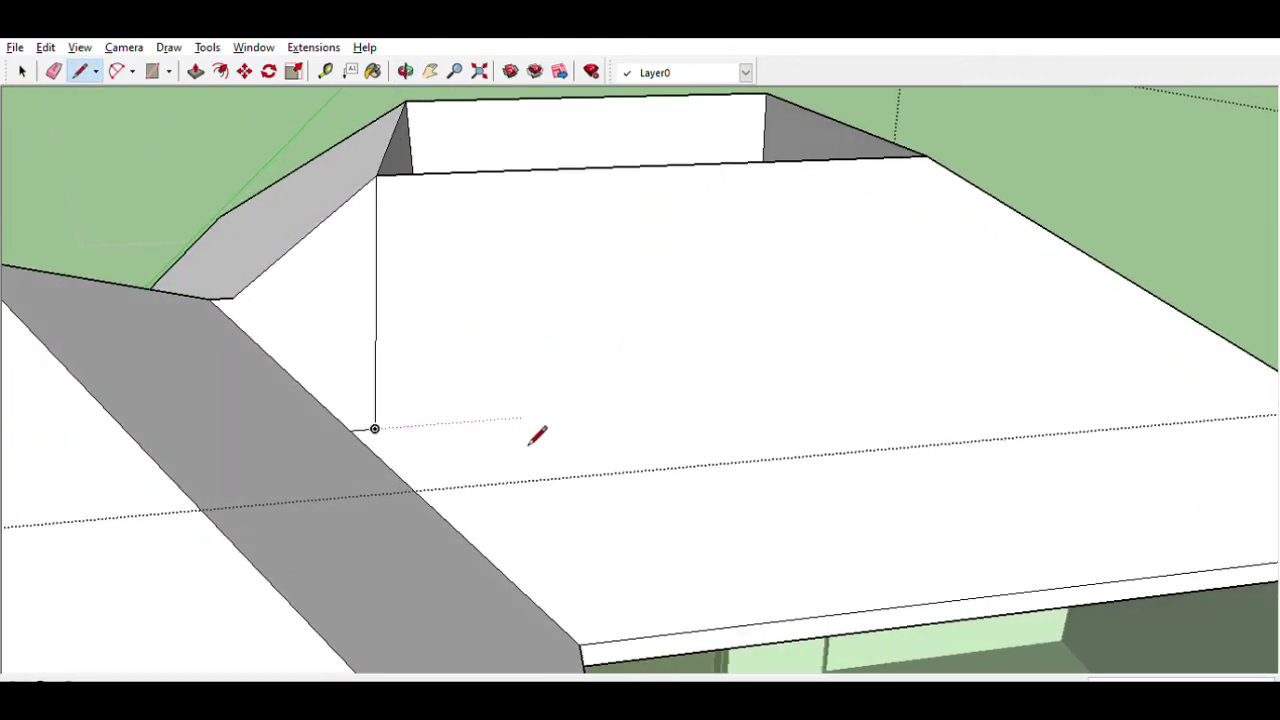
{"action": "key", "text": "e"}
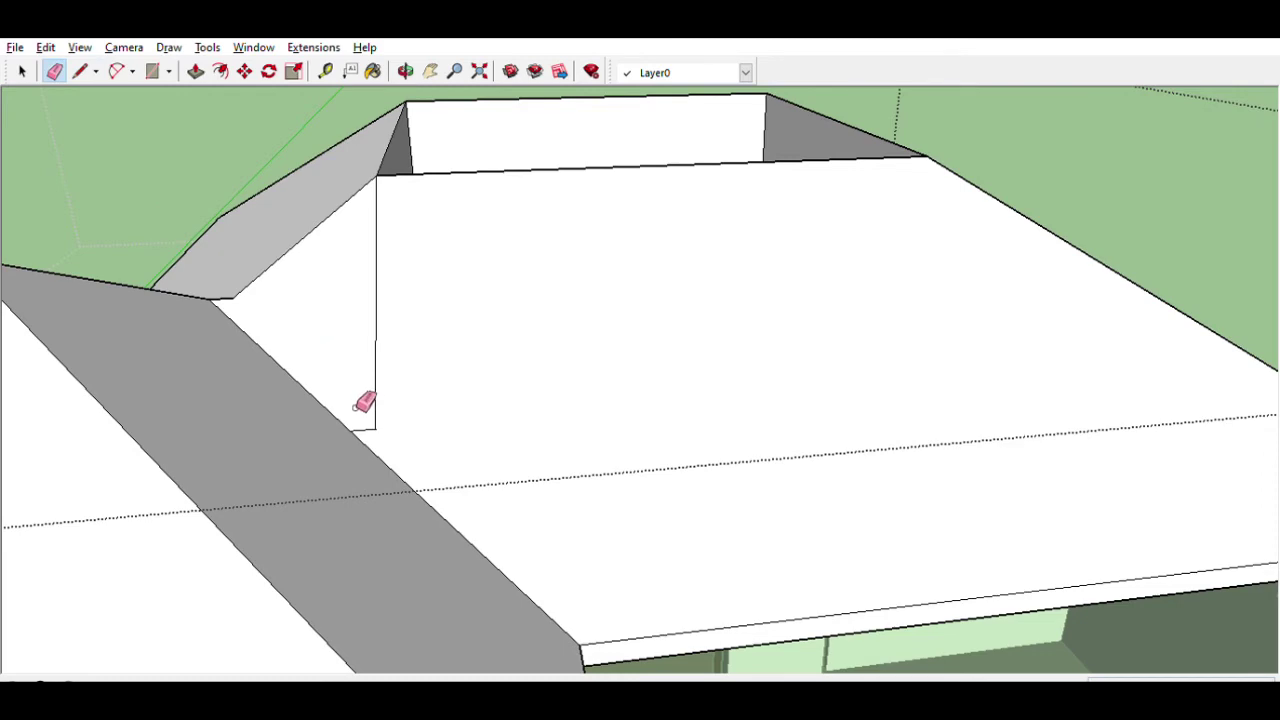
{"action": "left_click", "coordinate": [378, 395]}
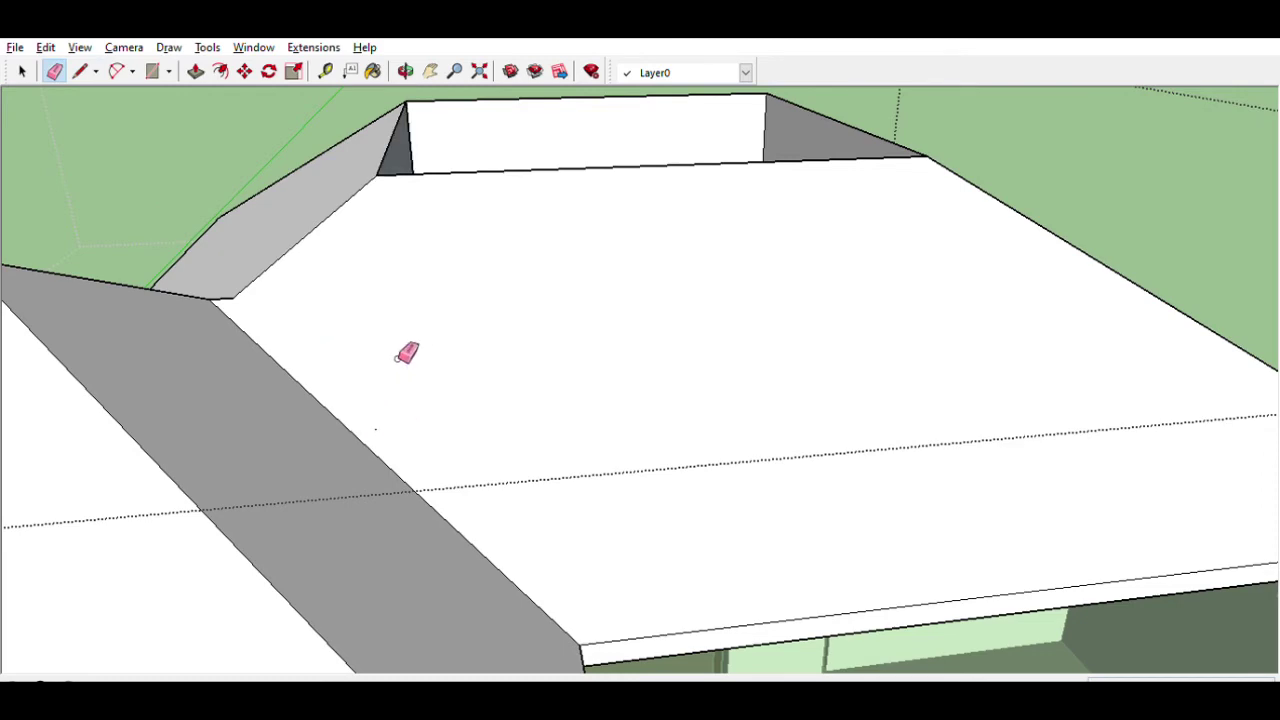
Step: Draw two lines up from the roof corners to split the roof face
{"action": "scroll", "coordinate": [451, 346], "scroll_direction": "down", "scroll_amount": 3}
{"action": "scroll", "coordinate": [451, 346], "scroll_direction": "up", "scroll_amount": 3}
{"action": "mouse_move", "coordinate": [451, 346]}
{"action": "middle_mouse_down"}
{"action": "mouse_move", "coordinate": [546, 418]}
{"action": "mouse_move", "coordinate": [543, 474]}
{"action": "mouse_move", "coordinate": [512, 471]}
{"action": "middle_mouse_up"}
{"action": "scroll", "coordinate": [495, 485], "scroll_direction": "down", "scroll_amount": 2}
{"action": "scroll", "coordinate": [388, 372], "scroll_direction": "down", "scroll_amount": 2}
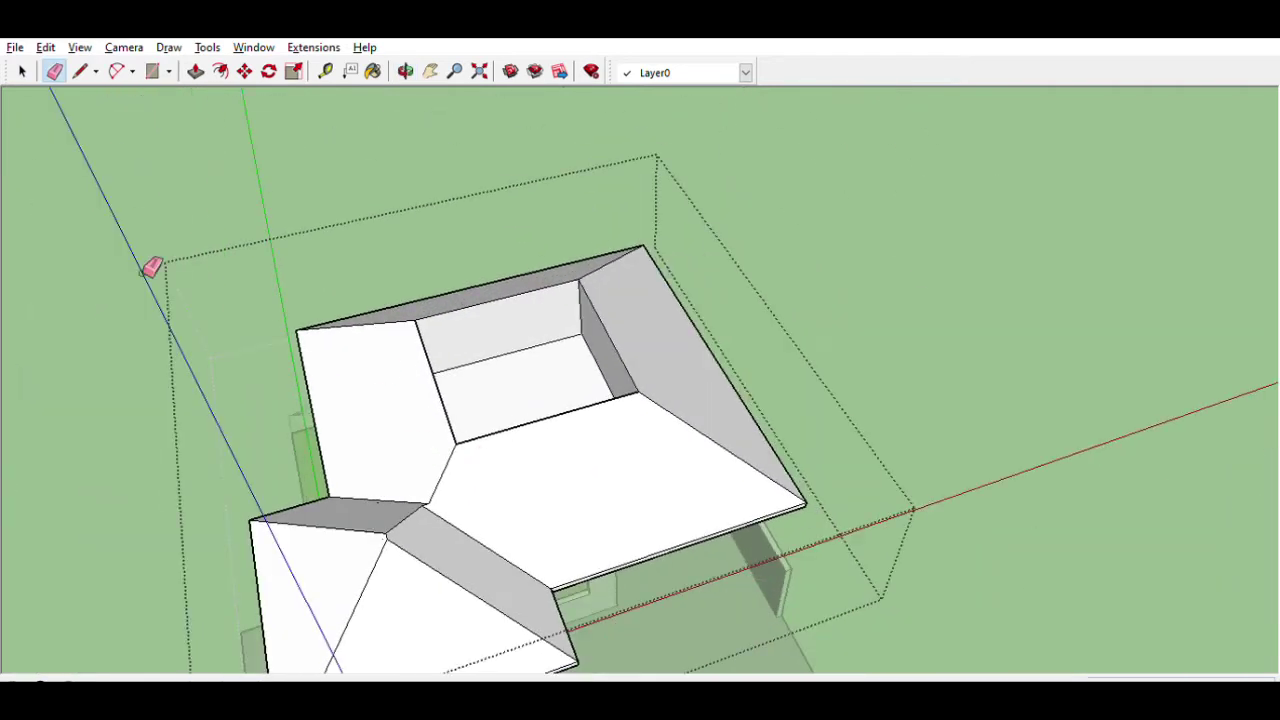
{"action": "key", "text": "l"}
{"action": "scroll", "coordinate": [640, 402], "scroll_direction": "up", "scroll_amount": 2}
{"action": "left_click", "coordinate": [644, 378]}
{"action": "left_click", "coordinate": [276, 138]}
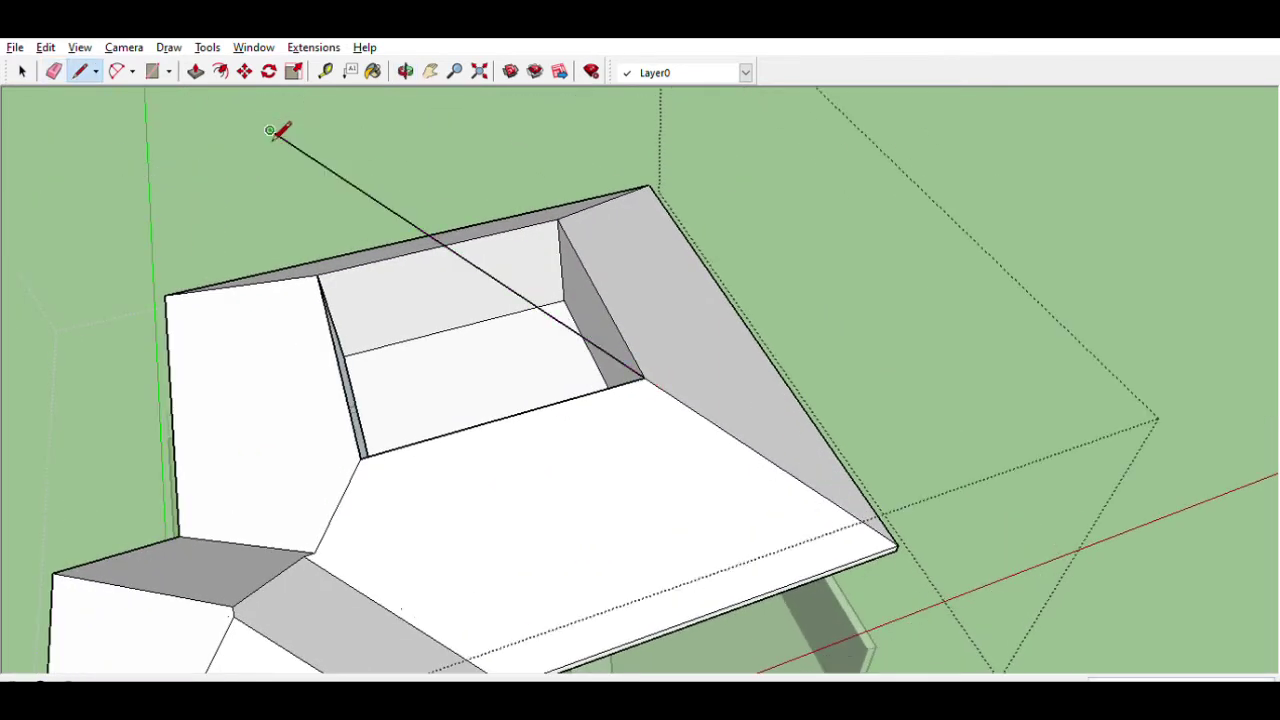
{"action": "left_click", "coordinate": [362, 460]}
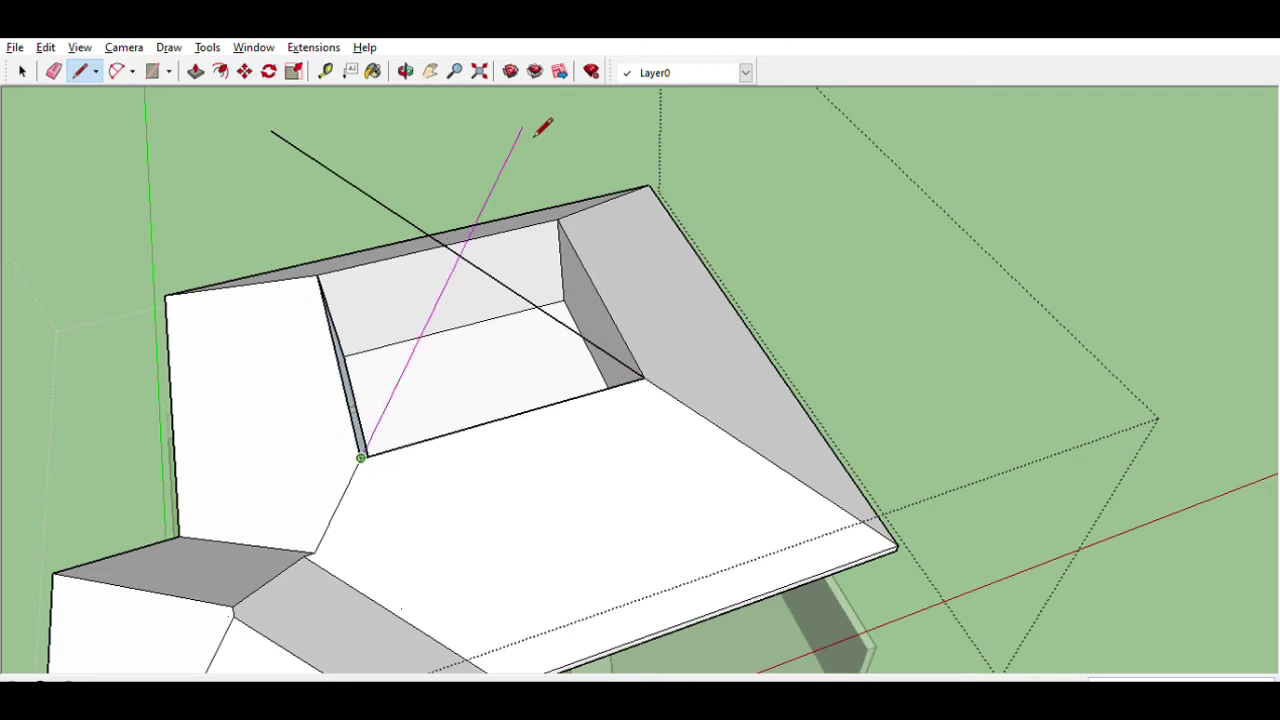
{"action": "left_click", "coordinate": [520, 132]}
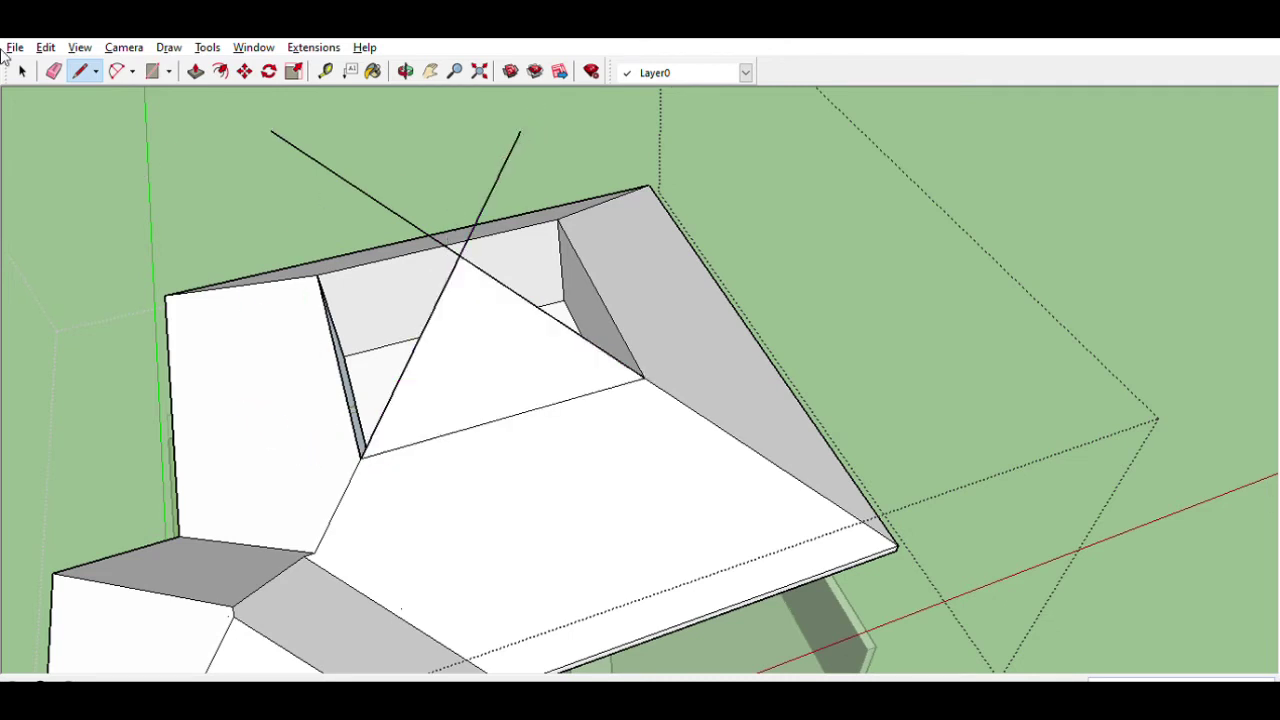
Step: Erase the stray diagonal edge and draw two hip lines up to the roof peak
{"action": "left_click", "coordinate": [53, 71]}
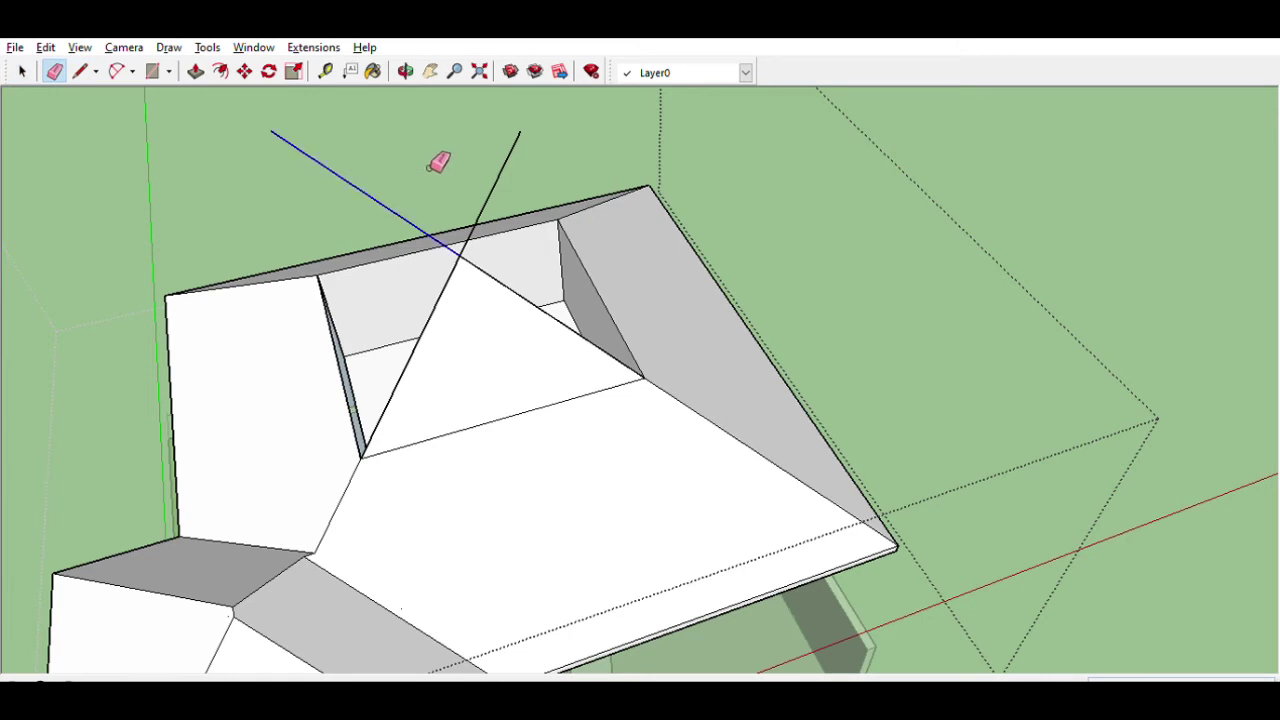
{"action": "left_click", "coordinate": [512, 164]}
{"action": "middle_click_drag", "start_coordinate": [680, 229], "coordinate": [480, 335]}
{"action": "key", "text": "l"}
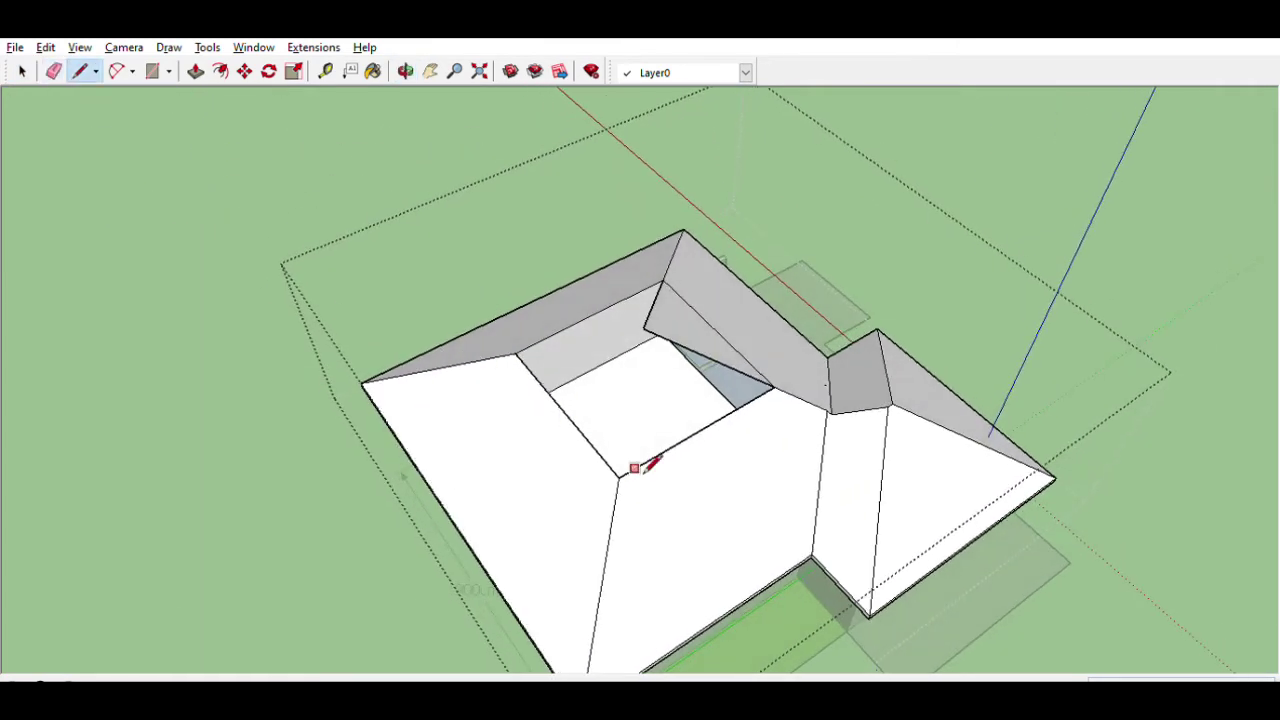
{"action": "left_click", "coordinate": [618, 477]}
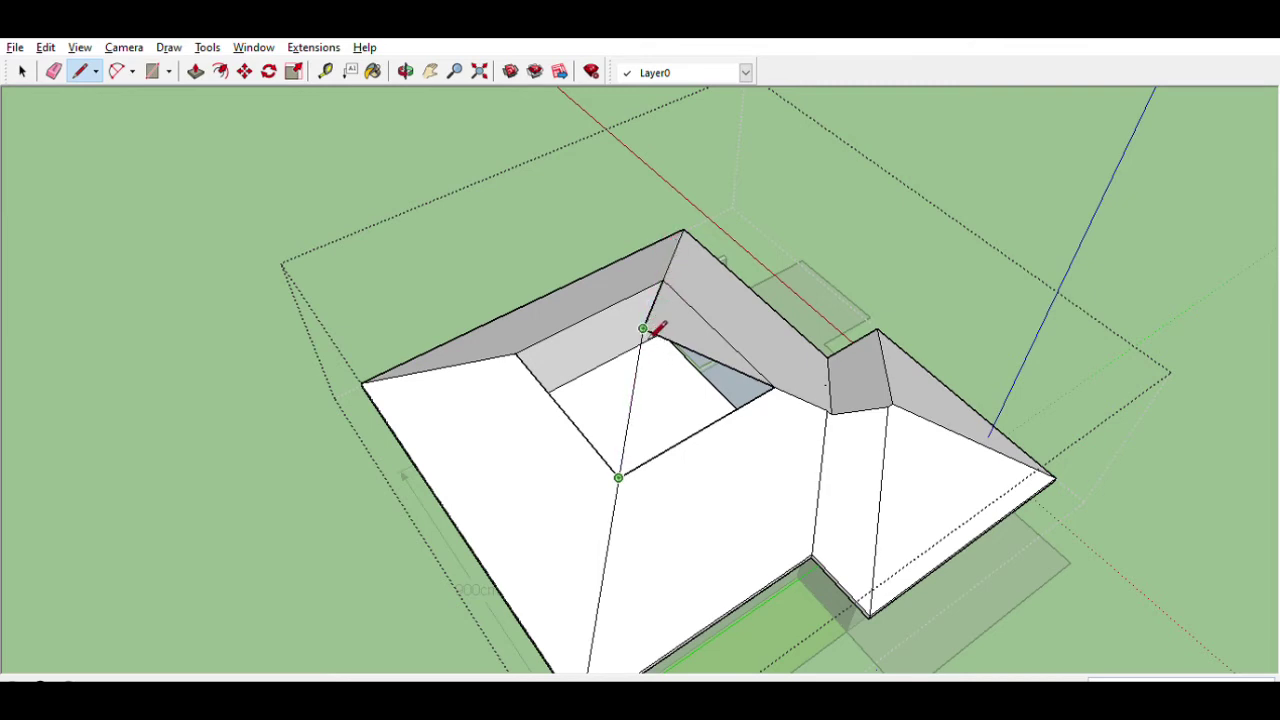
{"action": "left_click", "coordinate": [642, 328]}
{"action": "left_click", "coordinate": [515, 353]}
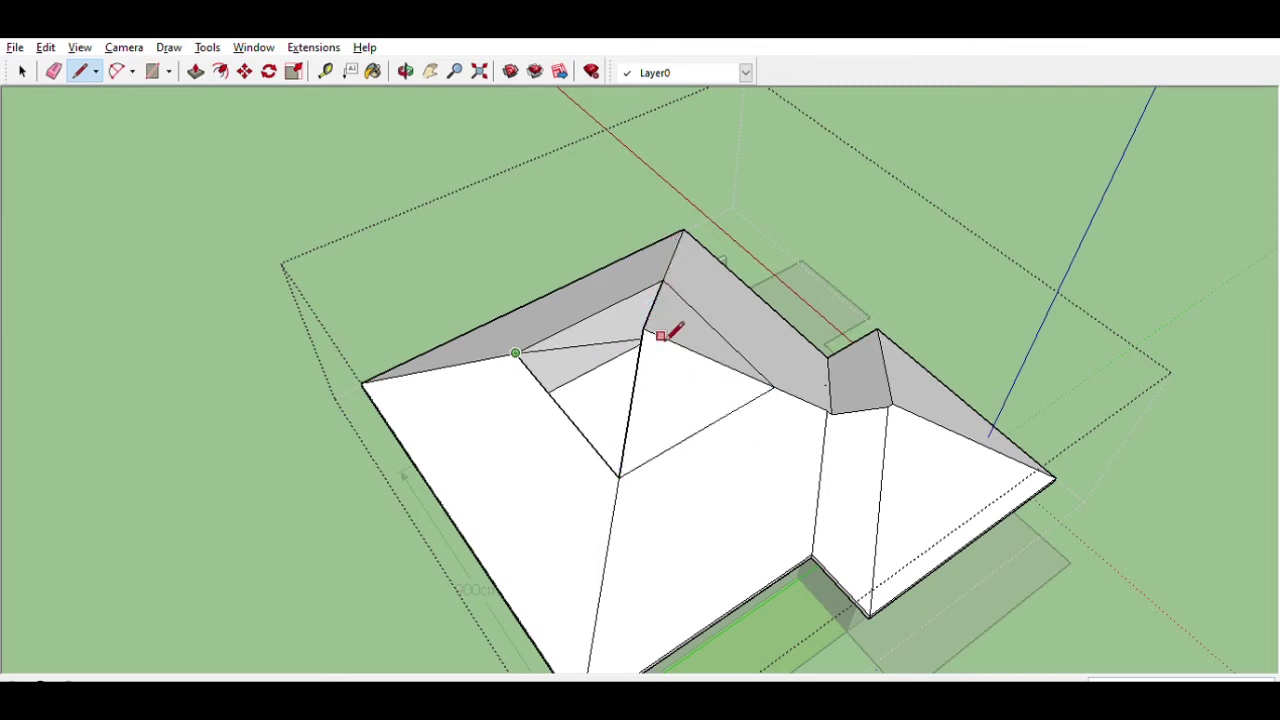
{"action": "left_click", "coordinate": [643, 328]}
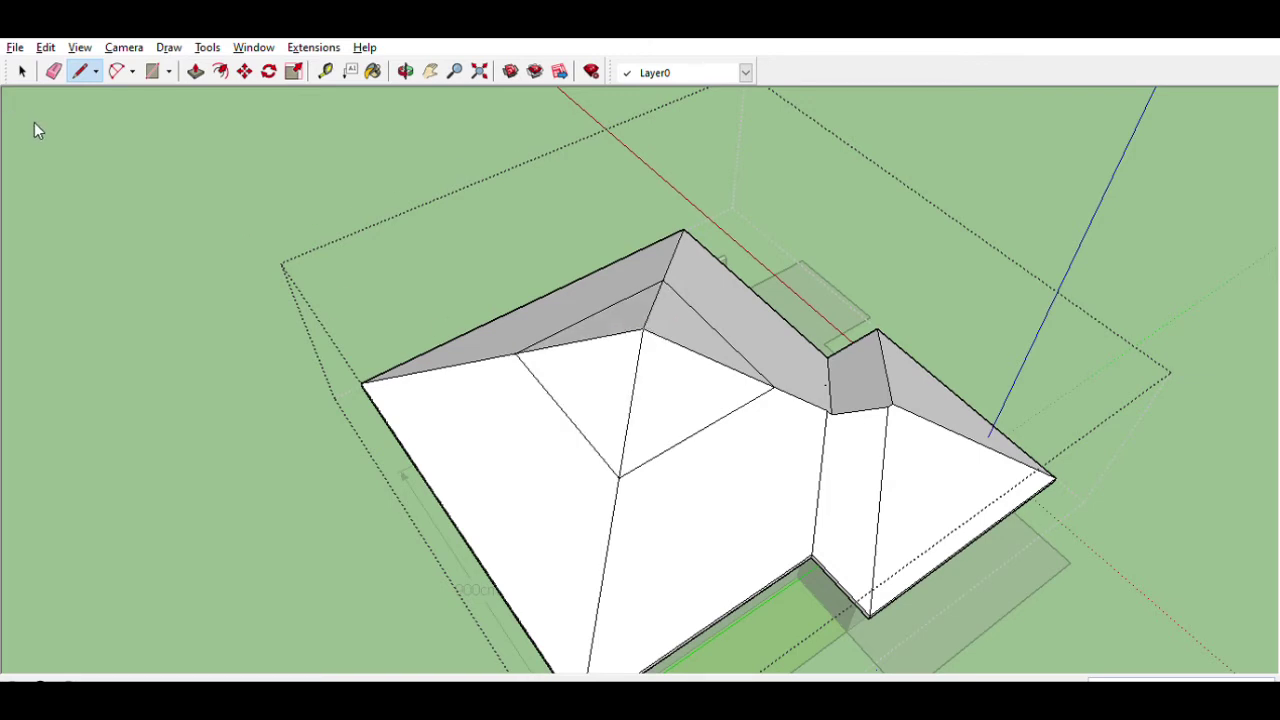
Step: Erase the old diagonal and leftover stray edges so the hip roof is clean
{"action": "key", "text": "e"}
{"action": "left_click", "coordinate": [584, 430]}
{"action": "left_click_drag", "start_coordinate": [712, 436], "coordinate": [703, 433]}
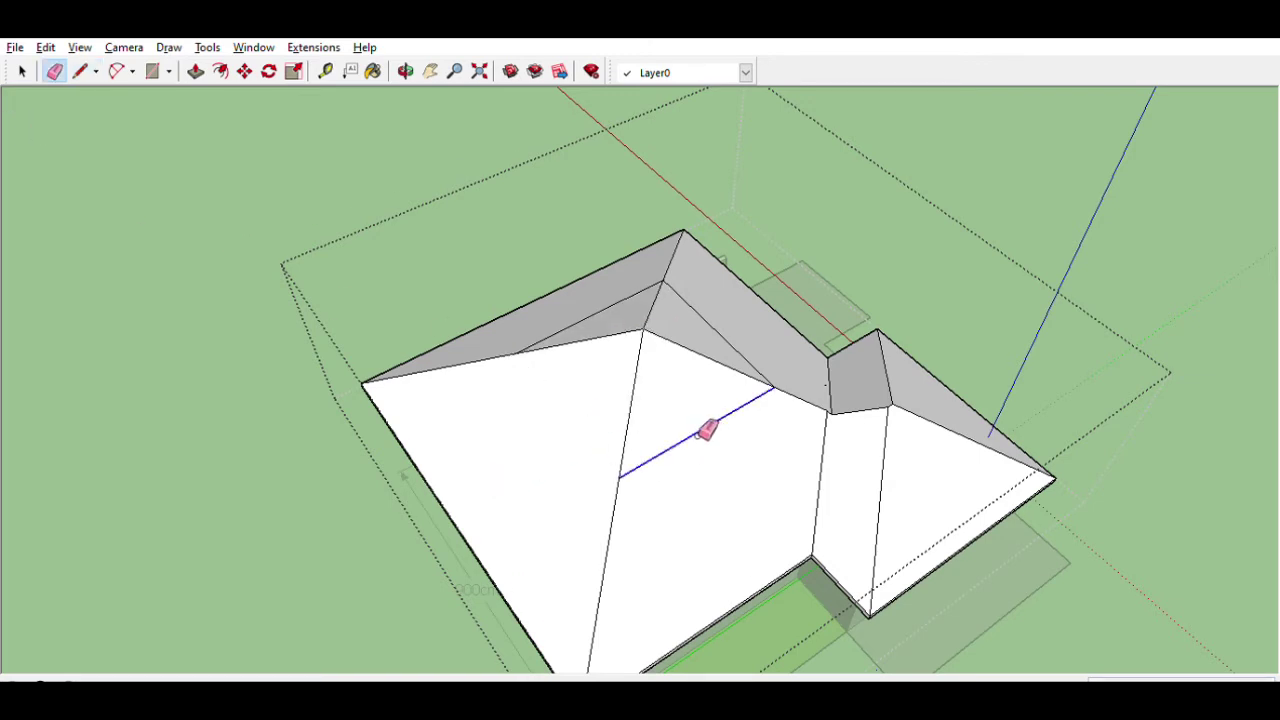
{"action": "left_click_drag", "start_coordinate": [763, 346], "coordinate": [737, 320]}
{"action": "left_click_drag", "start_coordinate": [657, 280], "coordinate": [620, 338]}
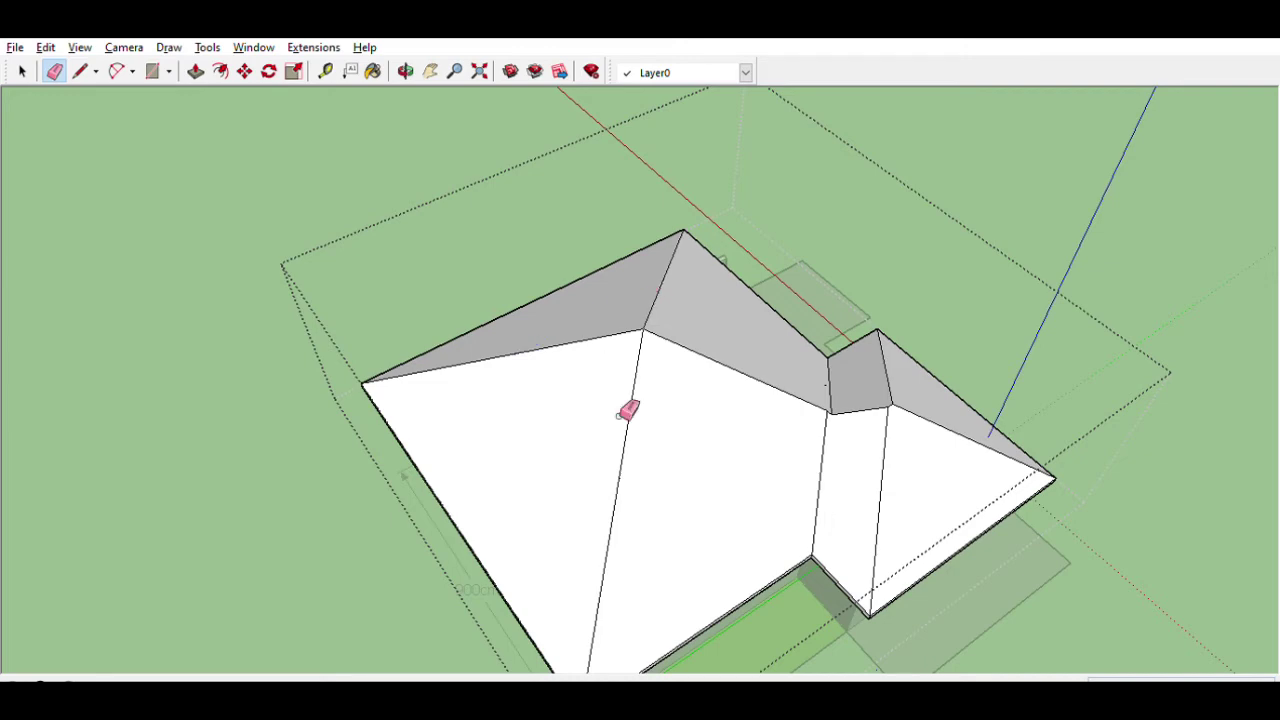
{"action": "scroll", "coordinate": [618, 341], "scroll_direction": "down", "scroll_amount": 5}
{"action": "mouse_move", "coordinate": [528, 528]}
{"action": "middle_mouse_down"}
{"action": "mouse_move", "coordinate": [14, 166]}
{"action": "mouse_move", "coordinate": [223, 286]}
{"action": "mouse_move", "coordinate": [578, 347]}
{"action": "mouse_move", "coordinate": [569, 257]}
{"action": "mouse_move", "coordinate": [51, 103]}
{"action": "middle_mouse_up"}
{"action": "left_click", "coordinate": [24, 68]}
{"action": "mouse_move", "coordinate": [194, 166]}
{"action": "middle_mouse_down"}
{"action": "mouse_move", "coordinate": [686, 349]}
{"action": "mouse_move", "coordinate": [614, 380]}
{"action": "mouse_move", "coordinate": [712, 330]}
{"action": "mouse_move", "coordinate": [487, 374]}
{"action": "middle_mouse_up"}
{"action": "scroll", "coordinate": [712, 330], "scroll_direction": "down", "scroll_amount": 3}
{"action": "scroll", "coordinate": [487, 374], "scroll_direction": "up", "scroll_amount": 3}
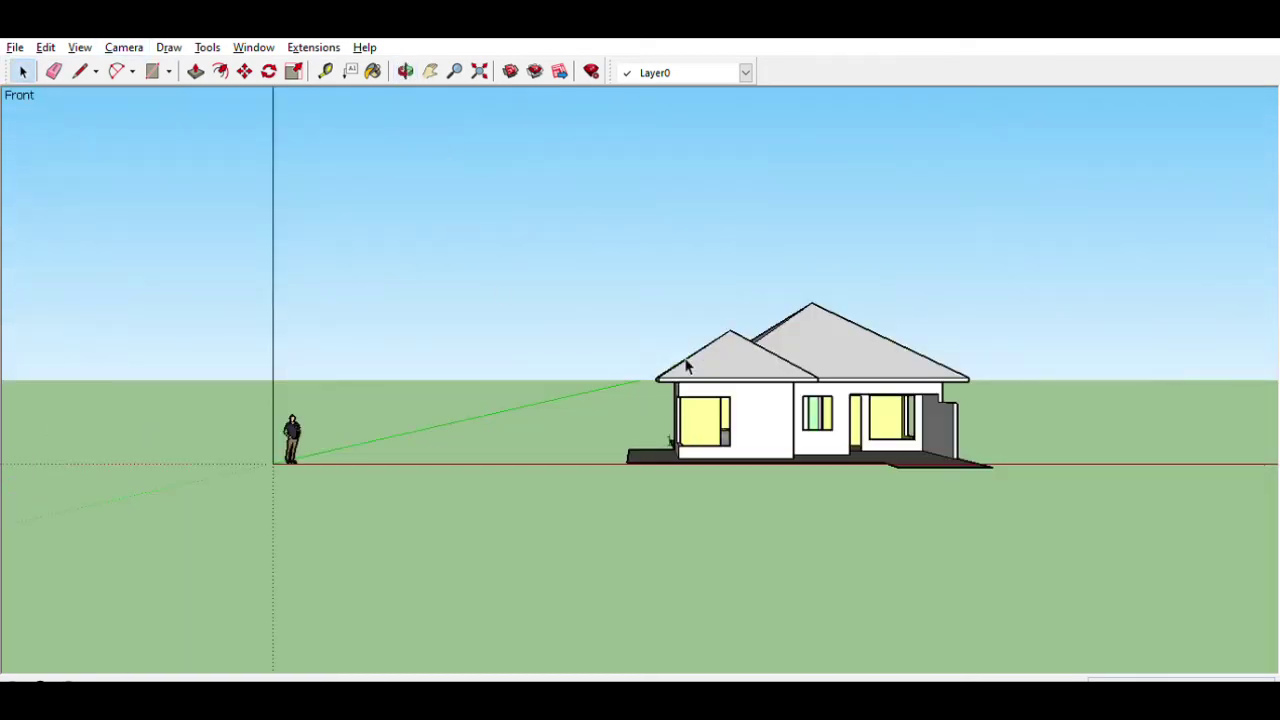
{"action": "scroll", "coordinate": [291, 380], "scroll_direction": "down", "scroll_amount": 2}
{"action": "scroll", "coordinate": [789, 400], "scroll_direction": "up", "scroll_amount": 3}
{"action": "mouse_move", "coordinate": [789, 400]}
{"action": "middle_mouse_down"}
{"action": "mouse_move", "coordinate": [565, 335]}
{"action": "mouse_move", "coordinate": [563, 114]}
{"action": "mouse_move", "coordinate": [691, 214]}
{"action": "mouse_move", "coordinate": [450, 390]}
{"action": "middle_mouse_up"}
{"action": "scroll", "coordinate": [479, 342], "scroll_direction": "up", "scroll_amount": 4}
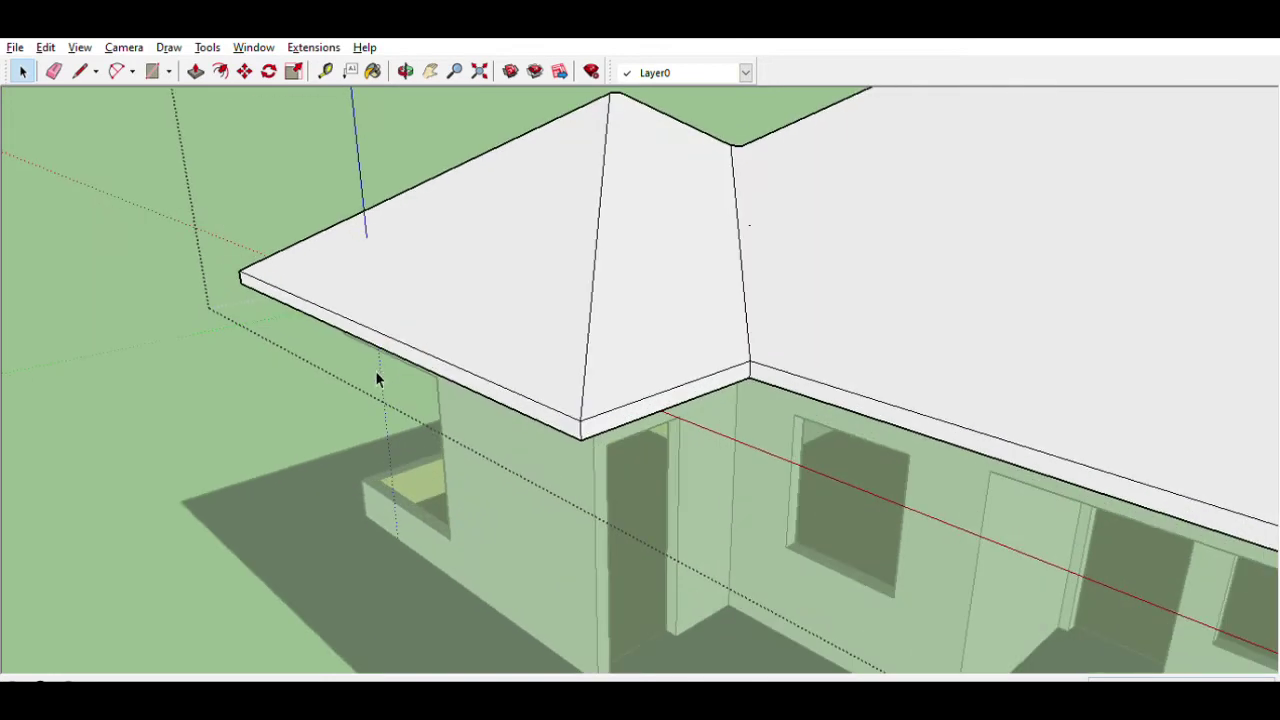
{"action": "key", "text": "p"}
{"action": "left_click_drag", "start_coordinate": [368, 332], "coordinate": [337, 330]}
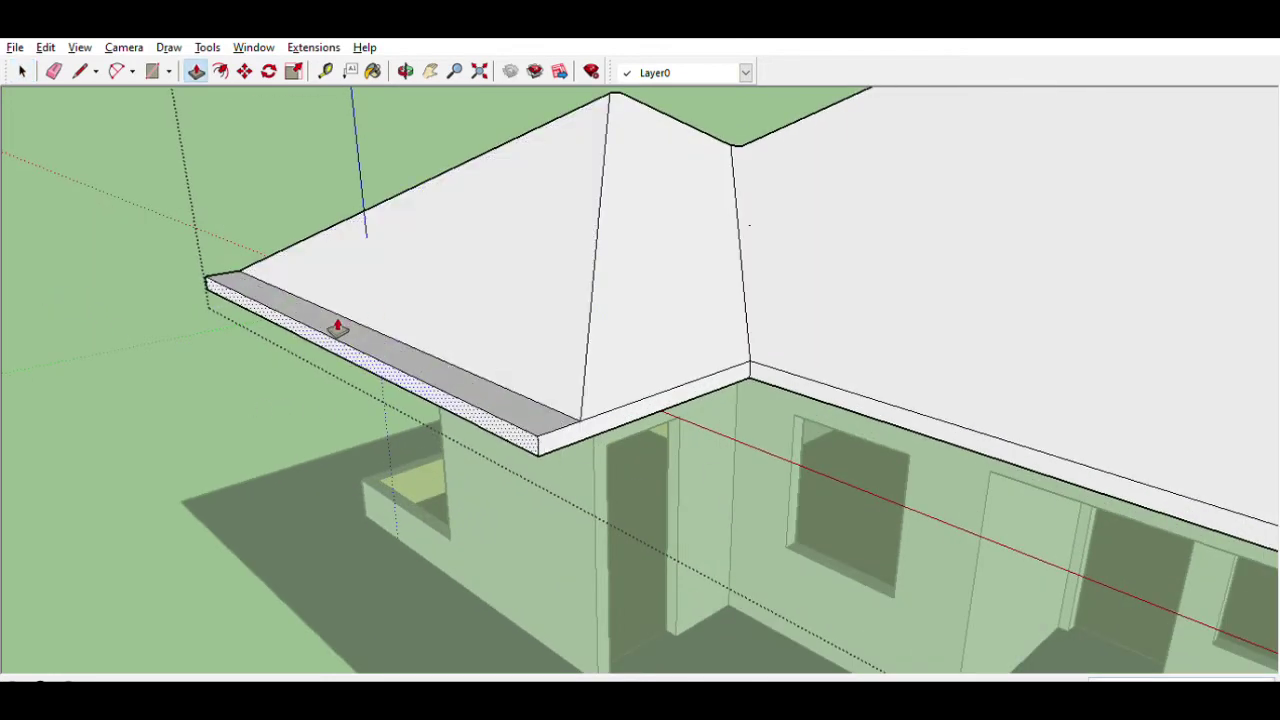
{"action": "key", "text": "ctrl+z"}
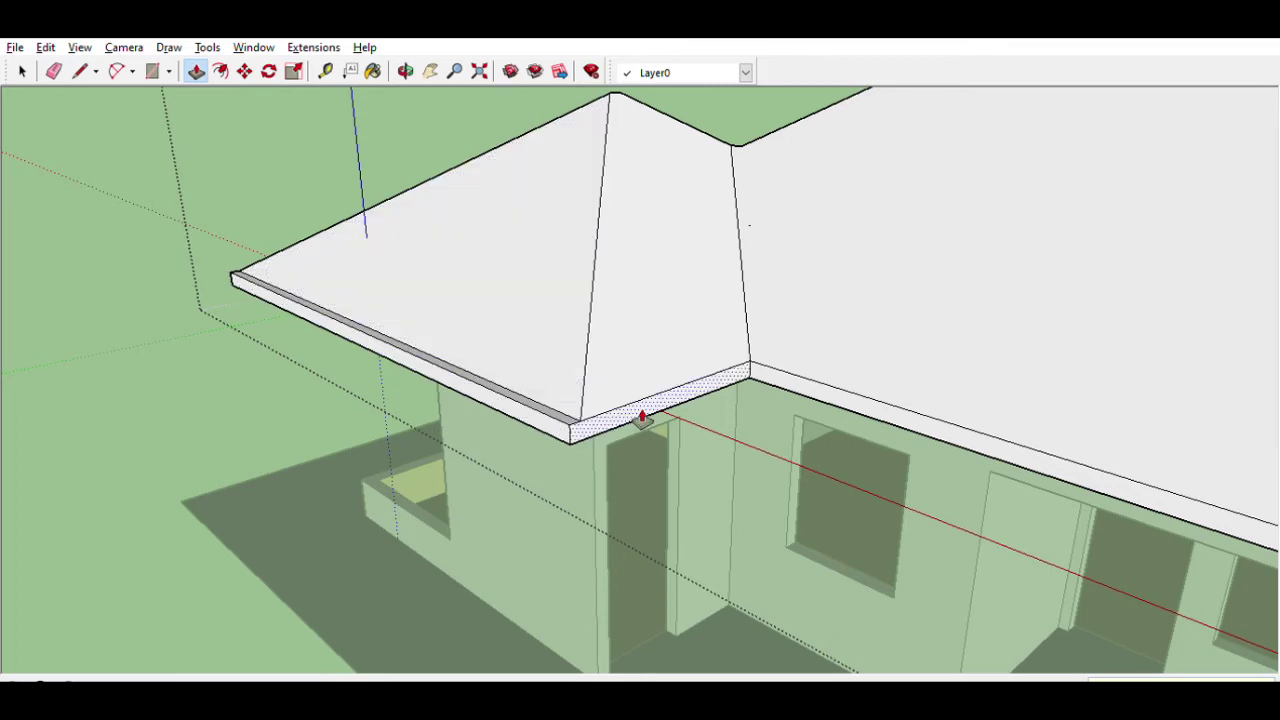
{"action": "scroll", "coordinate": [659, 462], "scroll_direction": "down", "scroll_amount": 5}
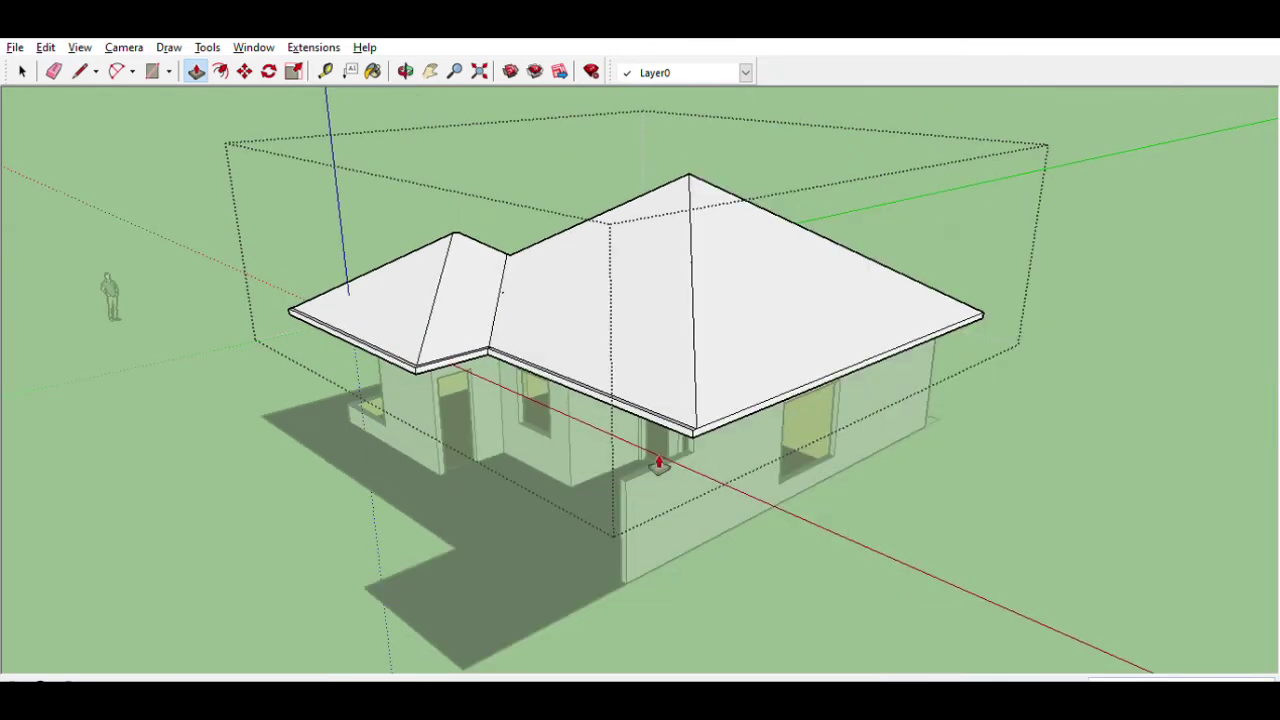
{"action": "scroll", "coordinate": [700, 430], "scroll_direction": "up", "scroll_amount": 3}
{"action": "mouse_move", "coordinate": [731, 409]}
{"action": "middle_mouse_down"}
{"action": "mouse_move", "coordinate": [486, 300]}
{"action": "mouse_move", "coordinate": [14, 247]}
{"action": "middle_mouse_up"}
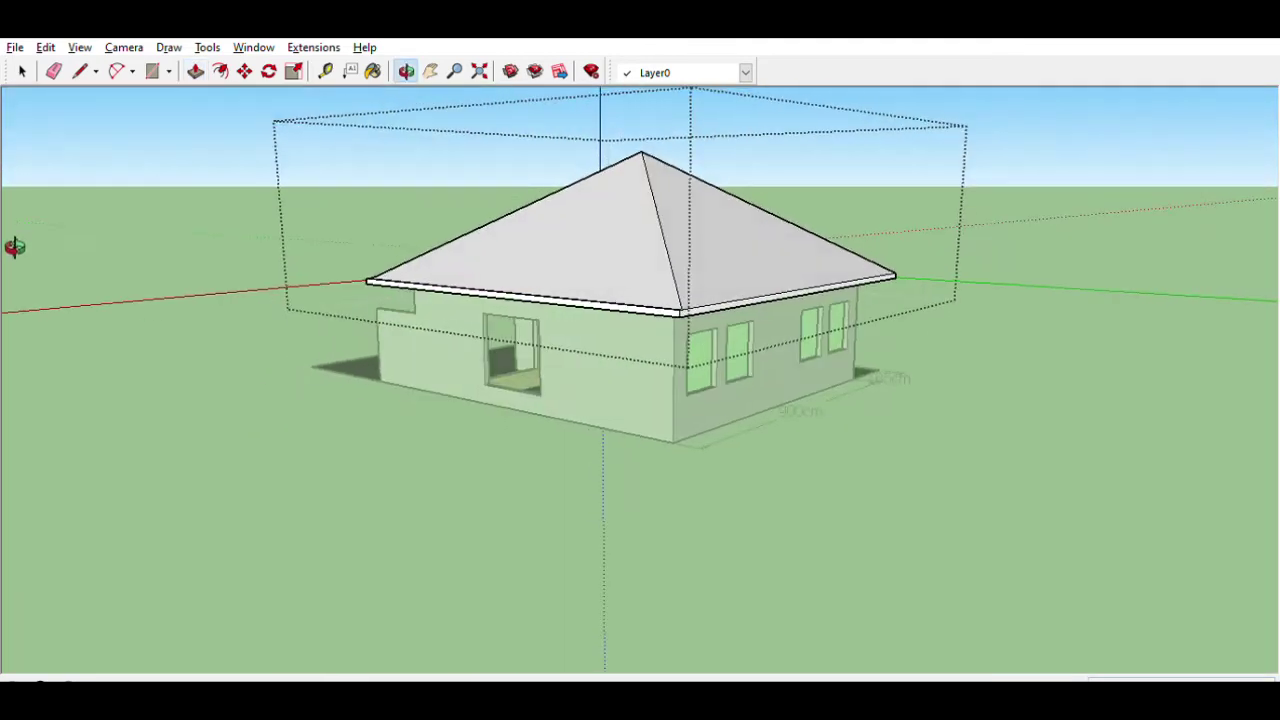
{"action": "scroll", "coordinate": [580, 254], "scroll_direction": "up", "scroll_amount": 3}
{"action": "key", "text": "p"}
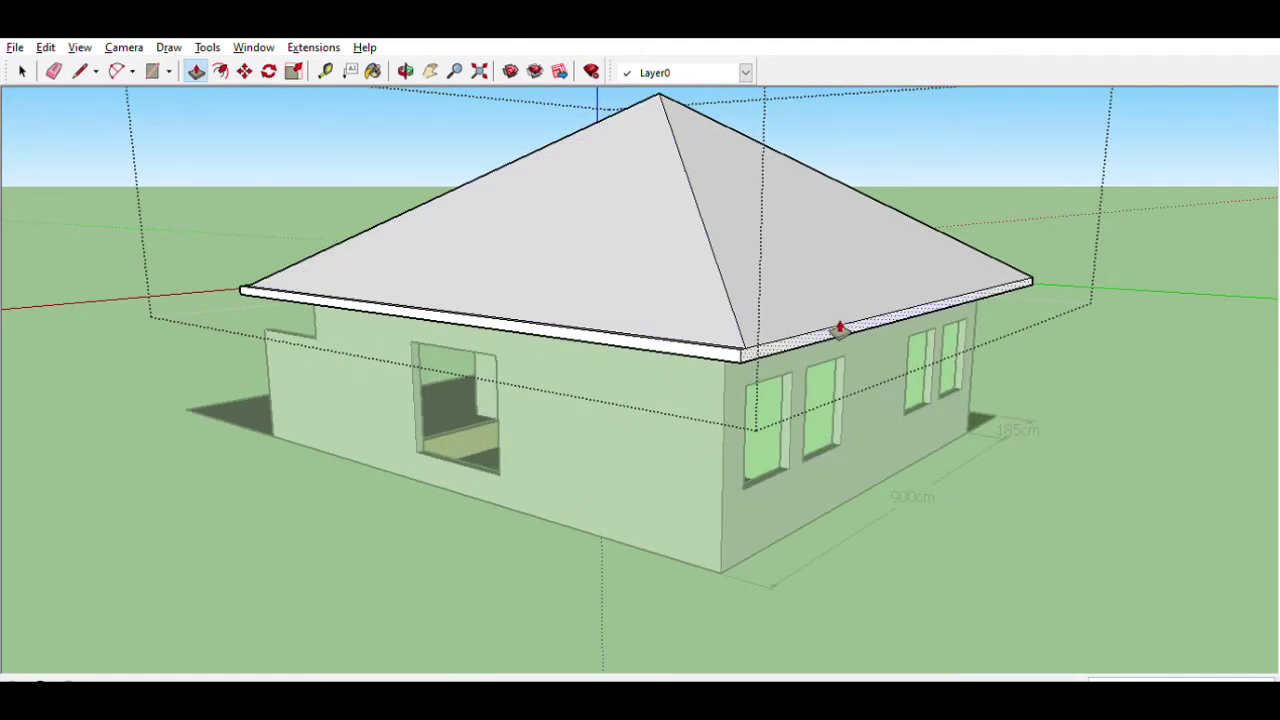
{"action": "scroll", "coordinate": [549, 323], "scroll_direction": "down", "scroll_amount": 3}
{"action": "middle_click_drag", "start_coordinate": [549, 323], "coordinate": [143, 314]}
{"action": "scroll", "coordinate": [729, 320], "scroll_direction": "up", "scroll_amount": 3}
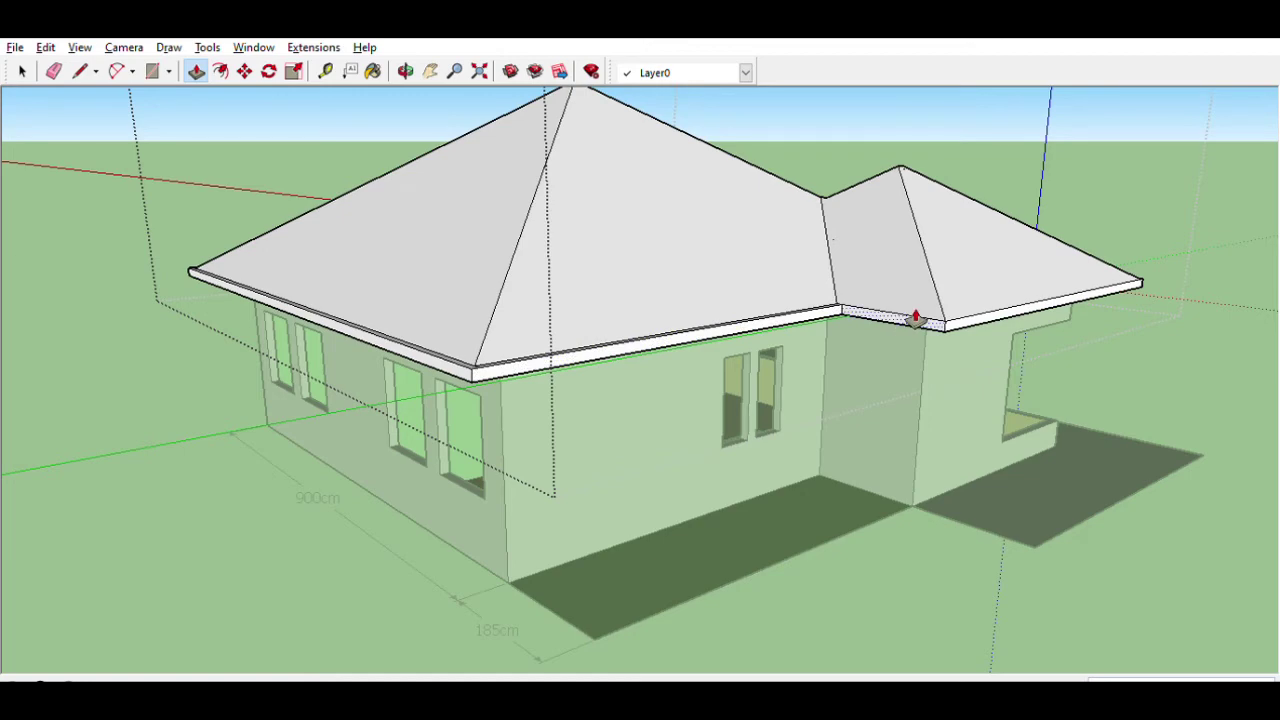
{"action": "scroll", "coordinate": [915, 318], "scroll_direction": "up", "scroll_amount": 2}
{"action": "scroll", "coordinate": [970, 318], "scroll_direction": "down", "scroll_amount": 3}
{"action": "mouse_move", "coordinate": [391, 314]}
{"action": "middle_mouse_down"}
{"action": "mouse_move", "coordinate": [763, 371]}
{"action": "mouse_move", "coordinate": [320, 520]}
{"action": "middle_mouse_up"}
{"action": "left_click", "coordinate": [54, 71]}
{"action": "scroll", "coordinate": [640, 390], "scroll_direction": "up", "scroll_amount": 2}
{"action": "scroll", "coordinate": [651, 423], "scroll_direction": "up", "scroll_amount": 2}
{"action": "scroll", "coordinate": [666, 443], "scroll_direction": "up", "scroll_amount": 2}
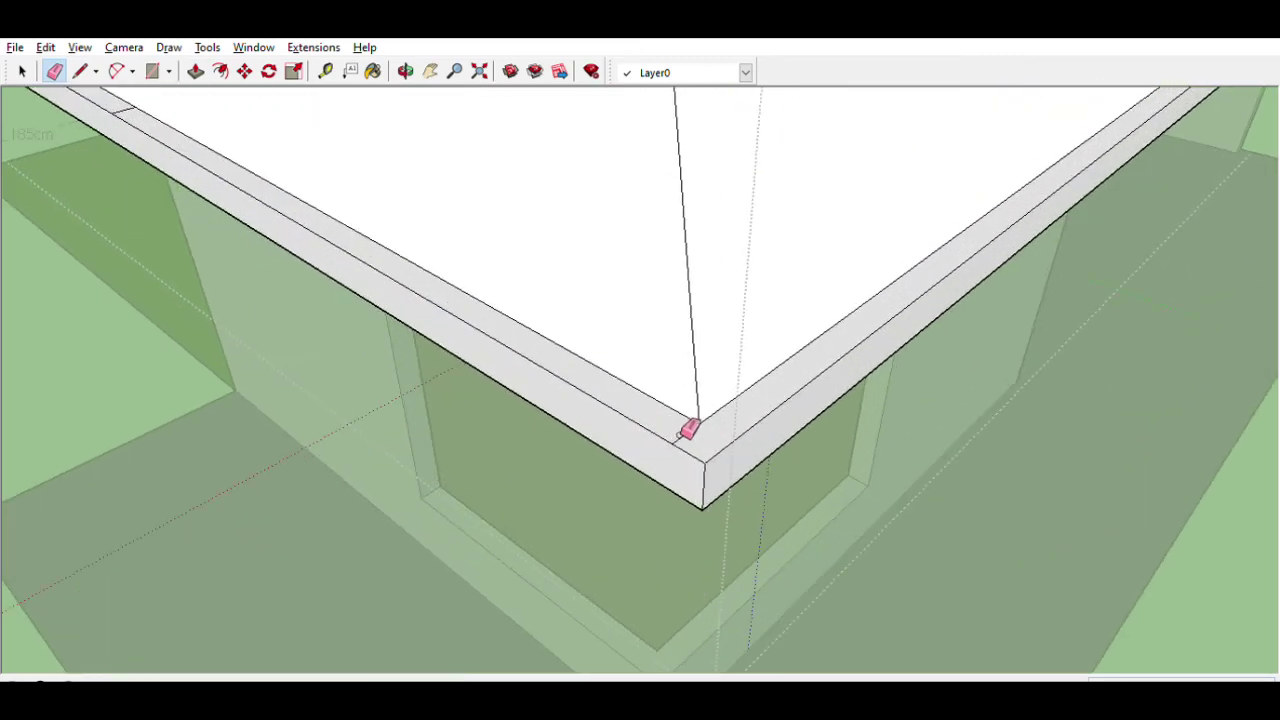
{"action": "scroll", "coordinate": [697, 432], "scroll_direction": "down", "scroll_amount": 3}
{"action": "scroll", "coordinate": [794, 434], "scroll_direction": "down", "scroll_amount": 2}
{"action": "scroll", "coordinate": [477, 260], "scroll_direction": "up", "scroll_amount": 4}
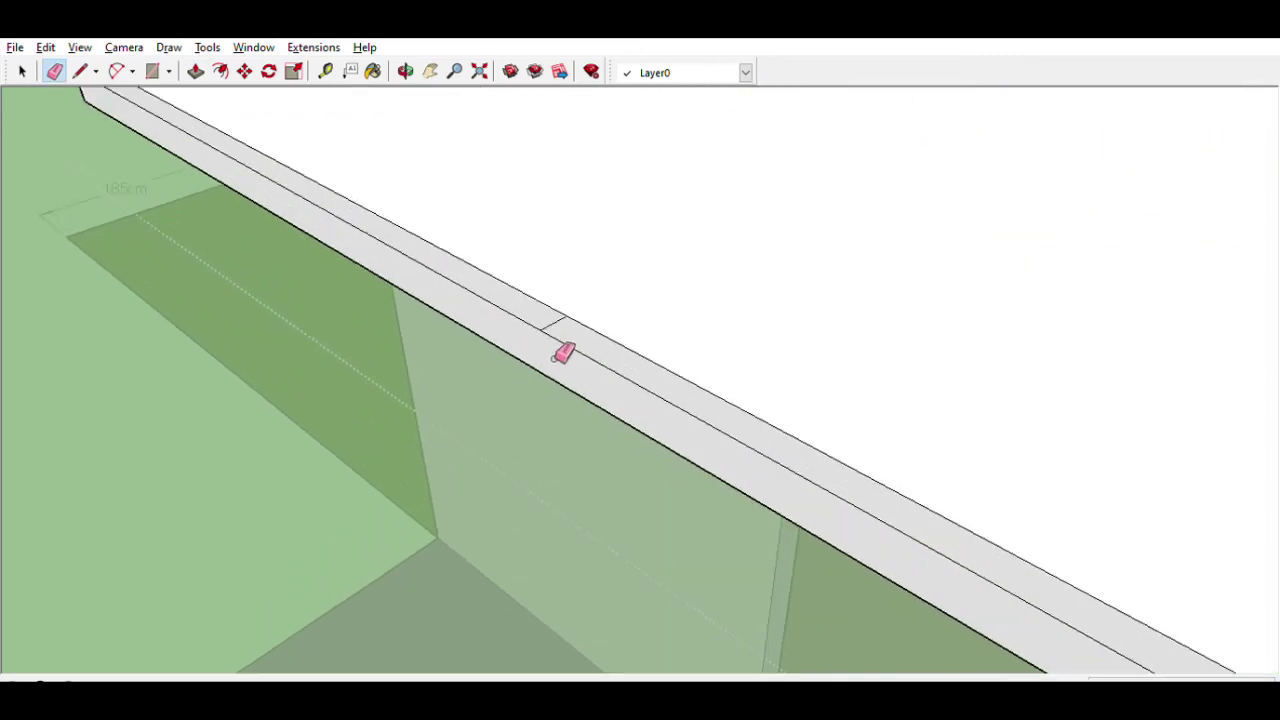
{"action": "scroll", "coordinate": [568, 318], "scroll_direction": "down", "scroll_amount": 3}
{"action": "scroll", "coordinate": [423, 309], "scroll_direction": "down", "scroll_amount": 1}
{"action": "scroll", "coordinate": [360, 371], "scroll_direction": "up", "scroll_amount": 3}
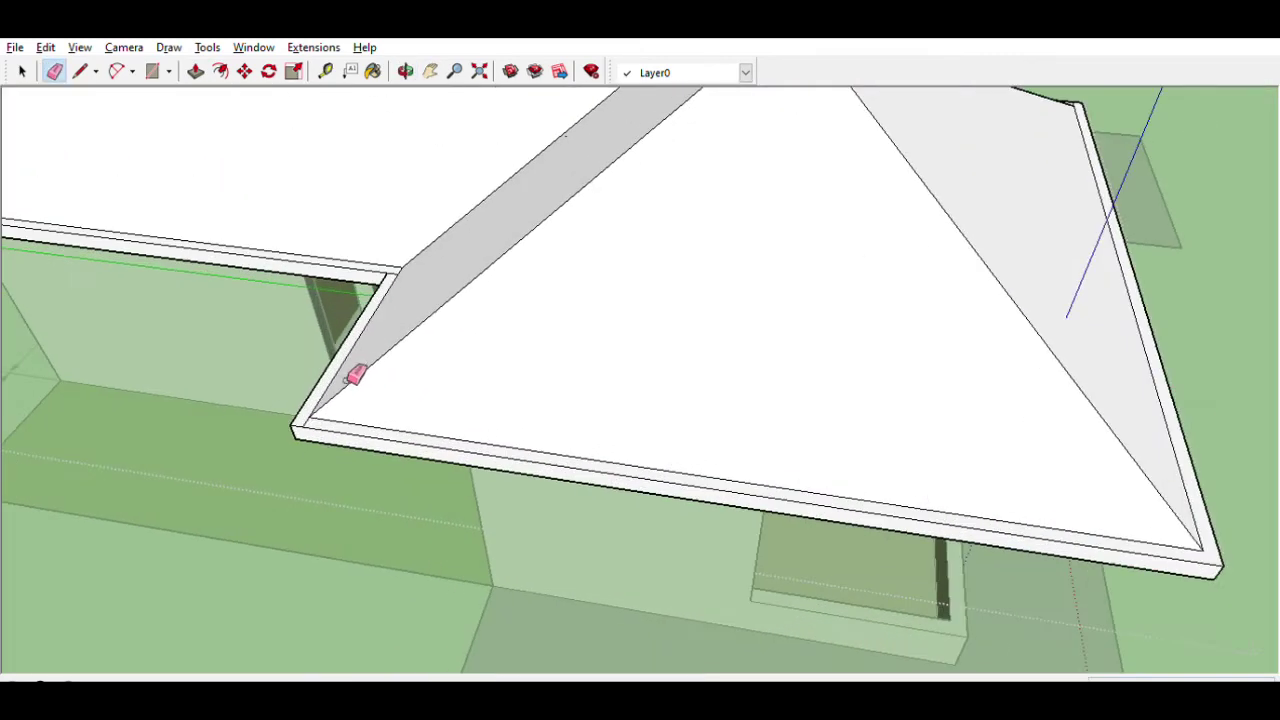
{"action": "scroll", "coordinate": [329, 418], "scroll_direction": "up", "scroll_amount": 2}
{"action": "mouse_move", "coordinate": [324, 421]}
{"action": "middle_mouse_down"}
{"action": "mouse_move", "coordinate": [394, 357]}
{"action": "mouse_move", "coordinate": [529, 409]}
{"action": "mouse_move", "coordinate": [588, 112]}
{"action": "middle_mouse_up"}
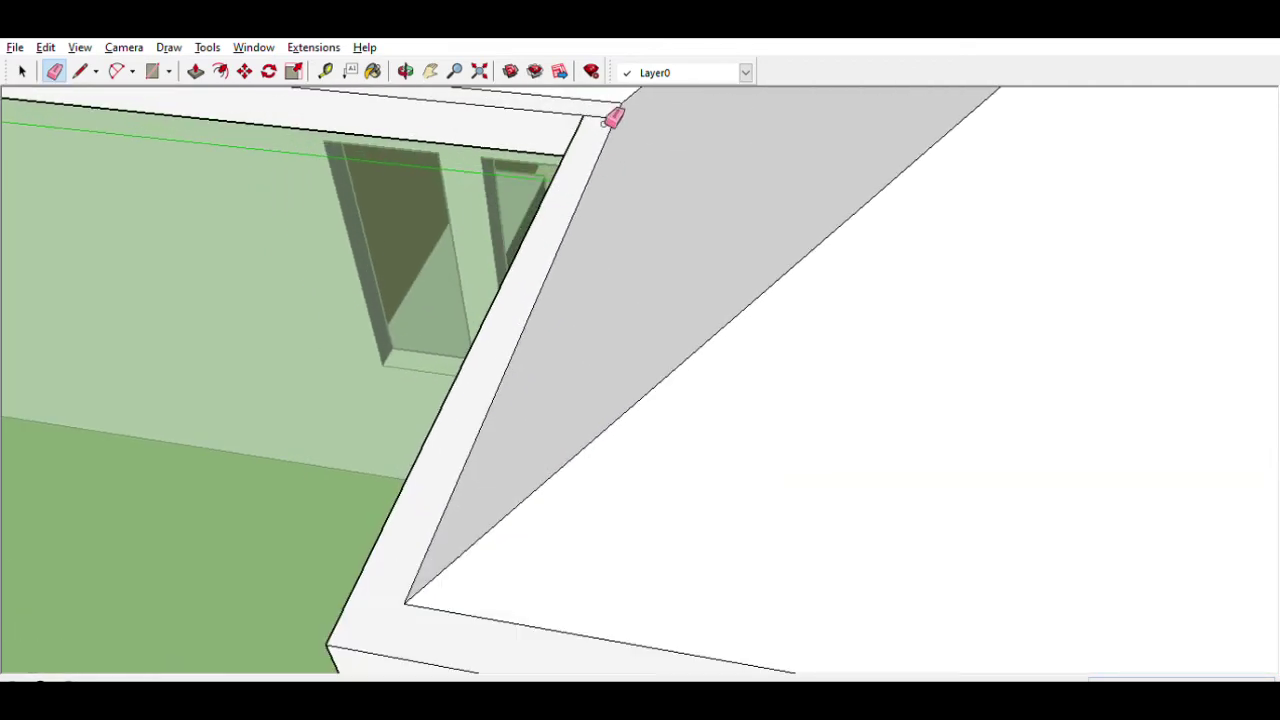
{"action": "mouse_move", "coordinate": [613, 112]}
{"action": "middle_mouse_down"}
{"action": "mouse_move", "coordinate": [820, 297]}
{"action": "mouse_move", "coordinate": [443, 251]}
{"action": "middle_mouse_up"}
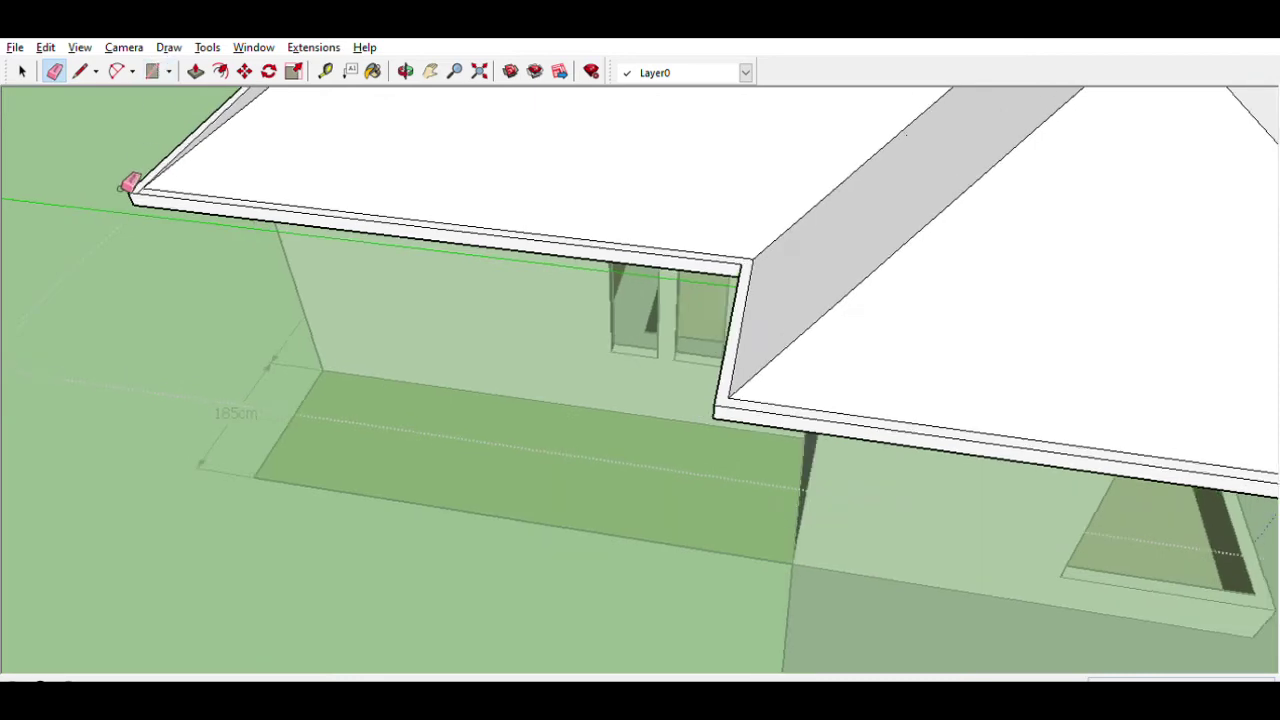
{"action": "scroll", "coordinate": [133, 175], "scroll_direction": "up", "scroll_amount": 2}
{"action": "scroll", "coordinate": [136, 163], "scroll_direction": "up", "scroll_amount": 2}
{"action": "scroll", "coordinate": [138, 165], "scroll_direction": "up", "scroll_amount": 2}
{"action": "scroll", "coordinate": [140, 188], "scroll_direction": "up", "scroll_amount": 1}
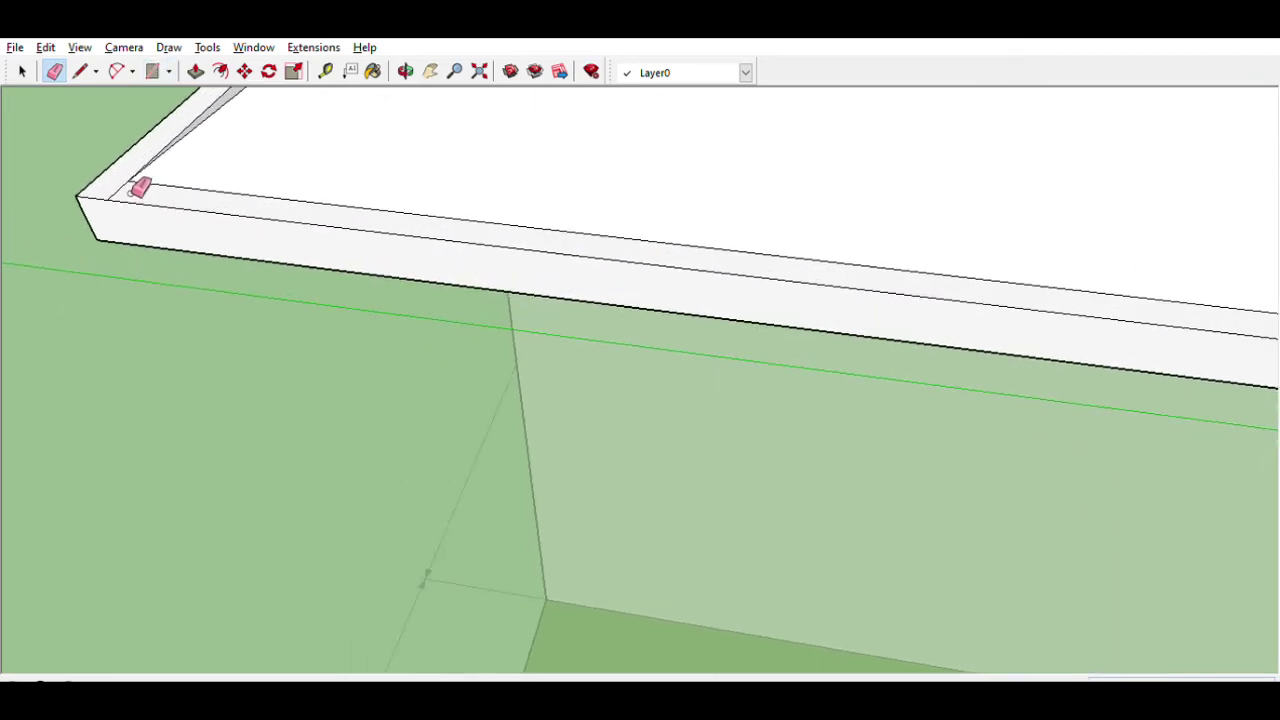
{"action": "scroll", "coordinate": [110, 198], "scroll_direction": "down", "scroll_amount": 2}
{"action": "scroll", "coordinate": [449, 329], "scroll_direction": "down", "scroll_amount": 3}
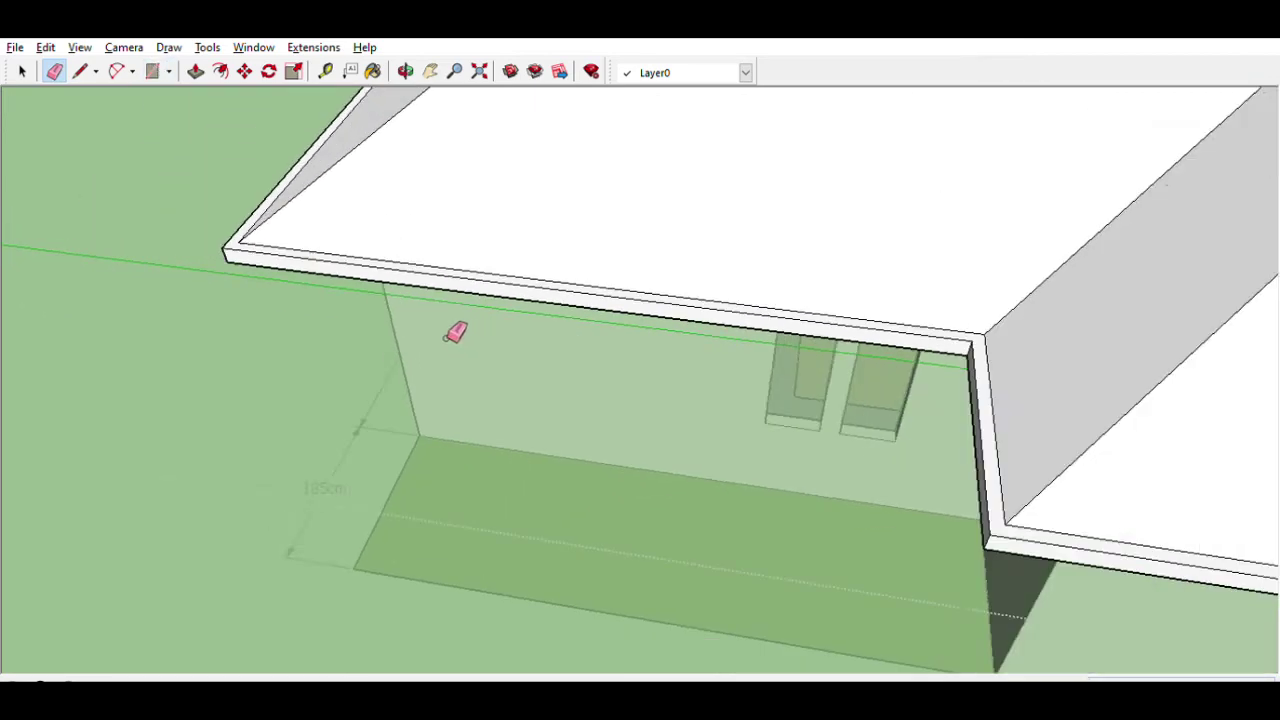
{"action": "scroll", "coordinate": [403, 340], "scroll_direction": "down", "scroll_amount": 3}
{"action": "middle_click_drag", "start_coordinate": [403, 340], "coordinate": [518, 251]}
{"action": "scroll", "coordinate": [714, 297], "scroll_direction": "up", "scroll_amount": 2}
{"action": "scroll", "coordinate": [757, 237], "scroll_direction": "up", "scroll_amount": 2}
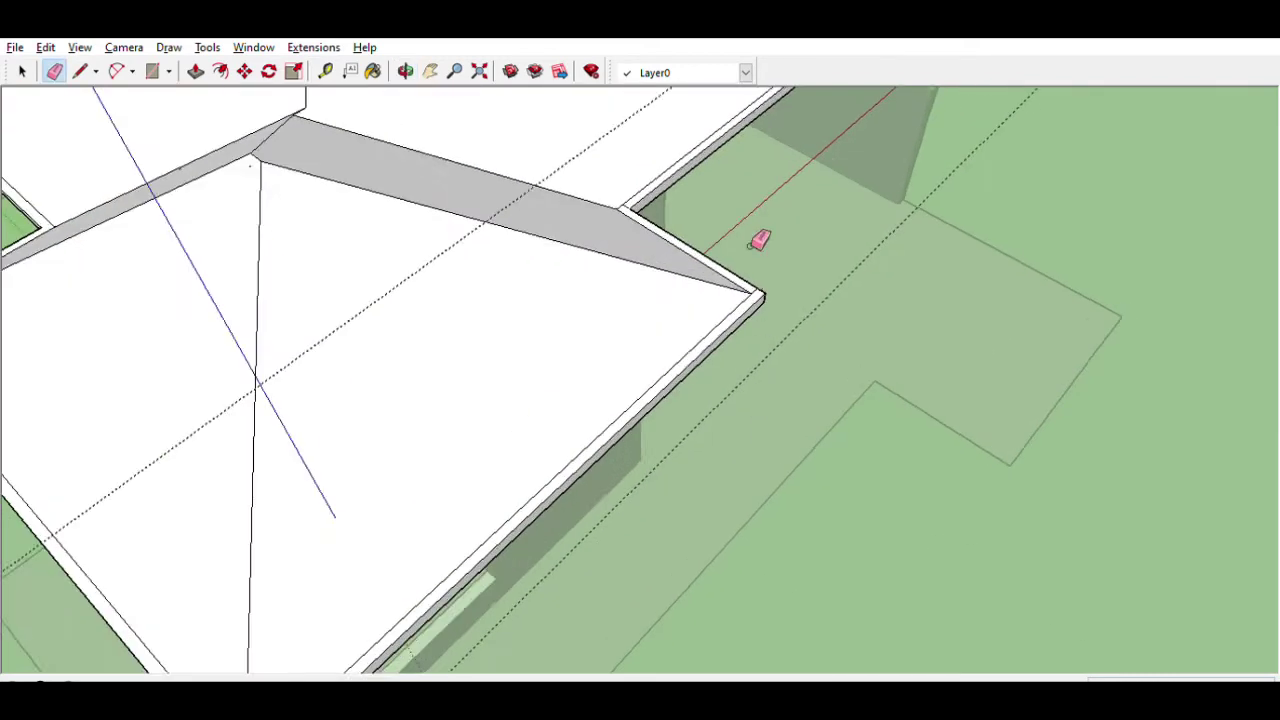
{"action": "scroll", "coordinate": [771, 363], "scroll_direction": "up", "scroll_amount": 2}
{"action": "scroll", "coordinate": [787, 367], "scroll_direction": "up", "scroll_amount": 1}
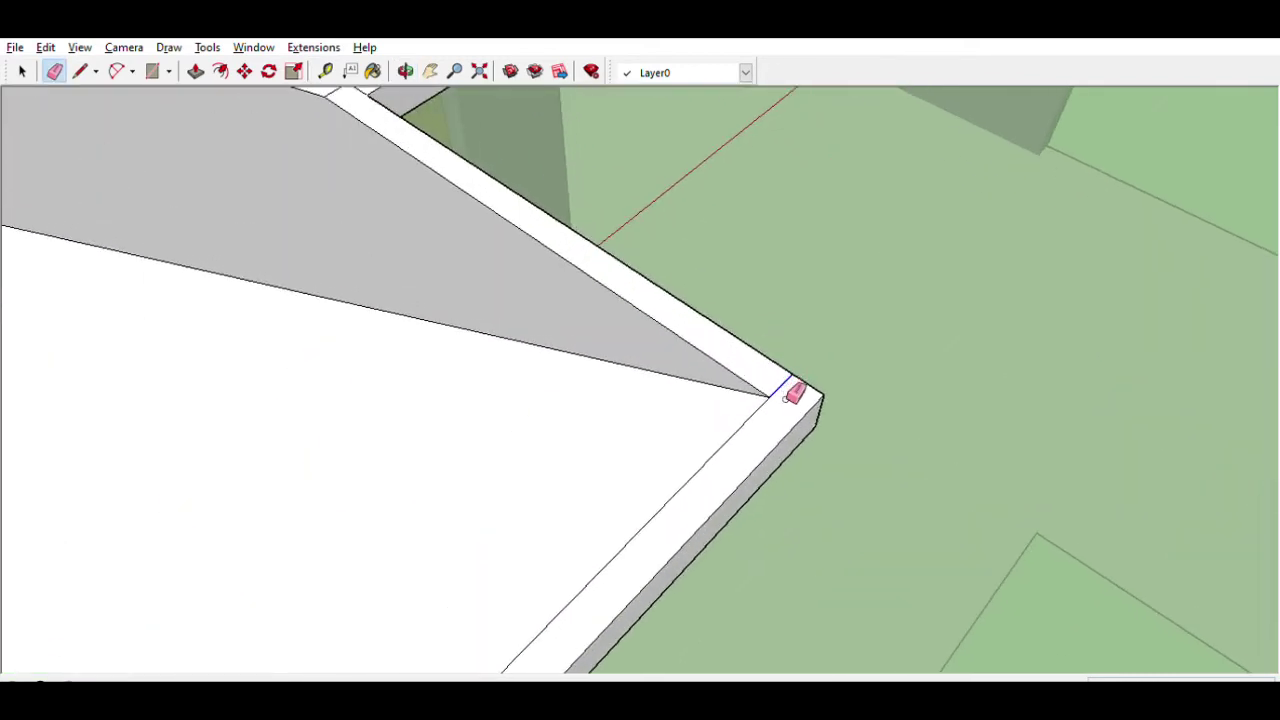
{"action": "scroll", "coordinate": [446, 234], "scroll_direction": "down", "scroll_amount": 2}
{"action": "scroll", "coordinate": [403, 123], "scroll_direction": "up", "scroll_amount": 2}
{"action": "scroll", "coordinate": [406, 145], "scroll_direction": "up", "scroll_amount": 1}
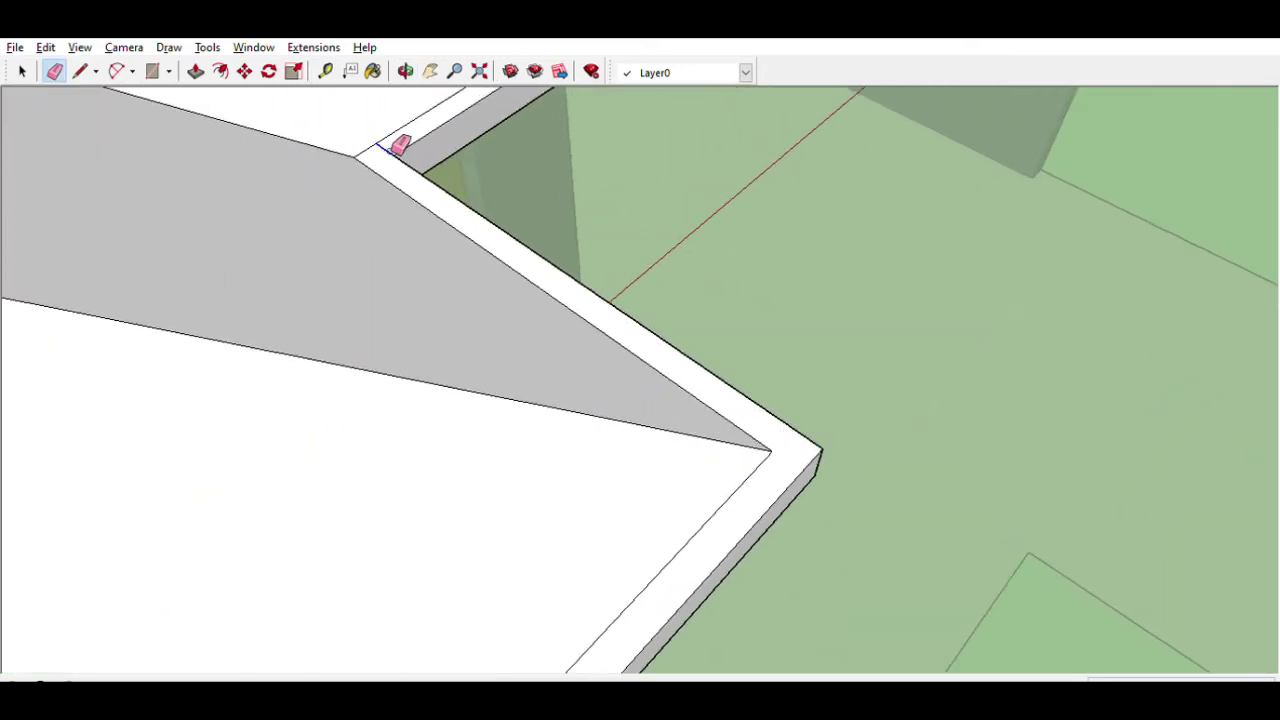
{"action": "scroll", "coordinate": [343, 243], "scroll_direction": "down", "scroll_amount": 2}
{"action": "scroll", "coordinate": [363, 251], "scroll_direction": "down", "scroll_amount": 2}
{"action": "scroll", "coordinate": [455, 165], "scroll_direction": "up", "scroll_amount": 3}
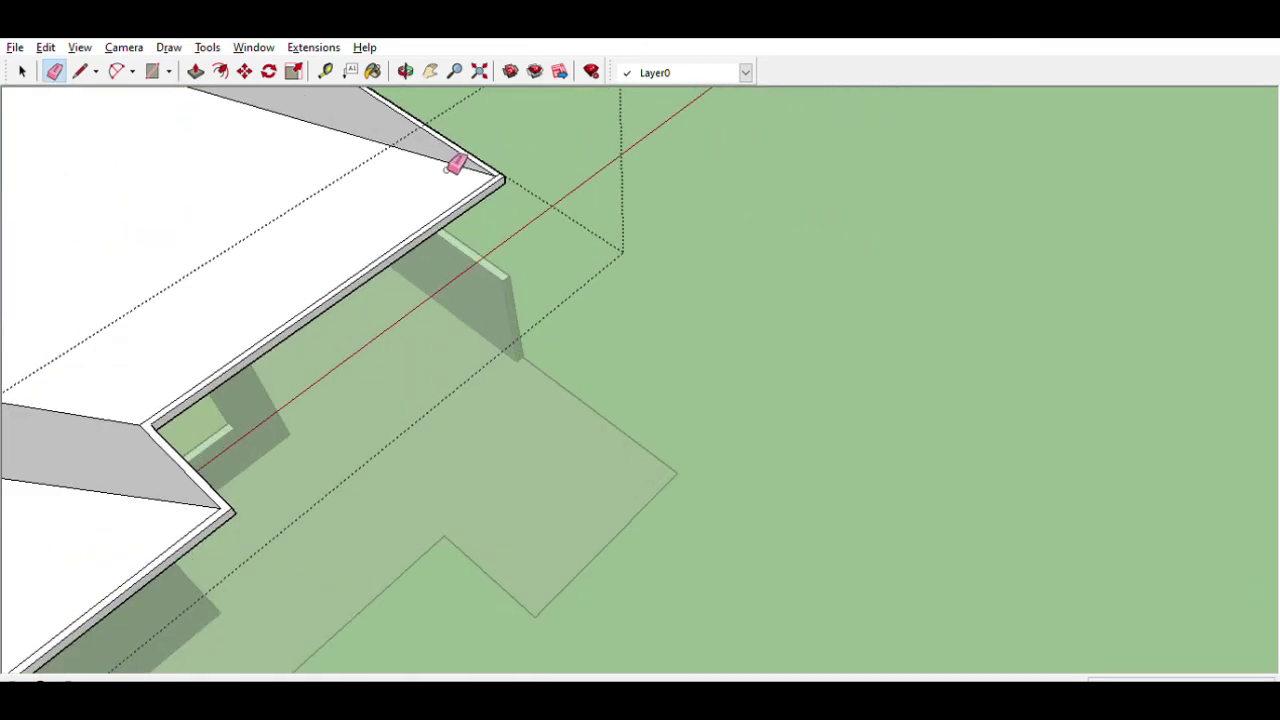
{"action": "scroll", "coordinate": [455, 165], "scroll_direction": "up", "scroll_amount": 2}
{"action": "scroll", "coordinate": [526, 157], "scroll_direction": "up", "scroll_amount": 2}
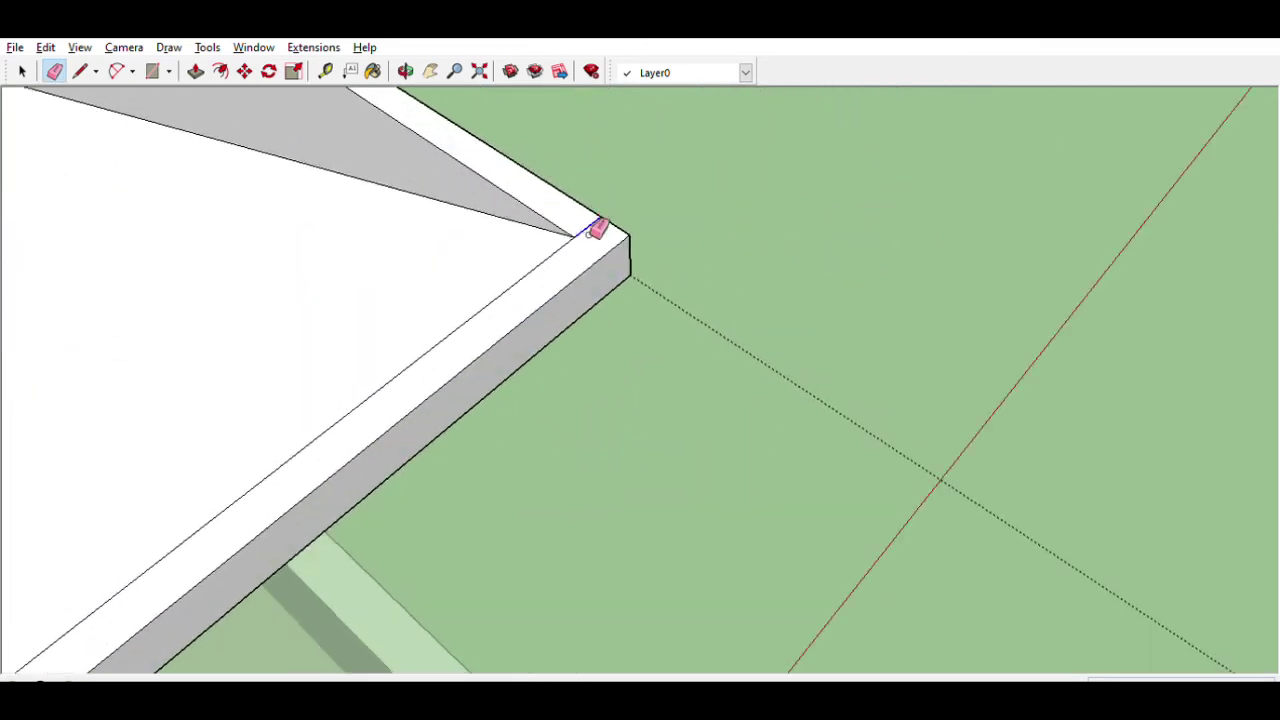
{"action": "scroll", "coordinate": [598, 234], "scroll_direction": "down", "scroll_amount": 1}
{"action": "scroll", "coordinate": [640, 240], "scroll_direction": "down", "scroll_amount": 1}
{"action": "scroll", "coordinate": [571, 223], "scroll_direction": "down", "scroll_amount": 2}
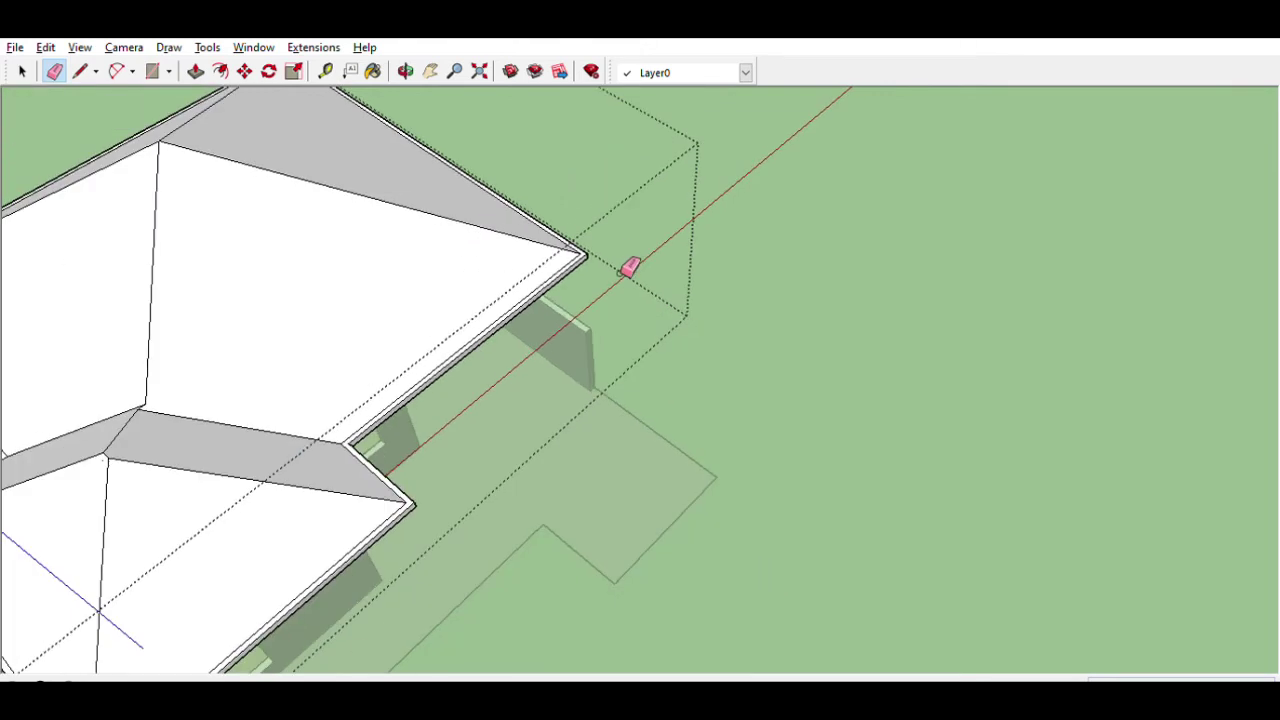
{"action": "scroll", "coordinate": [629, 266], "scroll_direction": "down", "scroll_amount": 3}
{"action": "scroll", "coordinate": [455, 168], "scroll_direction": "up", "scroll_amount": 2}
{"action": "scroll", "coordinate": [480, 177], "scroll_direction": "up", "scroll_amount": 2}
{"action": "scroll", "coordinate": [489, 191], "scroll_direction": "up", "scroll_amount": 2}
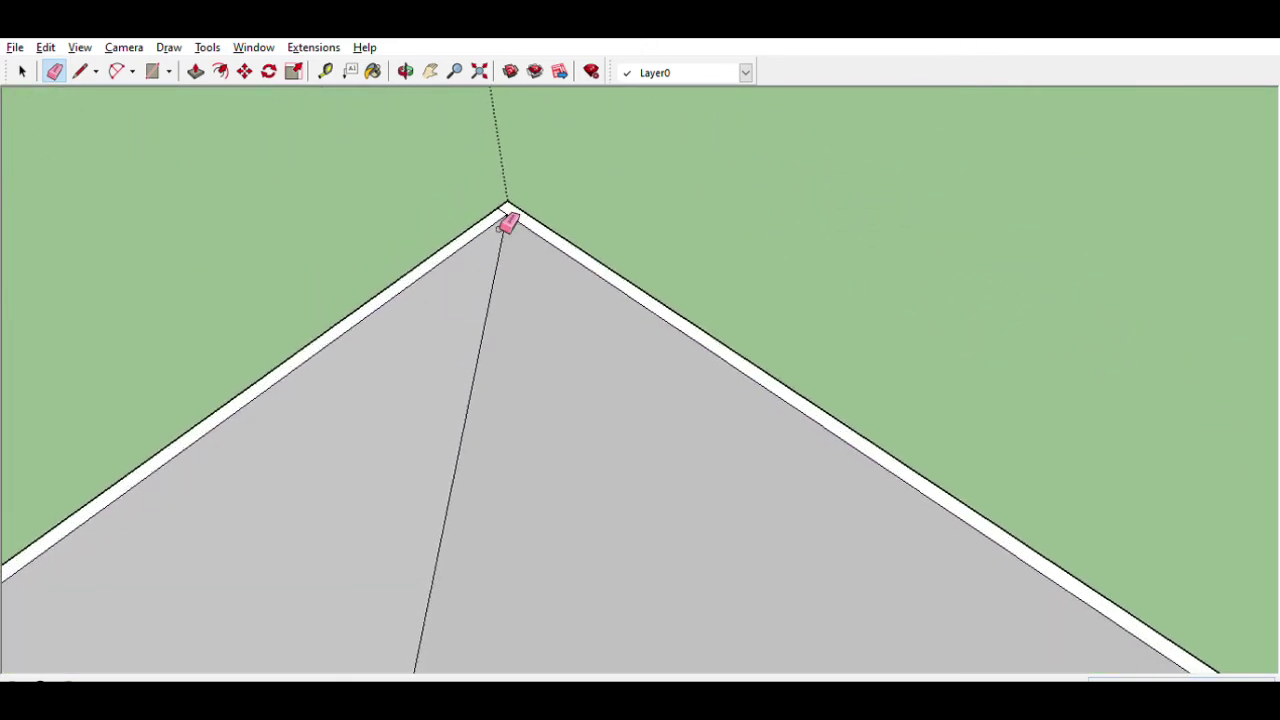
{"action": "scroll", "coordinate": [509, 223], "scroll_direction": "up", "scroll_amount": 1}
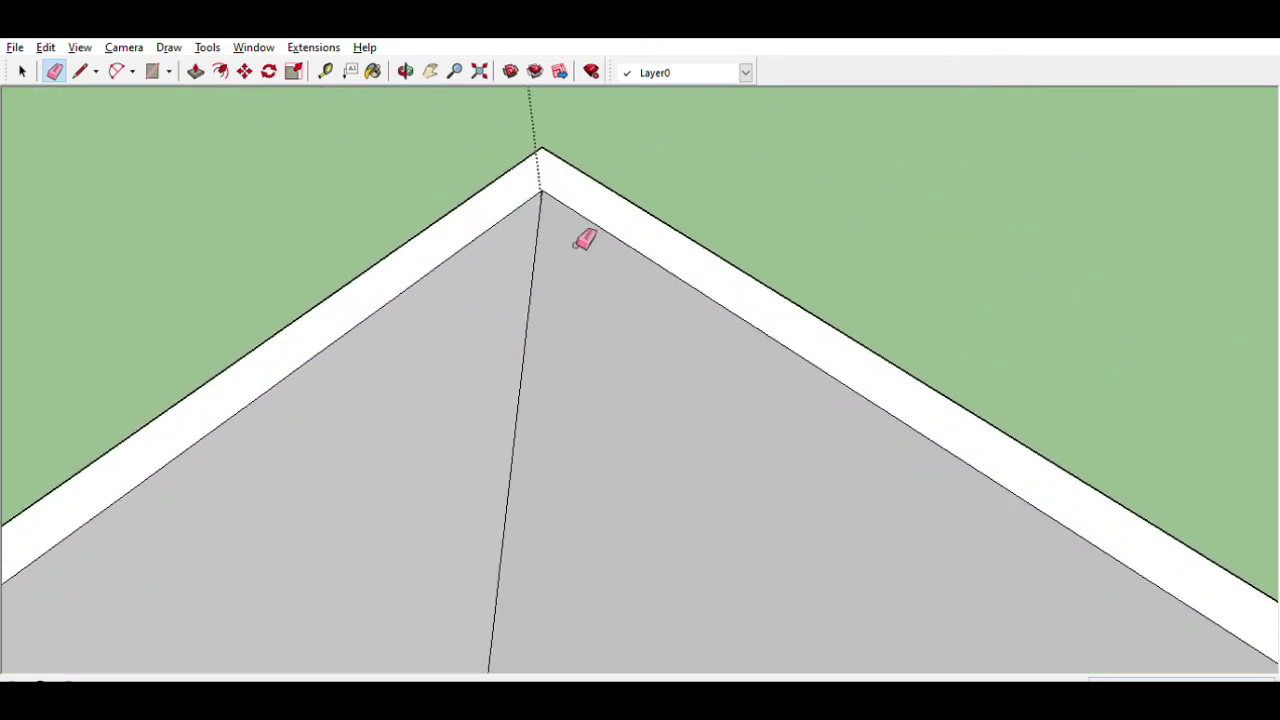
{"action": "scroll", "coordinate": [610, 270], "scroll_direction": "down", "scroll_amount": 2}
{"action": "scroll", "coordinate": [605, 285], "scroll_direction": "down", "scroll_amount": 2}
{"action": "scroll", "coordinate": [600, 280], "scroll_direction": "down", "scroll_amount": 2}
{"action": "scroll", "coordinate": [449, 380], "scroll_direction": "up", "scroll_amount": 2}
{"action": "scroll", "coordinate": [450, 377], "scroll_direction": "up", "scroll_amount": 3}
{"action": "scroll", "coordinate": [450, 377], "scroll_direction": "down", "scroll_amount": 5}
{"action": "middle_click_drag", "start_coordinate": [477, 363], "coordinate": [437, 192]}
{"action": "scroll", "coordinate": [486, 377], "scroll_direction": "up", "scroll_amount": 3}
{"action": "mouse_move", "coordinate": [486, 377]}
{"action": "middle_mouse_down"}
{"action": "mouse_move", "coordinate": [398, 349]}
{"action": "mouse_move", "coordinate": [300, 390]}
{"action": "middle_mouse_up"}
{"action": "scroll", "coordinate": [246, 414], "scroll_direction": "up", "scroll_amount": 4}
{"action": "scroll", "coordinate": [191, 356], "scroll_direction": "up", "scroll_amount": 3}
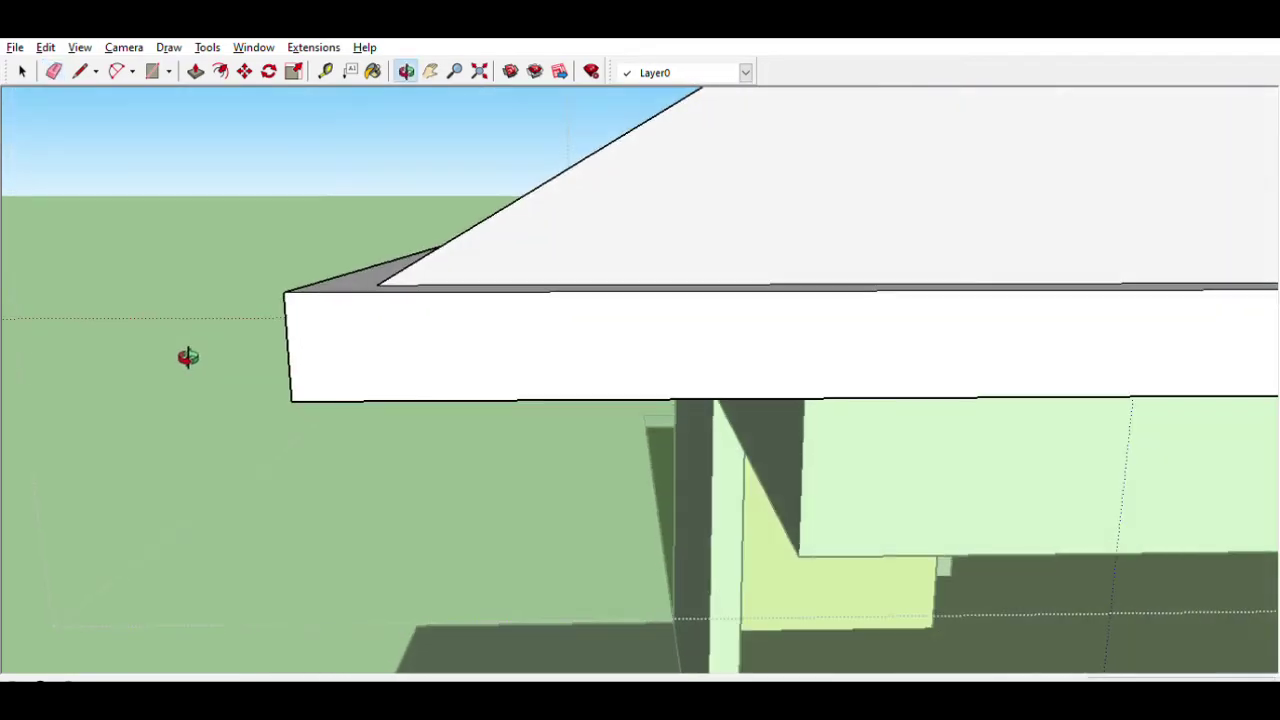
Step: Draw a stepped moulding profile on the fascia end and erase its extra lower segment
{"action": "key", "text": "l"}
{"action": "scroll", "coordinate": [300, 320], "scroll_direction": "up", "scroll_amount": 2}
{"action": "scroll", "coordinate": [350, 400], "scroll_direction": "down", "scroll_amount": 2}
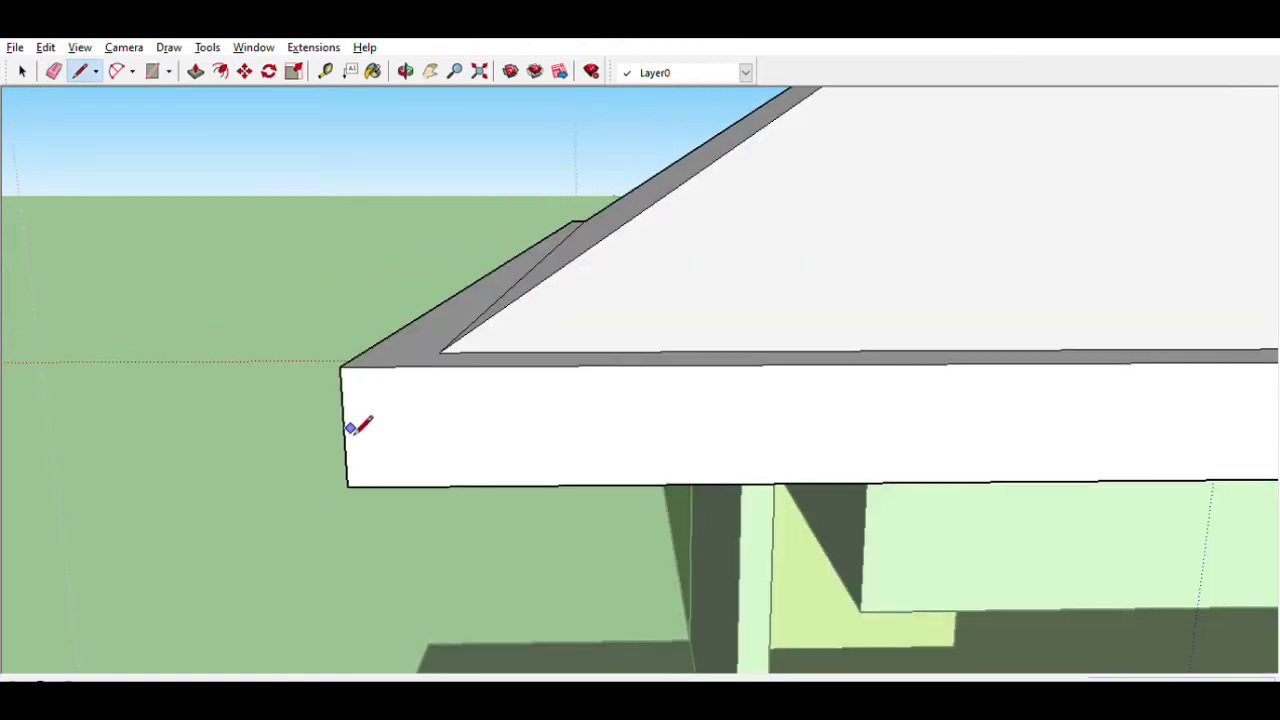
{"action": "left_click", "coordinate": [342, 397]}
{"action": "left_click", "coordinate": [359, 397]}
{"action": "left_click", "coordinate": [360, 440]}
{"action": "left_click", "coordinate": [416, 485]}
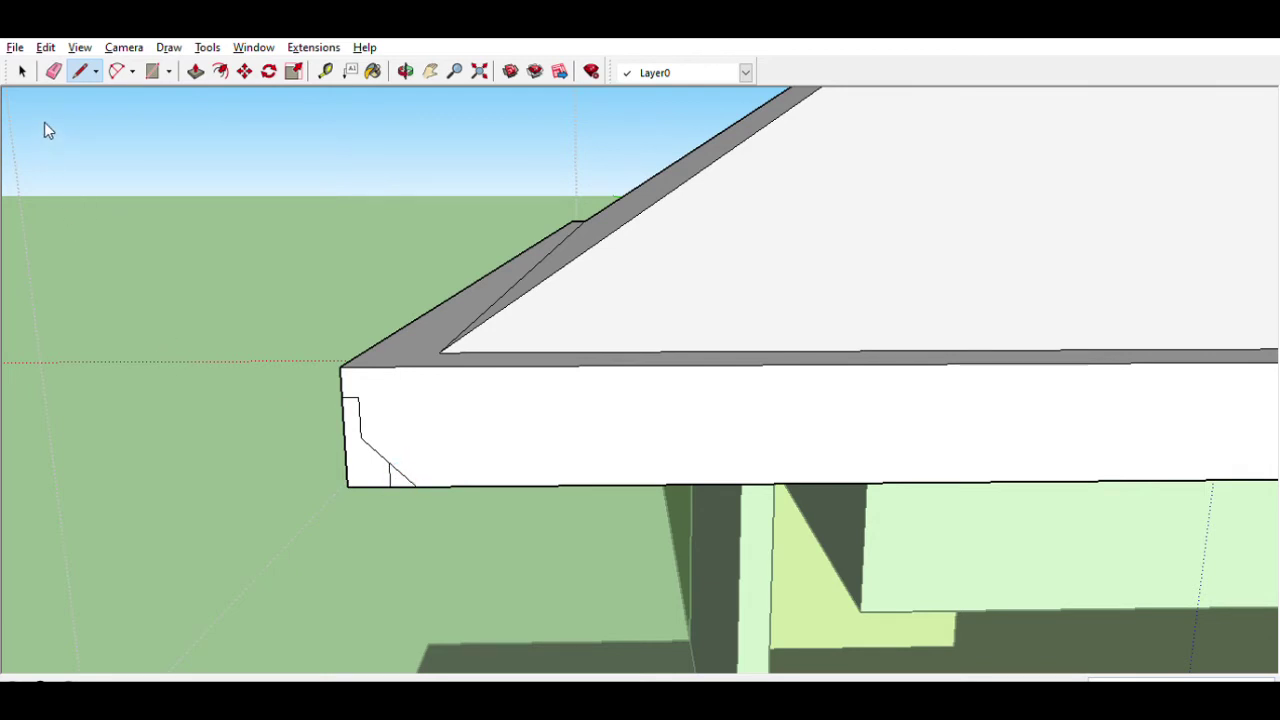
{"action": "key", "text": "e"}
{"action": "left_click", "coordinate": [404, 474]}
Step: Extrude the profile along the fascia top edge with Follow Me
{"action": "left_click", "coordinate": [22, 71]}
{"action": "left_click", "coordinate": [435, 338]}
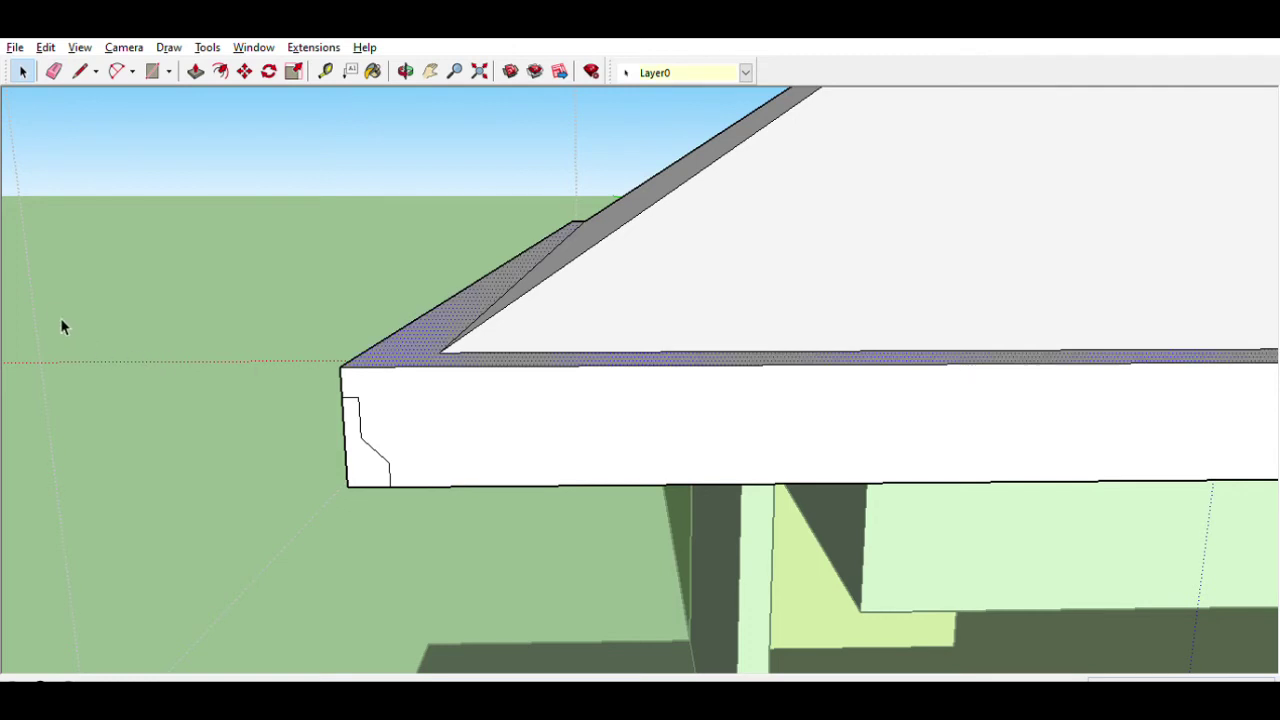
{"action": "left_click", "coordinate": [371, 477]}
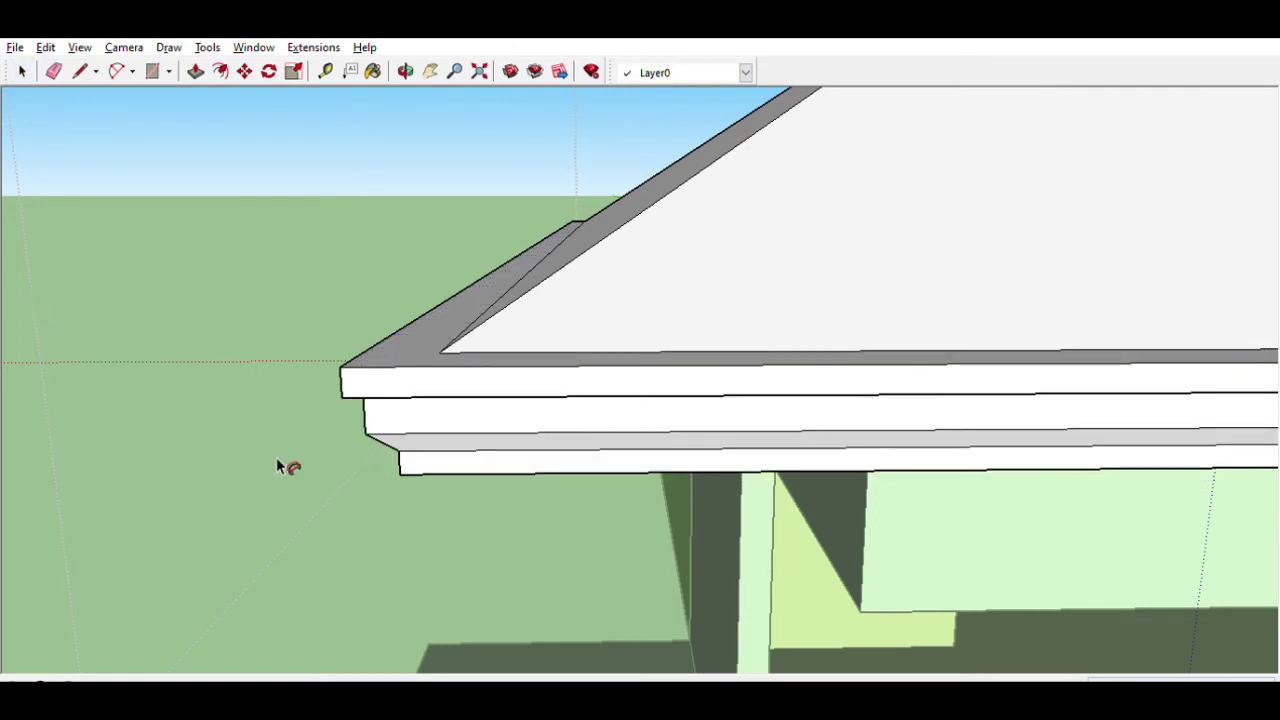
{"action": "middle_click_drag", "start_coordinate": [276, 457], "coordinate": [560, 433]}
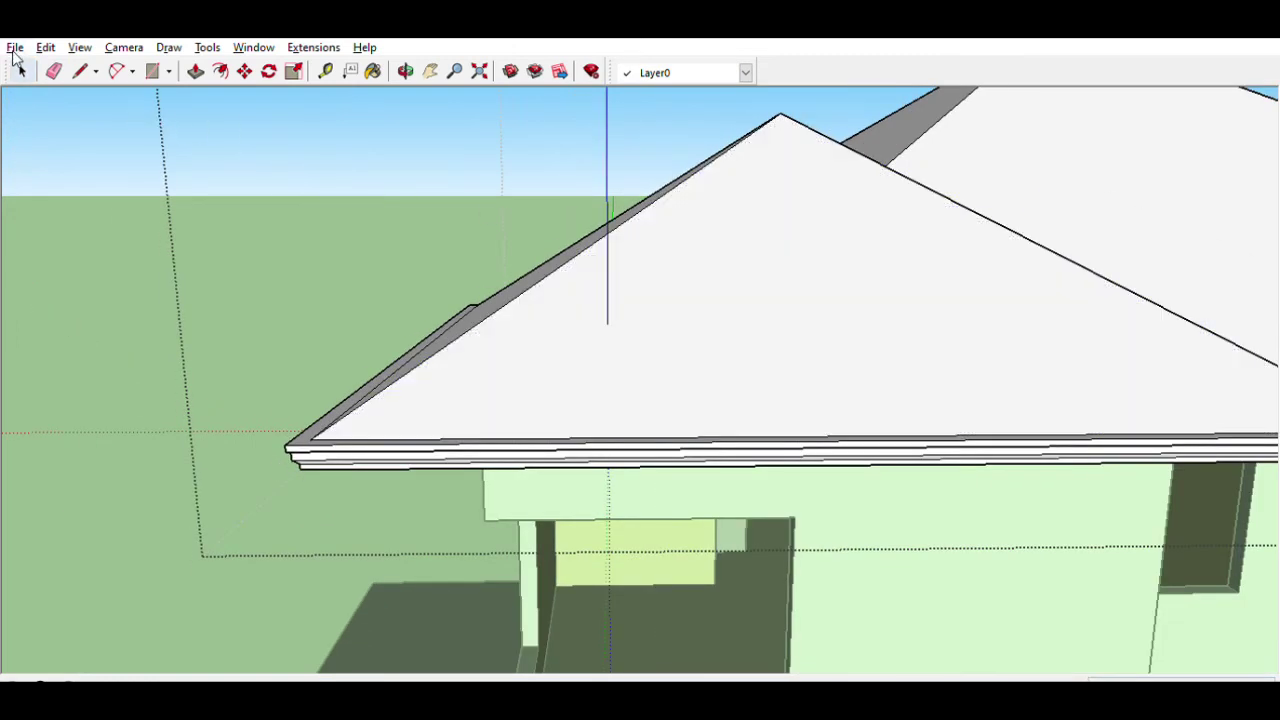
Step: Paint the front gable roof face green, then undo it
{"action": "scroll", "coordinate": [293, 190], "scroll_direction": "down", "scroll_amount": 5}
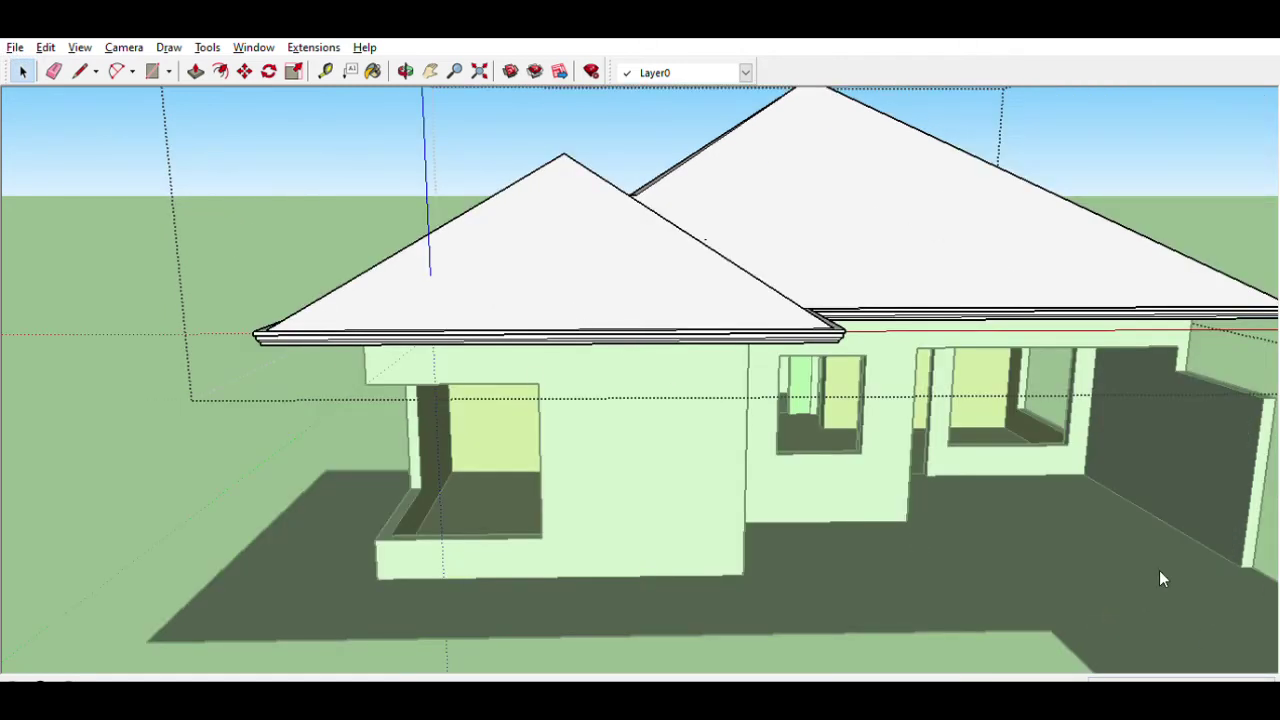
{"action": "key", "text": "b"}
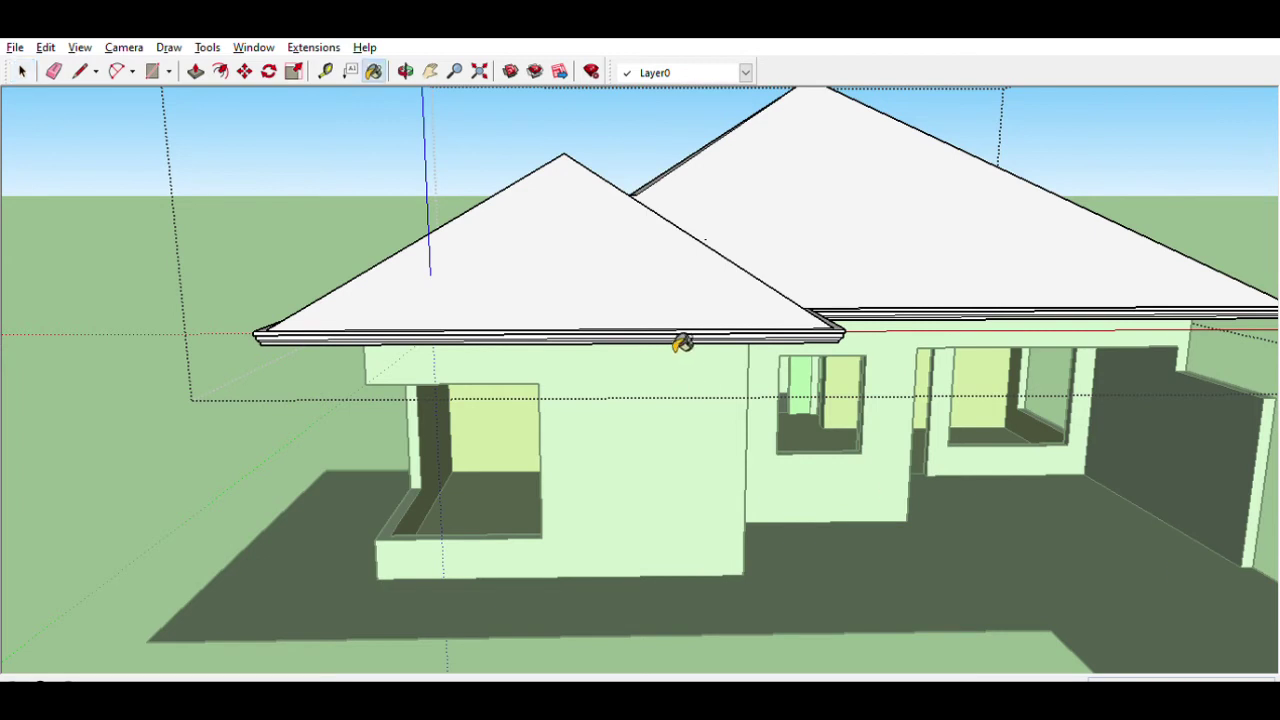
{"action": "left_click", "coordinate": [680, 305]}
{"action": "scroll", "coordinate": [551, 397], "scroll_direction": "down", "scroll_amount": 3}
{"action": "mouse_move", "coordinate": [538, 404]}
{"action": "middle_mouse_down"}
{"action": "mouse_move", "coordinate": [720, 451]}
{"action": "mouse_move", "coordinate": [722, 440]}
{"action": "middle_mouse_up"}
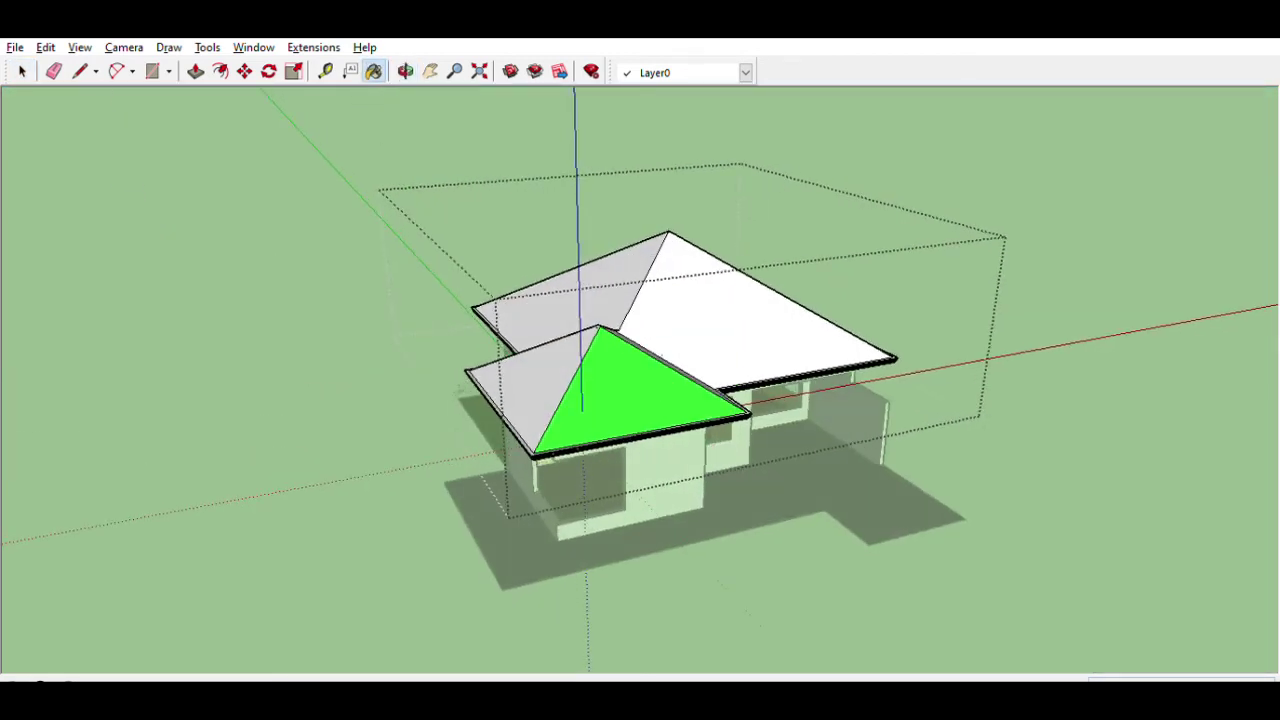
{"action": "key", "text": "ctrl+z"}
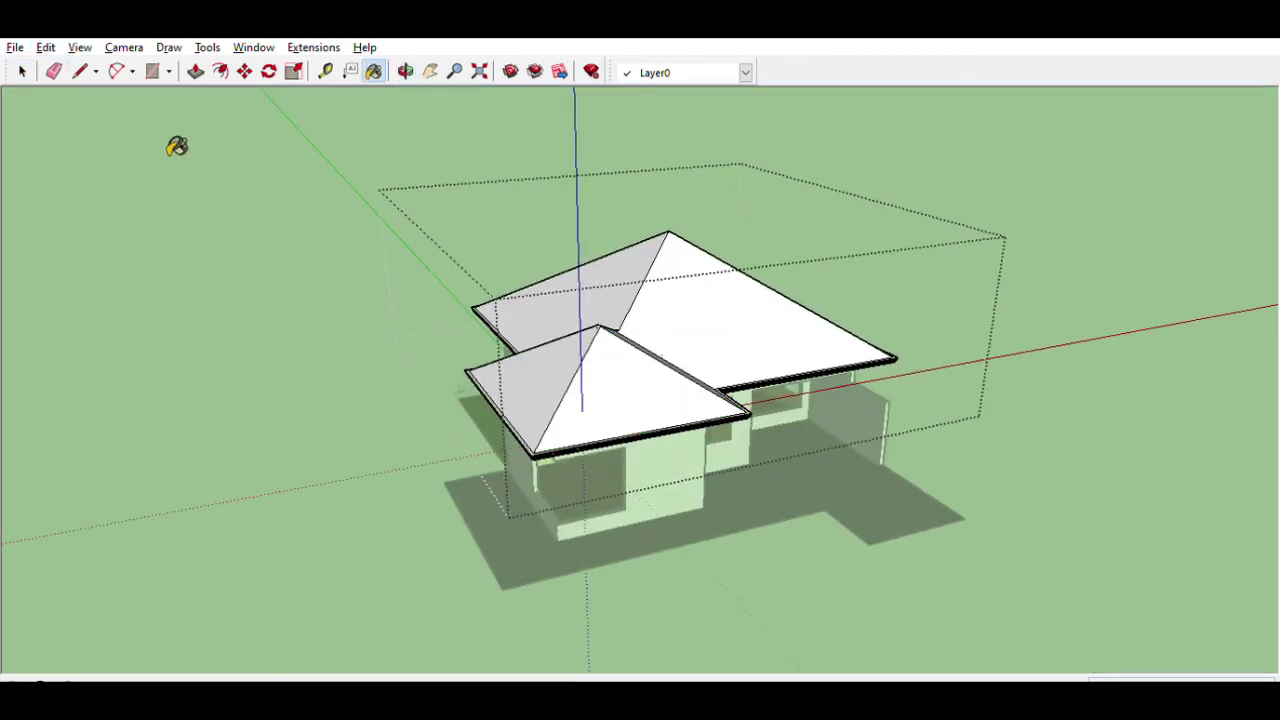
Step: Turn off see-through display, close the roof group, and paint the whole roof green
{"action": "left_click", "coordinate": [22, 72]}
{"action": "left_click", "coordinate": [373, 72]}
{"action": "left_click", "coordinate": [351, 236]}
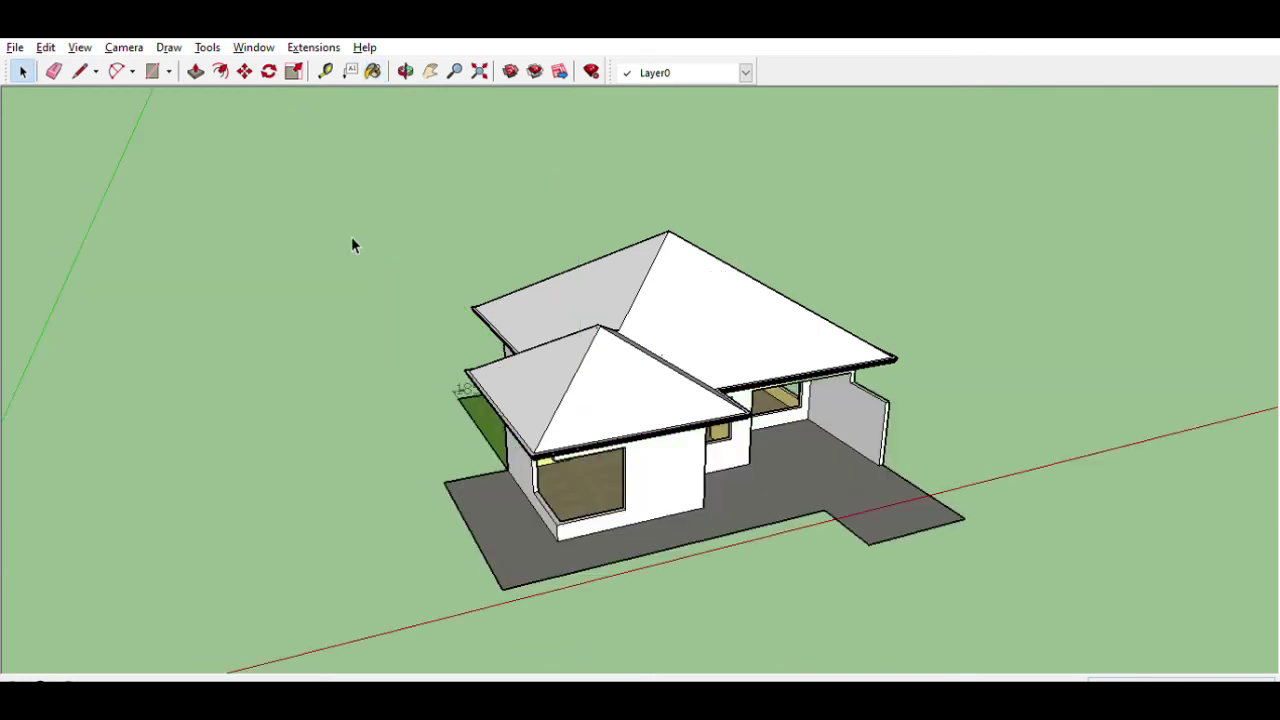
{"action": "left_click", "coordinate": [647, 366]}
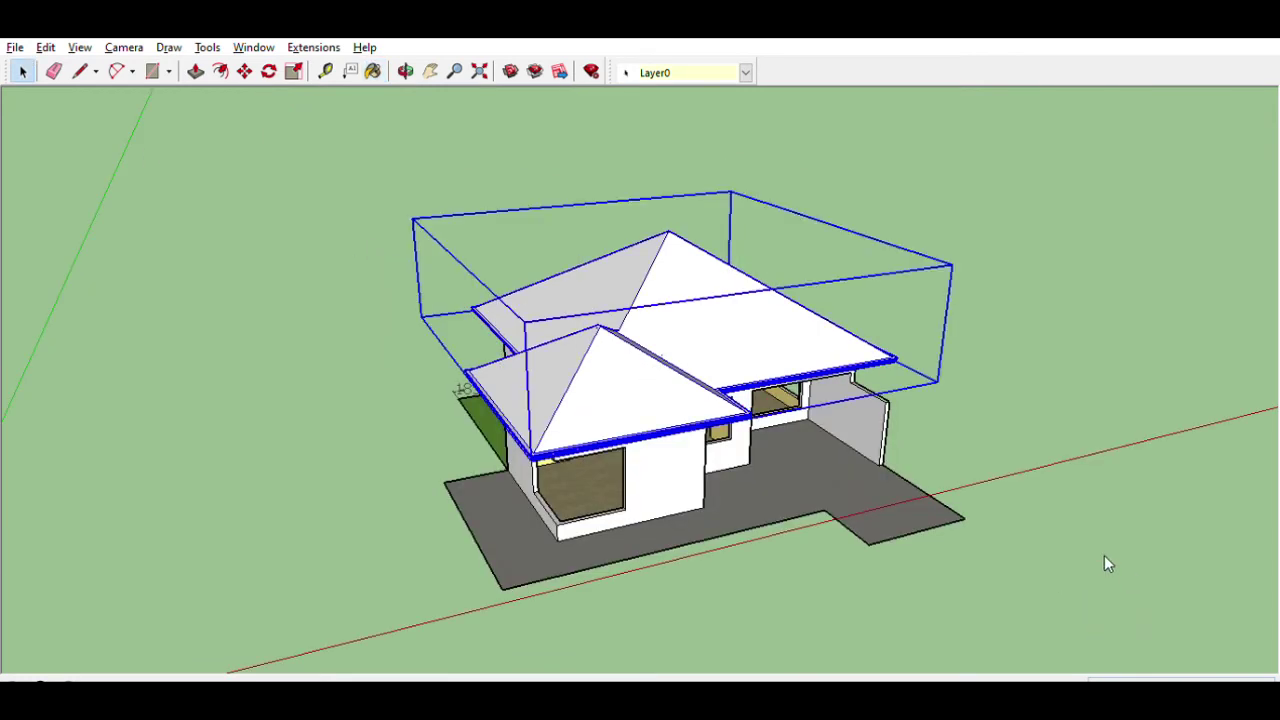
{"action": "left_click", "coordinate": [620, 371]}
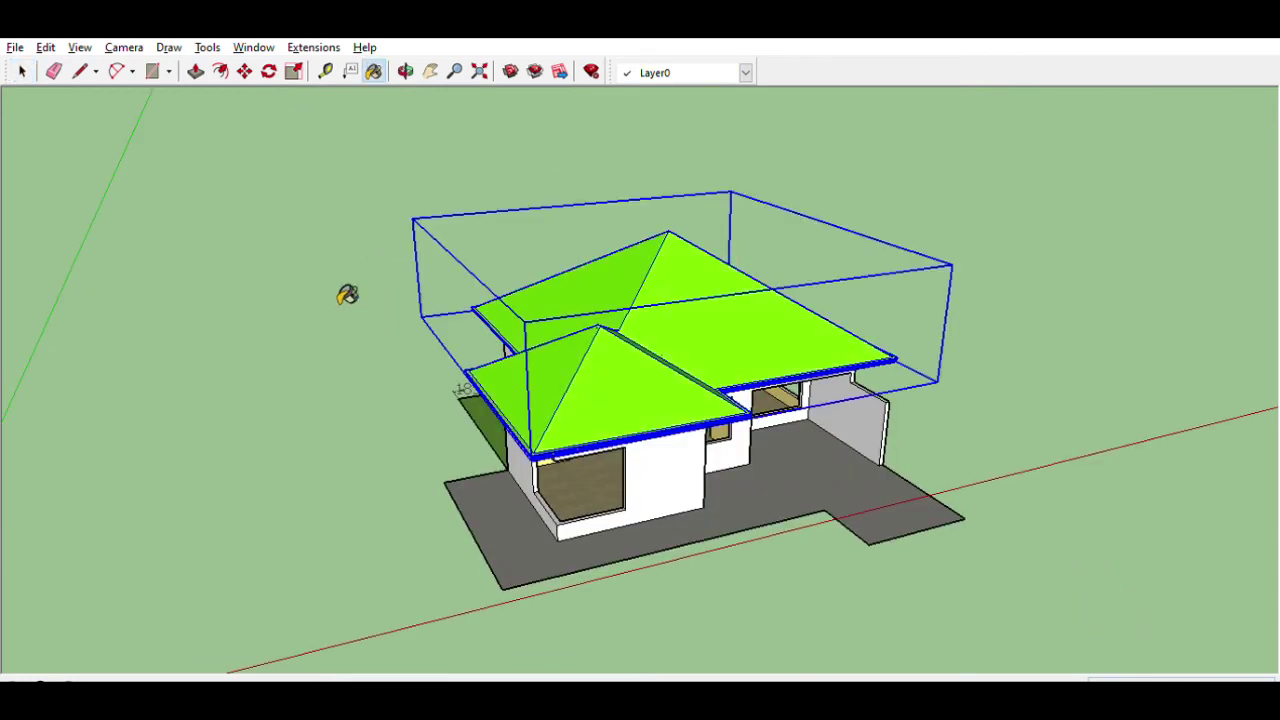
{"action": "left_click", "coordinate": [20, 62]}
{"action": "left_click", "coordinate": [186, 237]}
Step: Inside the roof group, paint the front hip face grey, then restore its green
{"action": "scroll", "coordinate": [186, 237], "scroll_direction": "down", "scroll_amount": 5}
{"action": "scroll", "coordinate": [600, 300], "scroll_direction": "up", "scroll_amount": 5}
{"action": "mouse_move", "coordinate": [578, 300]}
{"action": "middle_mouse_down"}
{"action": "mouse_move", "coordinate": [578, 234]}
{"action": "mouse_move", "coordinate": [491, 214]}
{"action": "mouse_move", "coordinate": [560, 330]}
{"action": "middle_mouse_up"}
{"action": "scroll", "coordinate": [560, 330], "scroll_direction": "up", "scroll_amount": 3}
{"action": "scroll", "coordinate": [550, 350], "scroll_direction": "up", "scroll_amount": 3}
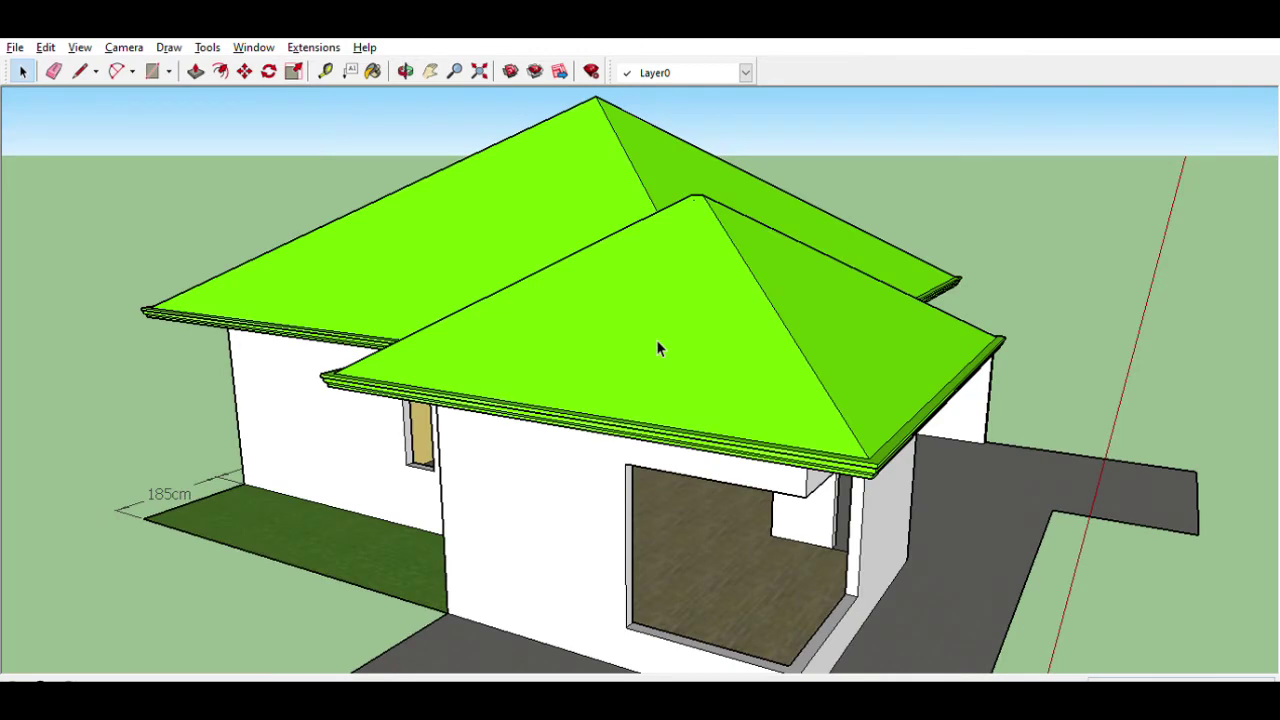
{"action": "double_click", "coordinate": [657, 341]}
{"action": "scroll", "coordinate": [668, 323], "scroll_direction": "down", "scroll_amount": 3}
{"action": "scroll", "coordinate": [765, 364], "scroll_direction": "up", "scroll_amount": 3}
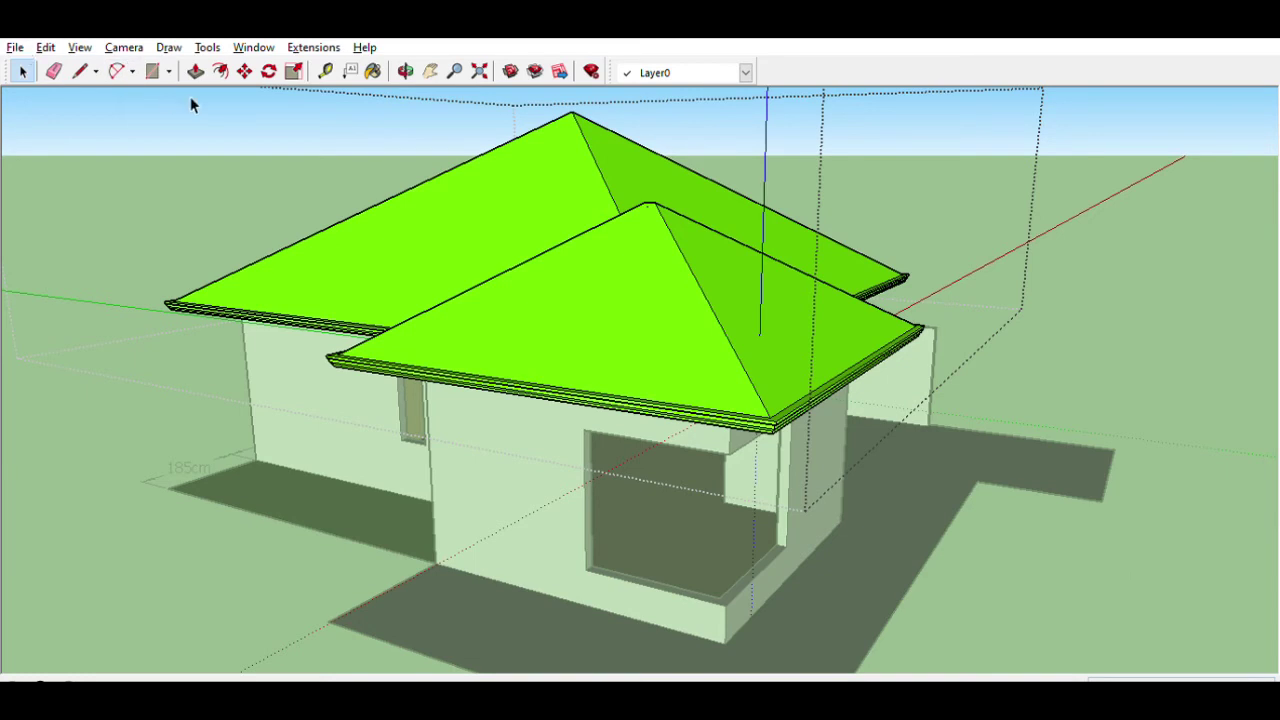
{"action": "left_click", "coordinate": [511, 220]}
{"action": "left_click", "coordinate": [689, 286]}
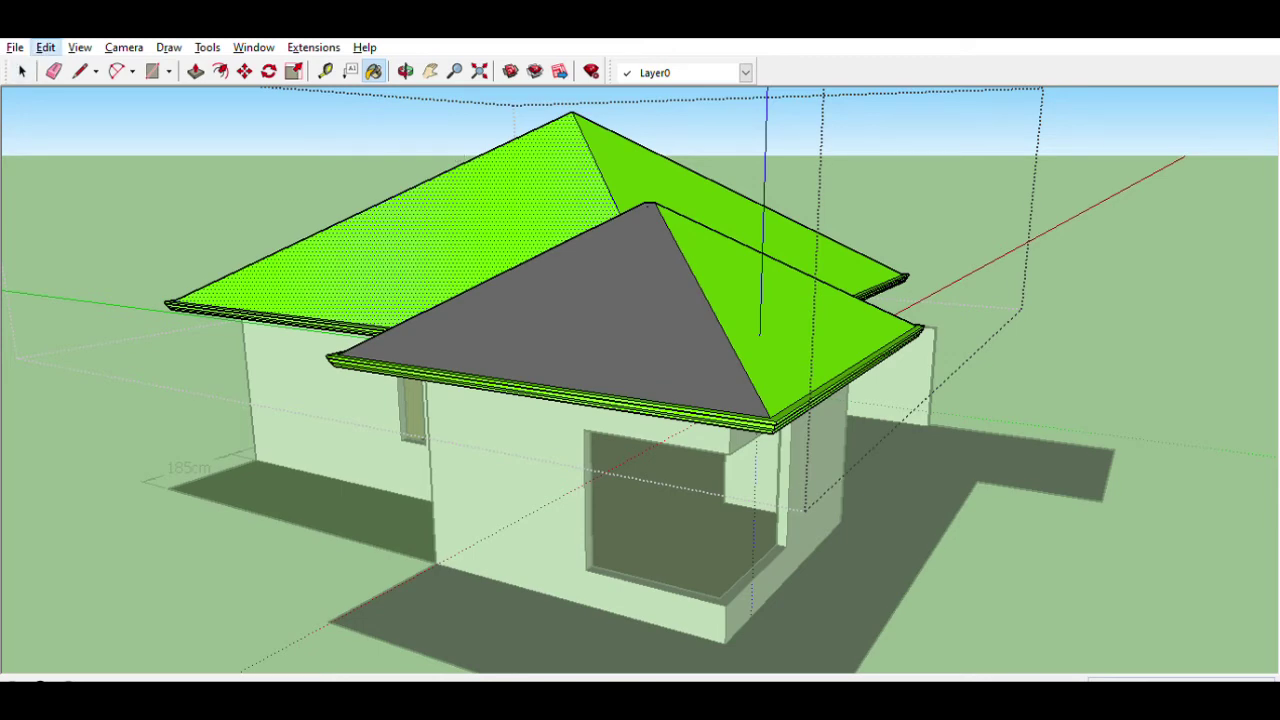
{"action": "left_click", "coordinate": [22, 72]}
Step: Paint the whole selected roof group grey
{"action": "scroll", "coordinate": [511, 249], "scroll_direction": "down", "scroll_amount": 3}
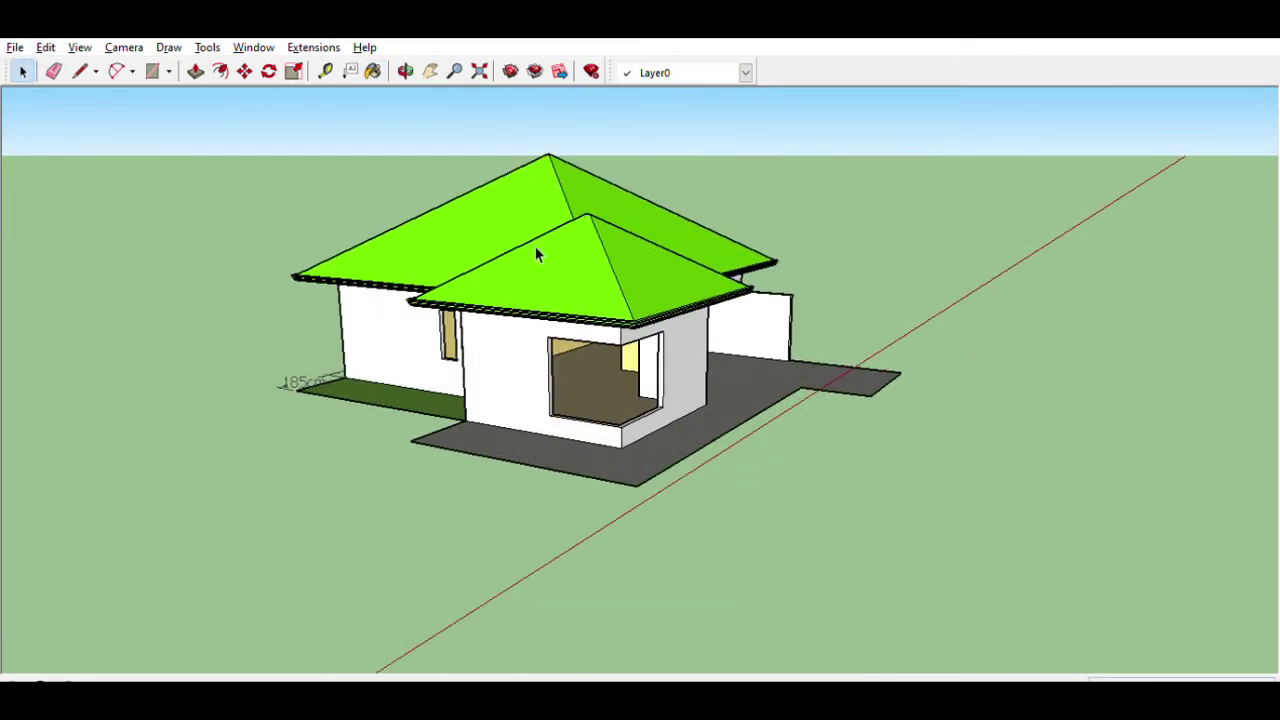
{"action": "left_click", "coordinate": [535, 255]}
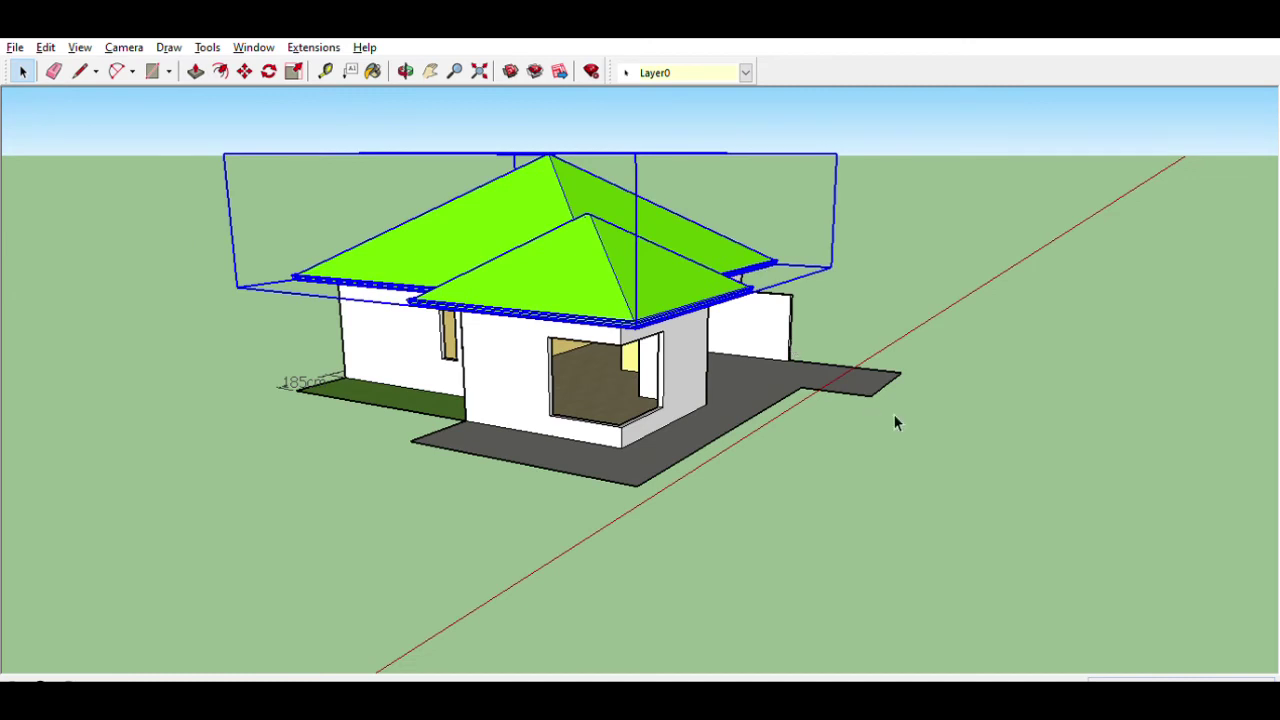
{"action": "key", "text": "b"}
{"action": "left_click", "coordinate": [685, 280]}
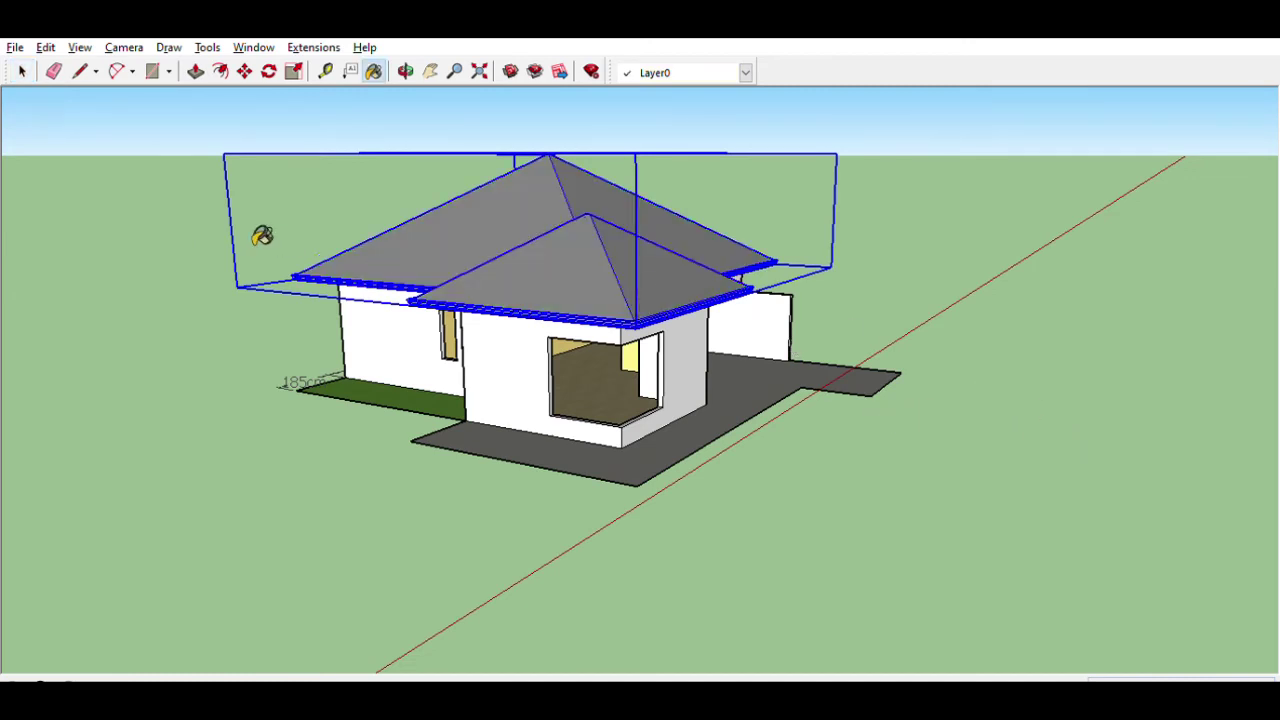
{"action": "middle_click_drag", "start_coordinate": [285, 248], "coordinate": [78, 226]}
{"action": "left_click", "coordinate": [22, 72]}
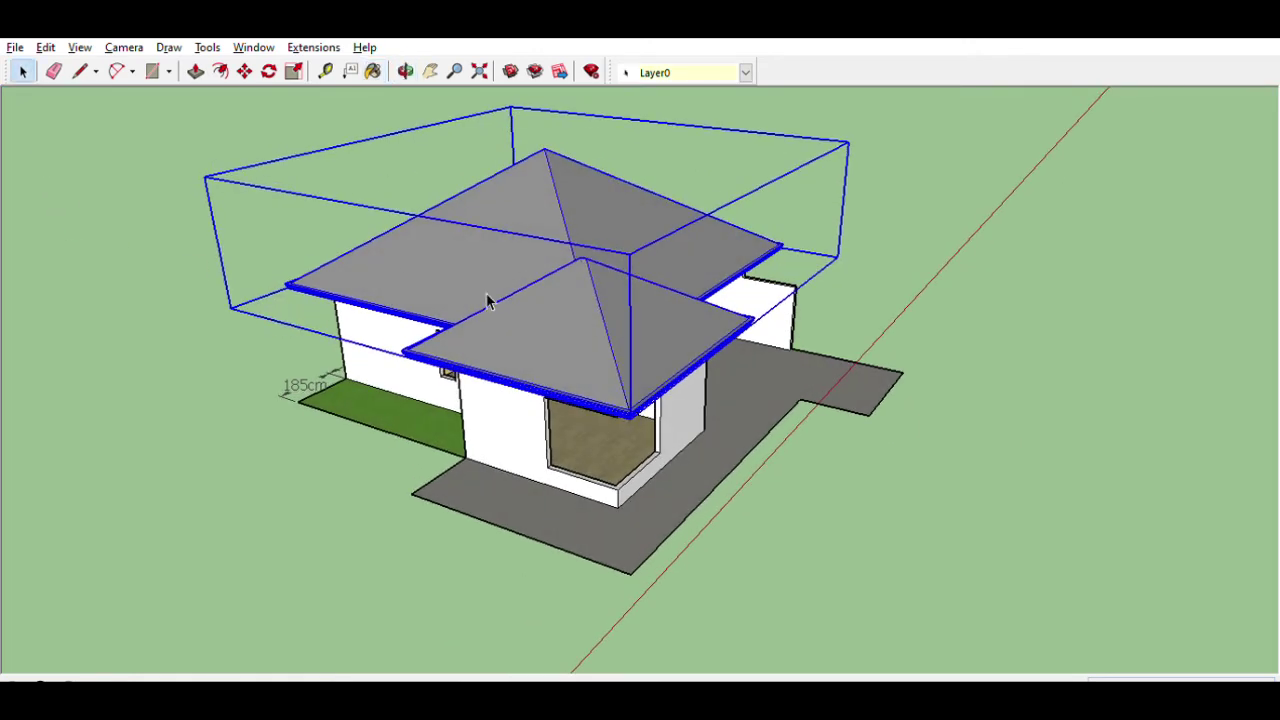
Step: Inside the roof group, paint the four main roof faces green
{"action": "double_click", "coordinate": [487, 302]}
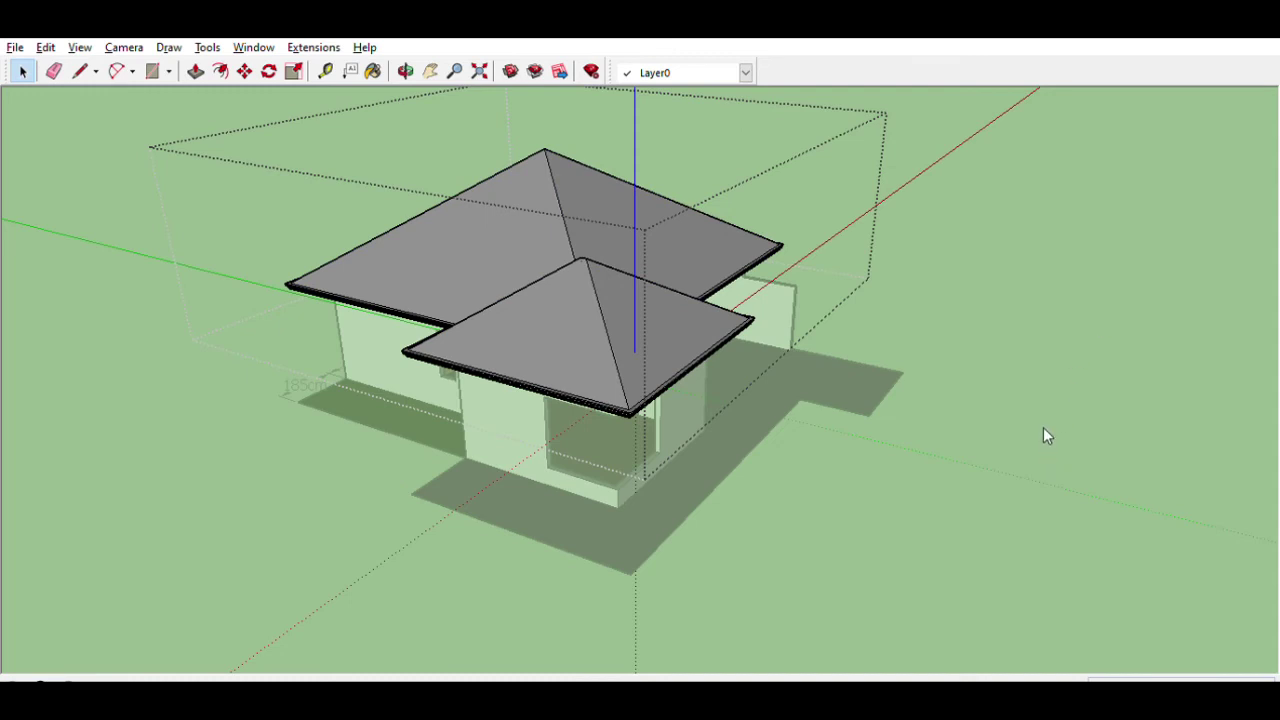
{"action": "key", "text": "b"}
{"action": "left_click", "coordinate": [690, 340]}
{"action": "left_click", "coordinate": [591, 331]}
{"action": "left_click", "coordinate": [557, 257]}
{"action": "left_click", "coordinate": [652, 229]}
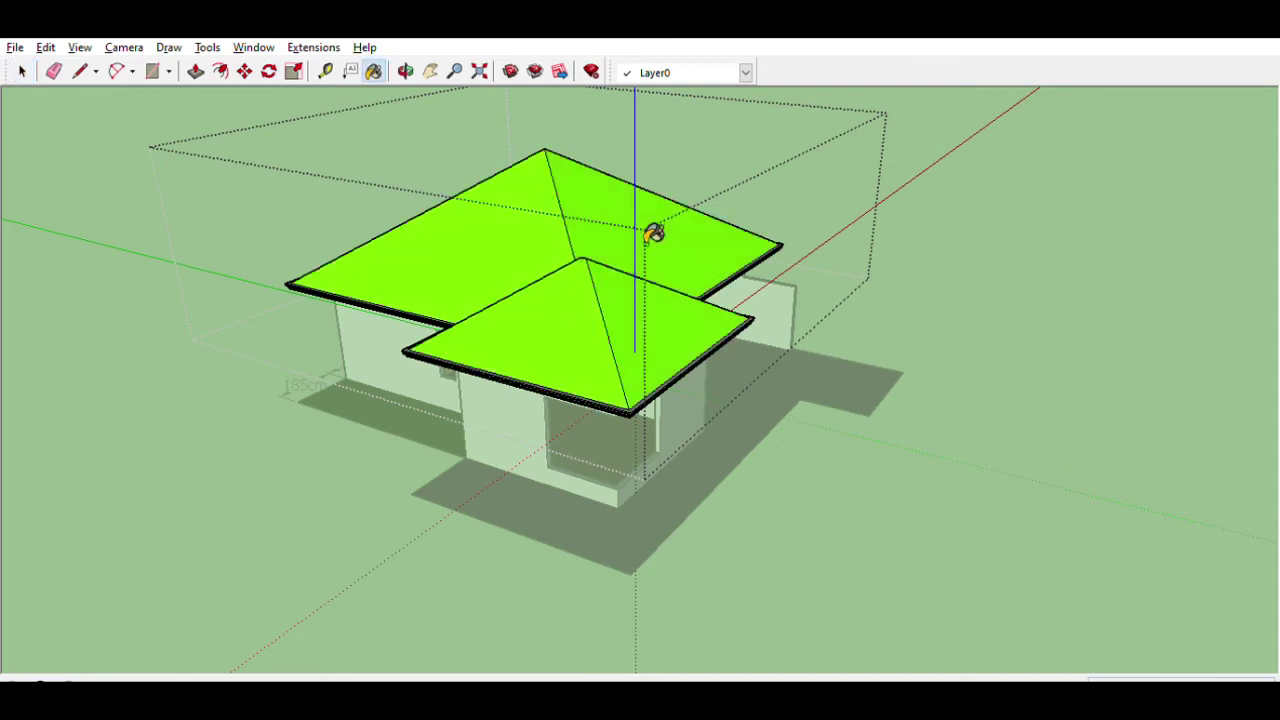
{"action": "middle_click_drag", "start_coordinate": [652, 229], "coordinate": [557, 491]}
{"action": "scroll", "coordinate": [606, 351], "scroll_direction": "up", "scroll_amount": 3}
Step: Paint both valley strips and the left and right top strips green
{"action": "left_click", "coordinate": [557, 349]}
{"action": "left_click", "coordinate": [520, 352]}
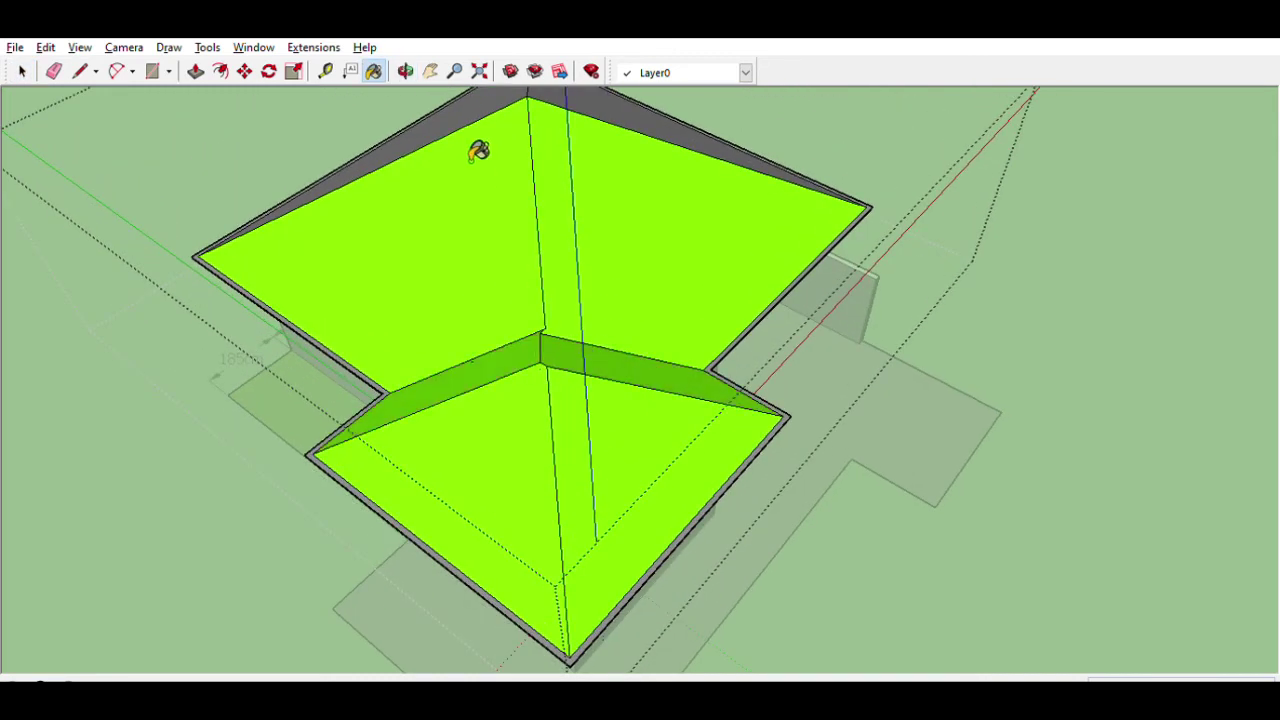
{"action": "left_click", "coordinate": [665, 122]}
{"action": "left_click", "coordinate": [516, 97]}
{"action": "scroll", "coordinate": [597, 324], "scroll_direction": "down", "scroll_amount": 3}
{"action": "mouse_move", "coordinate": [61, 101]}
{"action": "middle_mouse_down"}
{"action": "mouse_move", "coordinate": [569, 331]}
{"action": "mouse_move", "coordinate": [409, 237]}
{"action": "middle_mouse_up"}
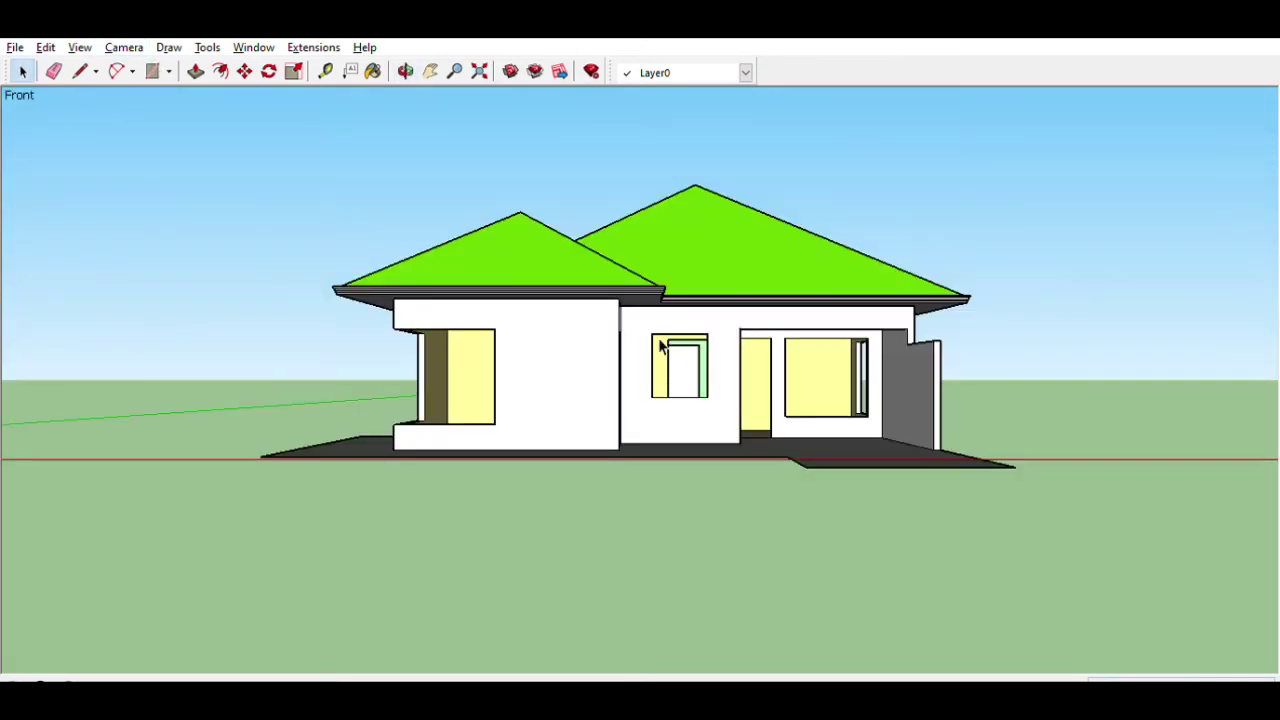
{"action": "middle_click_drag", "start_coordinate": [565, 480], "coordinate": [556, 452]}
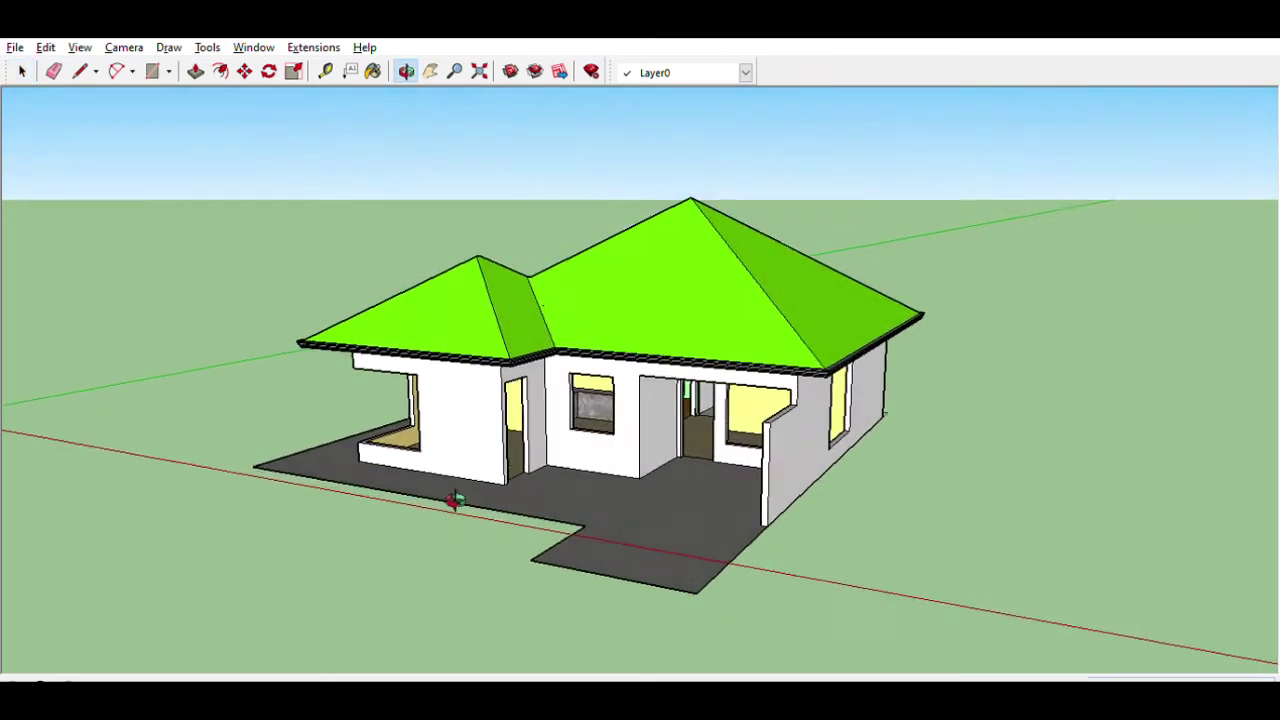
{"action": "middle_click_drag", "start_coordinate": [556, 452], "coordinate": [391, 523]}
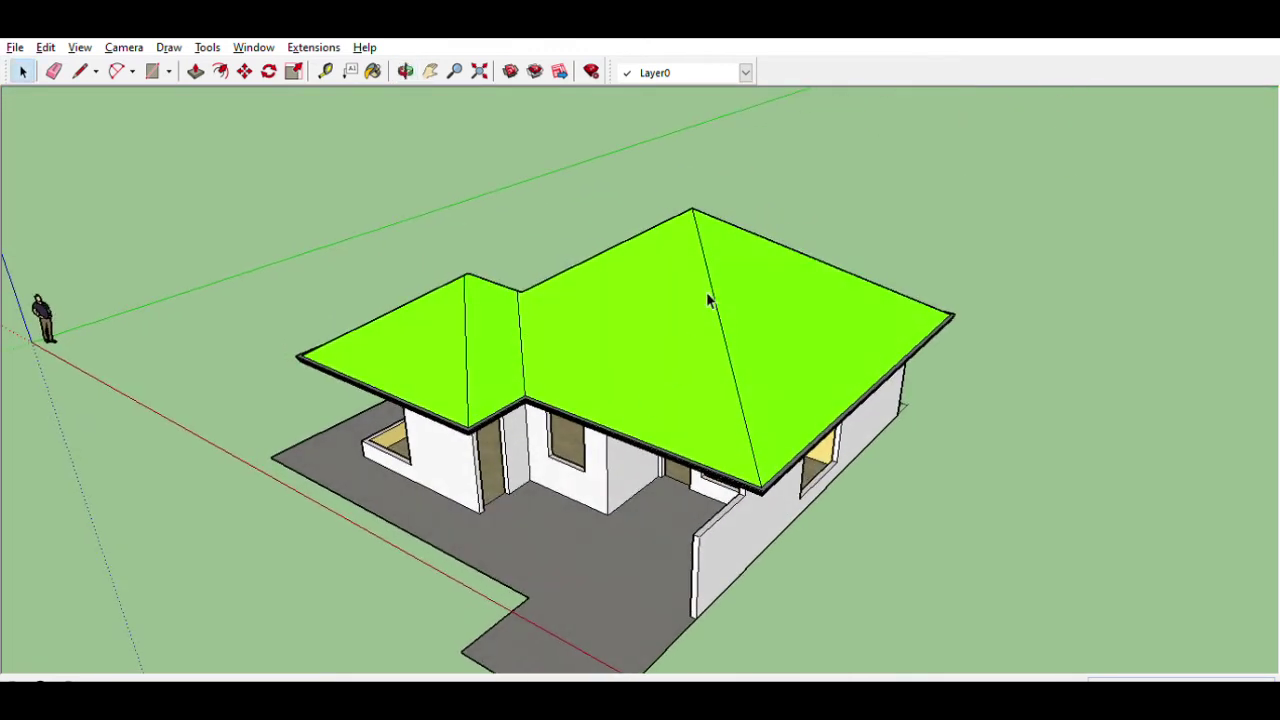
{"action": "left_click", "coordinate": [650, 262]}
{"action": "key", "text": "Delete"}
{"action": "middle_click_drag", "start_coordinate": [695, 309], "coordinate": [655, 482]}
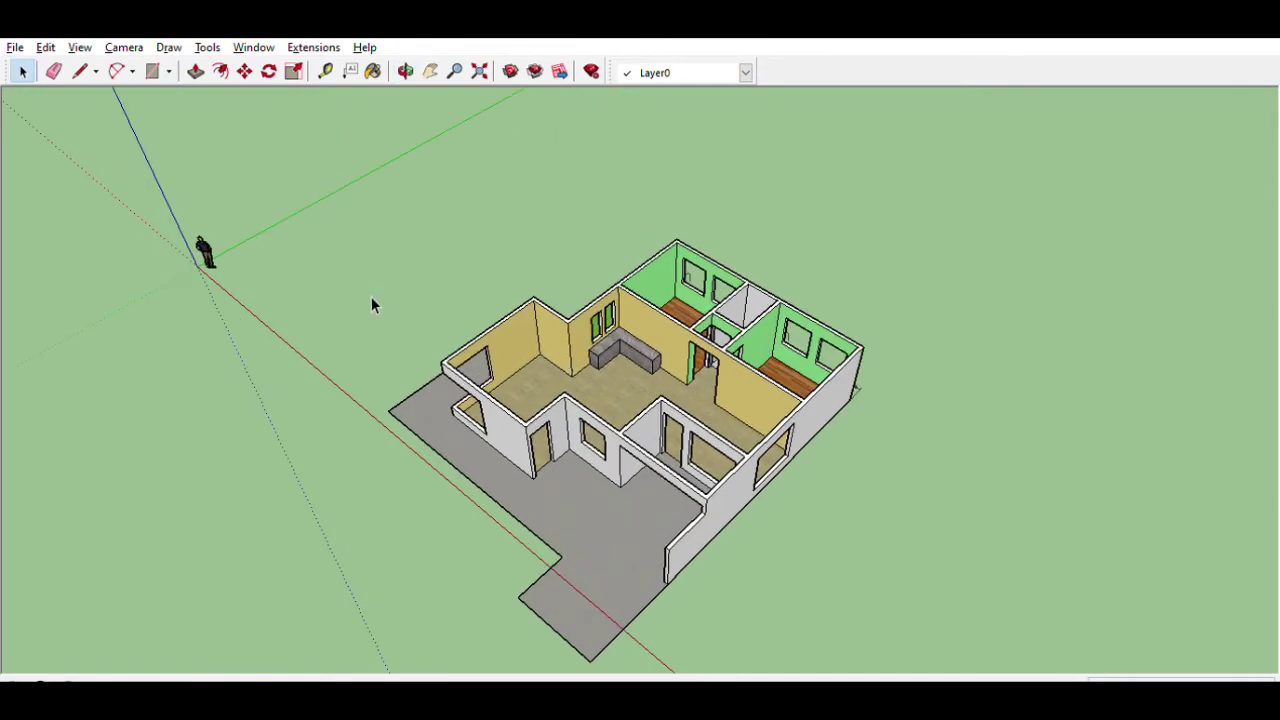
Step: Zoom the roofless overhead view of the furnished rooms captured as Scene 1
{"action": "scroll", "coordinate": [505, 313], "scroll_direction": "down", "scroll_amount": 2}
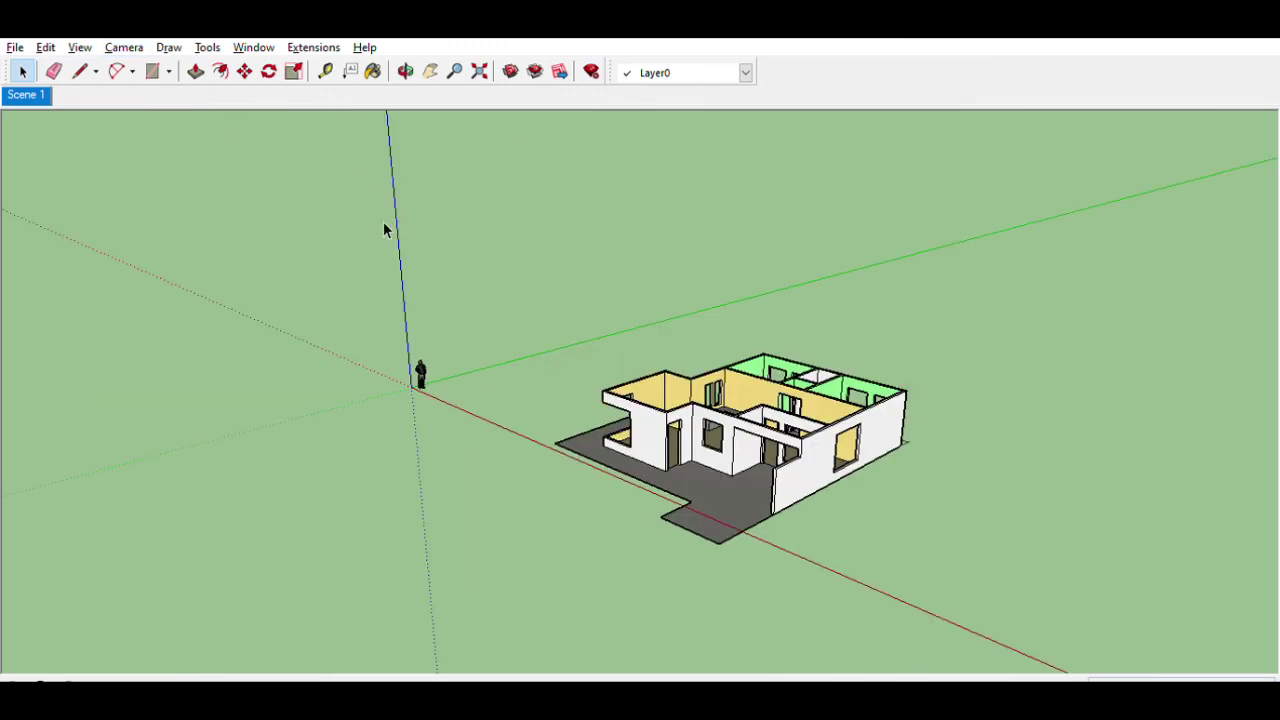
{"action": "scroll", "coordinate": [446, 332], "scroll_direction": "down", "scroll_amount": 1}
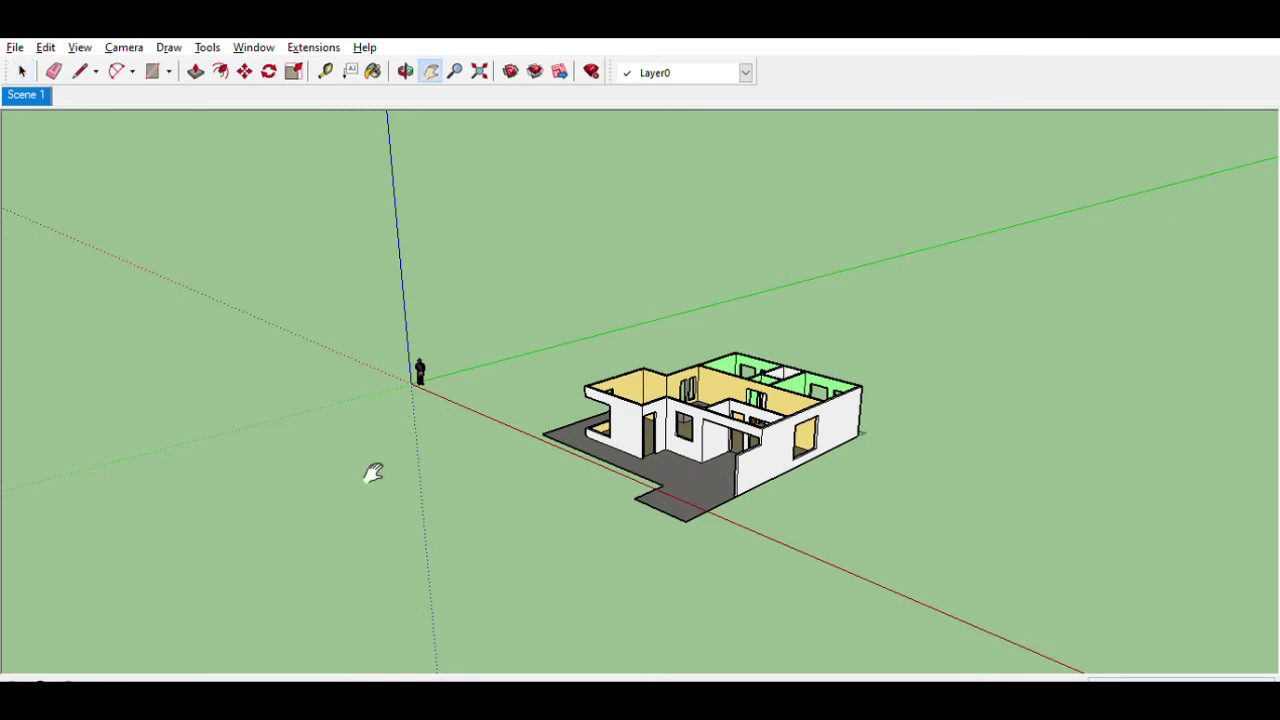
Step: Pan and orbit to a steeper room view, switch to a flat standard elevation, and add another scene
{"action": "middle_click_drag", "start_coordinate": [319, 497], "coordinate": [171, 457], "text": "shift"}
{"action": "mouse_move", "coordinate": [286, 449]}
{"action": "middle_mouse_down"}
{"action": "mouse_move", "coordinate": [380, 458]}
{"action": "mouse_move", "coordinate": [380, 486]}
{"action": "middle_mouse_up"}
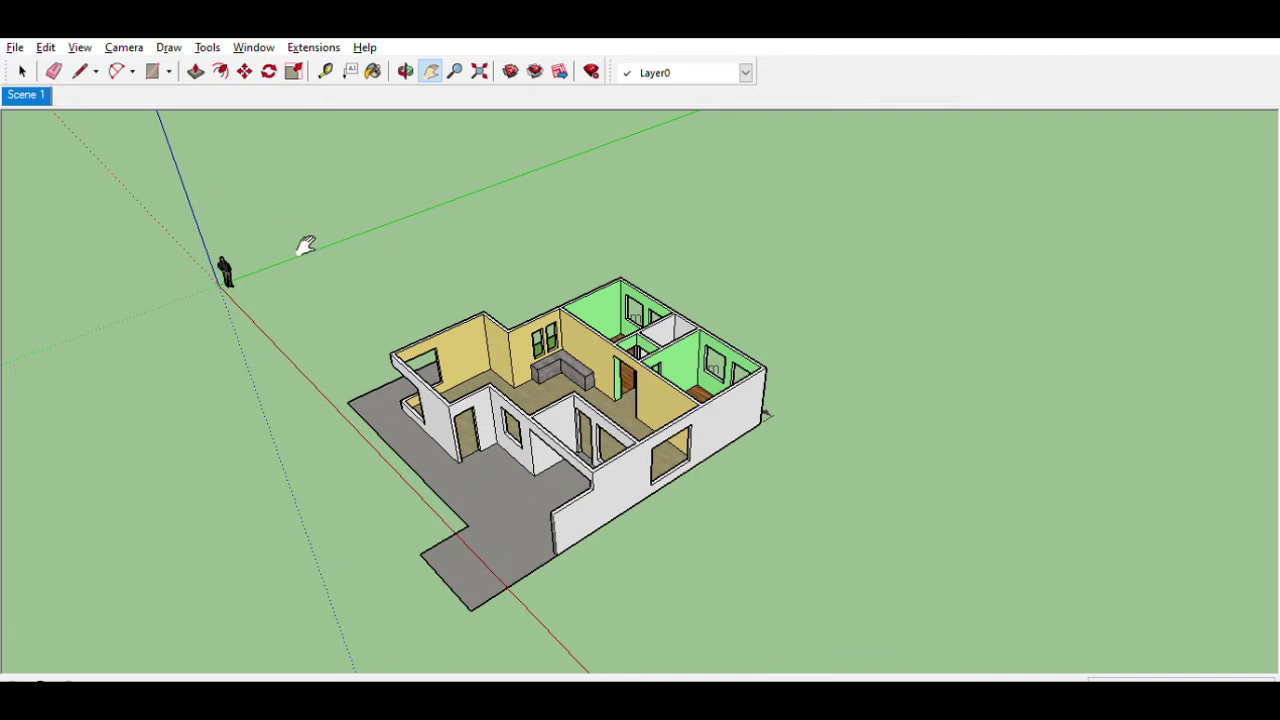
{"action": "middle_click_drag", "start_coordinate": [306, 243], "coordinate": [771, 318]}
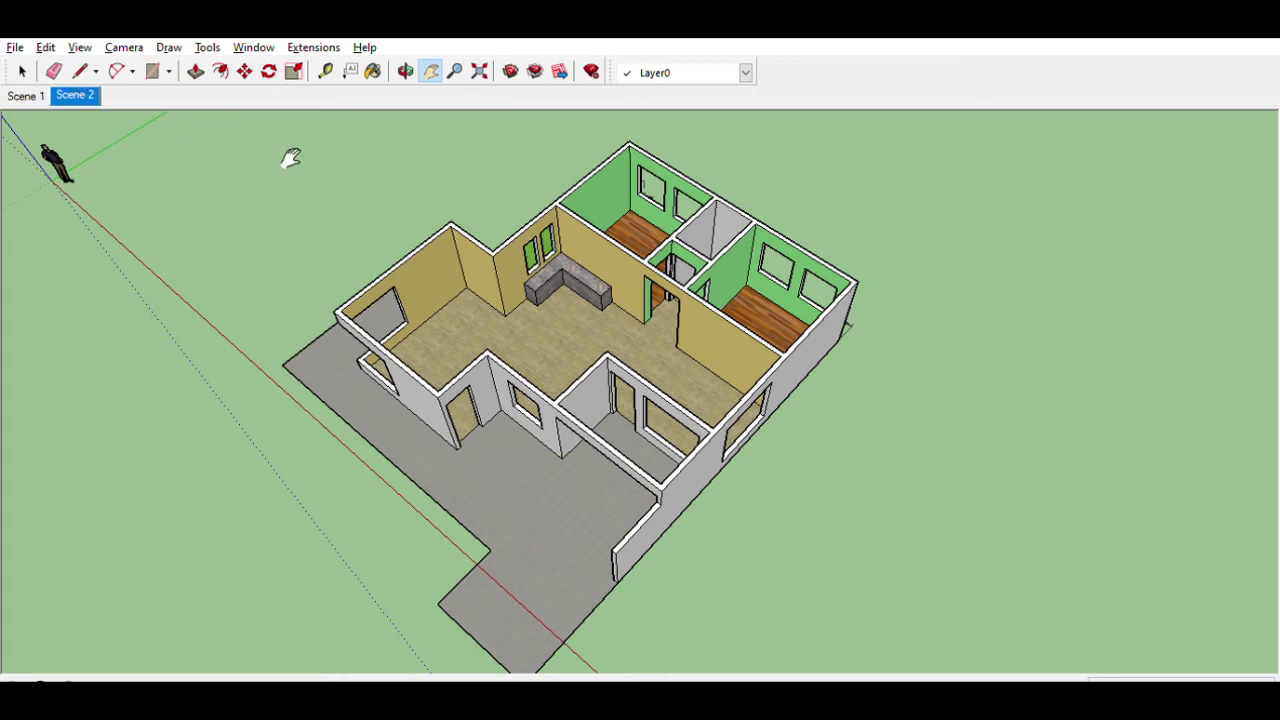
{"action": "scroll", "coordinate": [290, 158], "scroll_direction": "up", "scroll_amount": 1}
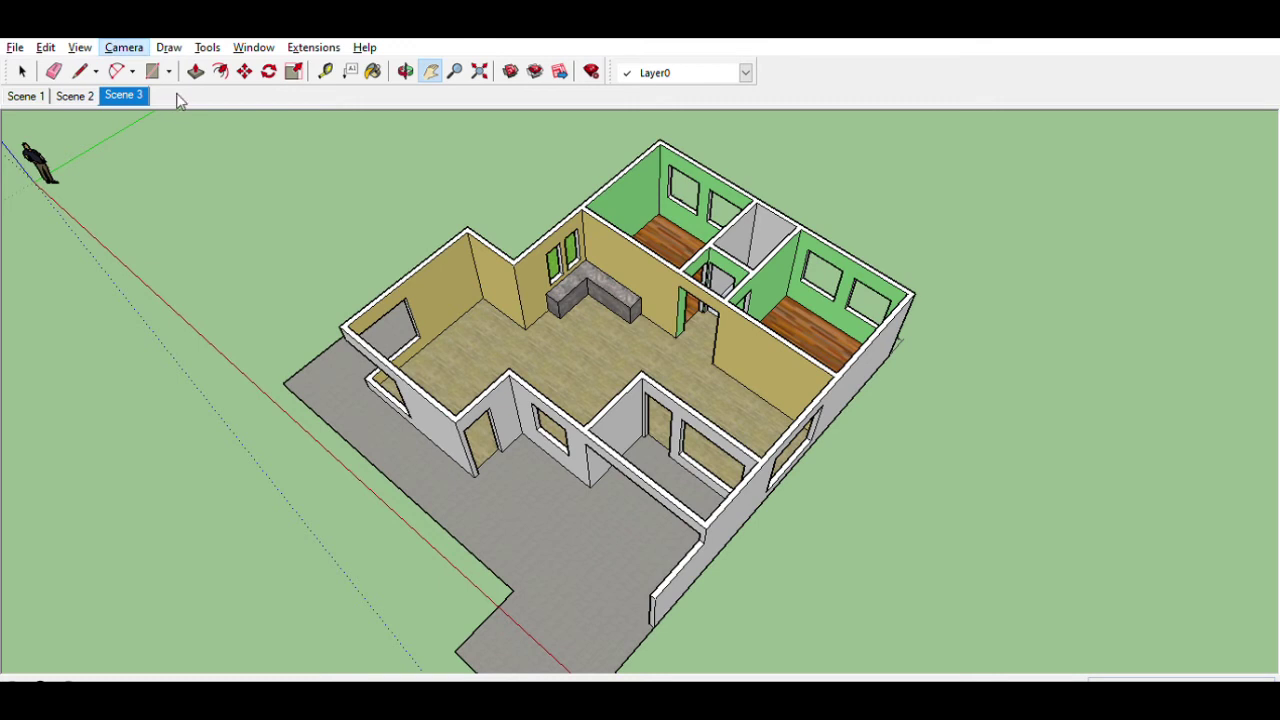
{"action": "key", "text": "f"}
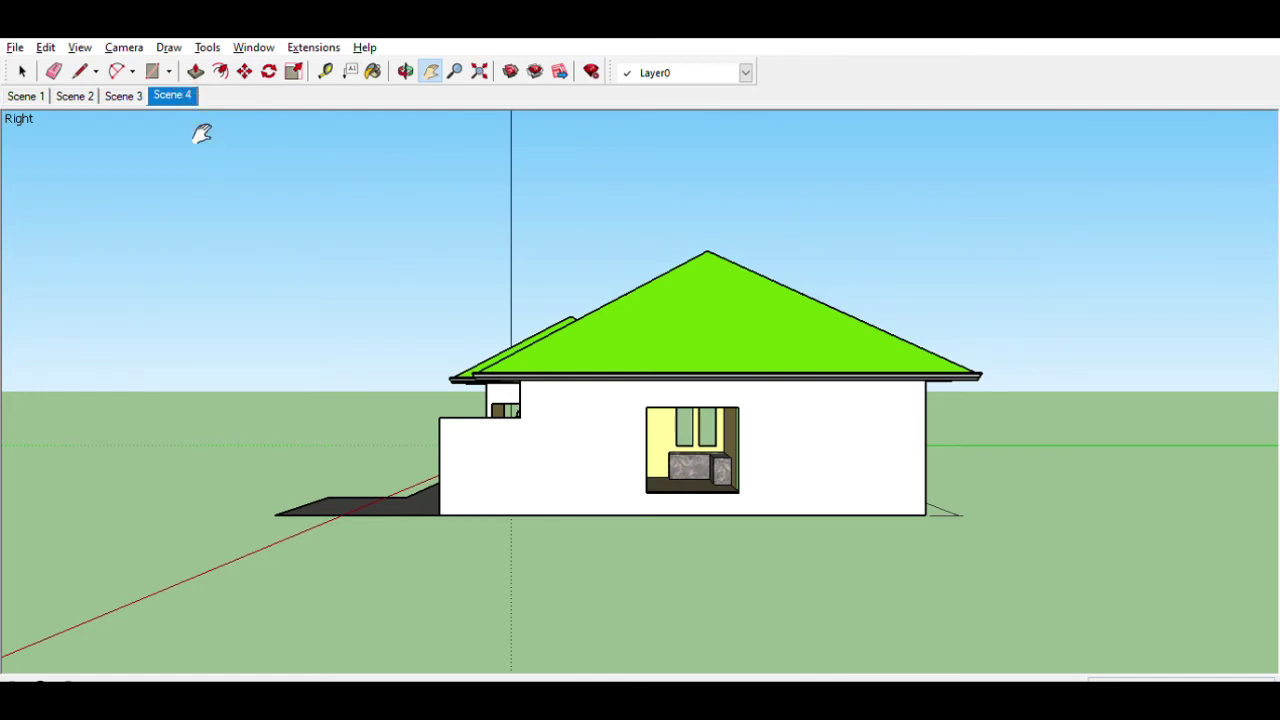
{"action": "key", "text": "ctrl+shift+a"}
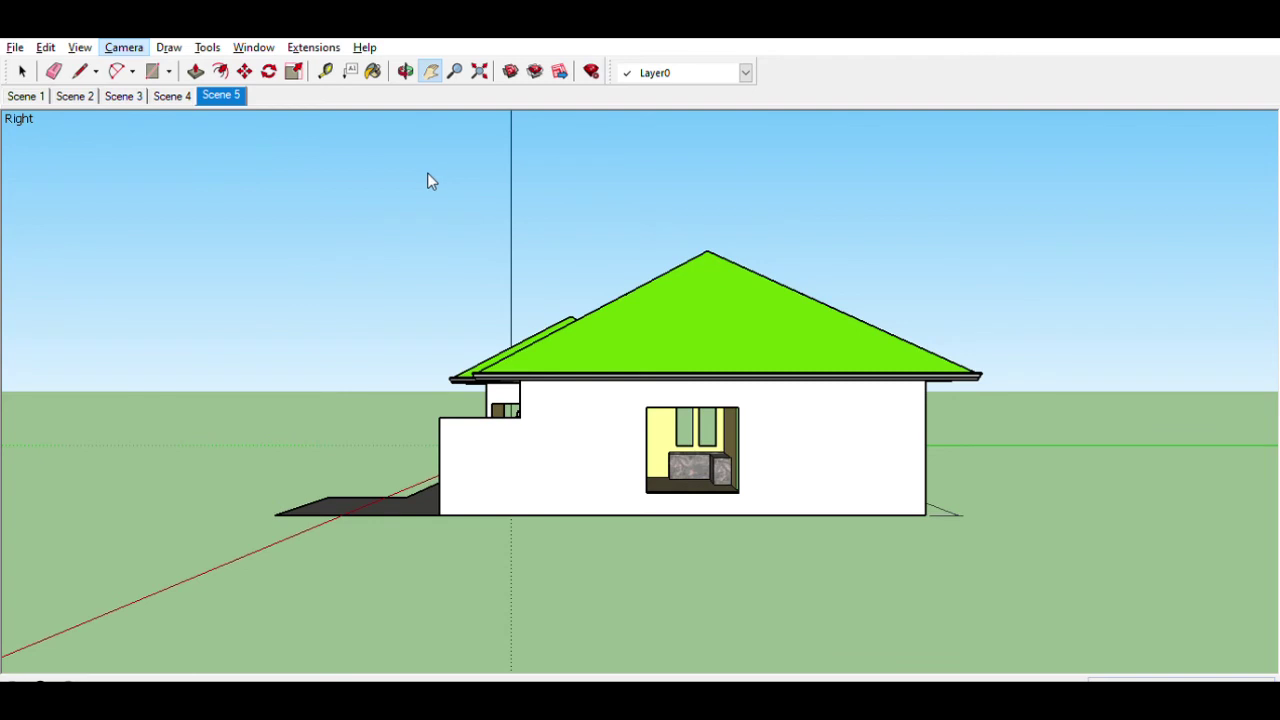
Step: Delete the 185cm dimension and zoom to frame the house's Left elevation
{"action": "scroll", "coordinate": [390, 280], "scroll_direction": "up", "scroll_amount": 2}
{"action": "scroll", "coordinate": [375, 287], "scroll_direction": "up", "scroll_amount": 2}
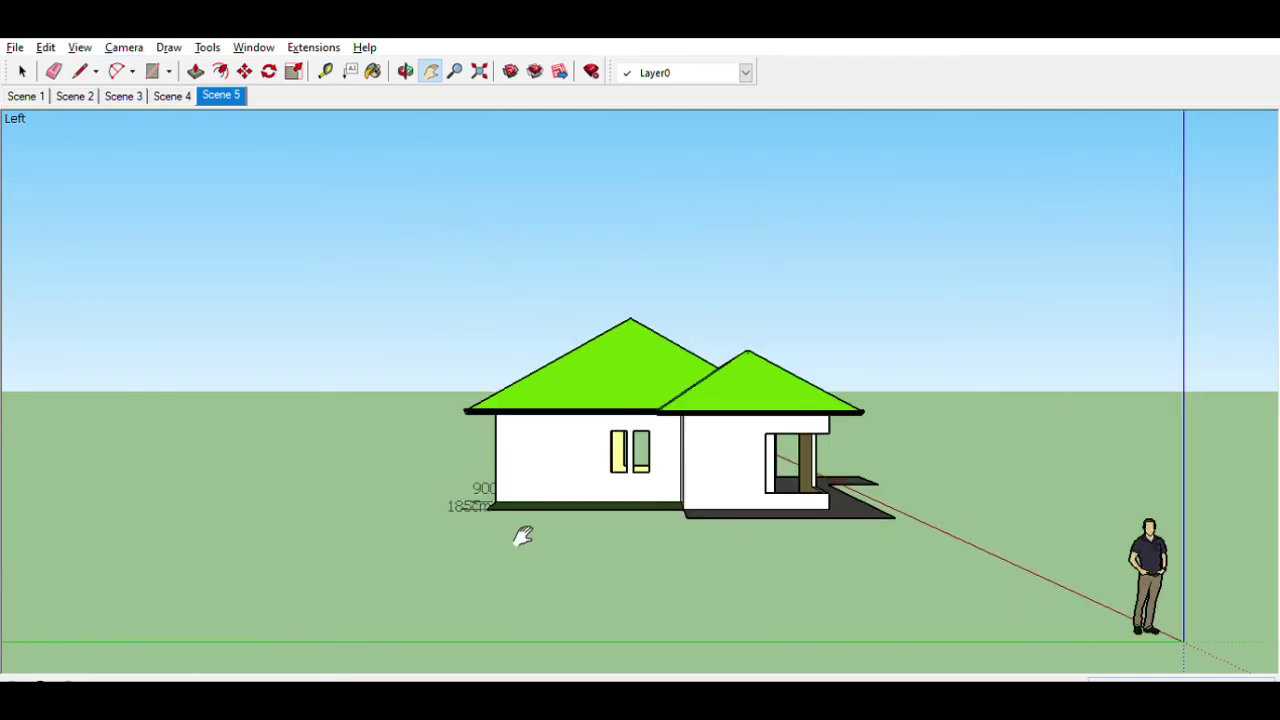
{"action": "key", "text": "space"}
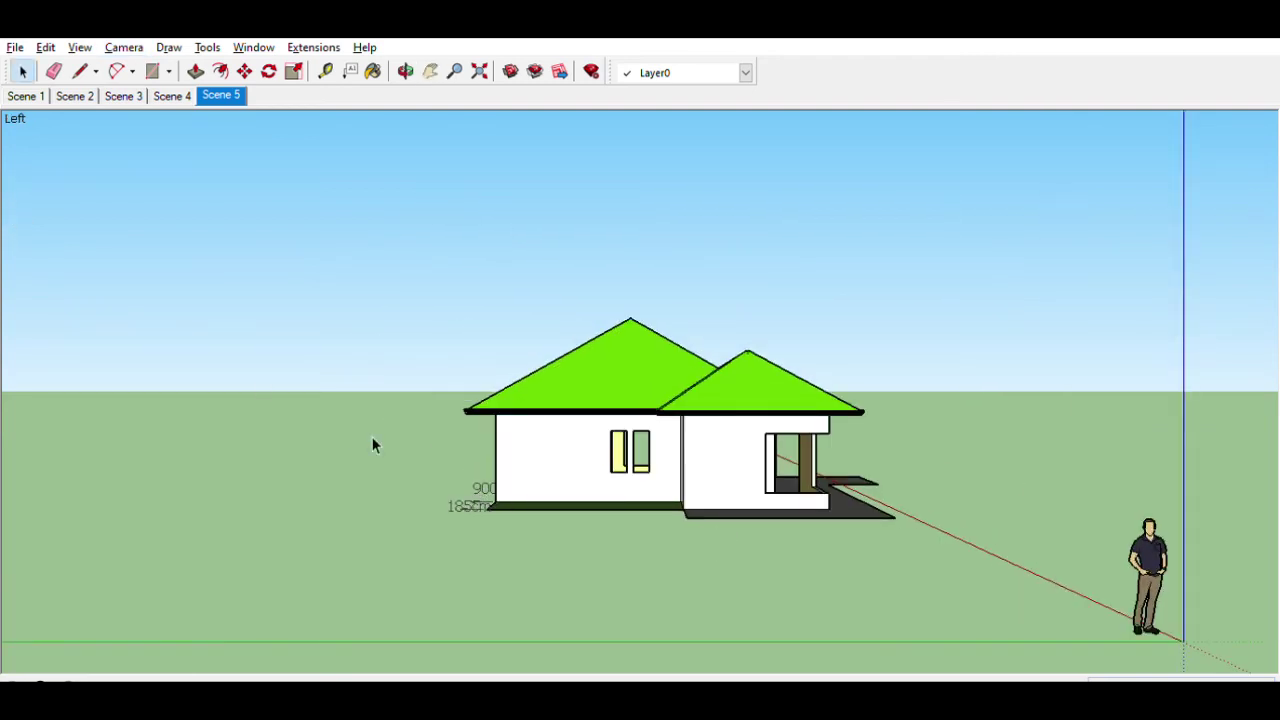
{"action": "scroll", "coordinate": [467, 508], "scroll_direction": "up", "scroll_amount": 2}
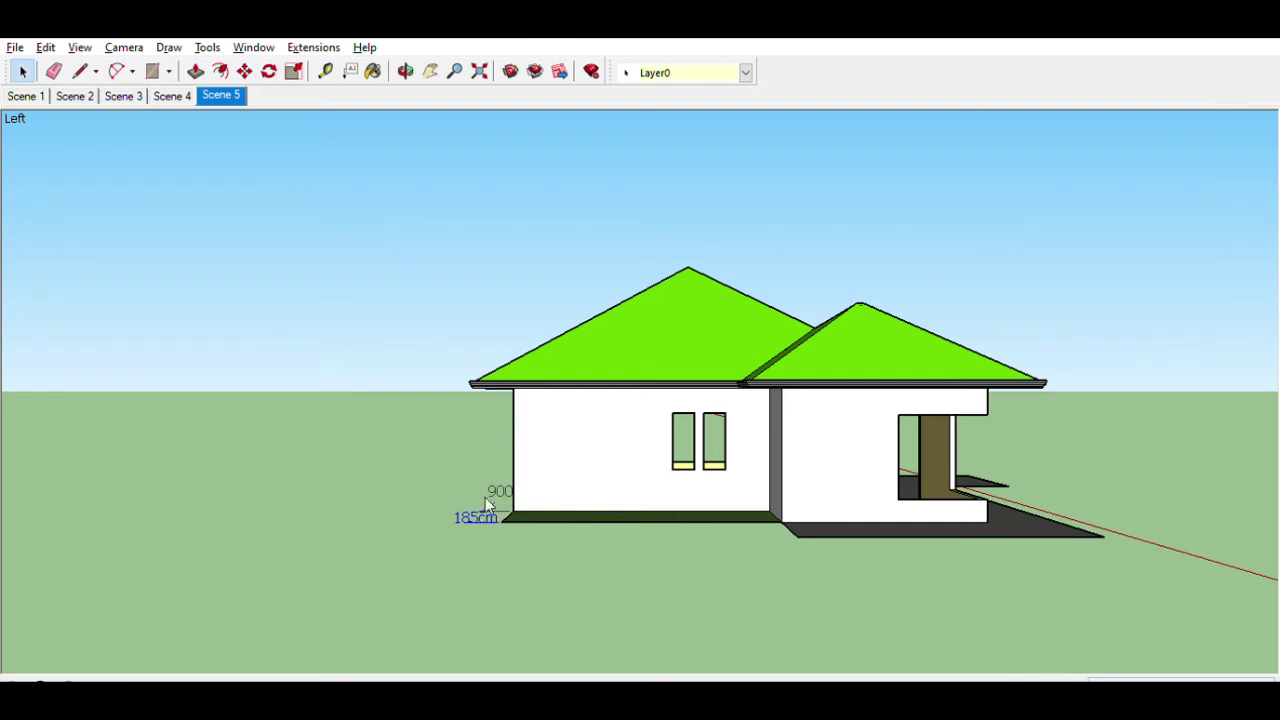
{"action": "key", "text": "Delete"}
{"action": "scroll", "coordinate": [277, 345], "scroll_direction": "down", "scroll_amount": 1}
{"action": "scroll", "coordinate": [970, 338], "scroll_direction": "up", "scroll_amount": 1}
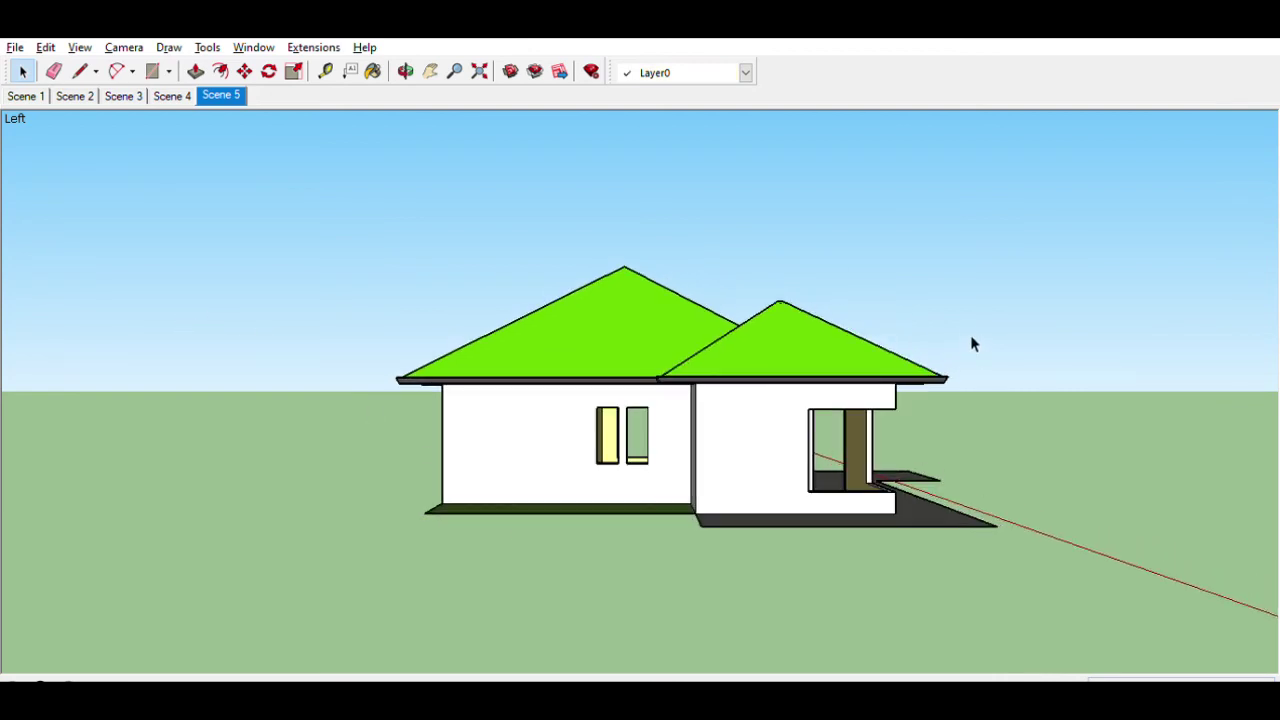
{"action": "scroll", "coordinate": [956, 333], "scroll_direction": "up", "scroll_amount": 2}
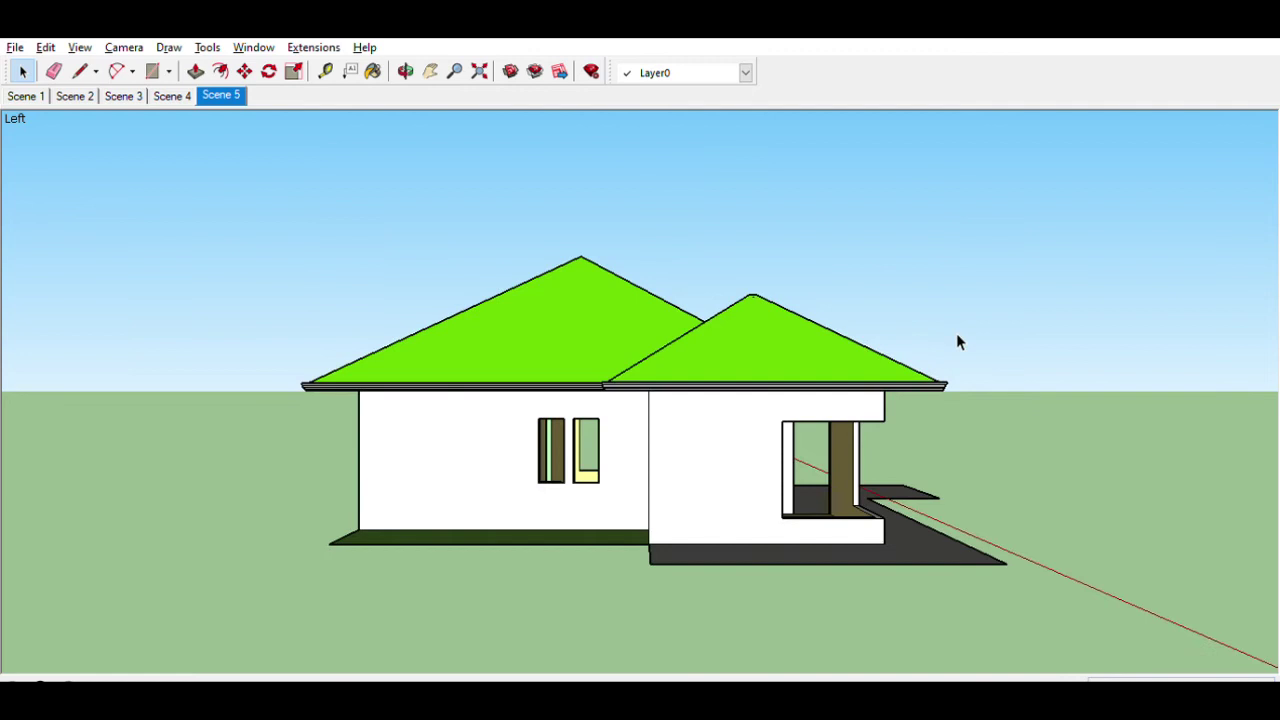
Step: Play through Scenes 1–5 twice, revisit Scenes 1, 4 and 5, and end on Scene 2
{"action": "left_click", "coordinate": [26, 95]}
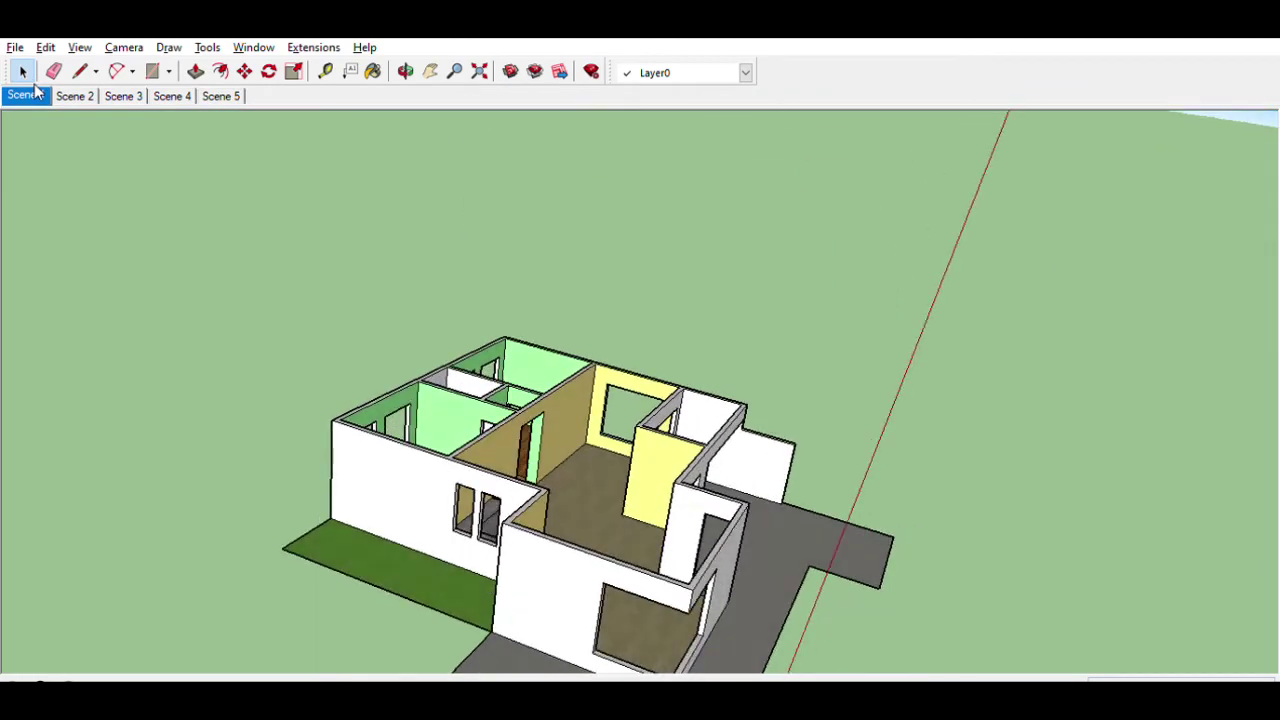
{"action": "left_click", "coordinate": [85, 94]}
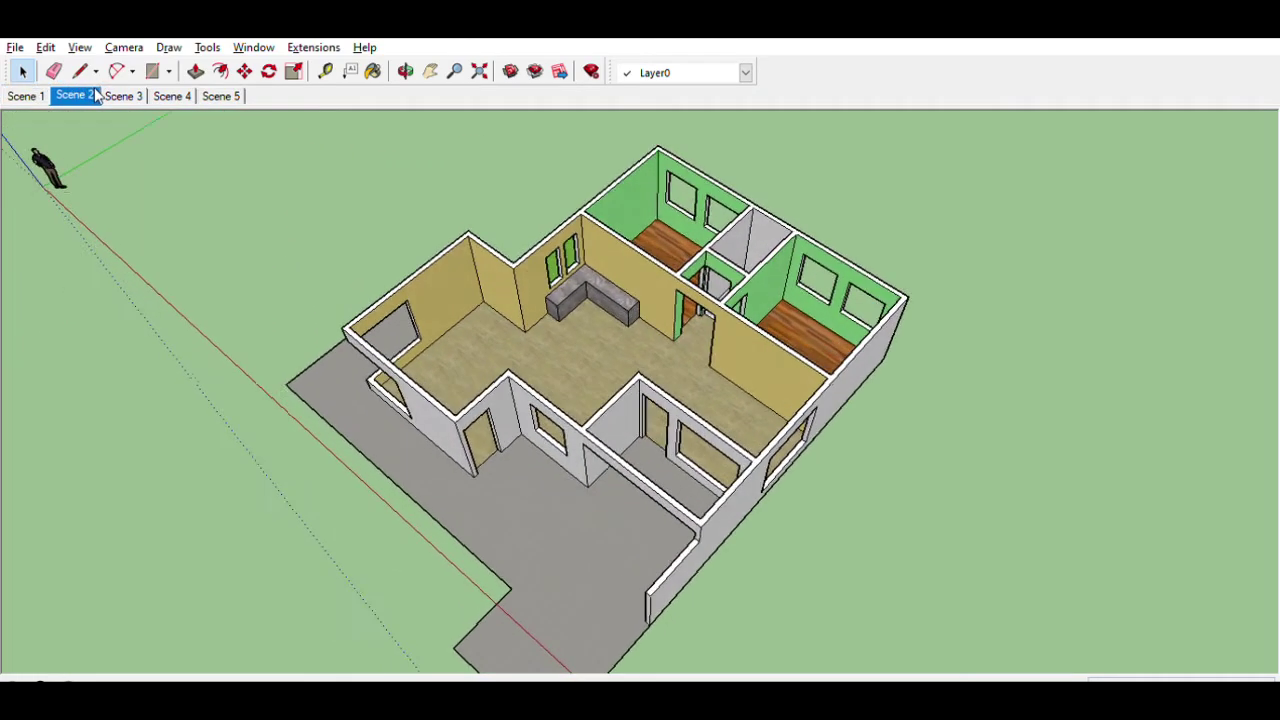
{"action": "left_click", "coordinate": [125, 95]}
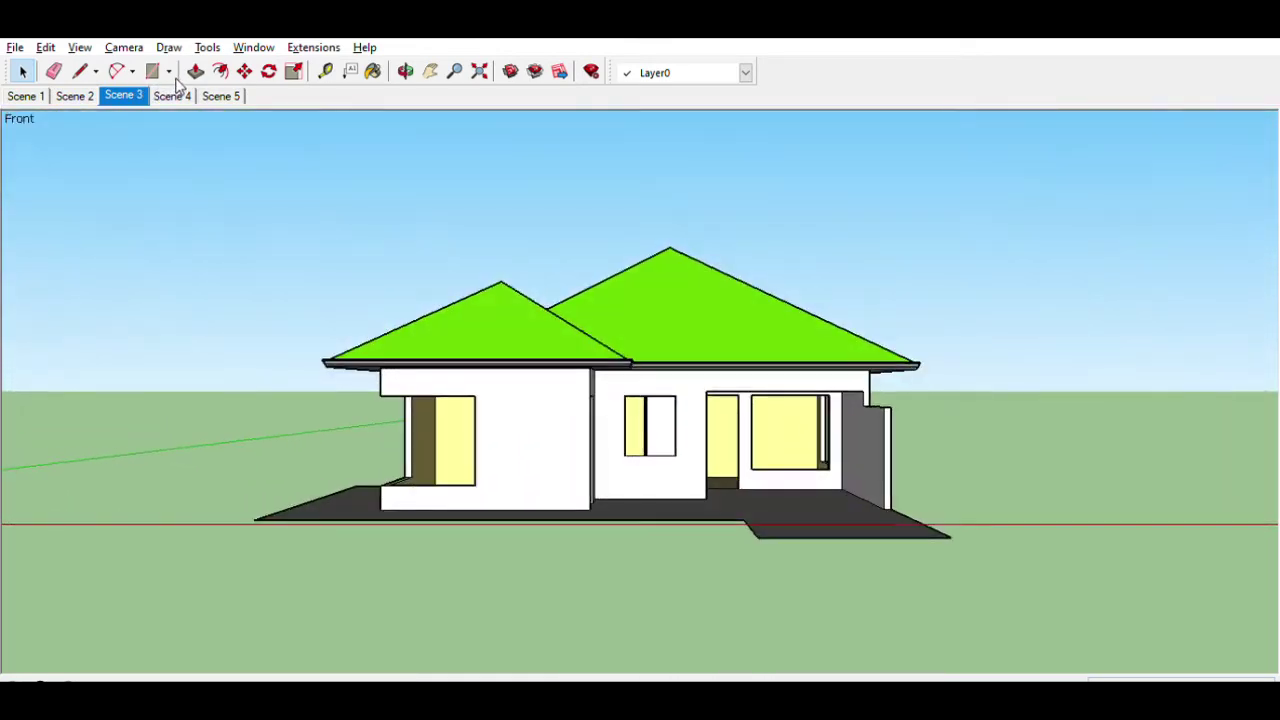
{"action": "left_click", "coordinate": [174, 92]}
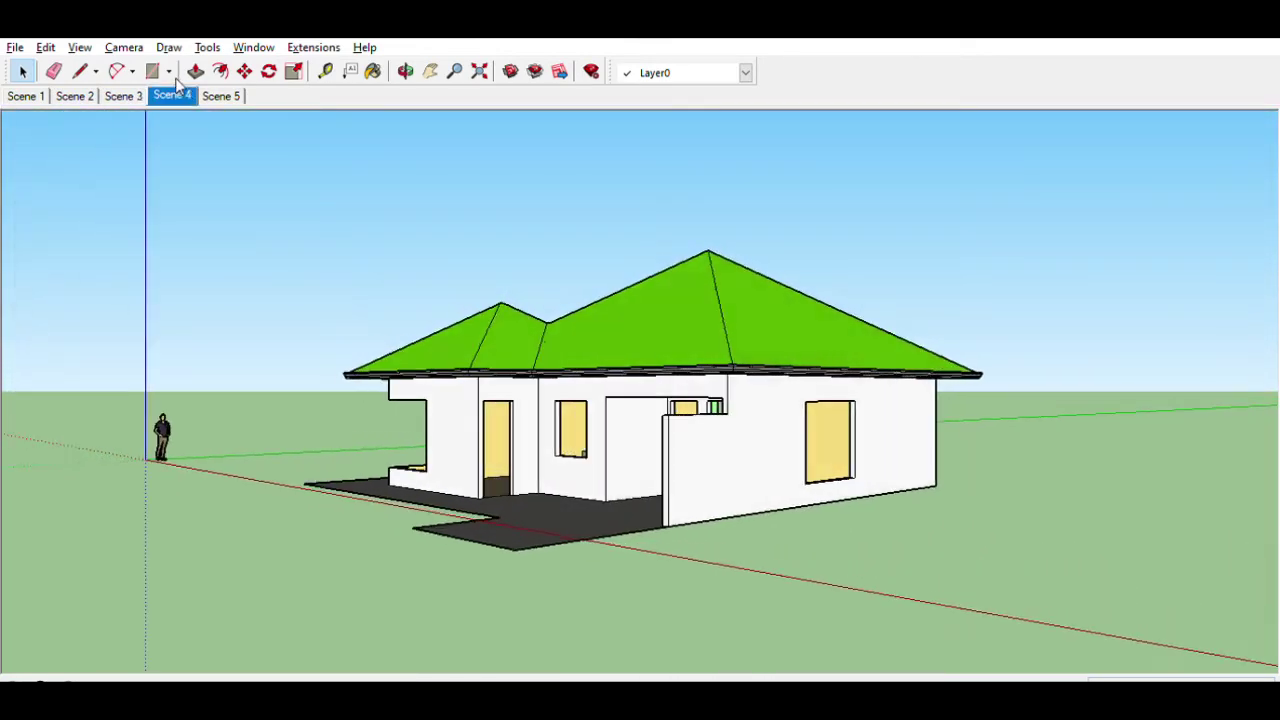
{"action": "left_click", "coordinate": [222, 92]}
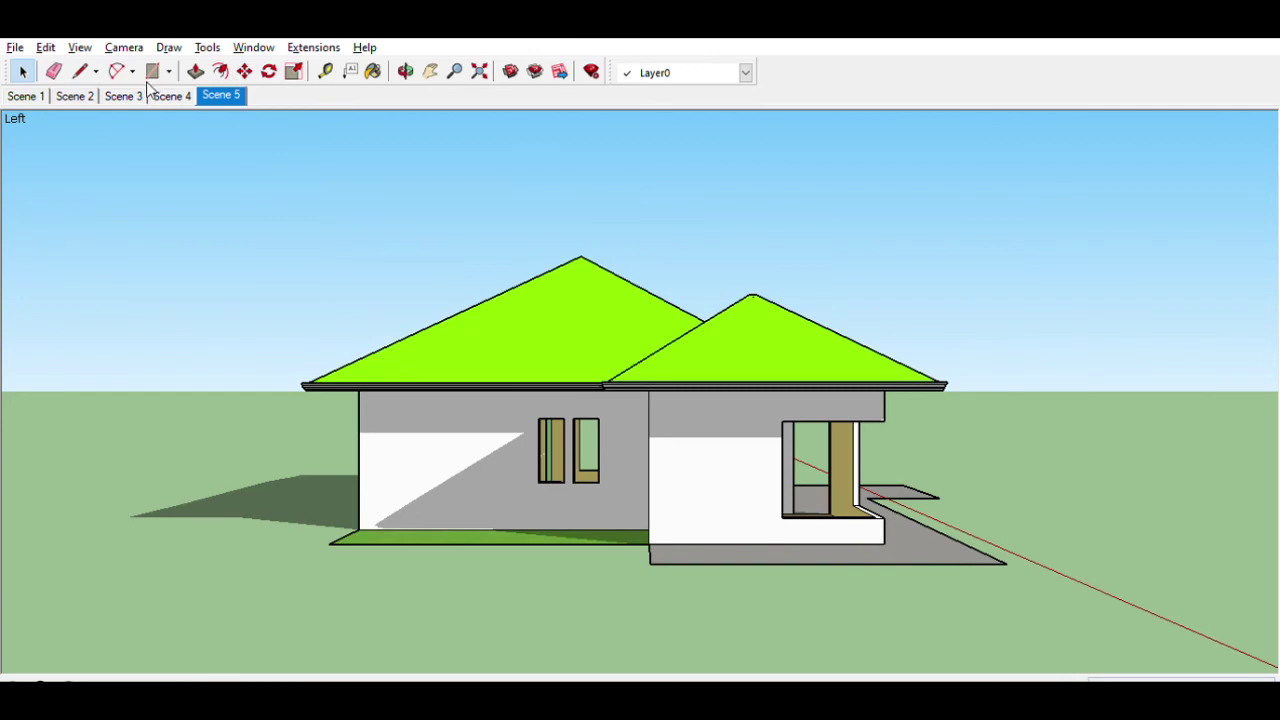
{"action": "left_click", "coordinate": [27, 92]}
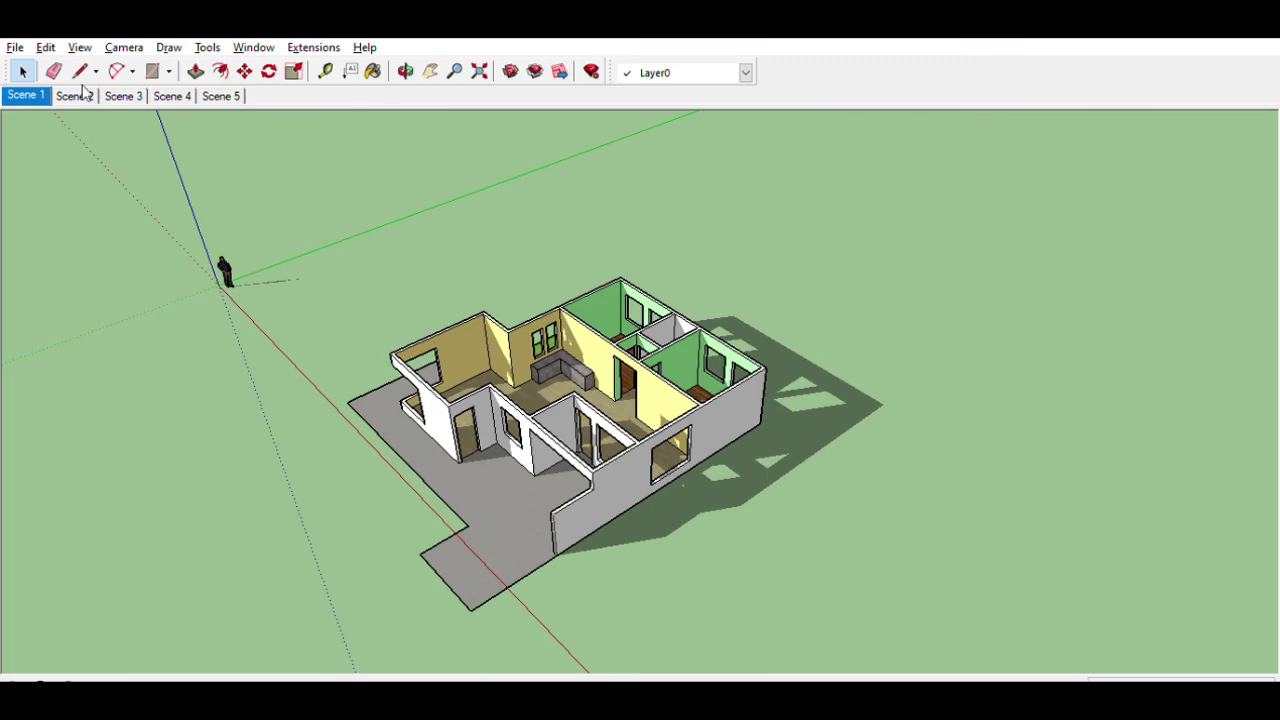
{"action": "left_click", "coordinate": [85, 92]}
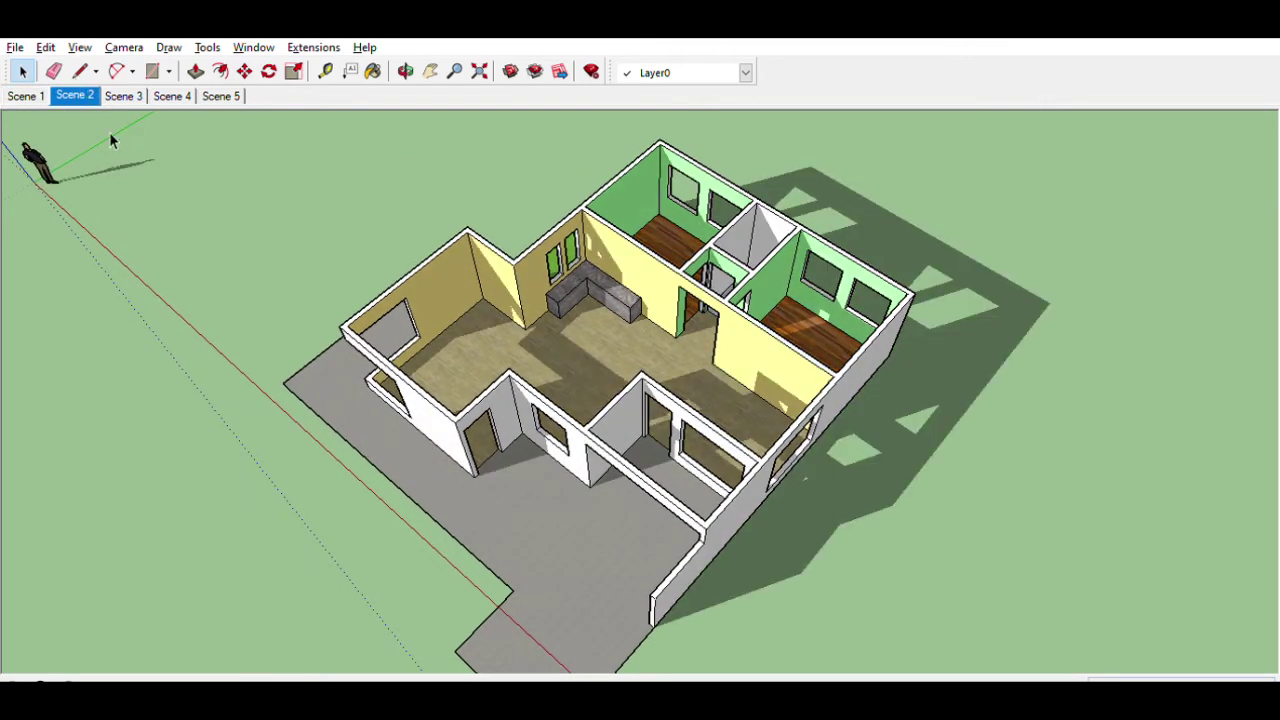
{"action": "left_click", "coordinate": [128, 92]}
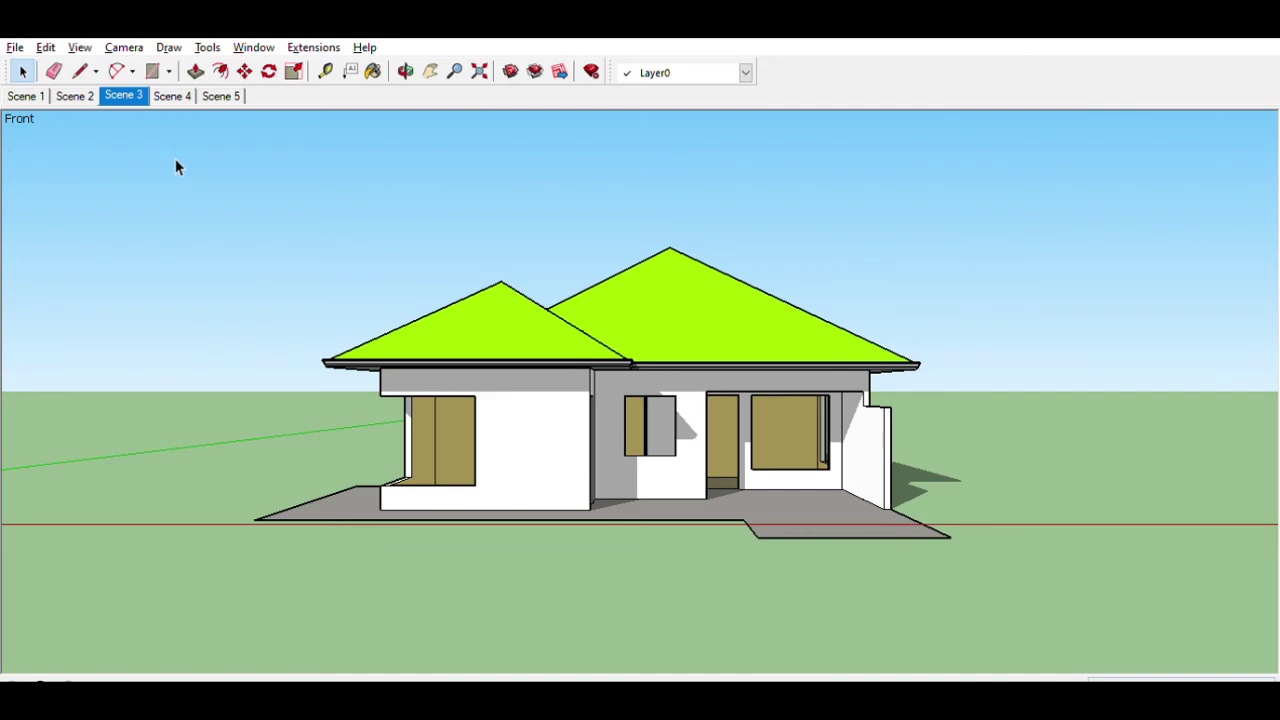
{"action": "left_click", "coordinate": [170, 95]}
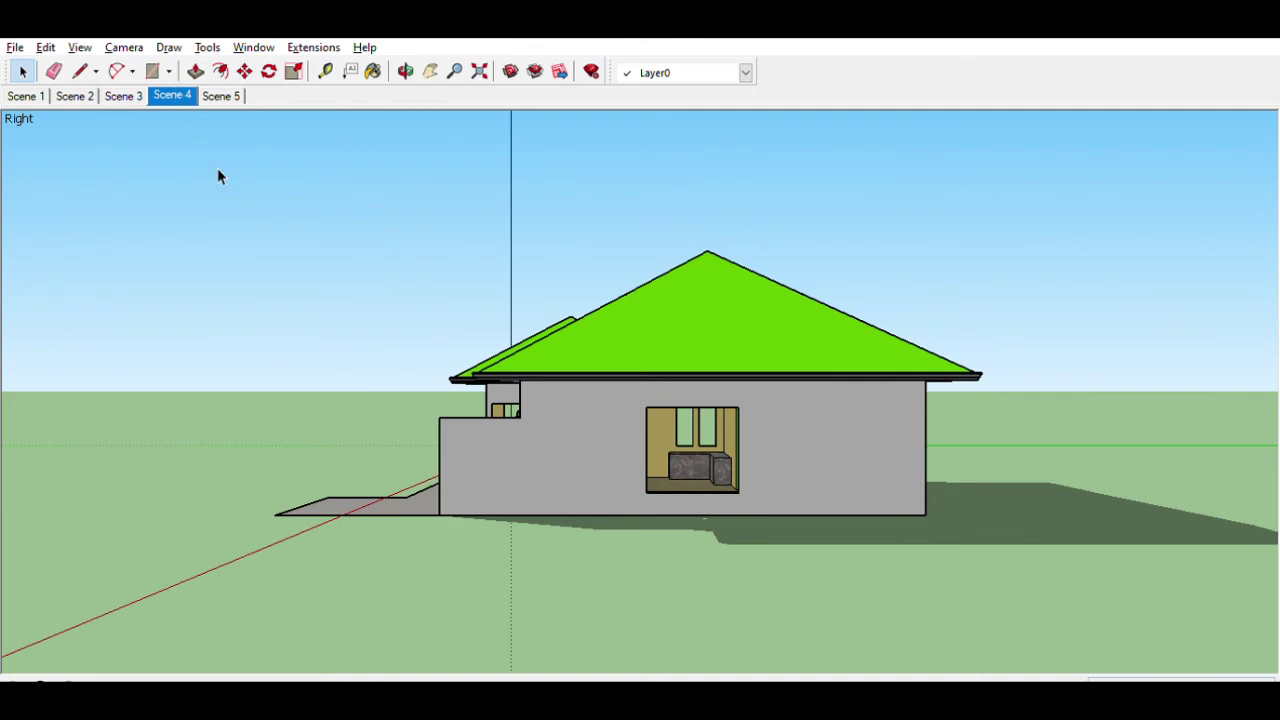
{"action": "left_click", "coordinate": [221, 95]}
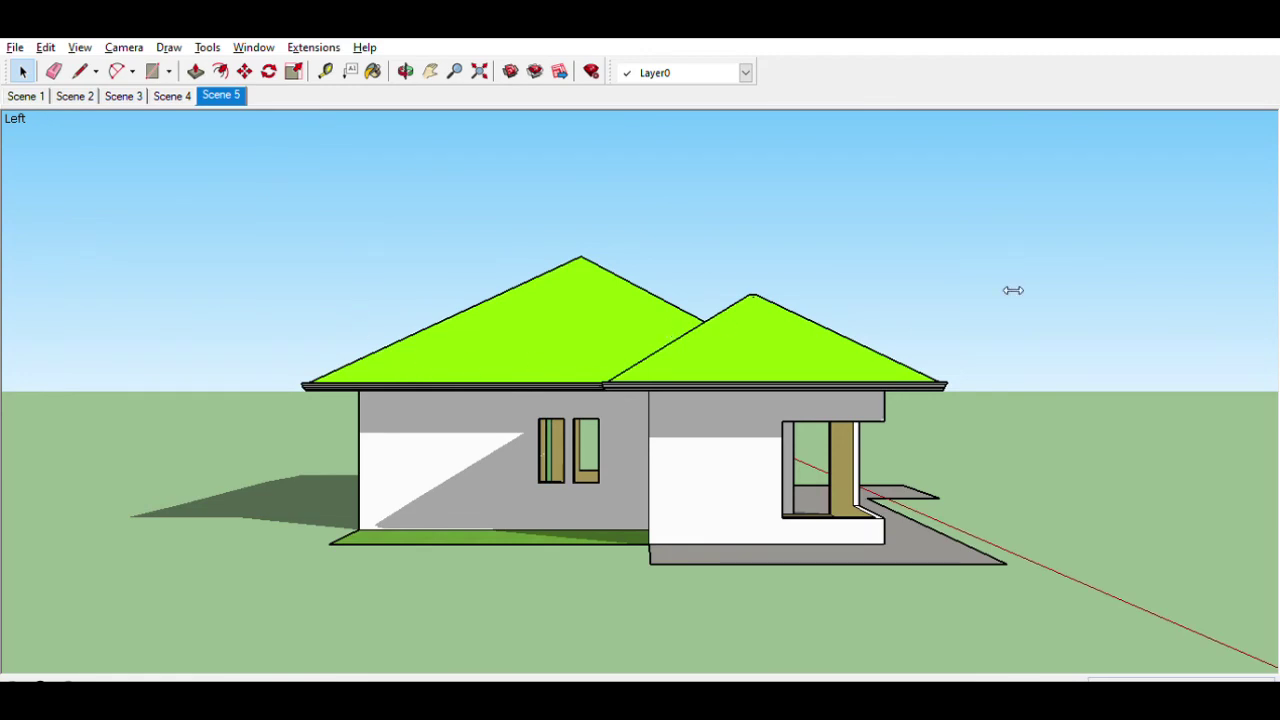
{"action": "left_click", "coordinate": [25, 95]}
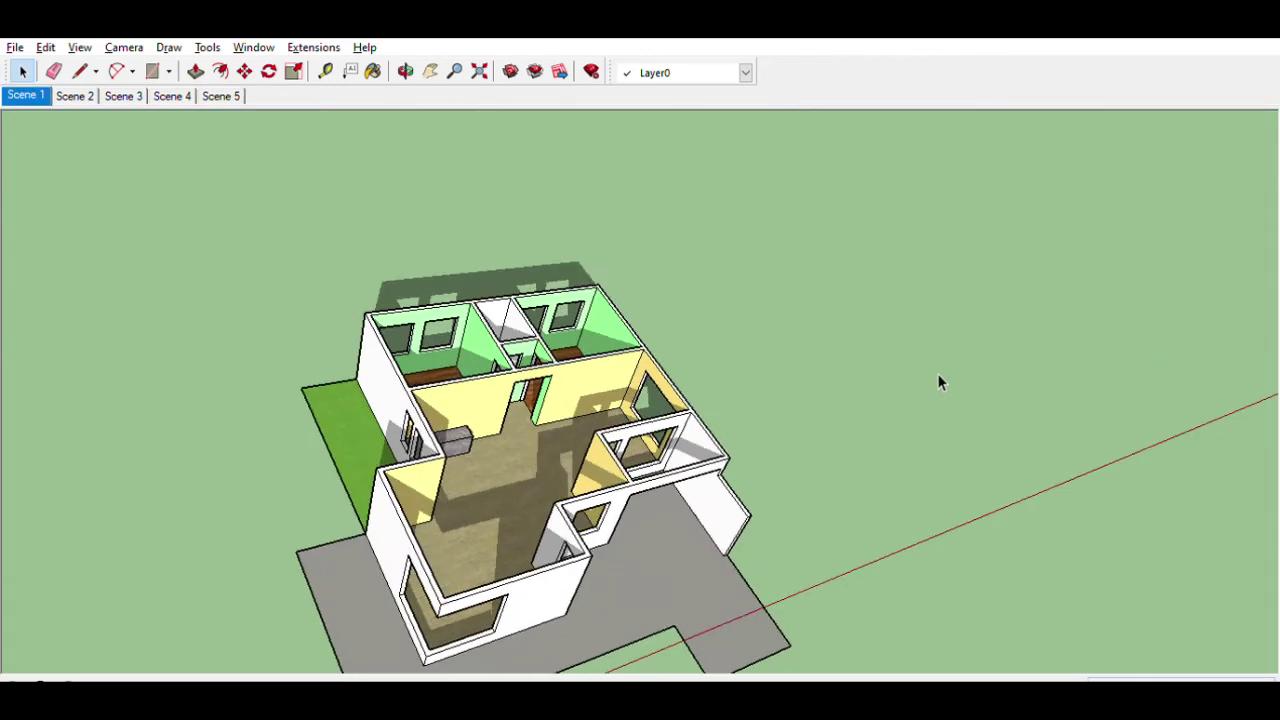
{"action": "left_click", "coordinate": [171, 90]}
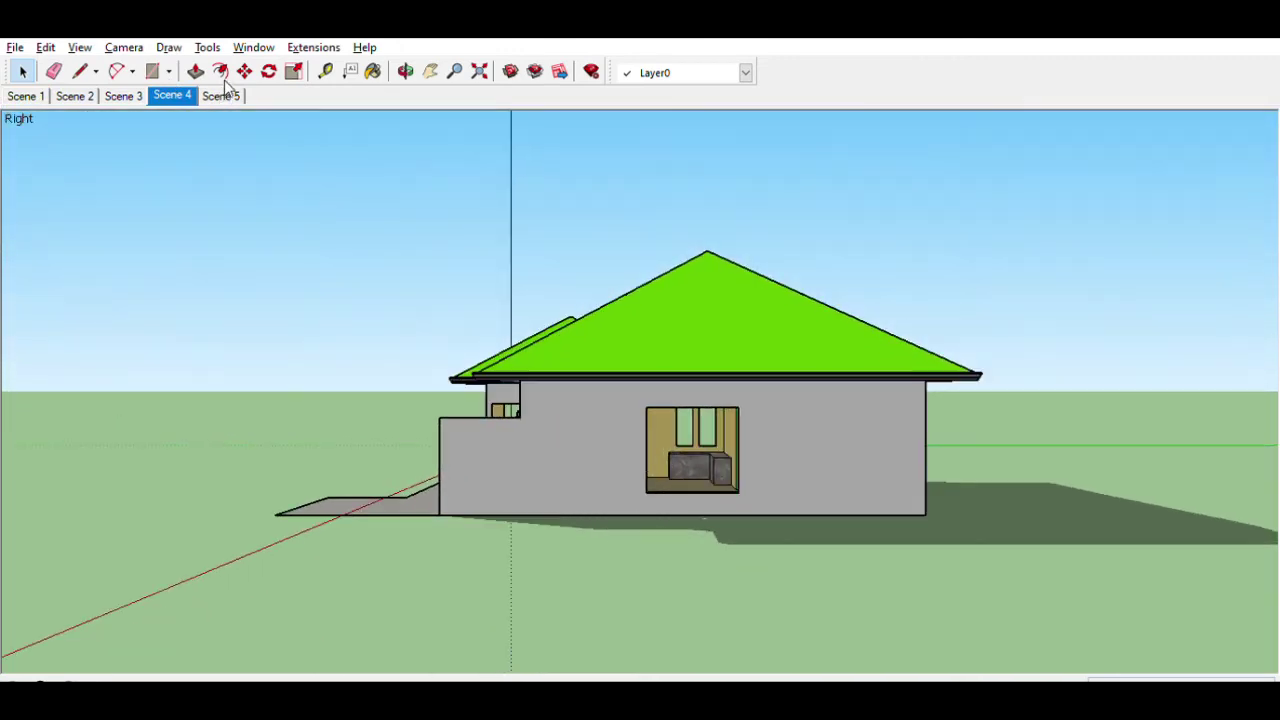
{"action": "left_click", "coordinate": [225, 92]}
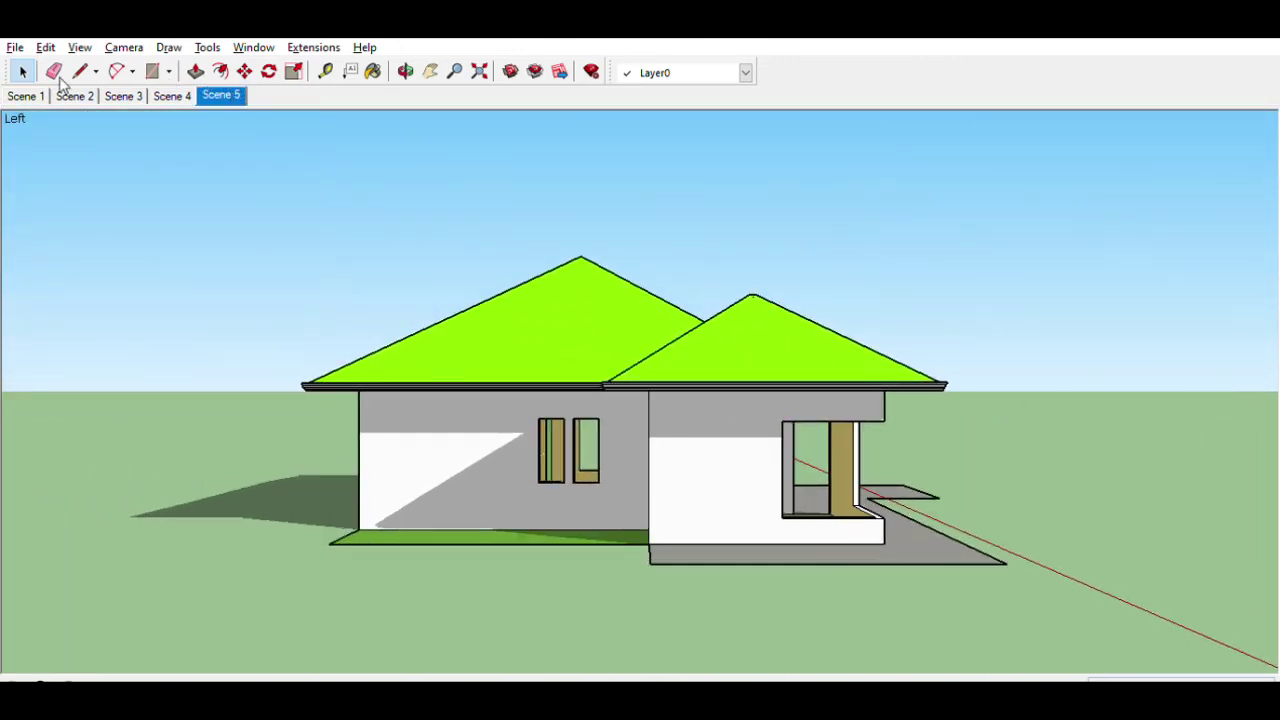
{"action": "left_click", "coordinate": [93, 92]}
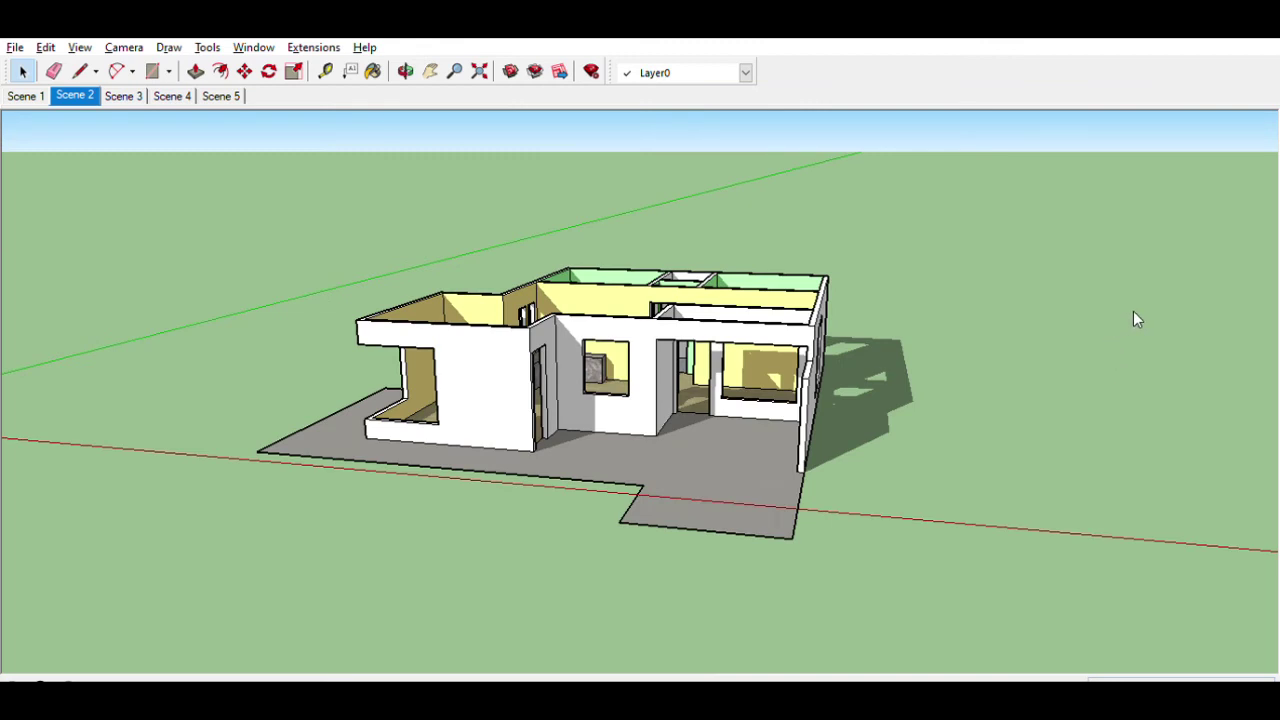
Step: Paint the left front, connecting, front and back walls light cyan with the Paint Bucket
{"action": "key", "text": "b"}
{"action": "left_click", "coordinate": [505, 380]}
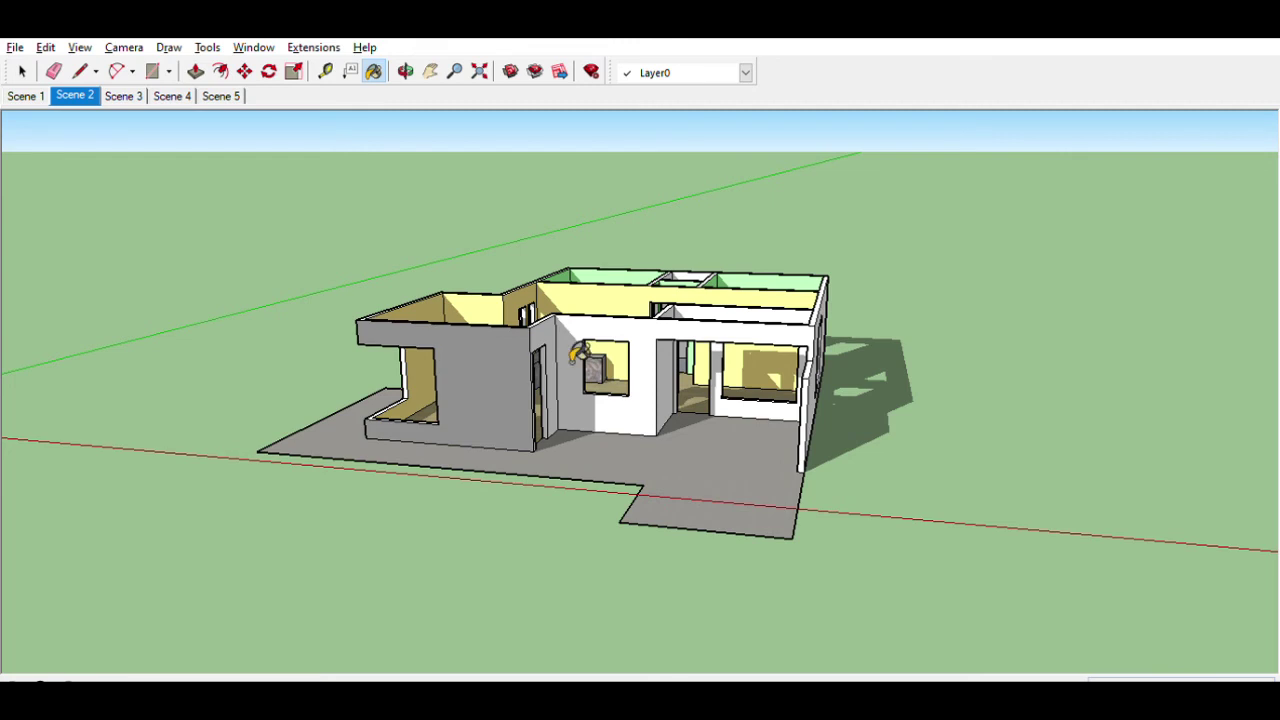
{"action": "scroll", "coordinate": [550, 358], "scroll_direction": "up", "scroll_amount": 2}
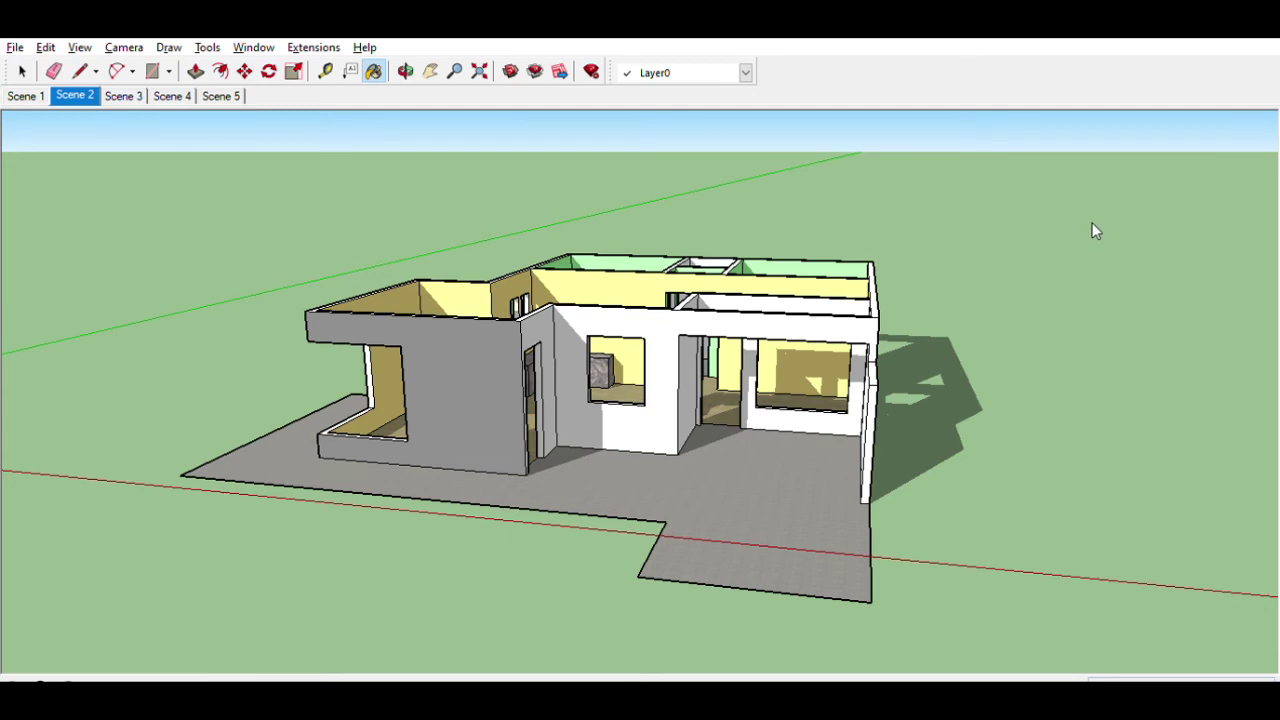
{"action": "left_click", "coordinate": [478, 390]}
{"action": "left_click", "coordinate": [548, 340]}
{"action": "left_click", "coordinate": [690, 332]}
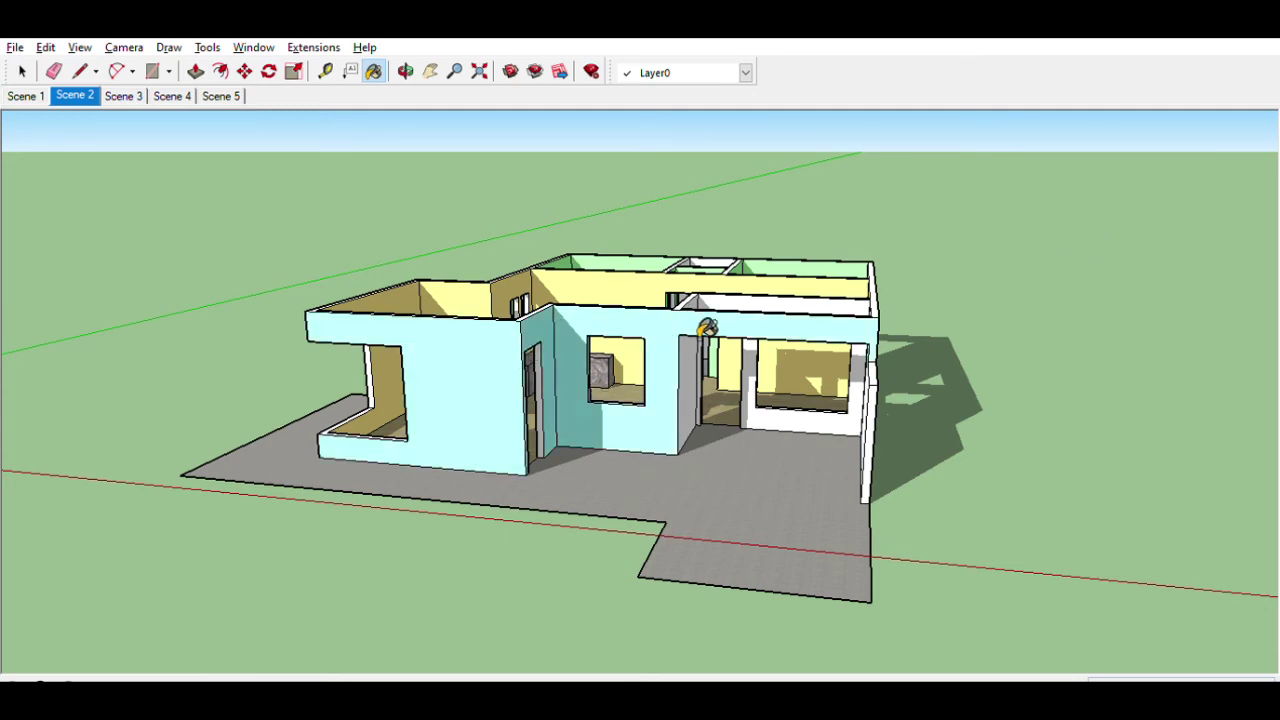
{"action": "middle_click_drag", "start_coordinate": [707, 328], "coordinate": [747, 405]}
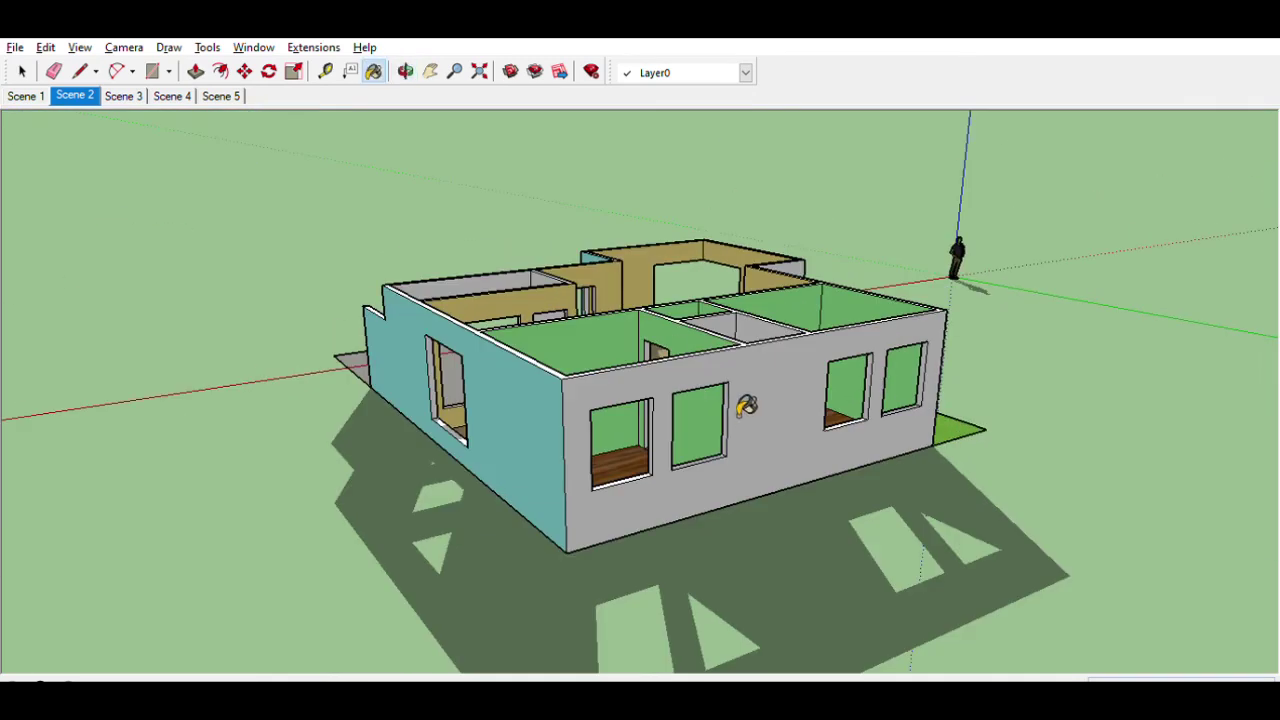
{"action": "left_click", "coordinate": [747, 405]}
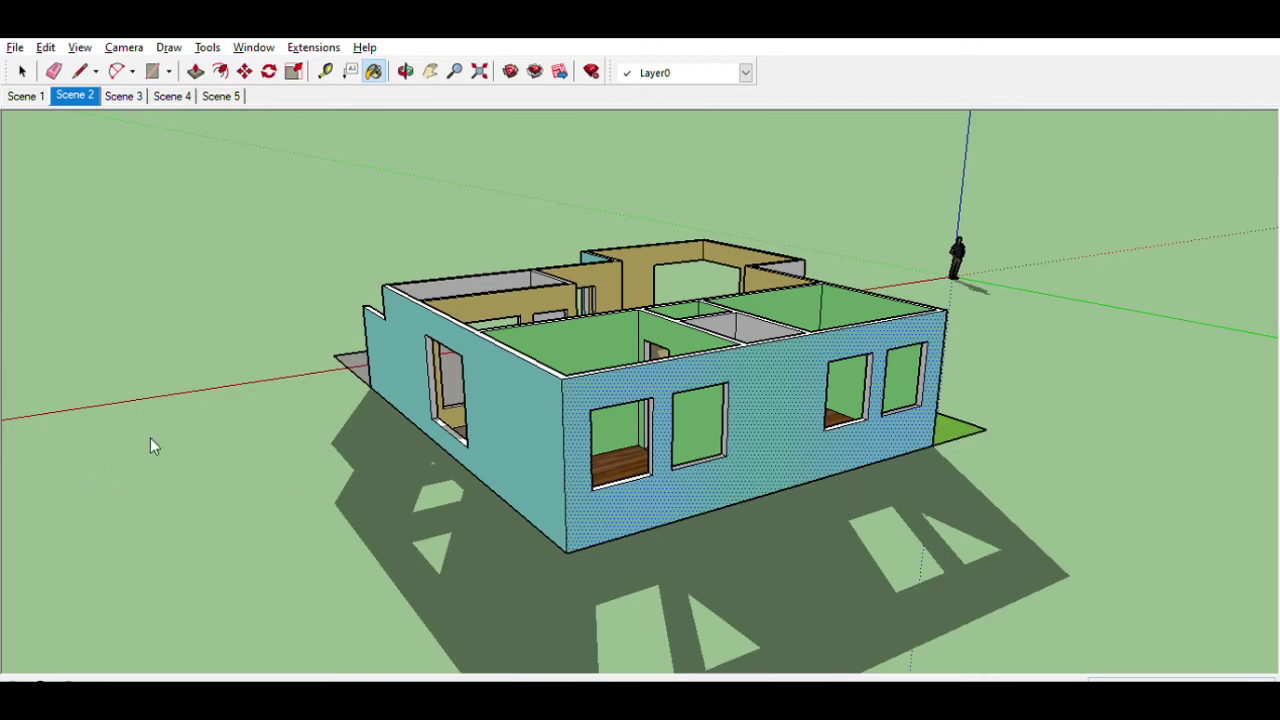
Step: Paint the remaining outer walls, including the right-side wall, light cyan while orbiting
{"action": "middle_click_drag", "start_coordinate": [430, 446], "coordinate": [866, 470]}
{"action": "left_click", "coordinate": [780, 432]}
{"action": "left_click", "coordinate": [920, 397]}
{"action": "middle_click_drag", "start_coordinate": [982, 409], "coordinate": [651, 429]}
{"action": "left_click", "coordinate": [690, 432]}
{"action": "mouse_move", "coordinate": [471, 434]}
{"action": "middle_mouse_down"}
{"action": "mouse_move", "coordinate": [686, 409]}
{"action": "mouse_move", "coordinate": [514, 443]}
{"action": "middle_mouse_up"}
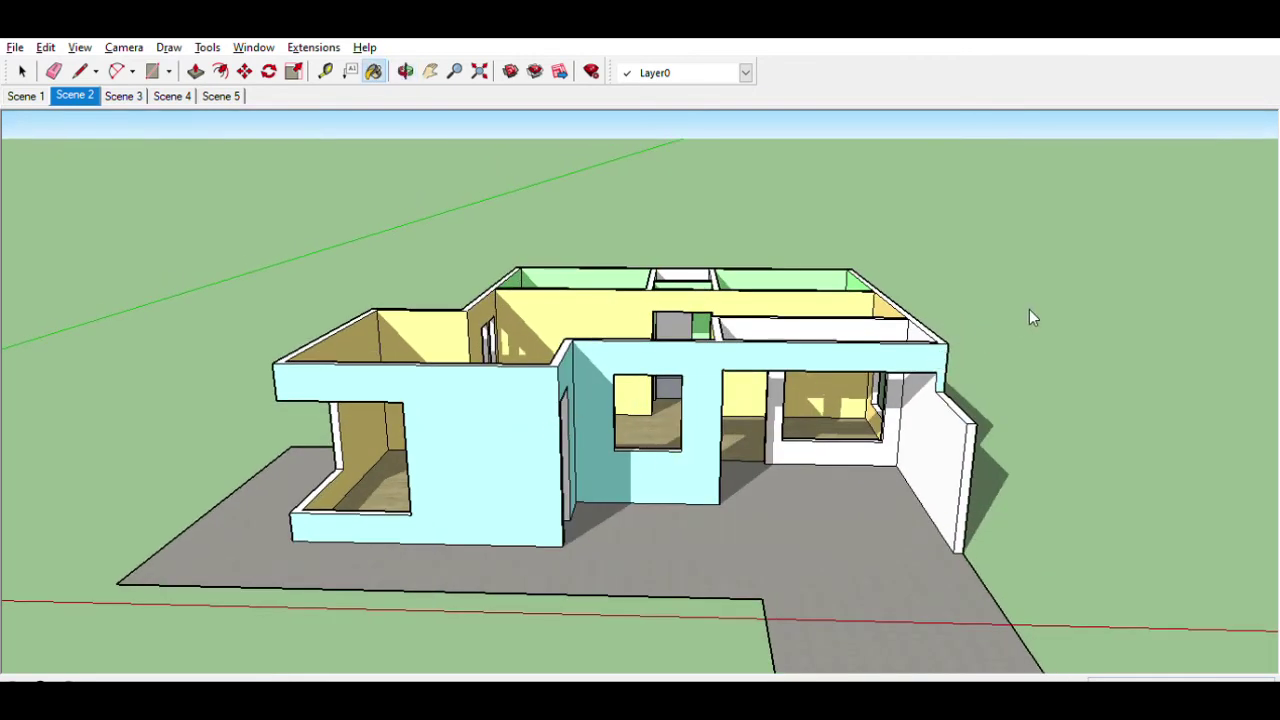
{"action": "left_click", "coordinate": [930, 432]}
Step: Restore the floor slab to dark grey, check the walls, and return to Scene 1
{"action": "left_click", "coordinate": [876, 528]}
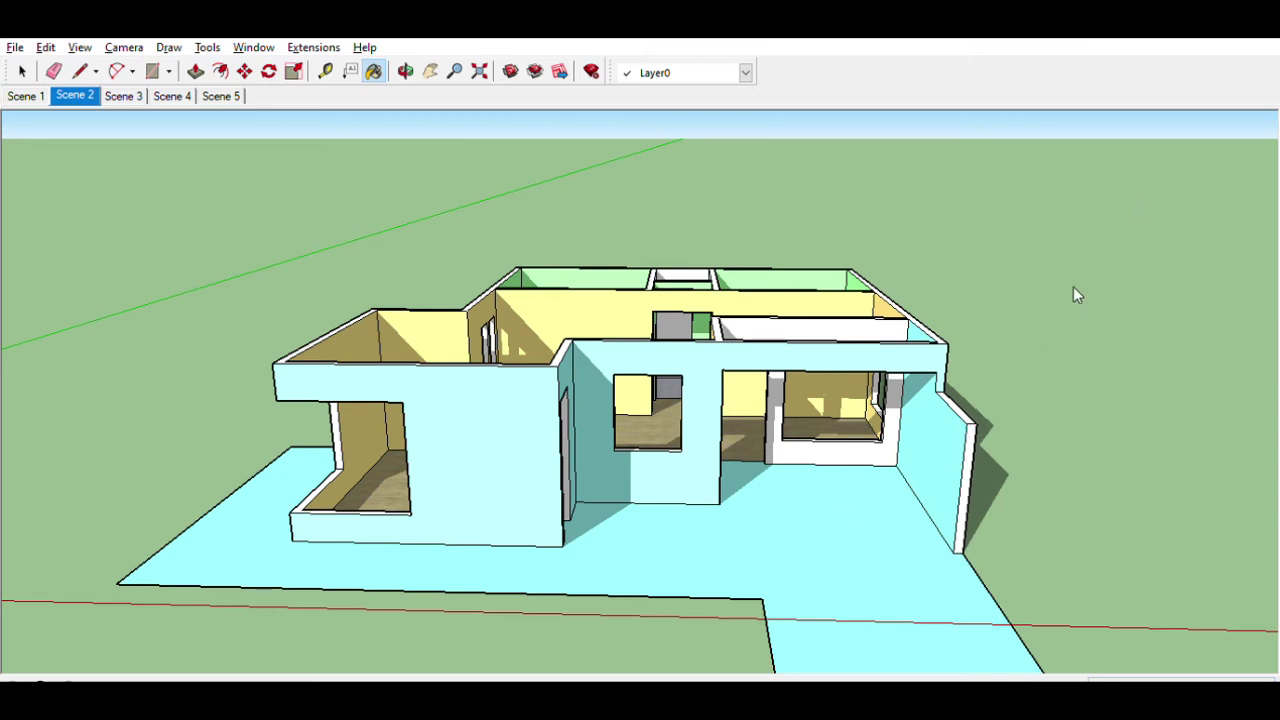
{"action": "left_click", "coordinate": [815, 540]}
{"action": "left_click", "coordinate": [960, 462]}
{"action": "mouse_move", "coordinate": [783, 563]}
{"action": "middle_mouse_down"}
{"action": "mouse_move", "coordinate": [710, 632]}
{"action": "mouse_move", "coordinate": [637, 536]}
{"action": "mouse_move", "coordinate": [766, 563]}
{"action": "mouse_move", "coordinate": [357, 443]}
{"action": "middle_mouse_up"}
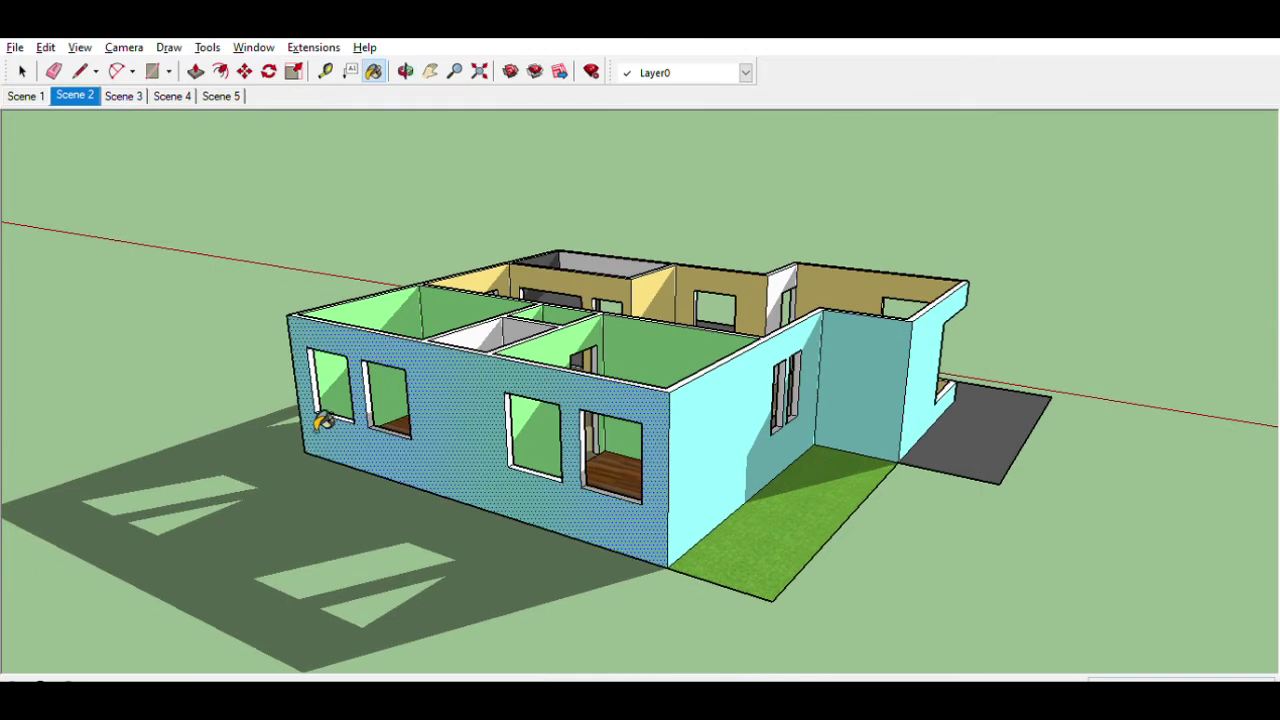
{"action": "left_click", "coordinate": [24, 96]}
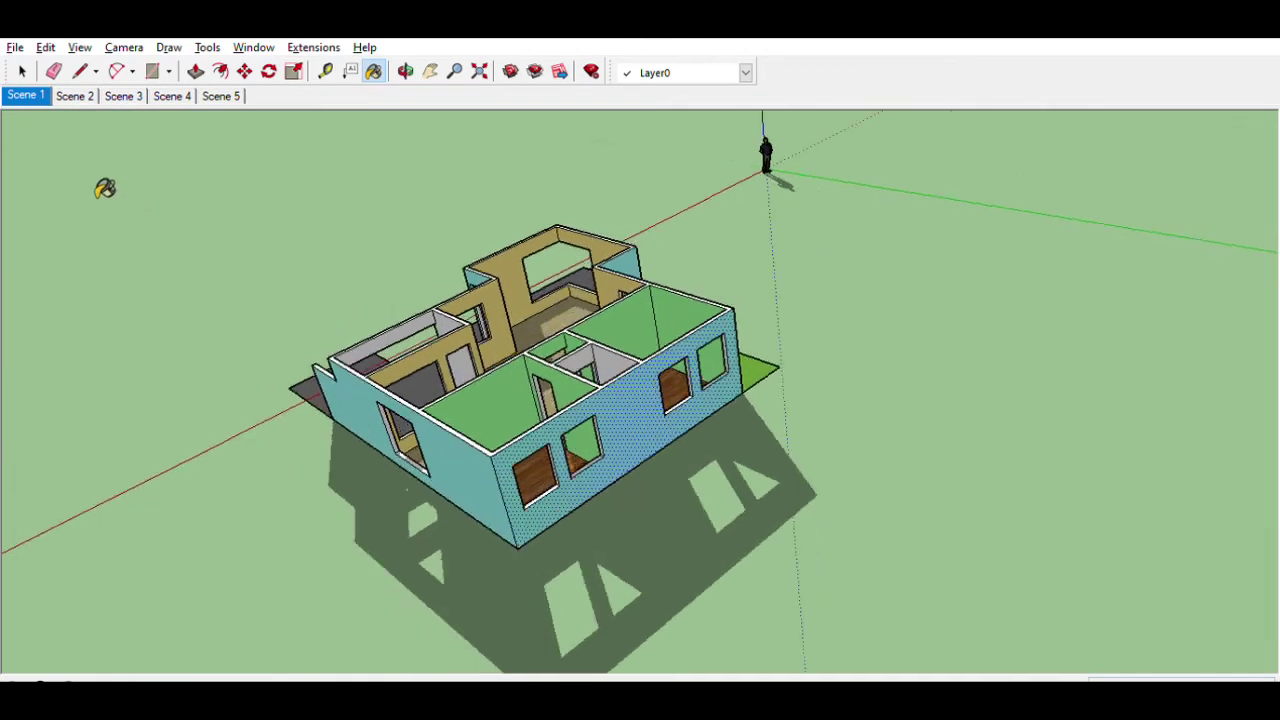
Step: Review Scenes 2 and 3, then save the current view as new Scene 6
{"action": "key", "text": "space"}
{"action": "left_click", "coordinate": [90, 95]}
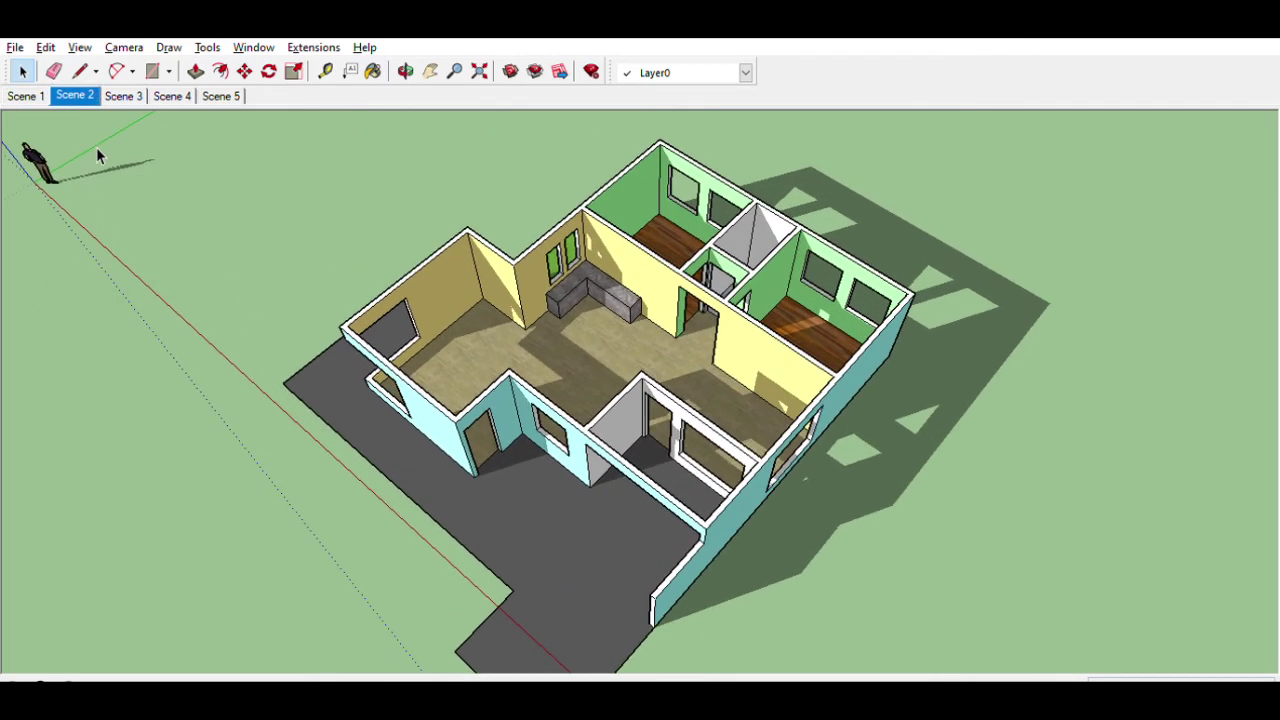
{"action": "left_click", "coordinate": [132, 95]}
{"action": "key", "text": "ctrl+shift+a"}
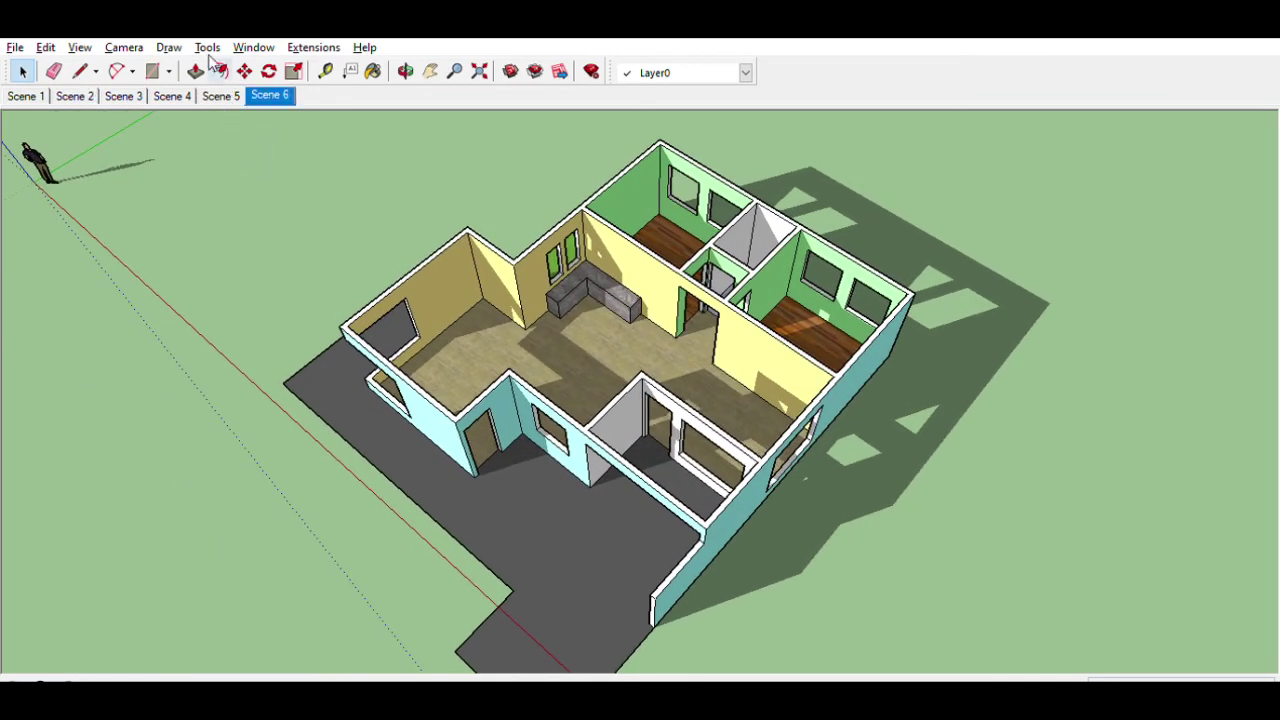
Step: Bring Scene 6 to a low front view of the house, zoomed in
{"action": "left_click", "coordinate": [366, 128]}
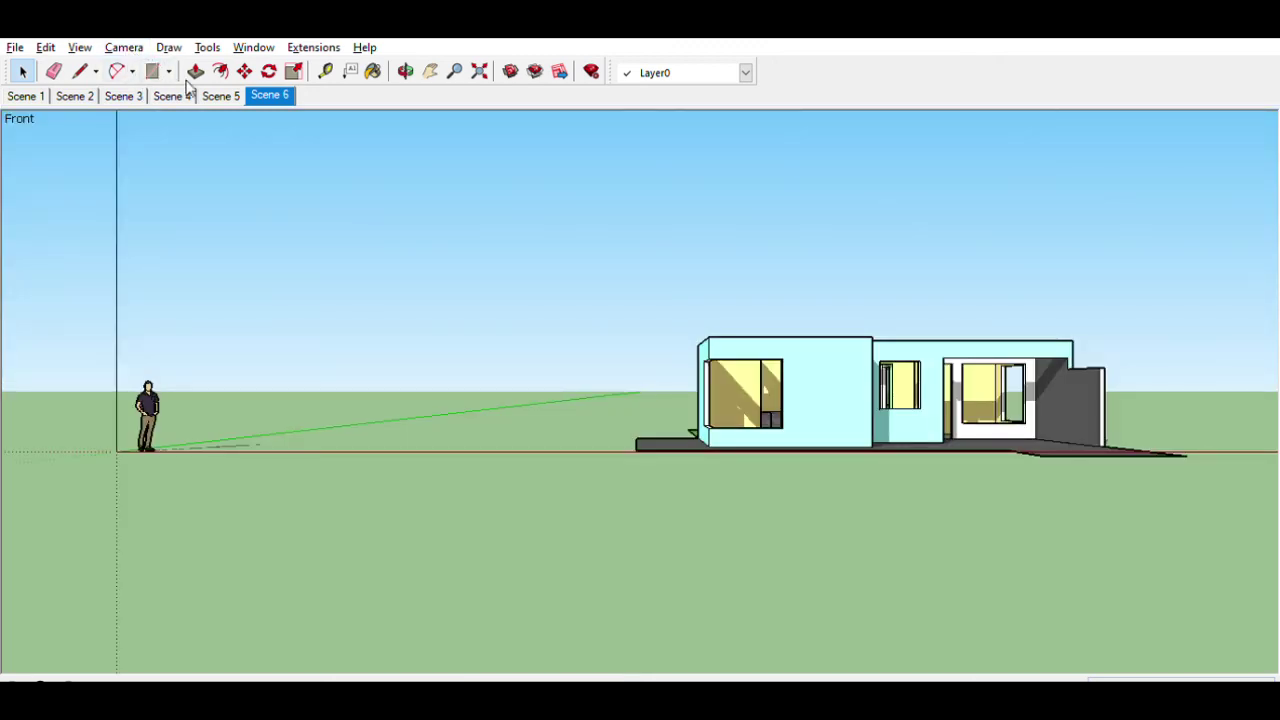
{"action": "left_click", "coordinate": [221, 95]}
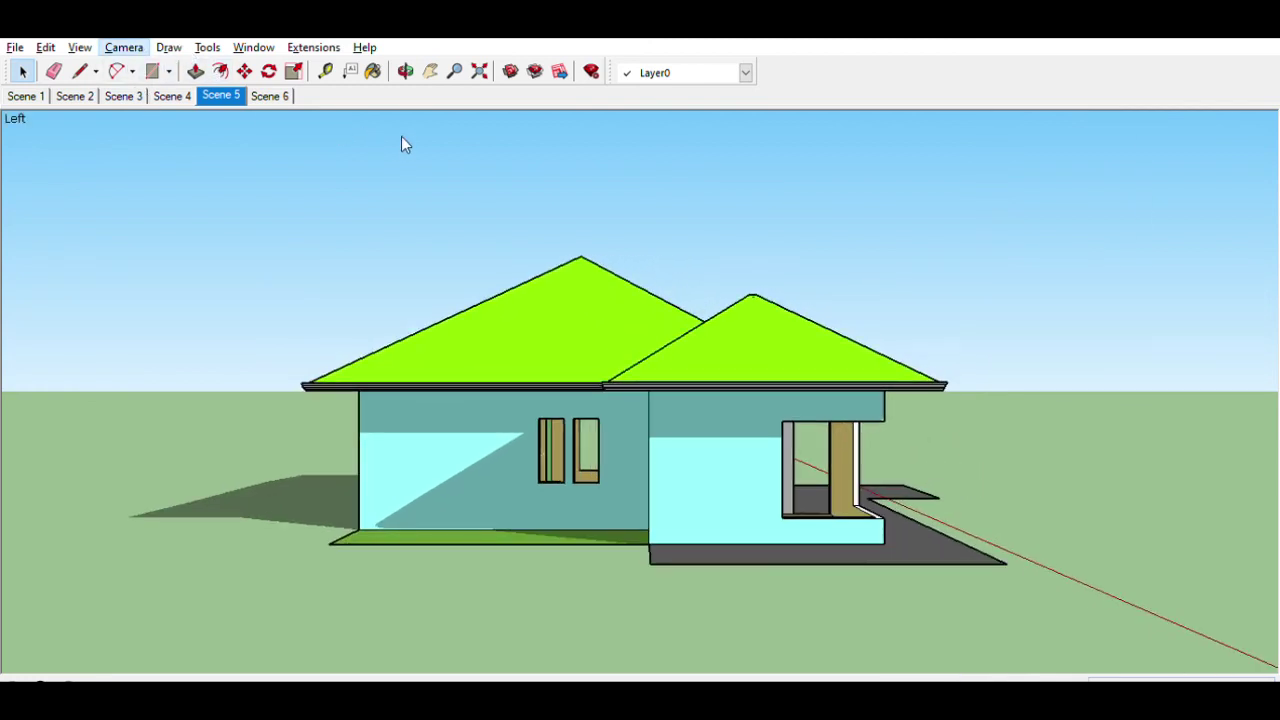
{"action": "key", "text": "F3"}
{"action": "scroll", "coordinate": [945, 463], "scroll_direction": "up", "scroll_amount": 1}
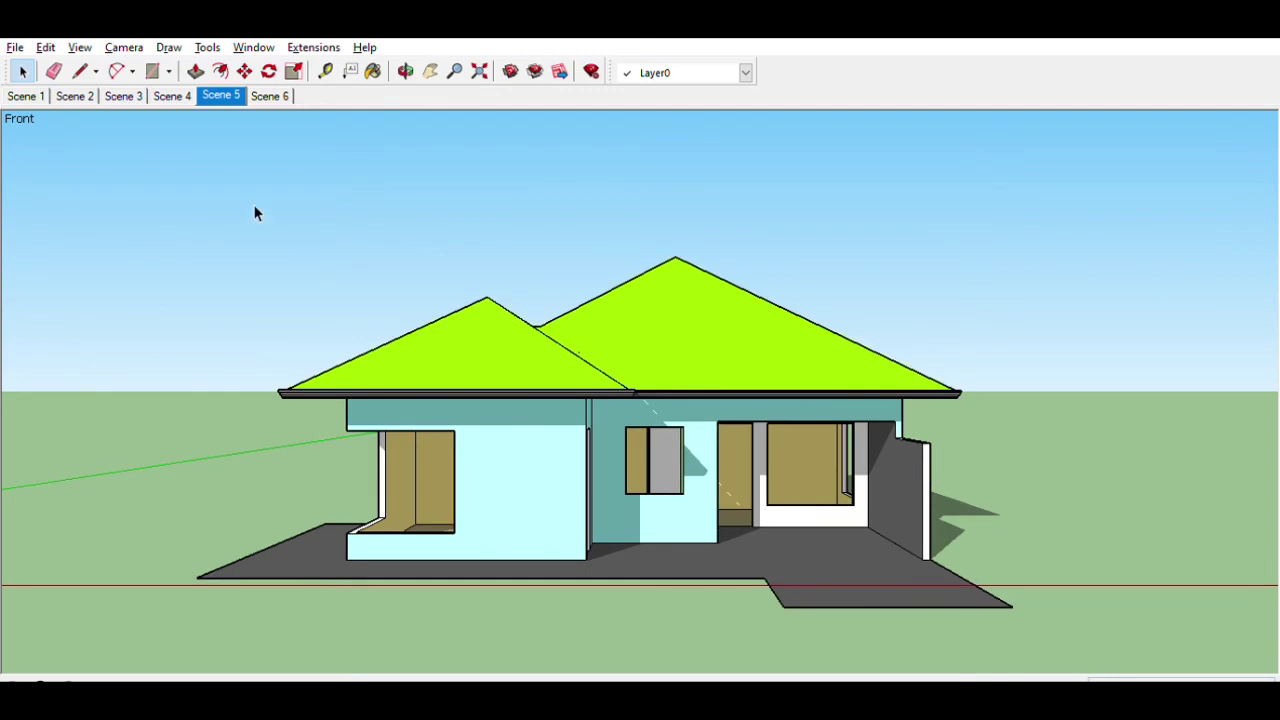
{"action": "left_click", "coordinate": [270, 95]}
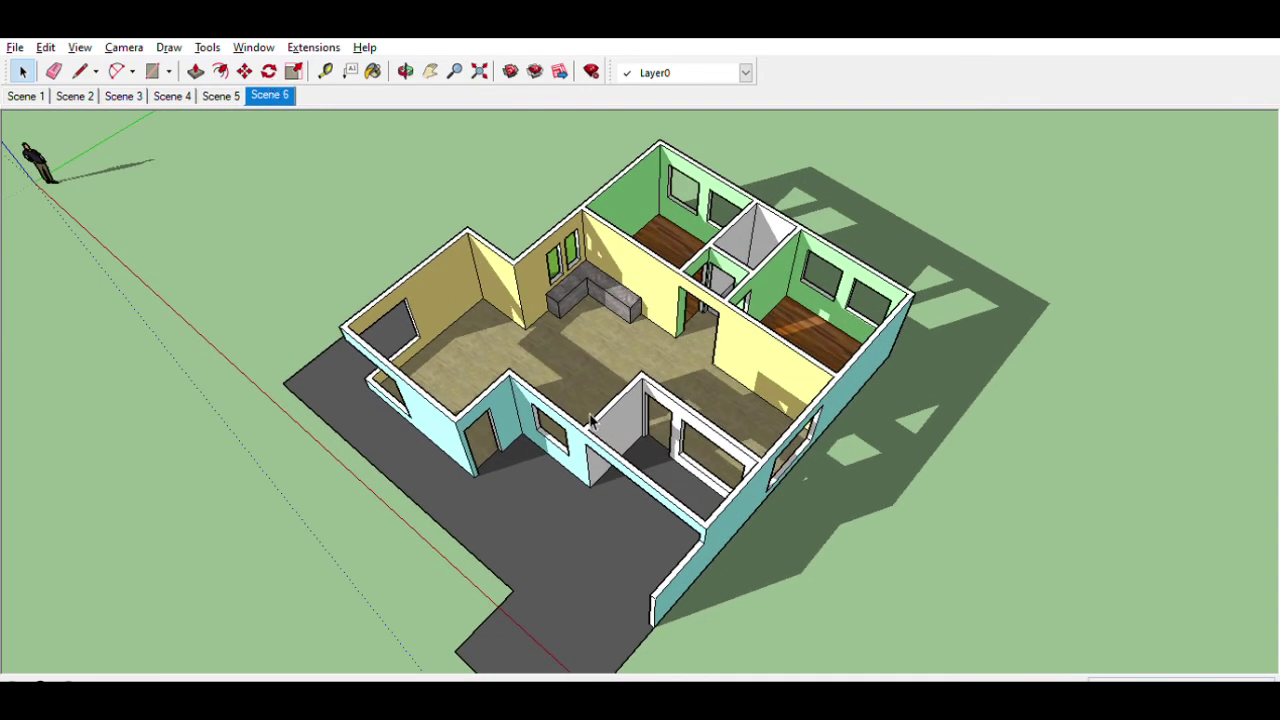
{"action": "middle_click_drag", "start_coordinate": [591, 421], "coordinate": [11, 191]}
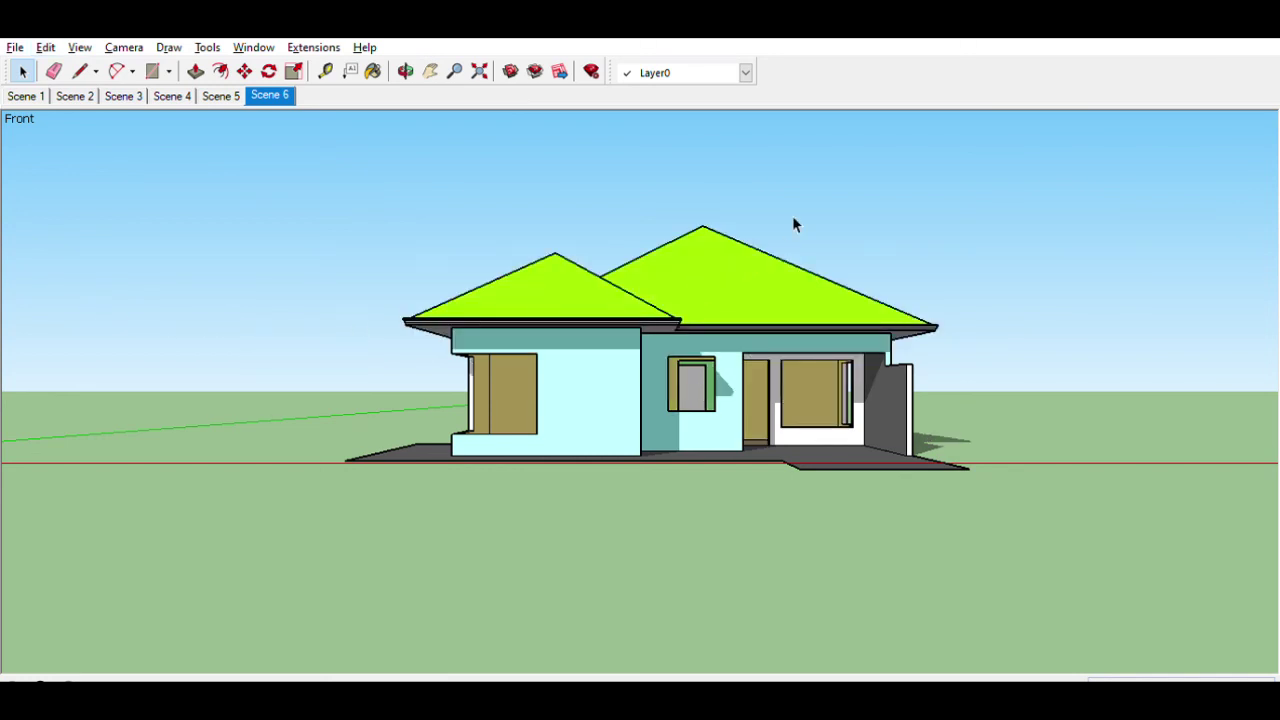
{"action": "scroll", "coordinate": [830, 205], "scroll_direction": "up", "scroll_amount": 1}
{"action": "scroll", "coordinate": [815, 198], "scroll_direction": "up", "scroll_amount": 1}
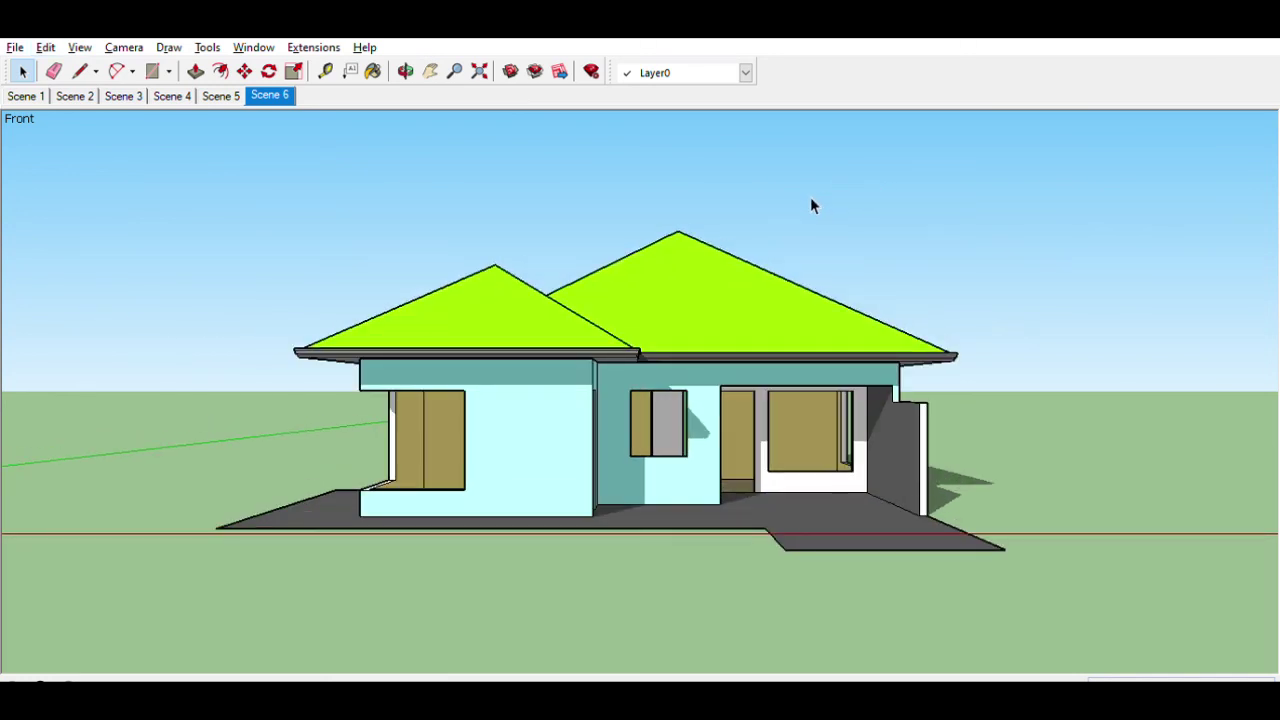
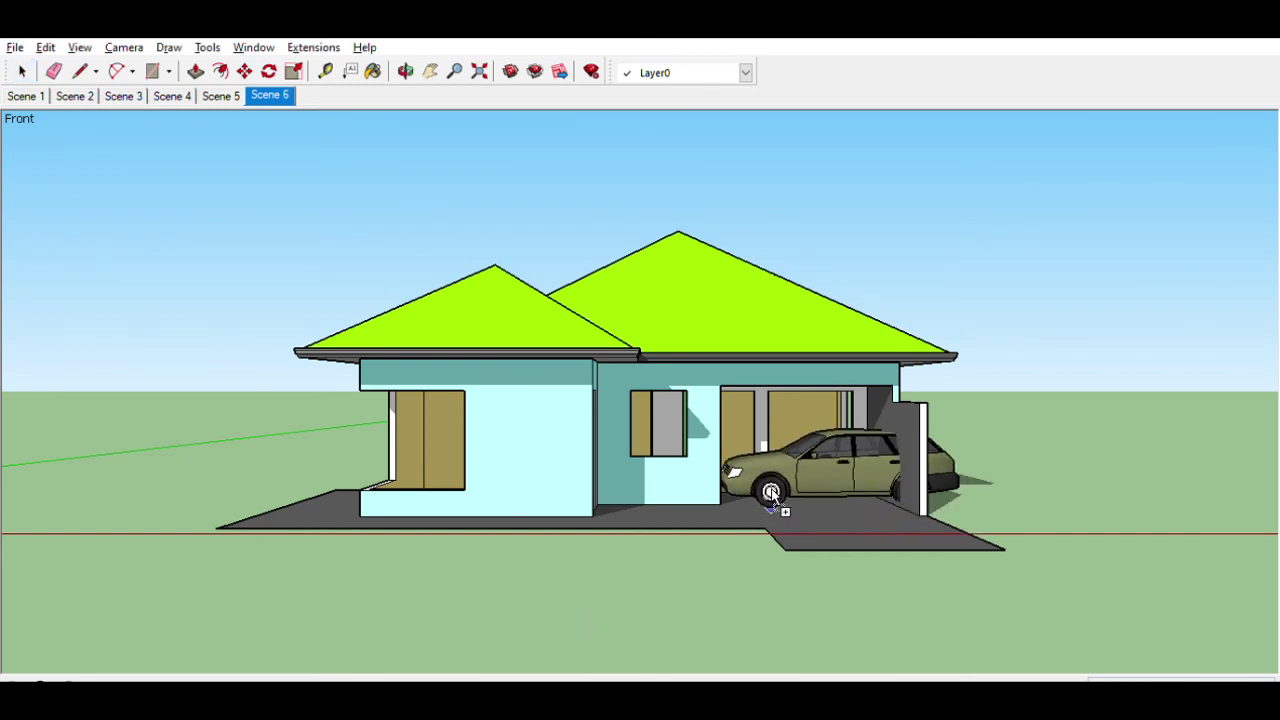
Step: Place the car beside the house and rotate it 90° to face outward
{"action": "left_click", "coordinate": [762, 516]}
{"action": "scroll", "coordinate": [620, 432], "scroll_direction": "down", "scroll_amount": 2}
{"action": "middle_click_drag", "start_coordinate": [497, 449], "coordinate": [334, 569]}
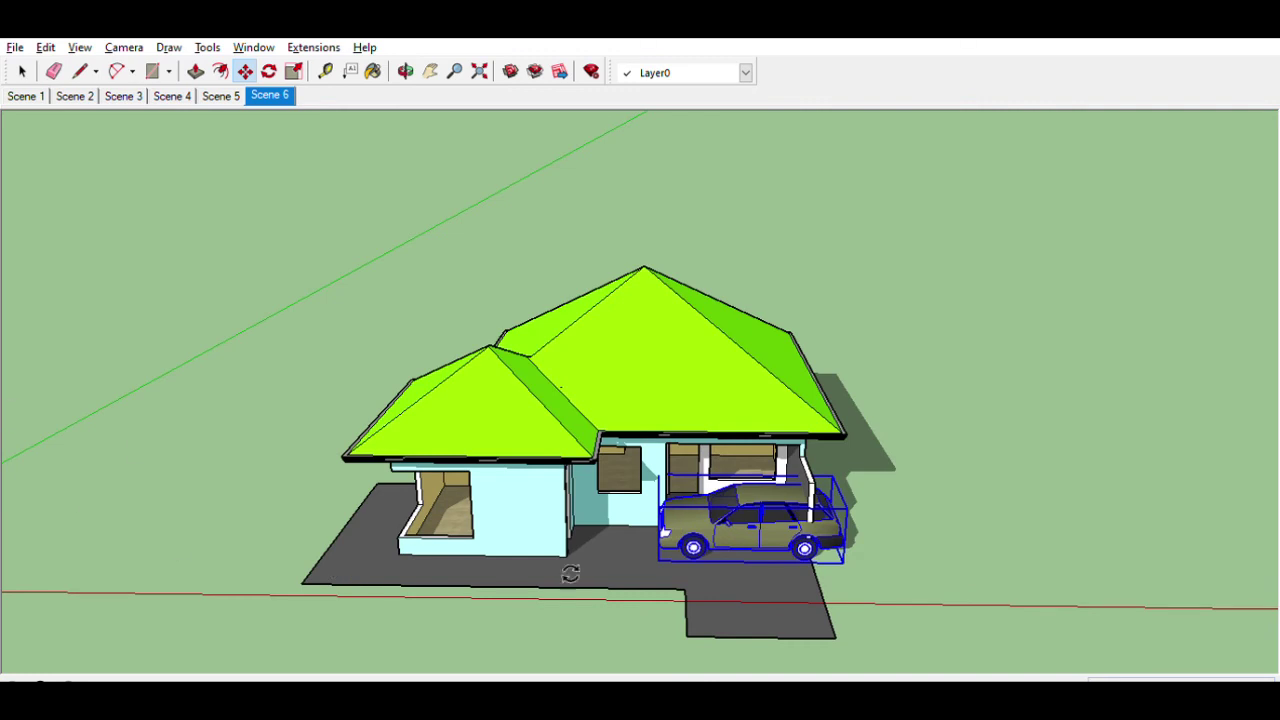
{"action": "key", "text": "q"}
{"action": "left_click", "coordinate": [768, 578]}
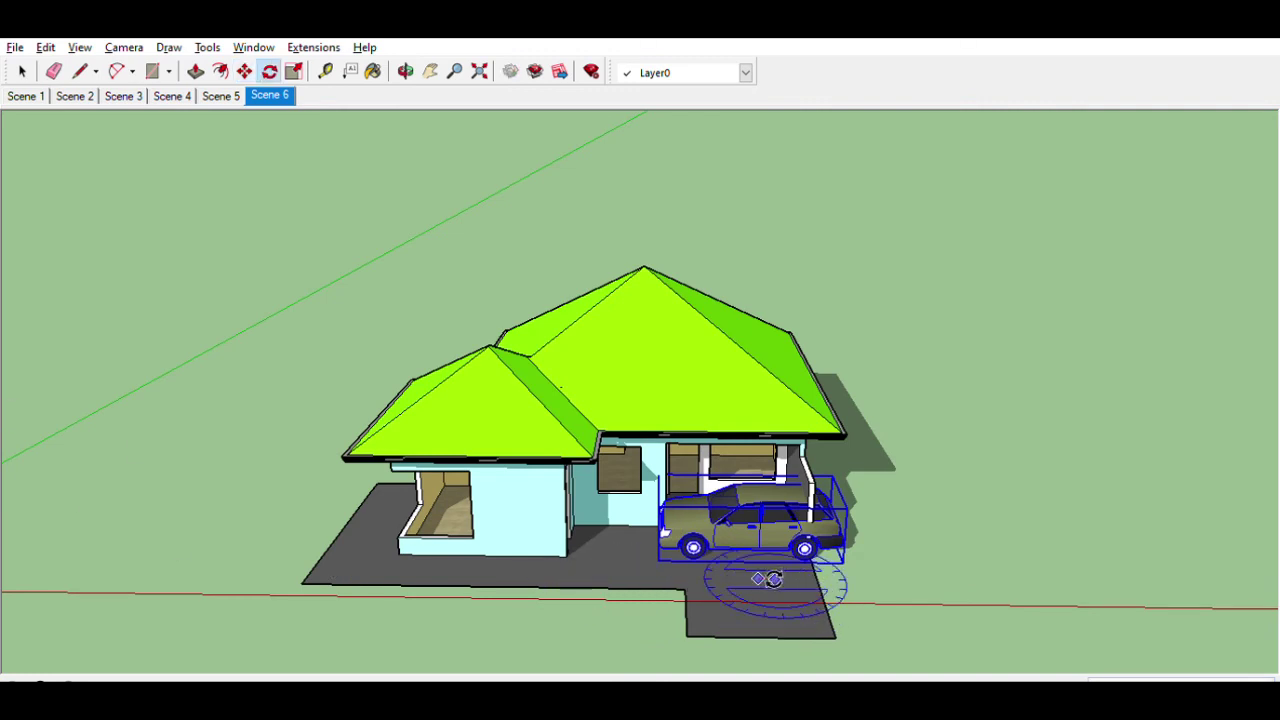
{"action": "left_click", "coordinate": [794, 600]}
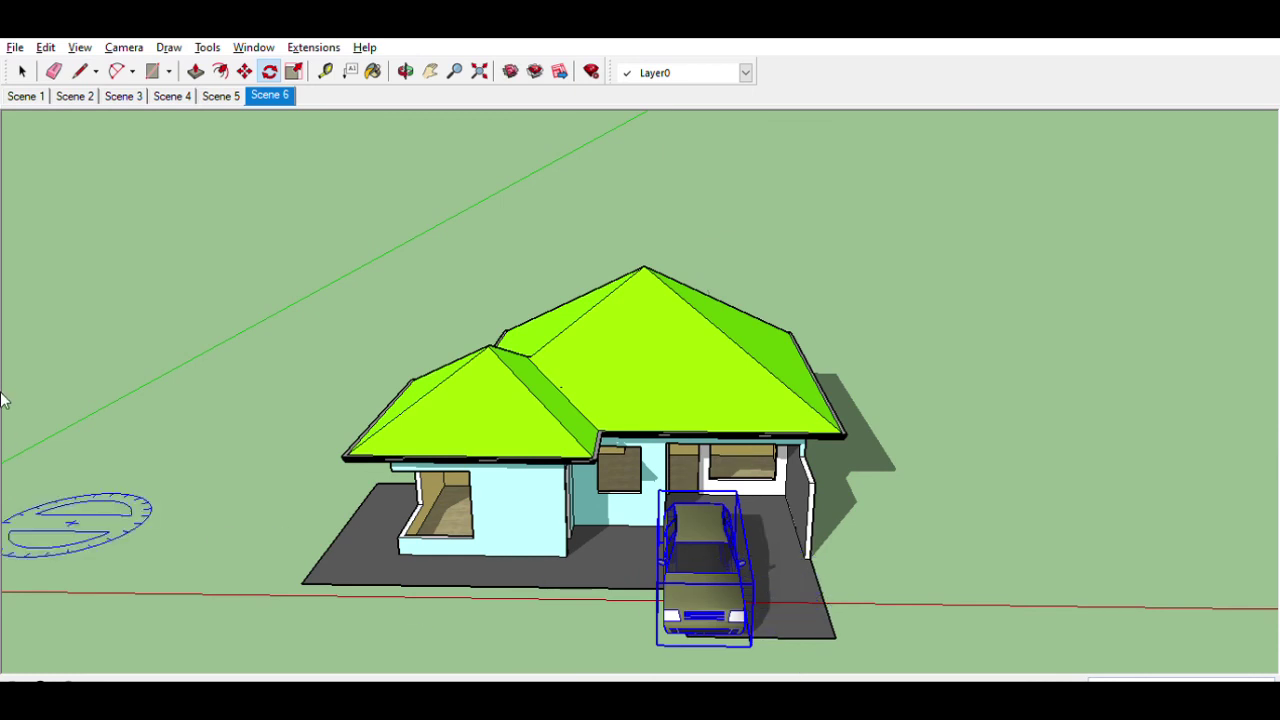
Step: Move the car into the carport, deselect it, and show the Scene 6 front view
{"action": "key", "text": "m"}
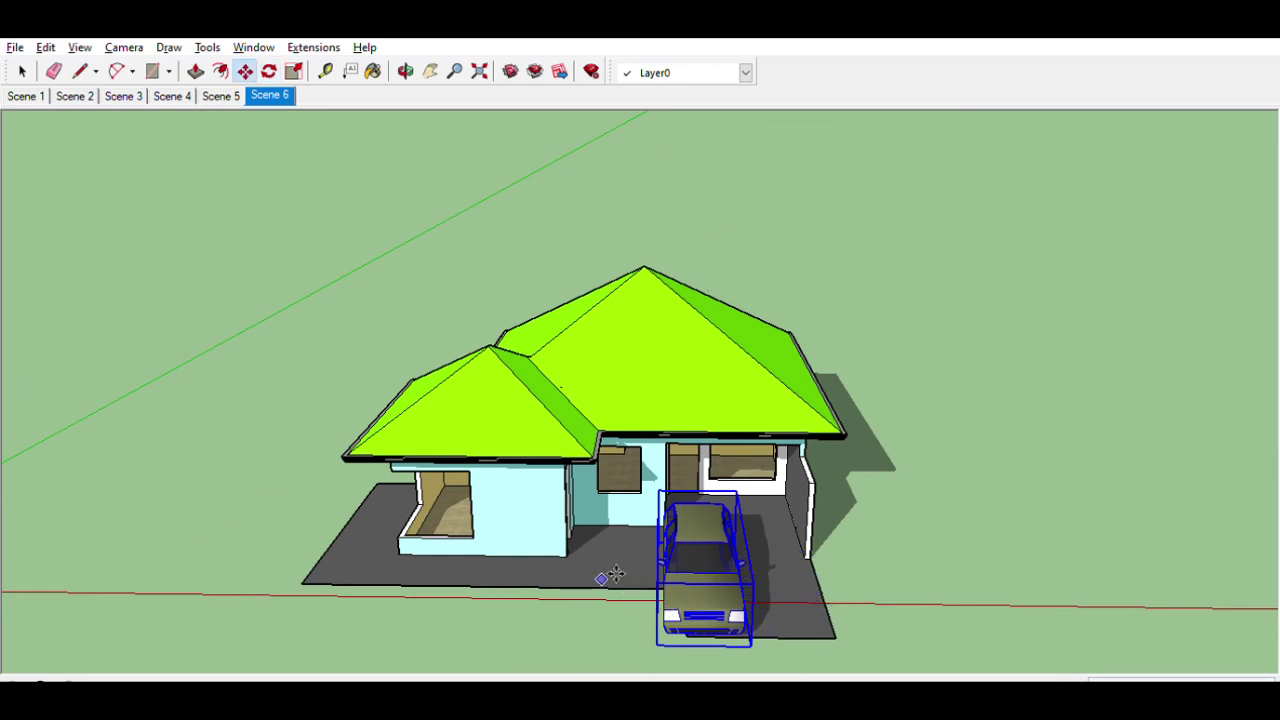
{"action": "left_click", "coordinate": [594, 565]}
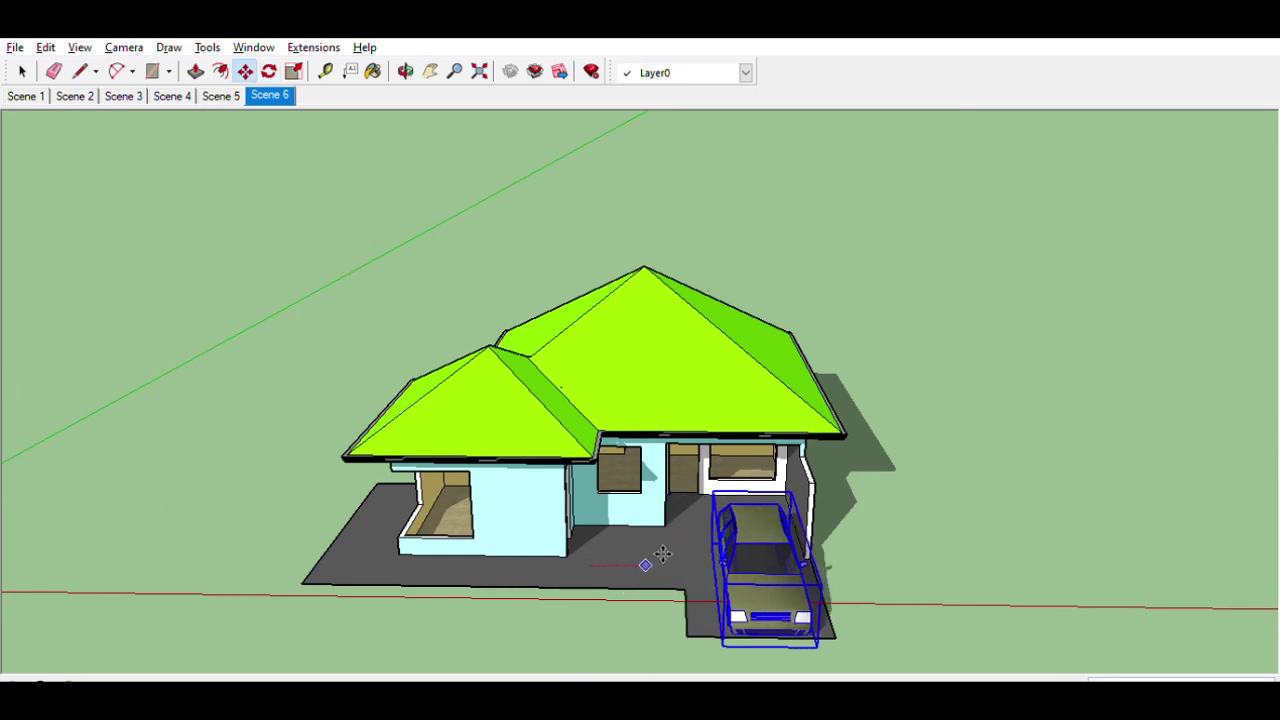
{"action": "left_click", "coordinate": [695, 552]}
{"action": "key", "text": "space"}
{"action": "left_click", "coordinate": [95, 147]}
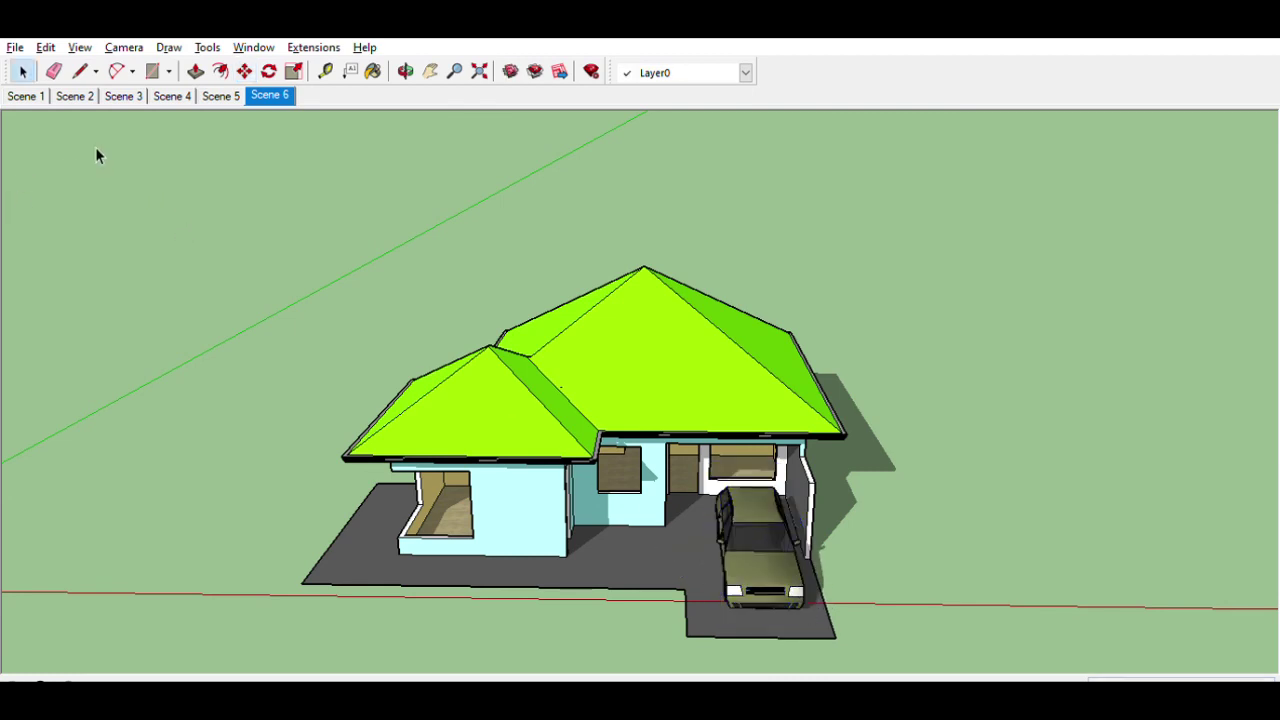
{"action": "left_click", "coordinate": [272, 92]}
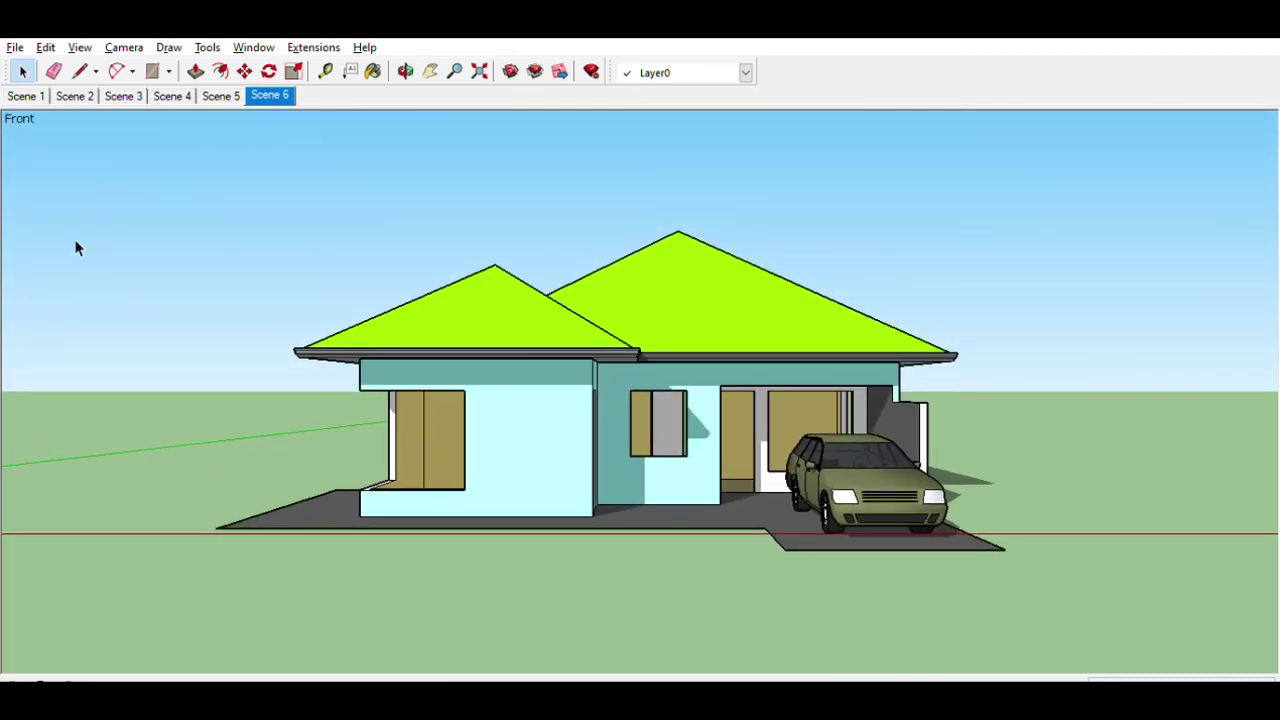
{"action": "left_click", "coordinate": [26, 94]}
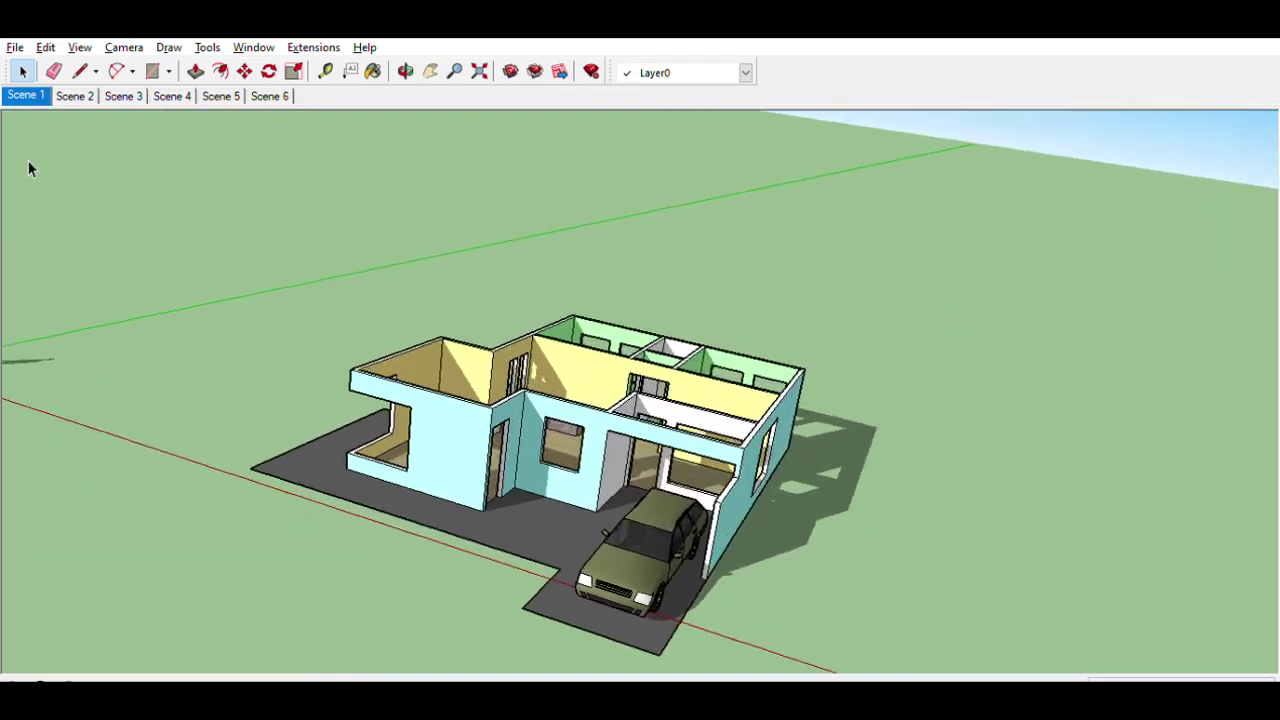
{"action": "left_click", "coordinate": [75, 95]}
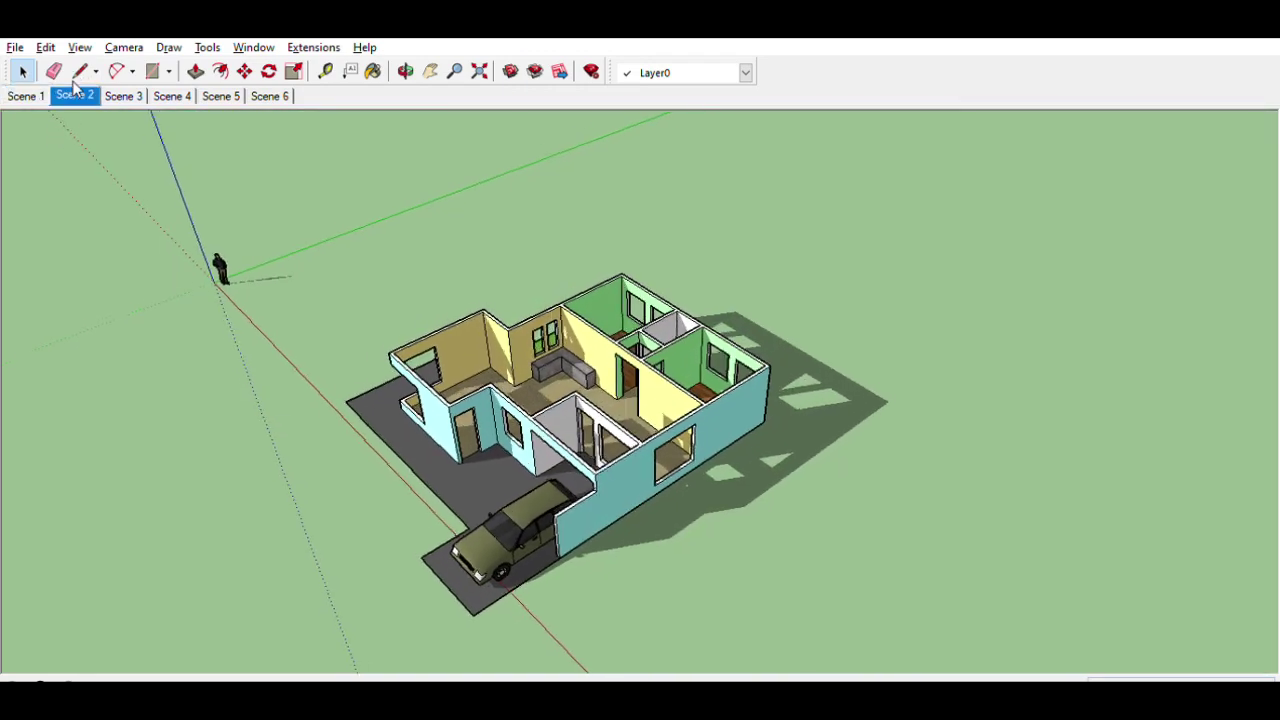
{"action": "left_click", "coordinate": [123, 95]}
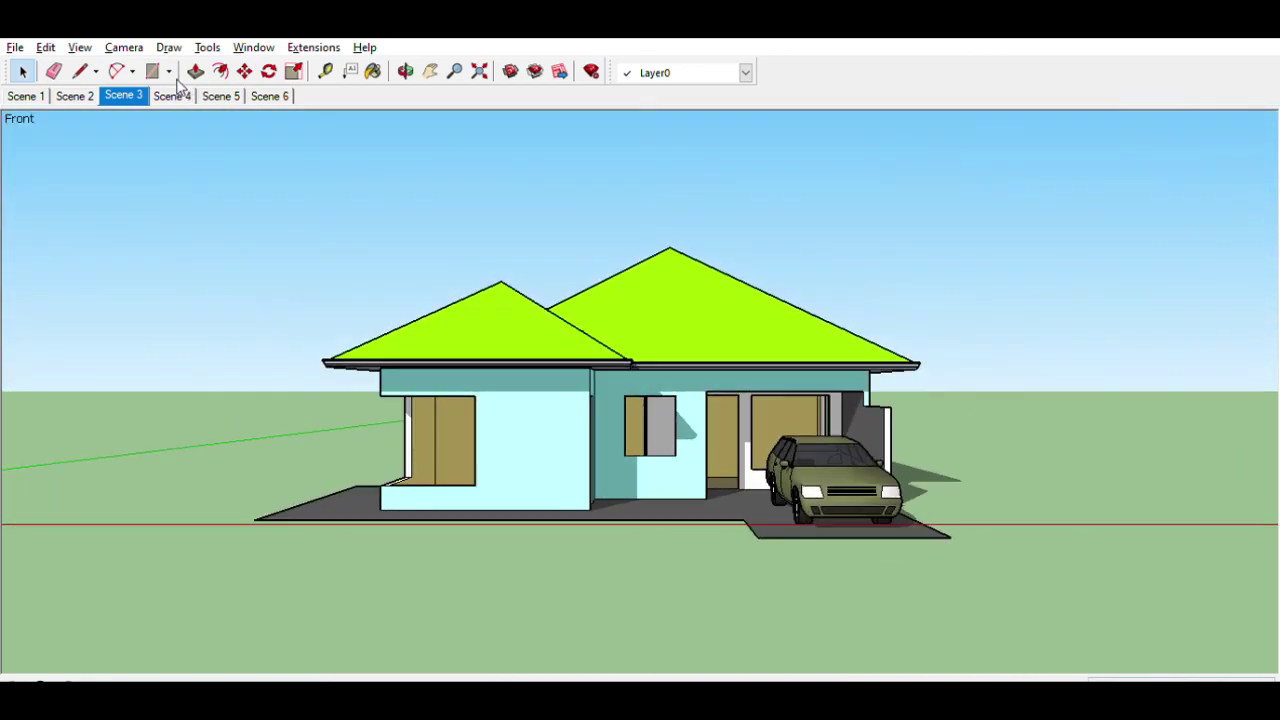
{"action": "left_click", "coordinate": [172, 95]}
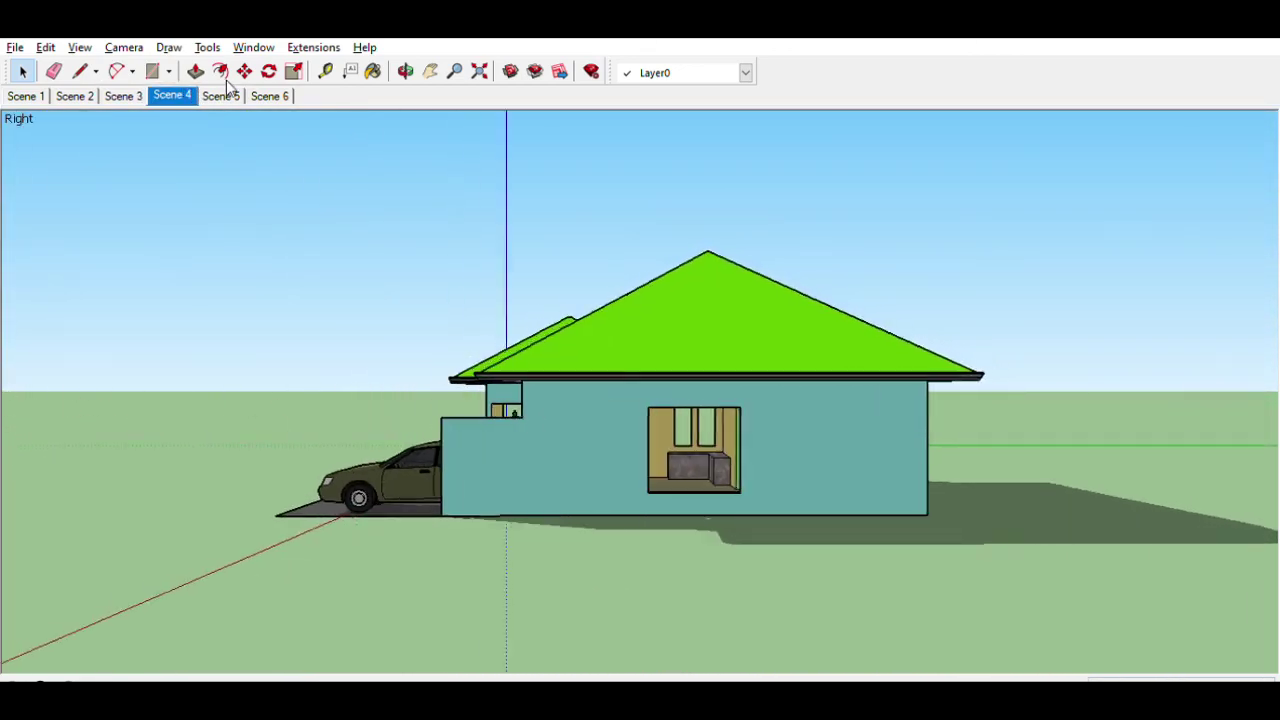
{"action": "left_click", "coordinate": [224, 94]}
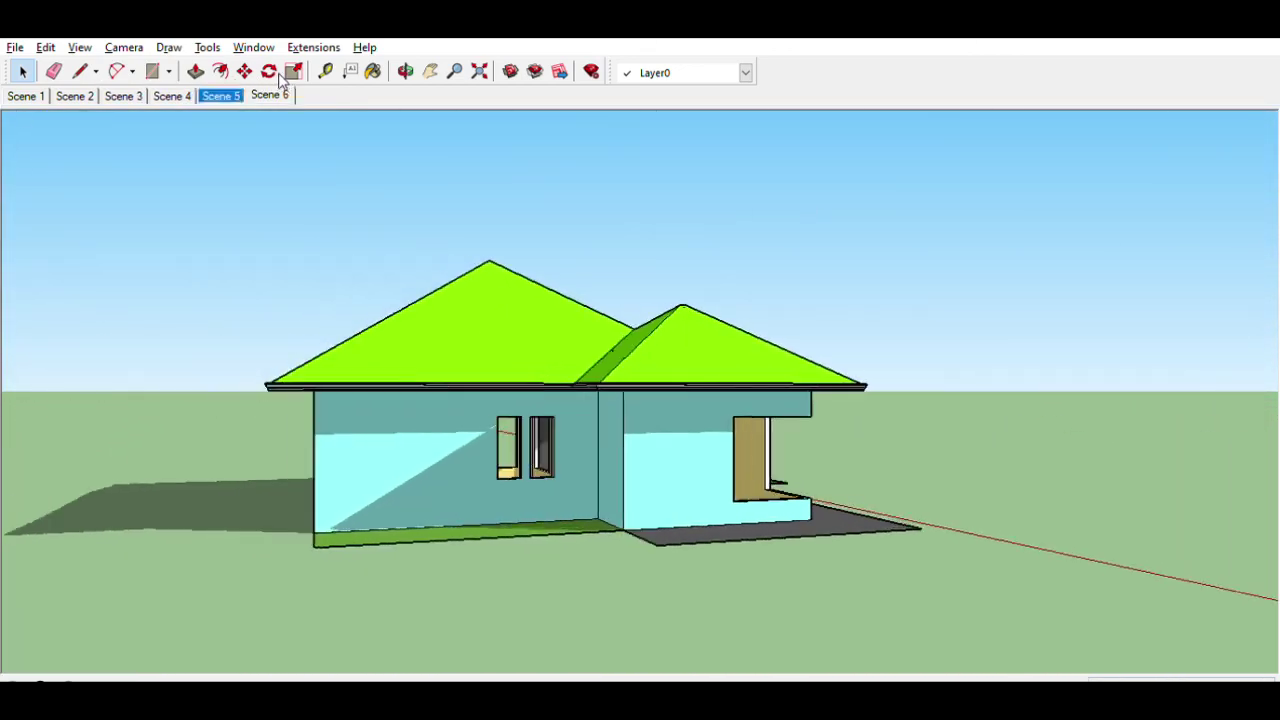
{"action": "left_click", "coordinate": [270, 95]}
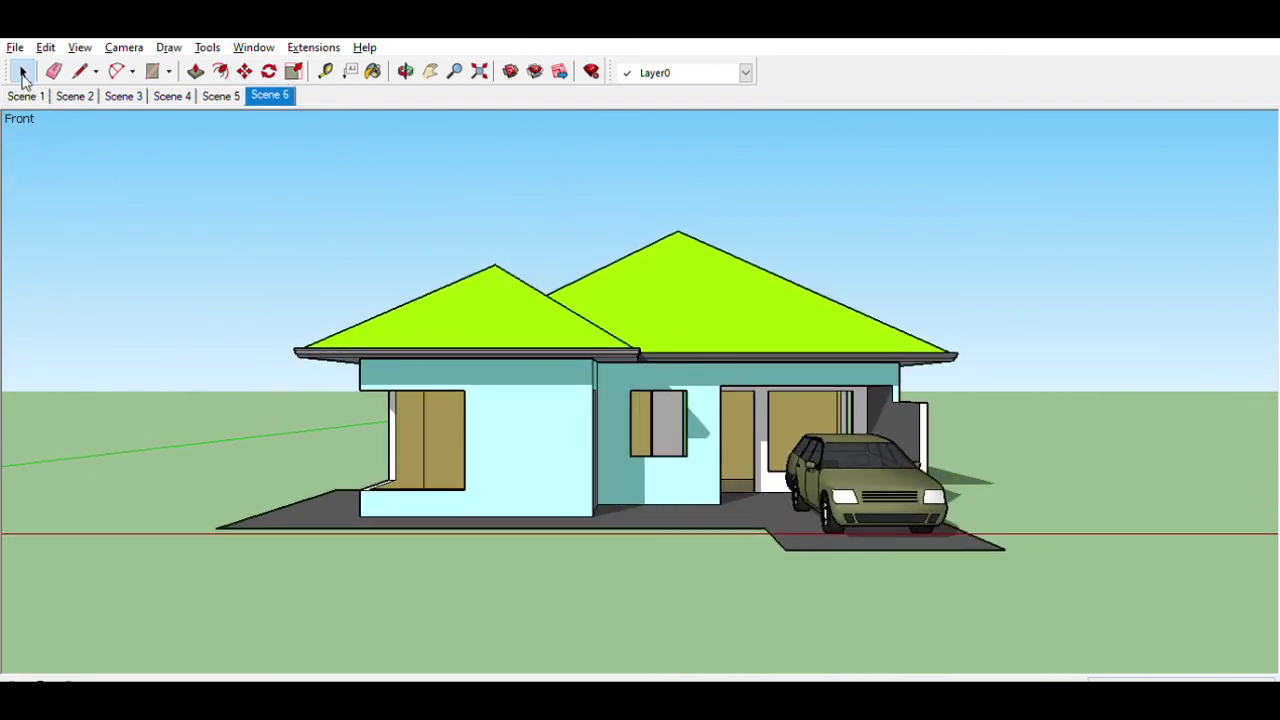
Step: Cycle through Scenes 1 to 6 with Page Down, wrapping back to Scene 1
{"action": "key", "text": "Page_Down"}
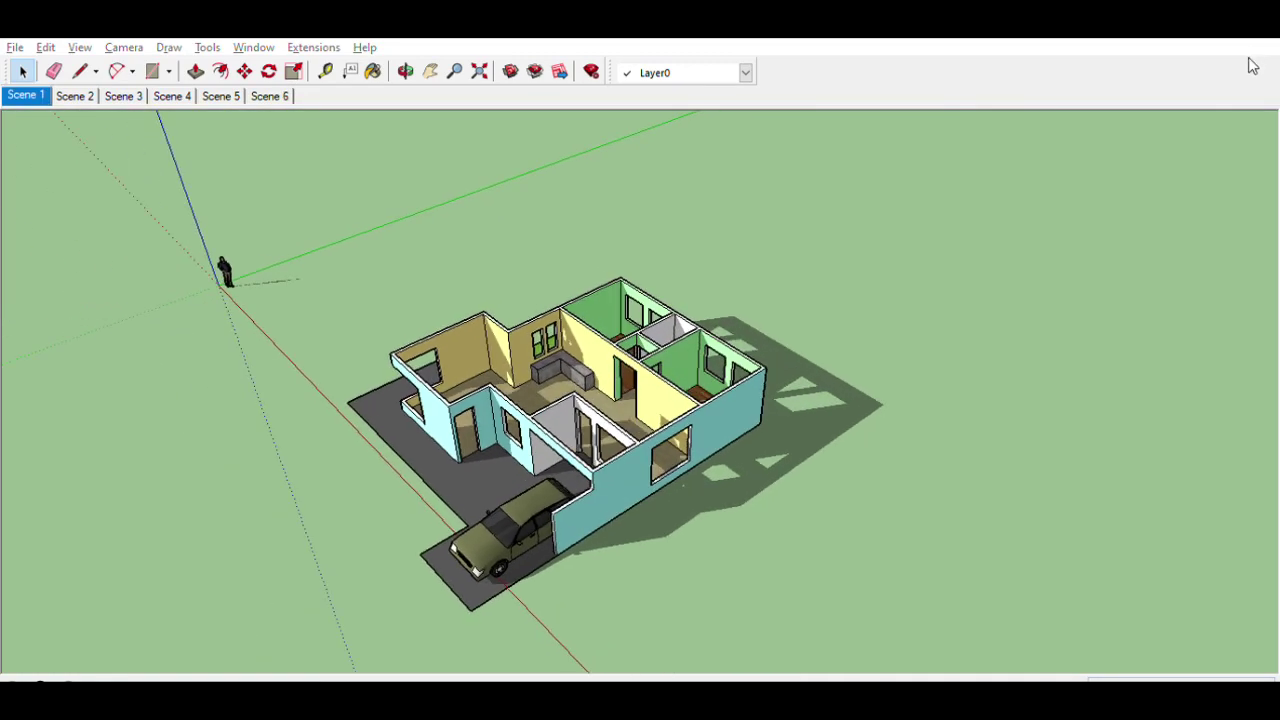
{"action": "key", "text": "Page_Down"}
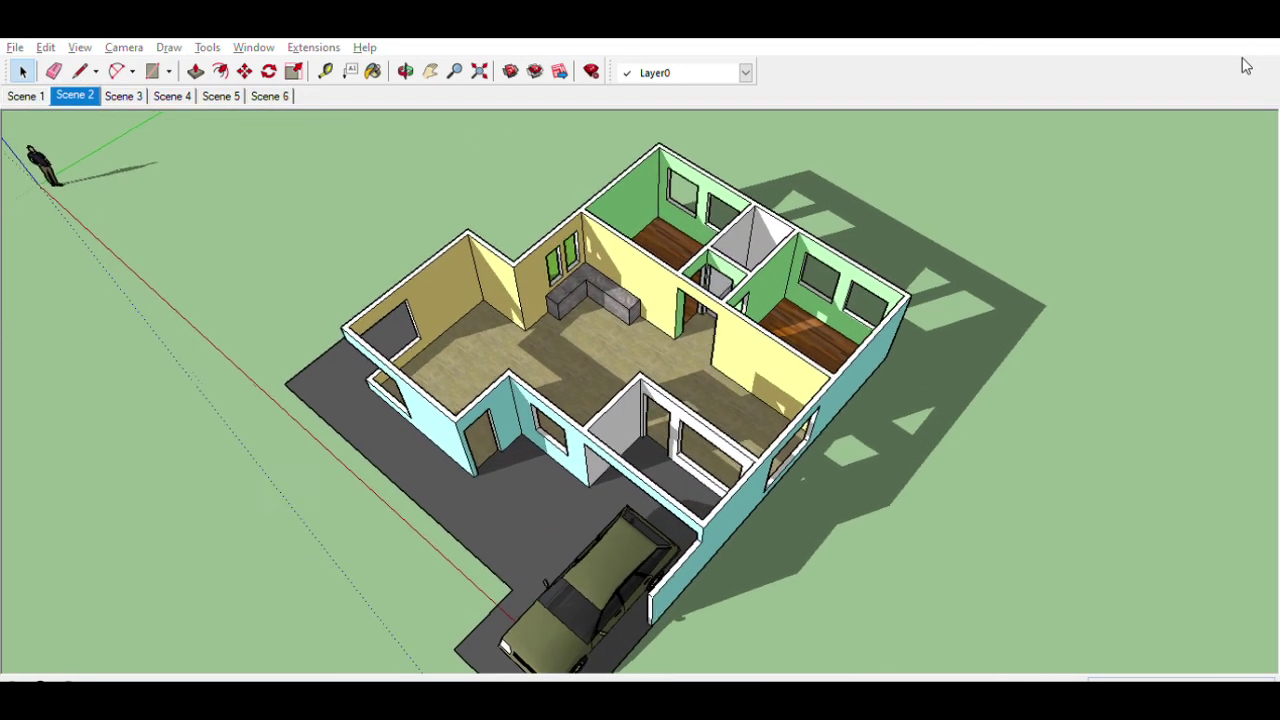
{"action": "key", "text": "Page_Down"}
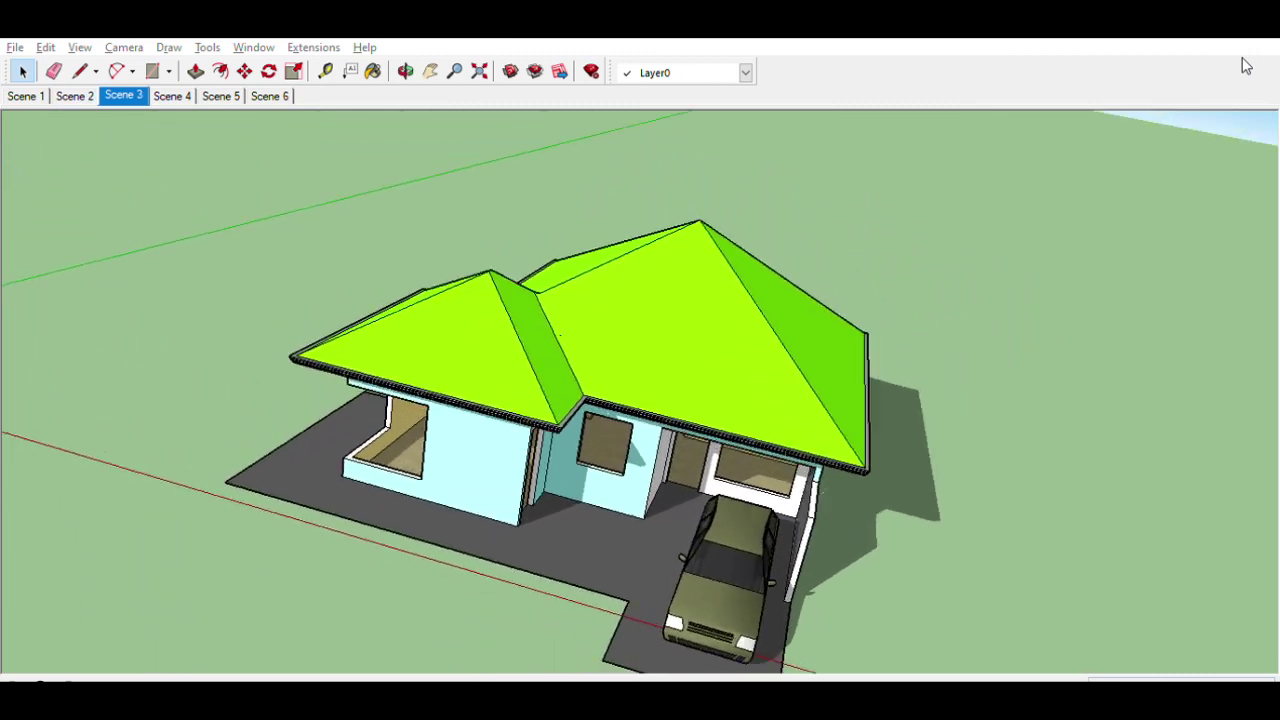
{"action": "key", "text": "Page_Down"}
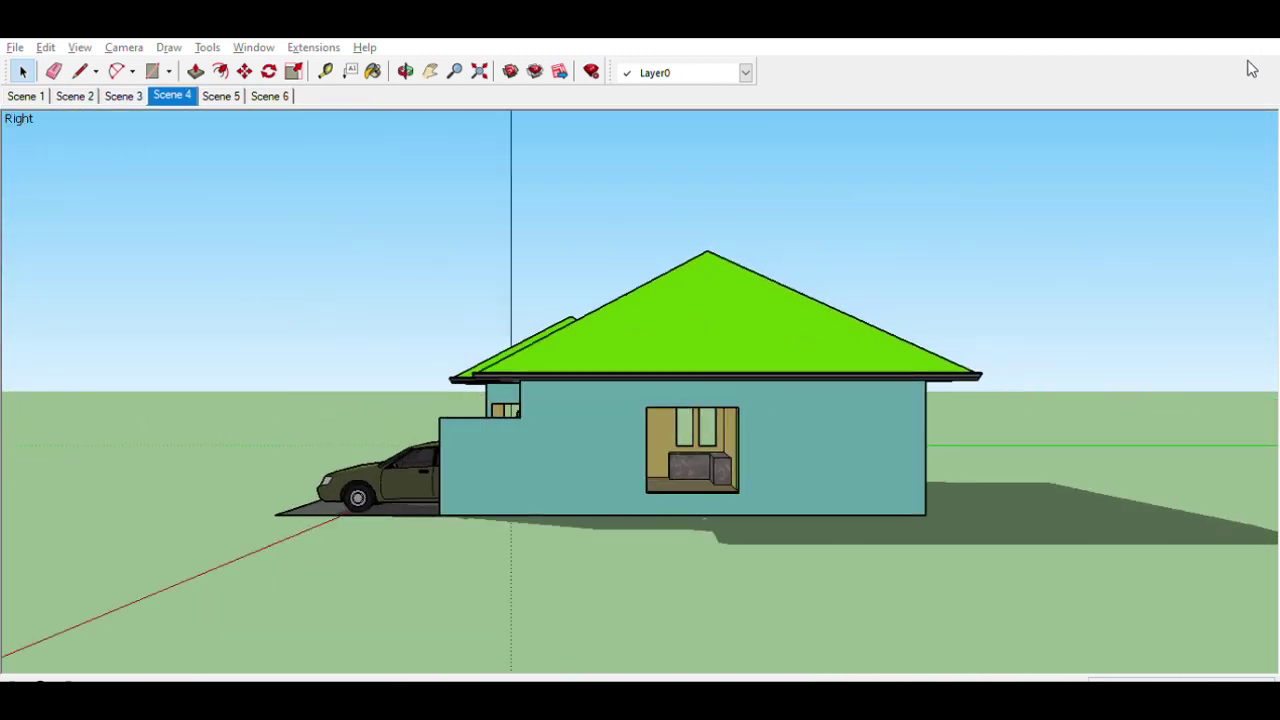
{"action": "key", "text": "Page_Down"}
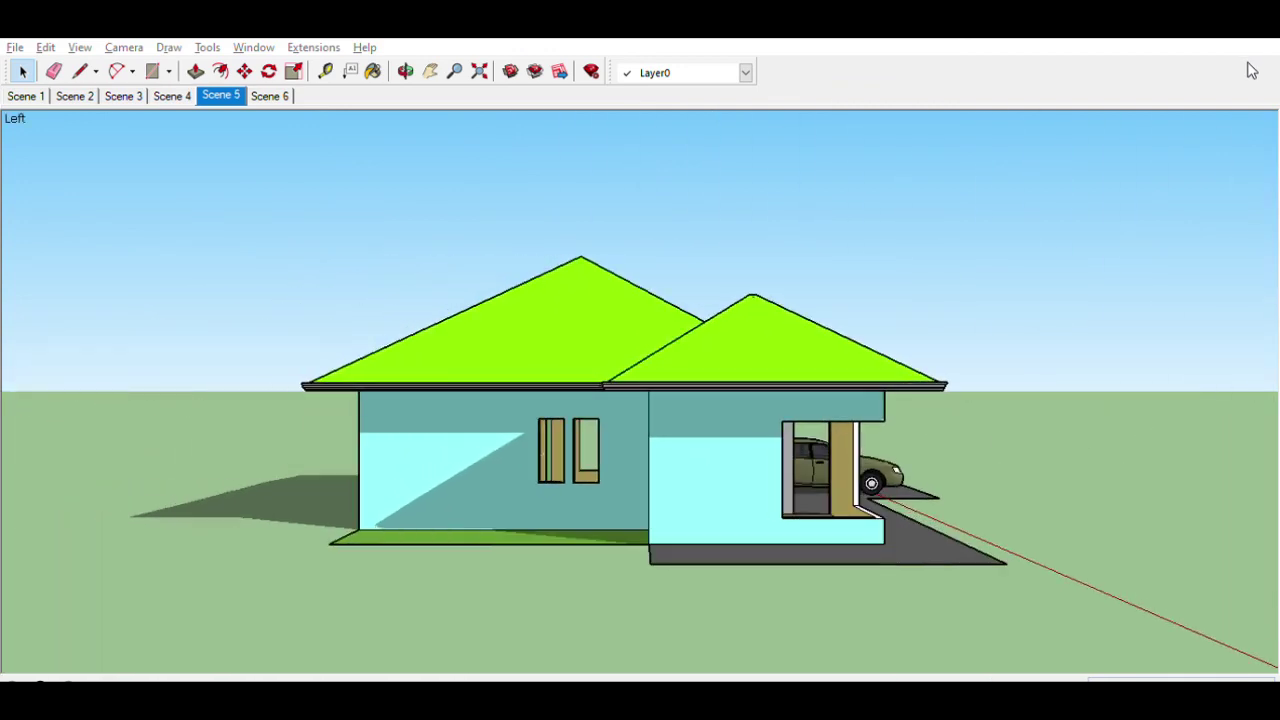
{"action": "key", "text": "Page_Down"}
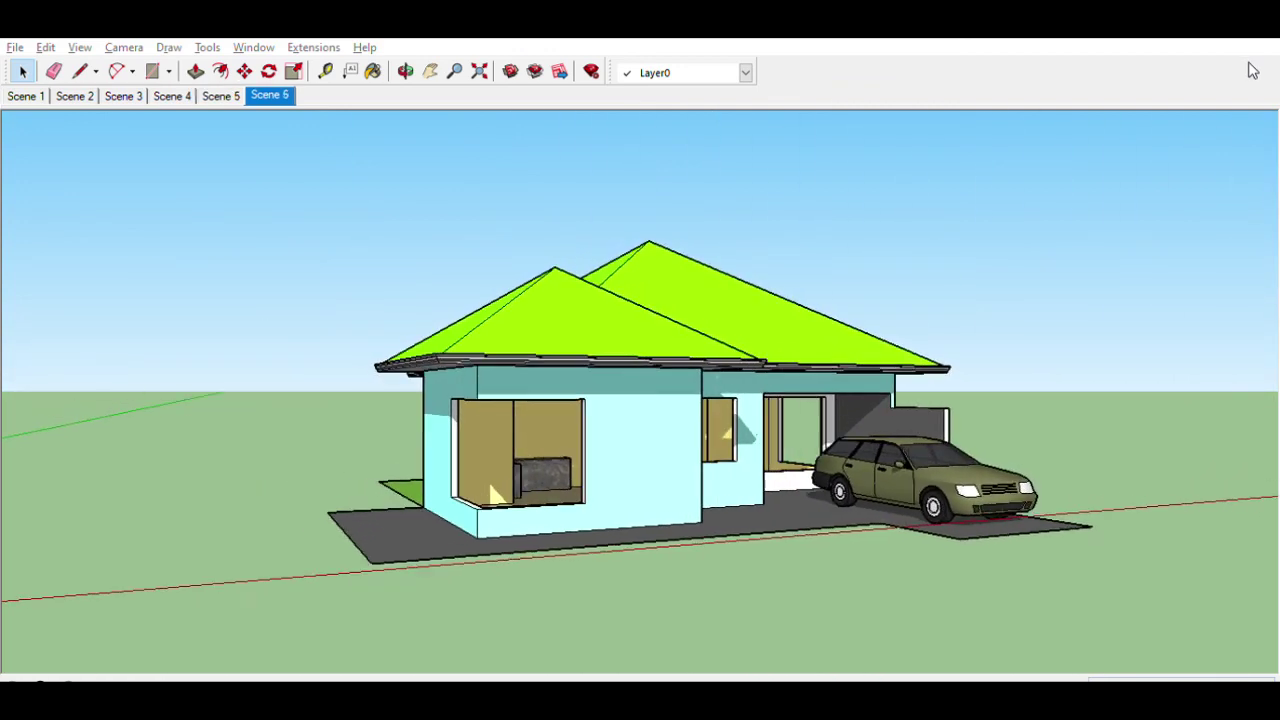
{"action": "key", "text": "Page_Down"}
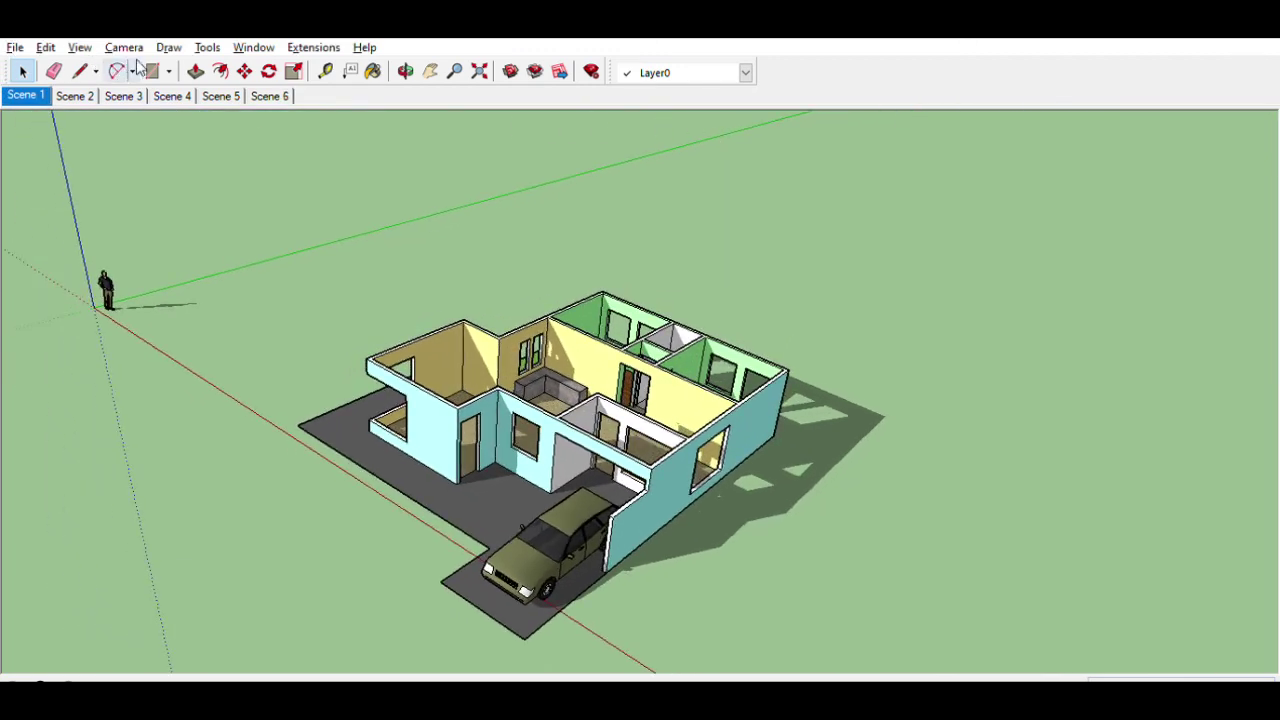
Step: Switch to the Scene 6 front view and zoom in on the house and carport
{"action": "left_click", "coordinate": [266, 95]}
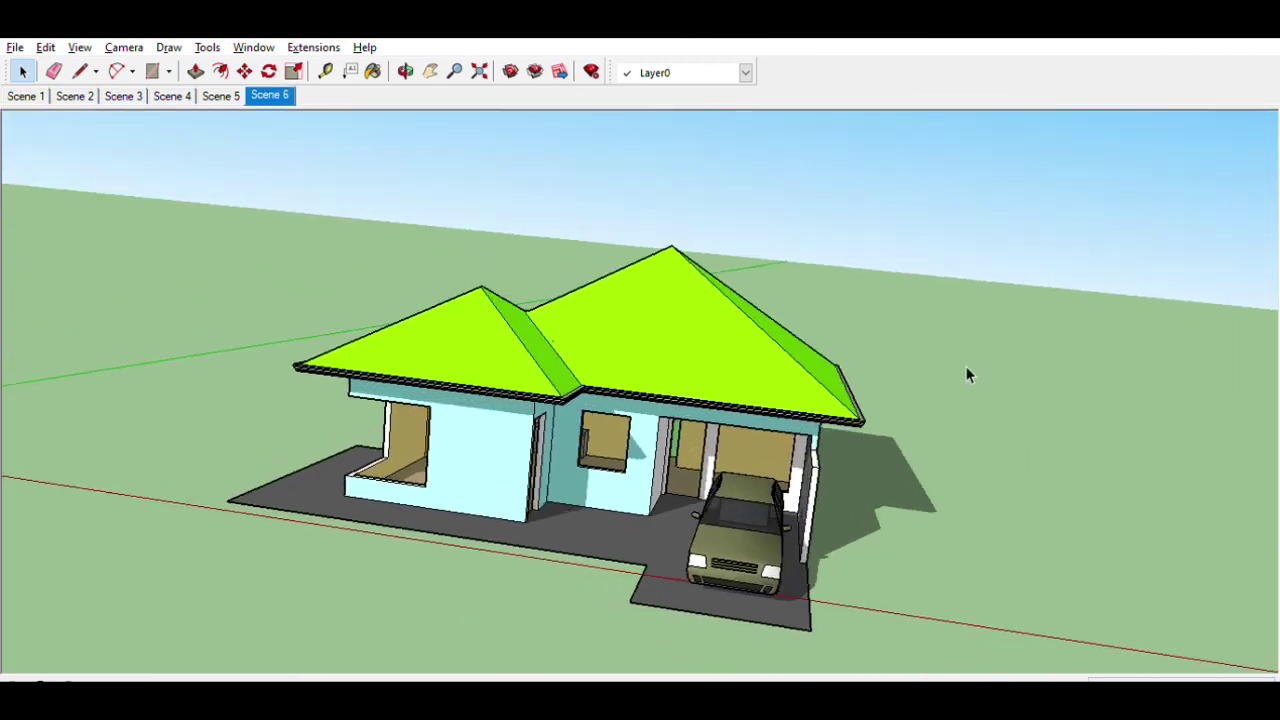
{"action": "scroll", "coordinate": [590, 357], "scroll_direction": "up", "scroll_amount": 1}
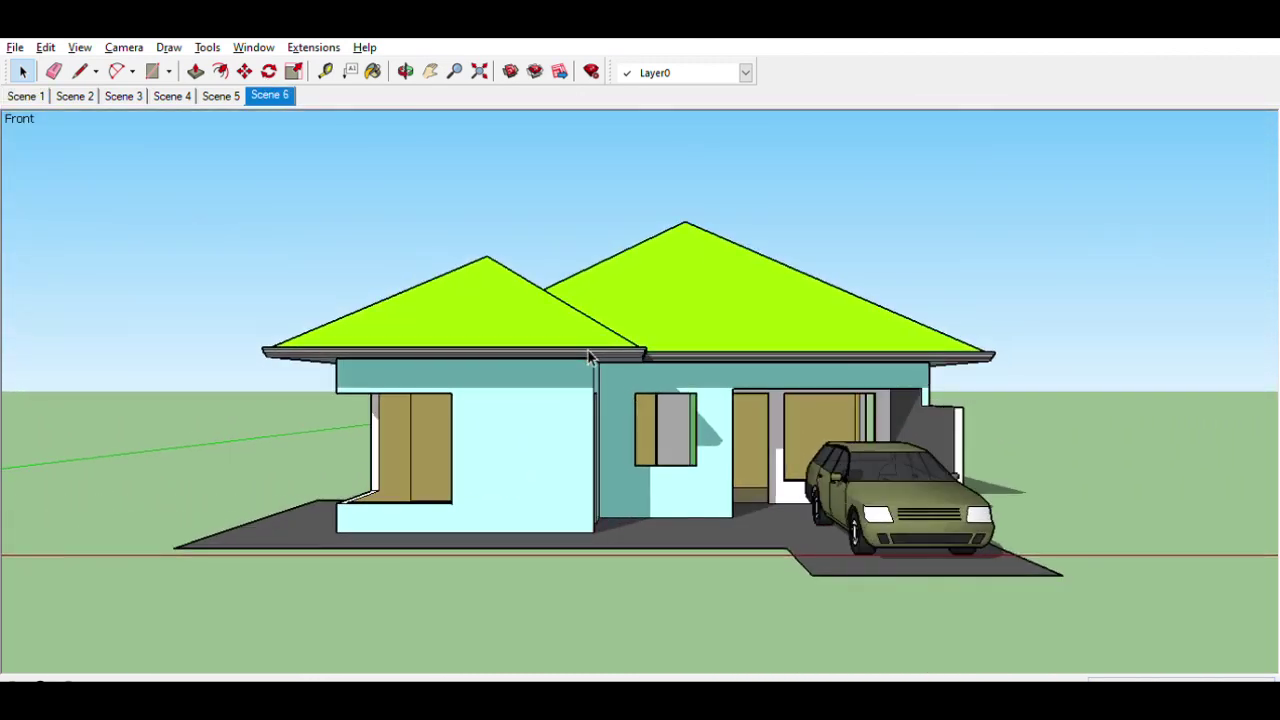
{"action": "scroll", "coordinate": [590, 357], "scroll_direction": "up", "scroll_amount": 1}
{"action": "scroll", "coordinate": [561, 412], "scroll_direction": "up", "scroll_amount": 1}
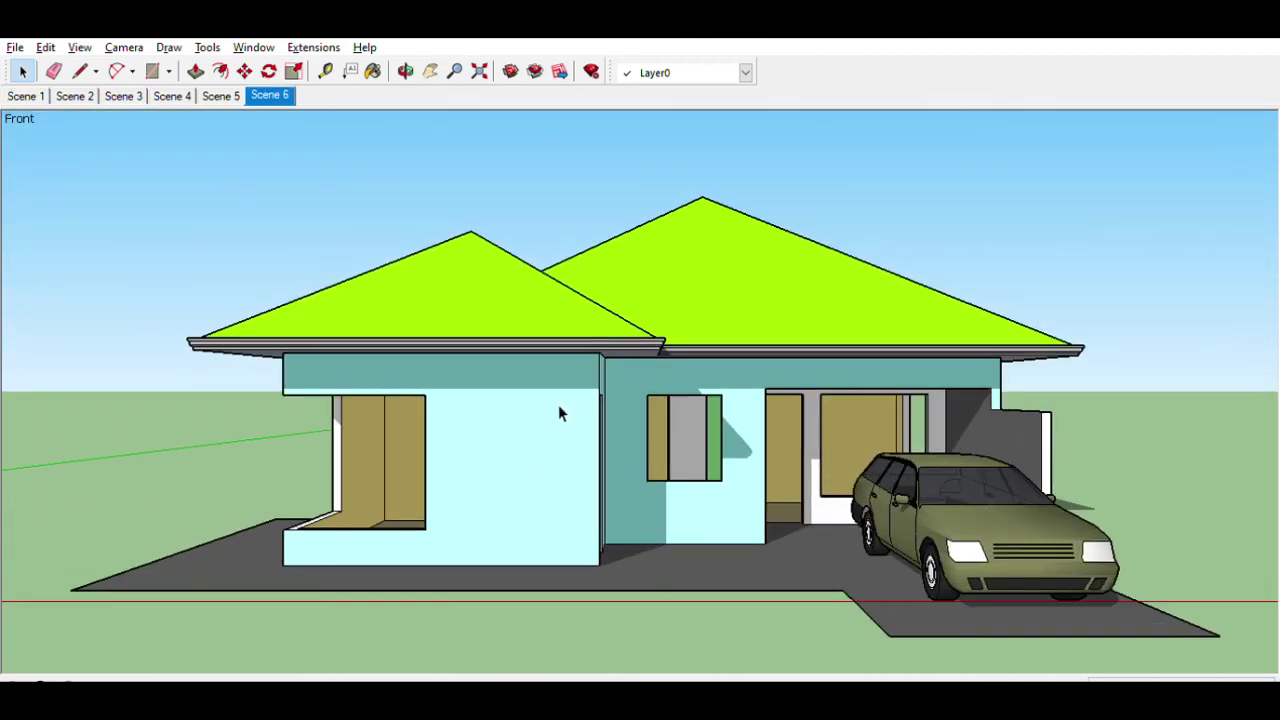